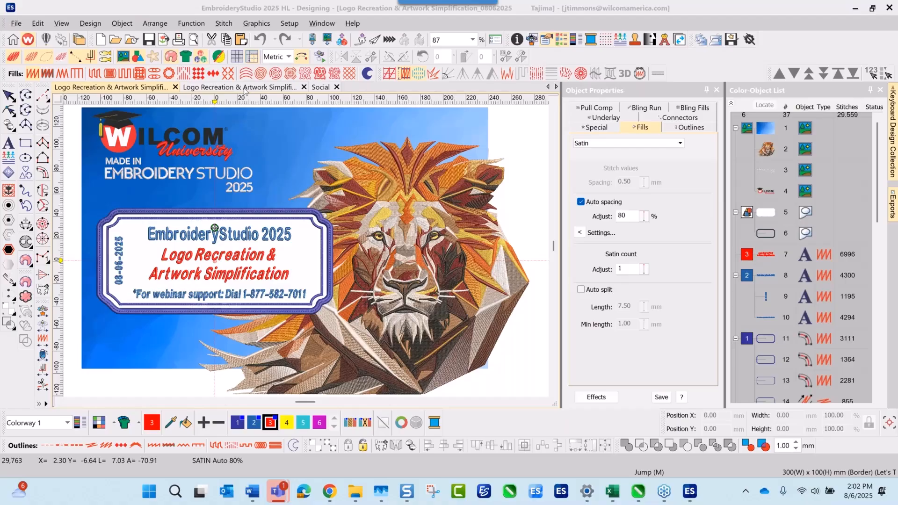
# Step: Switch to the open ladybug logo project design and fit the artwork in the view
pyautogui.click(245, 88)
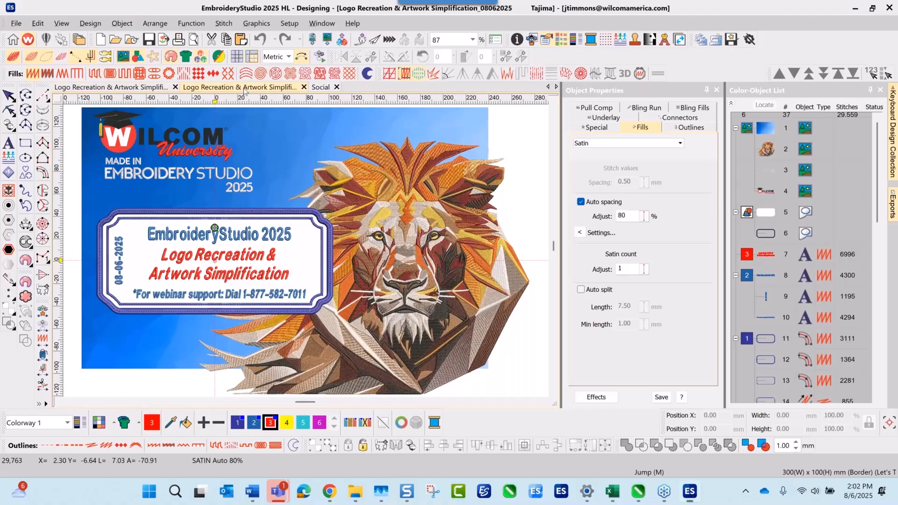
pyautogui.click(474, 41)
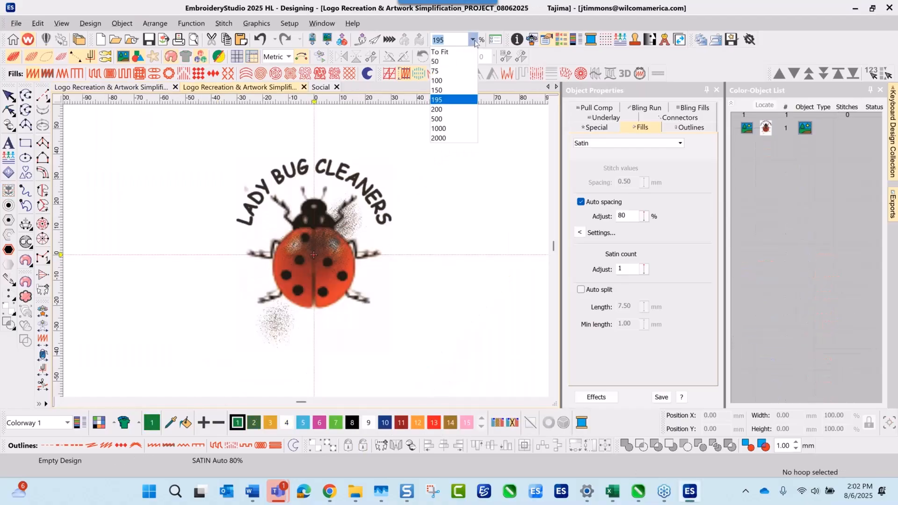
pyautogui.click(464, 51)
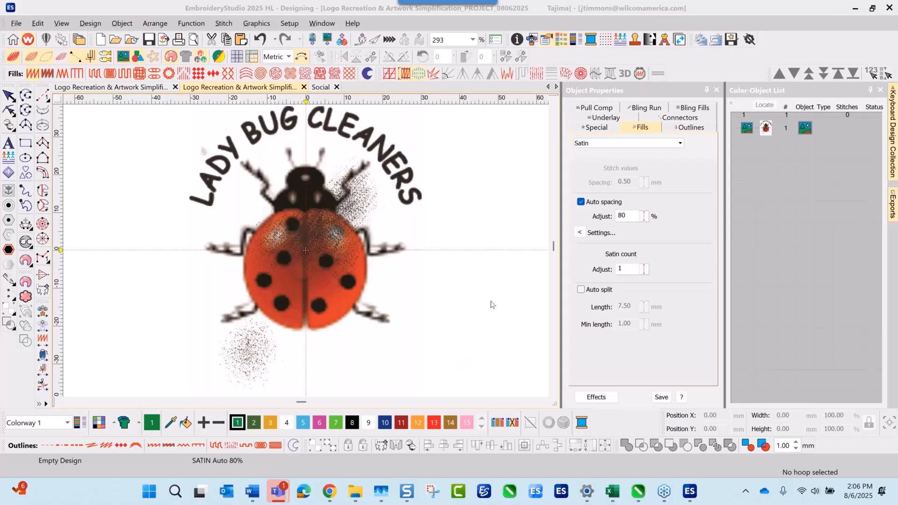
pyautogui.scroll(-2, 282, 254)
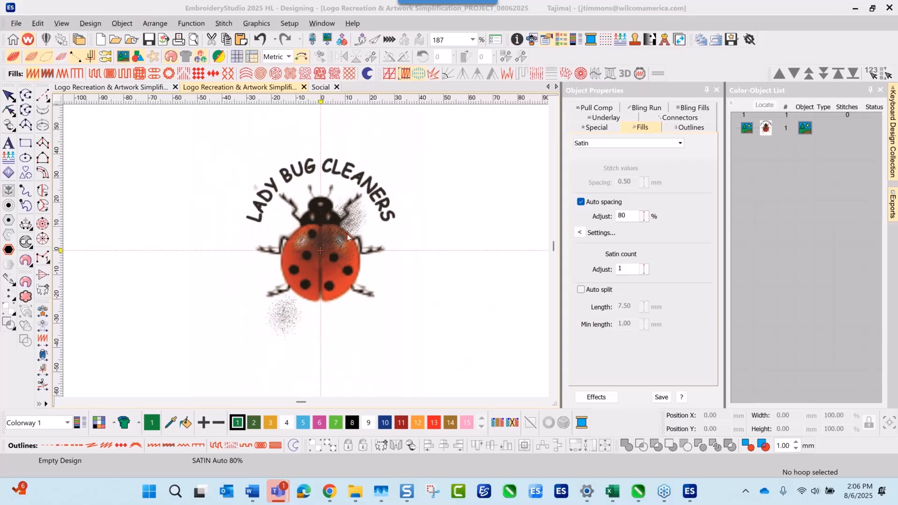
# Step: Change the measurement system to U.S. units and check the ladybug bitmap's width and height
pyautogui.click(289, 56)
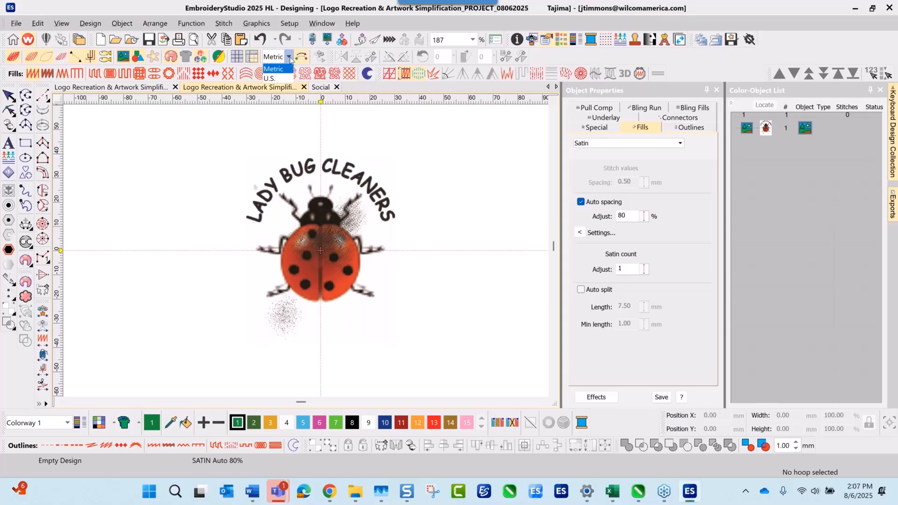
pyautogui.click(270, 78)
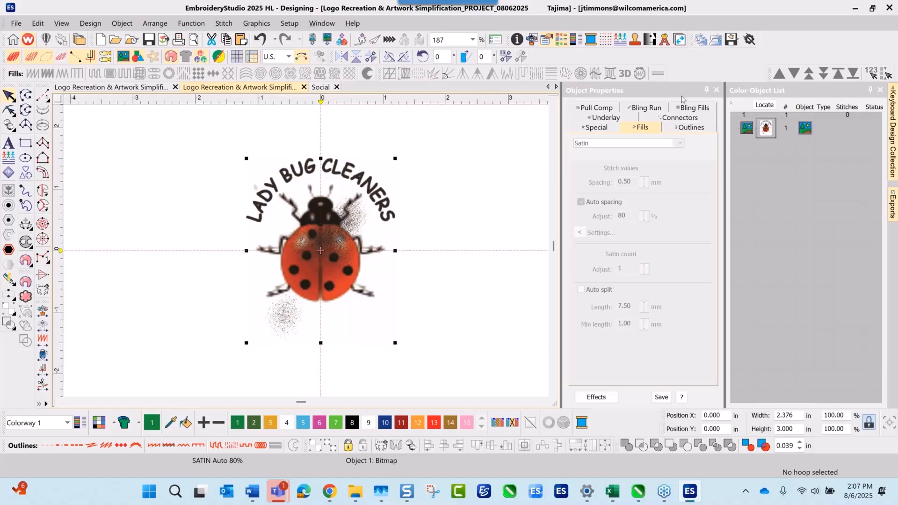
pyautogui.moveTo(663, 424)
pyautogui.mouseDown()
pyautogui.moveTo(535, 352)
pyautogui.moveTo(626, 439)
pyautogui.moveTo(643, 417)
pyautogui.moveTo(649, 423)
pyautogui.mouseUp()
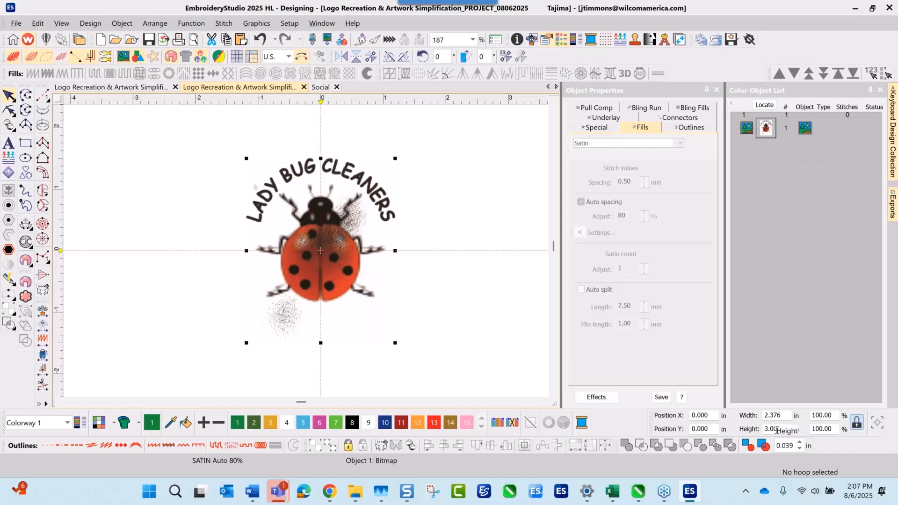
pyautogui.click(442, 167)
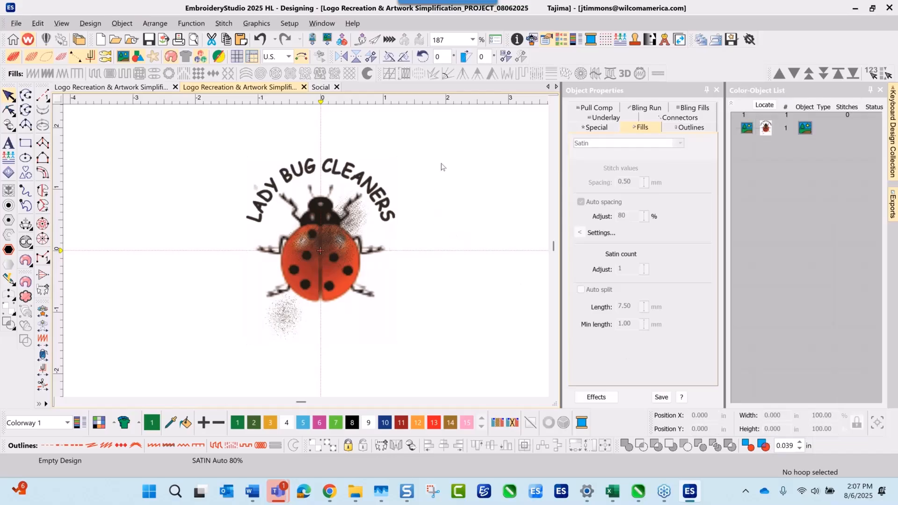
# Step: Crop the ladybug bitmap with a rectangle of about 2.38 × 2.37 in, ending at a horizontal guide placed just below the body
pyautogui.click(352, 175)
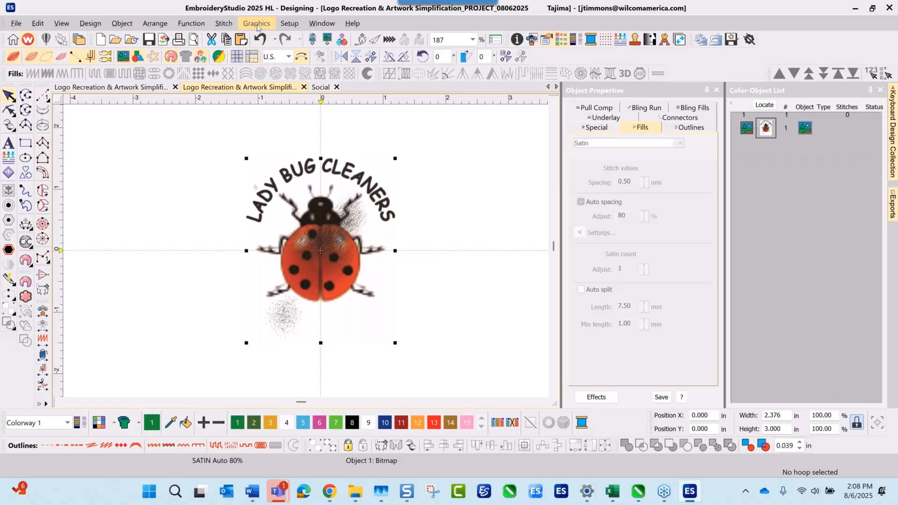
pyautogui.click(257, 25)
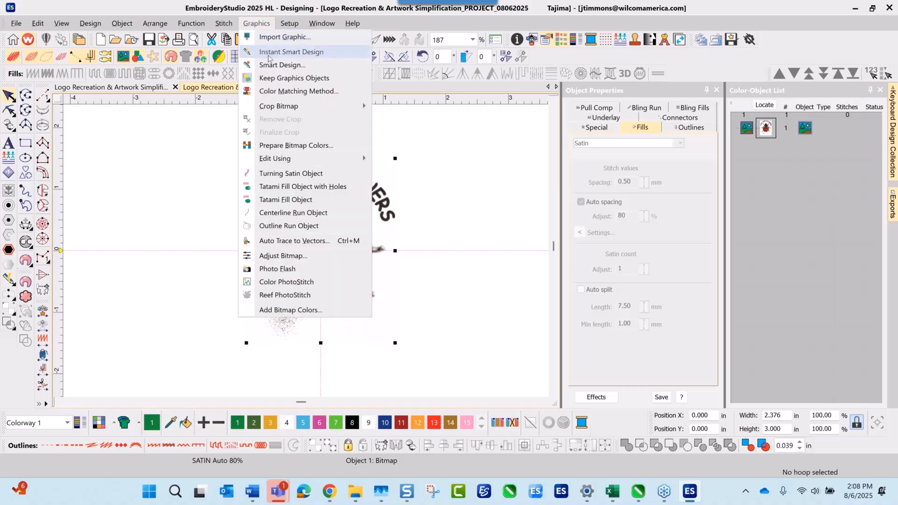
pyautogui.moveTo(275, 109)
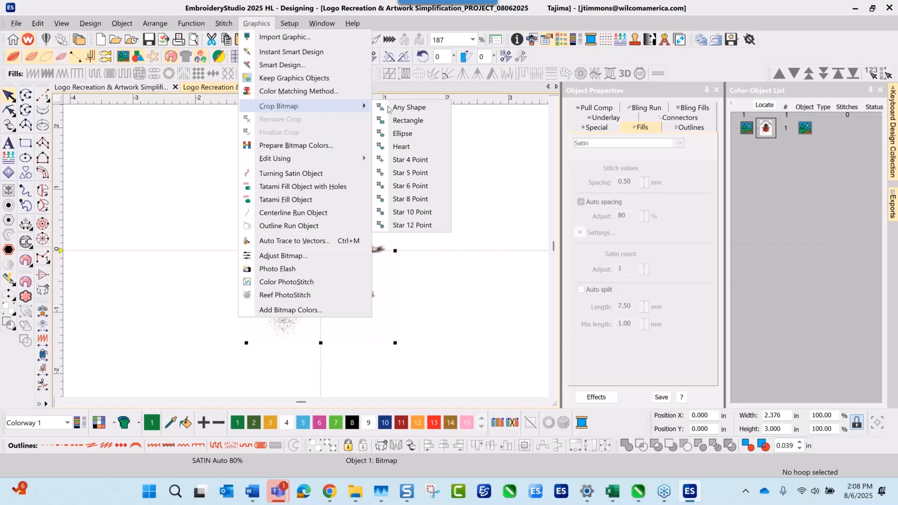
pyautogui.click(417, 123)
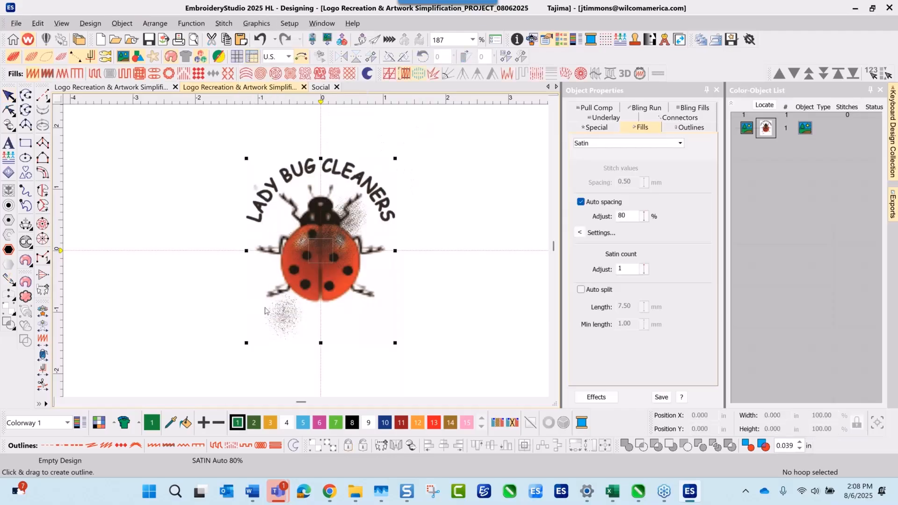
pyautogui.click(60, 305)
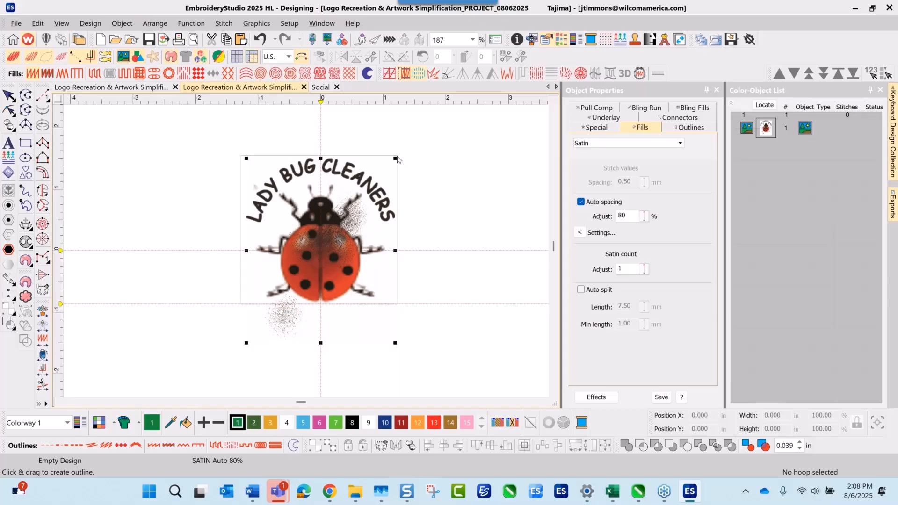
pyautogui.click(392, 166)
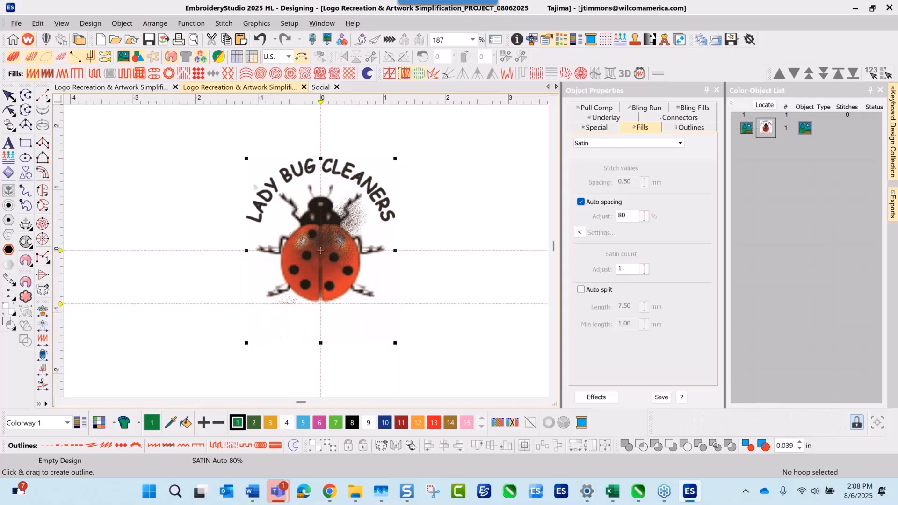
pyautogui.click(261, 40)
pyautogui.click(285, 39)
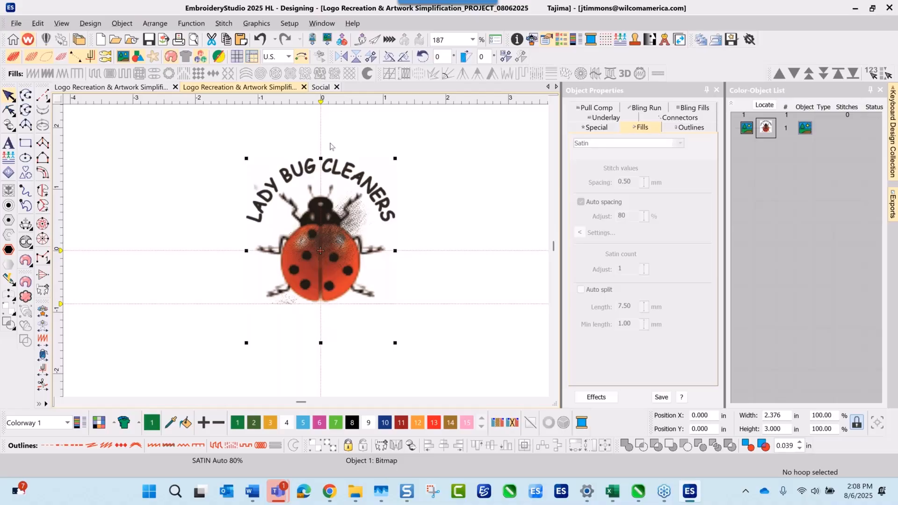
# Step: Finalize the bitmap's crop and set its height to 3 in with proportions locked
pyautogui.click(256, 24)
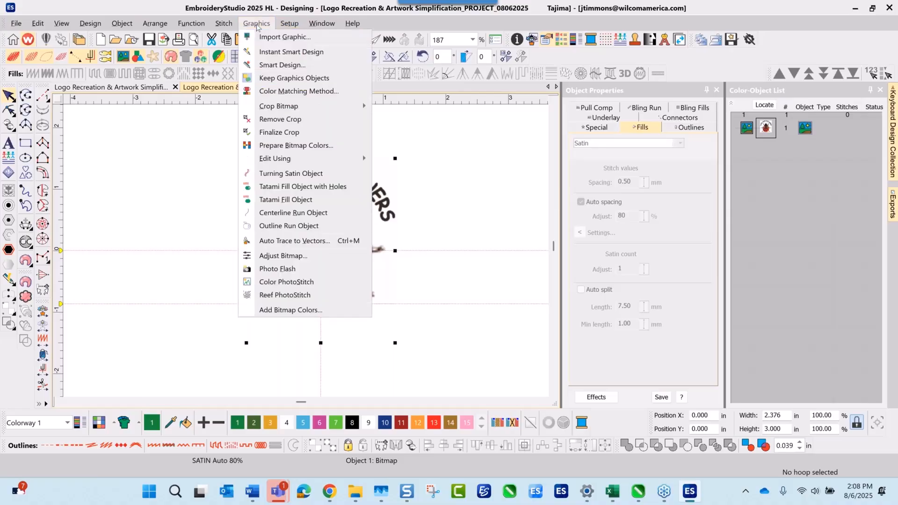
pyautogui.click(294, 133)
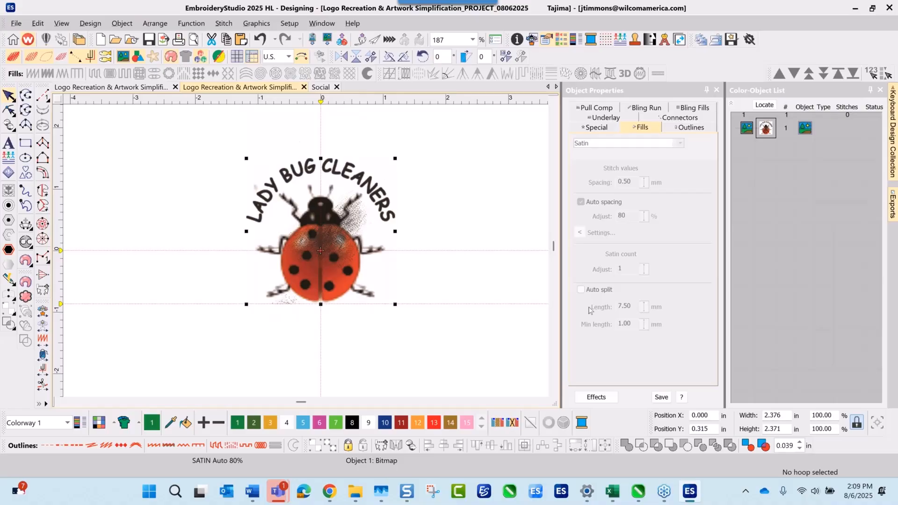
pyautogui.doubleClick(779, 429)
pyautogui.write('3')
pyautogui.press('Return')
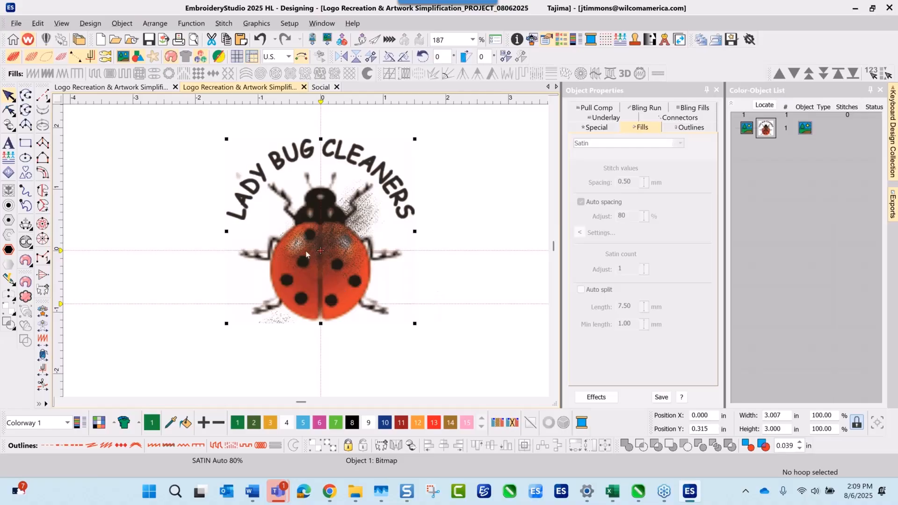
# Step: Inspect the bitmap's pixel quality up close and remove the horizontal guide below the ladybug's body
pyautogui.scroll(4, 305, 251)
pyautogui.scroll(6, 306, 253)
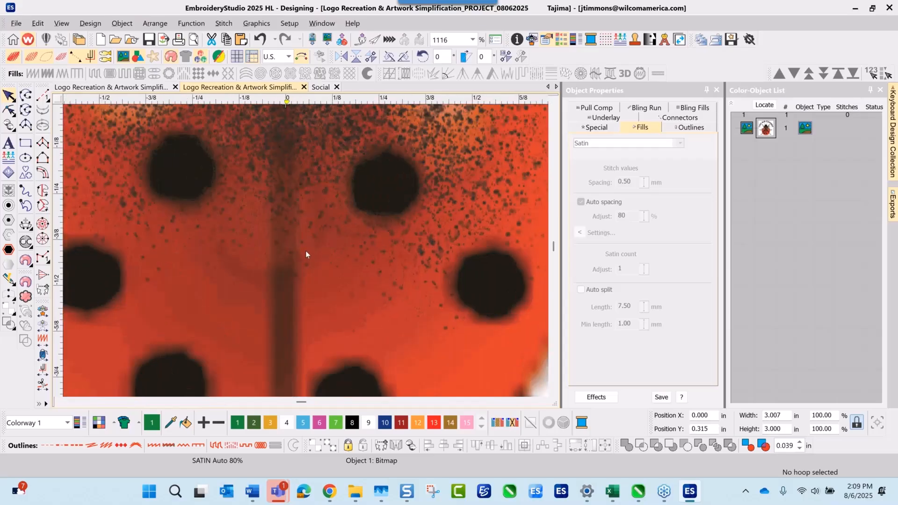
pyautogui.scroll(-10, 306, 253)
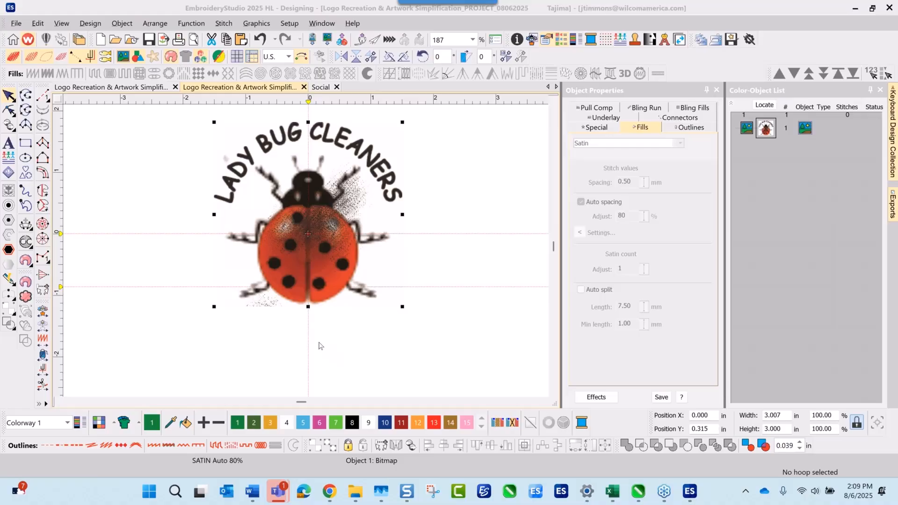
pyautogui.click(316, 344)
pyautogui.moveTo(61, 289); pyautogui.dragTo(27, 286)
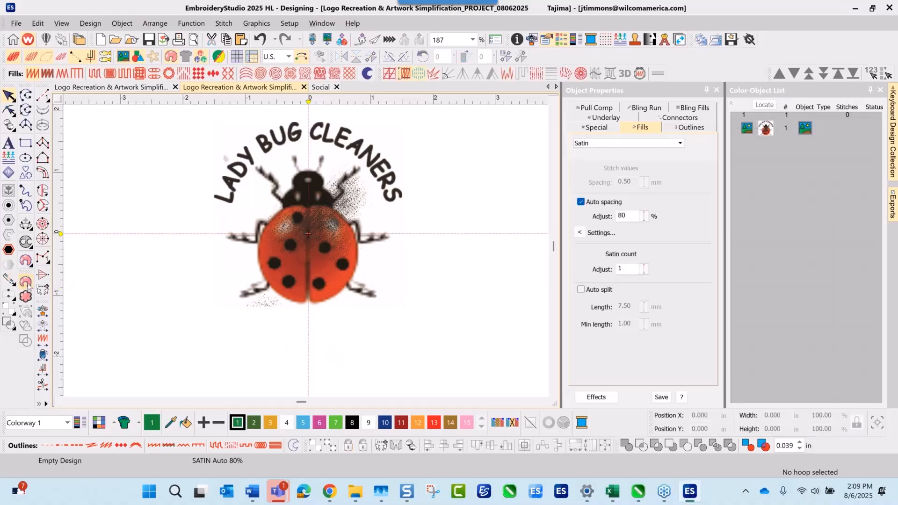
# Step: Set the ladybug bitmap's vertical position to 0 to center it on the origin
pyautogui.click(258, 153)
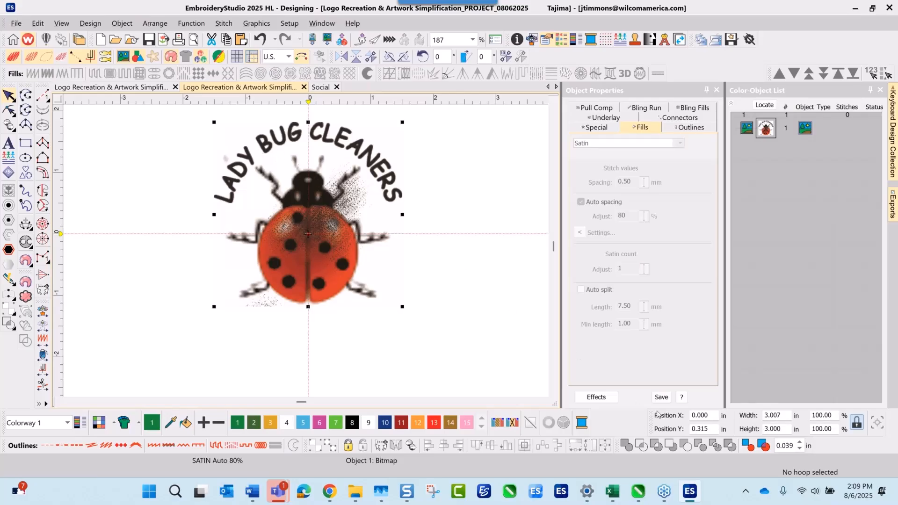
pyautogui.doubleClick(710, 428)
pyautogui.write('0')
pyautogui.press('Return')
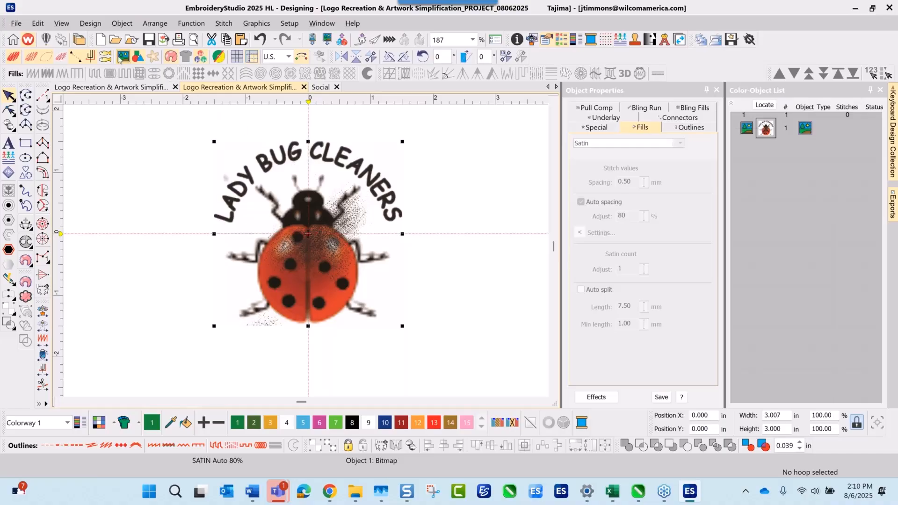
# Step: Save the design as Logo Recreation & Artwork Simplification_PROJECT_08062025.EMB in the 00_Online Designs folder, replacing the existing file
pyautogui.click(16, 24)
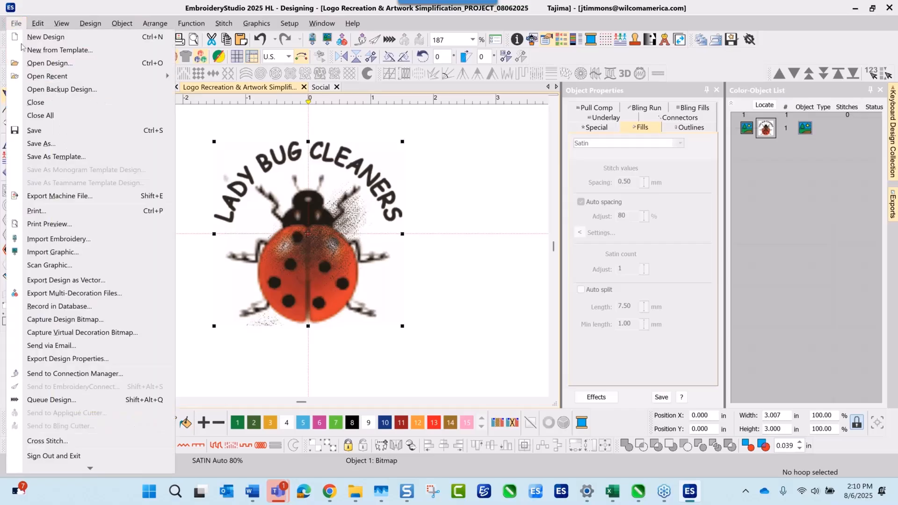
pyautogui.click(49, 142)
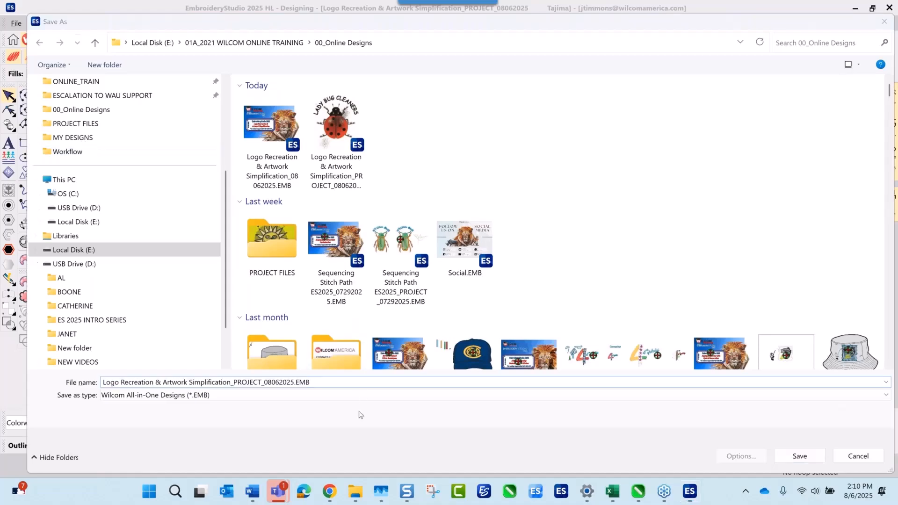
pyautogui.click(800, 456)
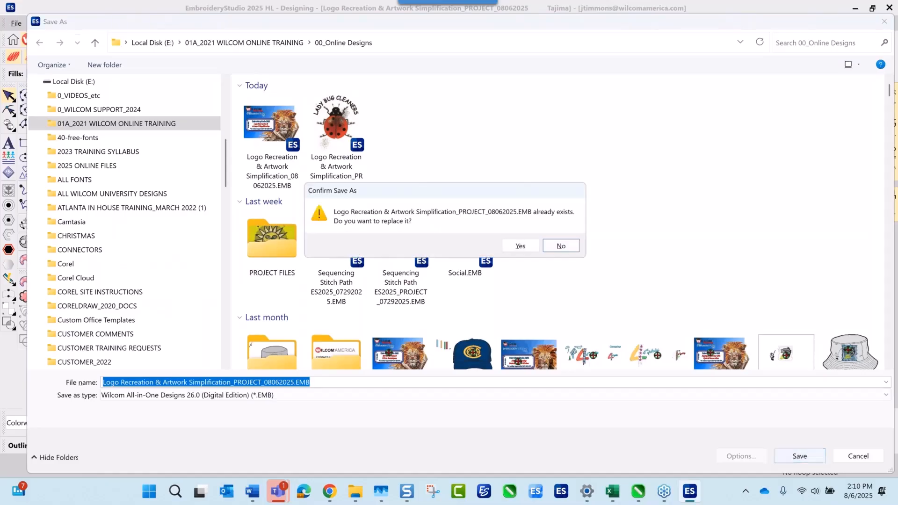
pyautogui.click(523, 247)
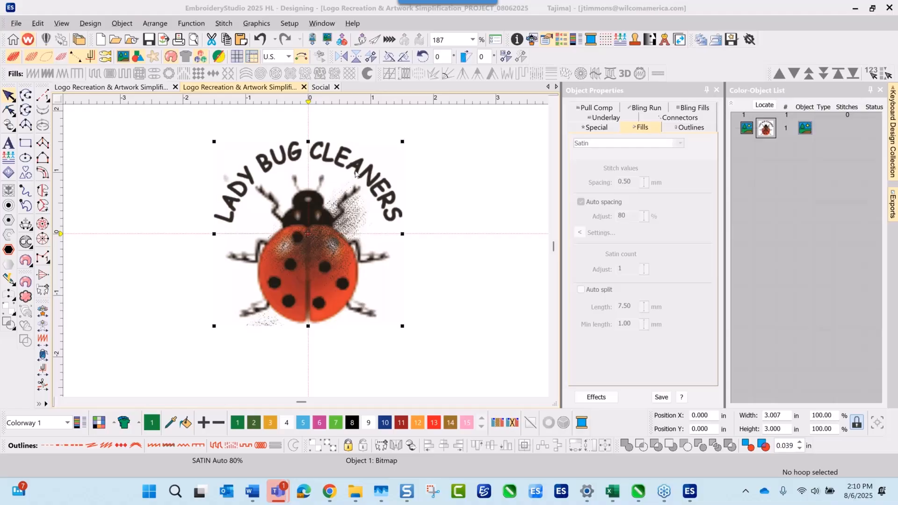
# Step: Undo a trial move of the ladybug bitmap and lock the bitmap in place
pyautogui.moveTo(356, 175); pyautogui.dragTo(493, 154)
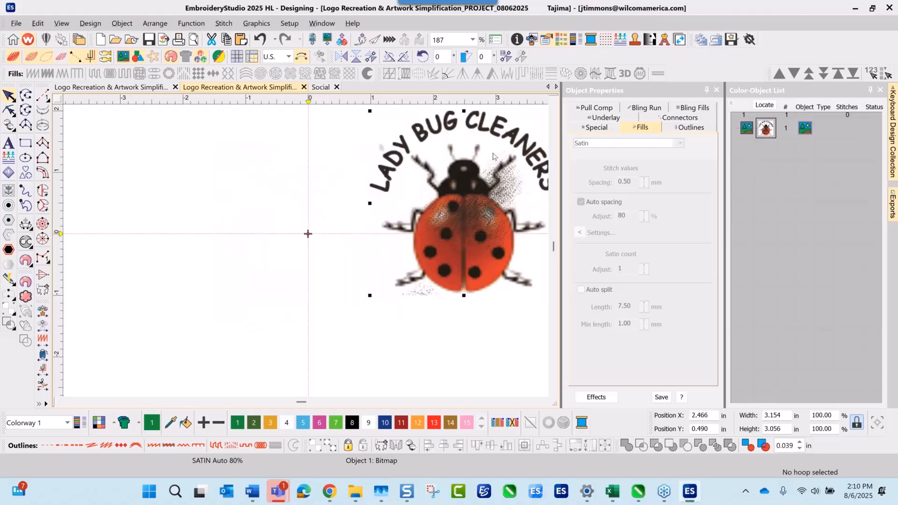
pyautogui.click(260, 40)
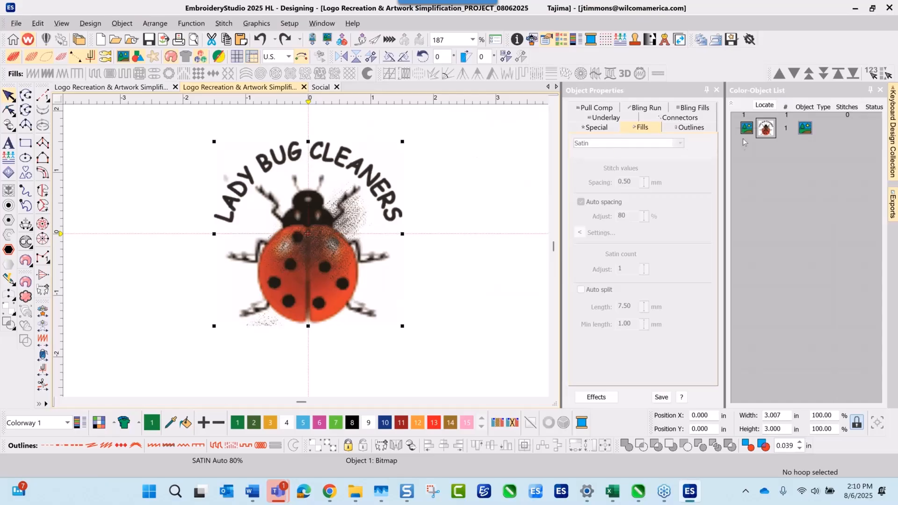
pyautogui.rightClick(765, 132)
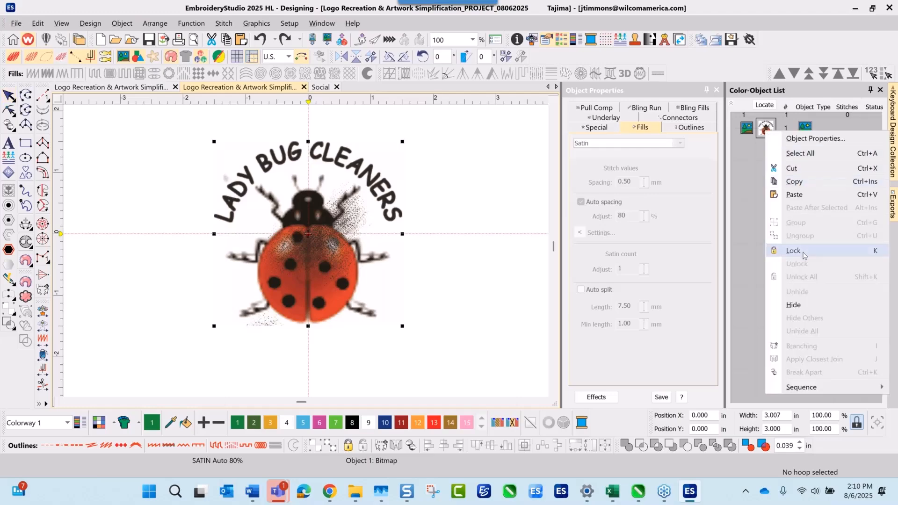
pyautogui.click(870, 256)
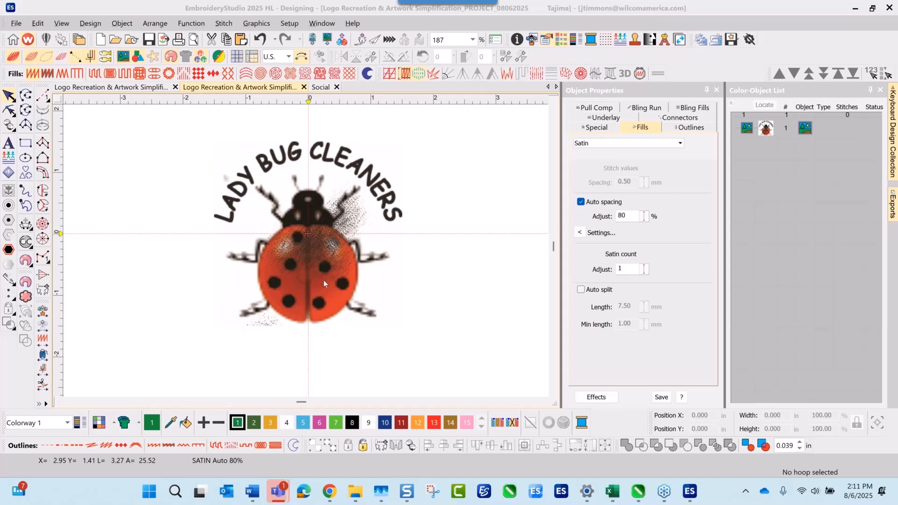
pyautogui.scroll(1, 305, 251)
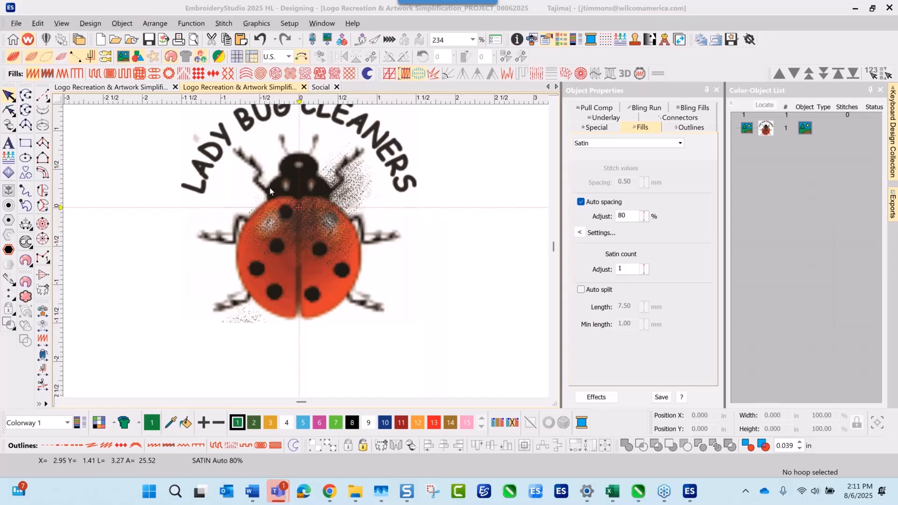
pyautogui.scroll(2, 381, 264)
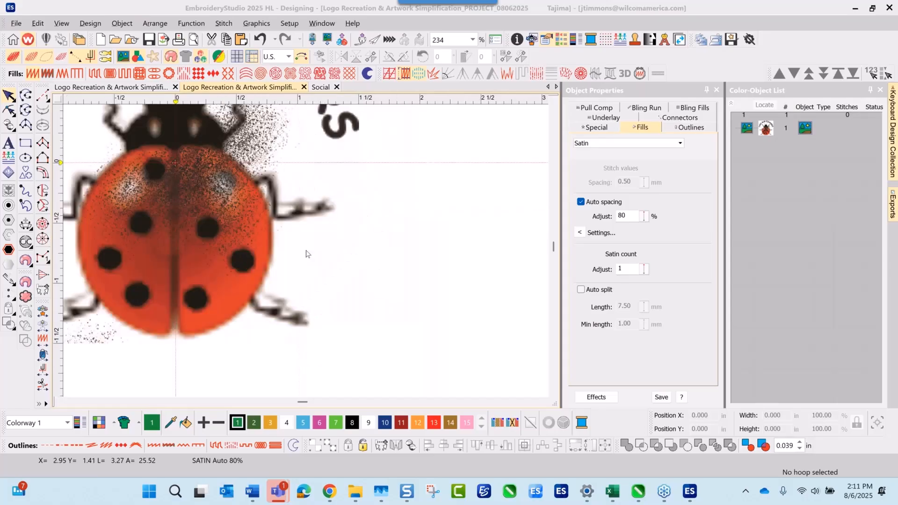
pyautogui.scroll(2, 307, 253)
pyautogui.scroll(-2, 320, 258)
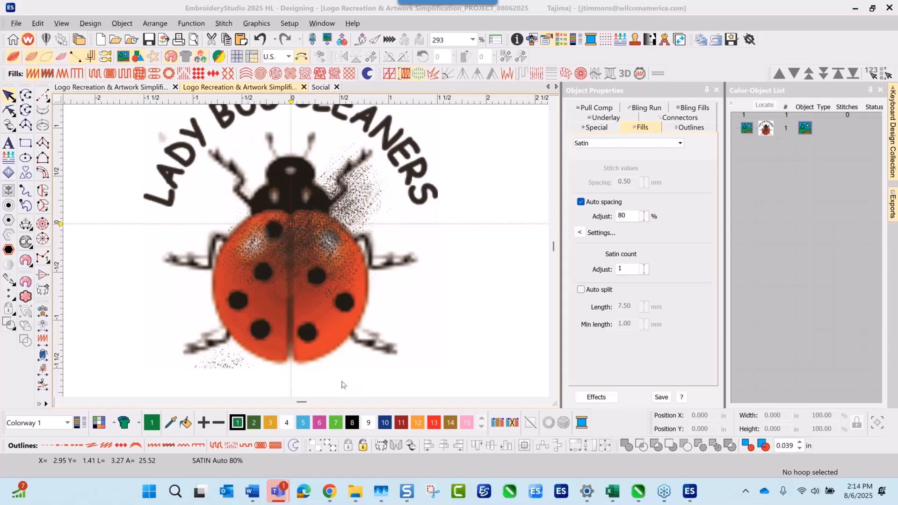
pyautogui.click(366, 283)
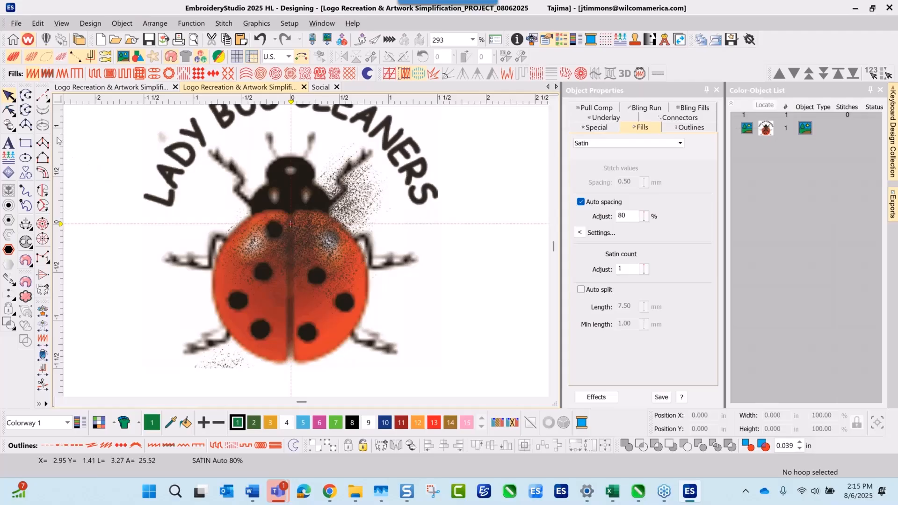
# Step: Set up closed-shape digitizing to create vector objects with the line style set to no line and a solid green fill
pyautogui.click(26, 111)
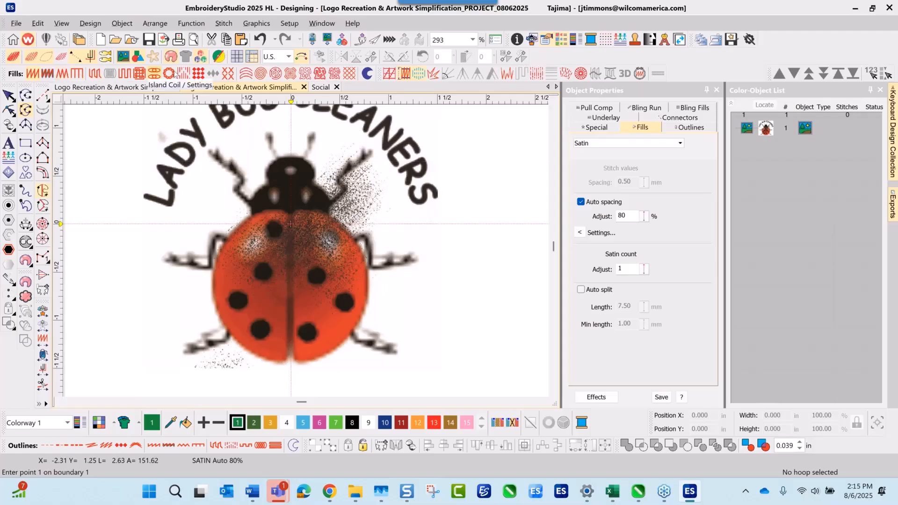
pyautogui.click(368, 75)
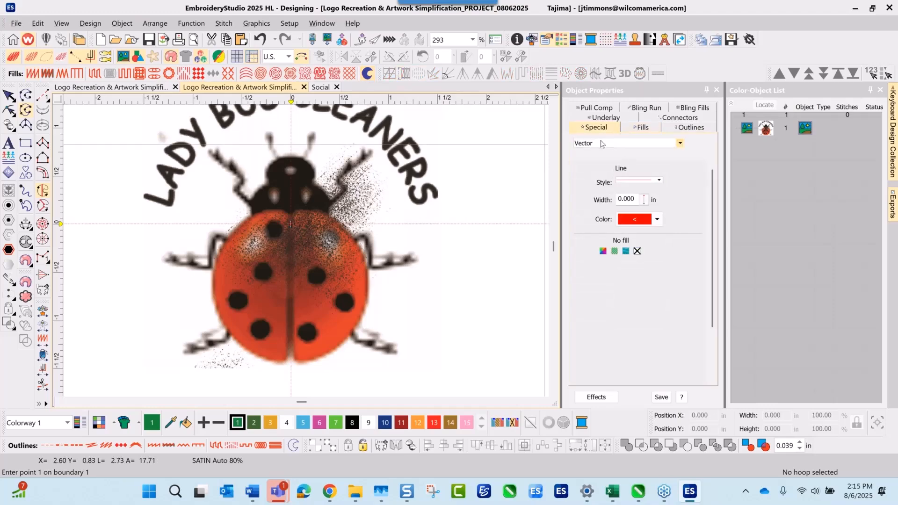
pyautogui.click(657, 220)
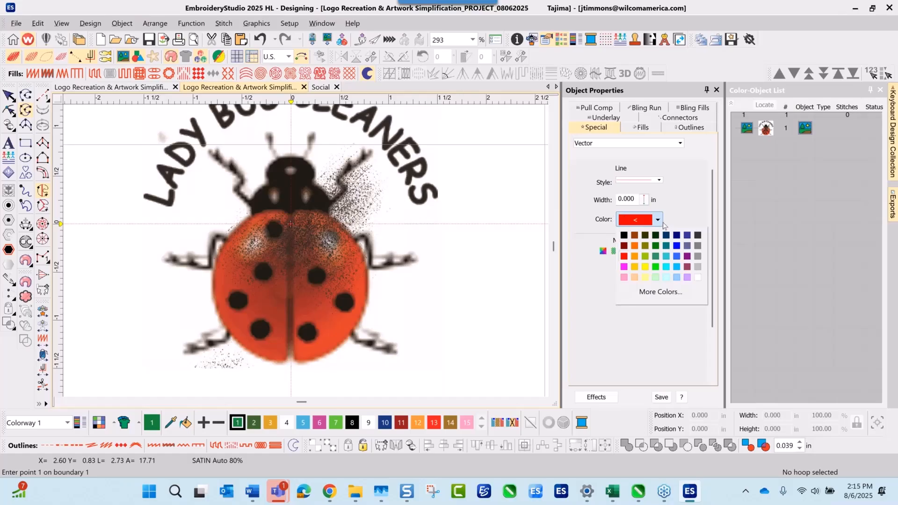
pyautogui.click(669, 222)
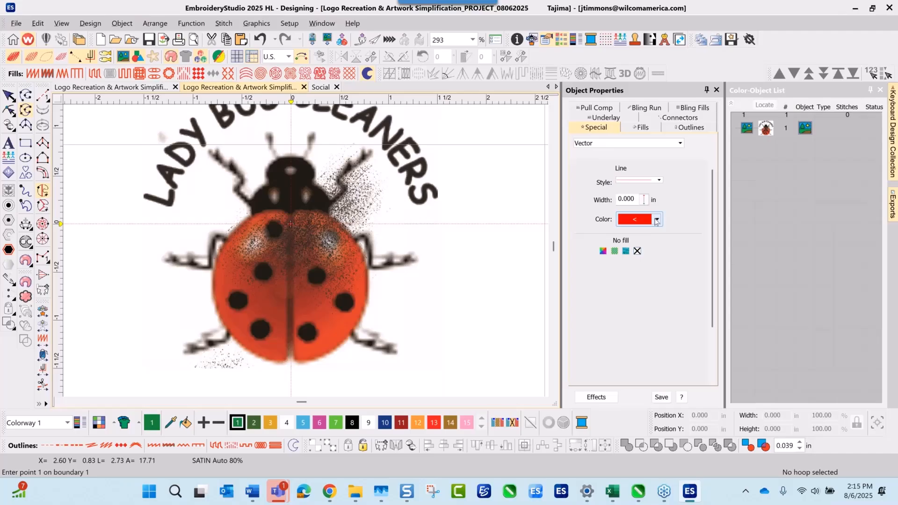
pyautogui.click(659, 182)
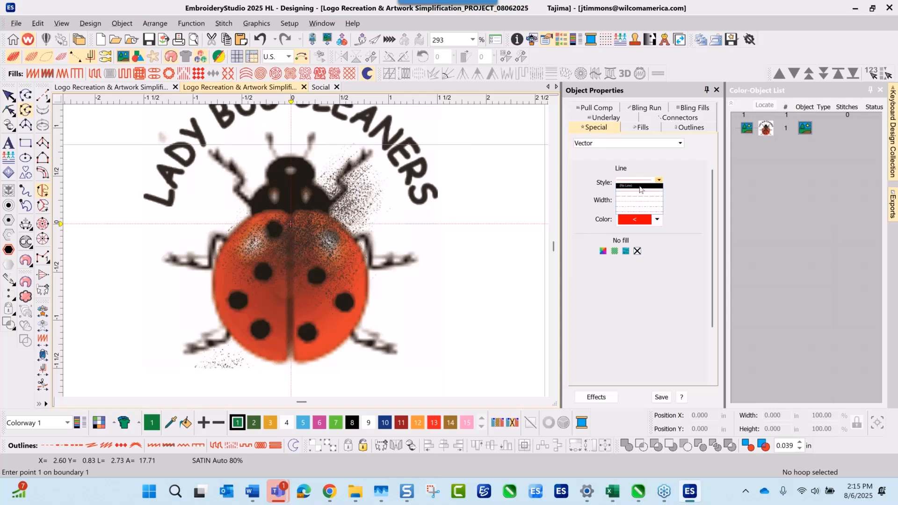
pyautogui.click(640, 186)
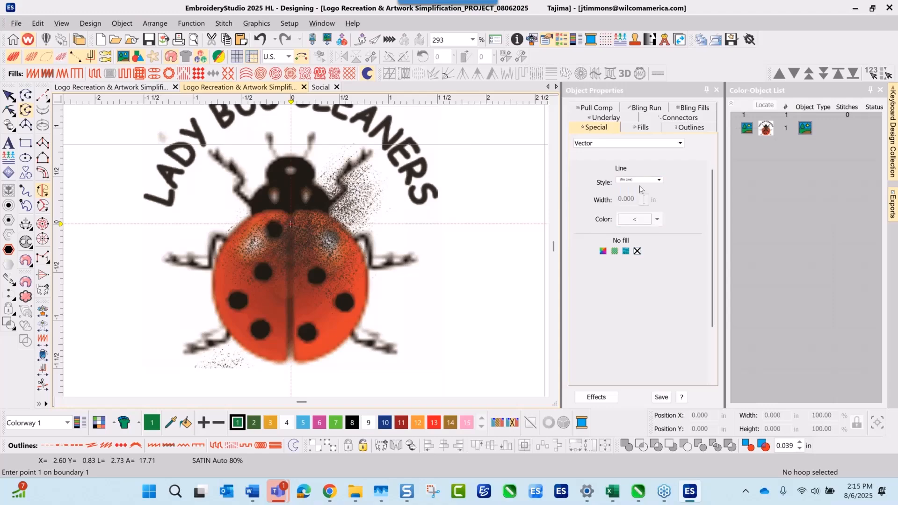
pyautogui.click(603, 251)
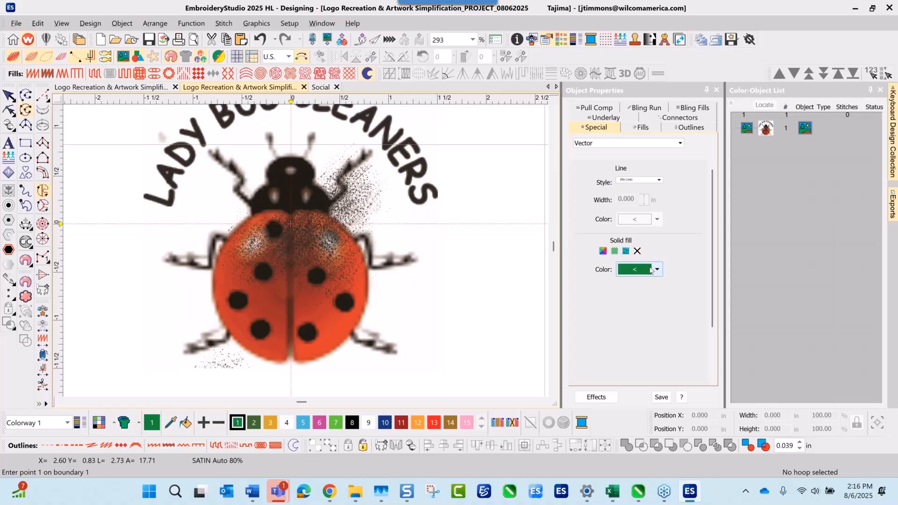
pyautogui.click(631, 270)
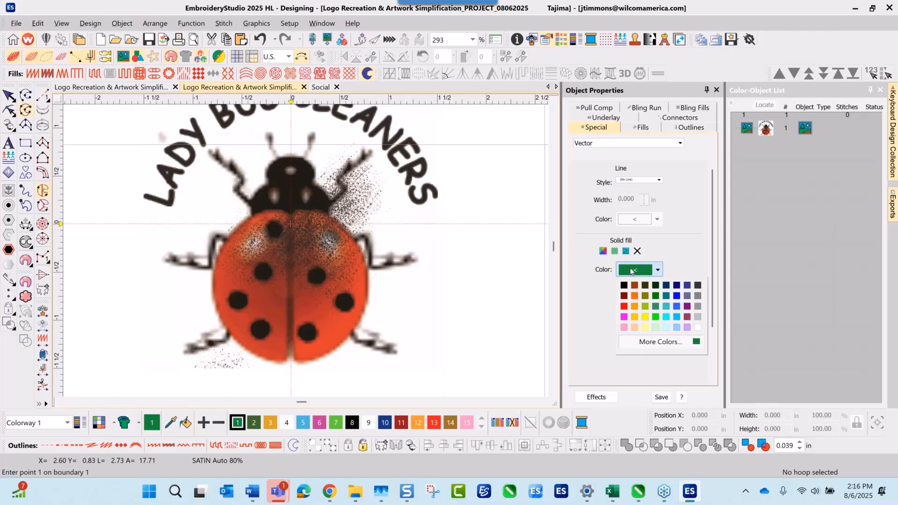
pyautogui.click(608, 289)
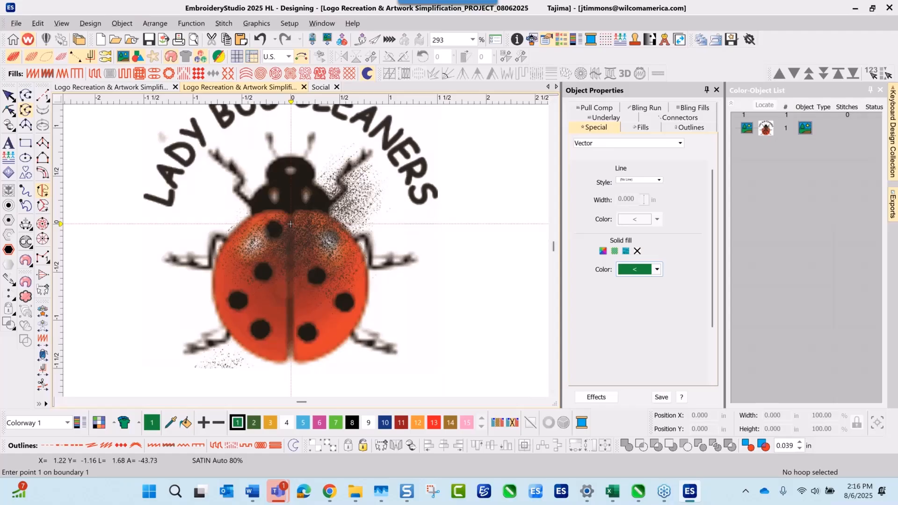
# Step: Trace the ladybug's lower right leg with straight corner points, including its spikes and an overlap into the body, and complete the filled shape
pyautogui.scroll(3, 368, 346)
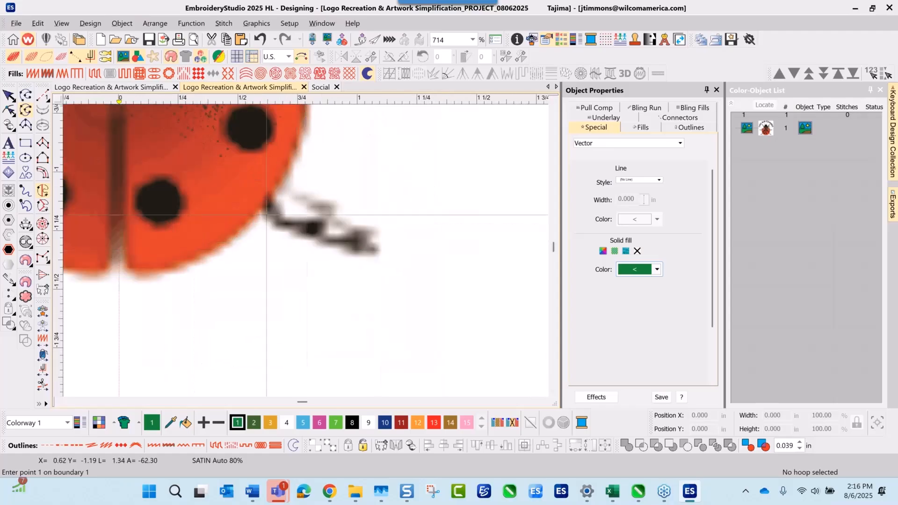
pyautogui.click(268, 186)
pyautogui.click(283, 216)
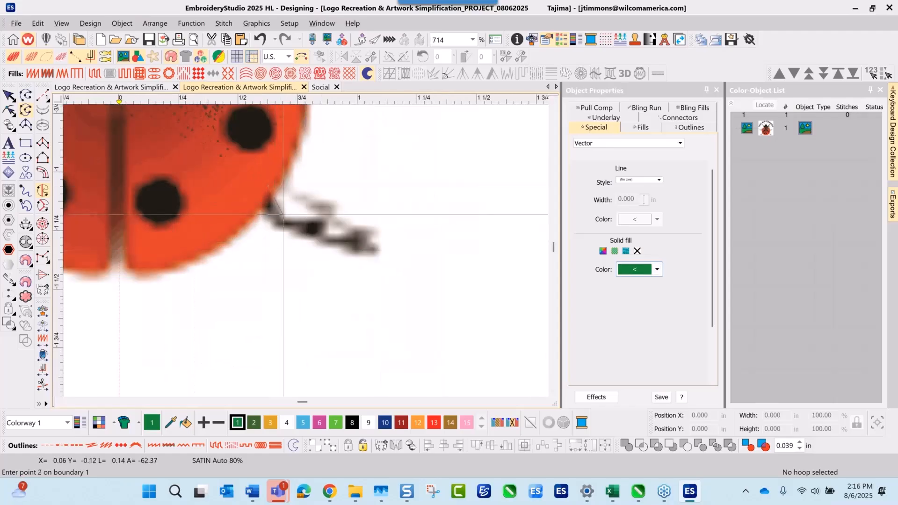
pyautogui.click(330, 217)
pyautogui.click(326, 231)
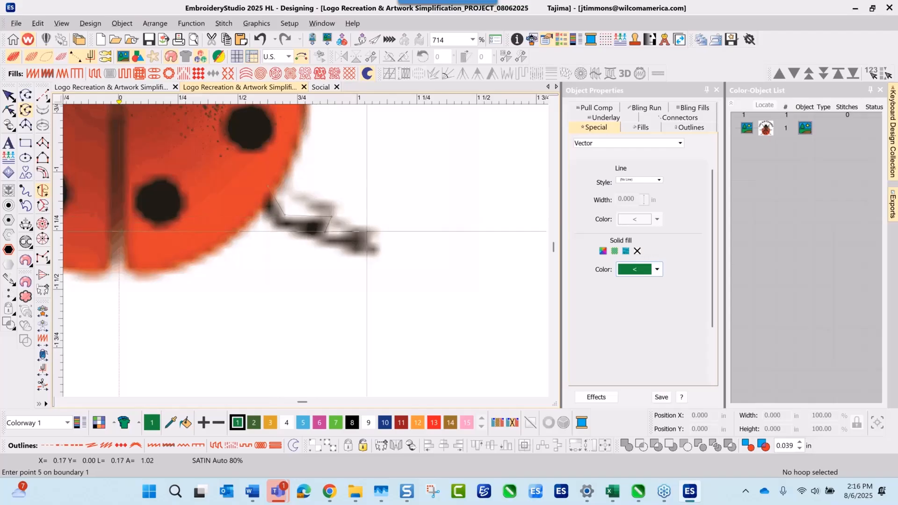
pyautogui.click(379, 224)
pyautogui.click(367, 244)
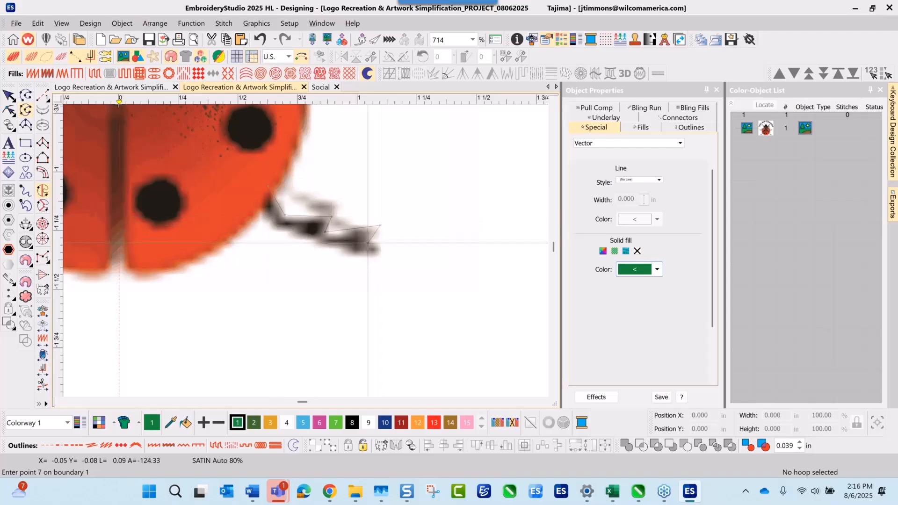
pyautogui.click(391, 245)
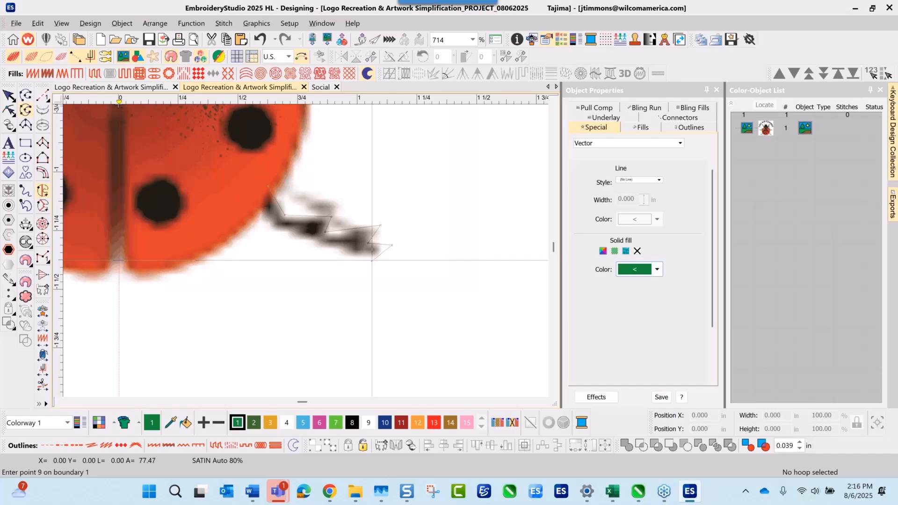
pyautogui.click(372, 260)
pyautogui.click(343, 251)
pyautogui.click(316, 245)
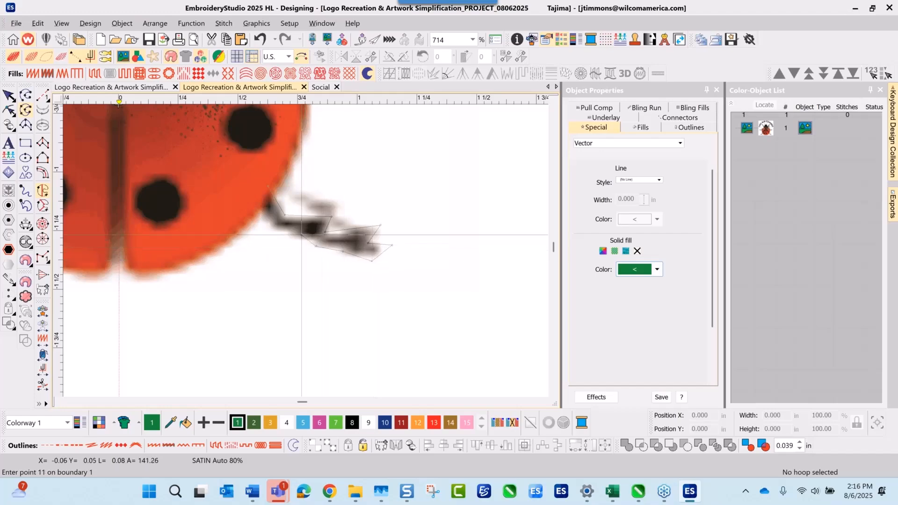
pyautogui.click(298, 233)
pyautogui.click(288, 233)
pyautogui.click(269, 228)
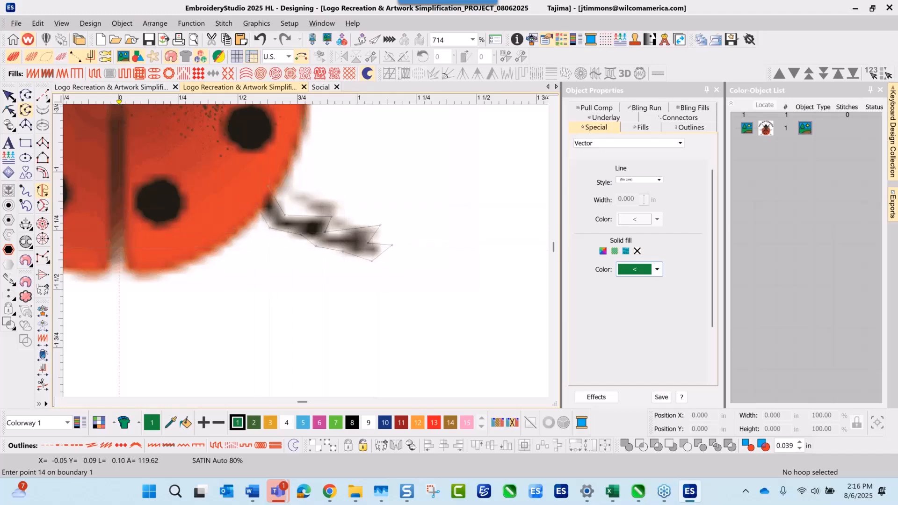
pyautogui.click(249, 190)
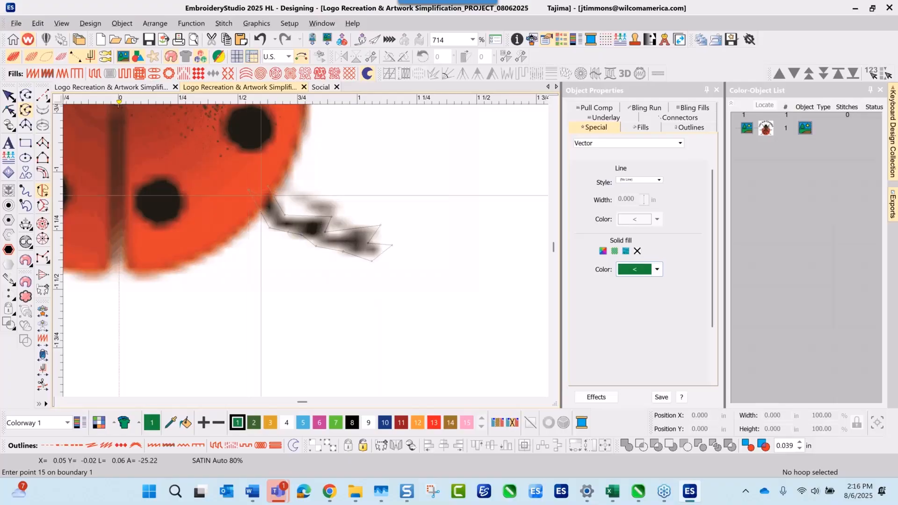
pyautogui.press('Return')
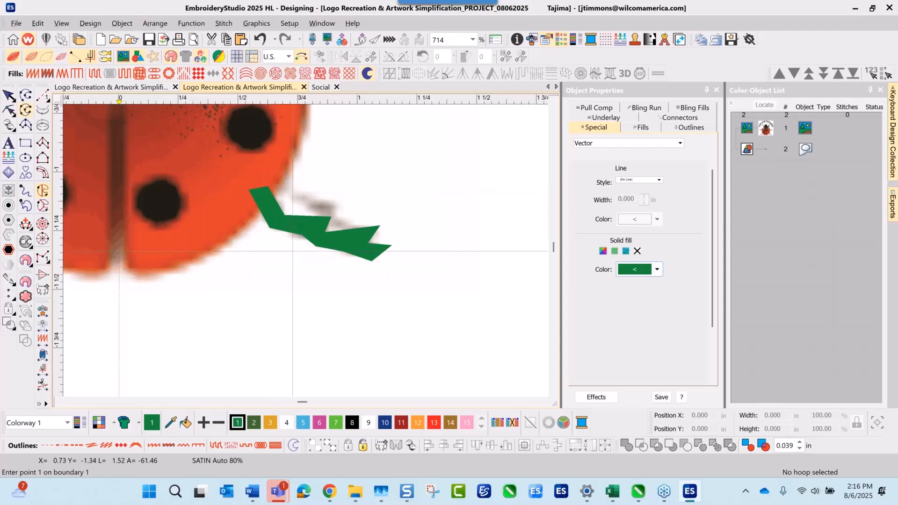
# Step: Trace the ladybug's middle right leg as a closed shape with curved bends, two upward spikes and an overlap into the body
pyautogui.scroll(-2, 297, 237)
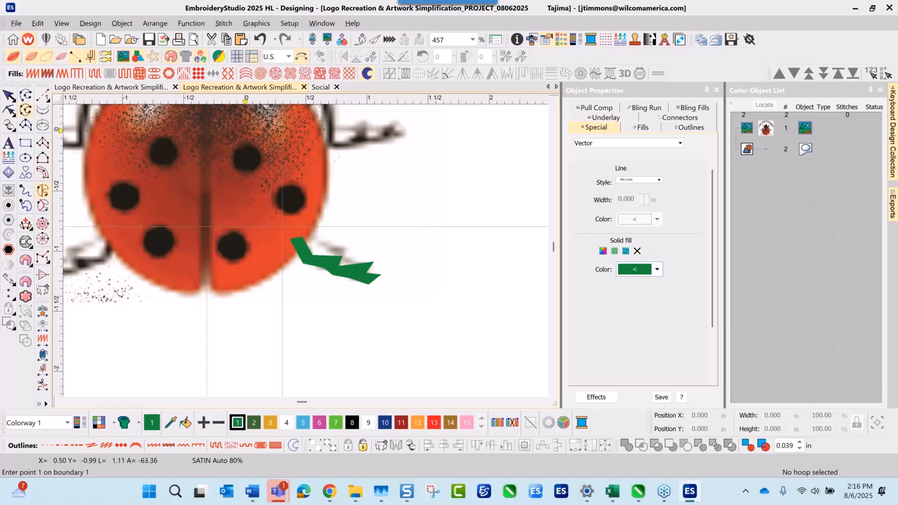
pyautogui.scroll(-1, 281, 223)
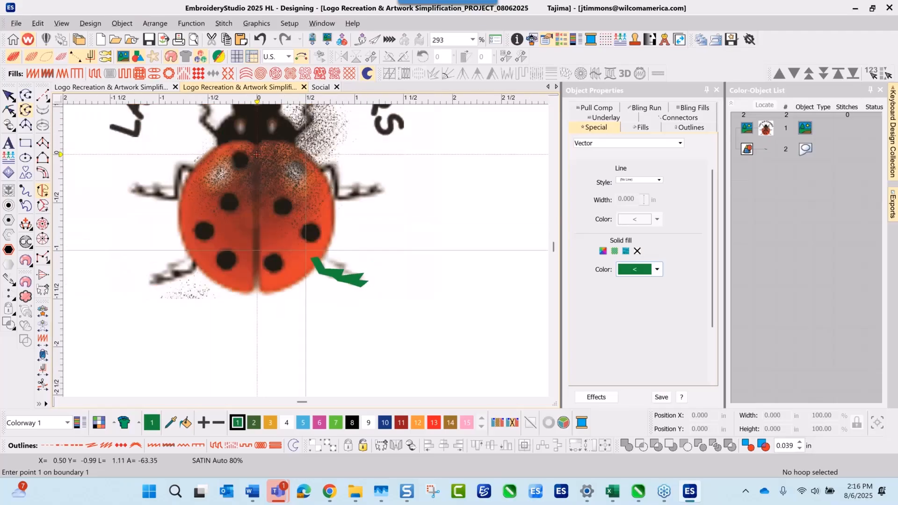
pyautogui.scroll(1, 200, 136)
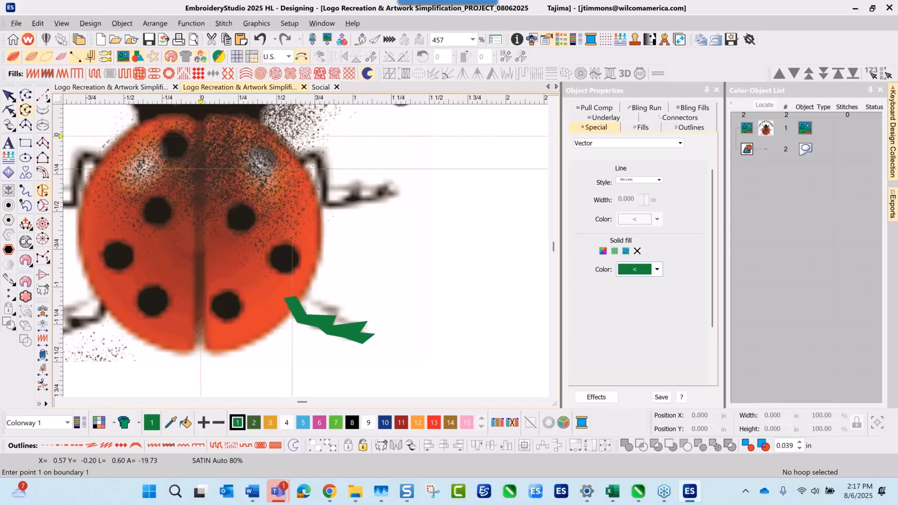
pyautogui.scroll(2, 292, 169)
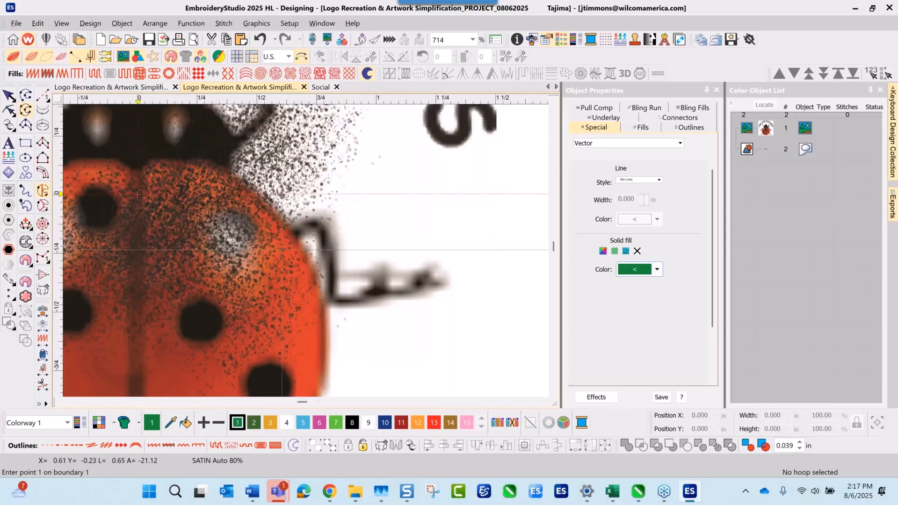
pyautogui.click(298, 237)
pyautogui.rightClick(306, 234)
pyautogui.rightClick(316, 233)
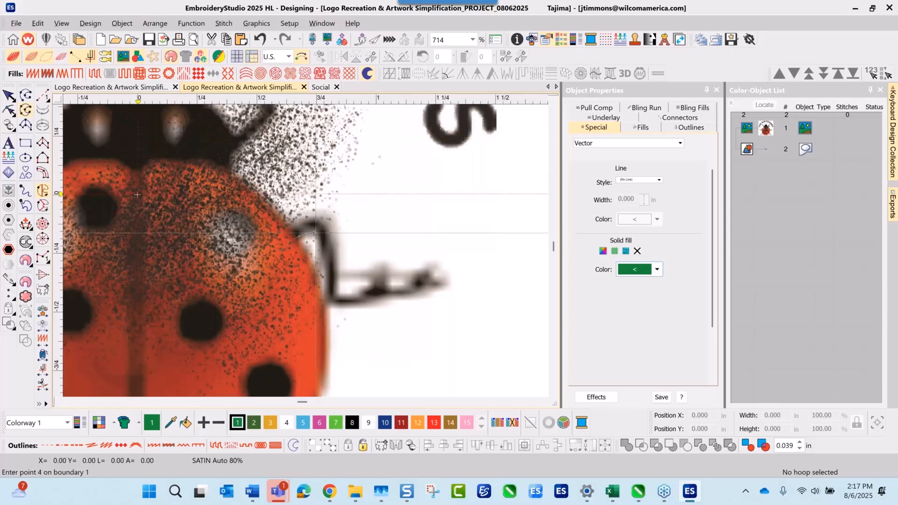
pyautogui.rightClick(318, 244)
pyautogui.click(318, 265)
pyautogui.click(326, 264)
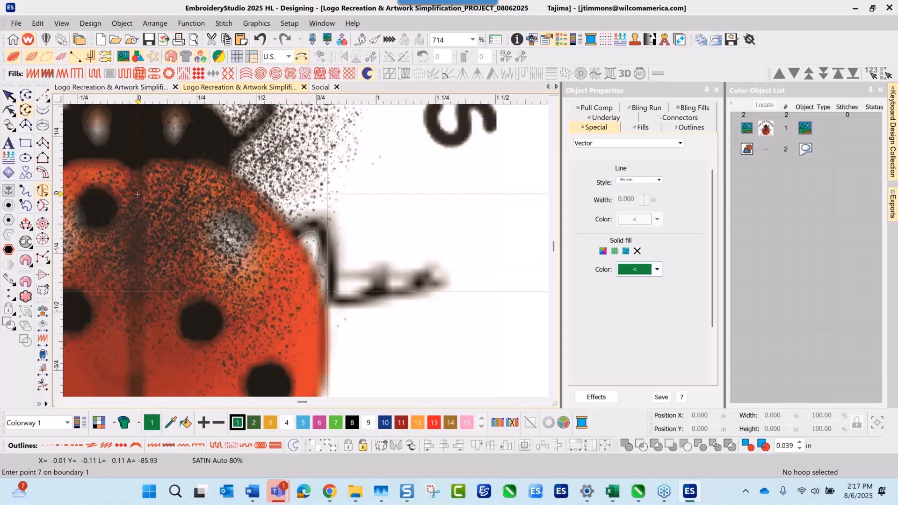
pyautogui.rightClick(327, 296)
pyautogui.click(328, 308)
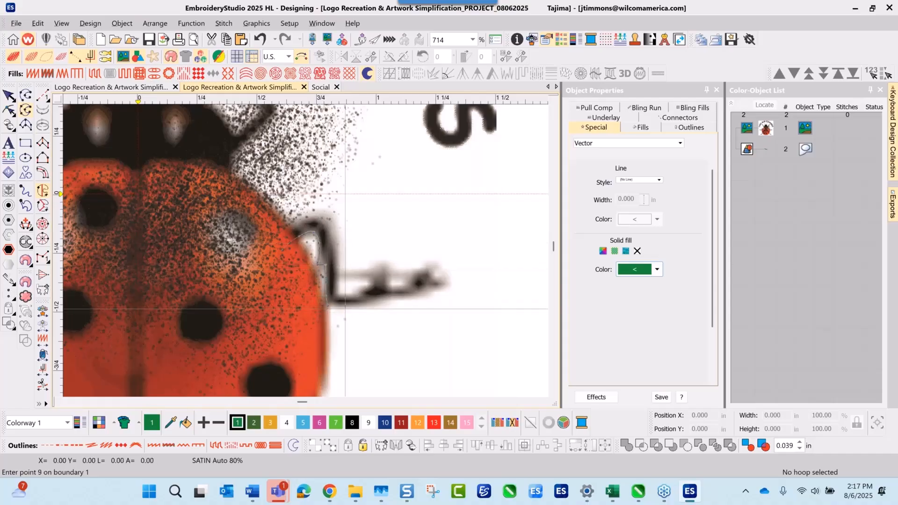
pyautogui.rightClick(365, 307)
pyautogui.rightClick(383, 303)
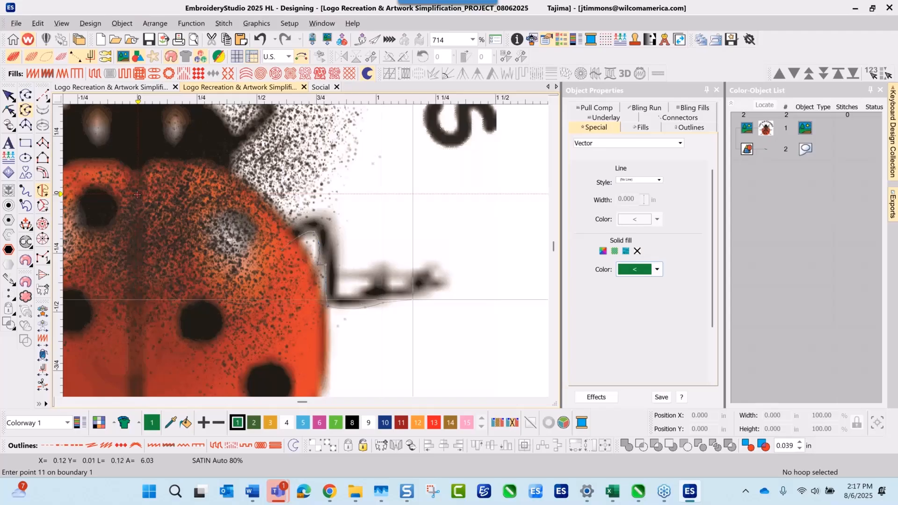
pyautogui.rightClick(413, 300)
pyautogui.rightClick(428, 292)
pyautogui.click(457, 281)
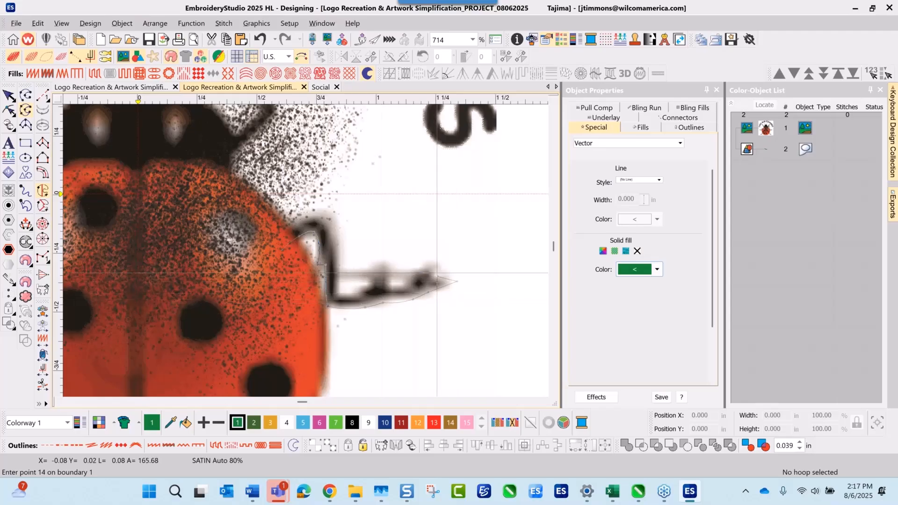
pyautogui.click(437, 275)
pyautogui.click(434, 253)
pyautogui.click(417, 273)
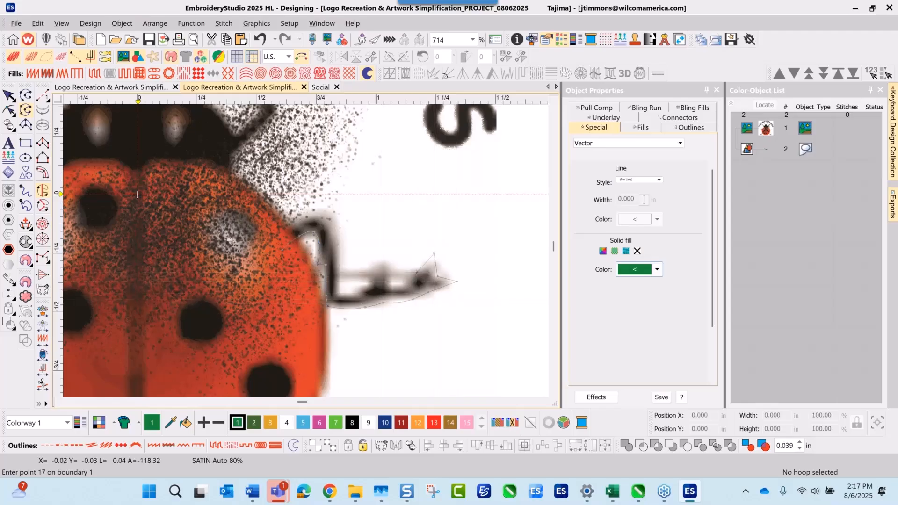
pyautogui.click(410, 281)
pyautogui.click(387, 288)
pyautogui.click(385, 258)
pyautogui.click(367, 294)
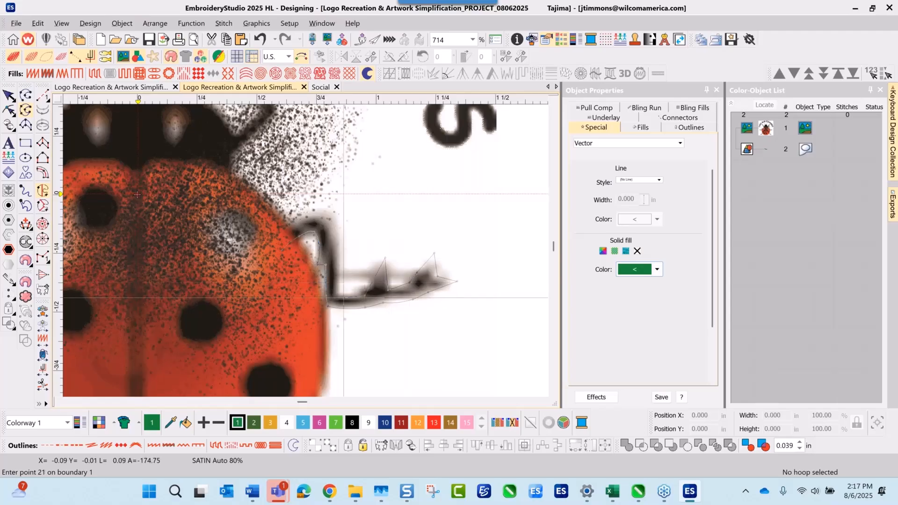
pyautogui.click(338, 295)
pyautogui.click(338, 254)
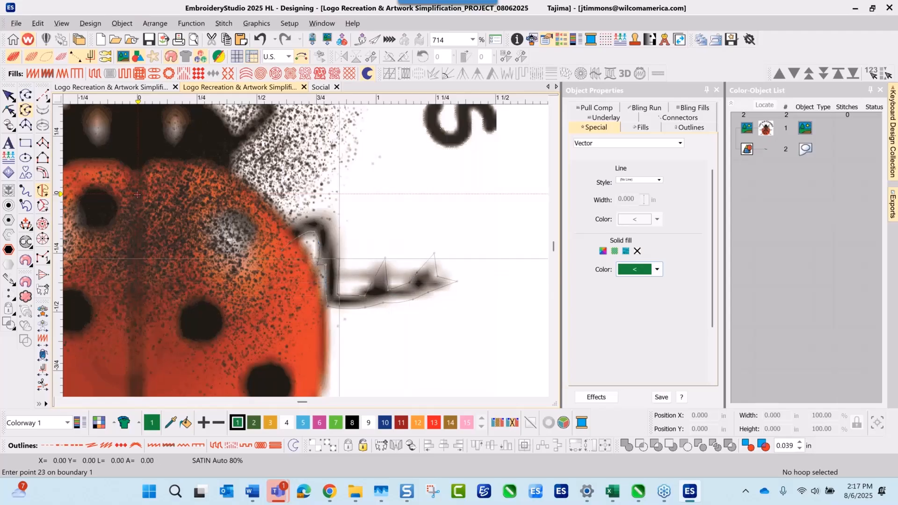
pyautogui.click(338, 233)
pyautogui.click(335, 221)
pyautogui.click(327, 215)
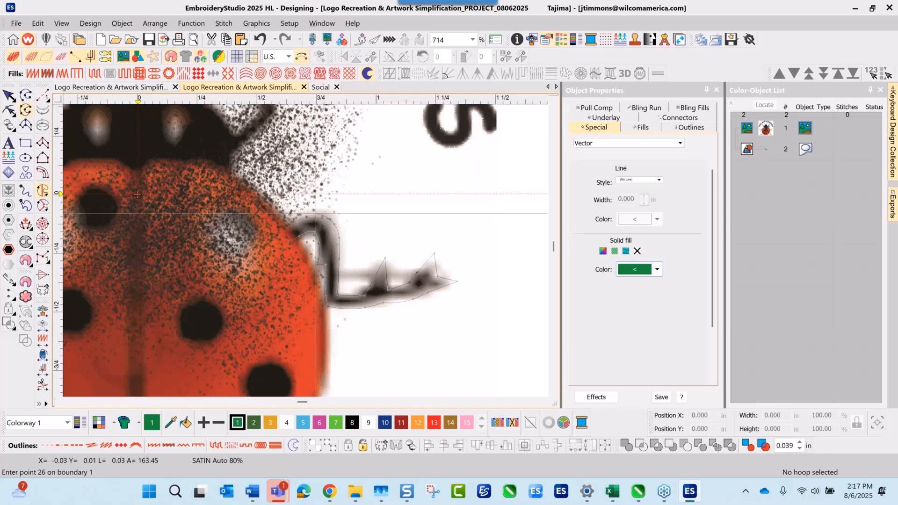
pyautogui.click(314, 214)
pyautogui.click(302, 216)
pyautogui.click(290, 224)
pyautogui.click(270, 238)
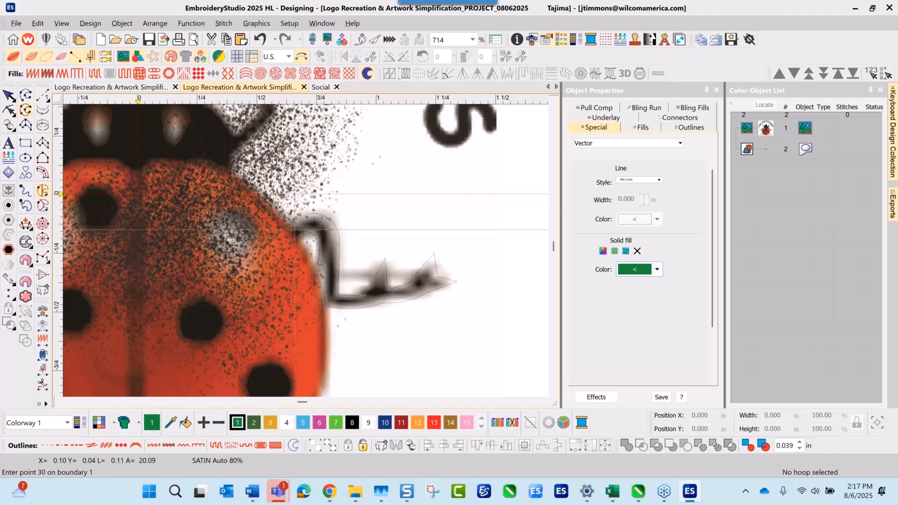
pyautogui.press('Return')
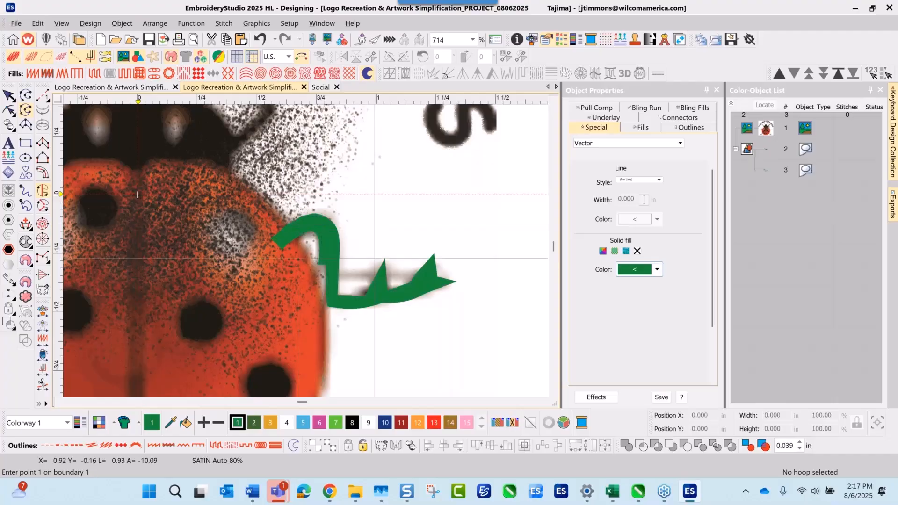
# Step: Start tracing the ladybug's upper right leg inside the body, following its lower edge out through the bend with corner points
pyautogui.scroll(-2, 280, 201)
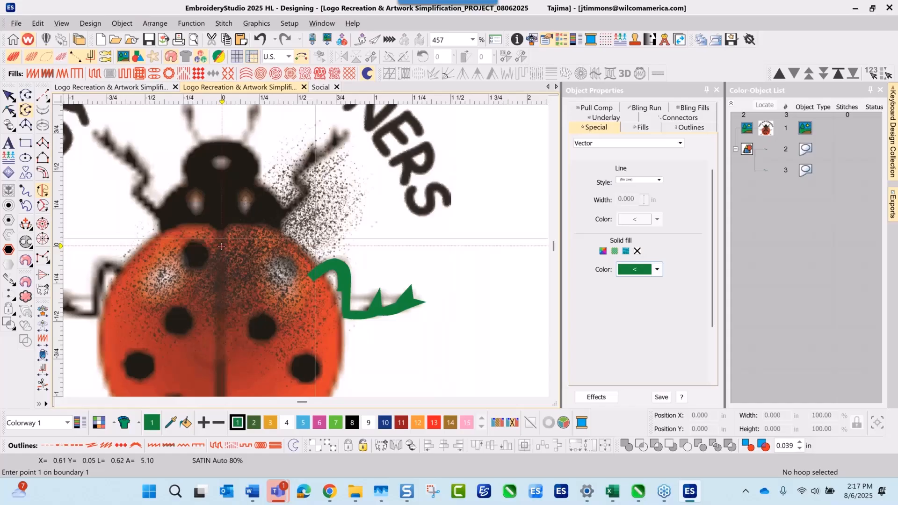
pyautogui.scroll(3, 221, 246)
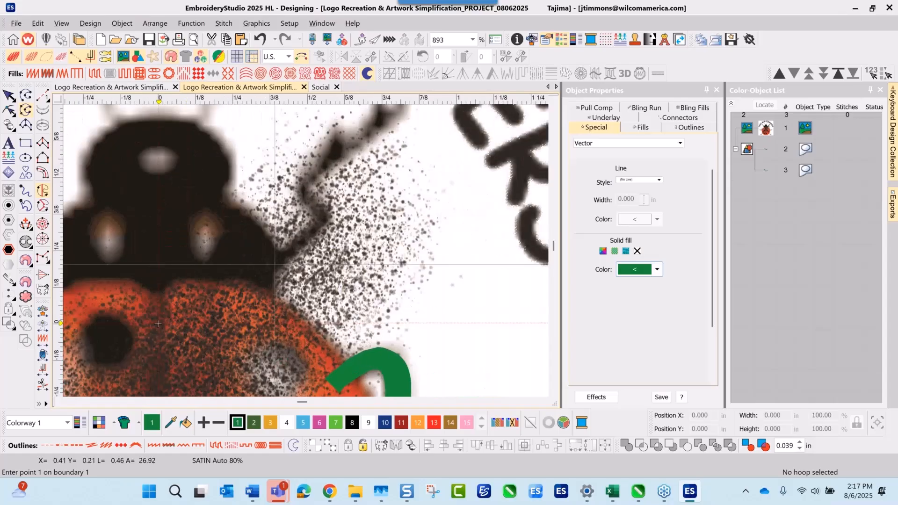
pyautogui.click(263, 284)
pyautogui.click(298, 257)
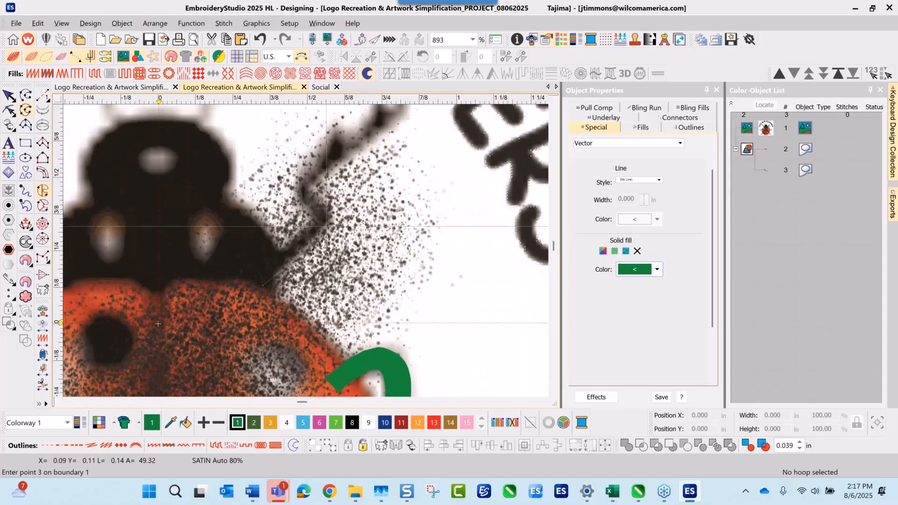
pyautogui.click(330, 222)
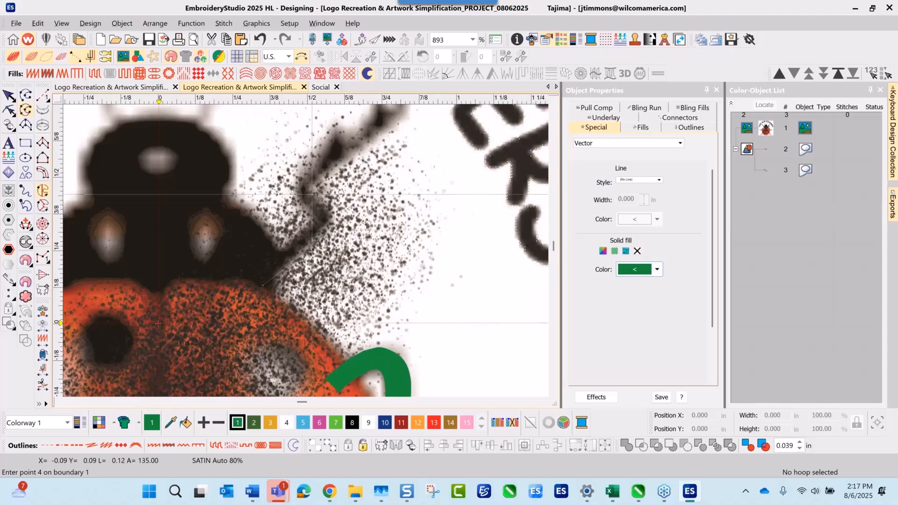
pyautogui.click(312, 194)
pyautogui.click(315, 184)
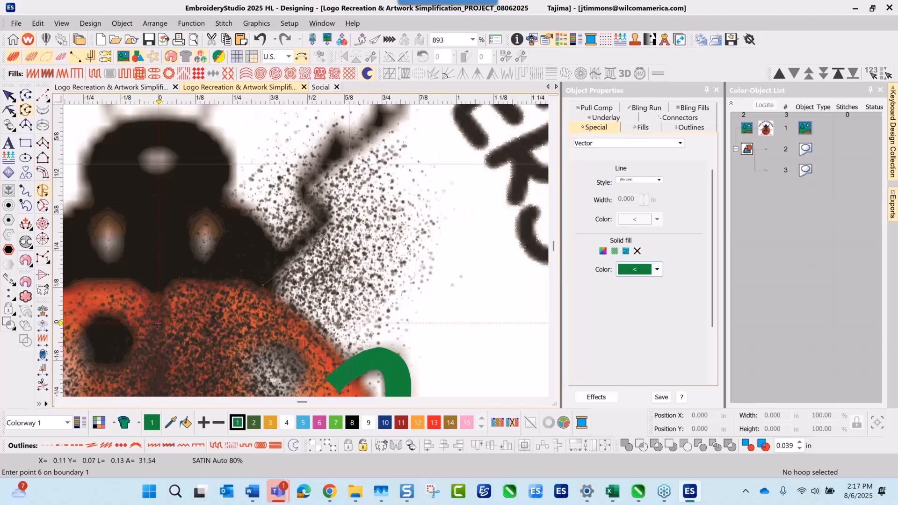
pyautogui.click(349, 163)
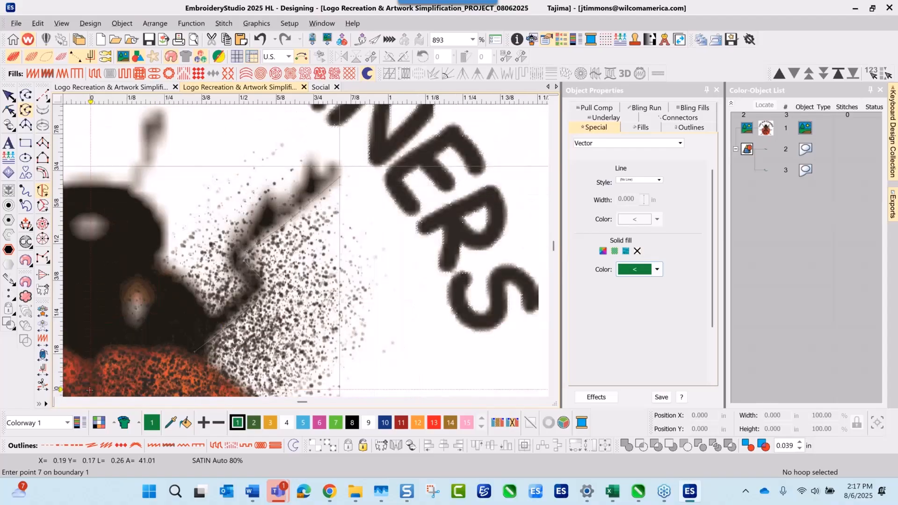
# Step: Continue the upper right leg's outline around the foot, drawing three pointed upward spikes along its upper edge
pyautogui.click(340, 177)
pyautogui.click(329, 147)
pyautogui.click(321, 172)
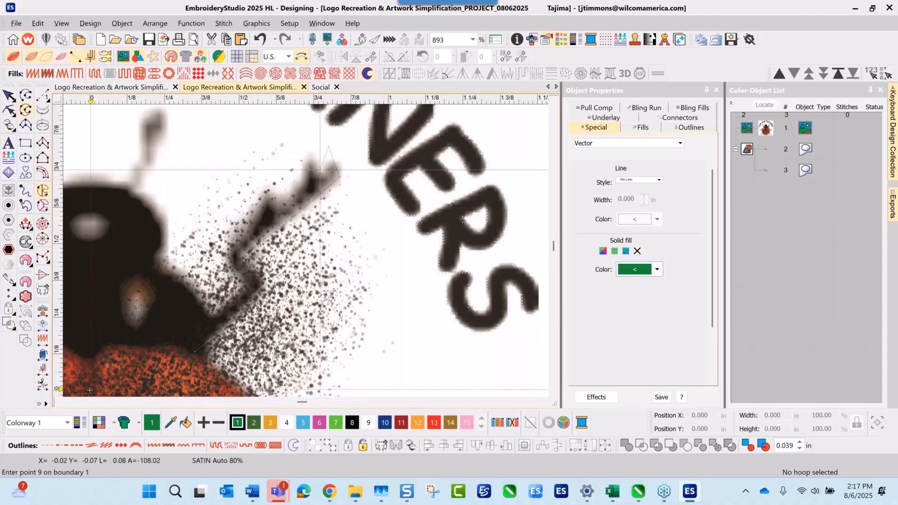
pyautogui.click(303, 148)
pyautogui.click(298, 189)
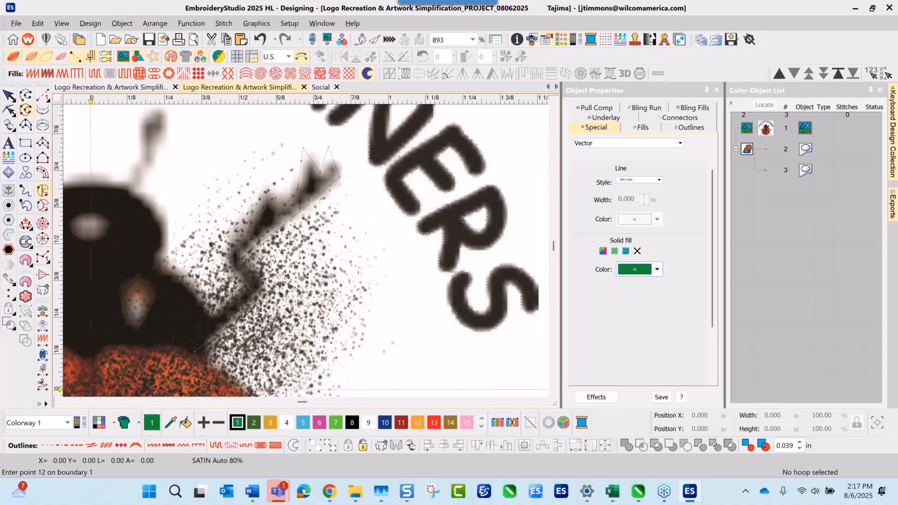
pyautogui.click(266, 176)
pyautogui.click(251, 227)
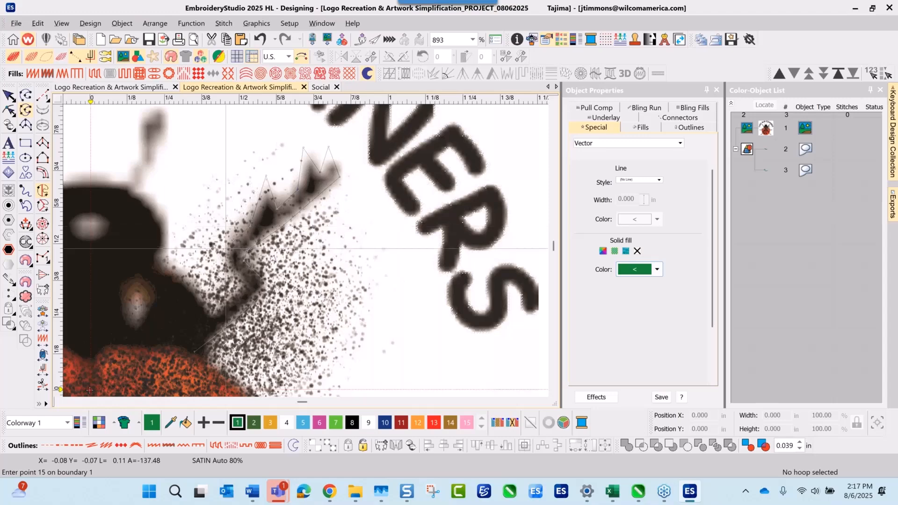
# Step: Round the upper right leg's inner bend with curve points, return the outline into the body and complete the filled shape
pyautogui.rightClick(228, 250)
pyautogui.rightClick(228, 264)
pyautogui.rightClick(236, 276)
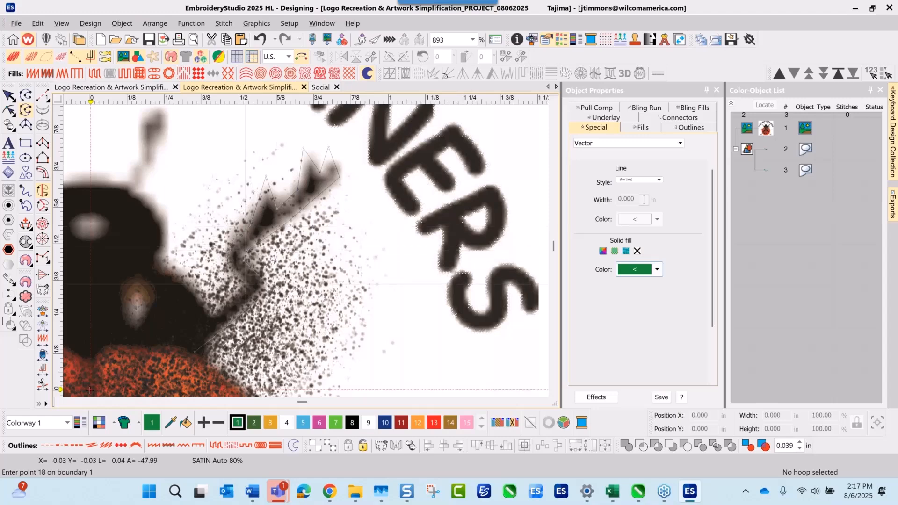
pyautogui.click(199, 326)
pyautogui.click(184, 336)
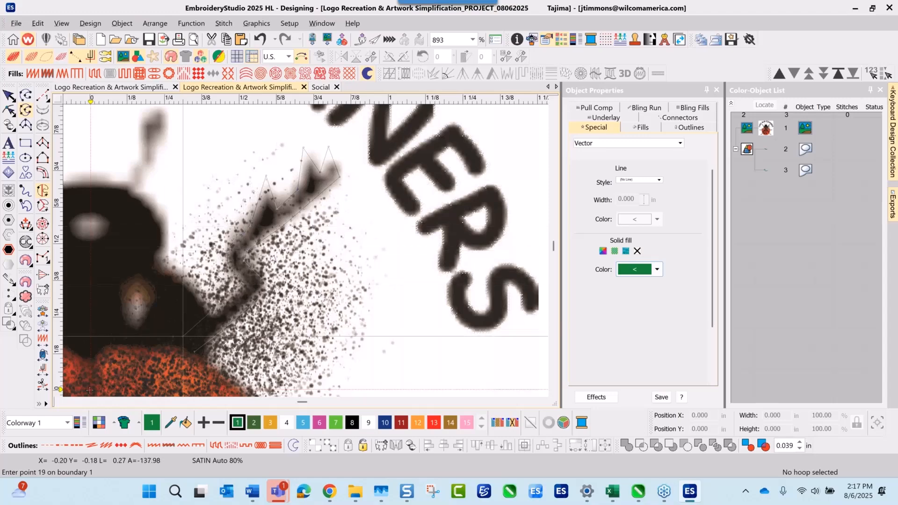
pyautogui.press('Return')
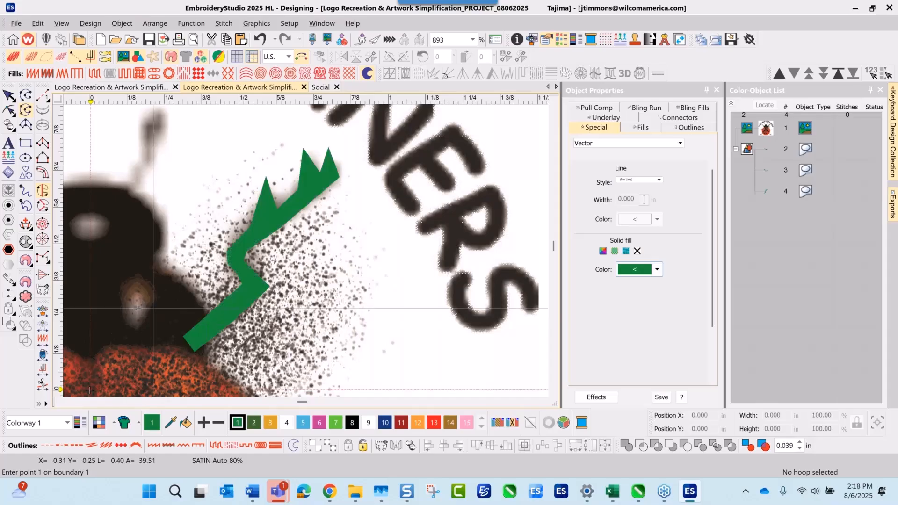
# Step: Start the right antenna's outline inside the head and trace the outer edge of its stalk up to the tip
pyautogui.scroll(-3, 172, 319)
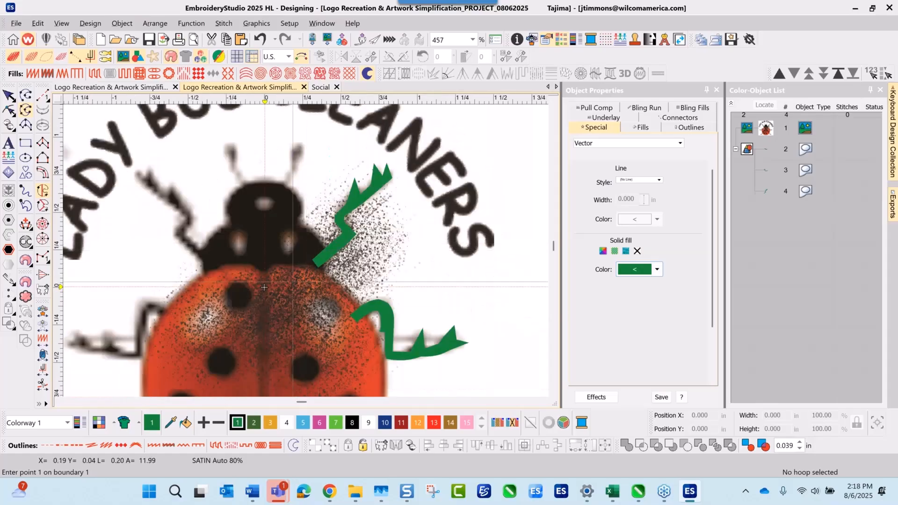
pyautogui.click(282, 192)
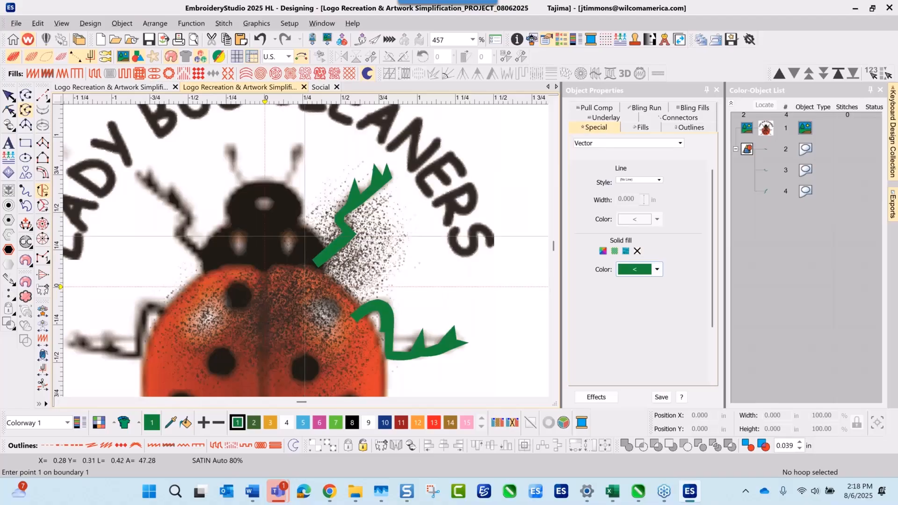
pyautogui.scroll(5, 283, 192)
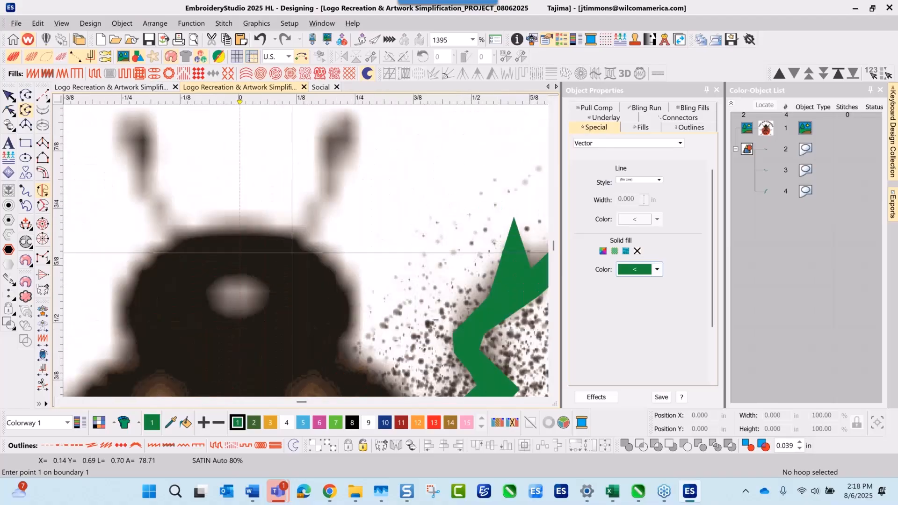
pyautogui.click(313, 230)
pyautogui.click(330, 201)
pyautogui.click(339, 182)
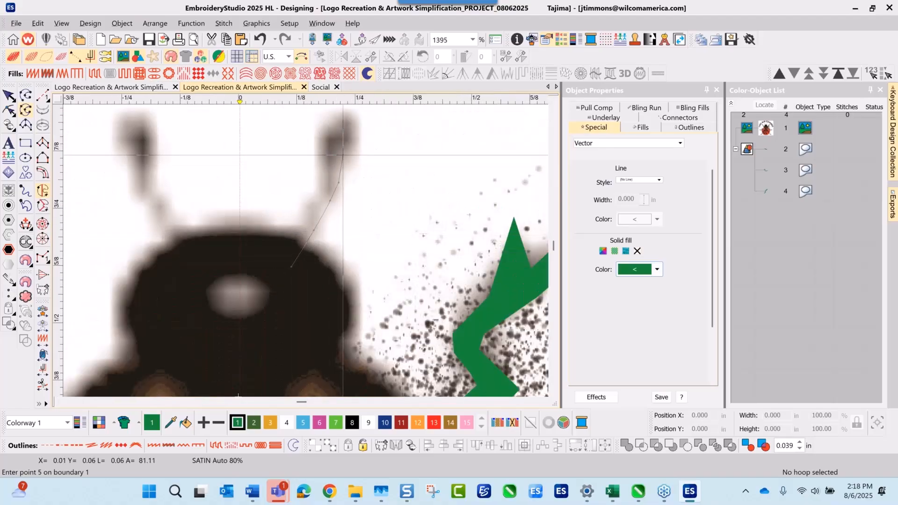
pyautogui.click(343, 155)
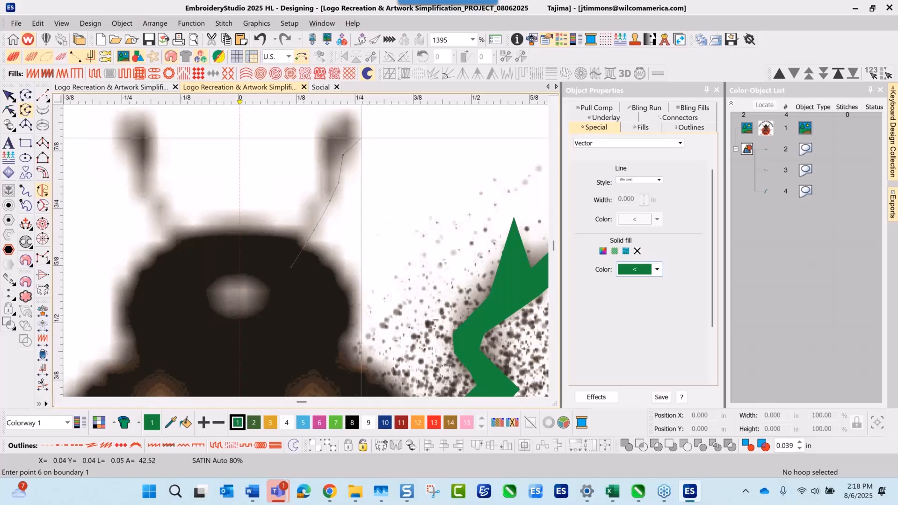
pyautogui.press('BackSpace')
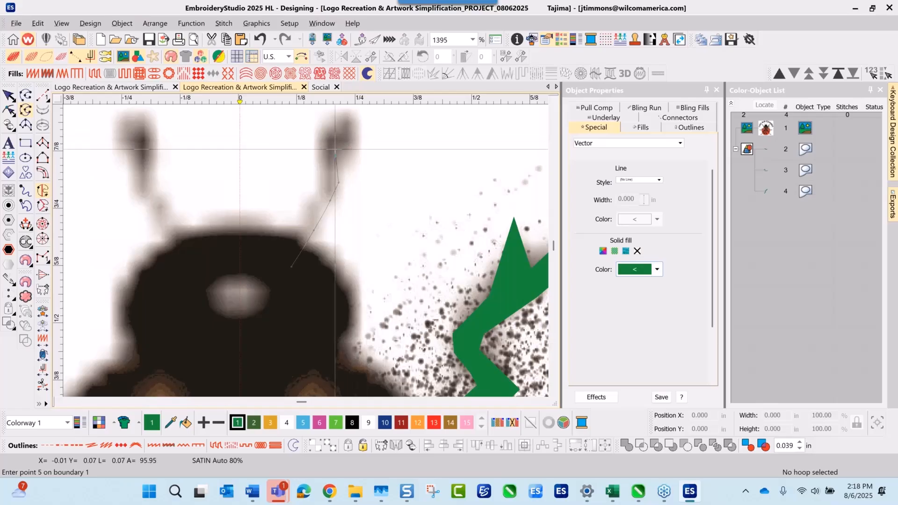
pyautogui.click(343, 149)
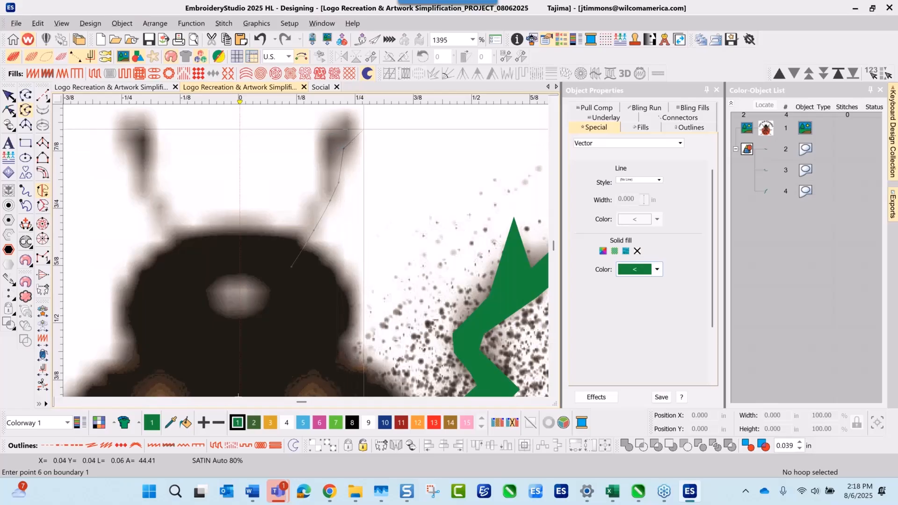
# Step: Form the right antenna's round tip with curve points, trace the inner edge back into the head and complete the shape
pyautogui.rightClick(364, 126)
pyautogui.rightClick(307, 166)
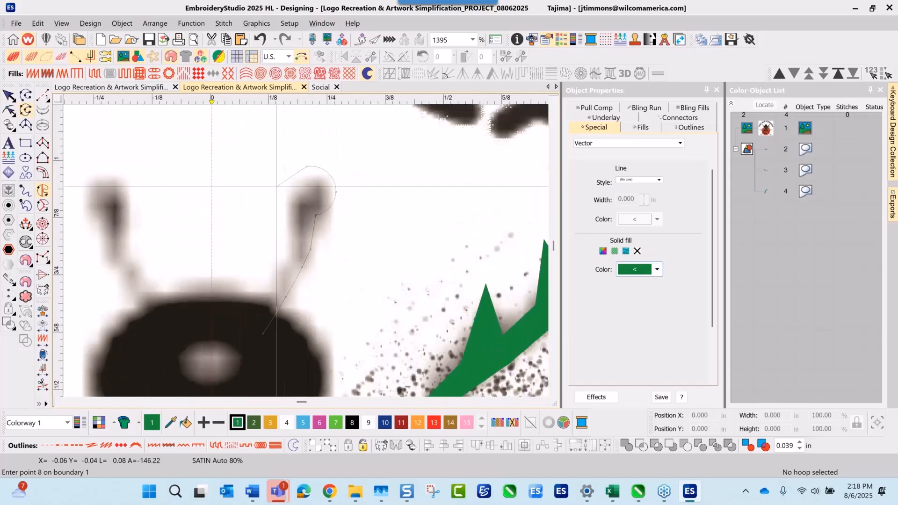
pyautogui.rightClick(276, 187)
pyautogui.rightClick(295, 214)
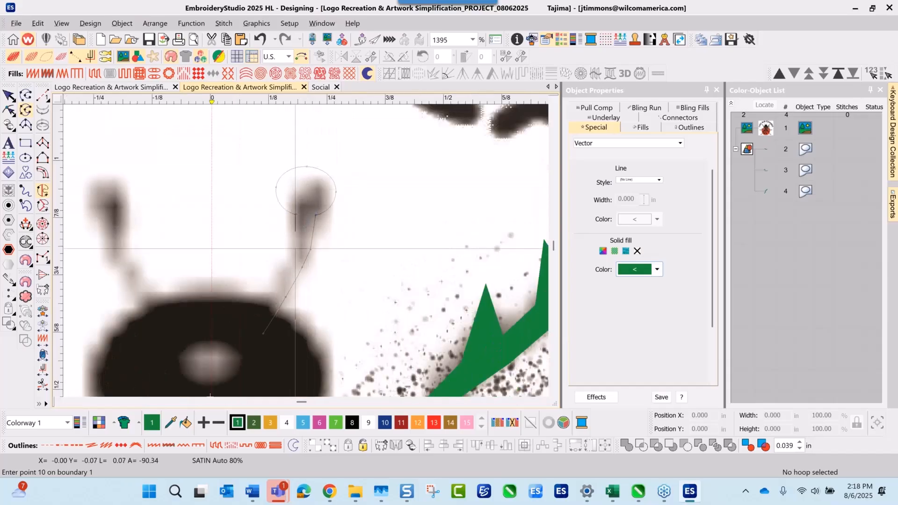
pyautogui.click(293, 249)
pyautogui.click(266, 304)
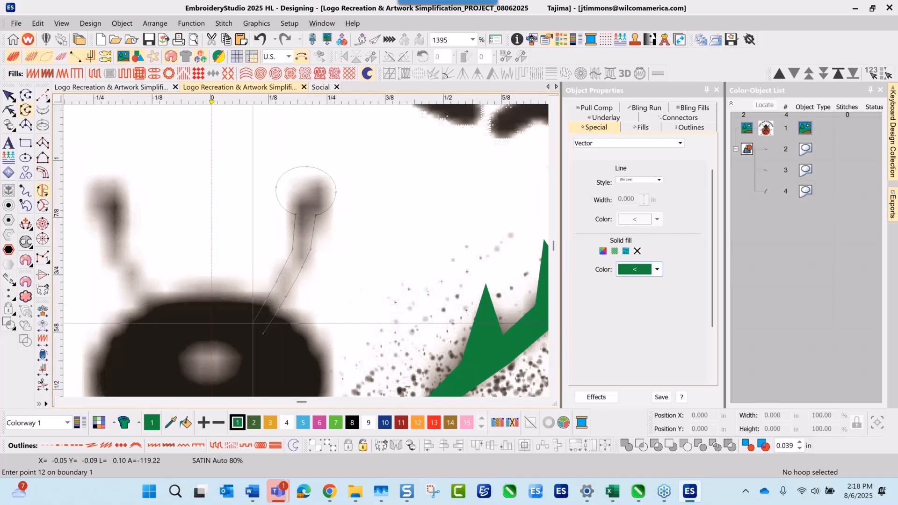
pyautogui.click(251, 324)
pyautogui.press('Return')
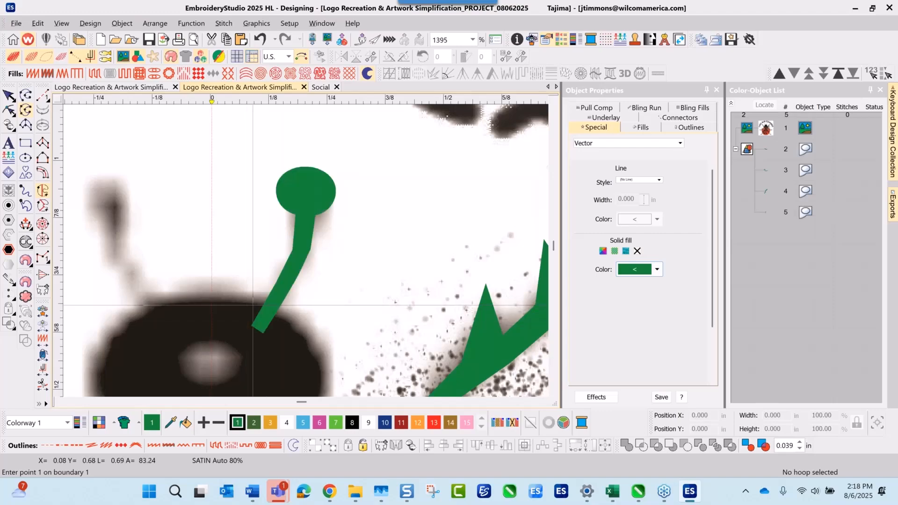
# Step: Duplicate all four green vector shapes, the three right legs and the antenna, and mirror the copies horizontally
pyautogui.scroll(-3, 309, 329)
pyautogui.scroll(-2, 306, 250)
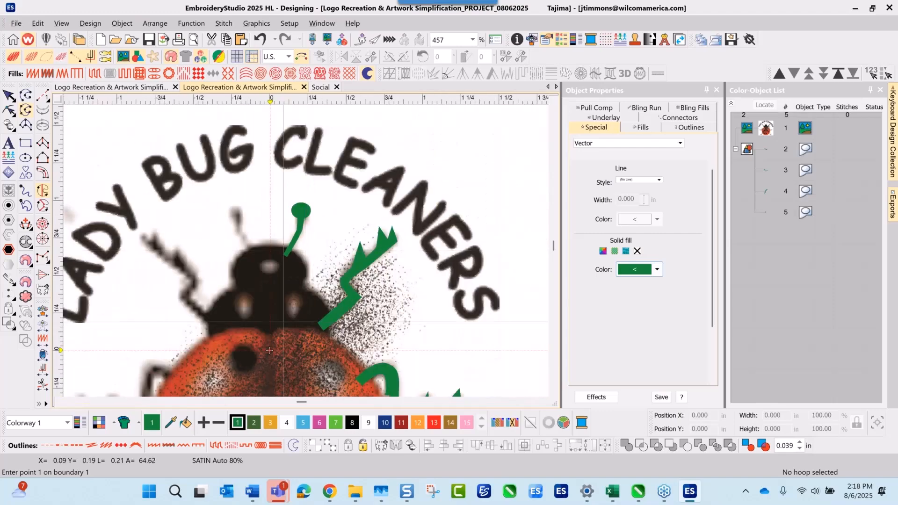
pyautogui.scroll(-2, 308, 244)
pyautogui.scroll(-1, 296, 275)
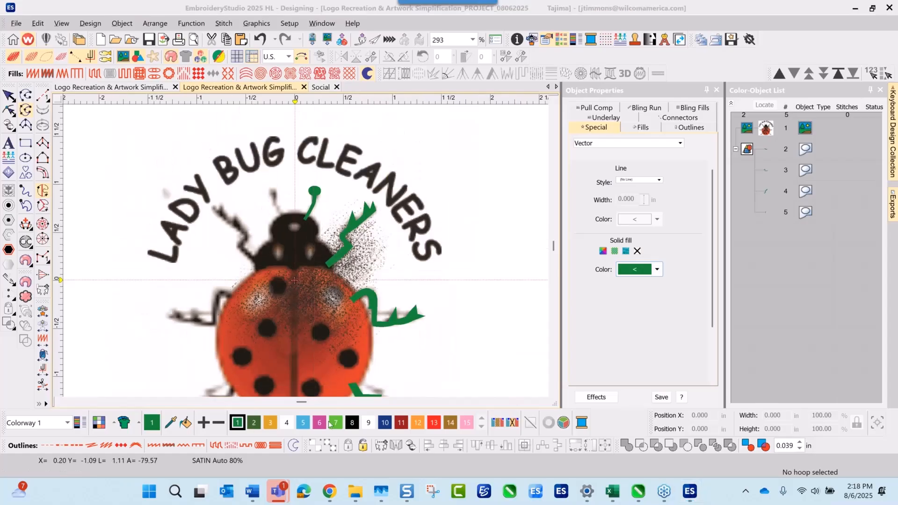
pyautogui.scroll(1, 306, 254)
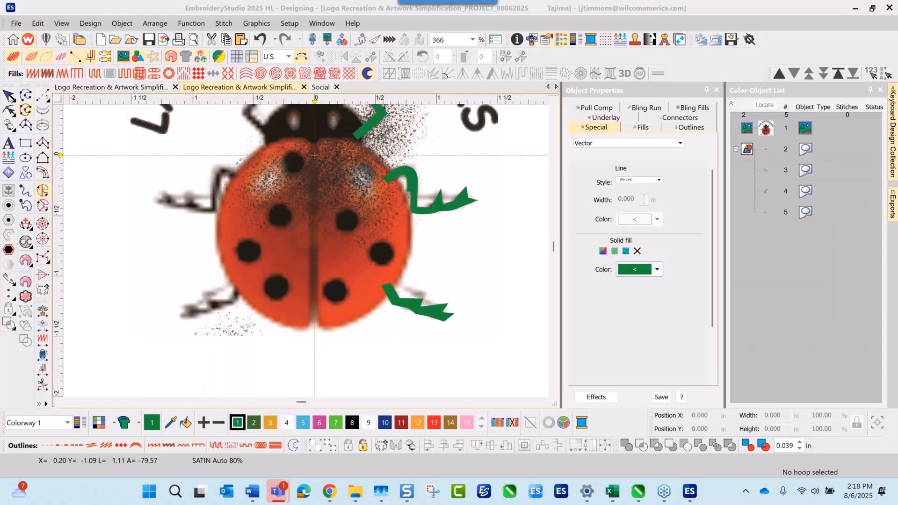
pyautogui.click(765, 212)
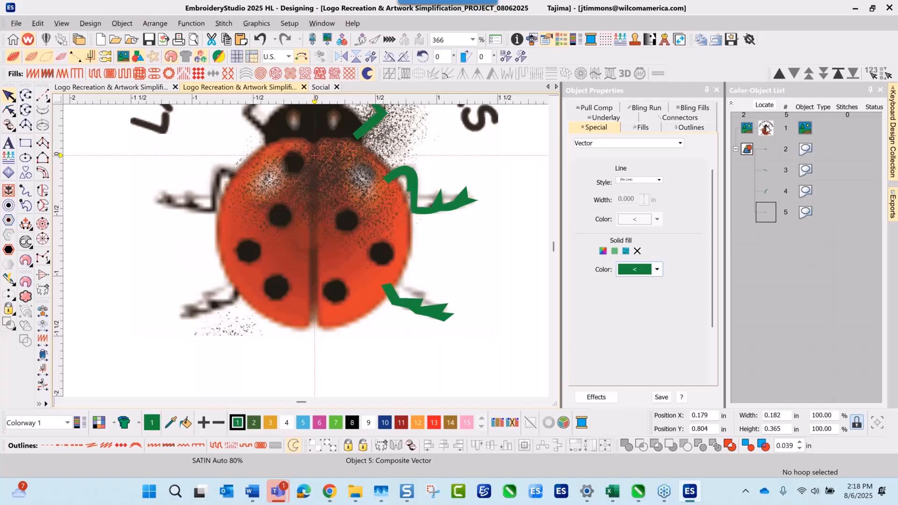
pyautogui.scroll(4, 305, 251)
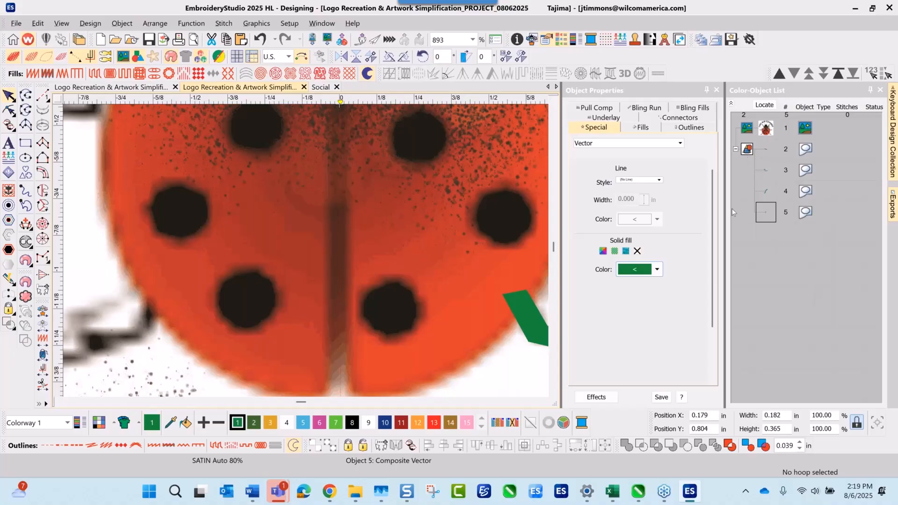
pyautogui.click(747, 149)
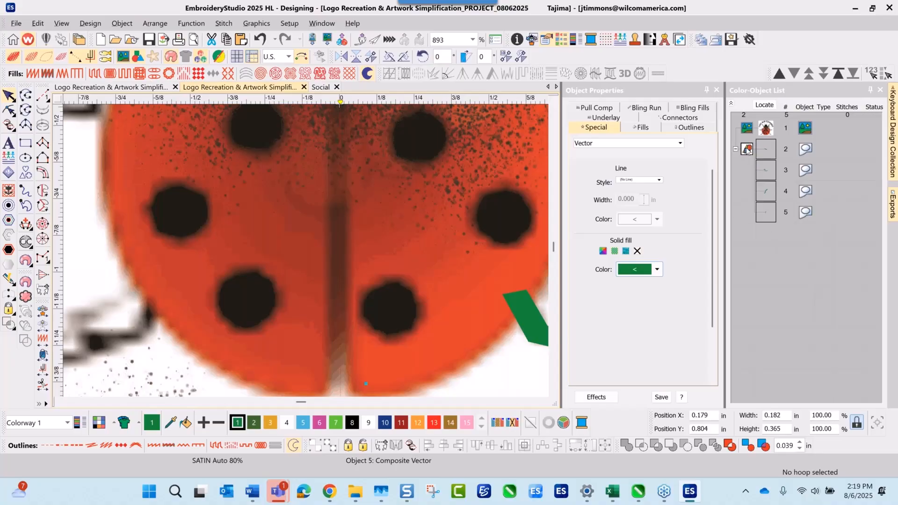
pyautogui.press('1')
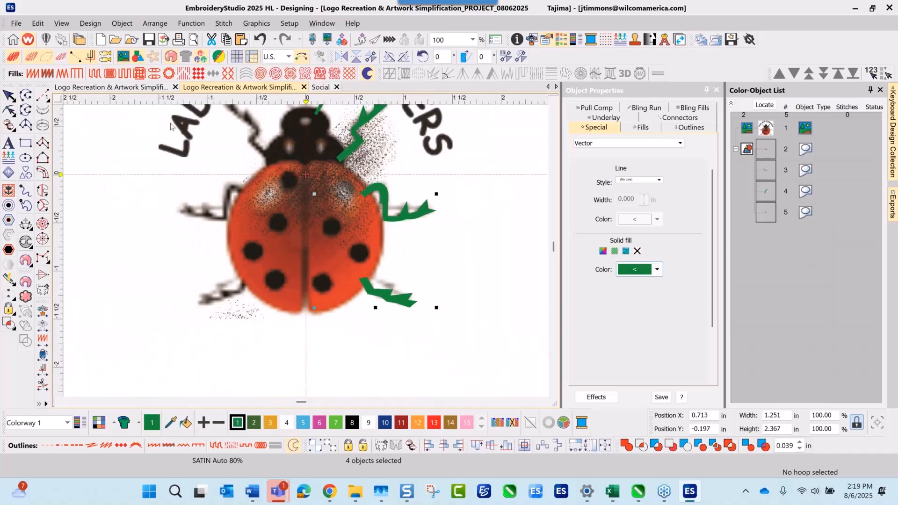
pyautogui.click(37, 23)
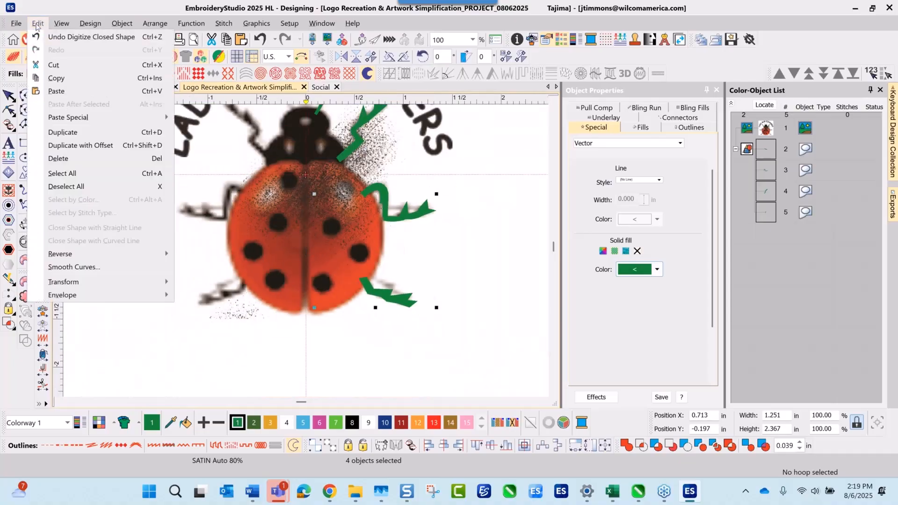
pyautogui.click(62, 132)
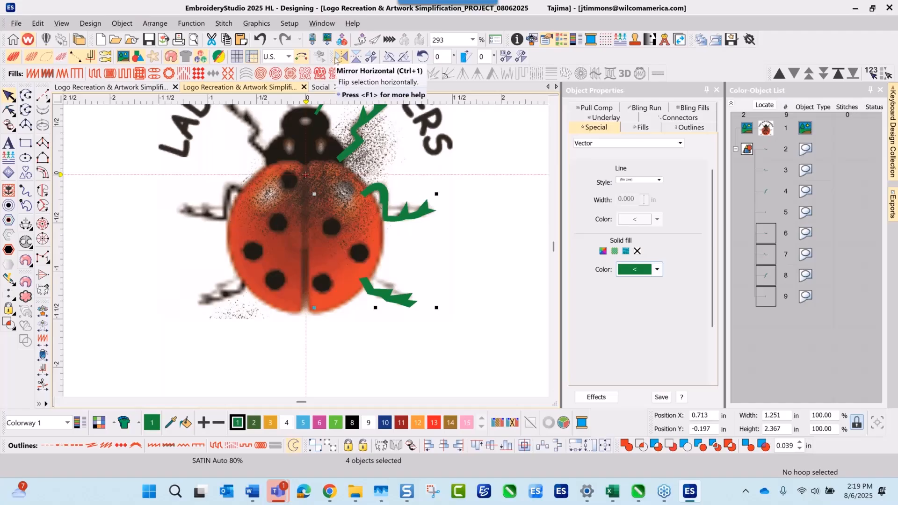
pyautogui.click(335, 58)
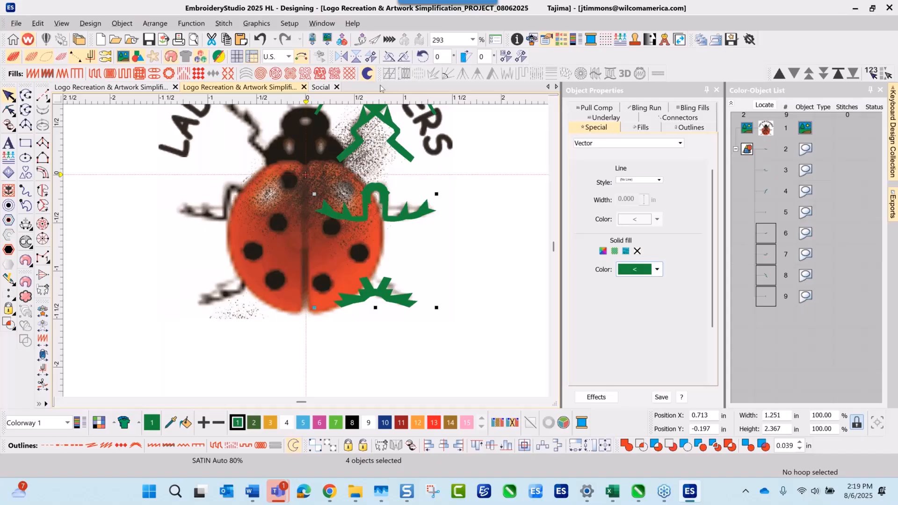
# Step: Move the four mirrored shapes about 1.43 in left onto the ladybug's left legs and antenna, deselect them and save the design
pyautogui.press('Left')
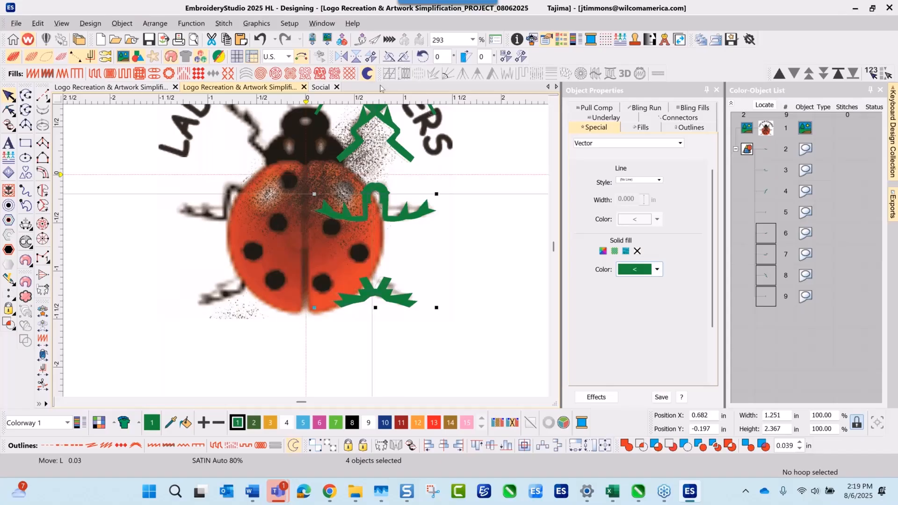
pyautogui.press('Left')
pyautogui.press('Left')
pyautogui.press('Left')
pyautogui.press('Left')
pyautogui.press('Left')
pyautogui.press('Left')
pyautogui.press('Left')
pyautogui.press('Left')
pyautogui.press('Left')
pyautogui.press('Left')
pyautogui.press('Left')
pyautogui.press('Left')
pyautogui.press('Left')
pyautogui.press('Left')
pyautogui.press('Left')
pyautogui.press('Left')
pyautogui.press('Left')
pyautogui.press('Left')
pyautogui.press('Left')
pyautogui.press('Left')
pyautogui.press('Left')
pyautogui.press('Left')
pyautogui.press('Left')
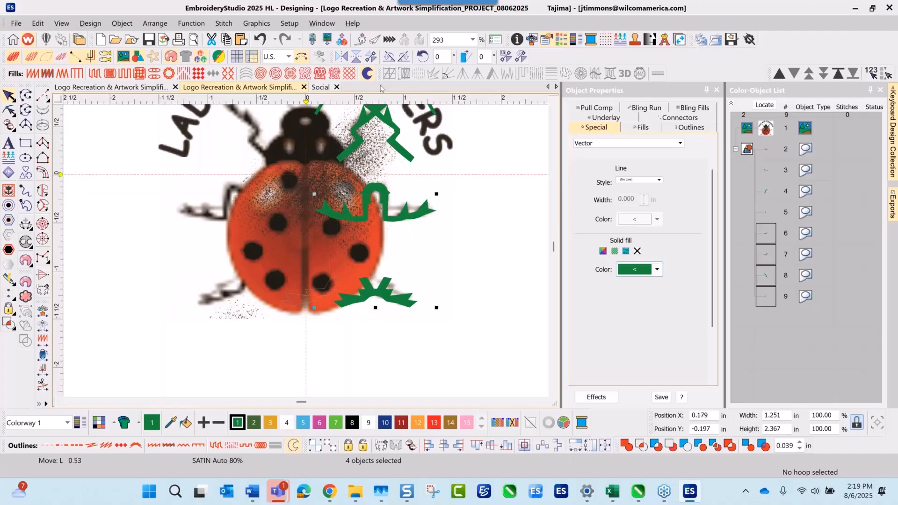
pyautogui.press('Left')
pyautogui.press('Left')
pyautogui.press('Left')
pyautogui.press('Left')
pyautogui.press('Left')
pyautogui.press('Left')
pyautogui.press('Left')
pyautogui.press('Left')
pyautogui.press('Left')
pyautogui.press('Left')
pyautogui.press('Left')
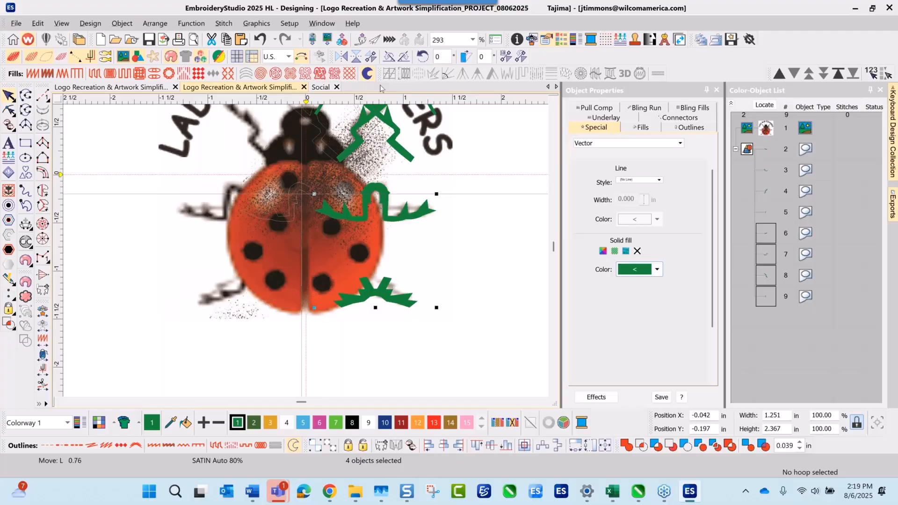
pyautogui.press('Left')
pyautogui.press('Left')
pyautogui.press('Left')
pyautogui.press('Left')
pyautogui.press('Left')
pyautogui.press('Left')
pyautogui.press('Left')
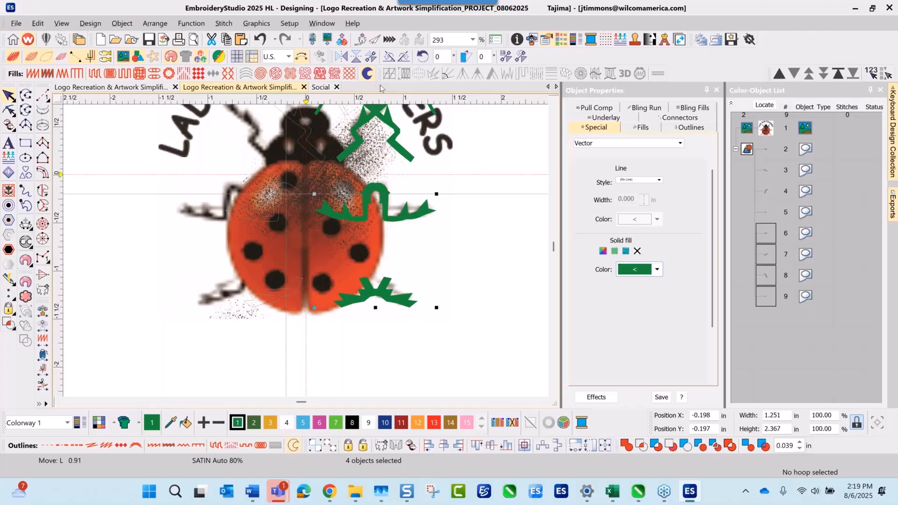
pyautogui.press('Left')
pyautogui.press('Left')
pyautogui.press('Left')
pyautogui.press('Left')
pyautogui.press('Left')
pyautogui.press('Left')
pyautogui.press('Left')
pyautogui.press('Left')
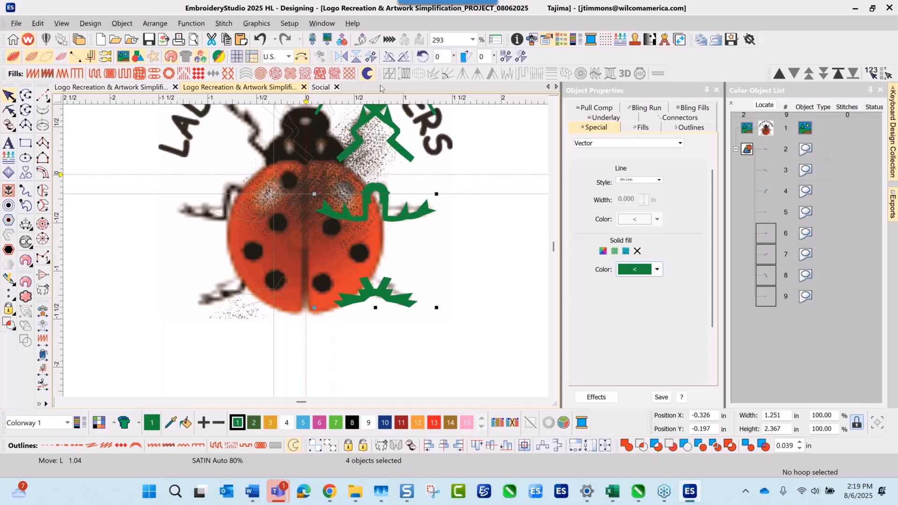
pyautogui.press('Left')
pyautogui.press('Left')
pyautogui.press('Left')
pyautogui.press('Left')
pyautogui.press('Left')
pyautogui.press('Left')
pyautogui.press('Left')
pyautogui.press('Left')
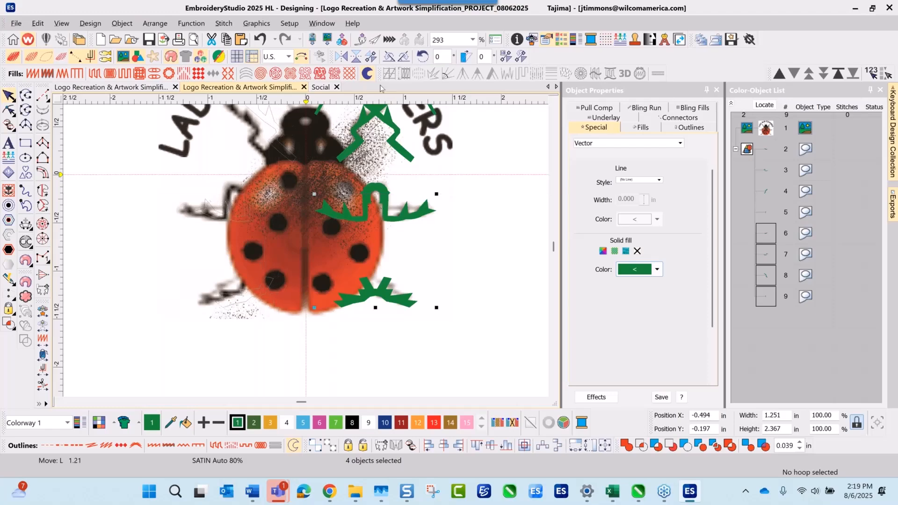
pyautogui.press('Left')
pyautogui.press('Left')
pyautogui.press('Left')
pyautogui.press('Left')
pyautogui.press('Left')
pyautogui.press('Left')
pyautogui.press('Left')
pyautogui.press('Left')
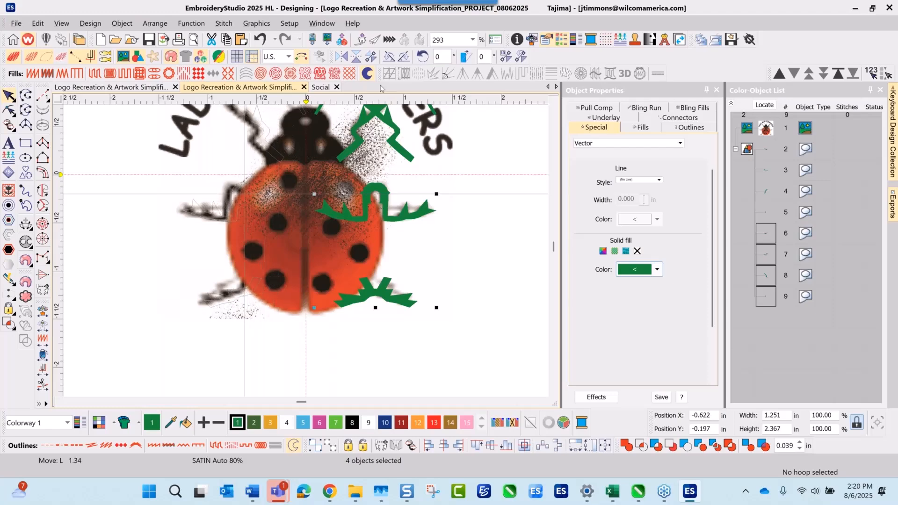
pyautogui.press('Left')
pyautogui.press('Left')
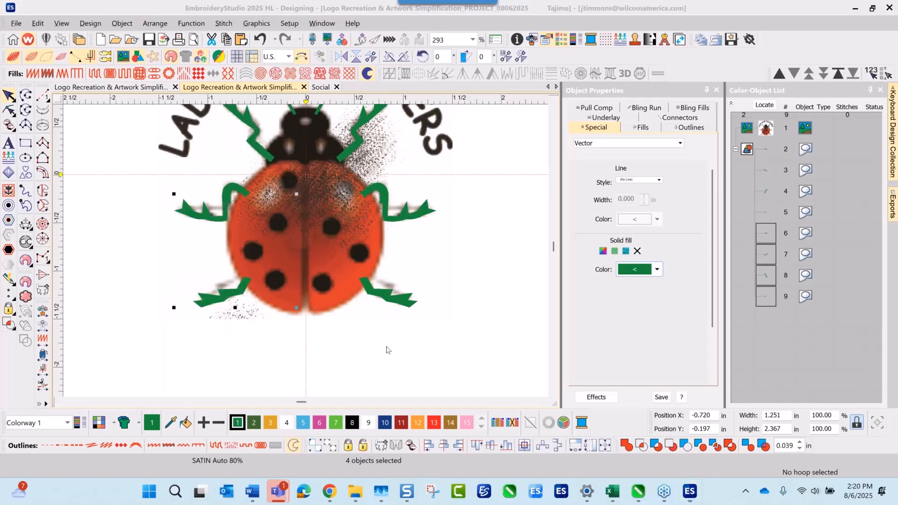
pyautogui.click(122, 227)
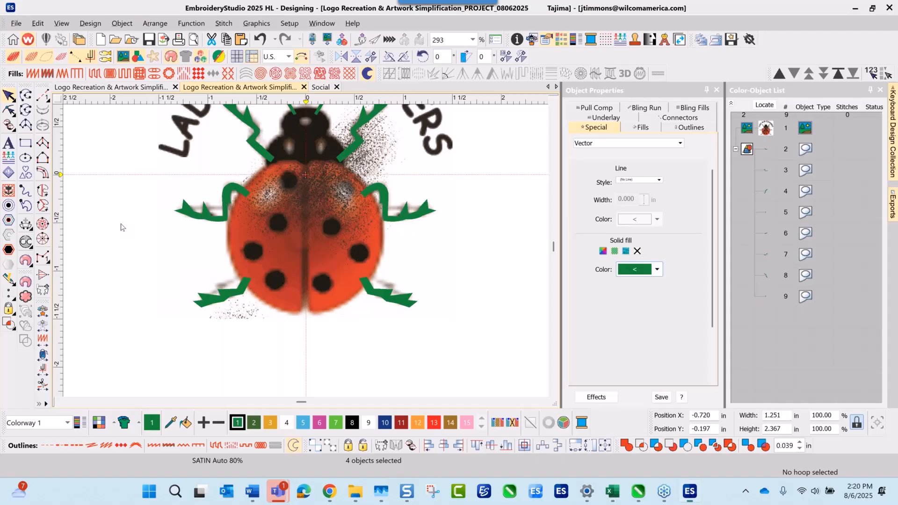
pyautogui.click(149, 39)
# Step: Draw a filled vector ellipse about 0.5 in wide, centred on the ladybug's head and fitted to its outline
pyautogui.scroll(2, 307, 249)
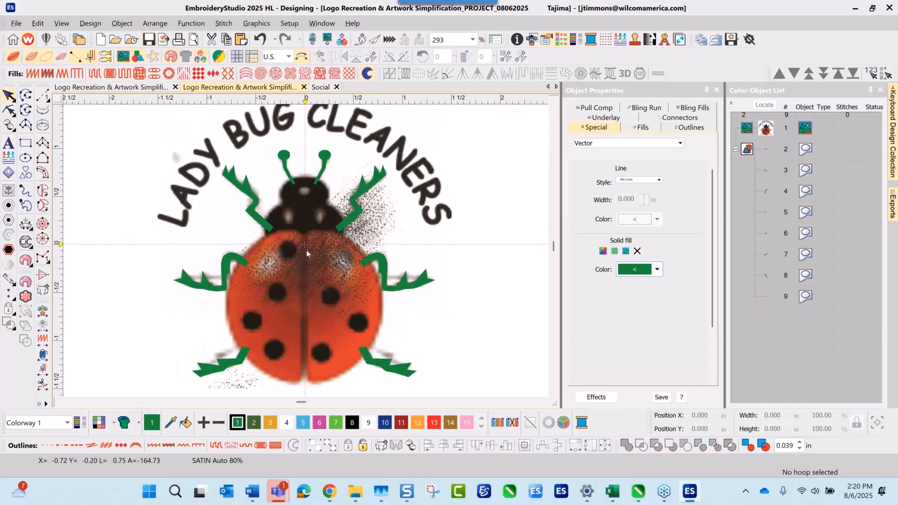
pyautogui.scroll(3, 305, 250)
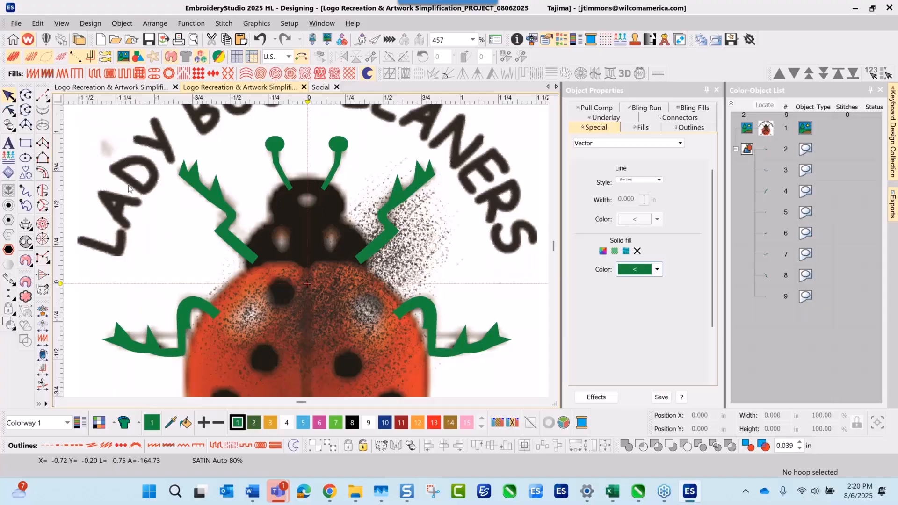
pyautogui.click(26, 159)
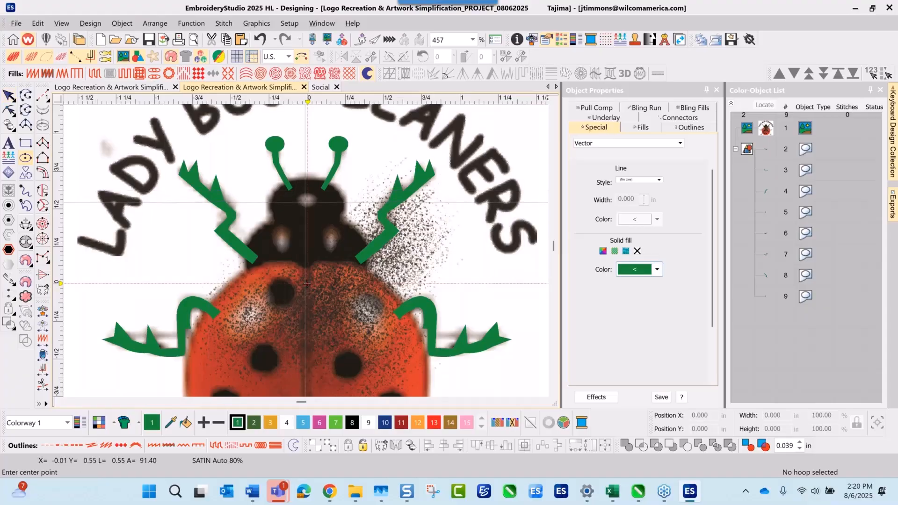
pyautogui.click(306, 201)
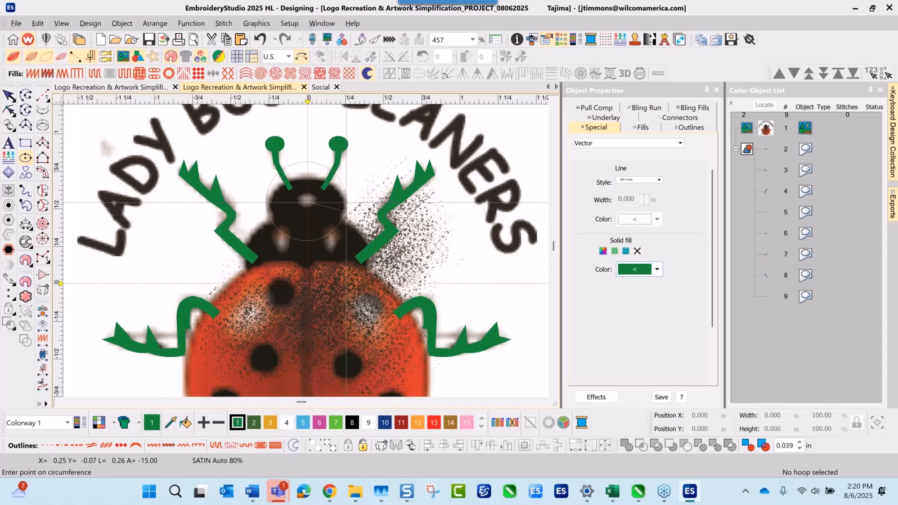
pyautogui.click(346, 203)
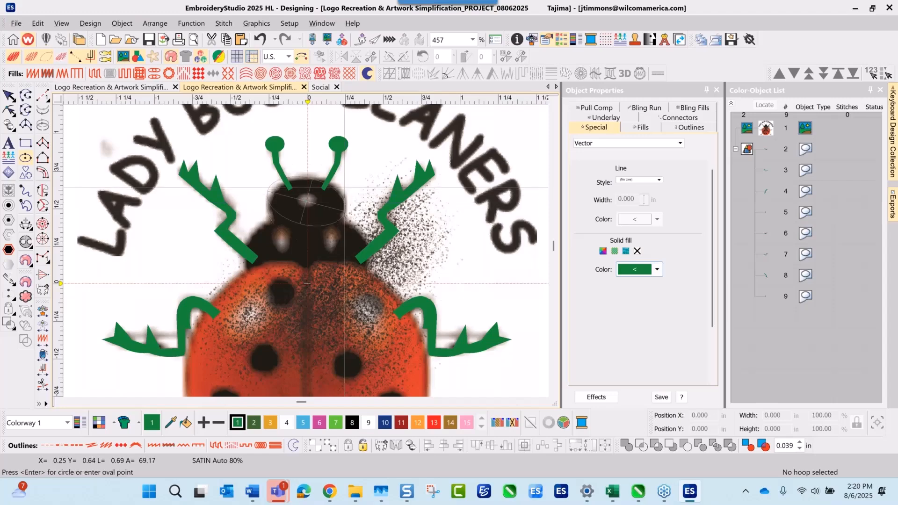
pyautogui.press('Return')
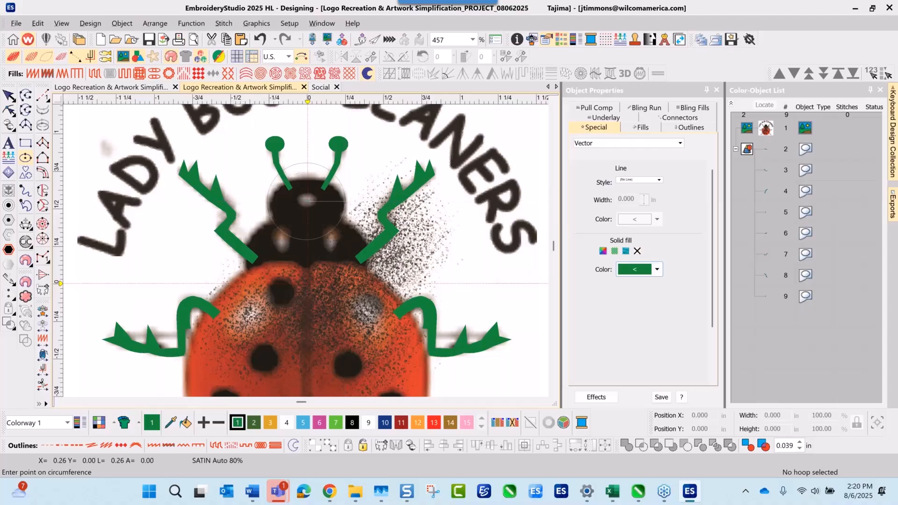
pyautogui.click(345, 201)
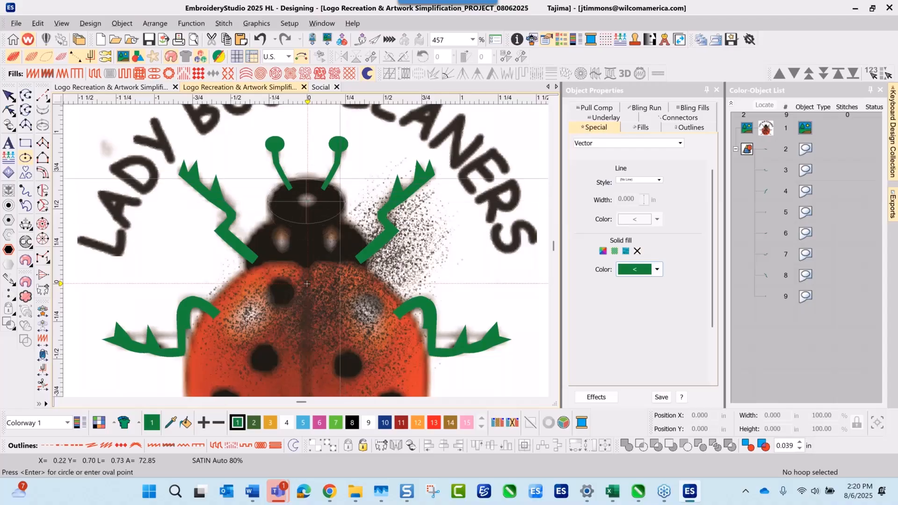
pyautogui.click(340, 178)
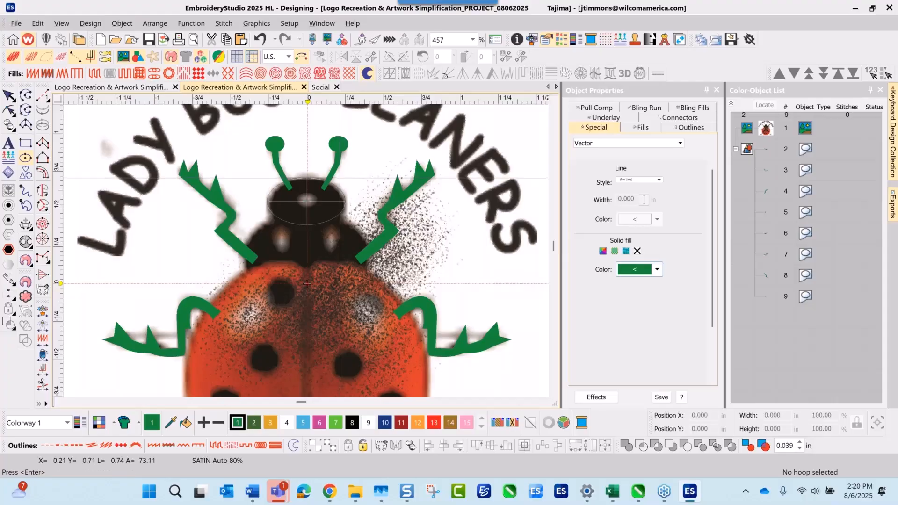
pyautogui.press('Return')
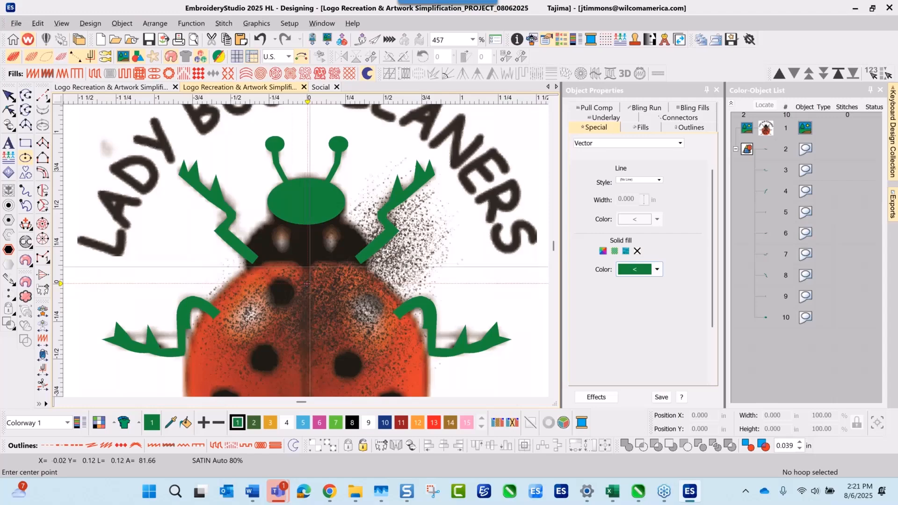
# Step: Start a freeform closed shape for the black thorax below the head, tracing its left side and its upper edge under the head
pyautogui.scroll(-2, 307, 283)
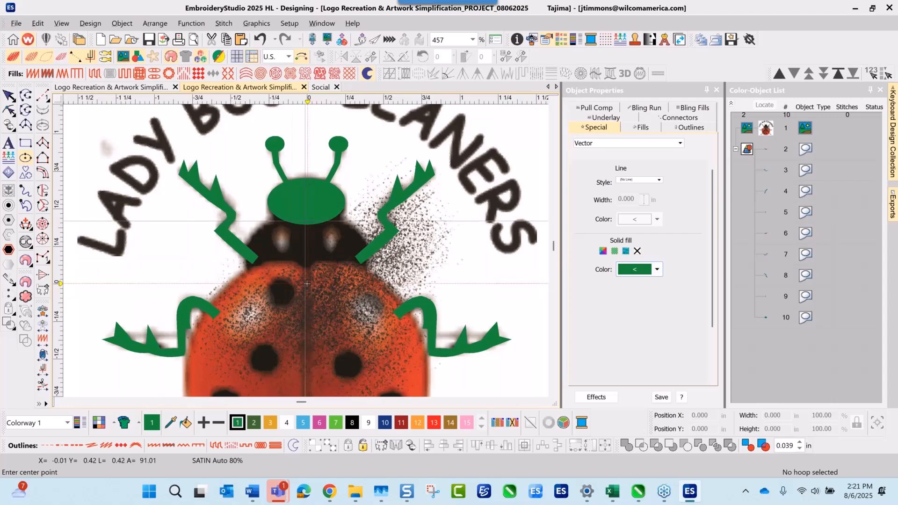
pyautogui.scroll(2, 315, 260)
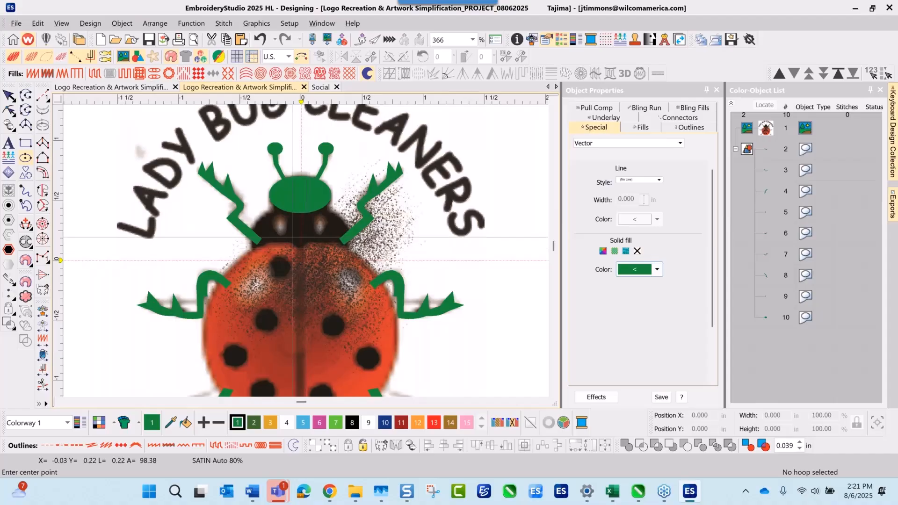
pyautogui.click(26, 111)
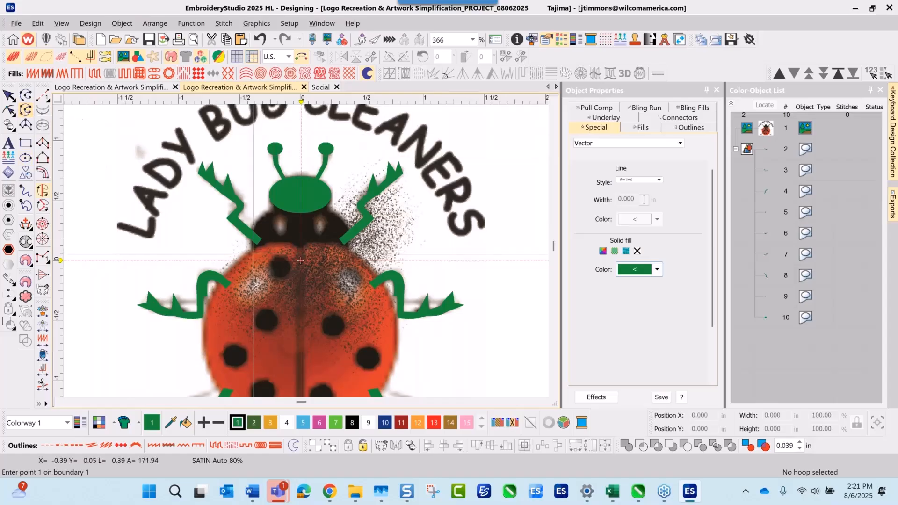
pyautogui.click(254, 256)
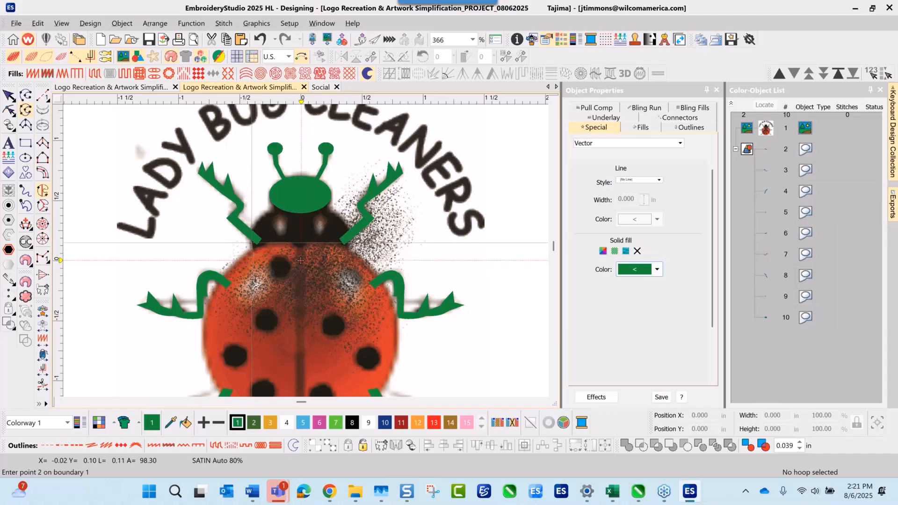
pyautogui.click(253, 241)
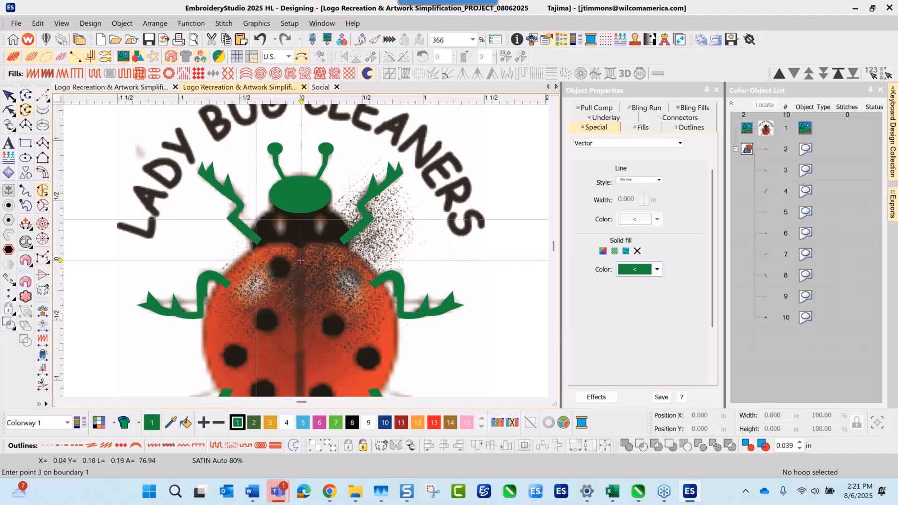
pyautogui.click(262, 216)
pyautogui.click(272, 209)
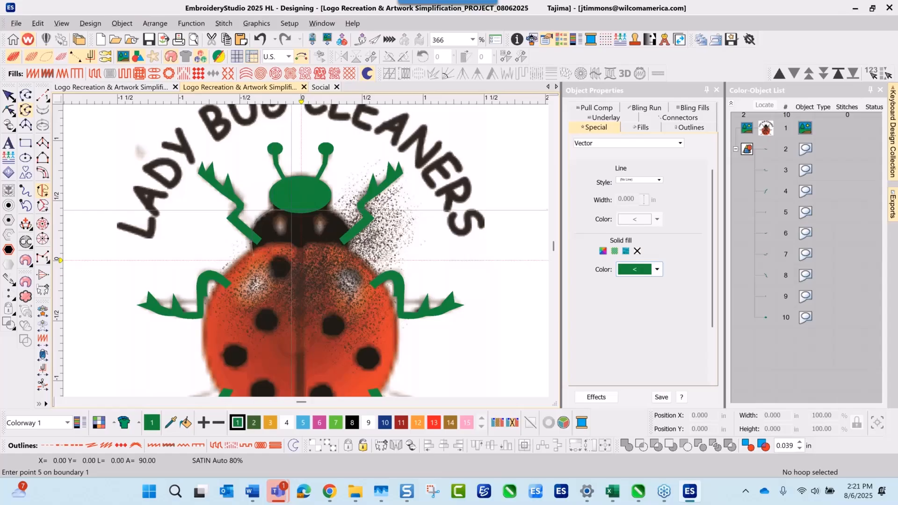
pyautogui.click(299, 208)
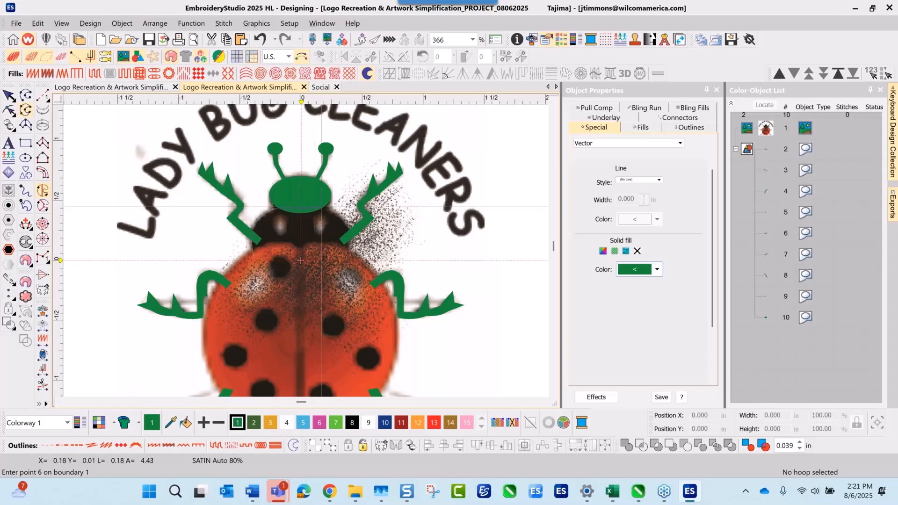
pyautogui.click(321, 206)
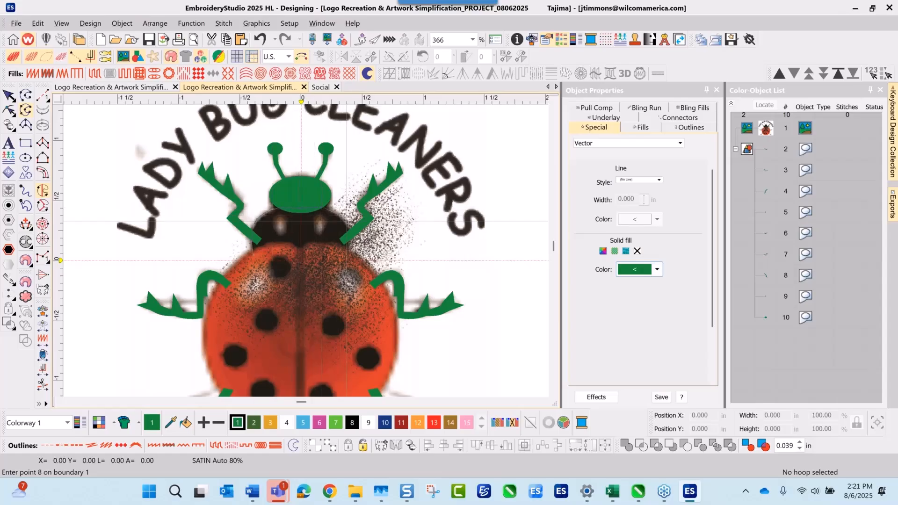
# Step: Trace the thorax down its right side and back along the top of the red shell, complete the filled shape and save the design
pyautogui.click(344, 221)
pyautogui.click(349, 232)
pyautogui.click(349, 252)
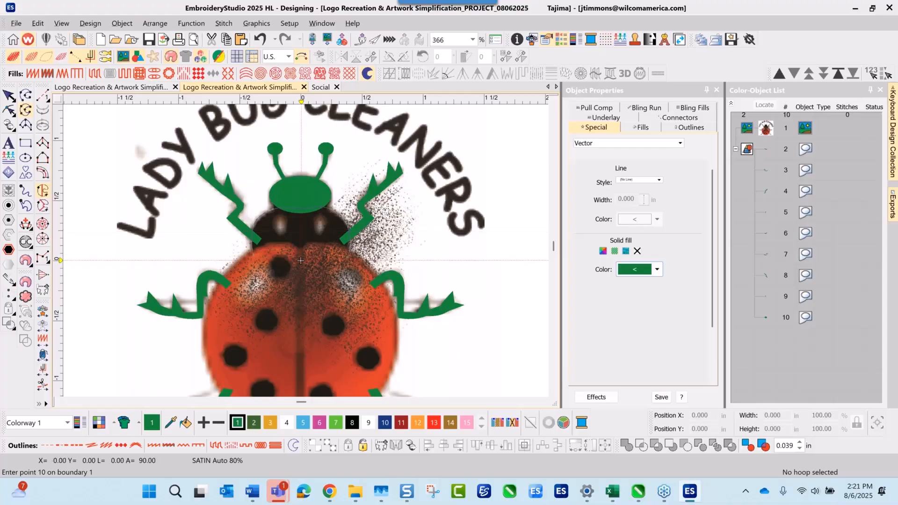
pyautogui.click(333, 252)
pyautogui.click(315, 253)
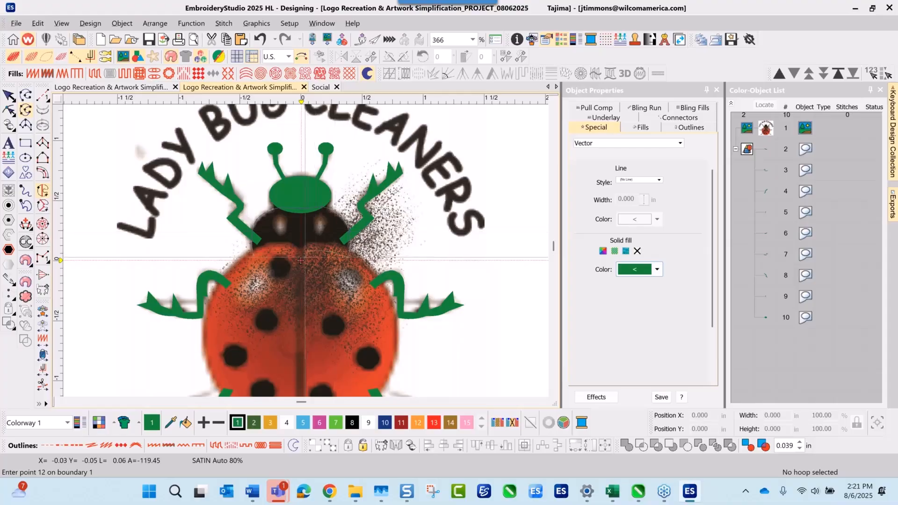
pyautogui.click(305, 251)
pyautogui.click(294, 251)
pyautogui.click(283, 250)
pyautogui.click(270, 250)
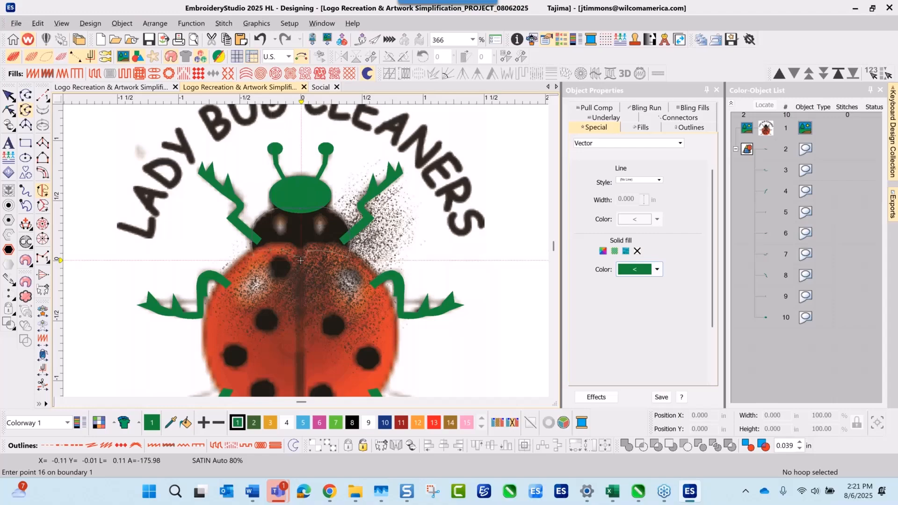
pyautogui.click(255, 255)
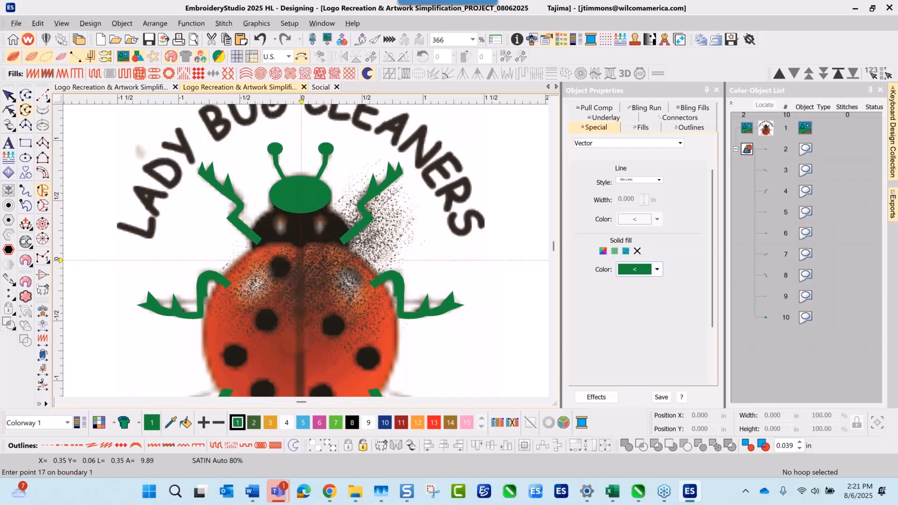
pyautogui.press('Return')
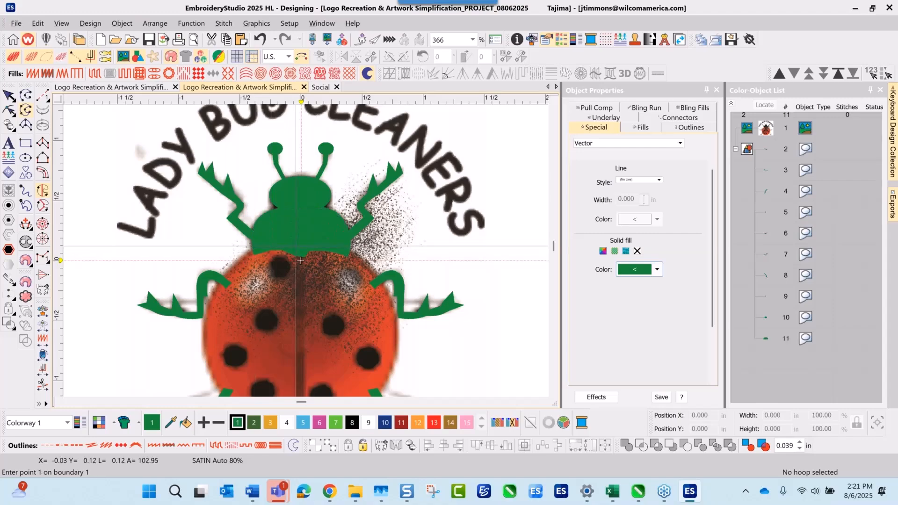
pyautogui.click(149, 39)
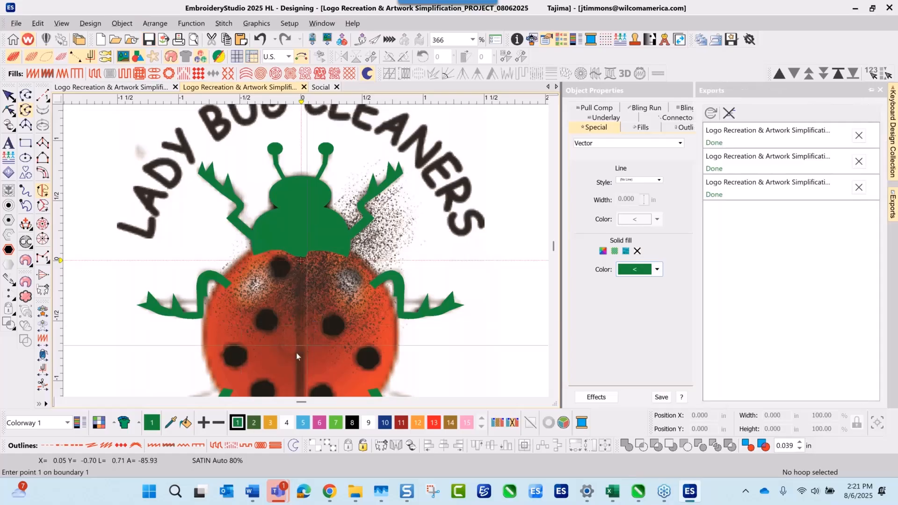
# Step: Trace a narrow closed strip with a dark grey solid fill down the centre line of the red shell and save the design
pyautogui.scroll(-2, 305, 251)
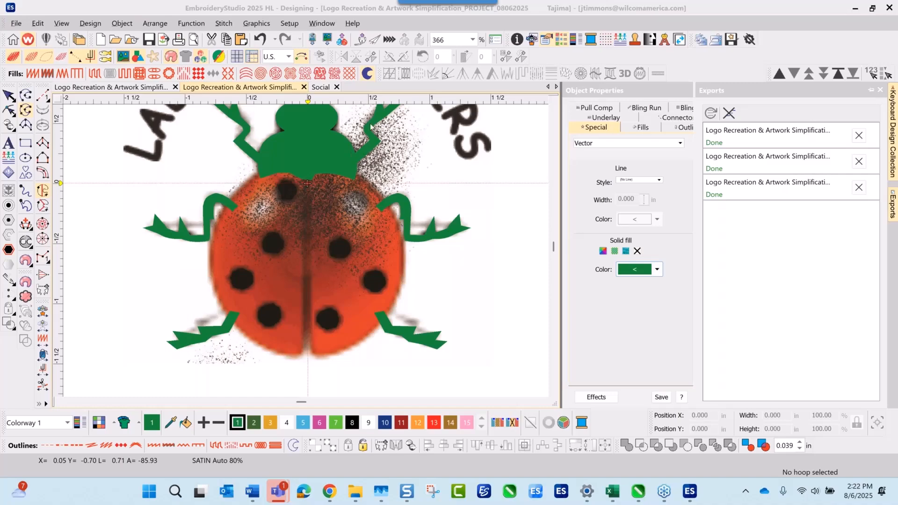
pyautogui.click(880, 90)
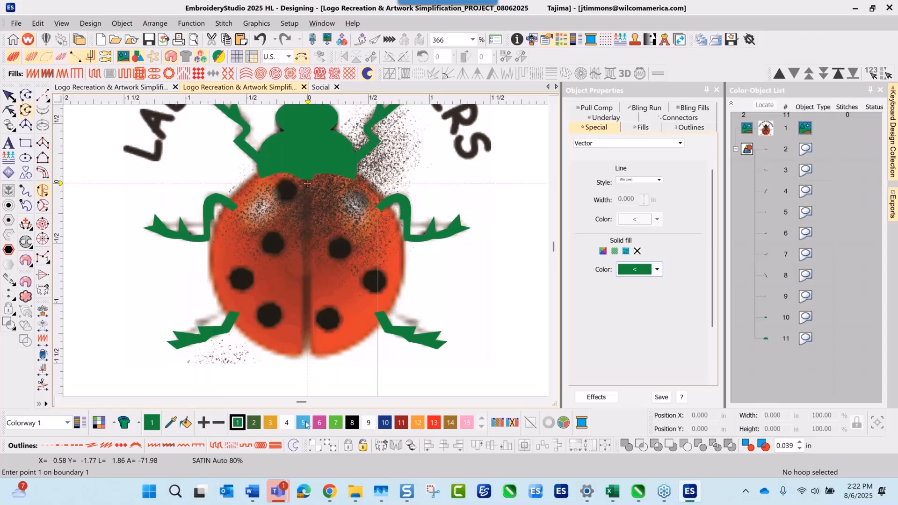
pyautogui.click(658, 271)
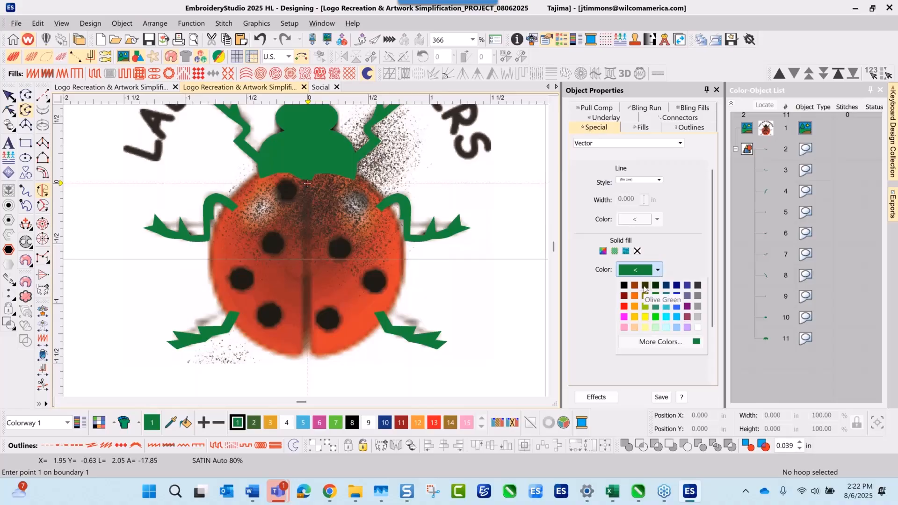
pyautogui.click(699, 288)
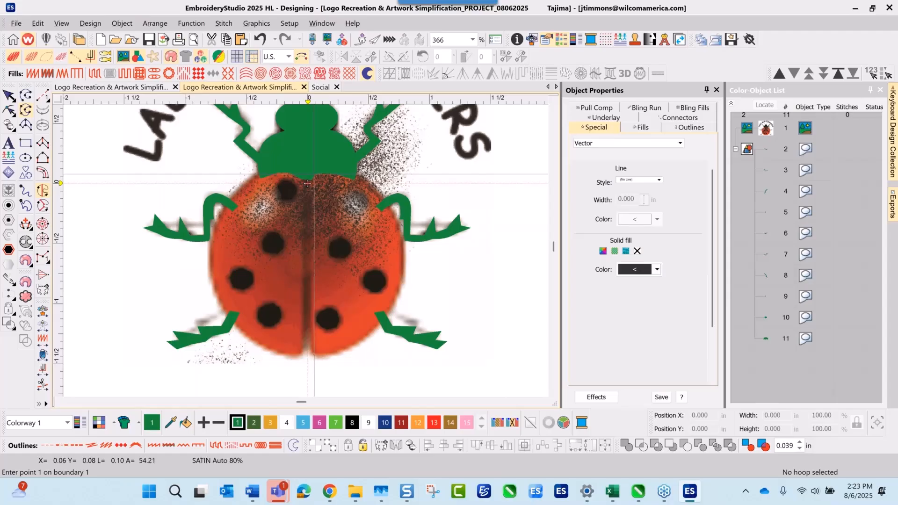
pyautogui.click(314, 174)
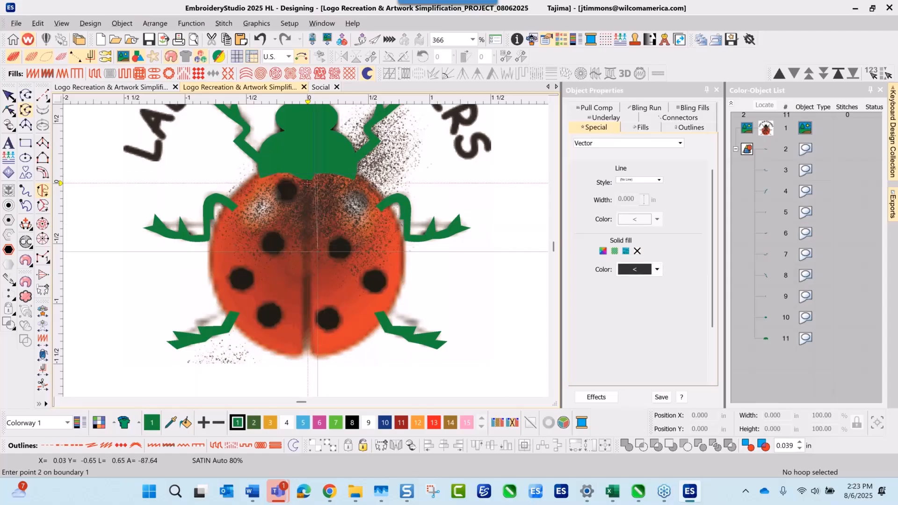
pyautogui.rightClick(318, 251)
pyautogui.click(316, 346)
pyautogui.click(296, 344)
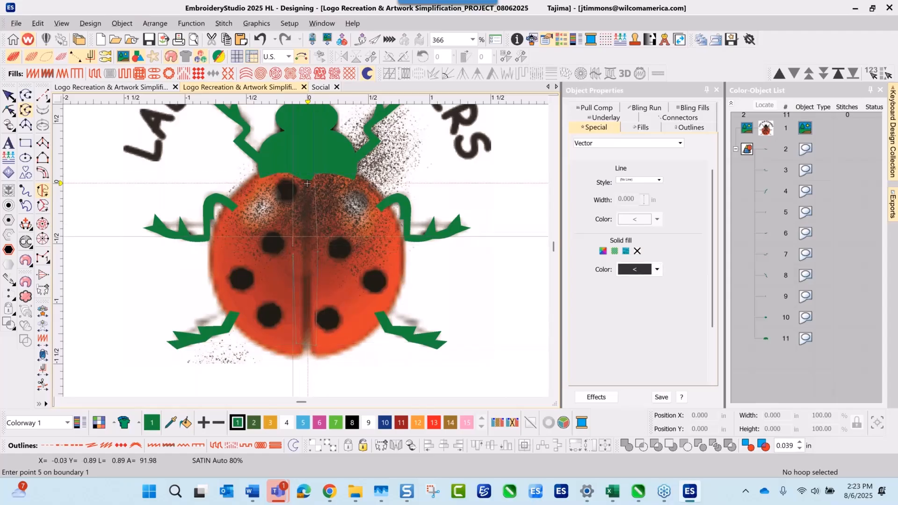
pyautogui.rightClick(298, 234)
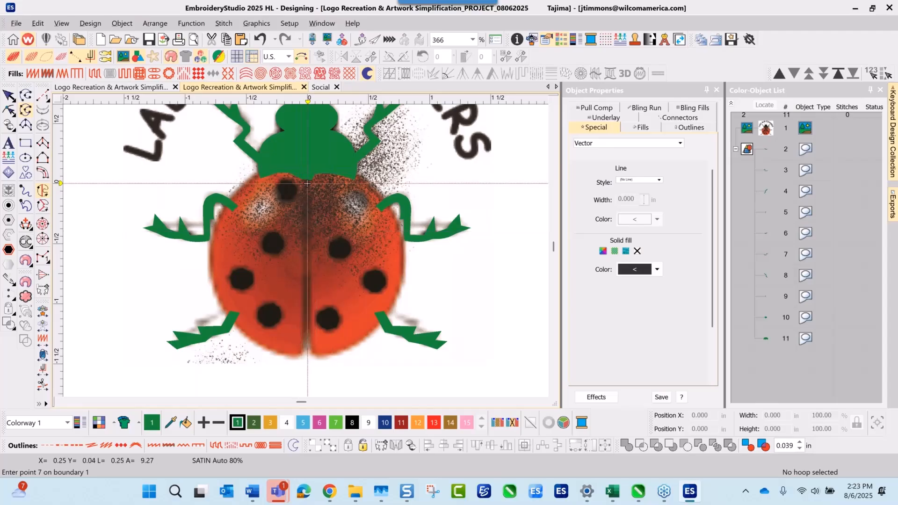
pyautogui.click(302, 174)
pyautogui.press('Return')
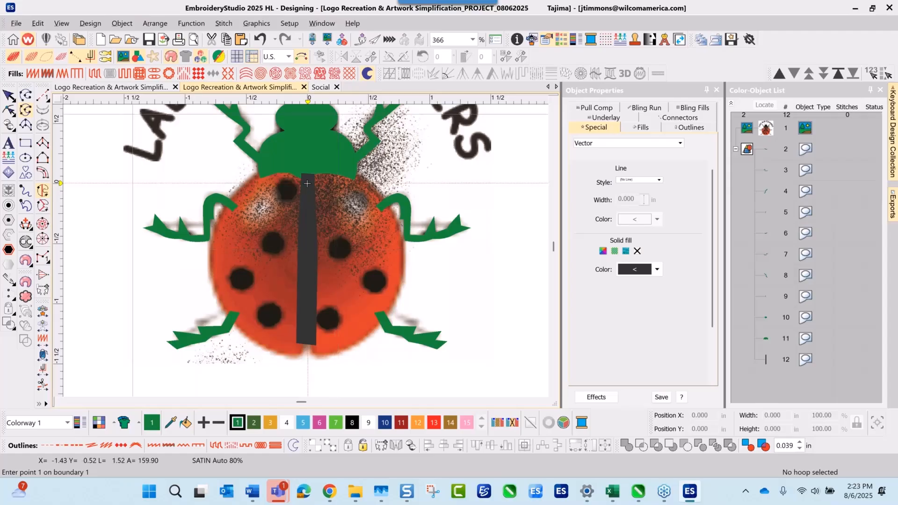
pyautogui.hotkey('ctrl', 's')
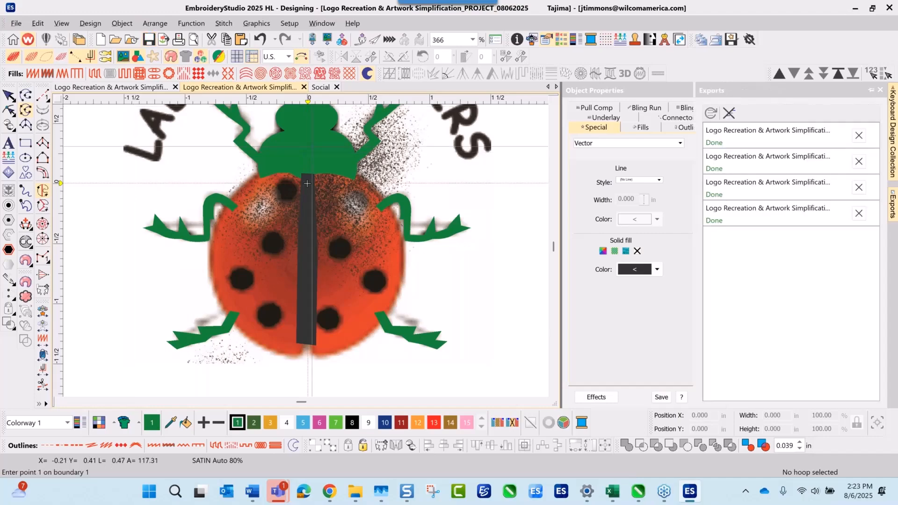
# Step: Hide the thorax shape and the dark grey centre strip to uncover the artwork beneath them
pyautogui.press('Escape')
pyautogui.press('Escape')
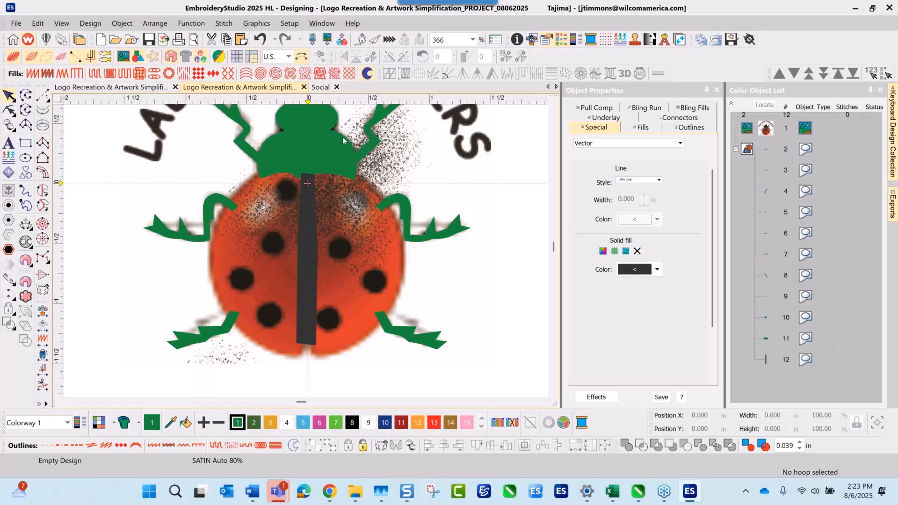
pyautogui.click(343, 140)
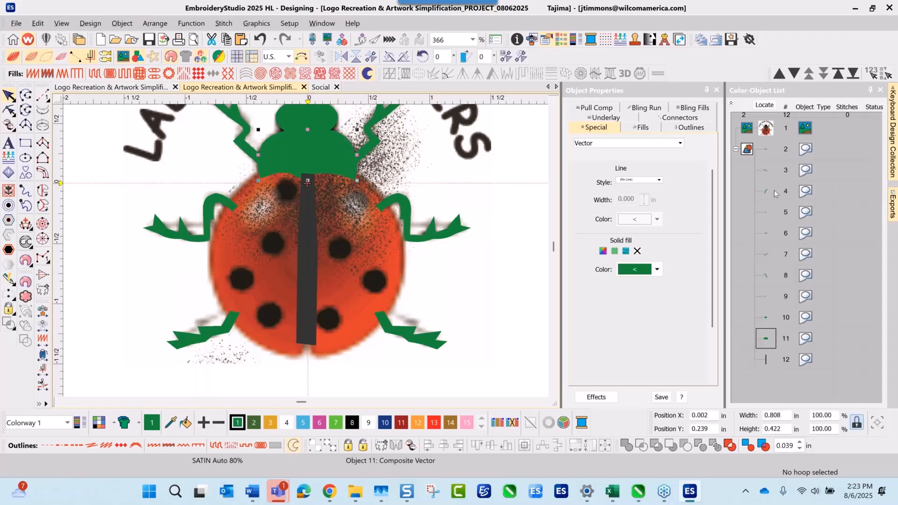
pyautogui.keyDown('ctrl'); pyautogui.click(766, 361); pyautogui.keyUp('ctrl')
pyautogui.rightClick(769, 356)
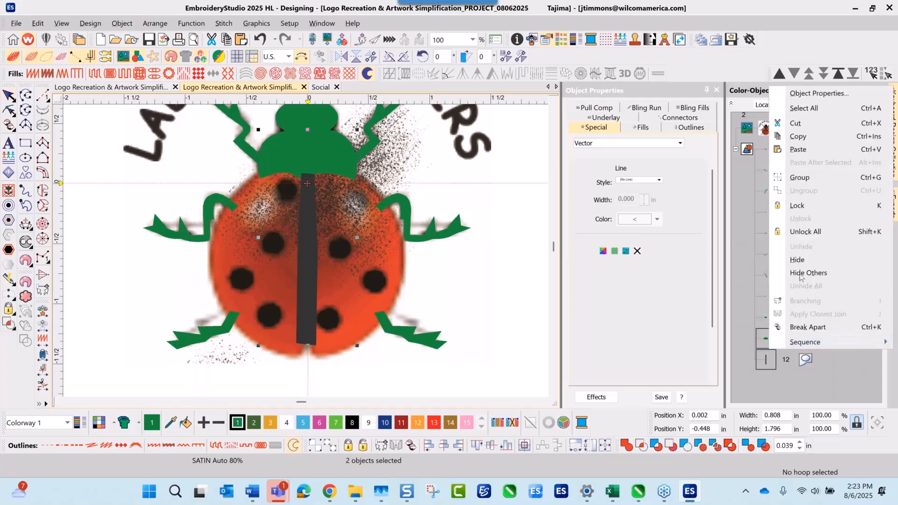
pyautogui.click(802, 260)
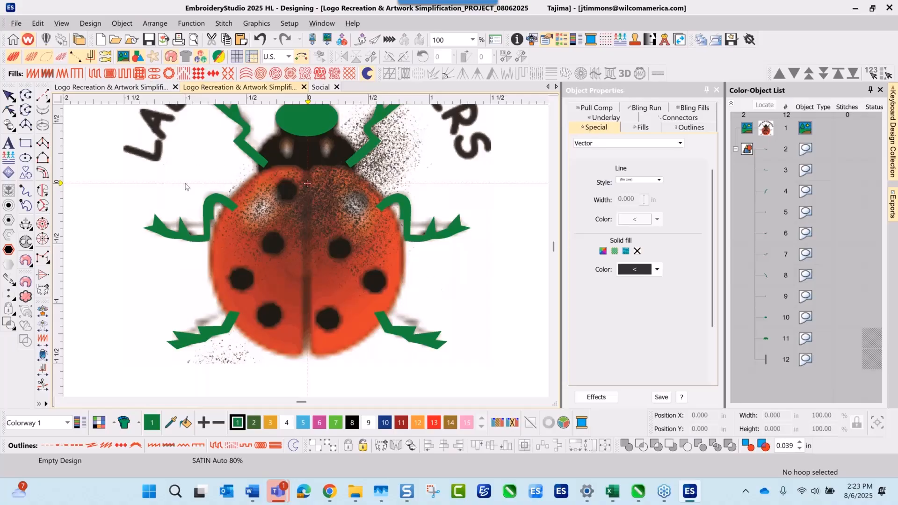
# Step: Start a red-filled closed shape at the top of the shell's centre line, tracing the right half's upper and outer edge
pyautogui.click(657, 269)
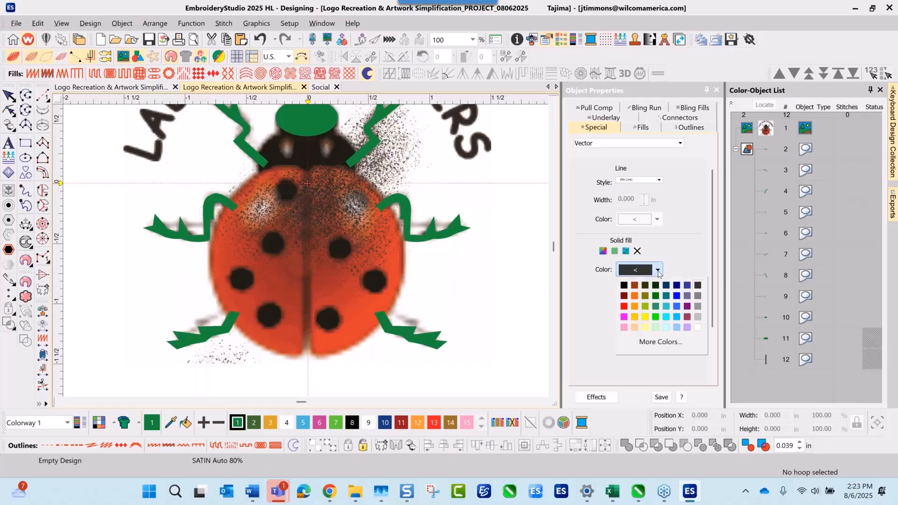
pyautogui.click(623, 306)
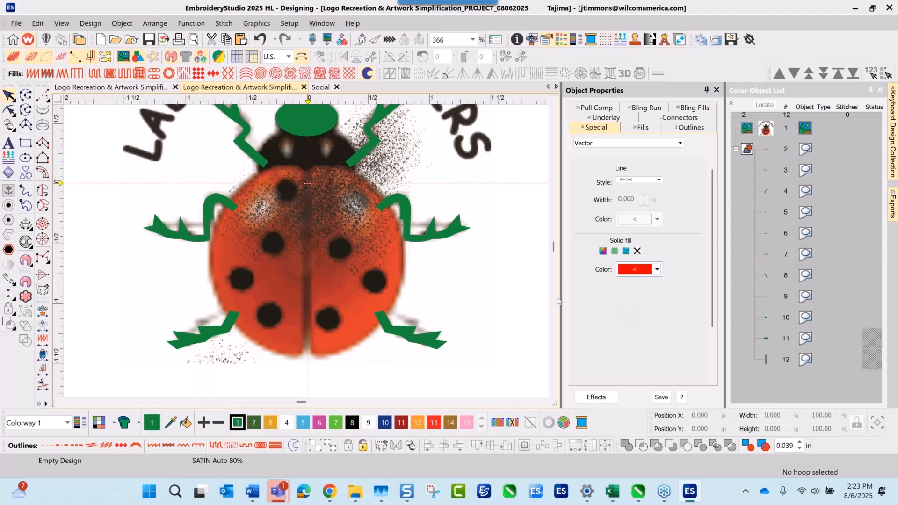
pyautogui.click(25, 110)
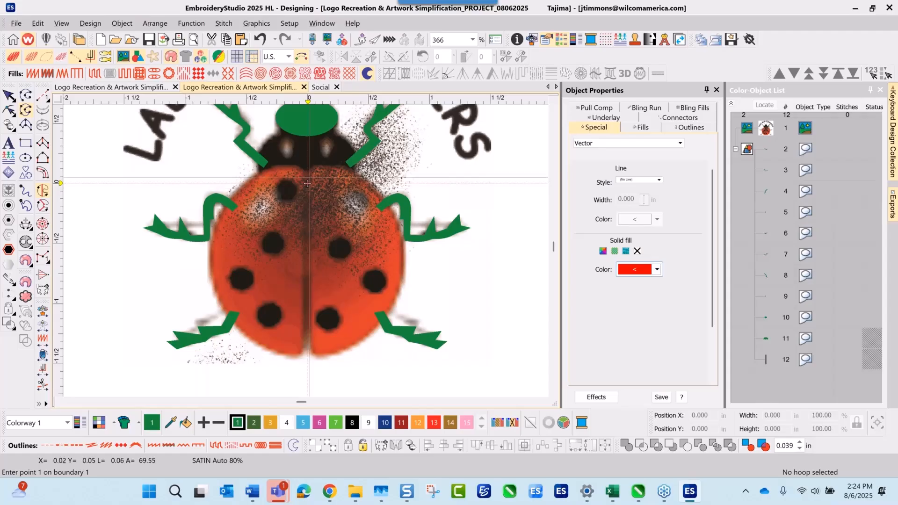
pyautogui.click(308, 183)
pyautogui.rightClick(311, 174)
pyautogui.rightClick(320, 167)
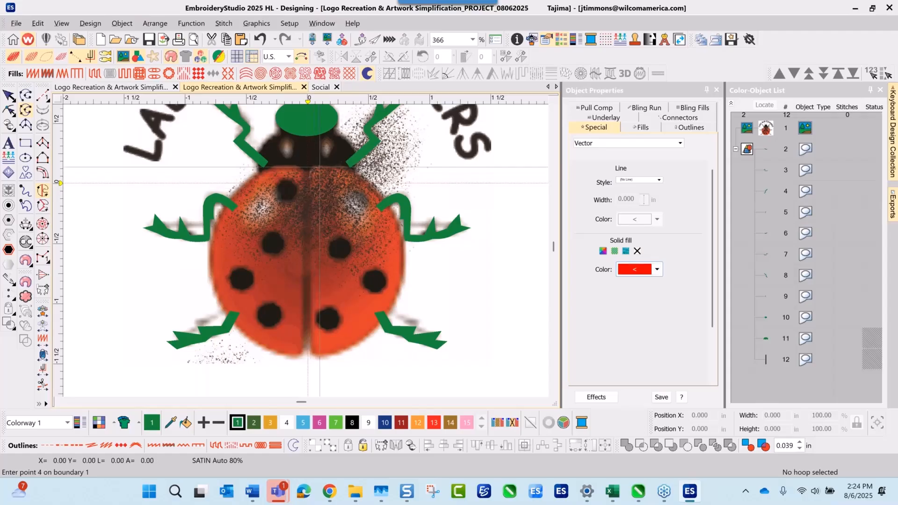
pyautogui.rightClick(363, 178)
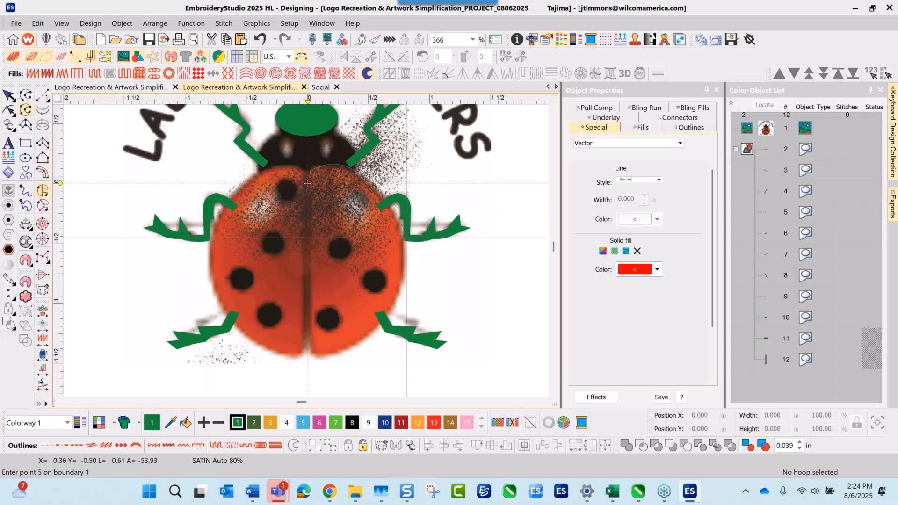
pyautogui.rightClick(404, 242)
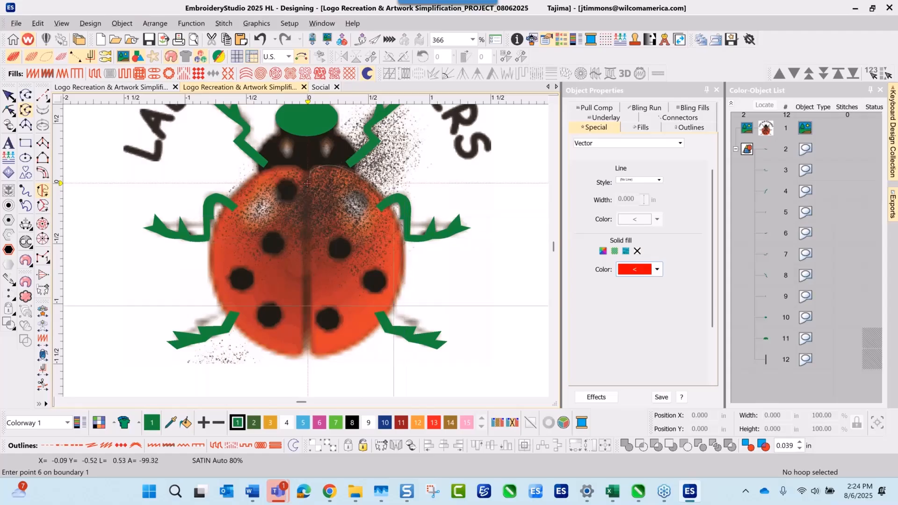
# Step: Trace the shell's lower right edge back to the bottom of the centre line and complete the red filled half
pyautogui.rightClick(394, 307)
pyautogui.rightClick(355, 346)
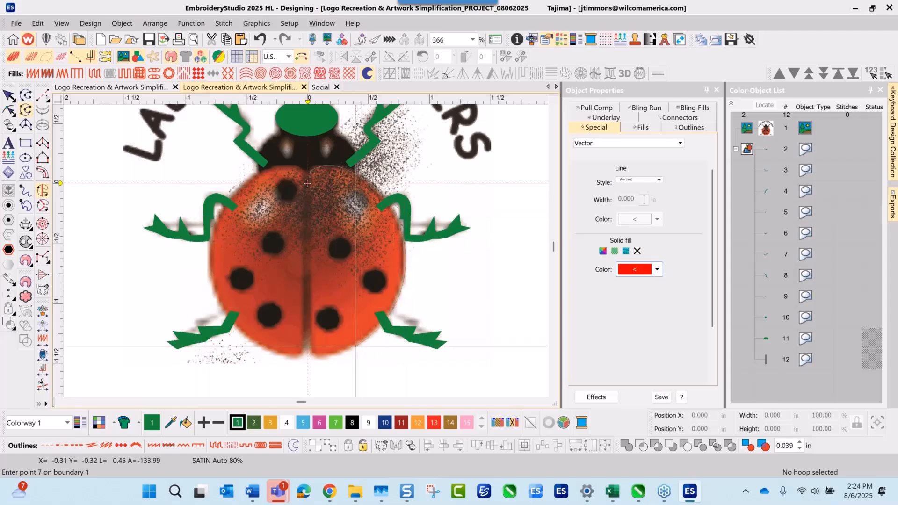
pyautogui.rightClick(321, 356)
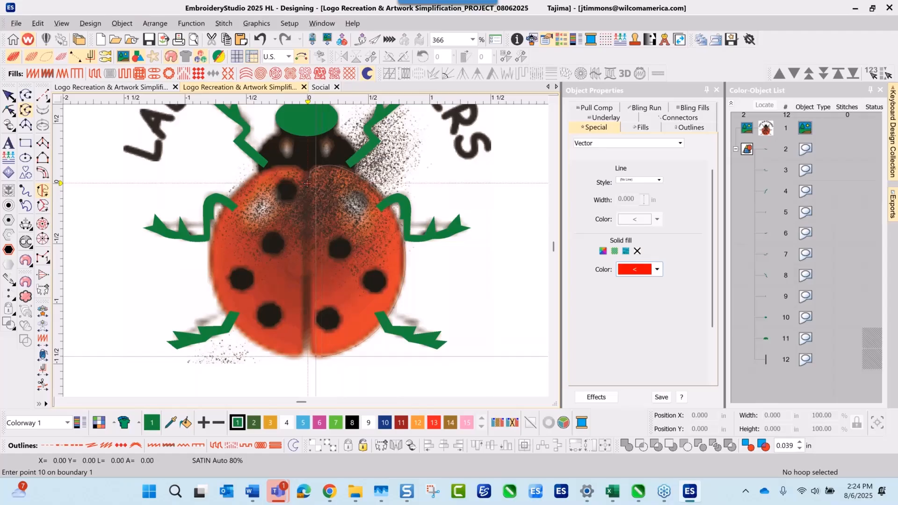
pyautogui.rightClick(312, 355)
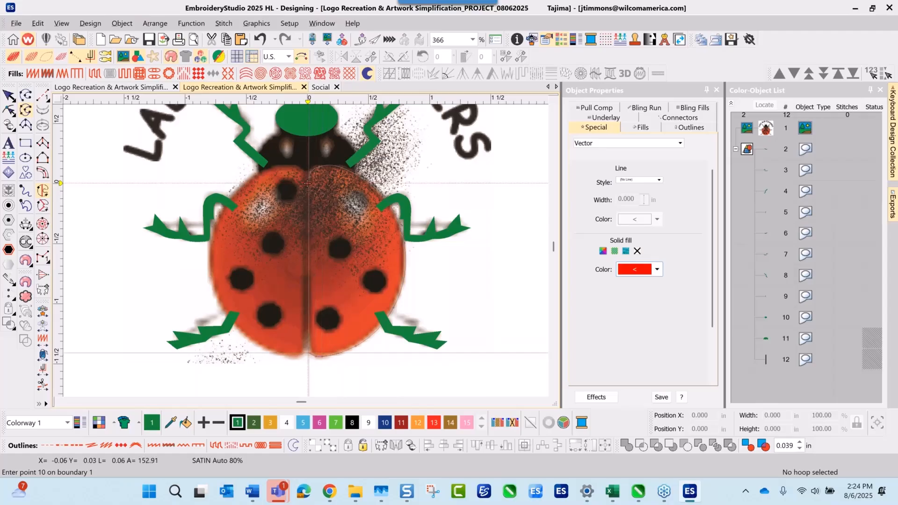
pyautogui.rightClick(309, 352)
pyautogui.press('Return')
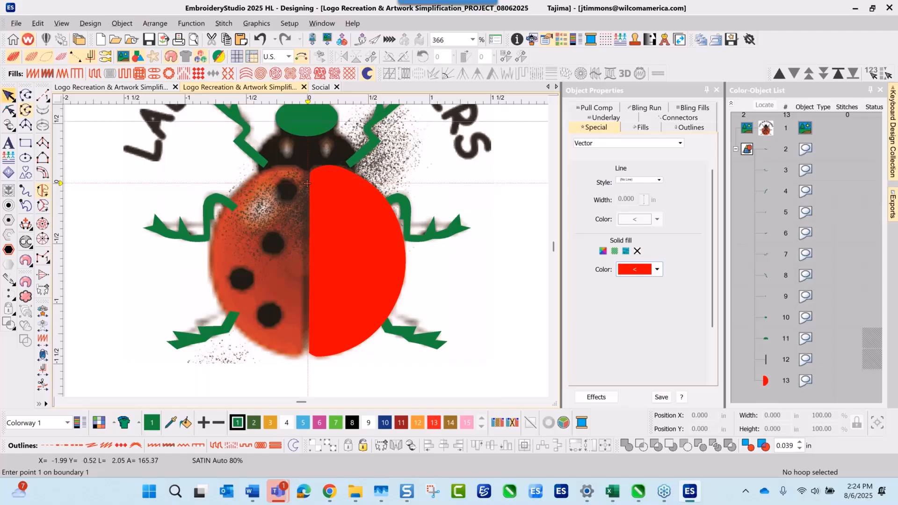
# Step: Duplicate the red right shell half in place and mirror the copy horizontally
pyautogui.click(9, 95)
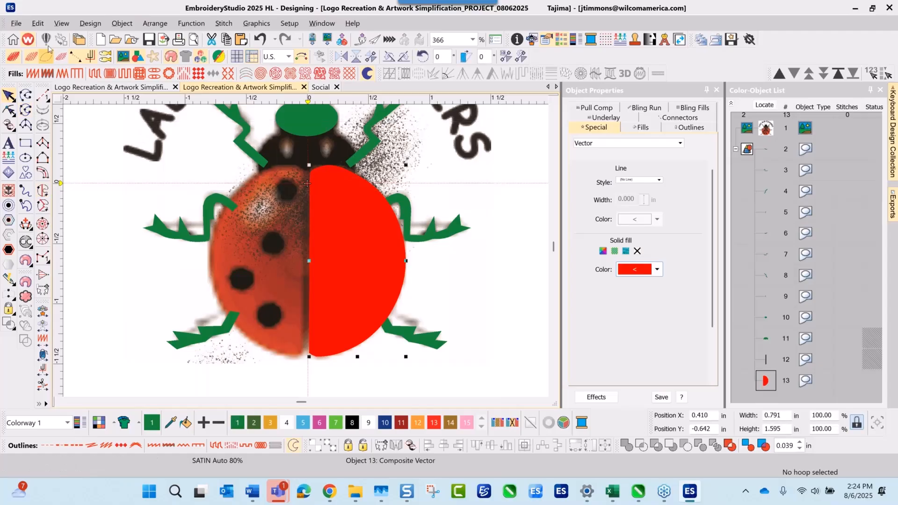
pyautogui.click(37, 23)
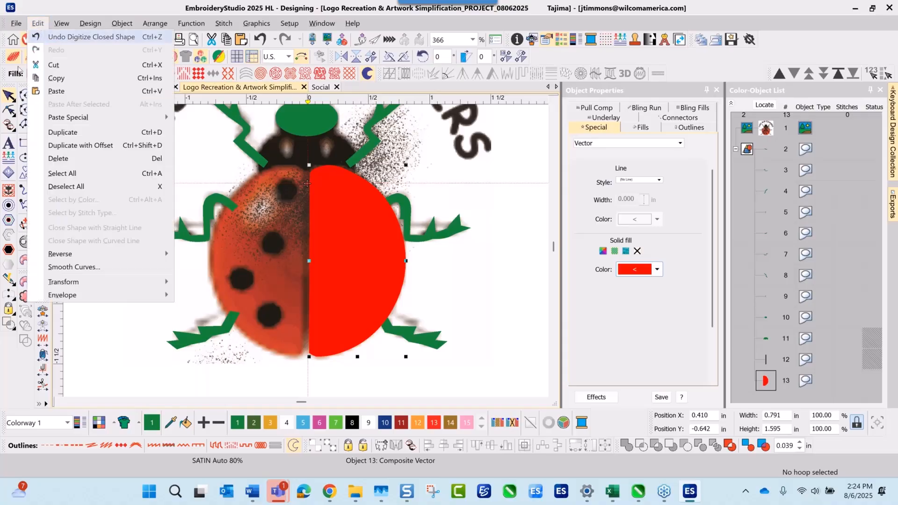
pyautogui.click(56, 132)
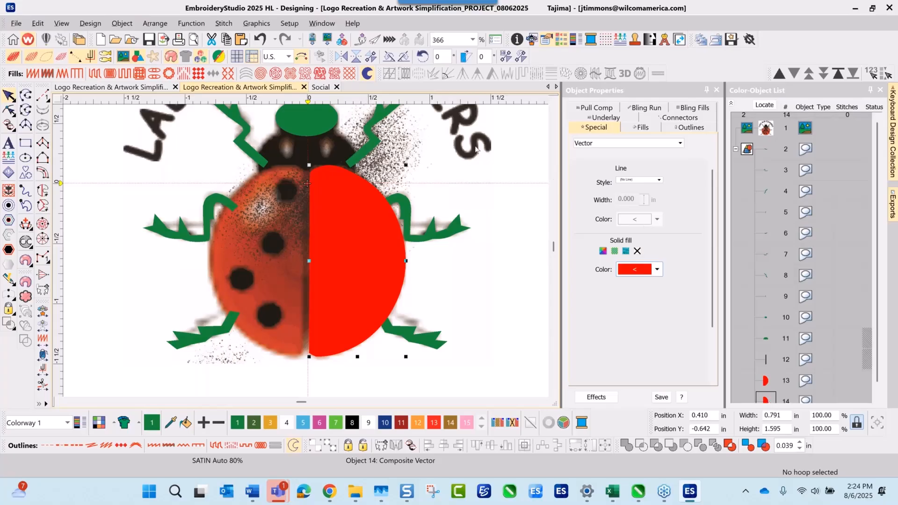
pyautogui.click(35, 26)
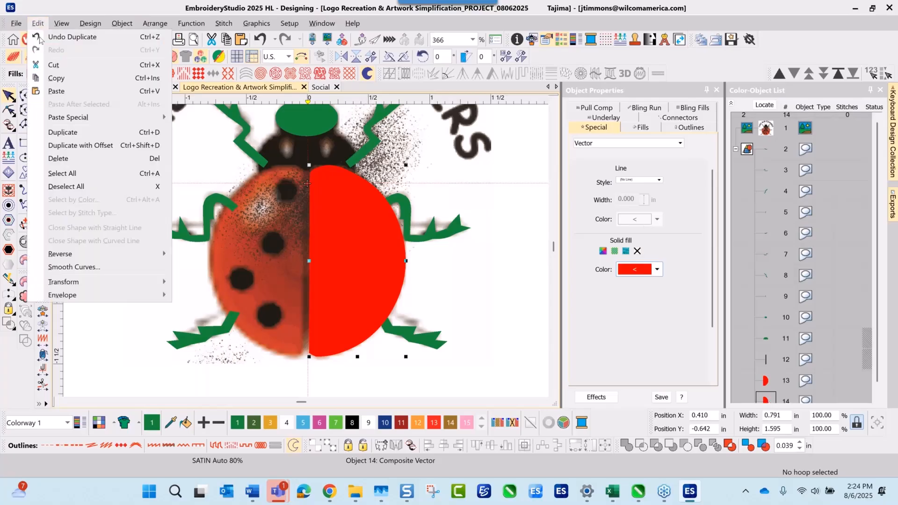
pyautogui.click(340, 57)
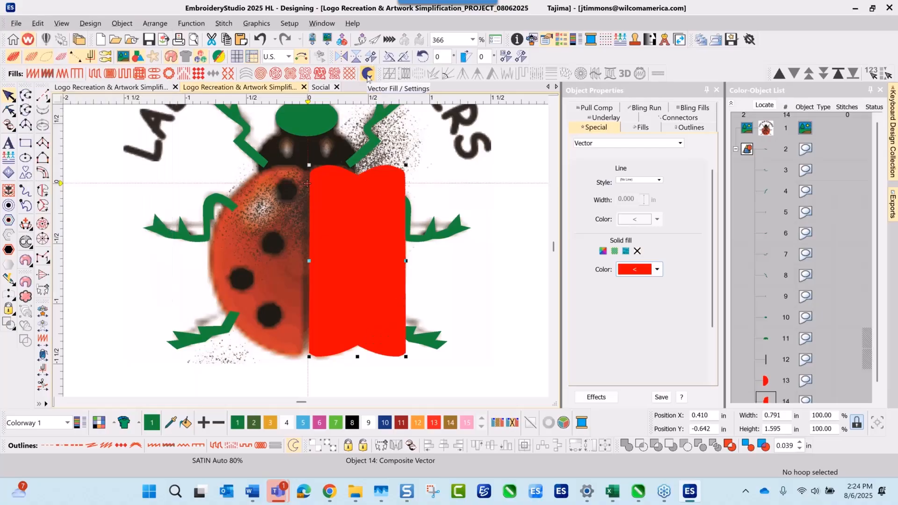
# Step: Nudge the mirrored red shell half about 0.85 in left over the left side of the shell, leaving a narrow centre gap
pyautogui.press('Left')
pyautogui.press('Left')
pyautogui.press('Left')
pyautogui.press('Left')
pyautogui.press('Left')
pyautogui.press('Left')
pyautogui.press('Left')
pyautogui.press('Left')
pyautogui.press('Left')
pyautogui.press('Left')
pyautogui.press('Left')
pyautogui.press('Left')
pyautogui.press('Left')
pyautogui.press('Left')
pyautogui.press('Left')
pyautogui.press('Left')
pyautogui.press('Left')
pyautogui.press('Left')
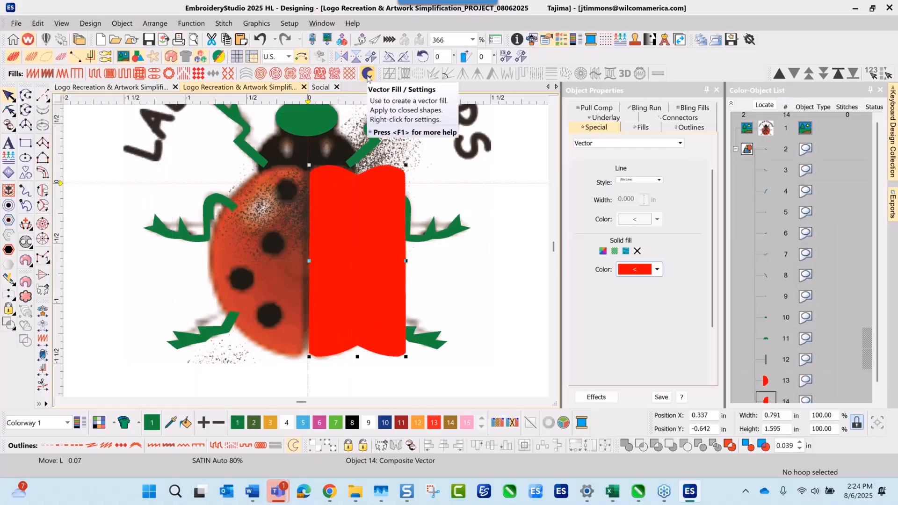
pyautogui.press('Left')
pyautogui.press('Left')
pyautogui.press('Left')
pyautogui.press('Left')
pyautogui.press('Left')
pyautogui.press('Left')
pyautogui.press('Left')
pyautogui.press('Left')
pyautogui.press('Left')
pyautogui.press('Left')
pyautogui.press('Left')
pyautogui.press('Left')
pyautogui.press('Left')
pyautogui.press('Left')
pyautogui.press('Left')
pyautogui.press('Left')
pyautogui.press('Left')
pyautogui.press('Left')
pyautogui.press('Left')
pyautogui.press('Left')
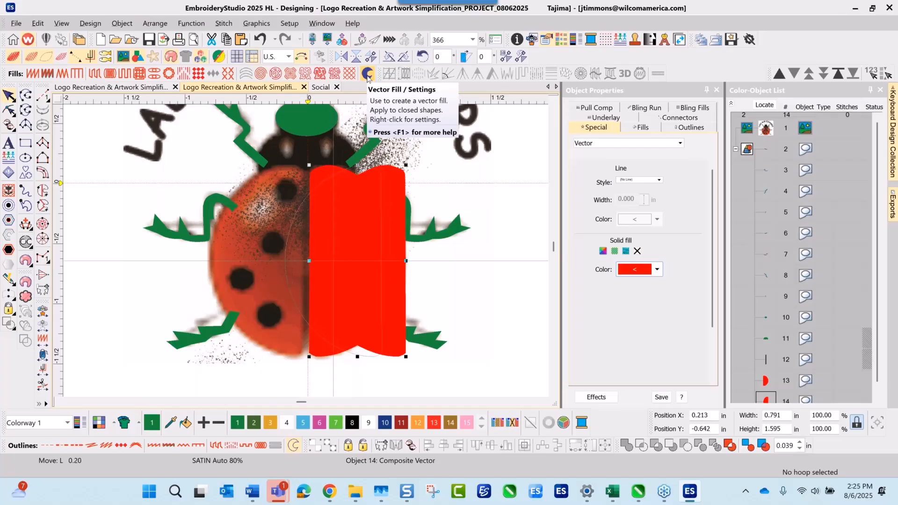
pyautogui.press('Left')
pyautogui.press('Left')
pyautogui.press('Left')
pyautogui.press('Left')
pyautogui.press('Left')
pyautogui.press('Left')
pyautogui.press('Left')
pyautogui.press('Left')
pyautogui.press('Left')
pyautogui.press('Left')
pyautogui.press('Left')
pyautogui.press('Left')
pyautogui.press('Left')
pyautogui.press('Left')
pyautogui.press('Left')
pyautogui.press('Left')
pyautogui.press('Left')
pyautogui.press('Left')
pyautogui.press('Left')
pyautogui.press('Left')
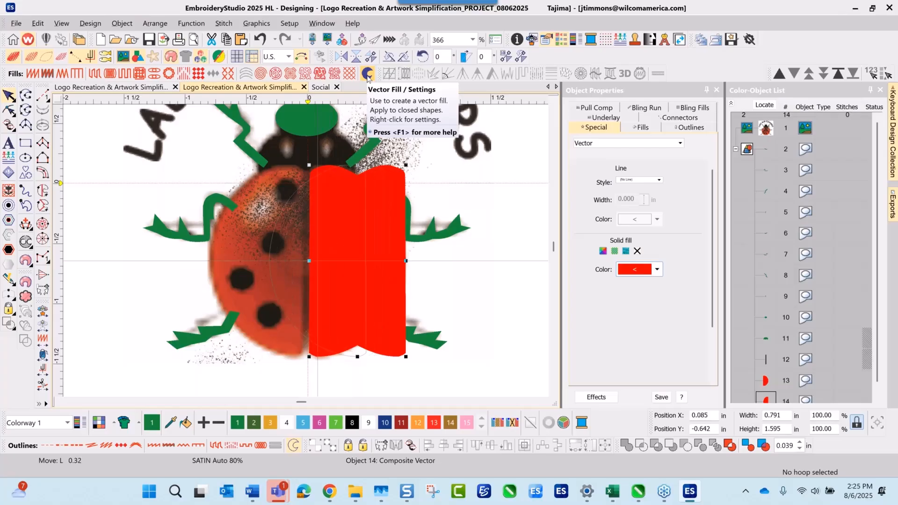
pyautogui.press('Left')
pyautogui.press('Left')
pyautogui.press('Left')
pyautogui.press('Left')
pyautogui.press('Left')
pyautogui.press('Left')
pyautogui.press('Left')
pyautogui.press('Left')
pyautogui.press('Left')
pyautogui.press('Left')
pyautogui.press('Left')
pyautogui.press('Left')
pyautogui.press('Left')
pyautogui.press('Left')
pyautogui.press('Left')
pyautogui.press('Left')
pyautogui.press('Left')
pyautogui.press('Left')
pyautogui.press('Left')
pyautogui.press('Left')
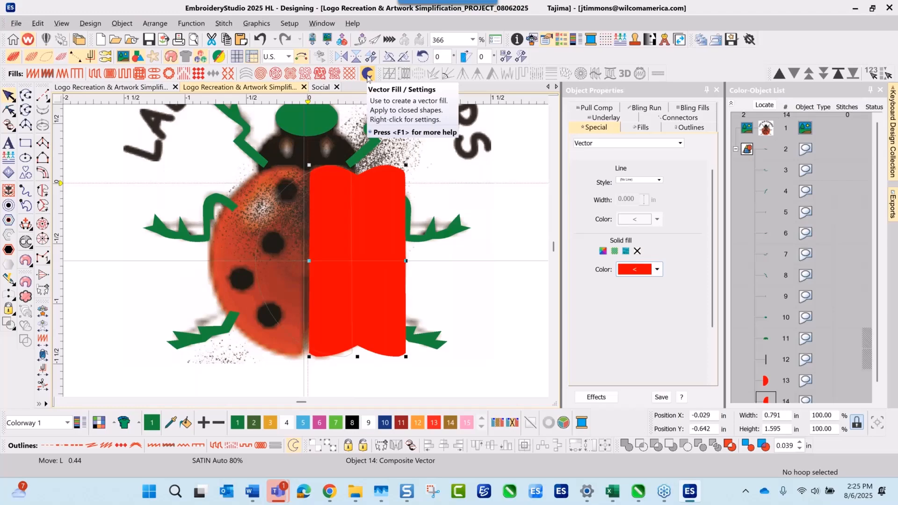
pyautogui.press('Left')
pyautogui.press('Left')
pyautogui.press('Left')
pyautogui.press('Left')
pyautogui.press('Left')
pyautogui.press('Left')
pyautogui.press('Left')
pyautogui.press('Left')
pyautogui.press('Left')
pyautogui.press('Left')
pyautogui.press('Left')
pyautogui.press('Left')
pyautogui.press('Left')
pyautogui.press('Left')
pyautogui.press('Left')
pyautogui.press('Left')
pyautogui.press('Left')
pyautogui.press('Left')
pyautogui.press('Left')
pyautogui.press('Left')
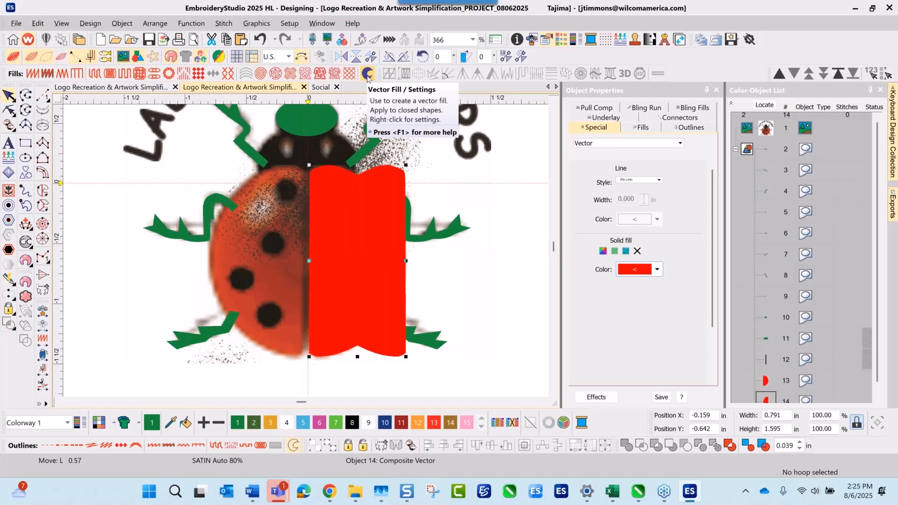
pyautogui.press('Left')
pyautogui.press('Left')
pyautogui.press('Left')
pyautogui.press('Left')
pyautogui.press('Left')
pyautogui.press('Left')
pyautogui.press('Left')
pyautogui.press('Left')
pyautogui.press('Left')
pyautogui.press('Left')
pyautogui.press('Left')
pyautogui.press('Left')
pyautogui.press('Left')
pyautogui.press('Left')
pyautogui.press('Left')
pyautogui.press('Left')
pyautogui.press('Left')
pyautogui.press('Left')
pyautogui.press('Left')
pyautogui.press('Left')
pyautogui.press('Left')
pyautogui.press('Left')
pyautogui.press('Left')
pyautogui.press('Left')
pyautogui.press('Left')
pyautogui.press('Left')
pyautogui.press('Left')
pyautogui.press('Left')
pyautogui.press('Left')
pyautogui.press('Left')
pyautogui.press('Left')
pyautogui.press('Left')
pyautogui.press('Left')
pyautogui.press('Left')
pyautogui.press('Left')
pyautogui.press('Left')
pyautogui.press('Left')
pyautogui.press('Left')
pyautogui.press('Left')
pyautogui.press('Left')
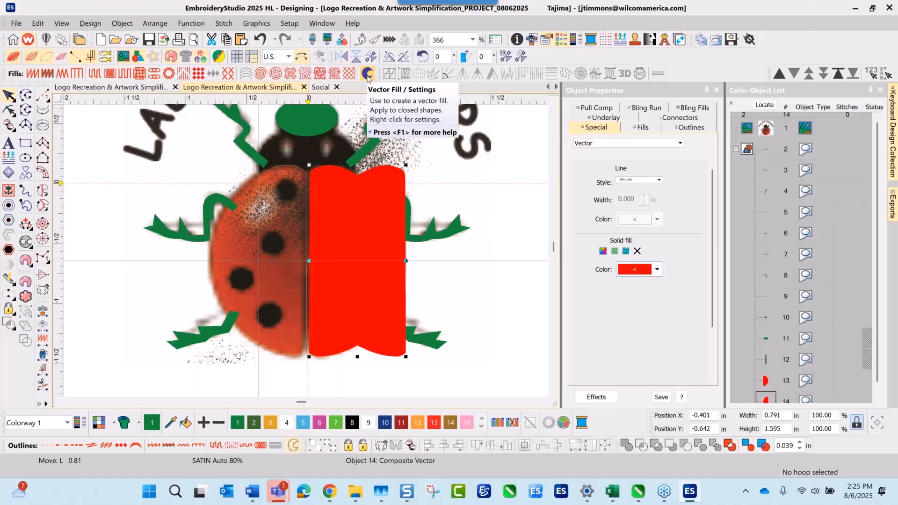
pyautogui.press('Left')
pyautogui.press('Left')
pyautogui.press('Left')
pyautogui.press('Left')
pyautogui.press('Left')
pyautogui.press('Left')
pyautogui.press('Left')
pyautogui.press('Left')
pyautogui.press('Left')
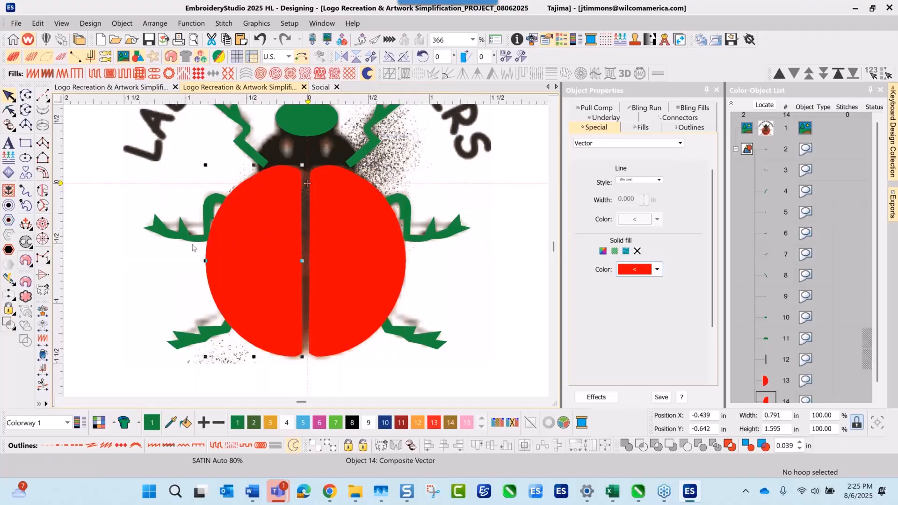
# Step: Nudge the left red shell half slightly right to narrow the gap along the centre line
pyautogui.click(155, 232)
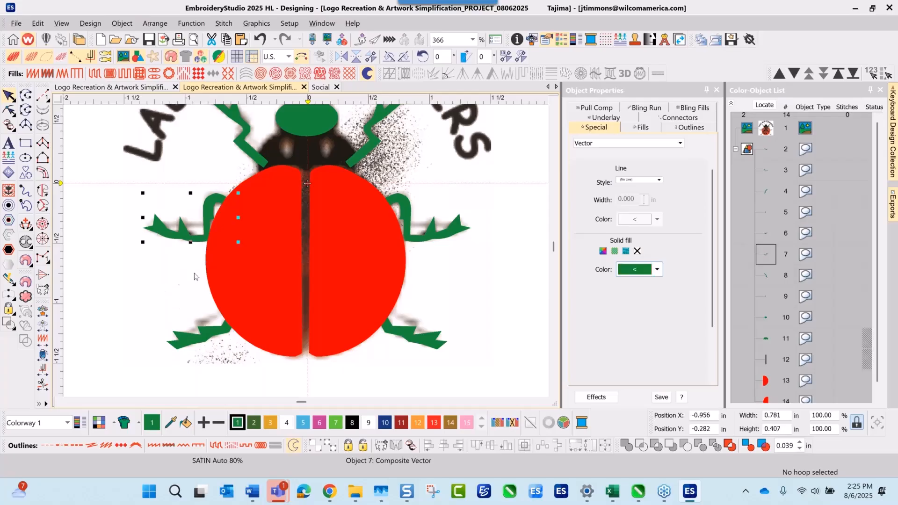
pyautogui.click(208, 276)
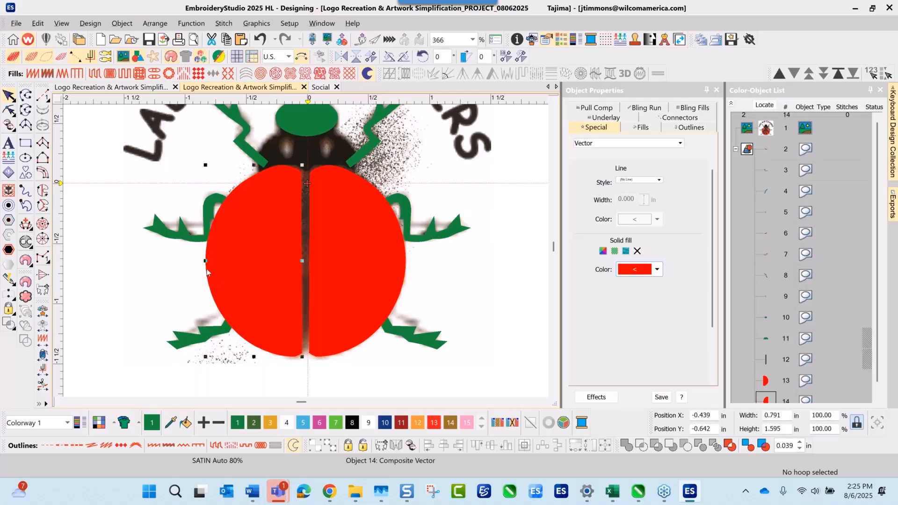
pyautogui.press('Right')
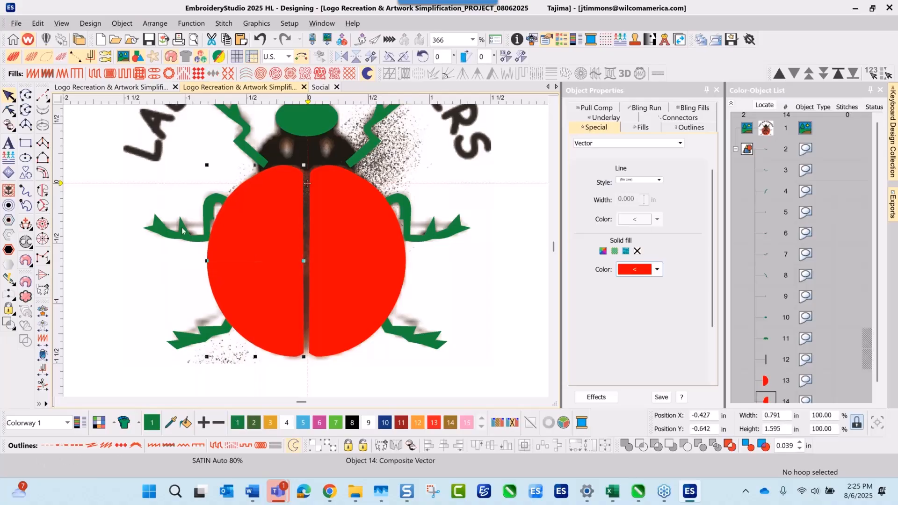
# Step: Shift the left middle and rear legs together slightly outward from the shell and save the design
pyautogui.click(179, 240)
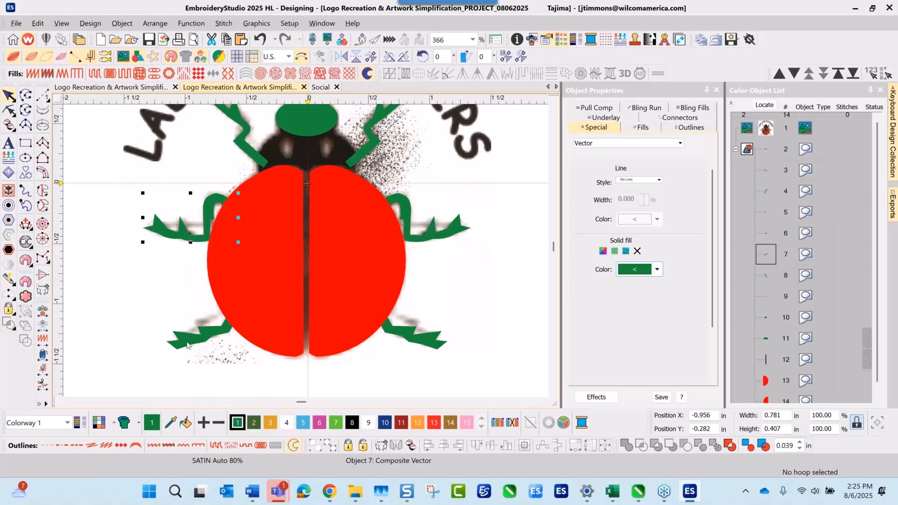
pyautogui.keyDown('ctrl'); pyautogui.click(187, 345); pyautogui.keyUp('ctrl')
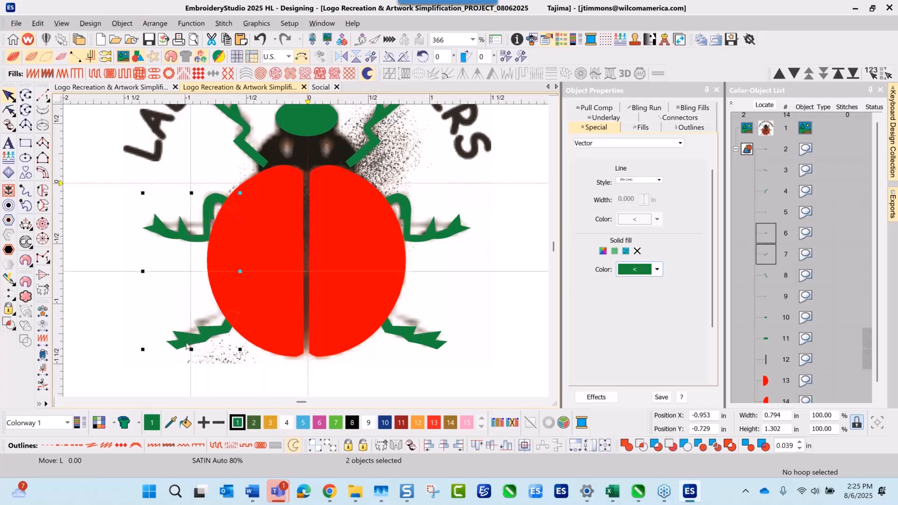
pyautogui.press('Left')
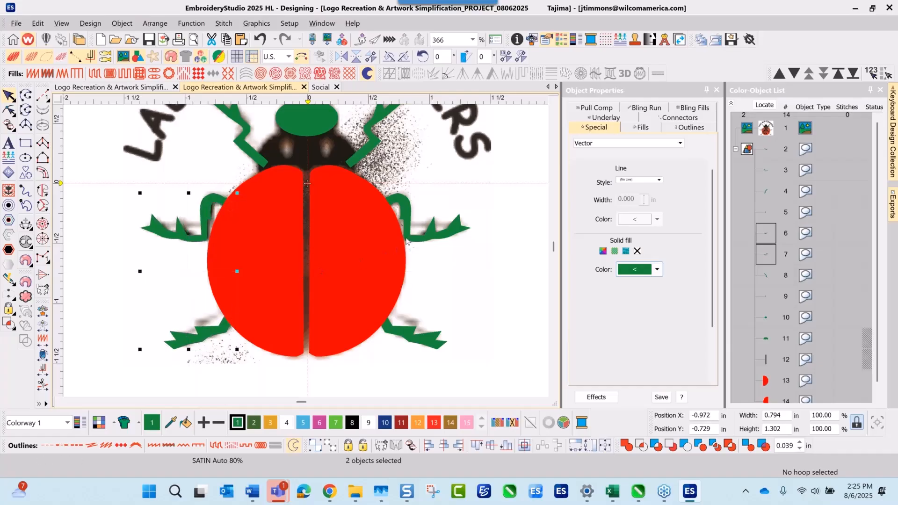
pyautogui.click(502, 192)
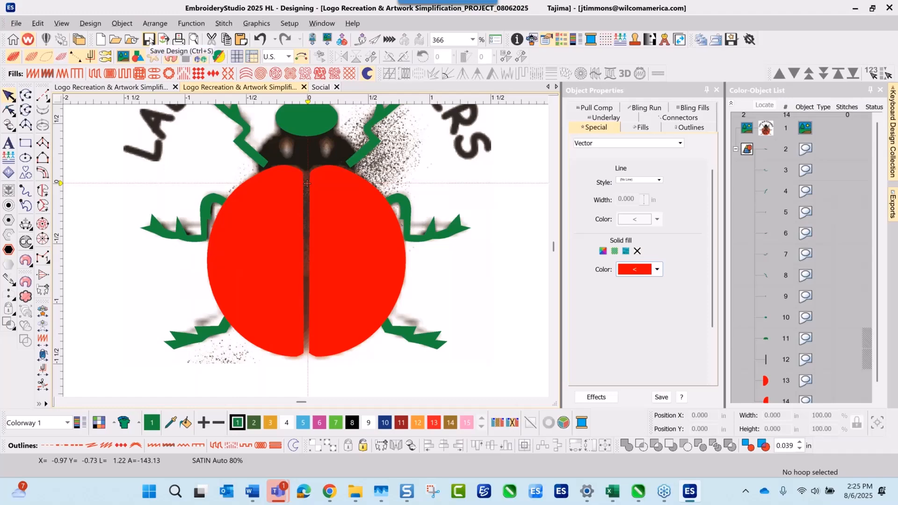
pyautogui.click(149, 39)
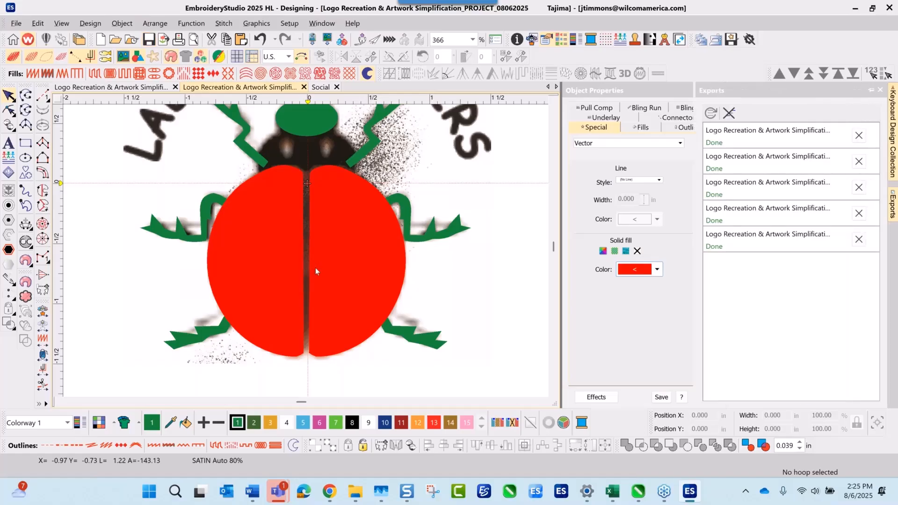
# Step: Unhide the hidden thorax and centre strip by selecting the whole group of vector objects
pyautogui.scroll(-1, 307, 302)
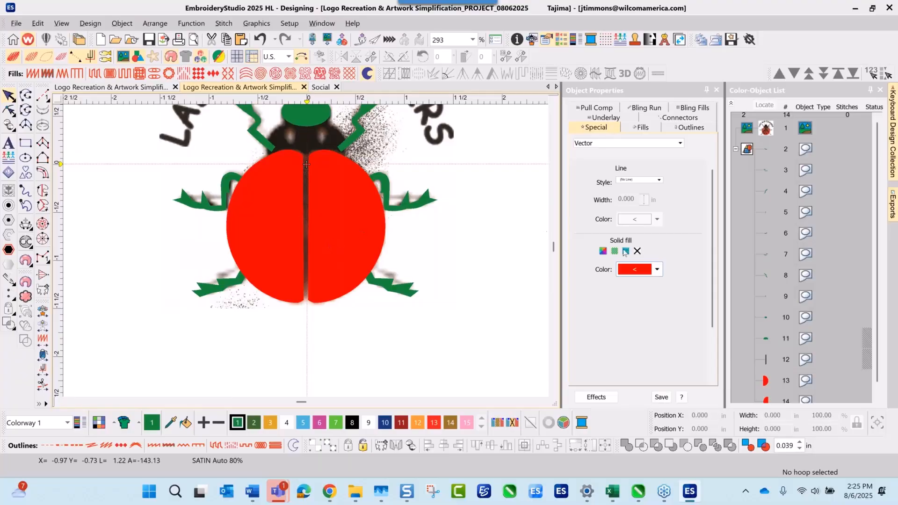
pyautogui.click(748, 150)
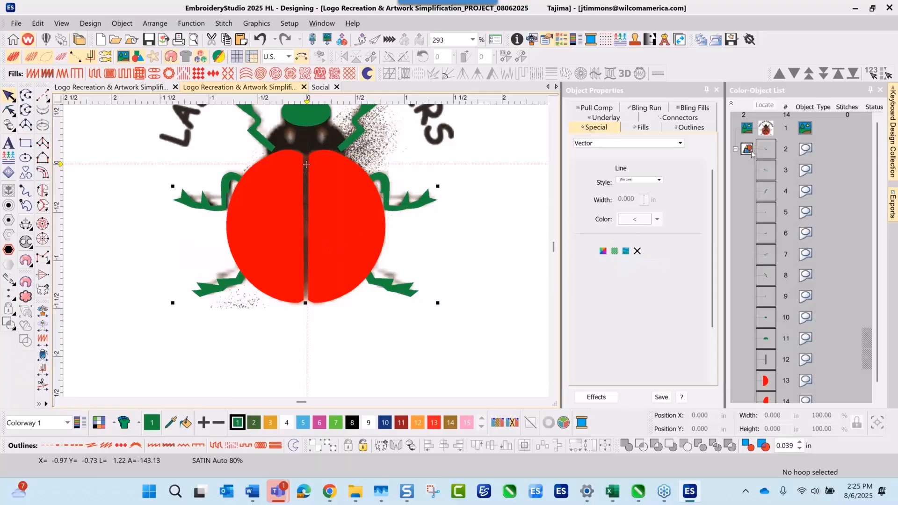
pyautogui.rightClick(748, 150)
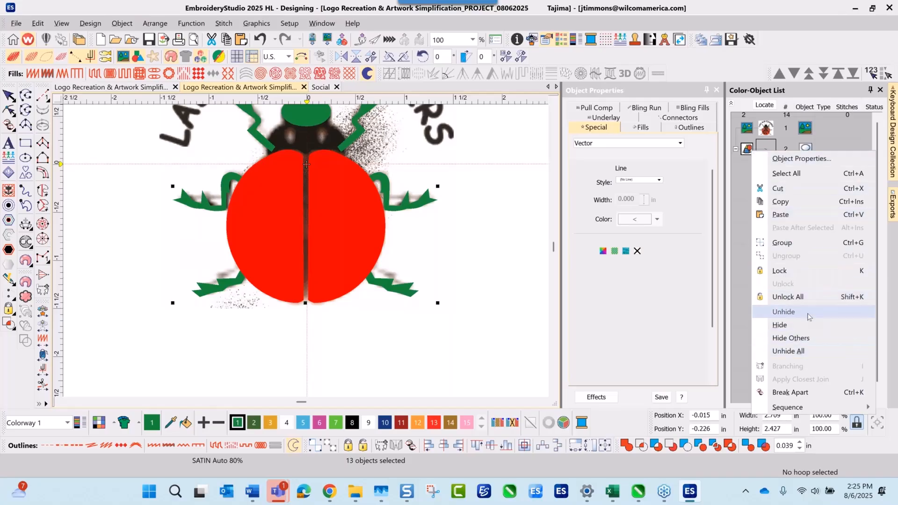
pyautogui.click(809, 317)
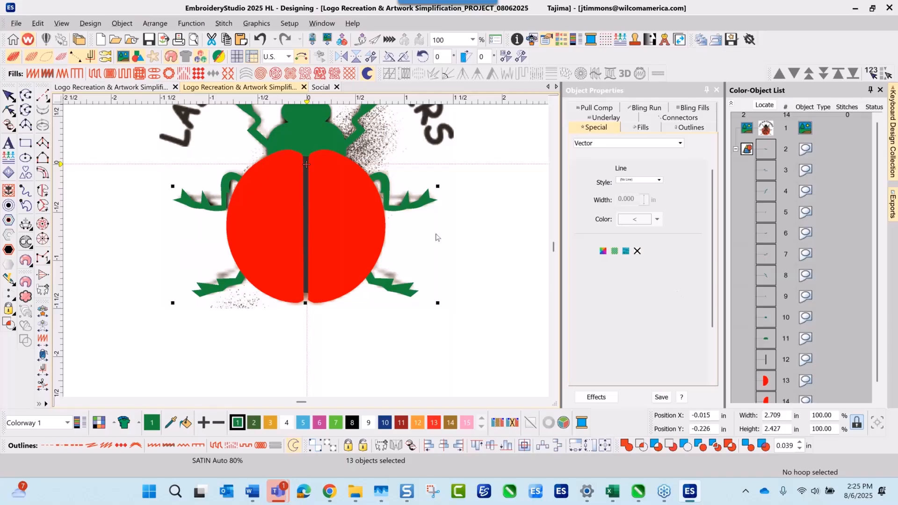
# Step: Recolor the solid fill of all the legs, antennae, head and thorax from green to black, leaving the centre strip and shell halves out
pyautogui.click(214, 234)
pyautogui.scroll(-1, 293, 198)
pyautogui.scroll(1, 305, 250)
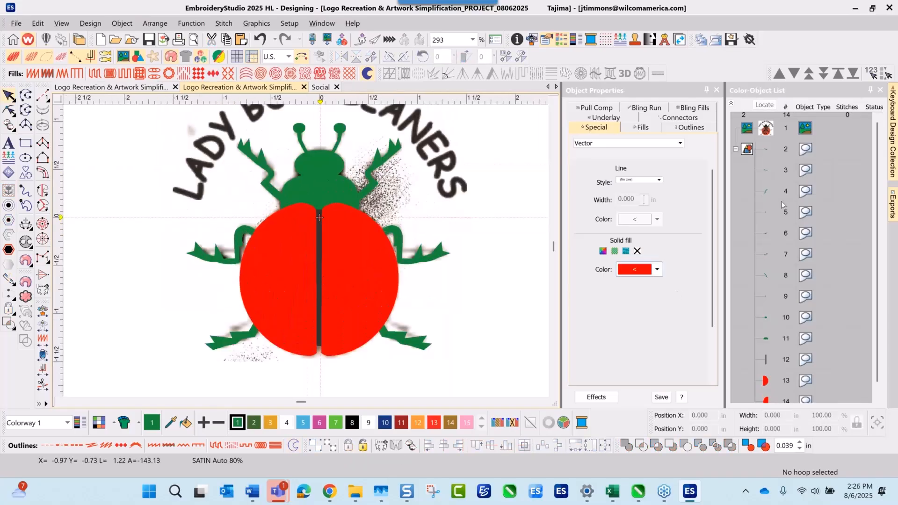
pyautogui.click(762, 360)
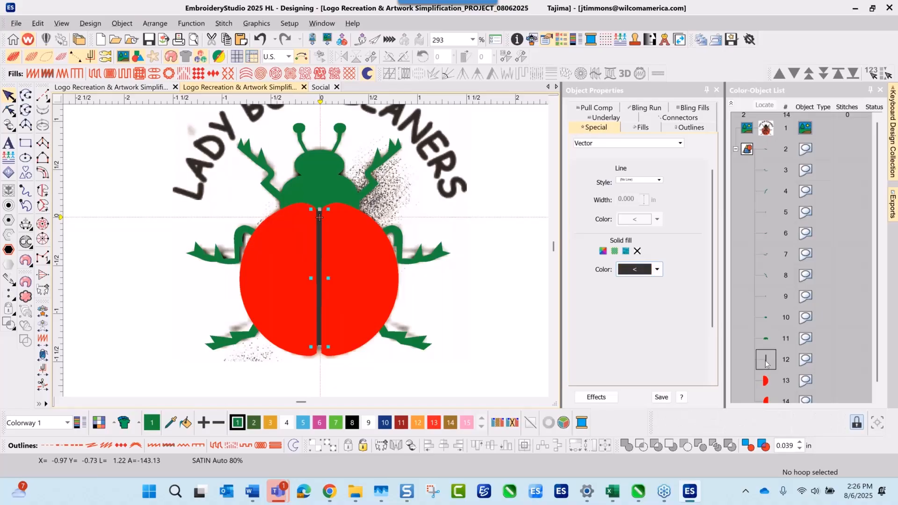
pyautogui.click(767, 341)
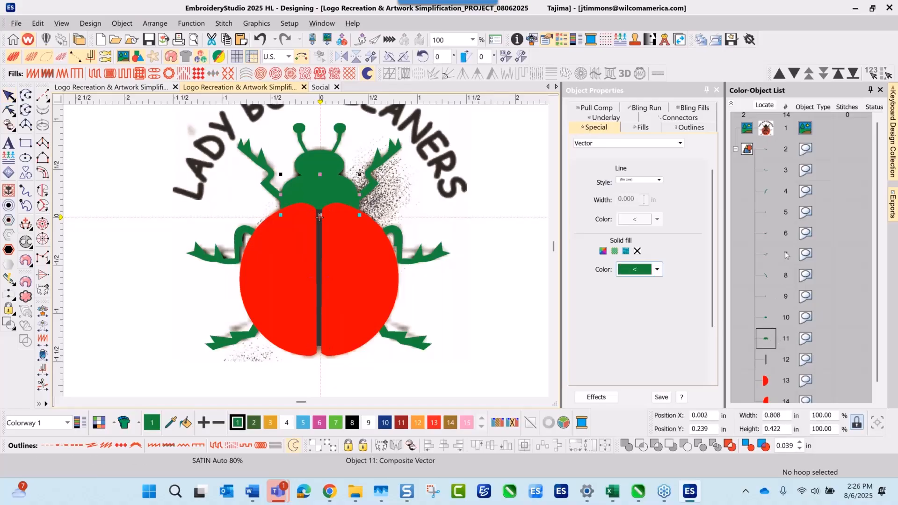
pyautogui.keyDown('shift'); pyautogui.click(769, 149); pyautogui.keyUp('shift')
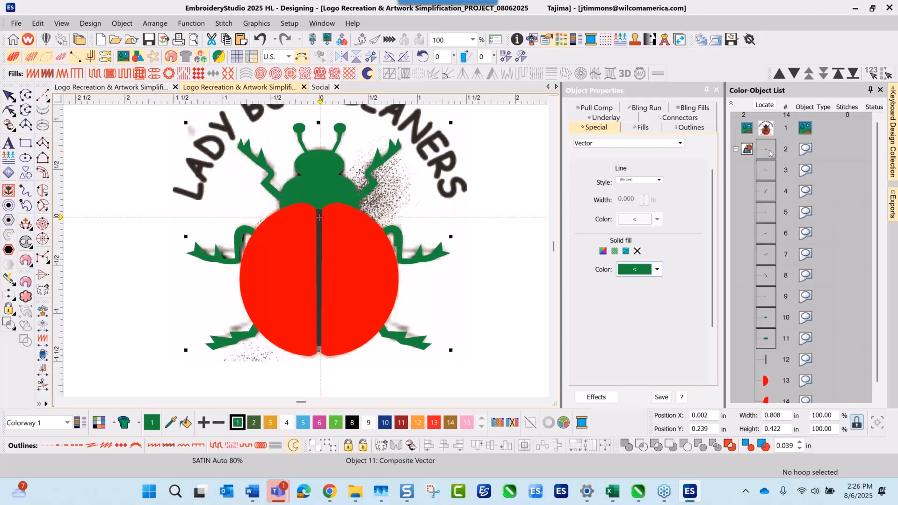
pyautogui.click(657, 270)
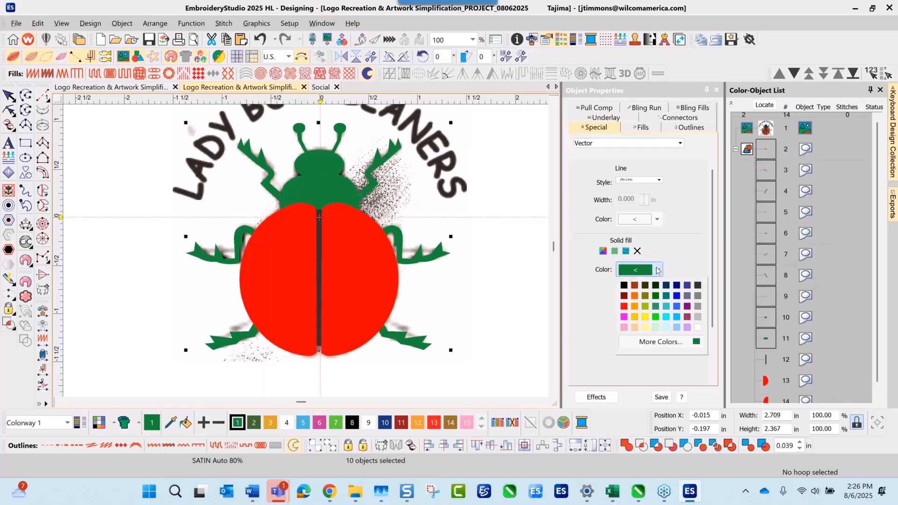
pyautogui.click(623, 286)
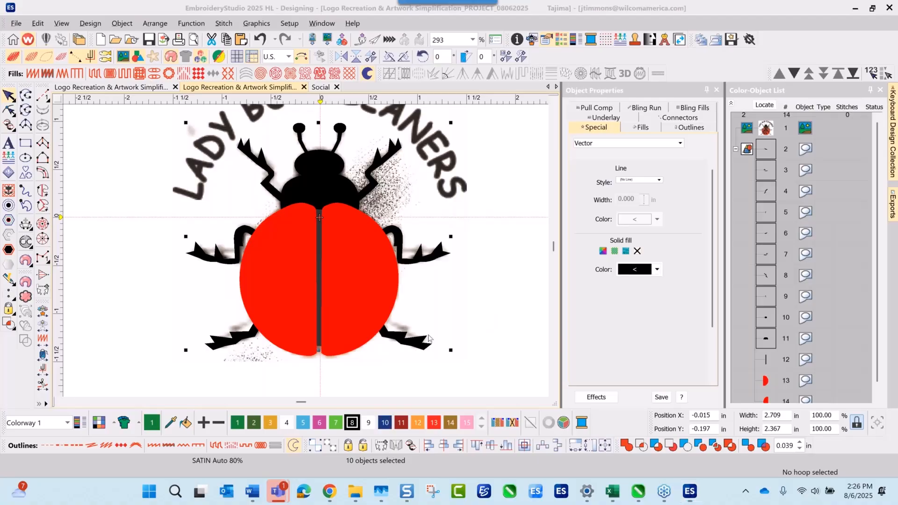
pyautogui.click(514, 142)
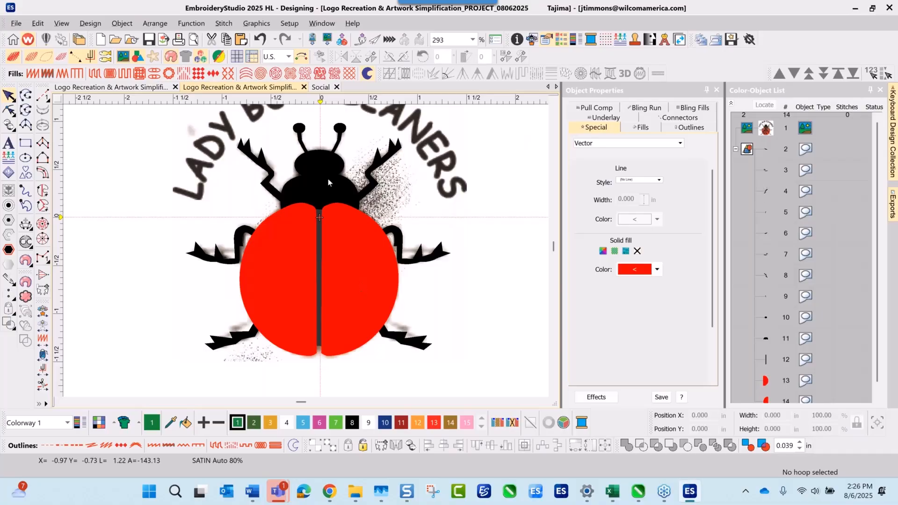
# Step: Hide the black head and thorax shapes to expose the highlights in the bitmap beneath
pyautogui.click(345, 167)
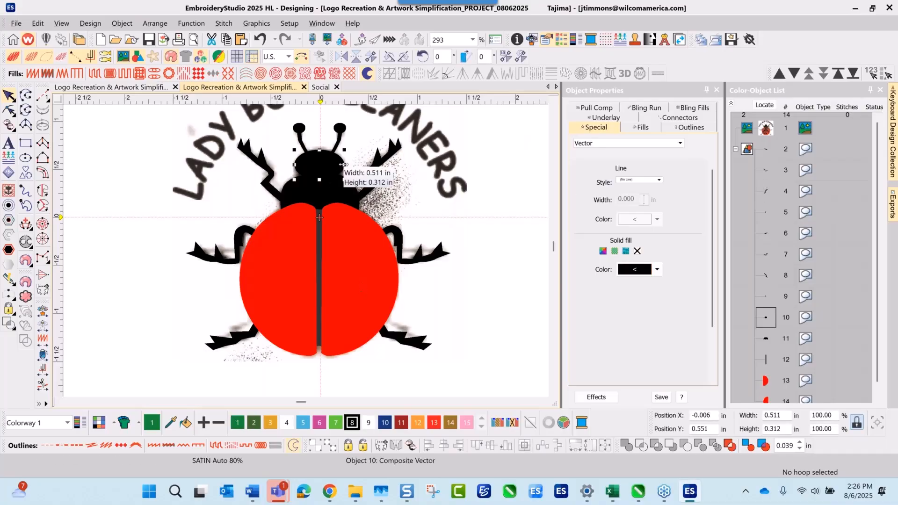
pyautogui.keyDown('ctrl'); pyautogui.click(765, 338); pyautogui.keyUp('ctrl')
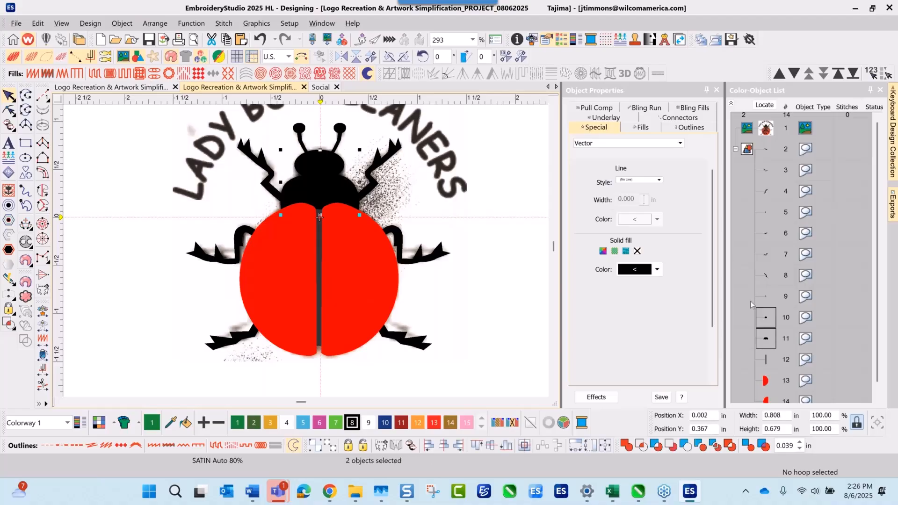
pyautogui.rightClick(767, 330)
pyautogui.click(802, 237)
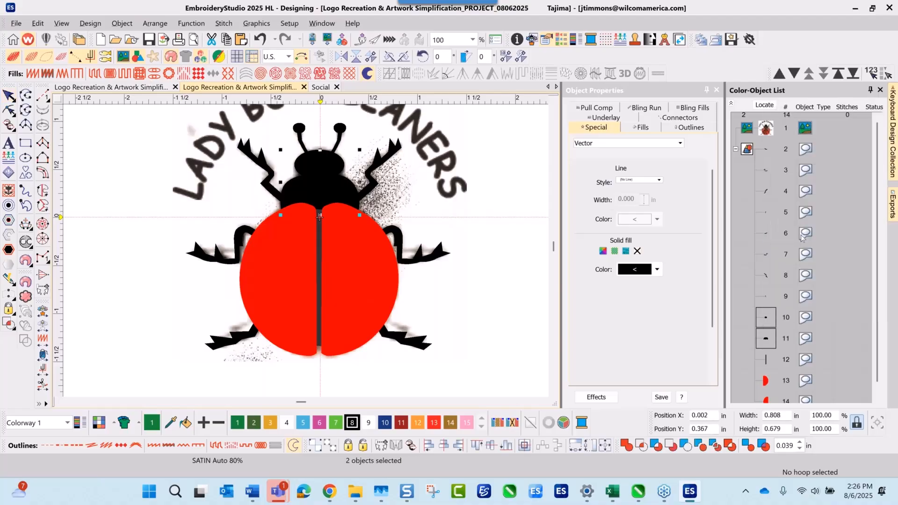
pyautogui.scroll(2, 305, 251)
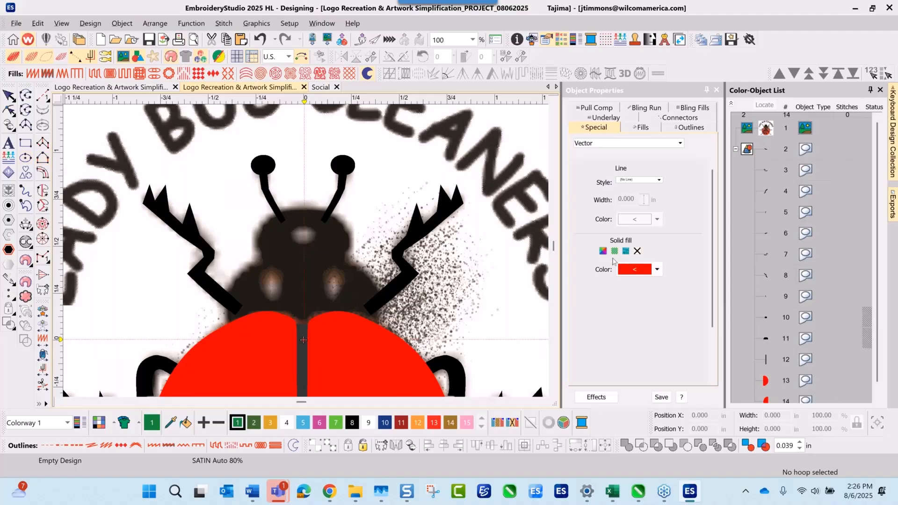
# Step: Set the solid fill to Gray-25% and draw a small horizontal ellipse over the highlight on the head
pyautogui.click(657, 269)
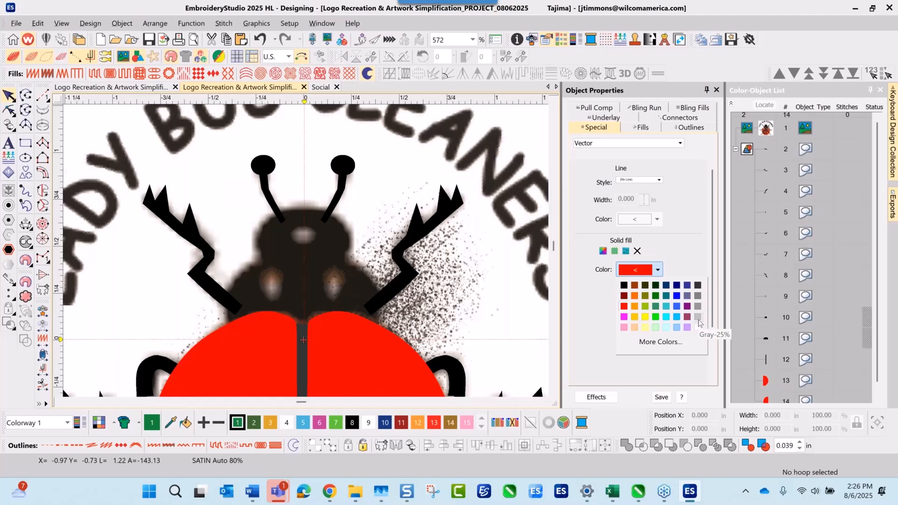
pyautogui.click(698, 318)
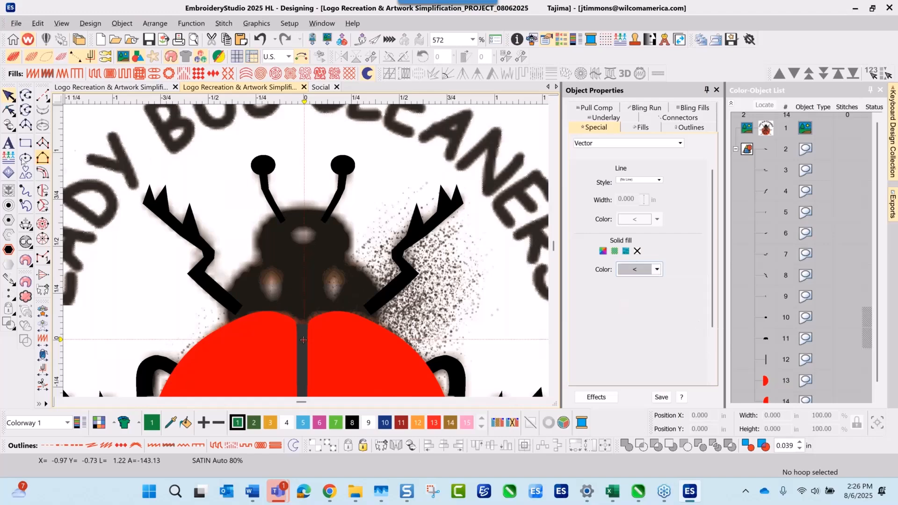
pyautogui.click(25, 158)
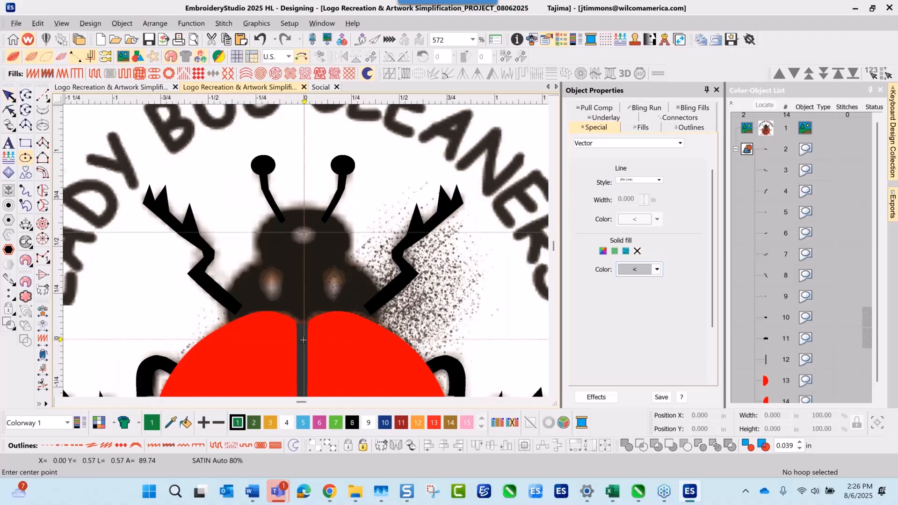
pyautogui.click(304, 234)
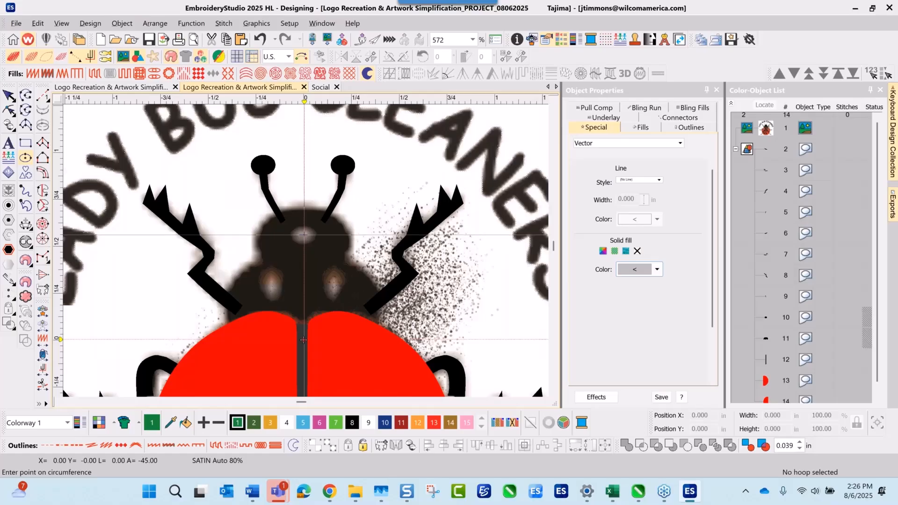
pyautogui.click(314, 235)
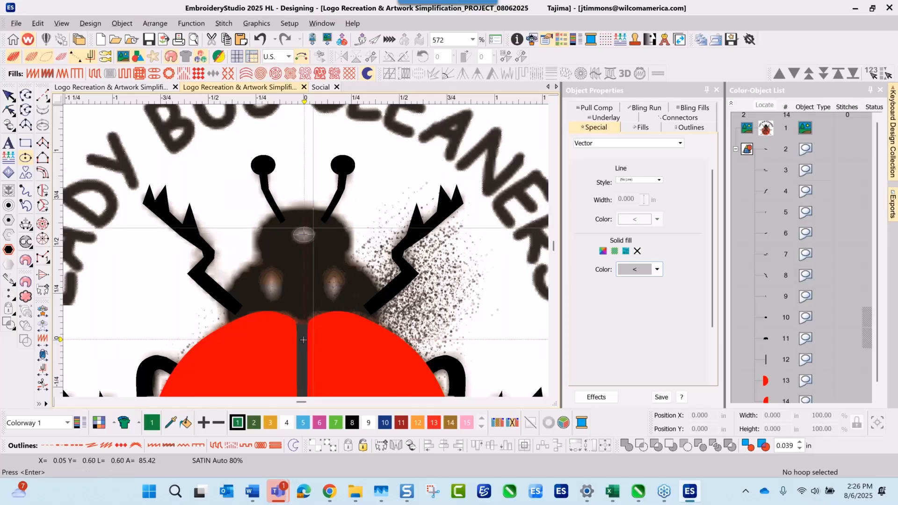
pyautogui.press('Return')
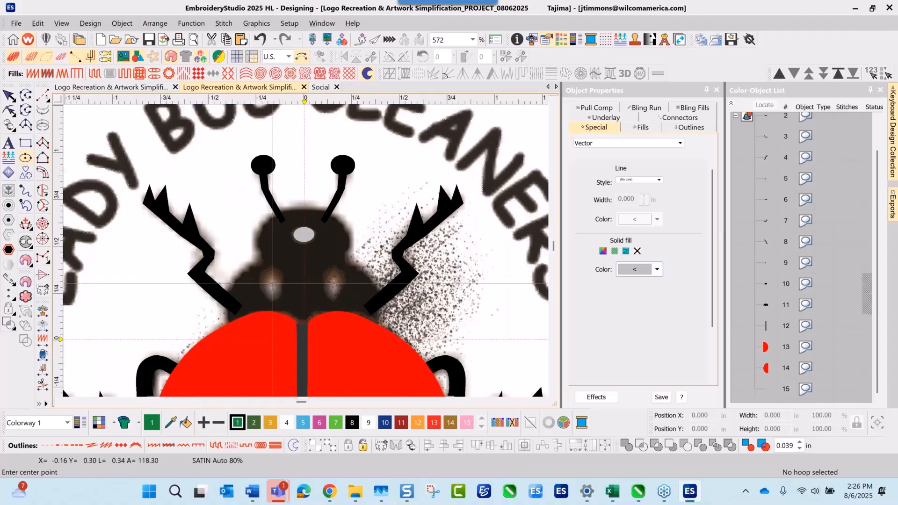
# Step: Draw an upright gray ellipse, about 0.10 by 0.17 in, over the left highlight on the thorax
pyautogui.click(272, 285)
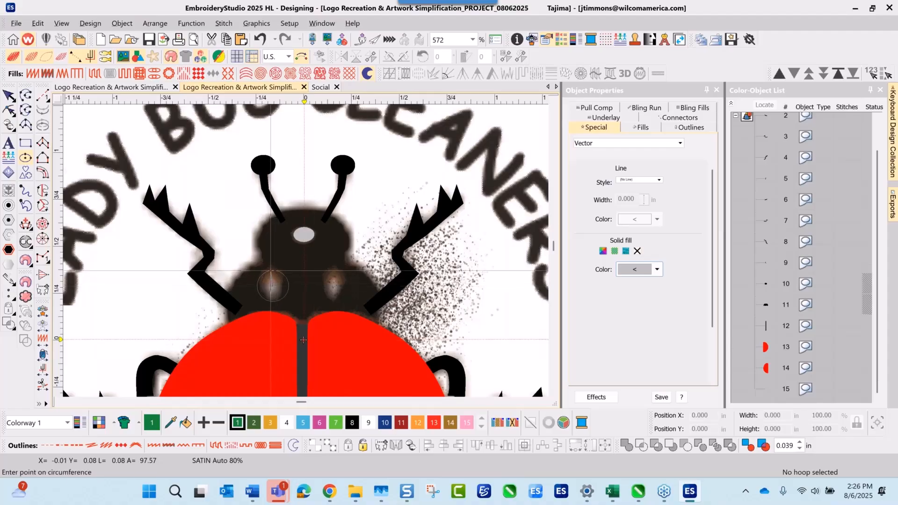
pyautogui.click(271, 270)
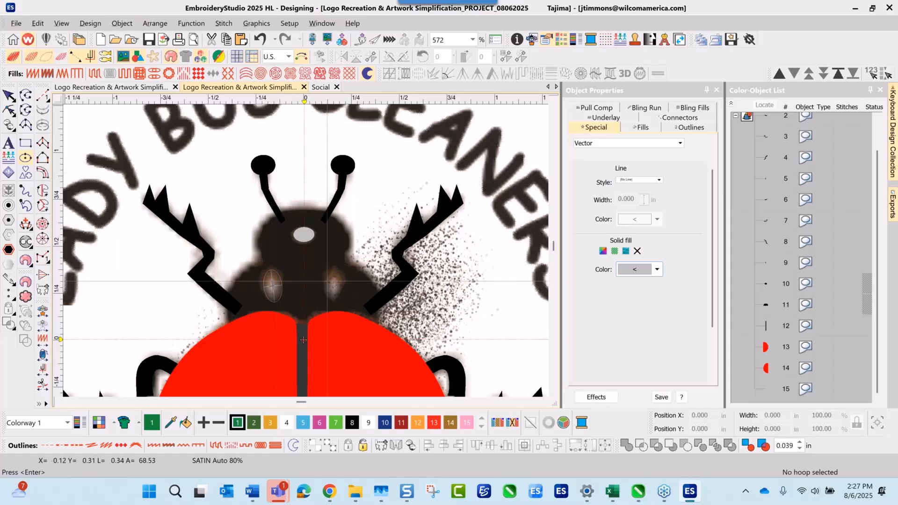
pyautogui.press('Return')
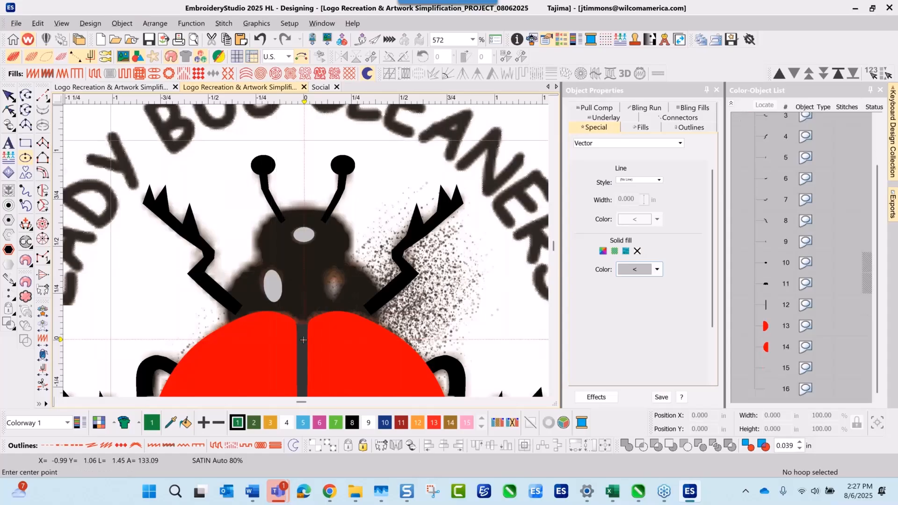
# Step: Duplicate the gray thorax ellipse and nudge the copy horizontally to the right until it covers the right thorax highlight
pyautogui.click(8, 95)
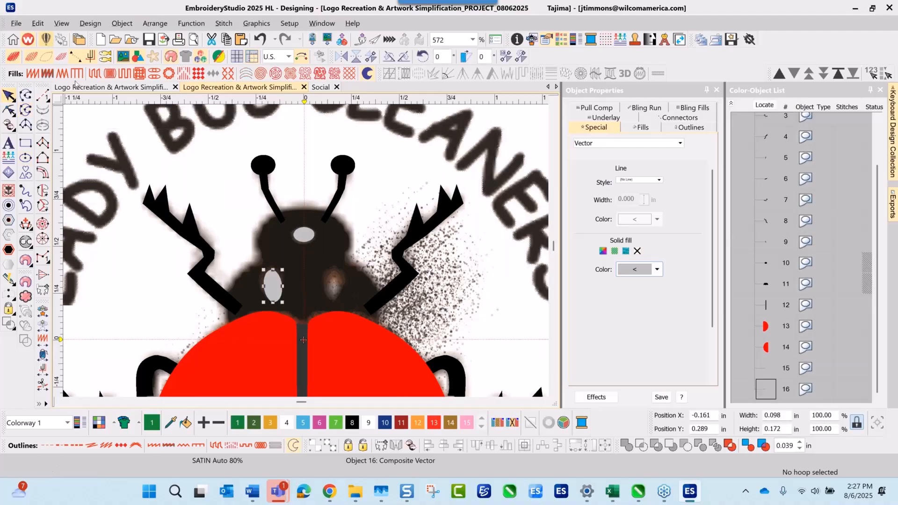
pyautogui.click(37, 23)
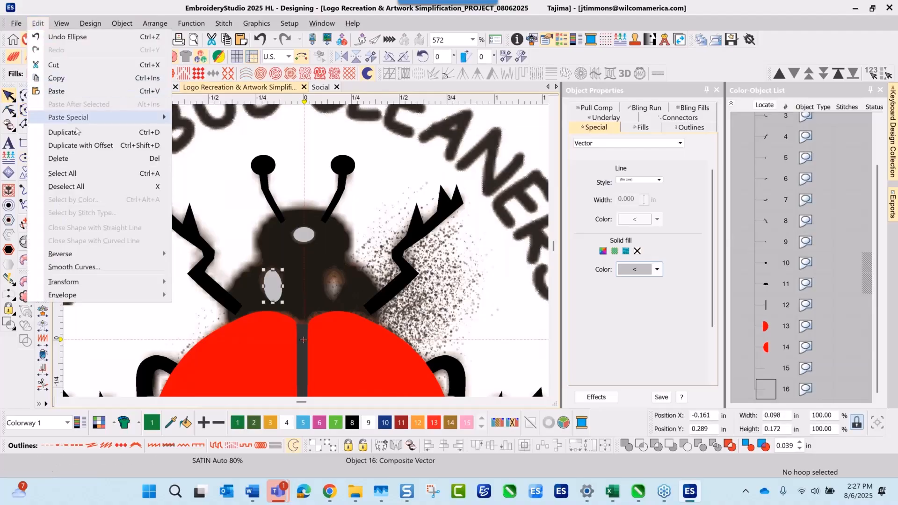
pyautogui.click(62, 132)
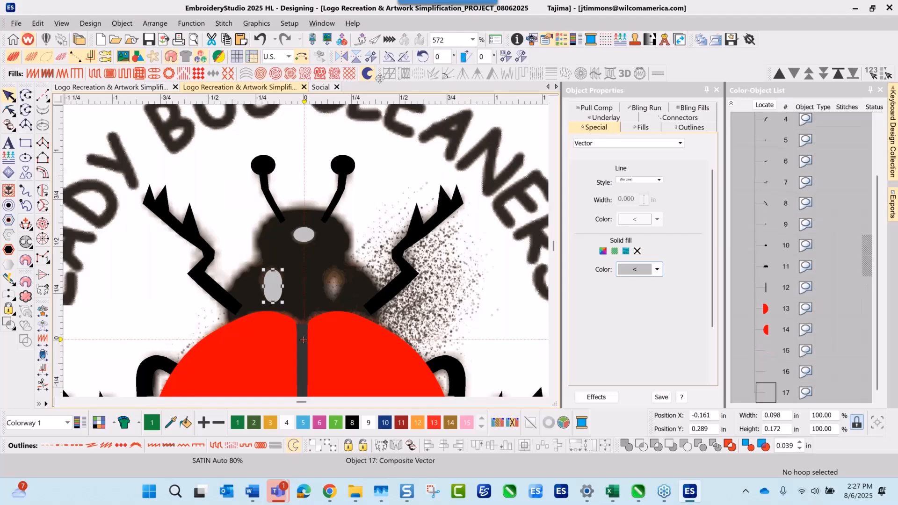
pyautogui.press('Right')
pyautogui.press('Right')
pyautogui.press('Right')
pyautogui.press('Right')
pyautogui.press('Right')
pyautogui.press('Right')
pyautogui.press('Right')
pyautogui.press('Right')
pyautogui.press('Right')
pyautogui.press('Right')
pyautogui.press('Right')
pyautogui.press('Right')
pyautogui.press('Right')
pyautogui.press('Right')
pyautogui.press('Right')
pyautogui.press('Right')
pyautogui.press('Right')
pyautogui.press('Right')
pyautogui.press('Right')
pyautogui.press('Right')
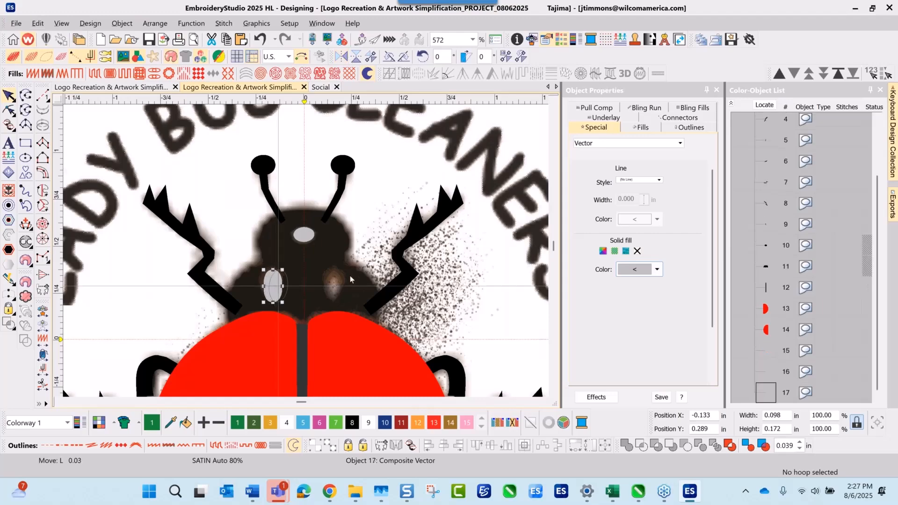
pyautogui.press('Right')
pyautogui.press('Right')
pyautogui.press('Right')
pyautogui.press('Right')
pyautogui.press('Right')
pyautogui.press('Right')
pyautogui.press('Right')
pyautogui.press('Right')
pyautogui.press('Right')
pyautogui.press('Right')
pyautogui.press('Right')
pyautogui.press('Right')
pyautogui.press('Right')
pyautogui.press('Right')
pyautogui.press('Right')
pyautogui.press('Right')
pyautogui.press('Right')
pyautogui.press('Right')
pyautogui.press('Right')
pyautogui.press('Right')
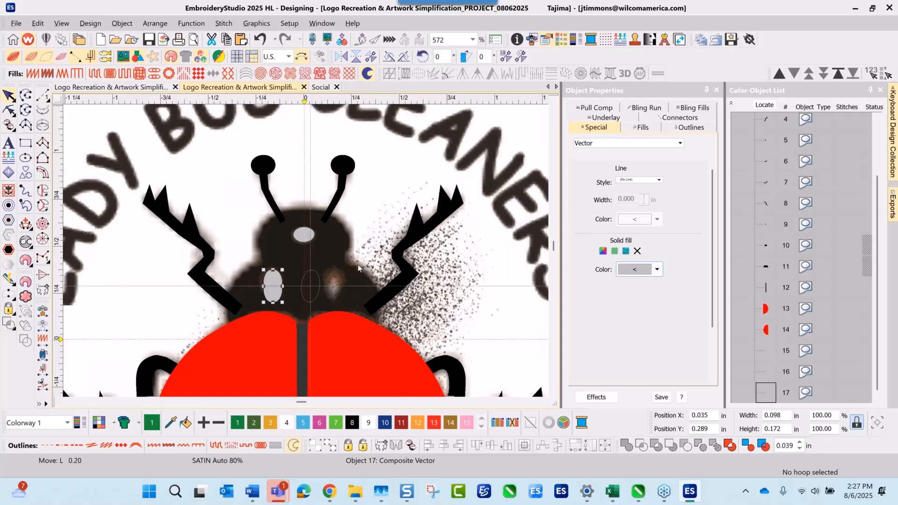
pyautogui.press('Right')
pyautogui.press('Right')
pyautogui.press('Right')
pyautogui.press('Right')
pyautogui.press('Right')
pyautogui.press('Right')
pyautogui.press('Right')
pyautogui.press('Right')
pyautogui.press('Right')
pyautogui.press('Right')
pyautogui.press('Right')
pyautogui.press('Right')
pyautogui.press('Right')
pyautogui.press('Right')
pyautogui.press('Right')
pyautogui.press('Right')
pyautogui.press('Right')
pyautogui.press('Right')
pyautogui.press('Right')
pyautogui.press('Right')
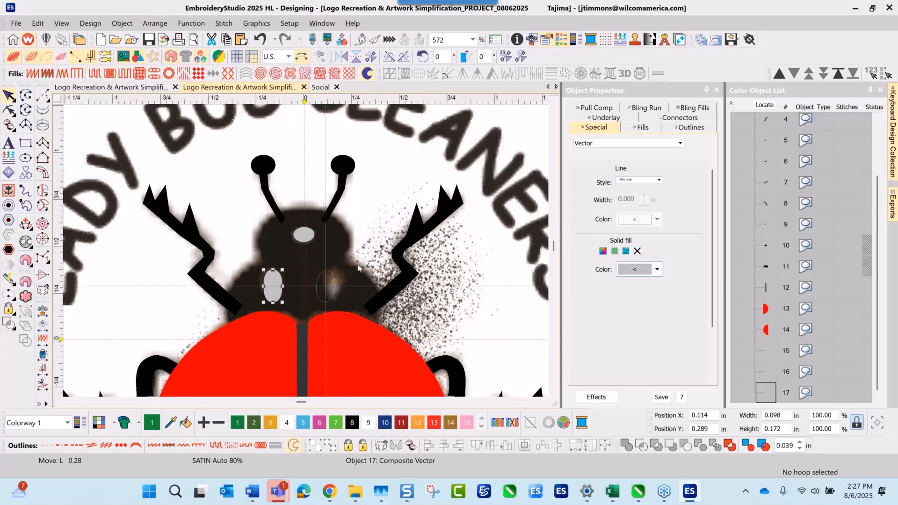
pyautogui.press('Return')
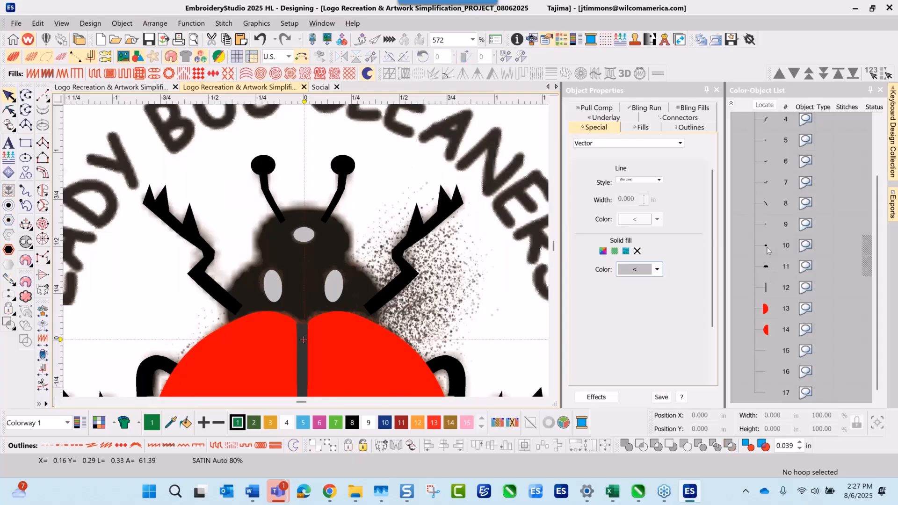
# Step: Unhide all objects to bring back the black head and thorax
pyautogui.click(768, 251)
pyautogui.rightClick(767, 251)
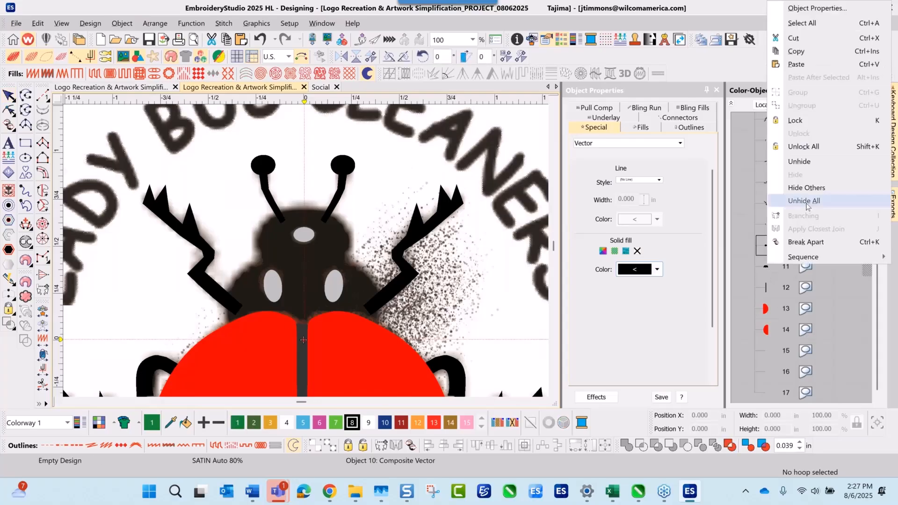
pyautogui.click(804, 201)
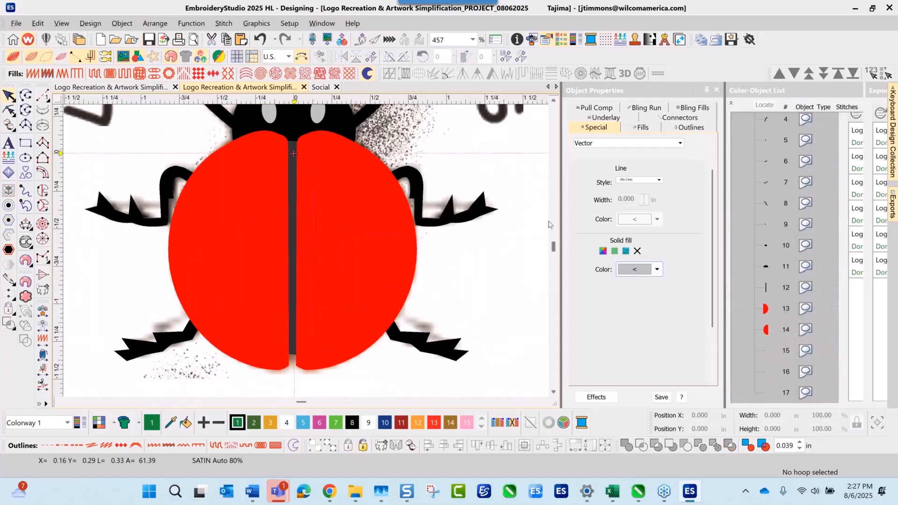
# Step: Hide both red shell halves to expose the black spots in the bitmap
pyautogui.click(770, 310)
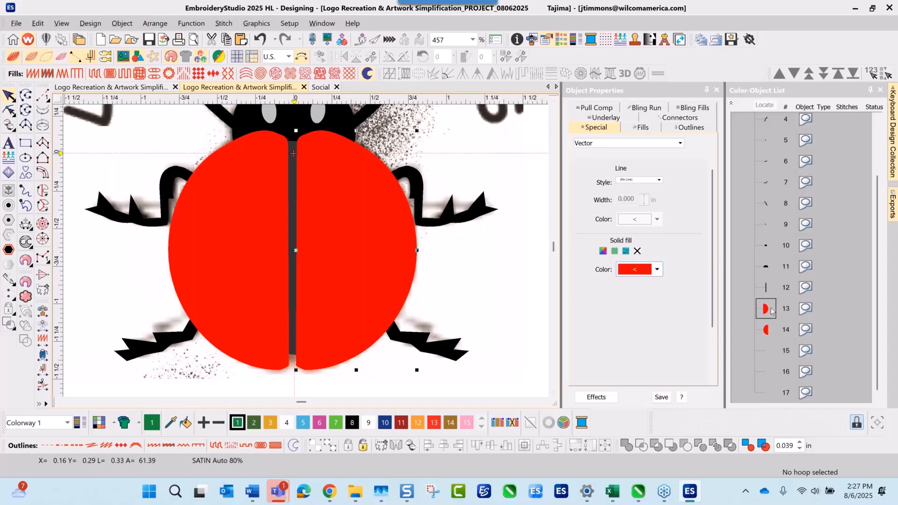
pyautogui.keyDown('ctrl'); pyautogui.click(768, 322); pyautogui.keyUp('ctrl')
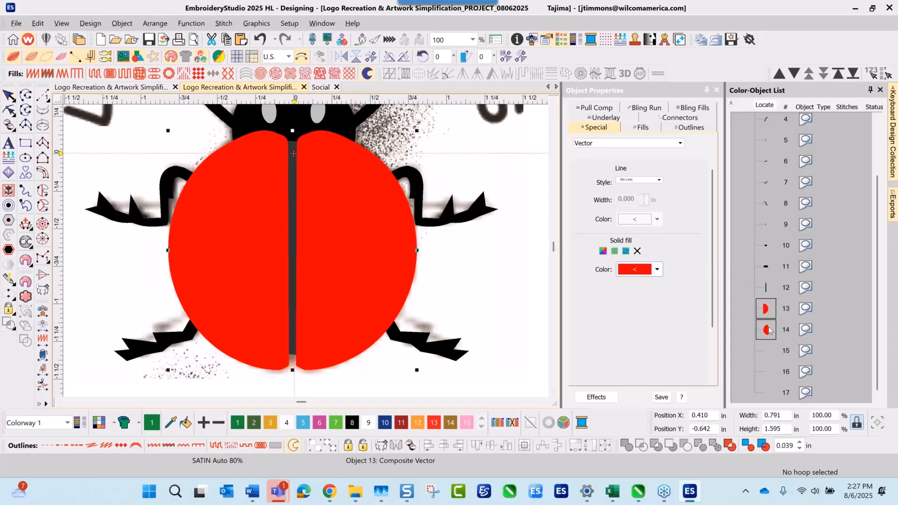
pyautogui.rightClick(771, 320)
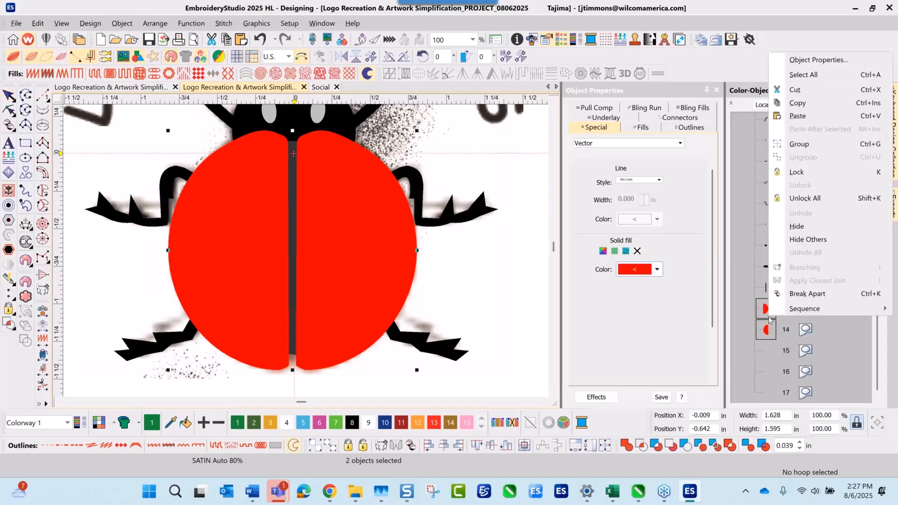
pyautogui.click(801, 228)
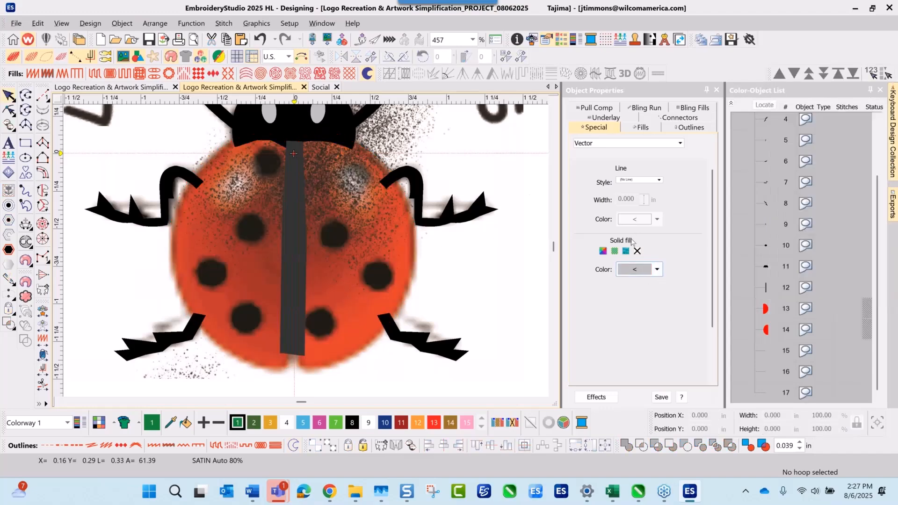
# Step: Draw a black-filled circle, about 0.19 in across, on the upper spot of the right shell half
pyautogui.click(629, 270)
pyautogui.click(624, 285)
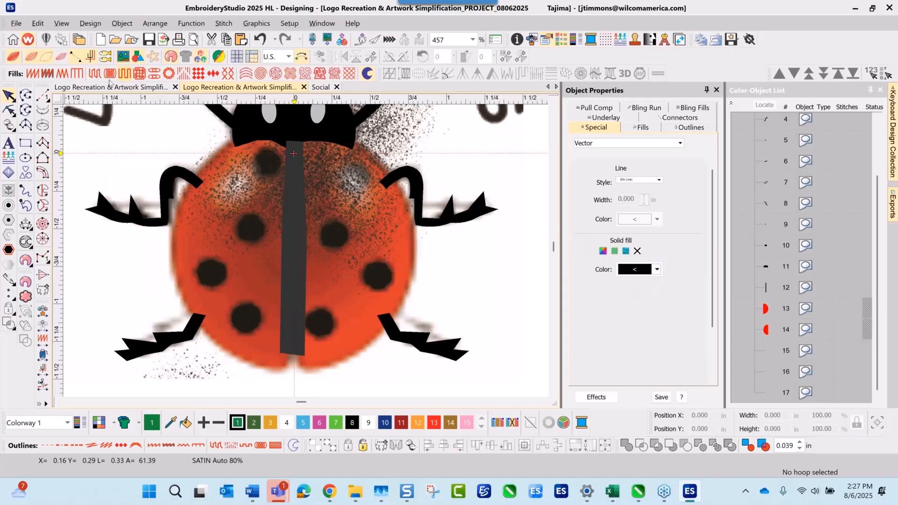
pyautogui.click(26, 159)
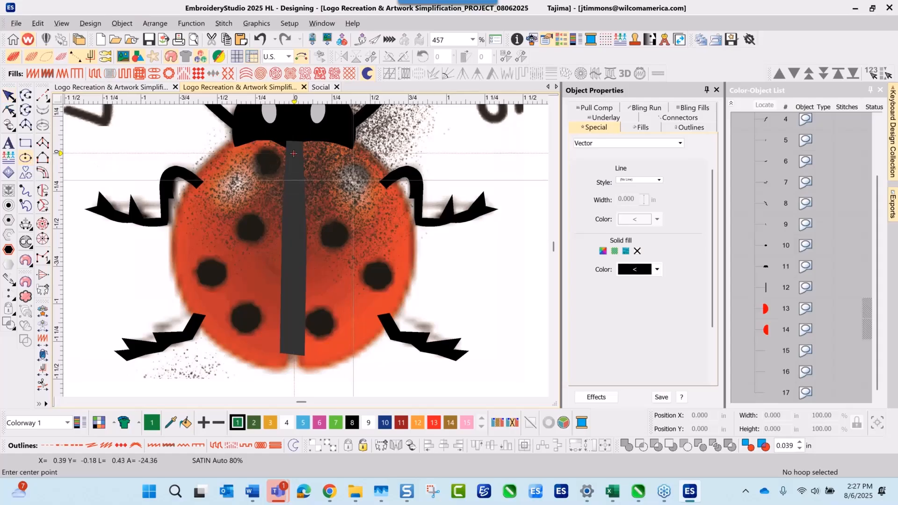
pyautogui.click(294, 153)
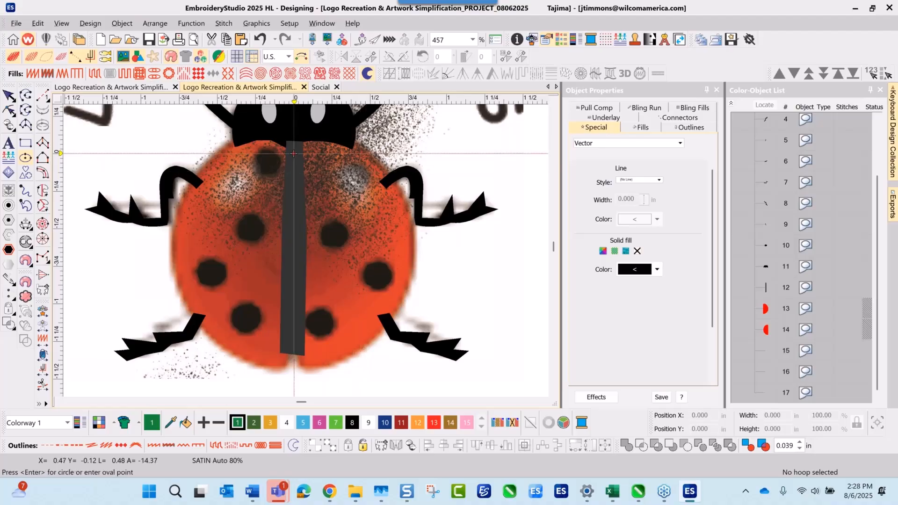
pyautogui.press('Return')
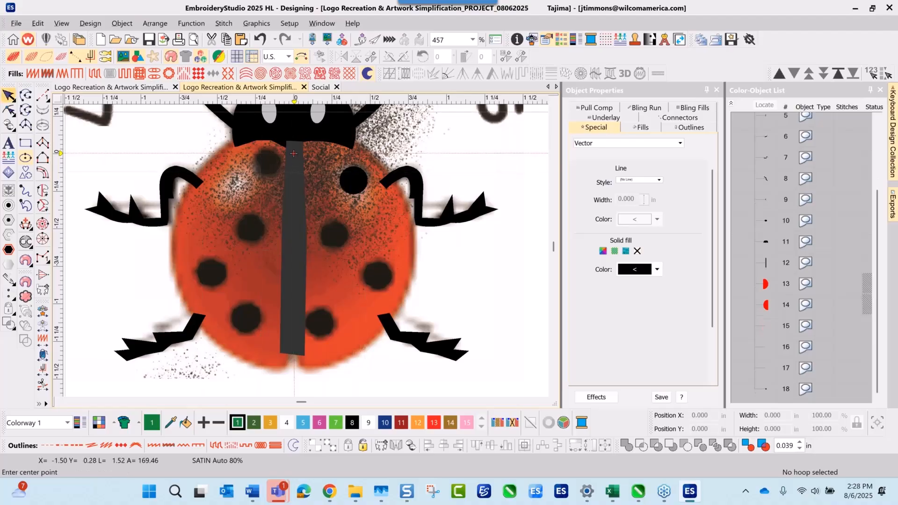
pyautogui.press('Escape')
# Step: Duplicate the black circle onto the seven remaining spots of both shell halves
pyautogui.click(354, 187)
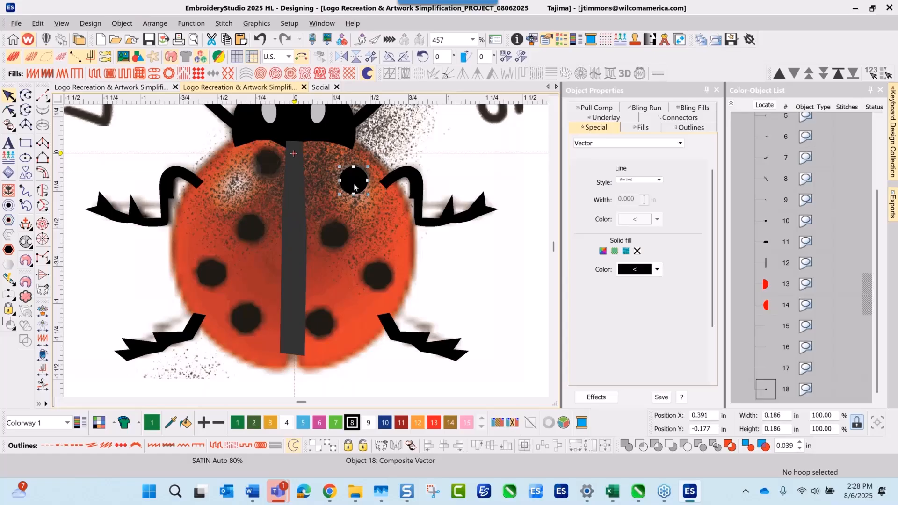
pyautogui.moveTo(354, 184)
pyautogui.mouseDown()
pyautogui.moveTo(337, 238)
pyautogui.moveTo(381, 281)
pyautogui.moveTo(330, 332)
pyautogui.moveTo(331, 324)
pyautogui.mouseUp()
pyautogui.moveTo(250, 312)
pyautogui.mouseDown()
pyautogui.moveTo(250, 320)
pyautogui.moveTo(214, 285)
pyautogui.moveTo(219, 277)
pyautogui.mouseUp()
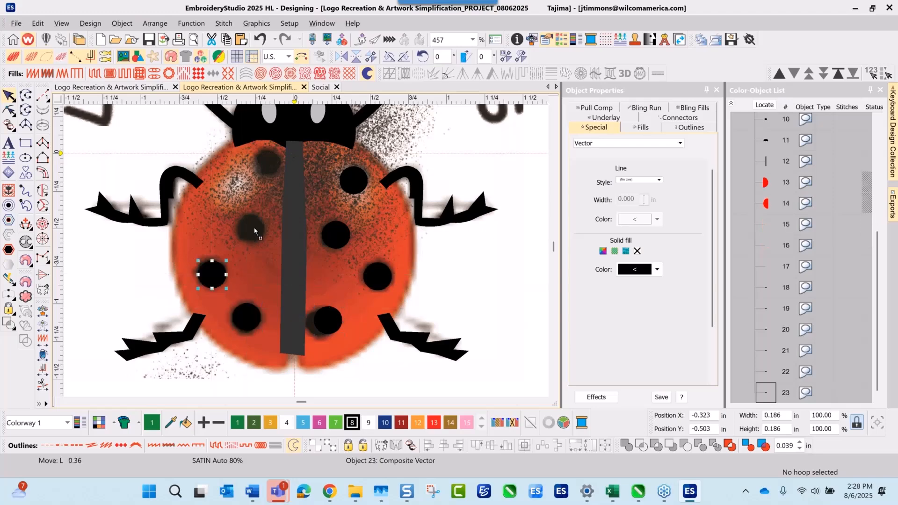
pyautogui.moveTo(250, 229); pyautogui.dragTo(263, 162)
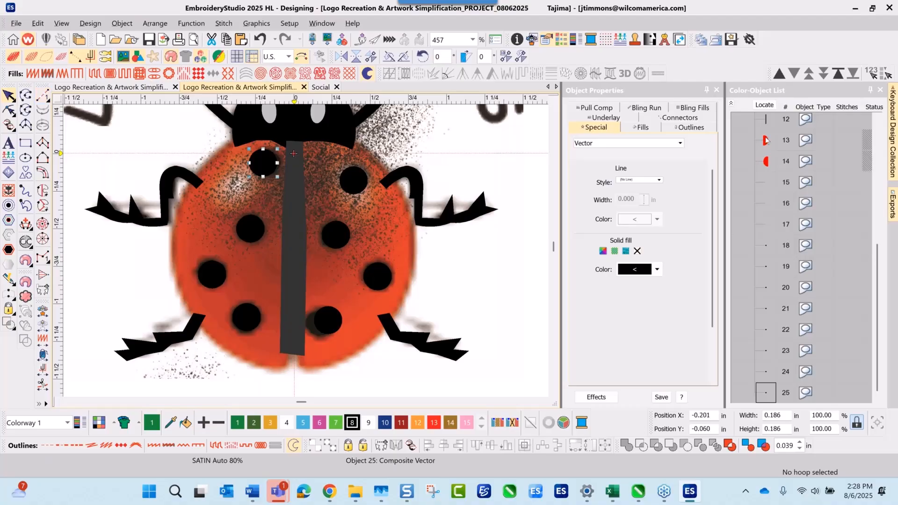
# Step: Unhide both red shell halves so they sit beneath the black spots, and clear the selection
pyautogui.click(765, 140)
pyautogui.rightClick(766, 138)
pyautogui.click(811, 337)
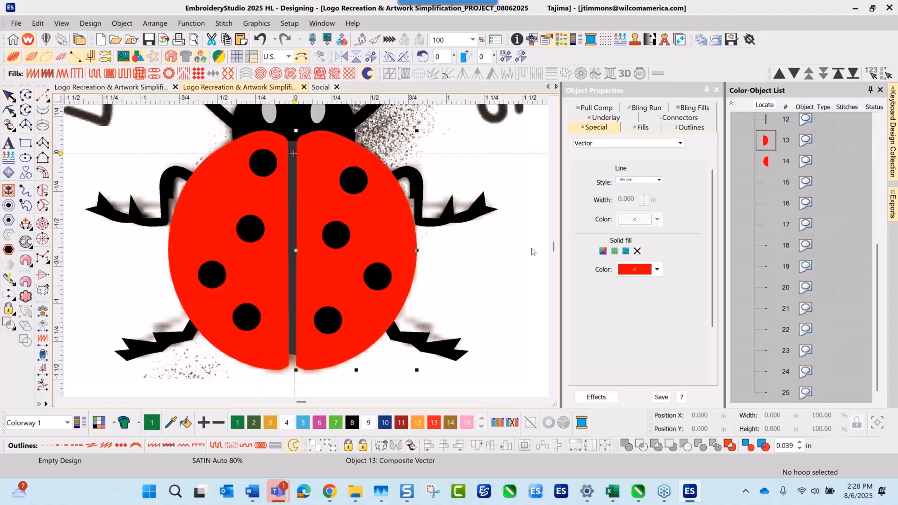
pyautogui.scroll(-2, 447, 214)
pyautogui.click(447, 215)
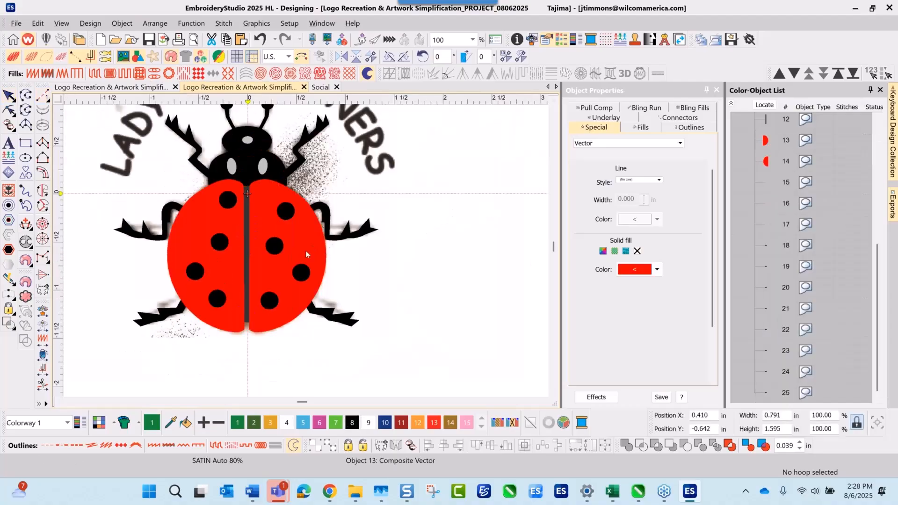
pyautogui.scroll(-1, 307, 254)
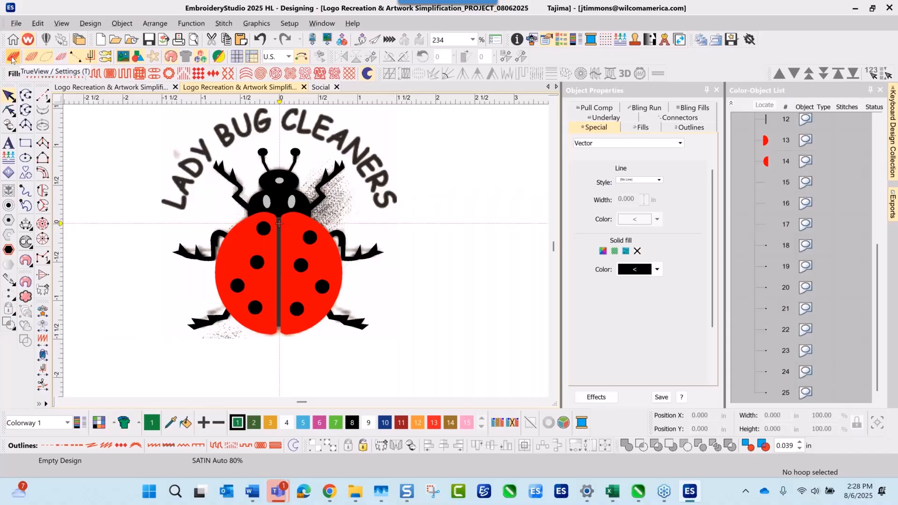
# Step: Hide the background bitmap to leave only the vector ladybug, and save the design
pyautogui.click(123, 57)
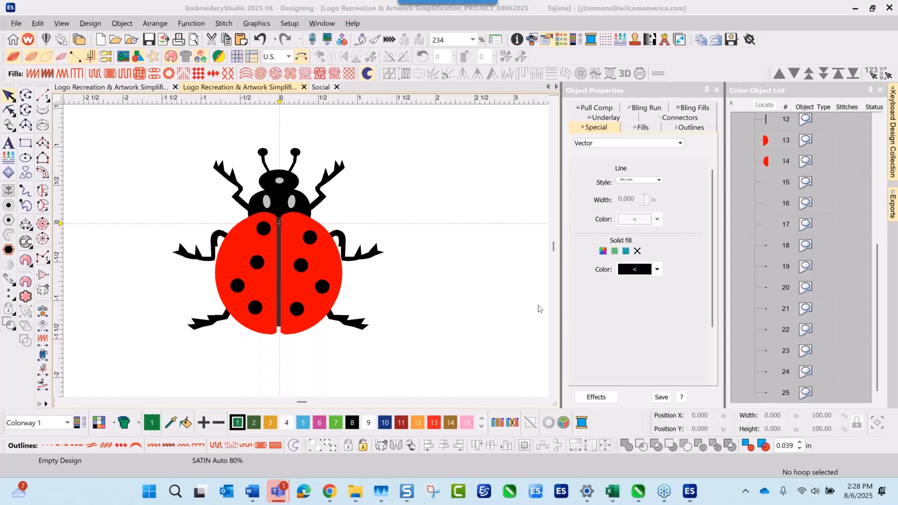
pyautogui.click(150, 40)
# Step: Give the right red shell half a solid outline in black
pyautogui.scroll(2, 306, 252)
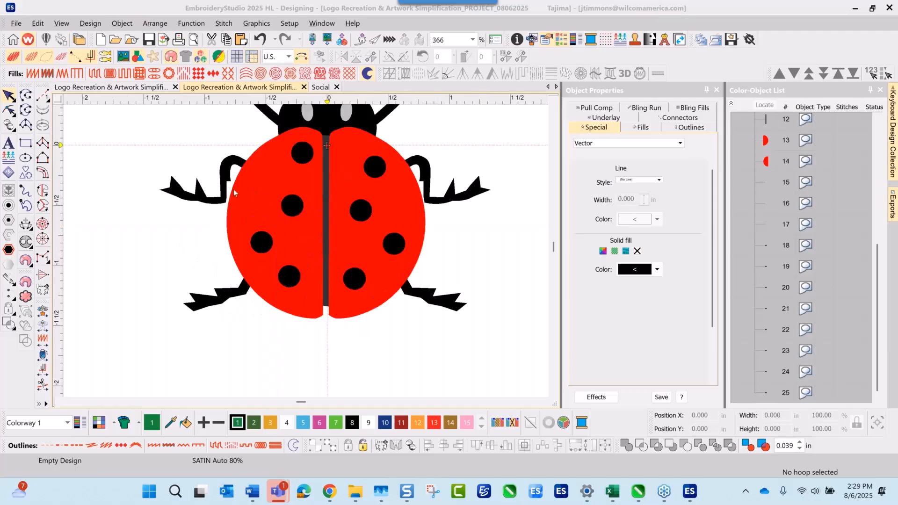
pyautogui.scroll(1, 306, 250)
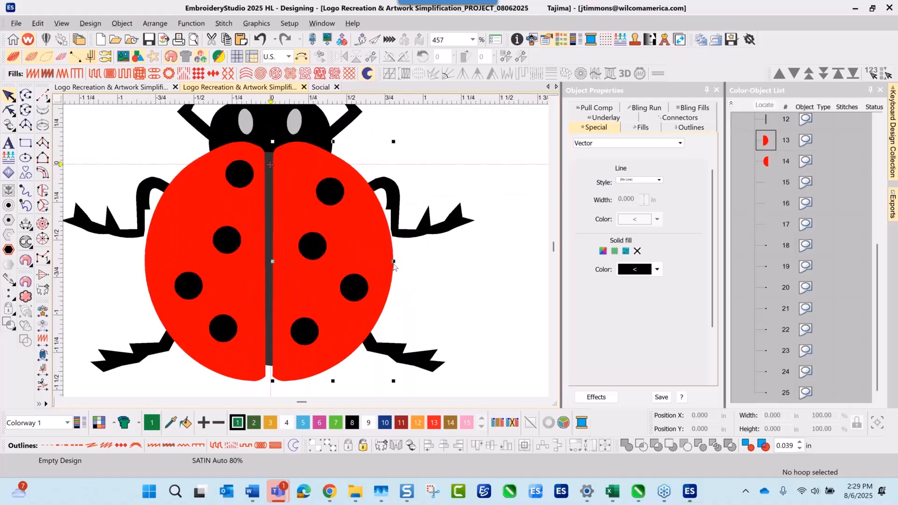
pyautogui.click(393, 267)
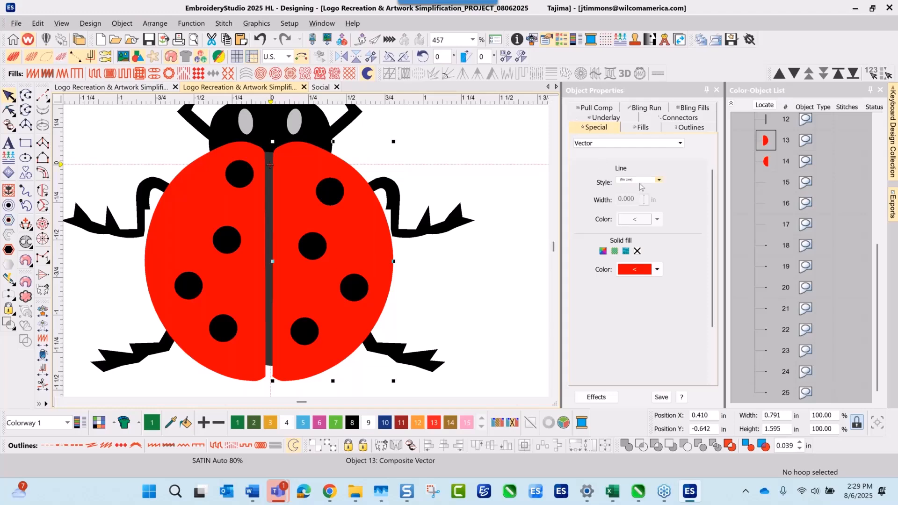
pyautogui.click(659, 181)
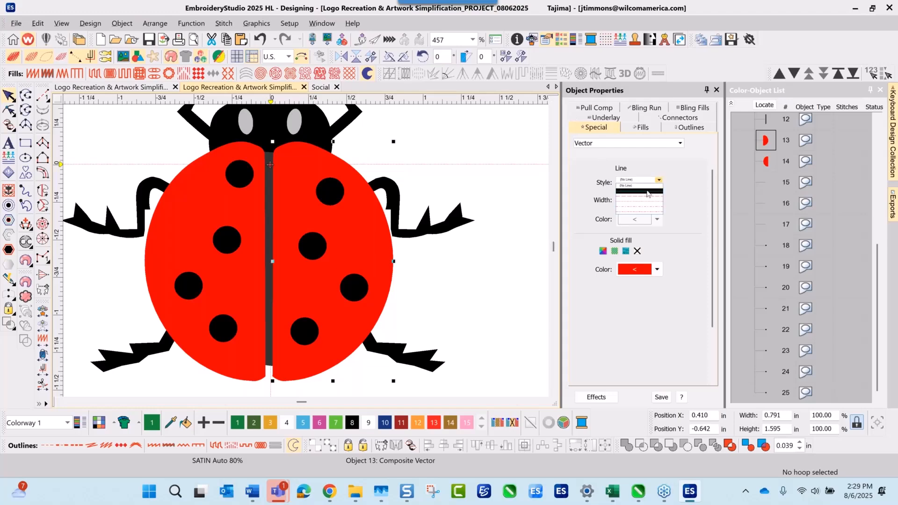
pyautogui.click(648, 192)
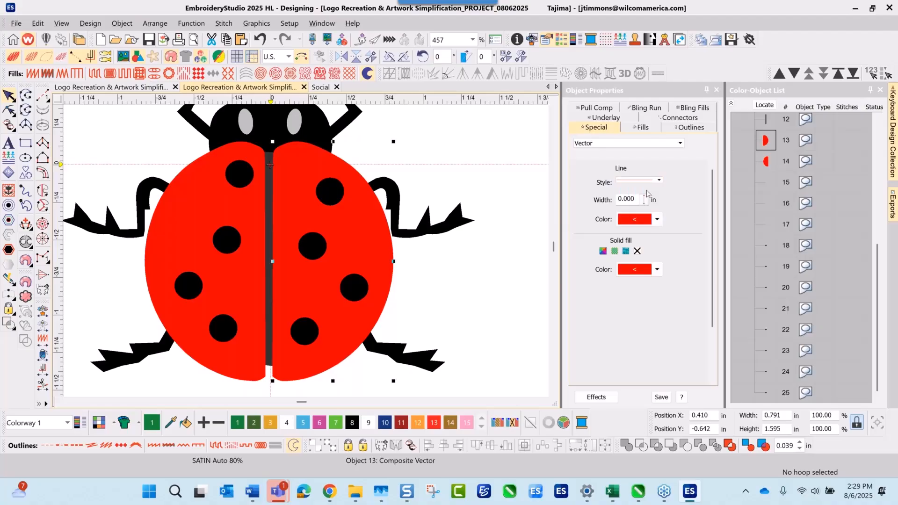
pyautogui.click(657, 219)
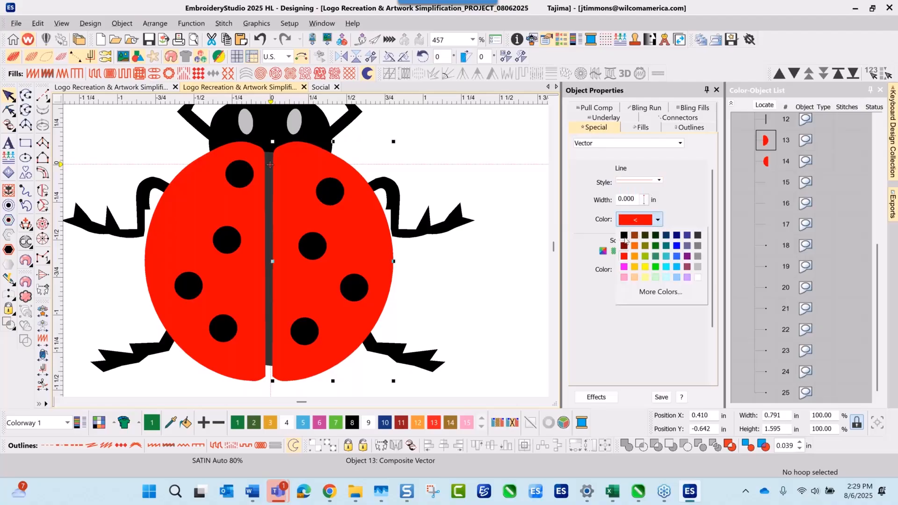
pyautogui.click(623, 236)
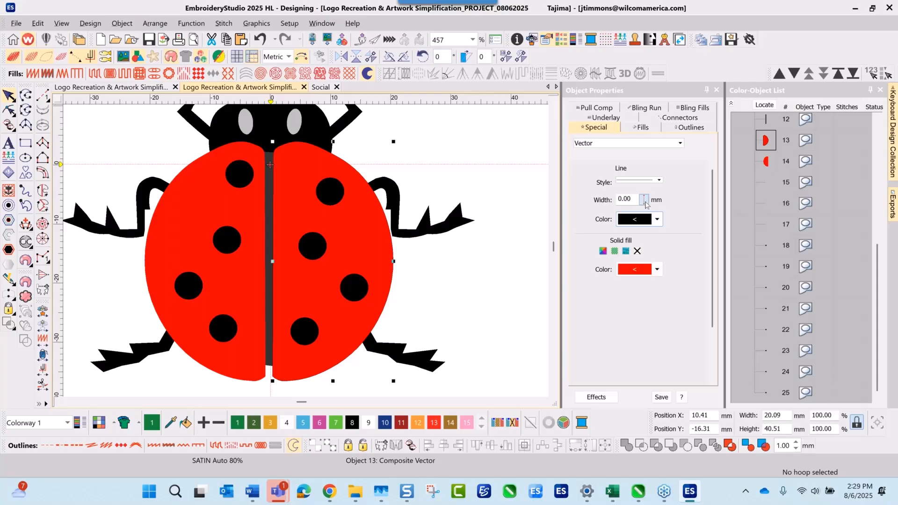
# Step: With units in metric, set the right shell half's outline width to 0.42 mm
pyautogui.click(645, 202)
pyautogui.click(645, 202)
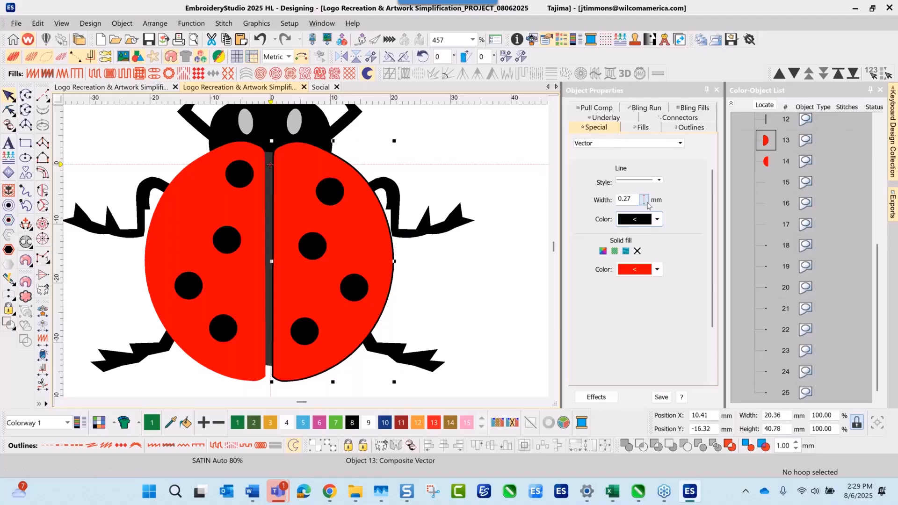
pyautogui.moveTo(644, 199); pyautogui.dragTo(596, 239)
pyautogui.scroll(-2, 281, 270)
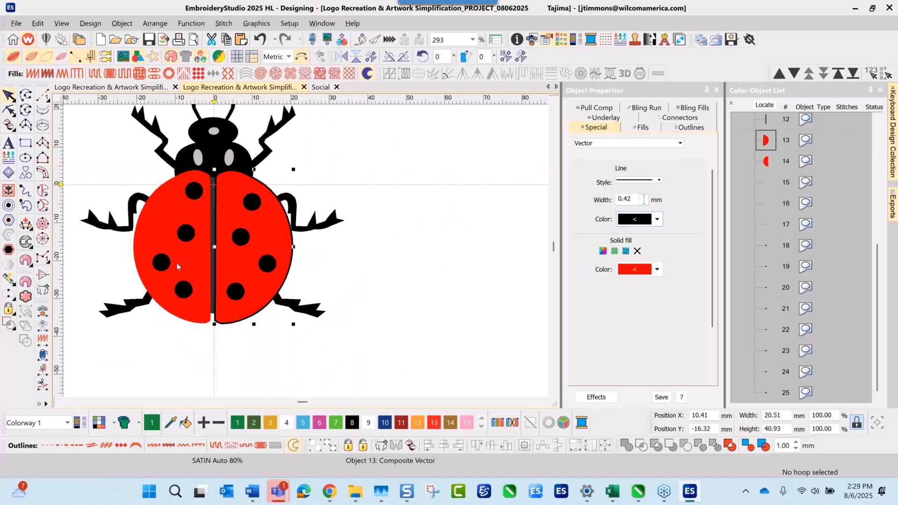
pyautogui.scroll(1, 307, 251)
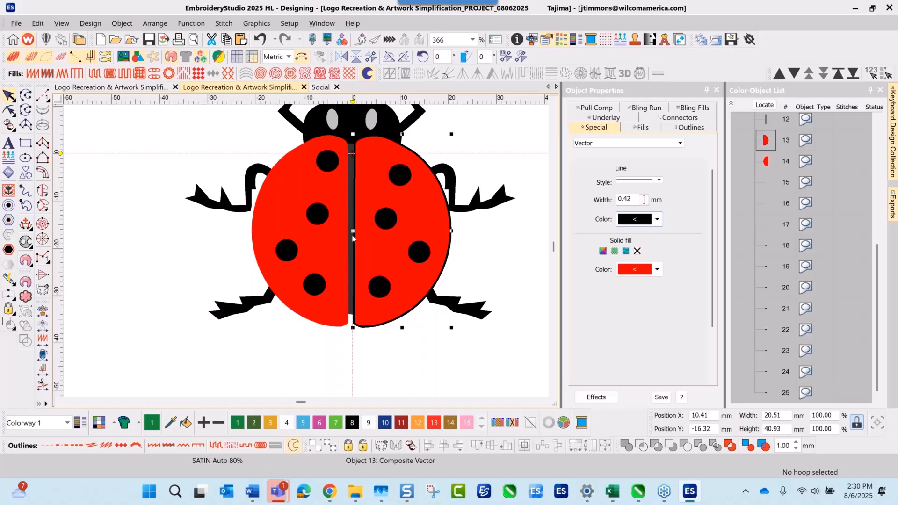
pyautogui.scroll(-1, 229, 270)
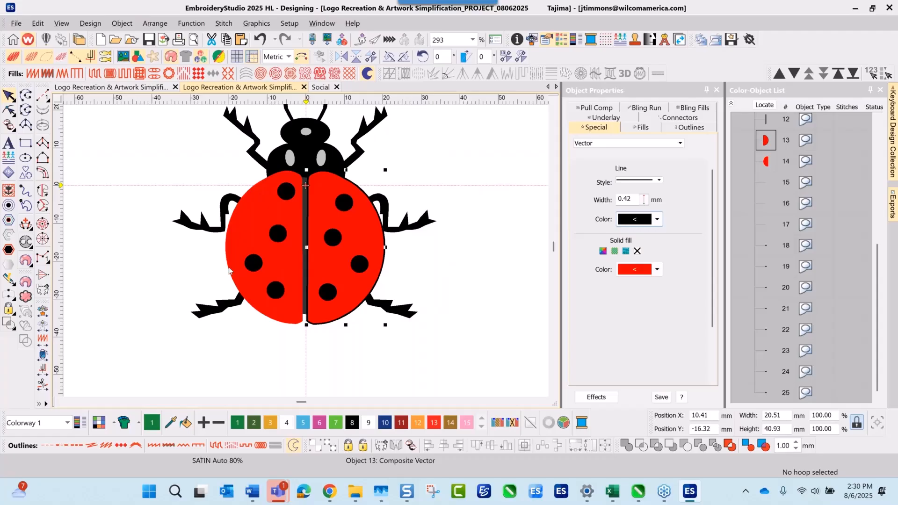
# Step: Give the left red shell half a solid black outline 0.42 mm wide, and save the design
pyautogui.click(229, 270)
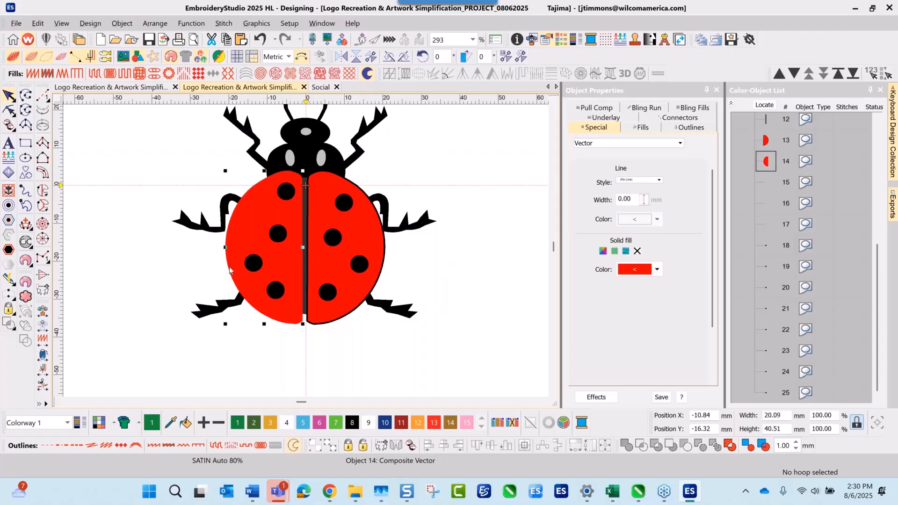
pyautogui.click(658, 180)
pyautogui.click(648, 192)
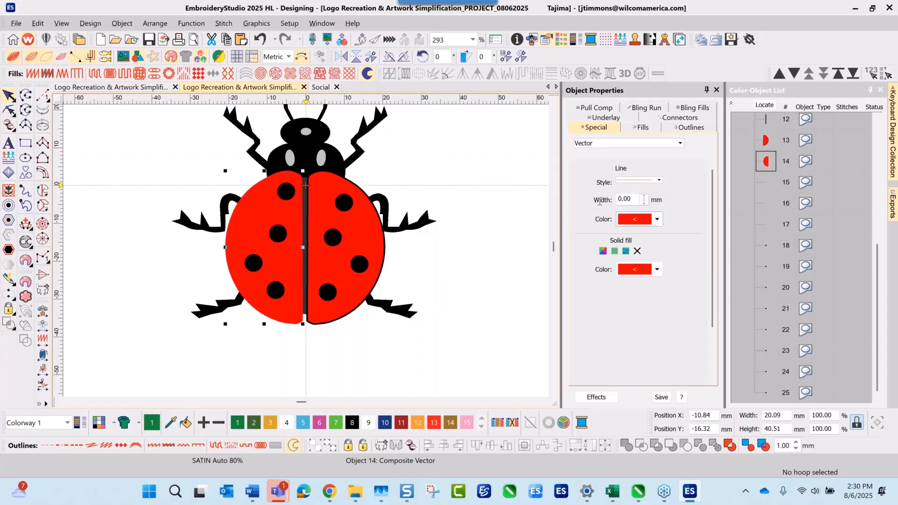
pyautogui.moveTo(632, 199); pyautogui.dragTo(538, 202)
pyautogui.write('.42')
pyautogui.press('Return')
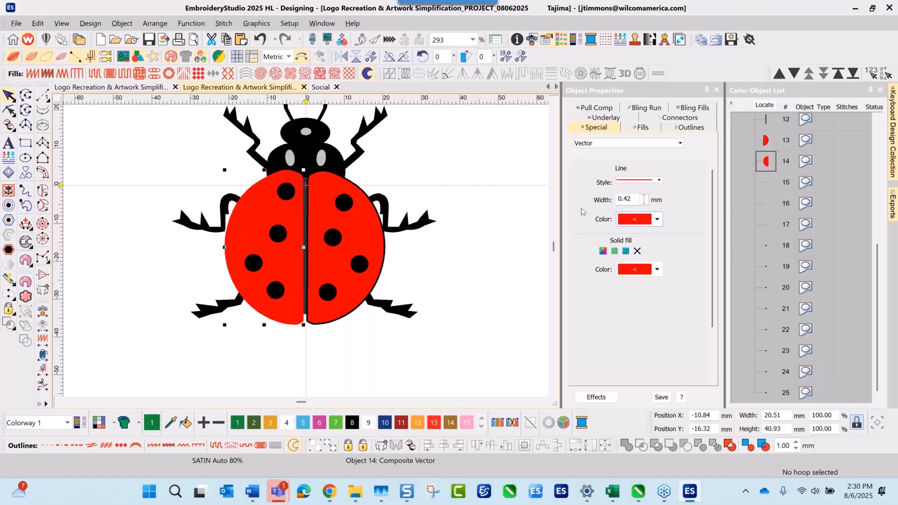
pyautogui.click(657, 219)
pyautogui.click(623, 235)
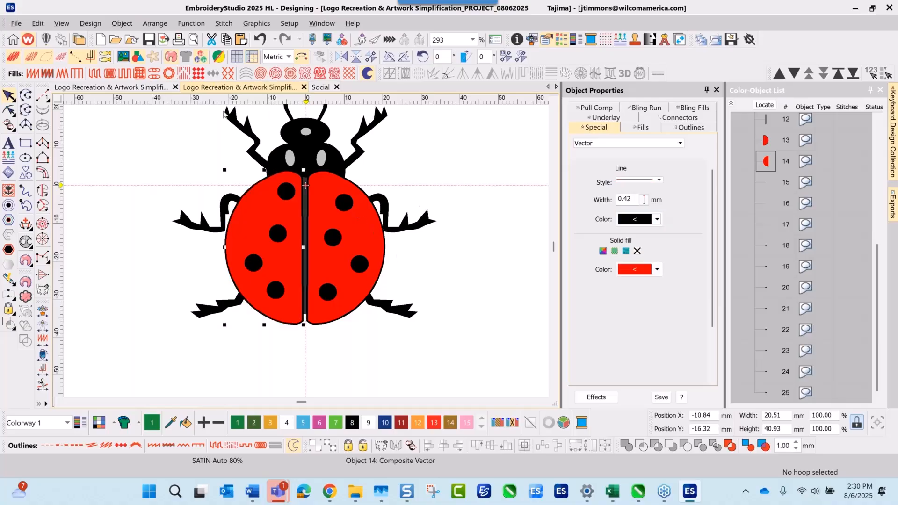
pyautogui.click(150, 41)
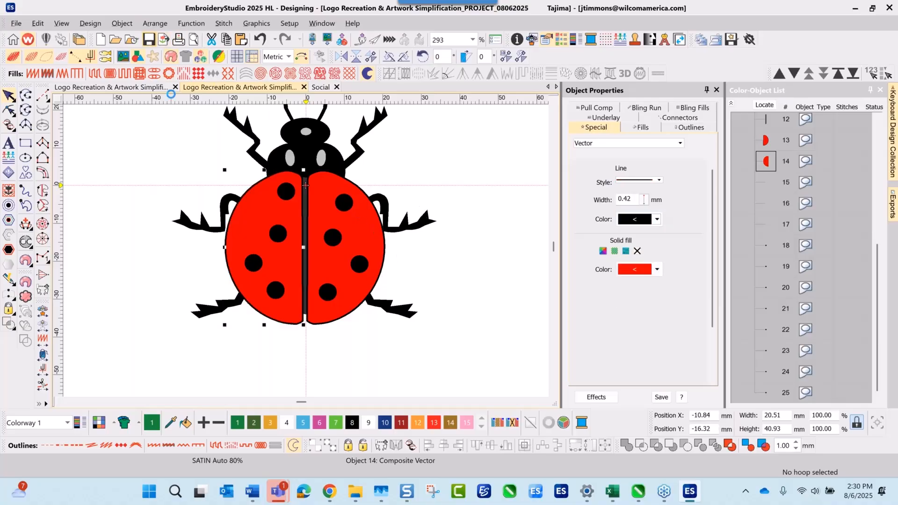
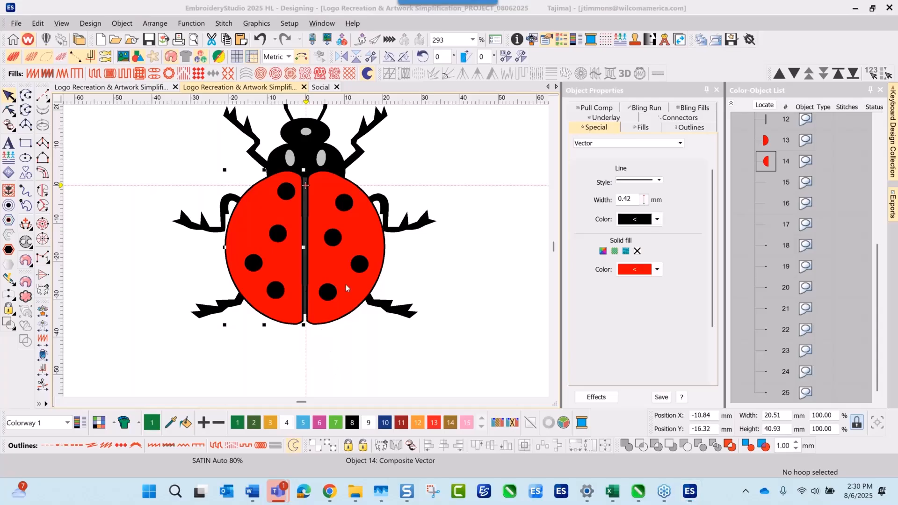
pyautogui.click(172, 153)
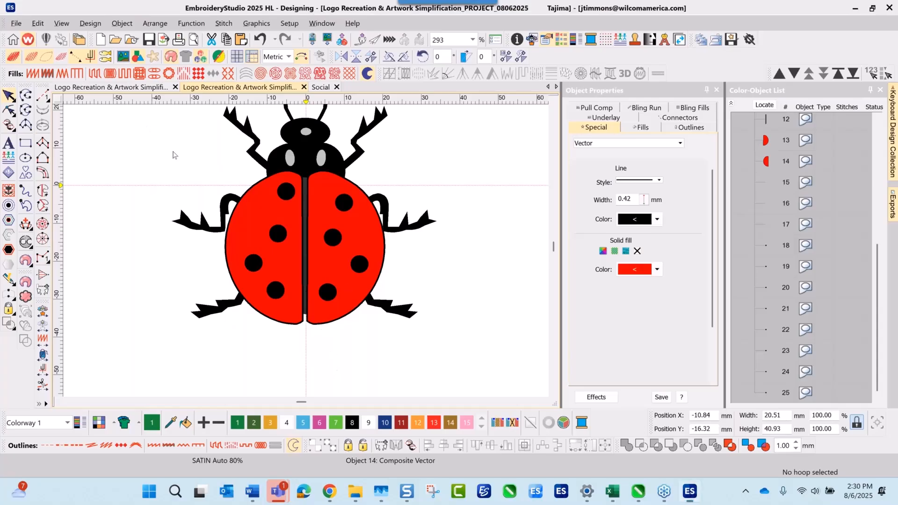
# Step: Show the background bitmap again and bring the arched "BUG CLEANERS" lettering into close view
pyautogui.scroll(-1, 232, 238)
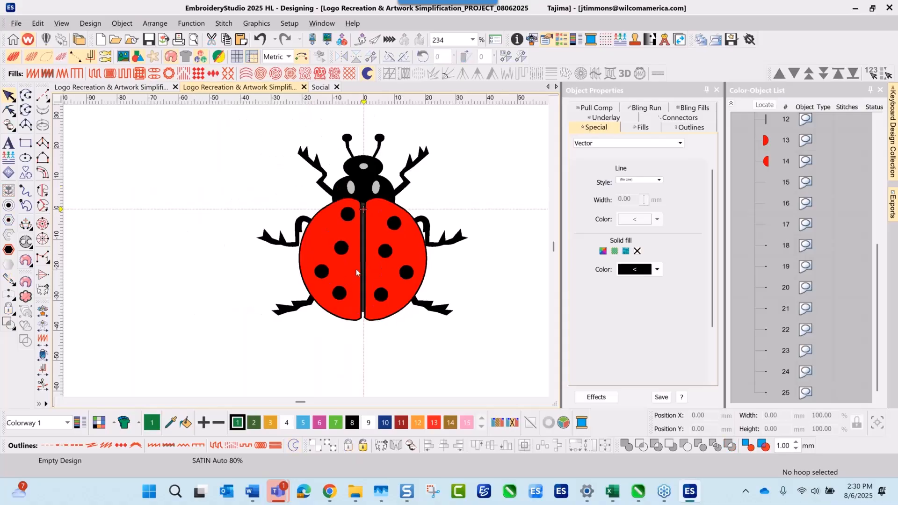
pyautogui.click(125, 57)
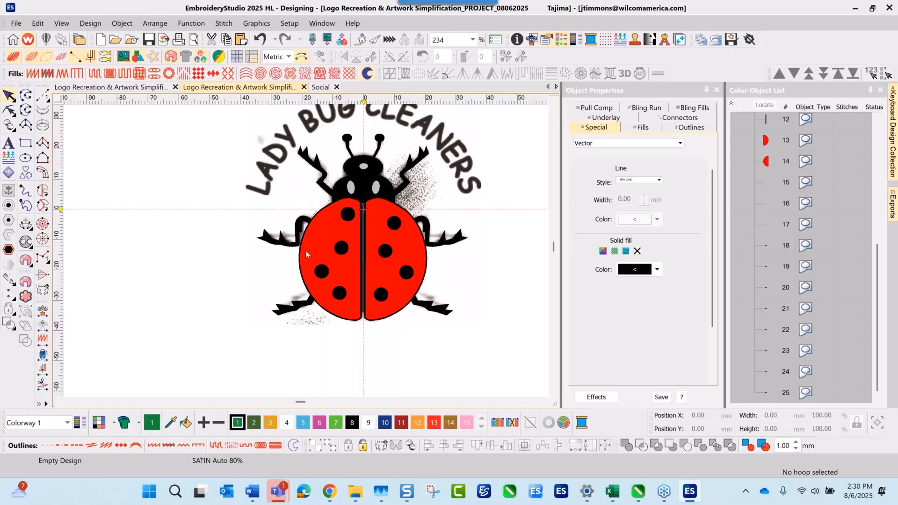
pyautogui.scroll(-2, 305, 251)
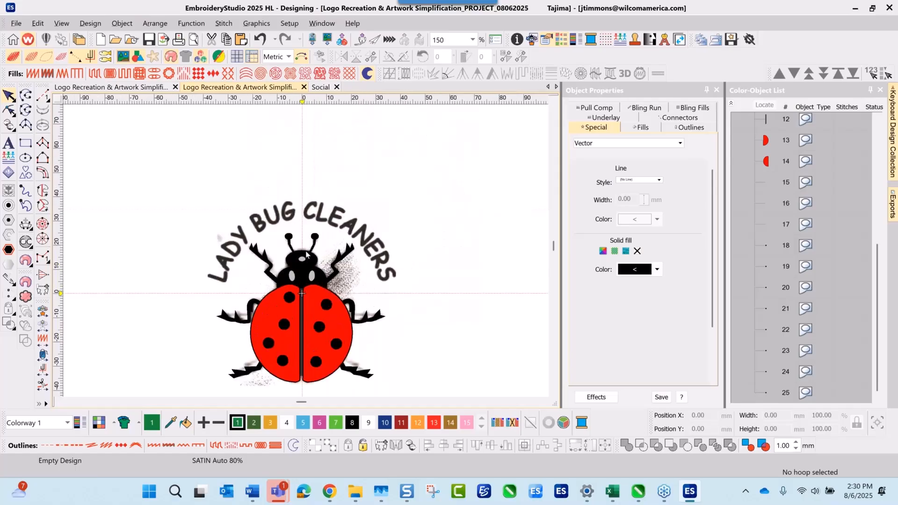
pyautogui.scroll(3, 306, 254)
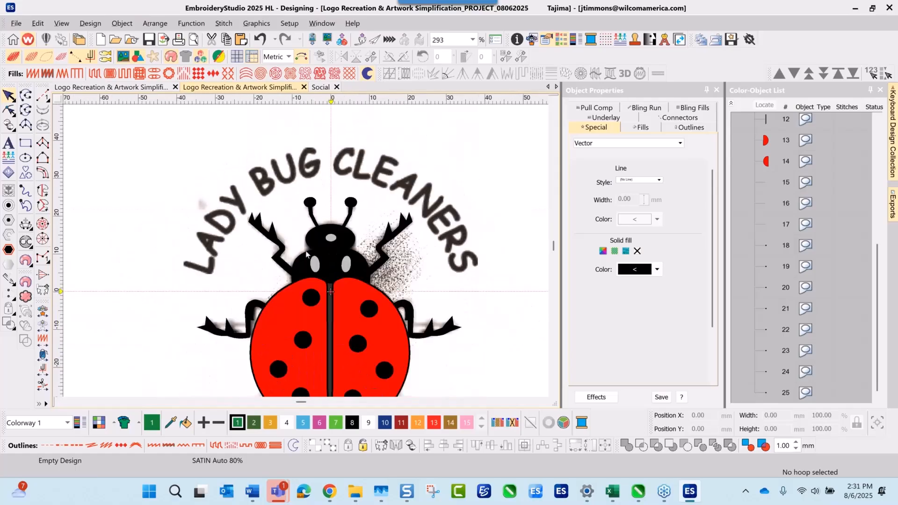
pyautogui.scroll(2, 306, 254)
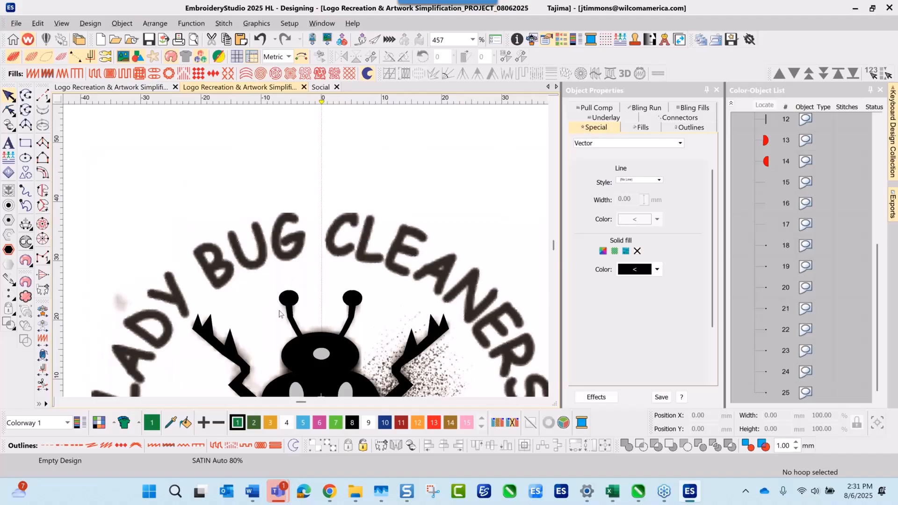
pyautogui.scroll(4, 308, 255)
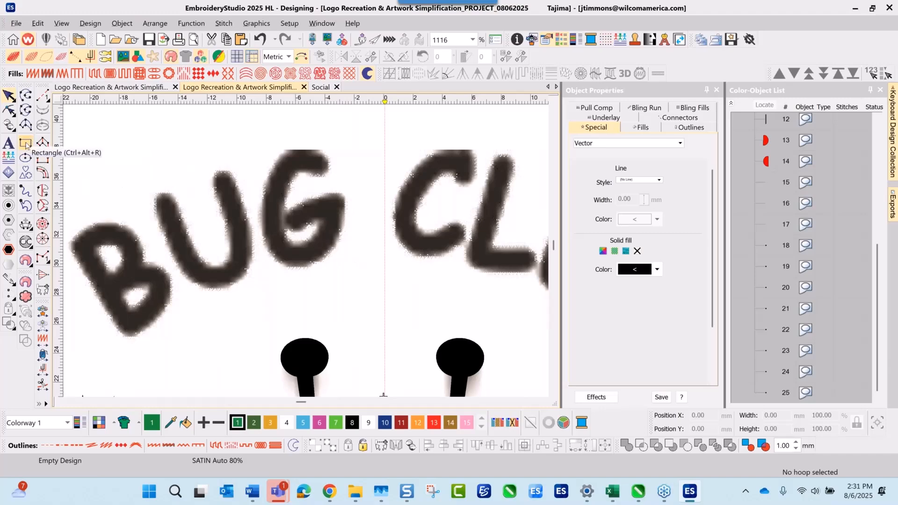
# Step: Start digitizing a closed shape as a vector fill with no outline and a lime-green solid fill color
pyautogui.click(25, 110)
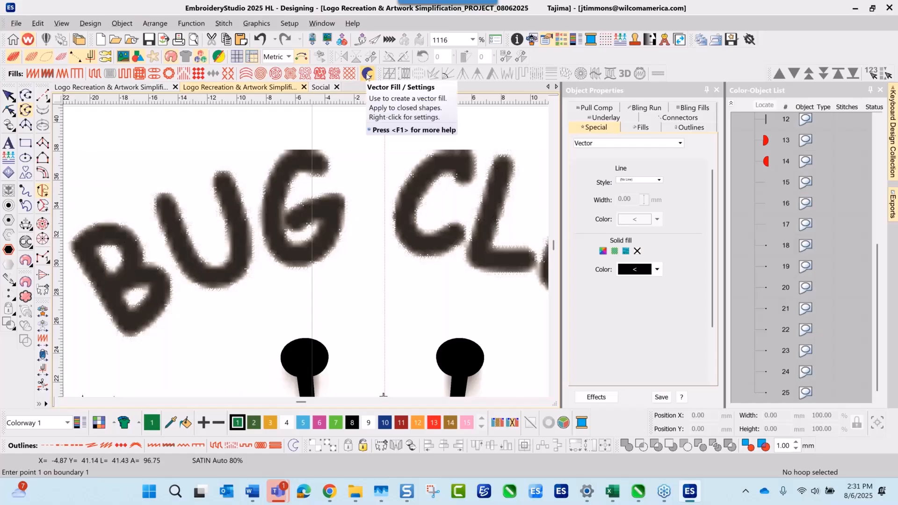
pyautogui.click(367, 74)
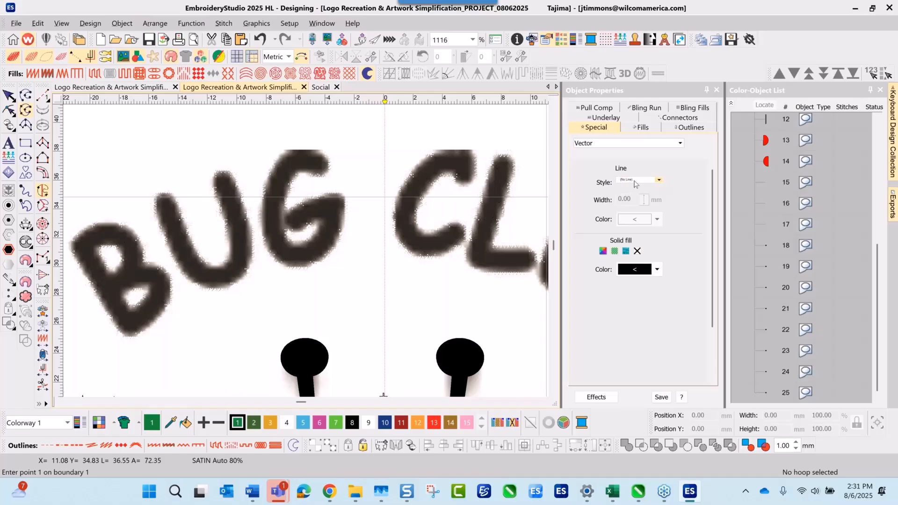
pyautogui.click(658, 181)
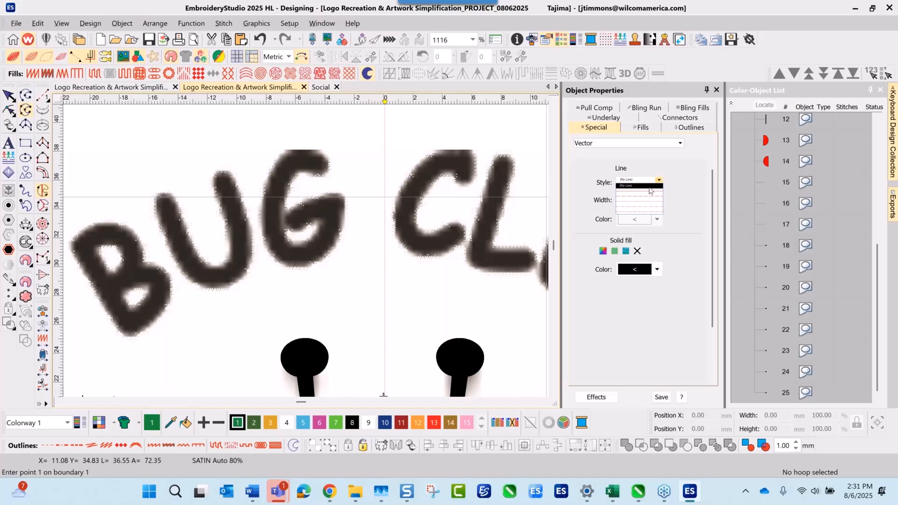
pyautogui.click(649, 186)
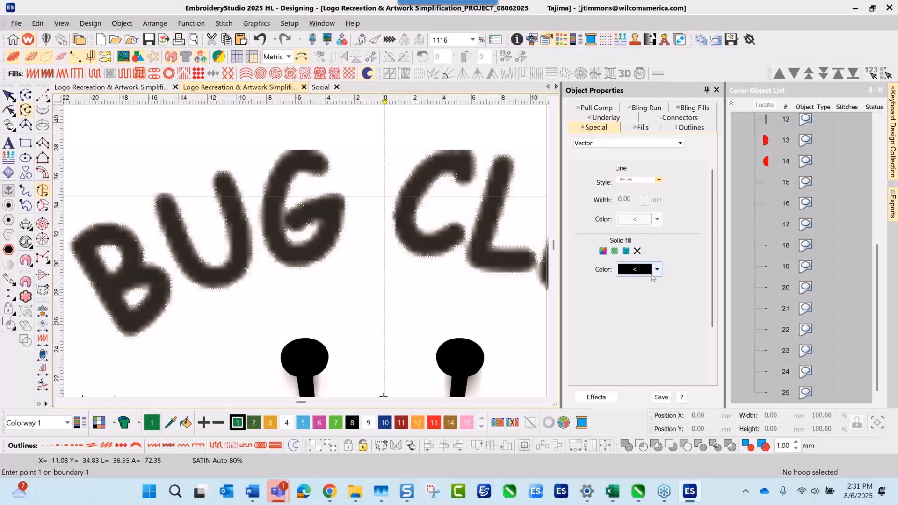
pyautogui.click(658, 271)
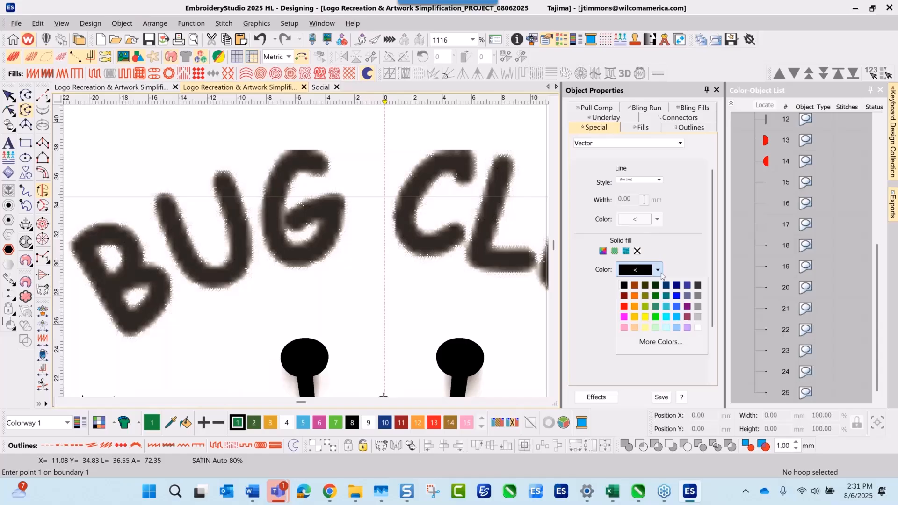
pyautogui.click(645, 310)
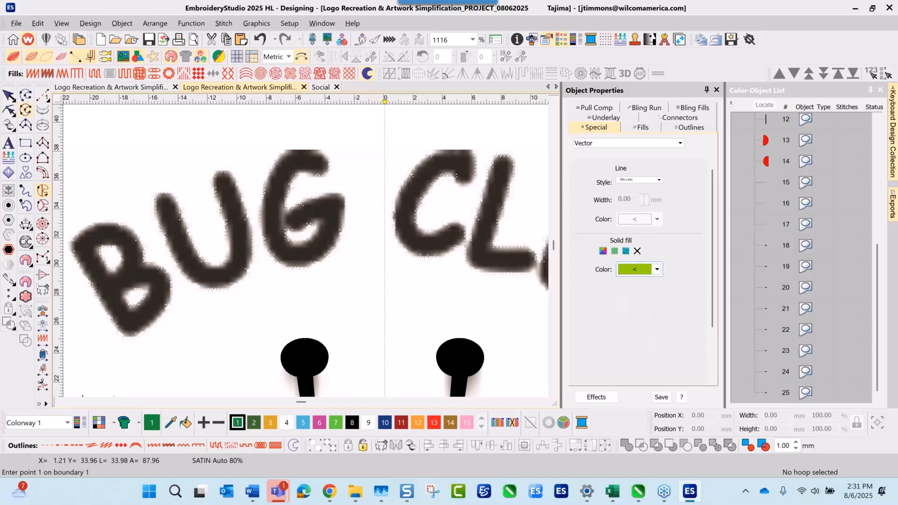
# Step: Trace the G of "BUG" as one closed vector shape, following its outer and inner edges with mostly curve points
pyautogui.scroll(1, 363, 246)
pyautogui.scroll(-3, 327, 252)
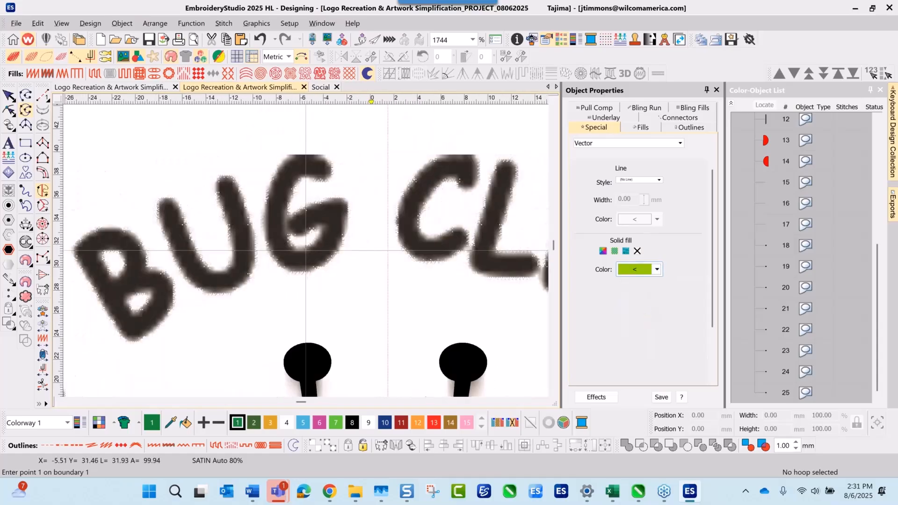
pyautogui.scroll(-3, 330, 393)
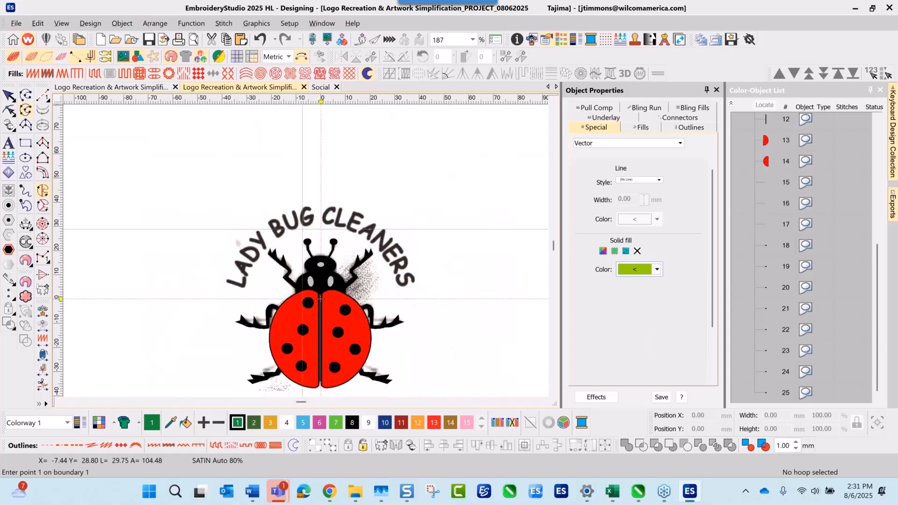
pyautogui.scroll(3, 313, 255)
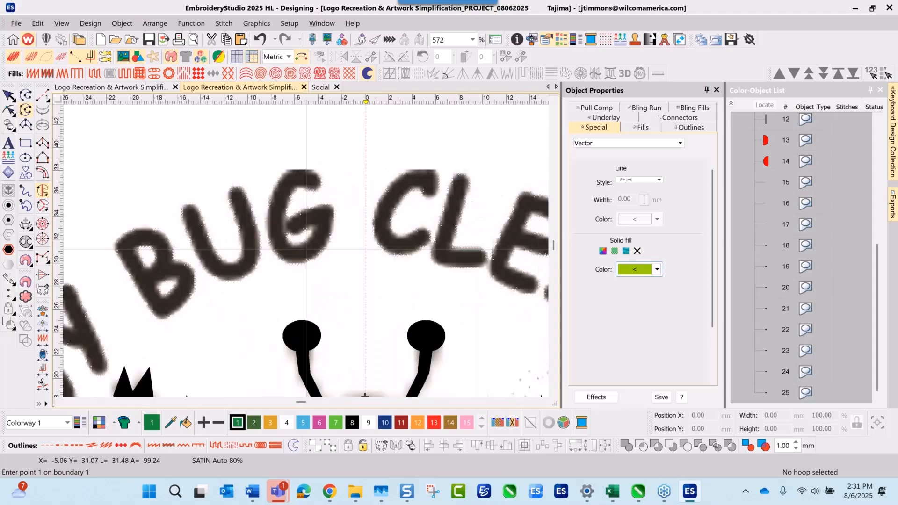
pyautogui.scroll(1, 310, 245)
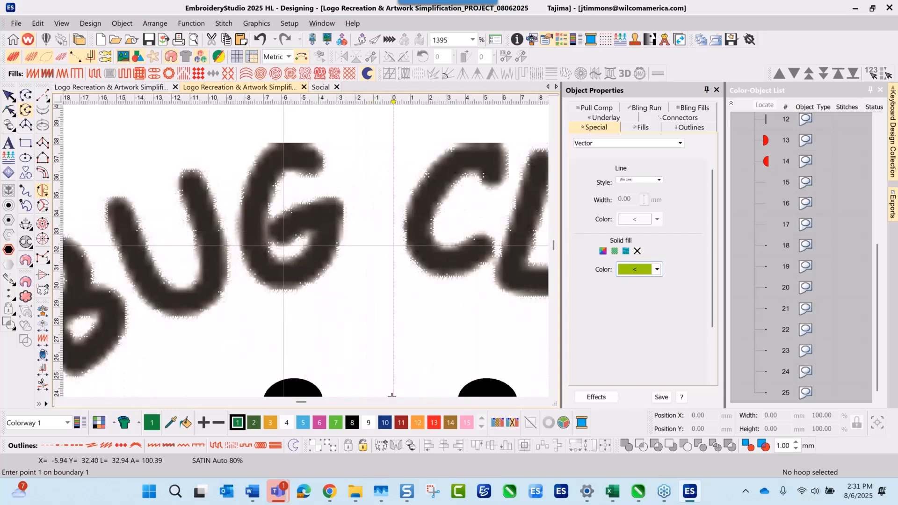
pyautogui.click(282, 245)
pyautogui.rightClick(279, 242)
pyautogui.rightClick(274, 233)
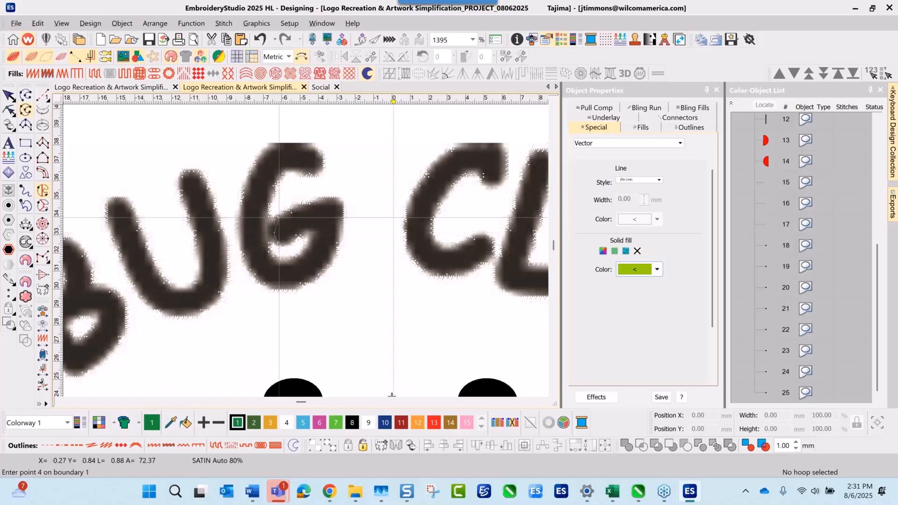
pyautogui.rightClick(279, 220)
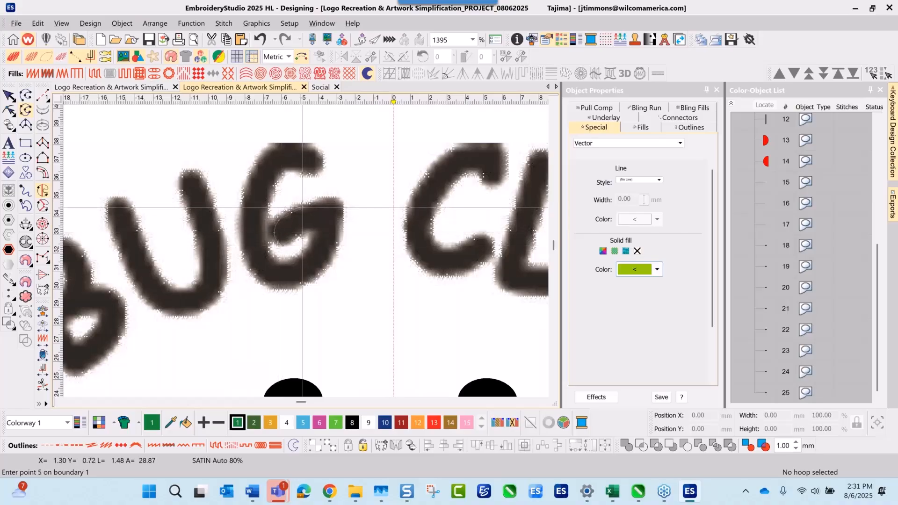
pyautogui.rightClick(303, 207)
pyautogui.rightClick(323, 200)
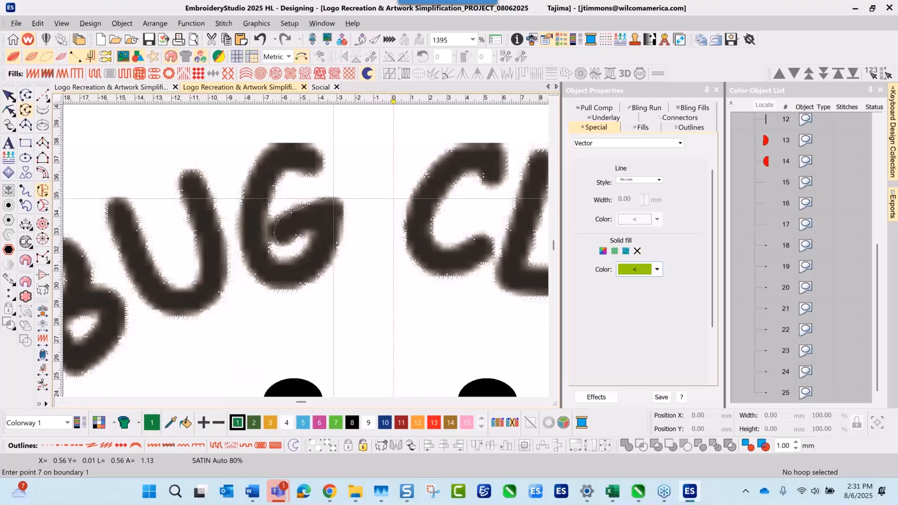
pyautogui.rightClick(334, 199)
pyautogui.rightClick(342, 206)
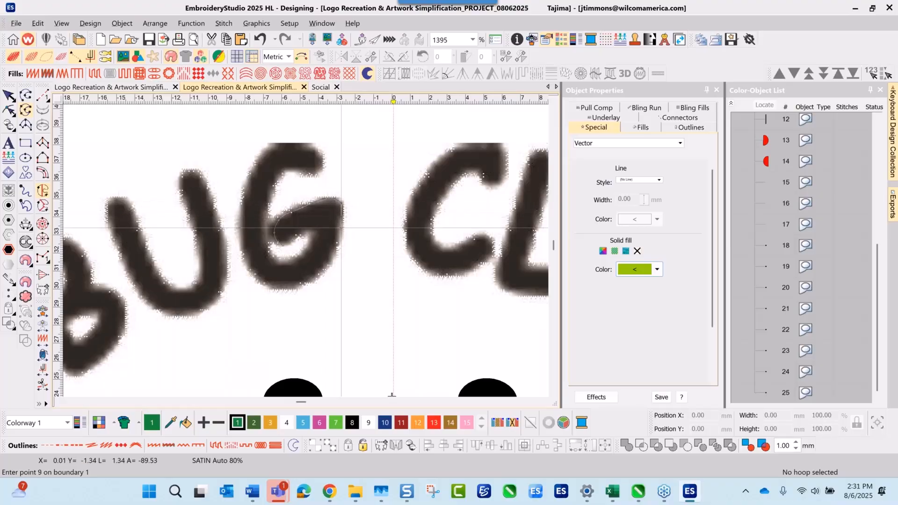
pyautogui.rightClick(342, 228)
pyautogui.rightClick(331, 263)
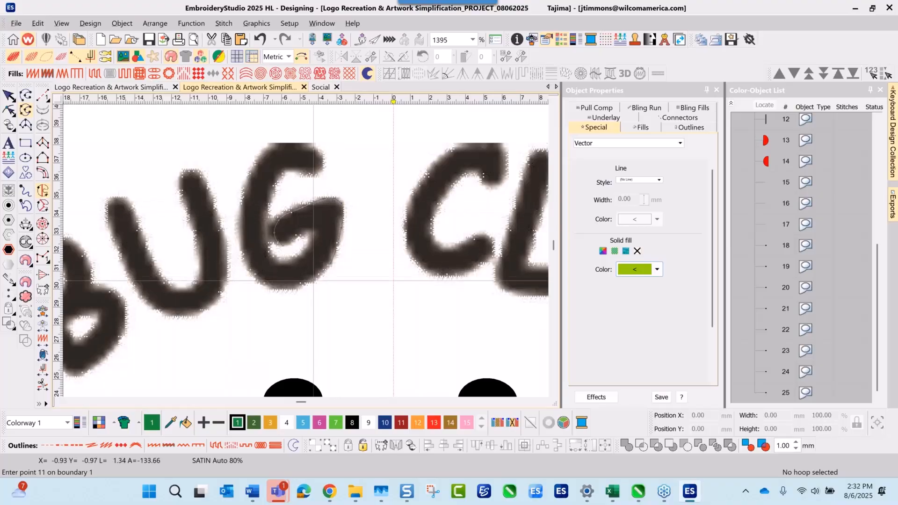
pyautogui.rightClick(303, 287)
pyautogui.rightClick(285, 290)
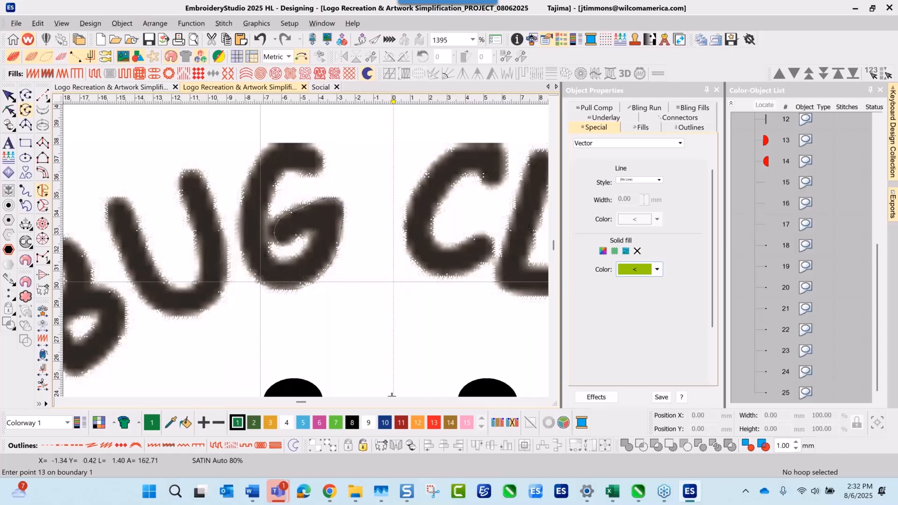
pyautogui.rightClick(260, 282)
pyautogui.rightClick(243, 259)
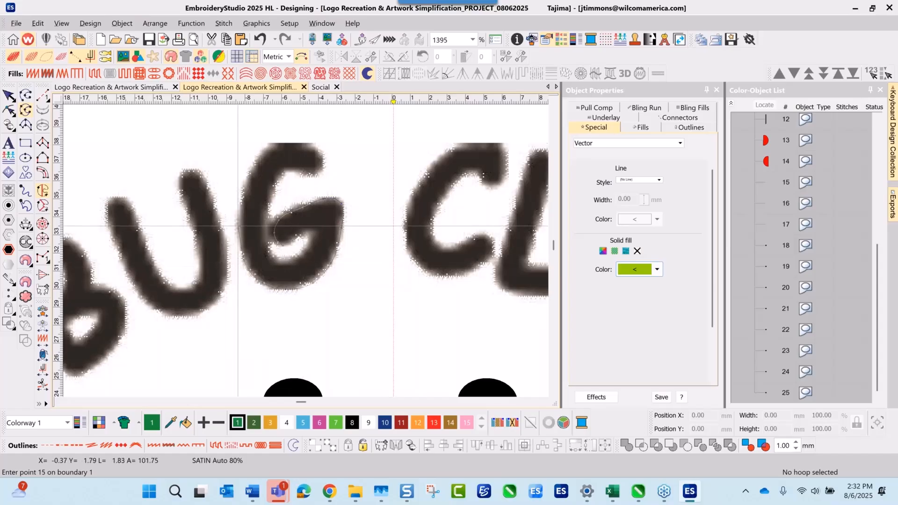
pyautogui.rightClick(240, 223)
pyautogui.rightClick(243, 195)
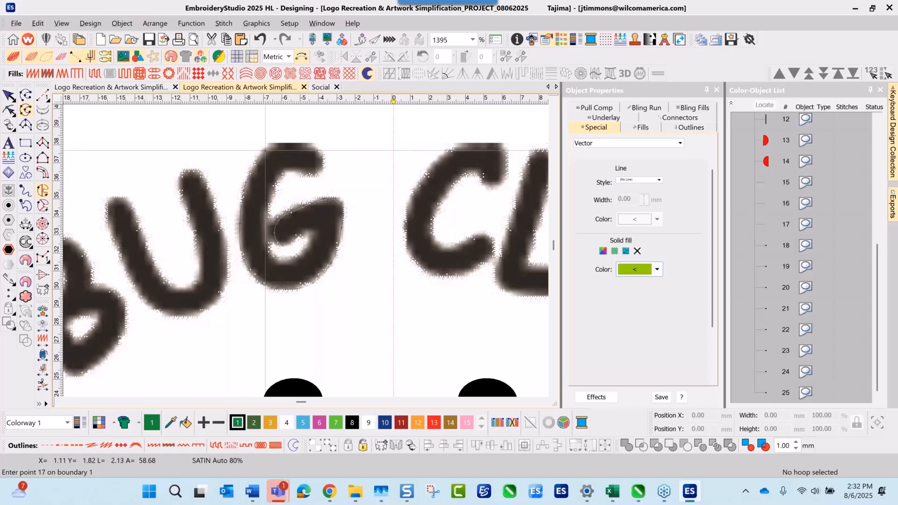
pyautogui.rightClick(255, 158)
pyautogui.rightClick(272, 144)
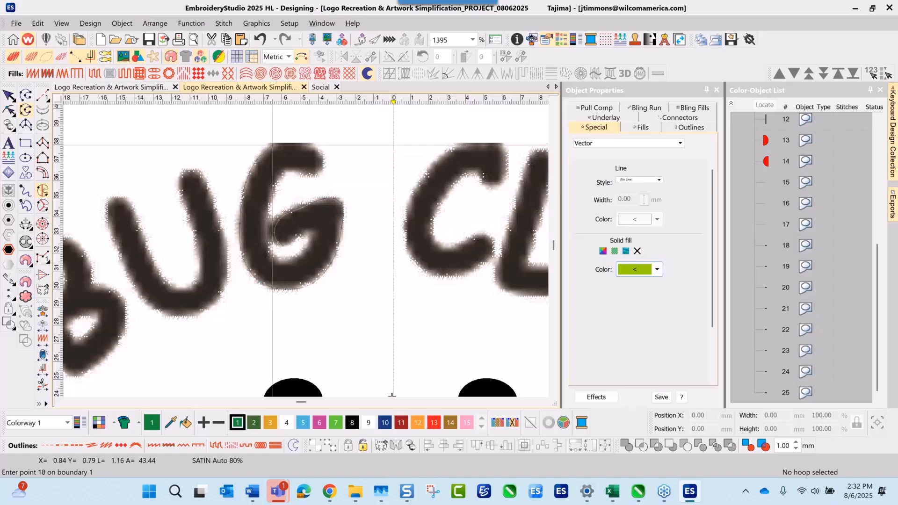
pyautogui.rightClick(296, 141)
pyautogui.rightClick(312, 146)
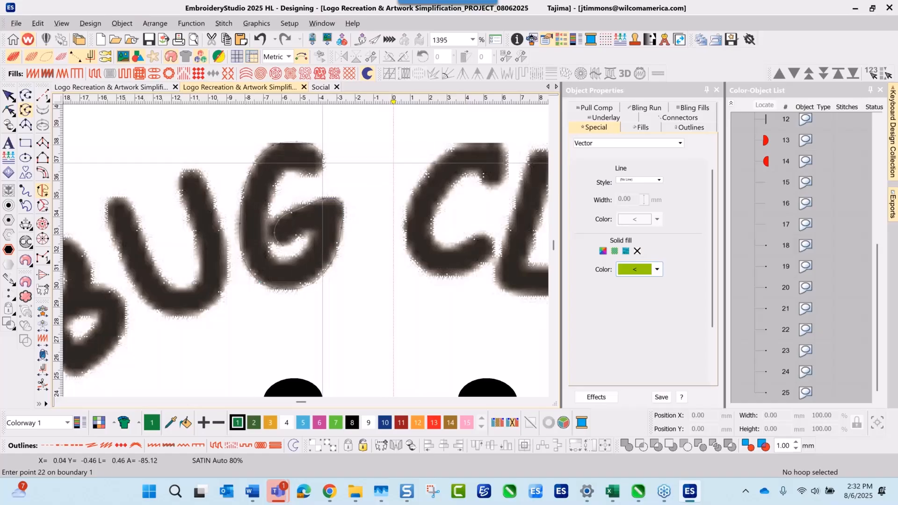
pyautogui.rightClick(323, 168)
pyautogui.rightClick(323, 168)
pyautogui.rightClick(318, 176)
pyautogui.rightClick(303, 171)
pyautogui.rightClick(286, 170)
pyautogui.rightClick(280, 174)
pyautogui.rightClick(274, 185)
pyautogui.rightClick(269, 197)
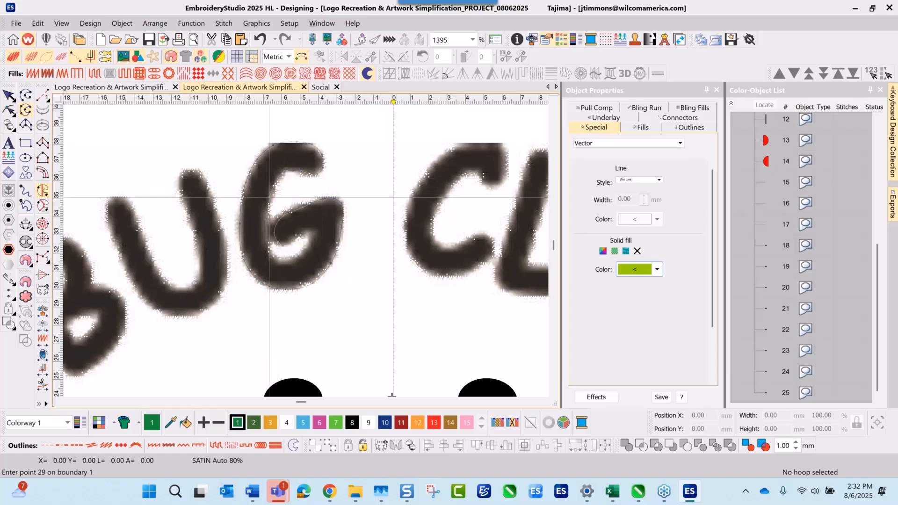
pyautogui.rightClick(263, 227)
pyautogui.rightClick(266, 250)
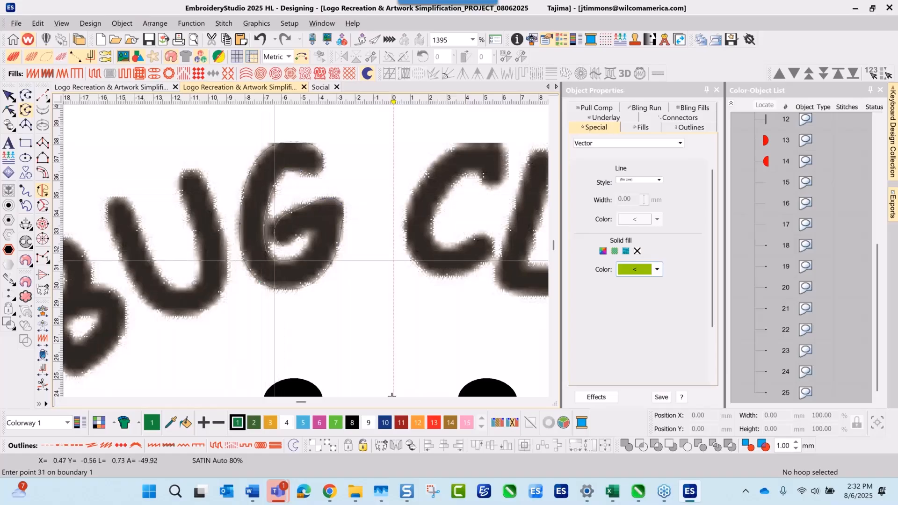
pyautogui.rightClick(286, 263)
pyautogui.rightClick(293, 262)
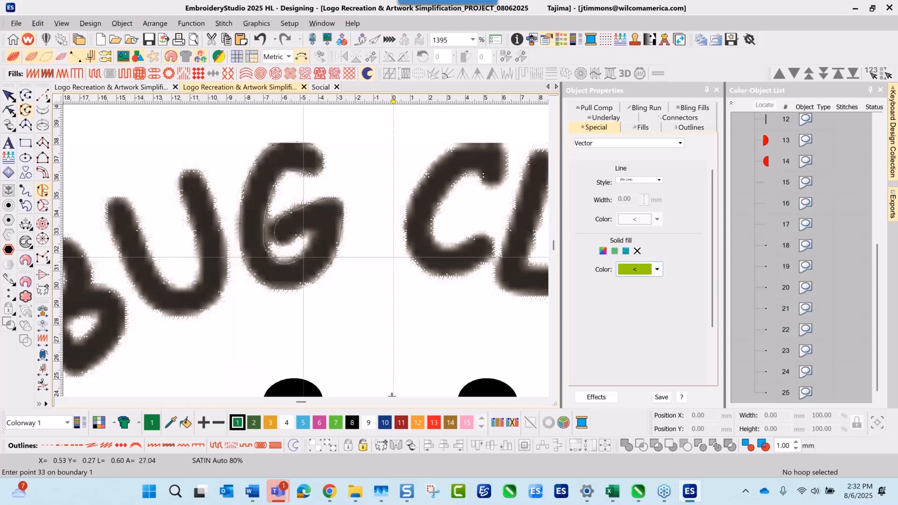
pyautogui.rightClick(307, 252)
pyautogui.rightClick(312, 238)
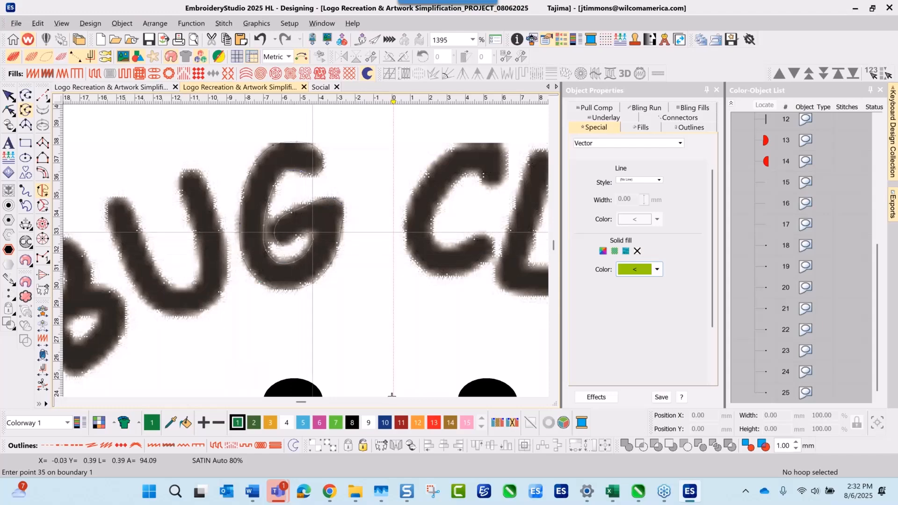
pyautogui.click(313, 228)
pyautogui.rightClick(299, 235)
pyautogui.rightClick(294, 241)
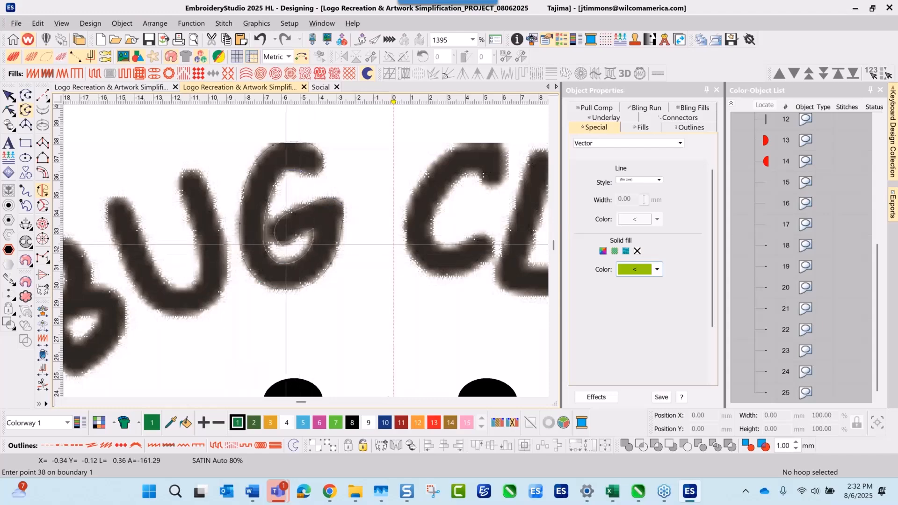
pyautogui.rightClick(282, 244)
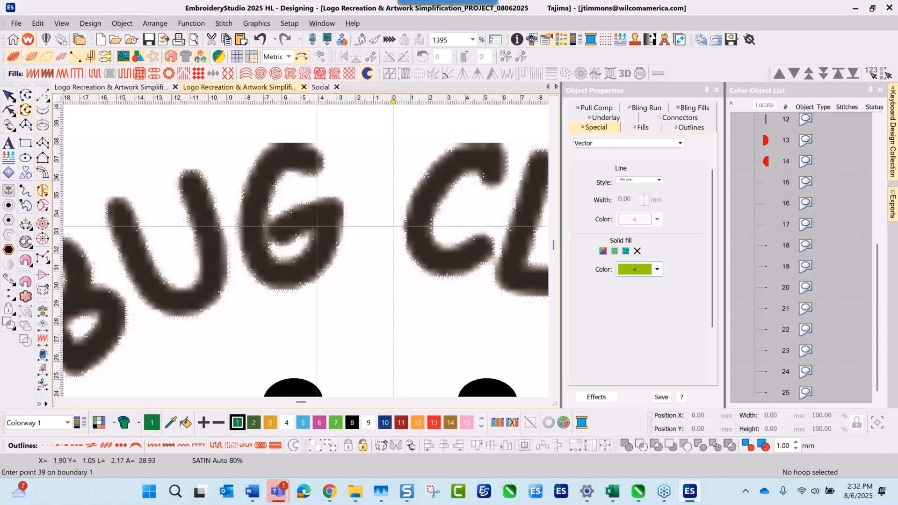
pyautogui.press('Return')
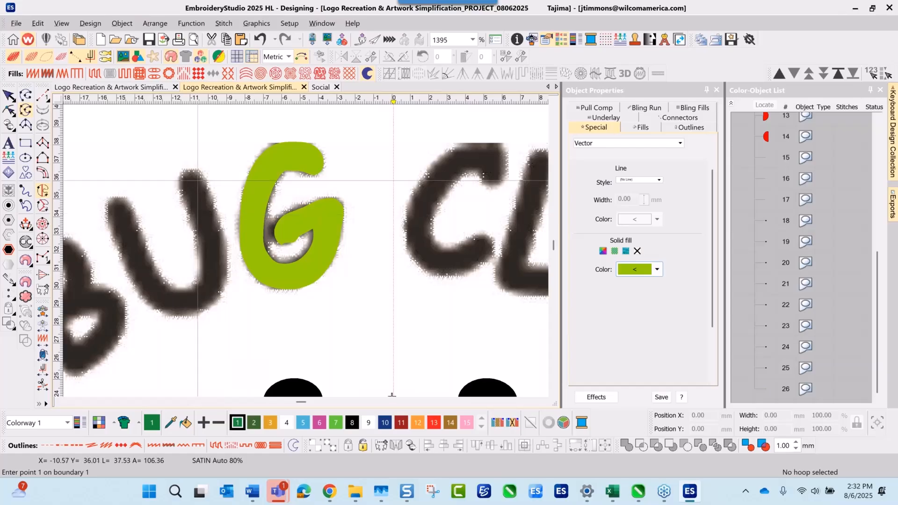
# Step: Trace the U of "BUG" as a closed vector shape, following its inner edge and continuing around the outer edge
pyautogui.click(203, 180)
pyautogui.rightClick(189, 170)
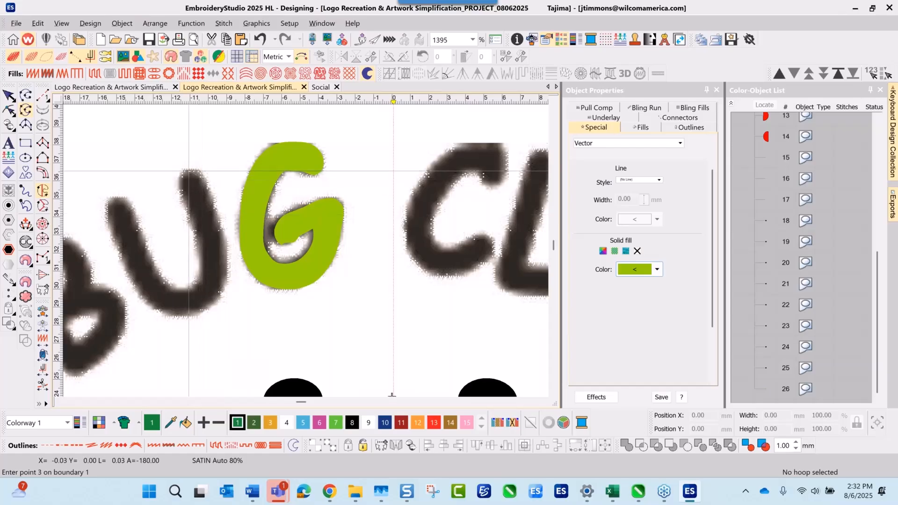
pyautogui.click(181, 186)
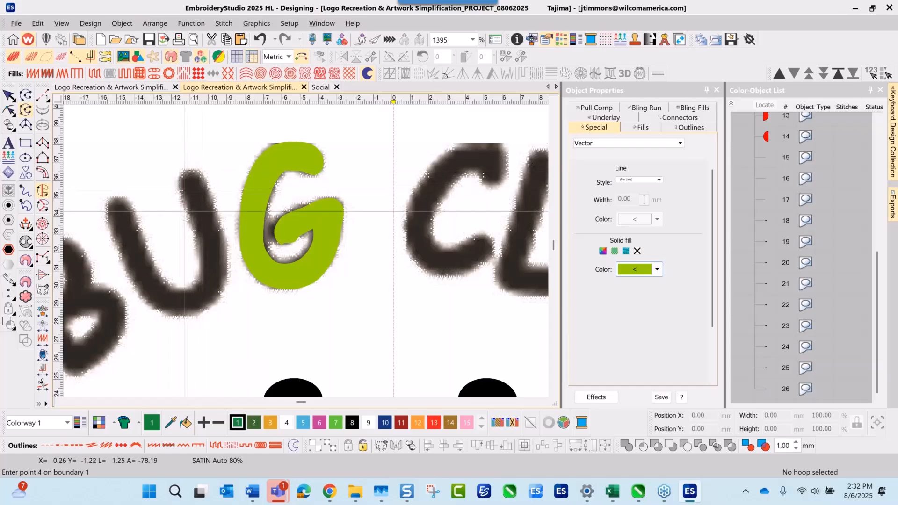
pyautogui.click(197, 255)
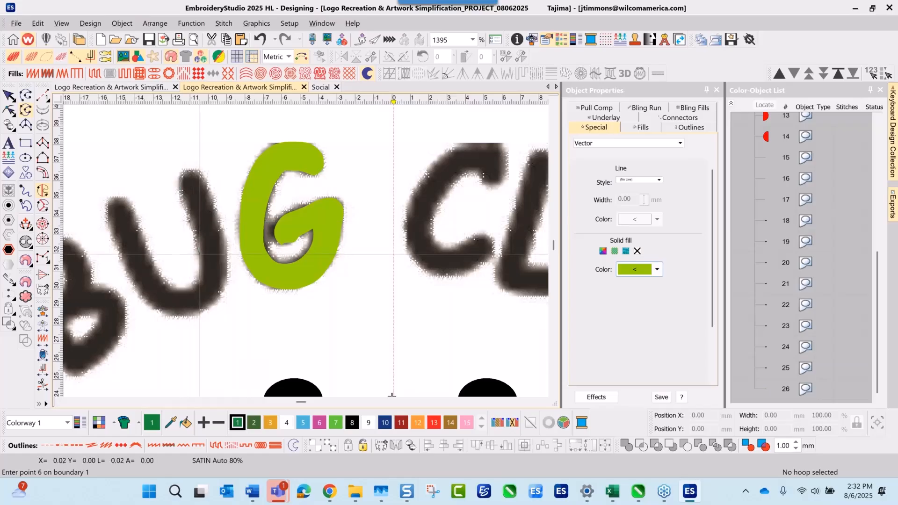
pyautogui.rightClick(198, 282)
pyautogui.rightClick(192, 288)
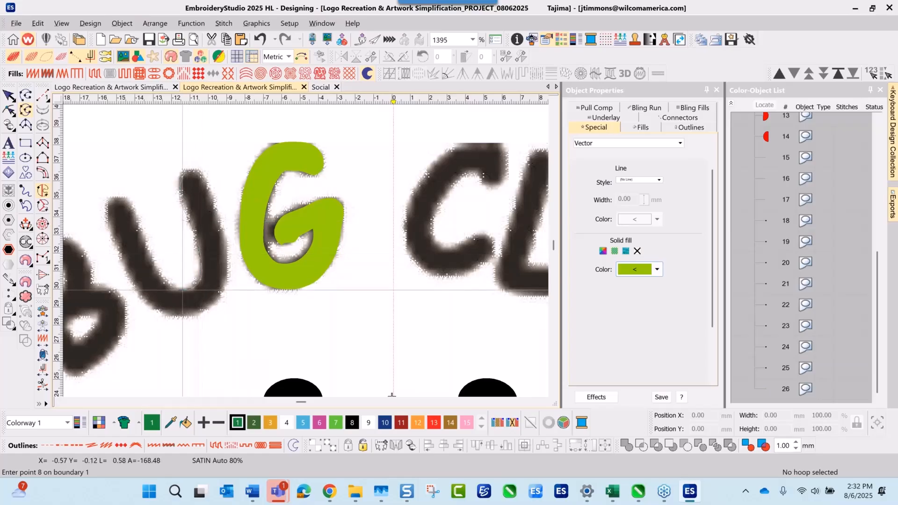
pyautogui.rightClick(181, 290)
pyautogui.rightClick(168, 285)
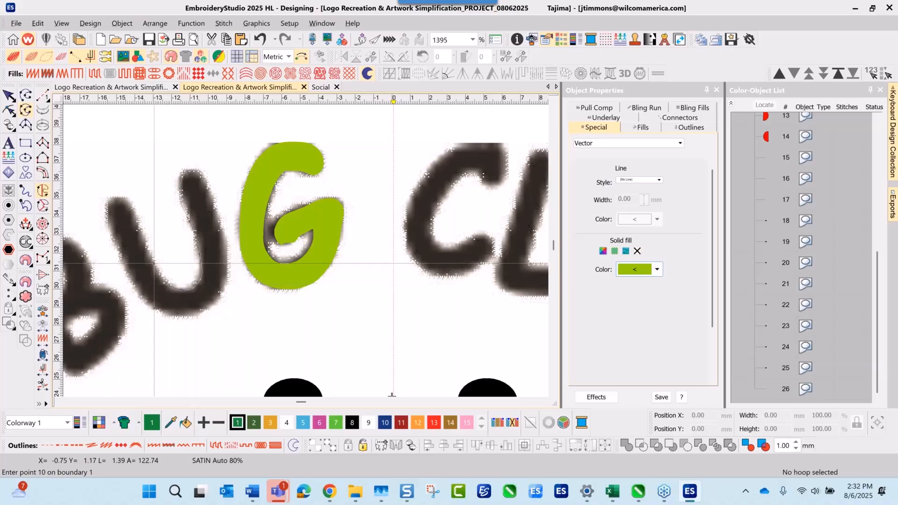
pyautogui.rightClick(154, 263)
pyautogui.rightClick(139, 228)
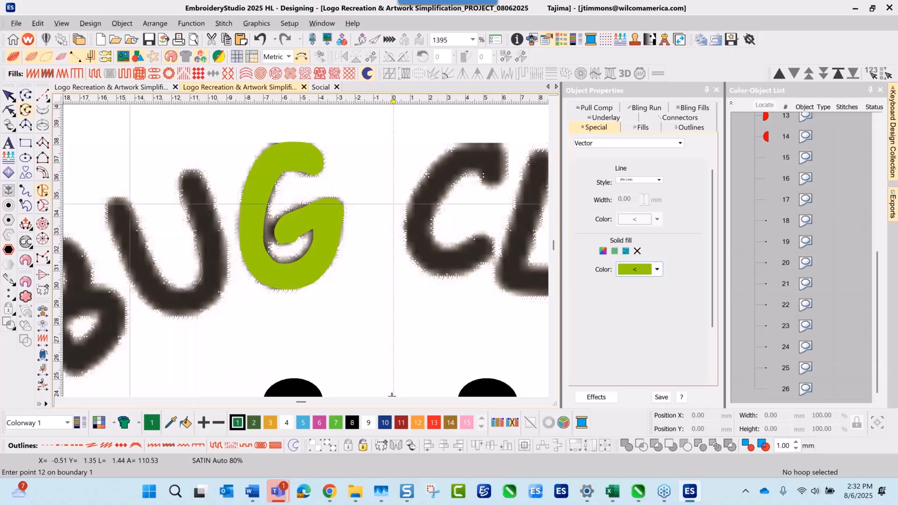
pyautogui.rightClick(130, 202)
pyautogui.rightClick(110, 201)
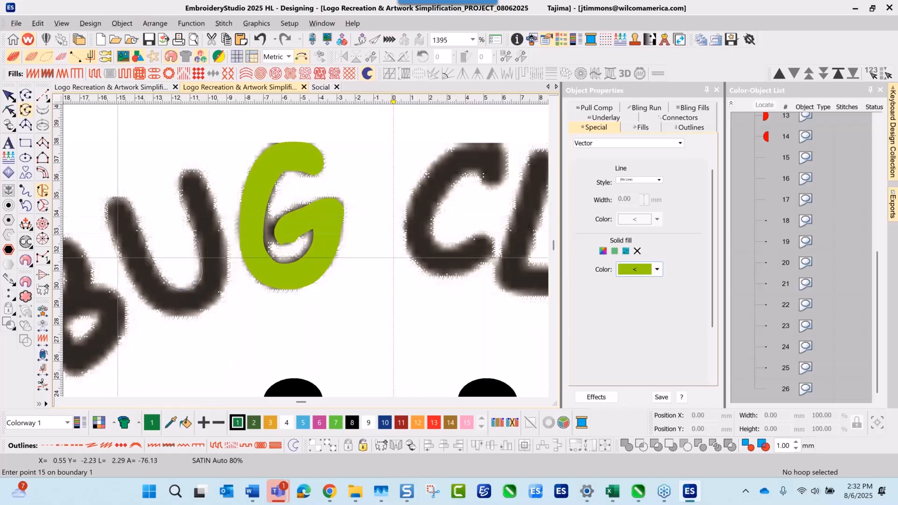
pyautogui.rightClick(129, 281)
pyautogui.rightClick(146, 308)
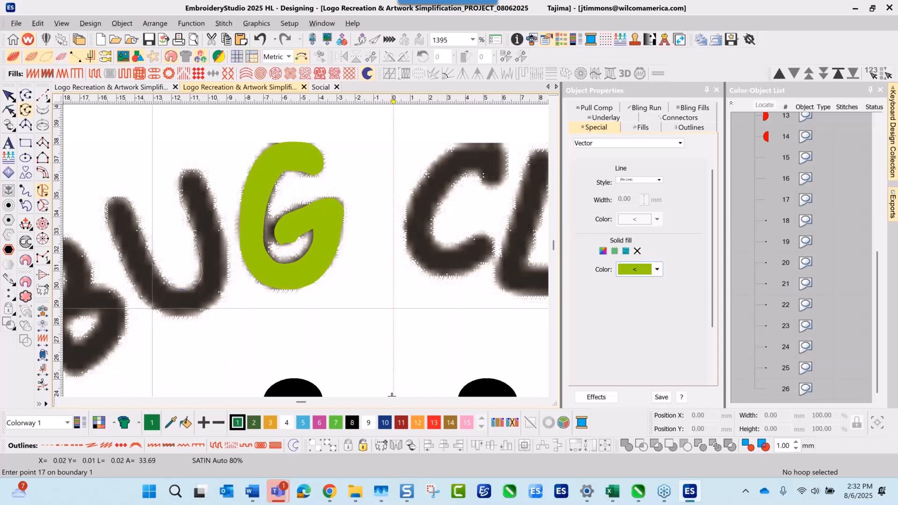
# Step: Trace the remaining lower outer curve of the letter U with curve points and complete it as a filled green vector shape
pyautogui.rightClick(176, 318)
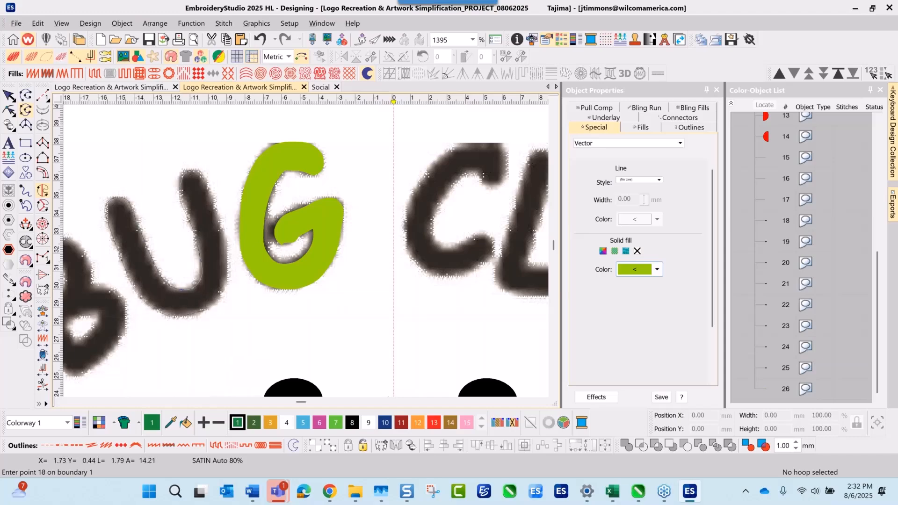
pyautogui.rightClick(207, 308)
pyautogui.rightClick(223, 286)
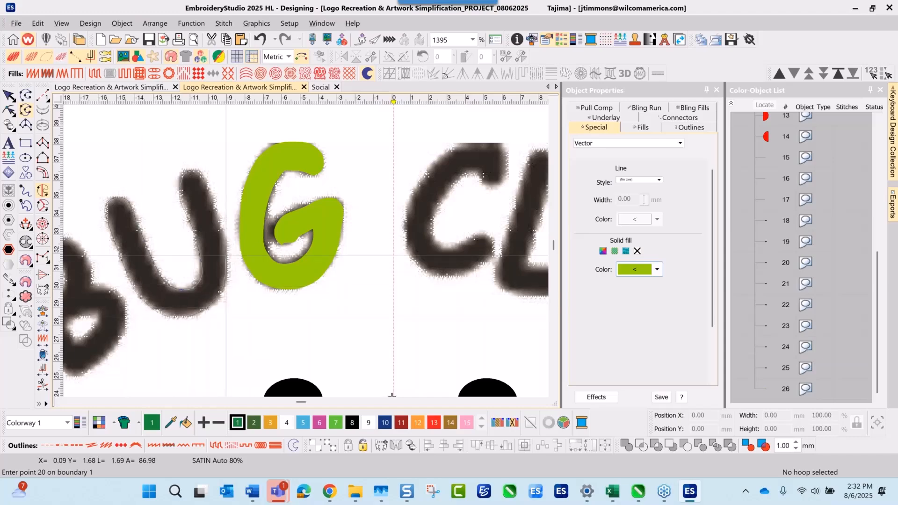
pyautogui.rightClick(228, 256)
pyautogui.rightClick(226, 232)
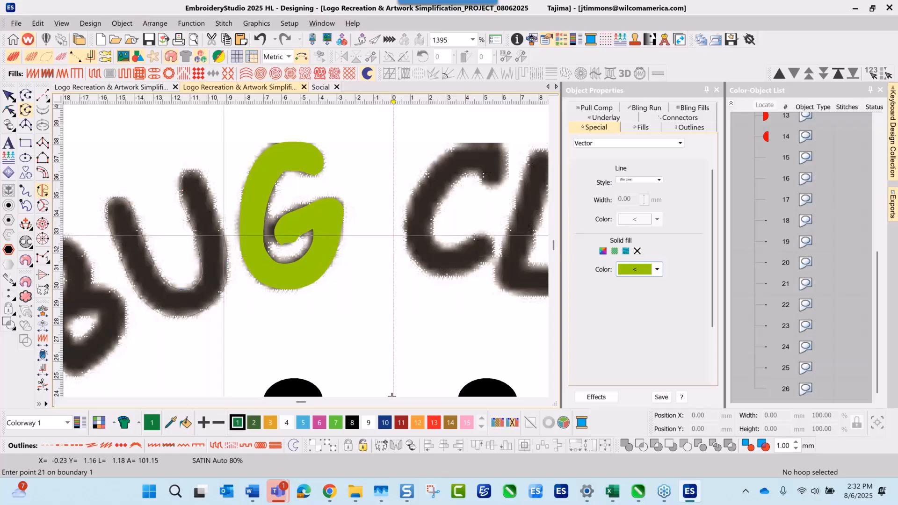
pyautogui.press('Return')
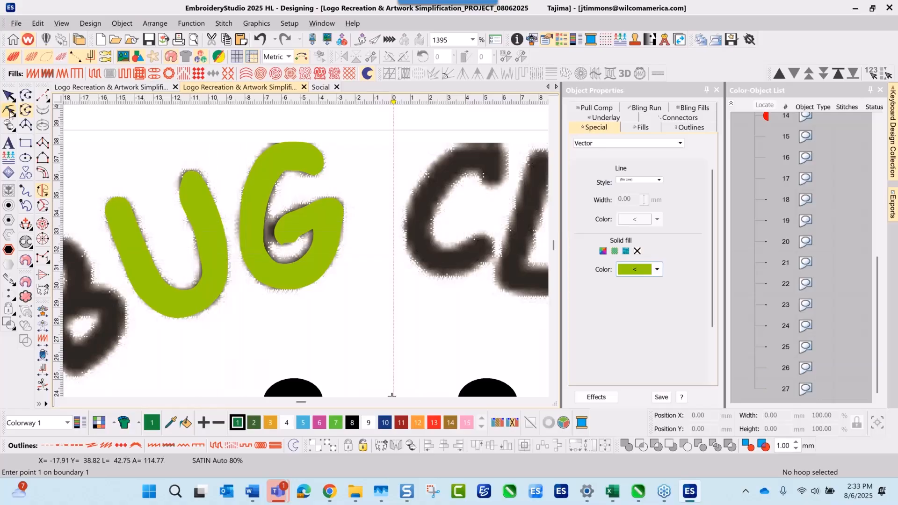
# Step: Reshape the lower part of the U's right stroke by adjusting its outer points and its inner curve
pyautogui.click(9, 111)
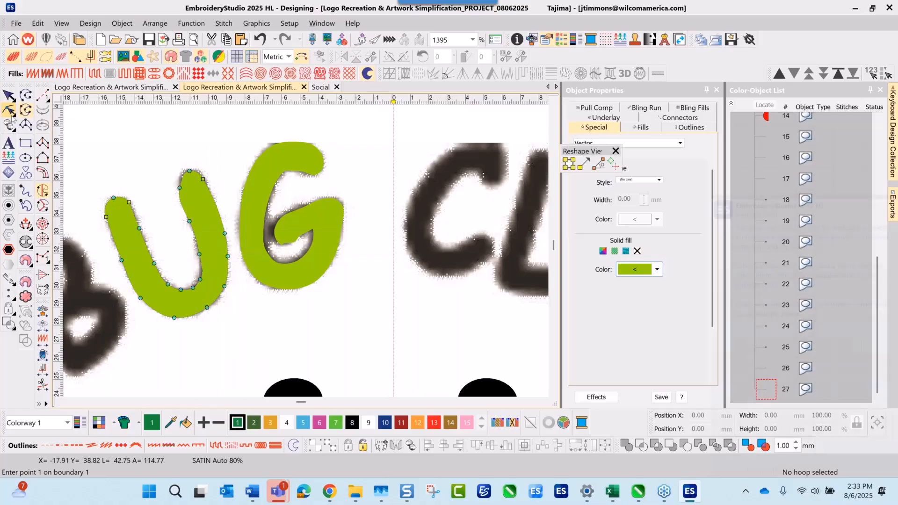
pyautogui.click(228, 256)
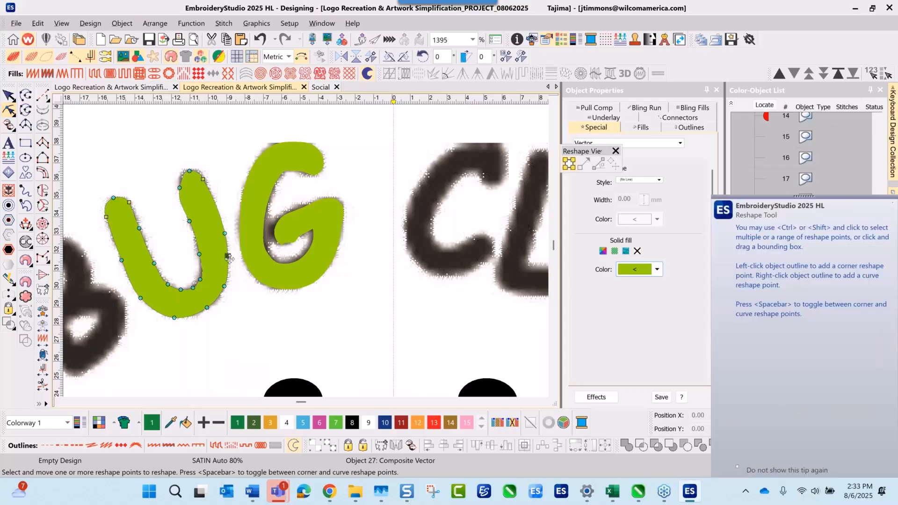
pyautogui.click(224, 286)
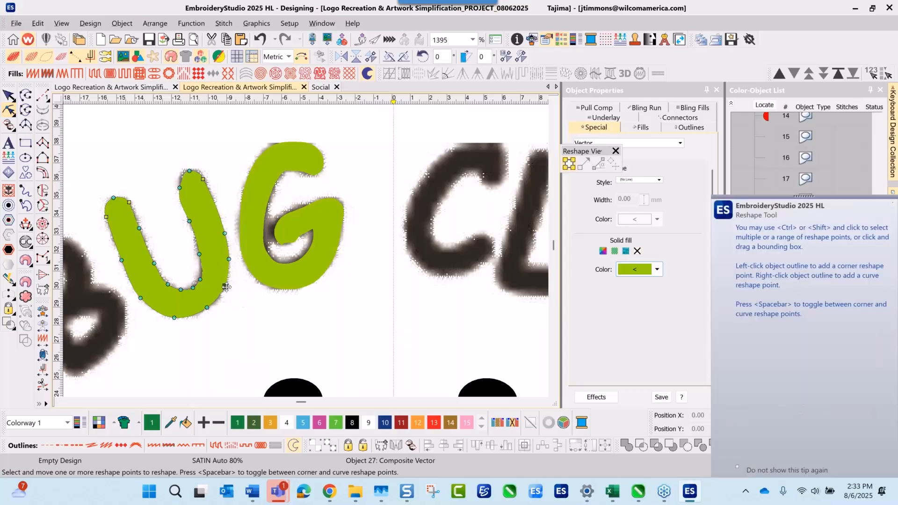
pyautogui.click(200, 277)
# Step: Reshape the upper end of the U's right stroke by adding and adjusting outline points to follow the artwork
pyautogui.scroll(2, 171, 315)
pyautogui.scroll(-5, 306, 254)
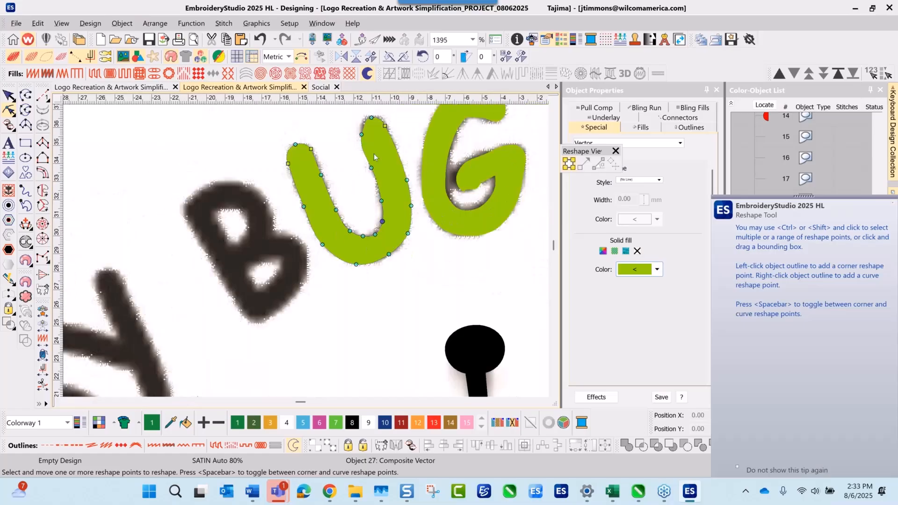
pyautogui.scroll(6, 306, 253)
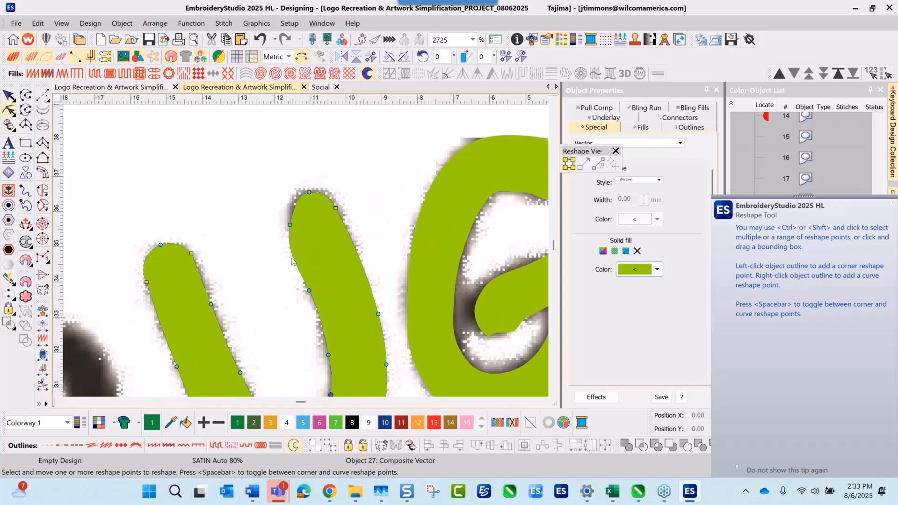
pyautogui.click(294, 261)
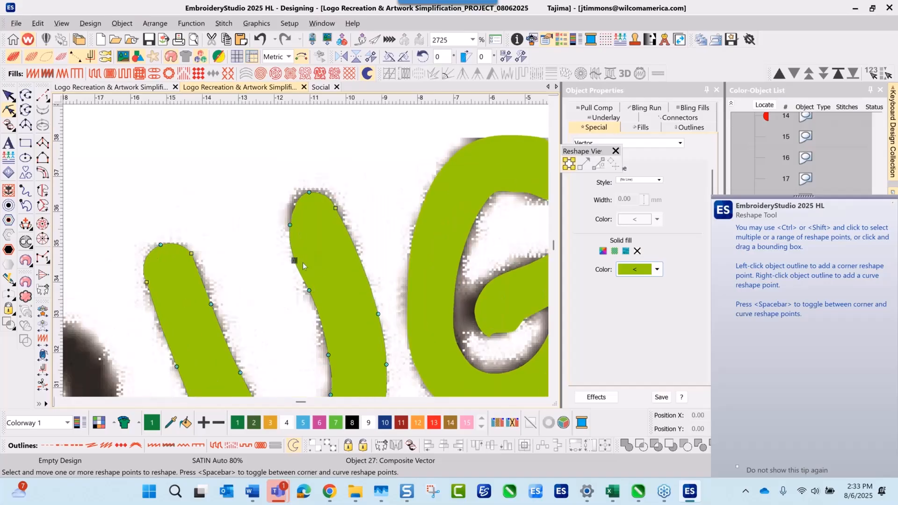
pyautogui.click(289, 228)
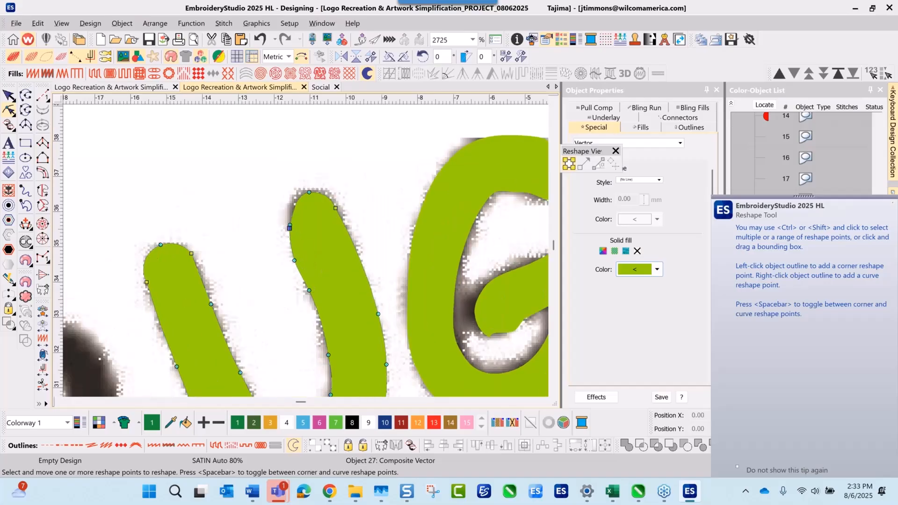
pyautogui.click(260, 40)
pyautogui.moveTo(290, 224); pyautogui.dragTo(289, 212)
pyautogui.click(360, 260)
pyautogui.scroll(-3, 226, 277)
pyautogui.scroll(-2, 416, 373)
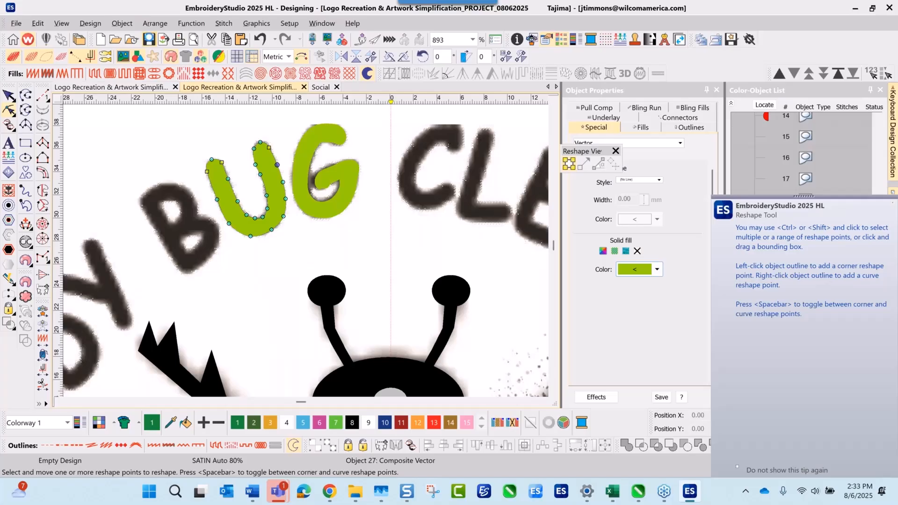
# Step: Save the design and end reshaping of the U
pyautogui.click(149, 39)
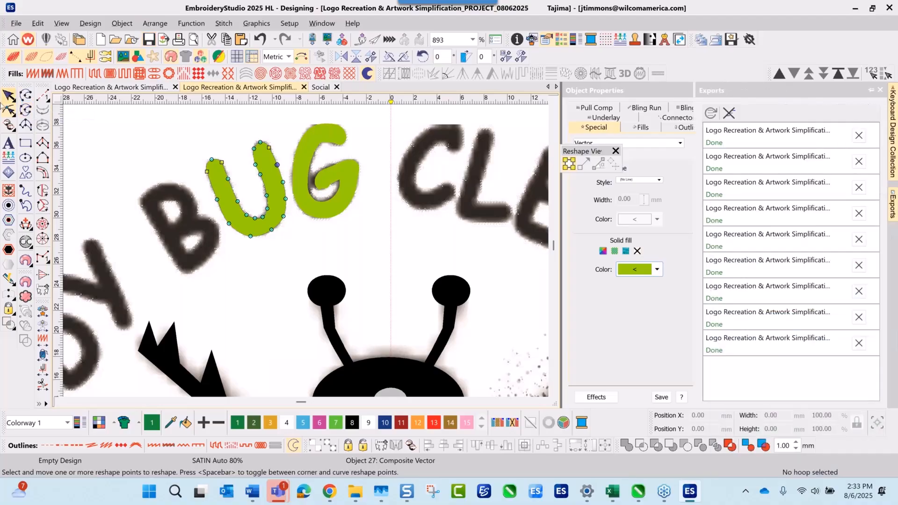
pyautogui.press('Escape')
pyautogui.press('Escape')
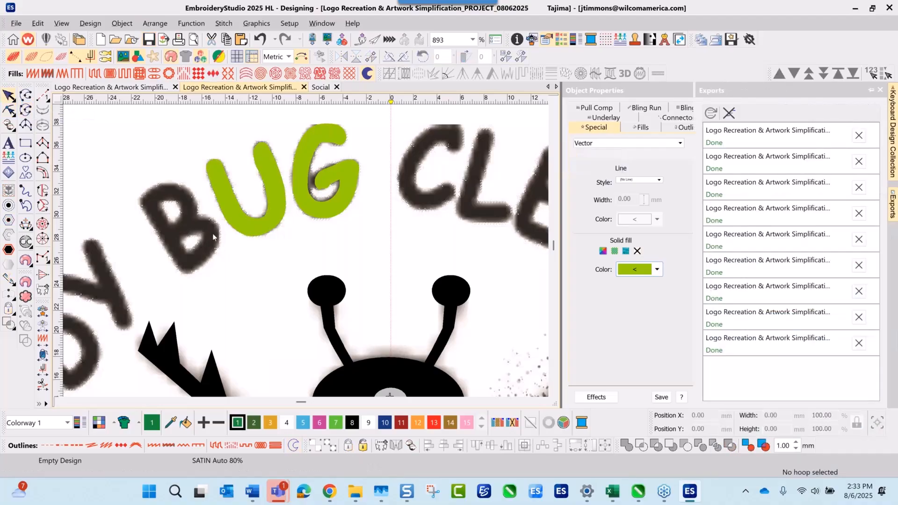
# Step: Start a closed vector shape for the letter B by tracing the edge of its lower counter
pyautogui.scroll(2, 306, 252)
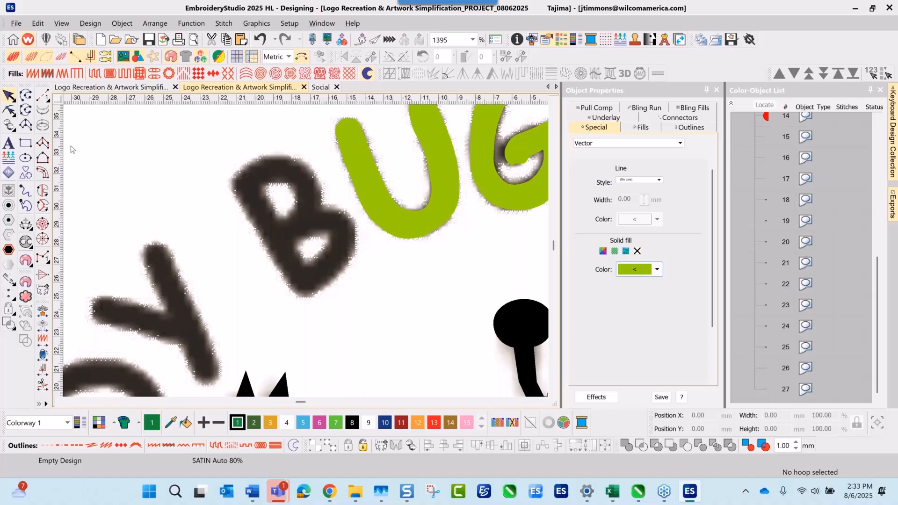
pyautogui.click(24, 110)
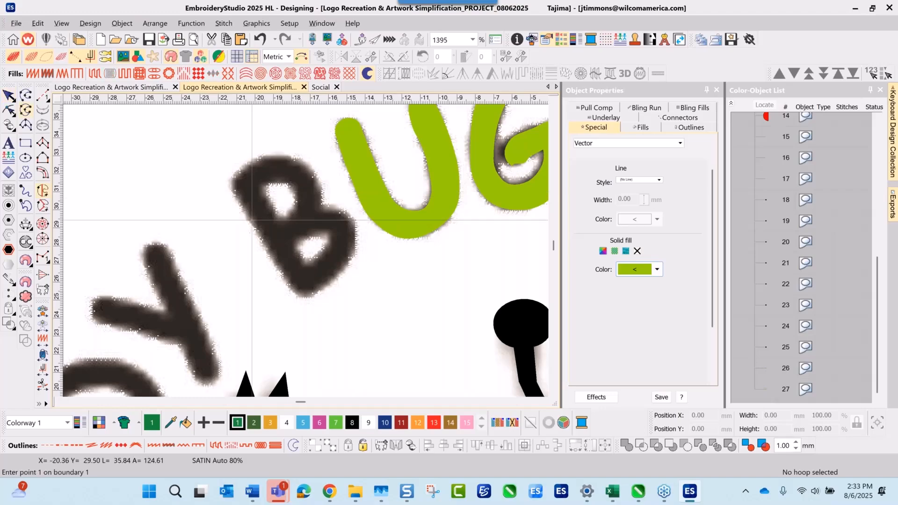
pyautogui.click(303, 233)
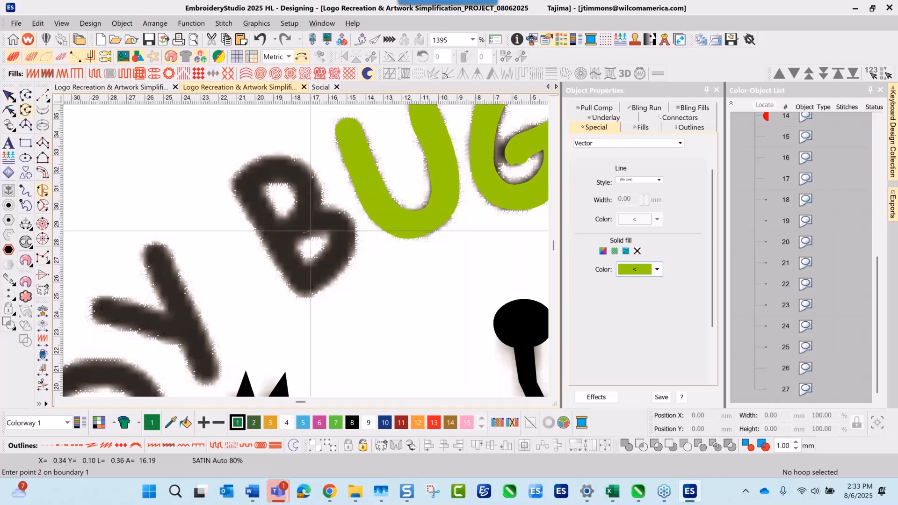
pyautogui.click(317, 233)
pyautogui.click(326, 232)
pyautogui.rightClick(328, 240)
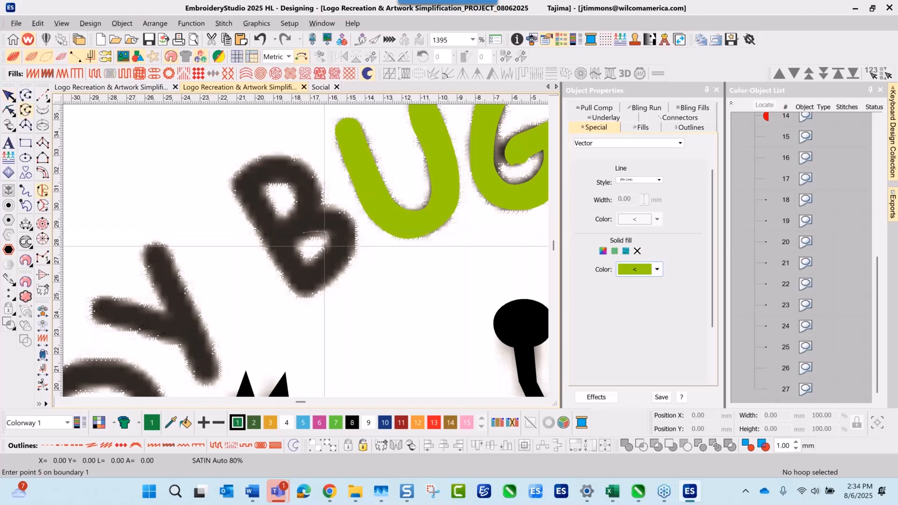
pyautogui.rightClick(322, 251)
pyautogui.rightClick(314, 259)
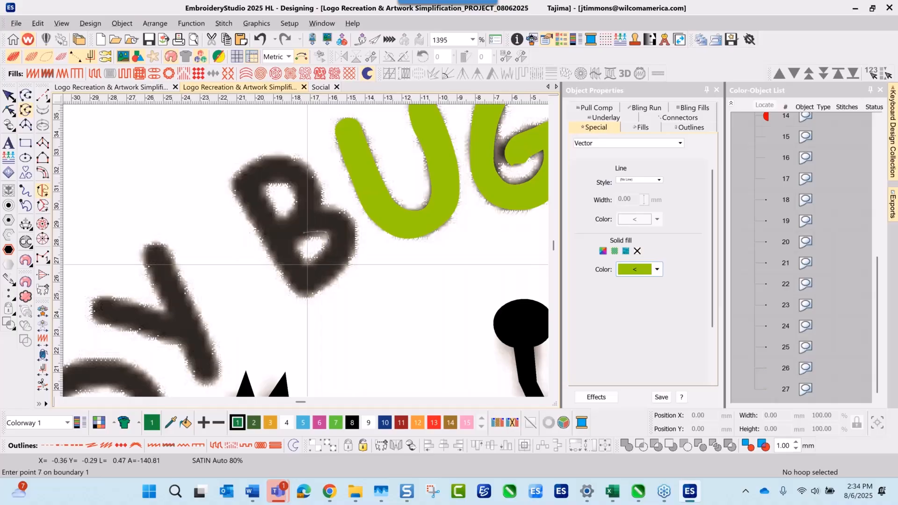
pyautogui.rightClick(308, 265)
pyautogui.click(303, 263)
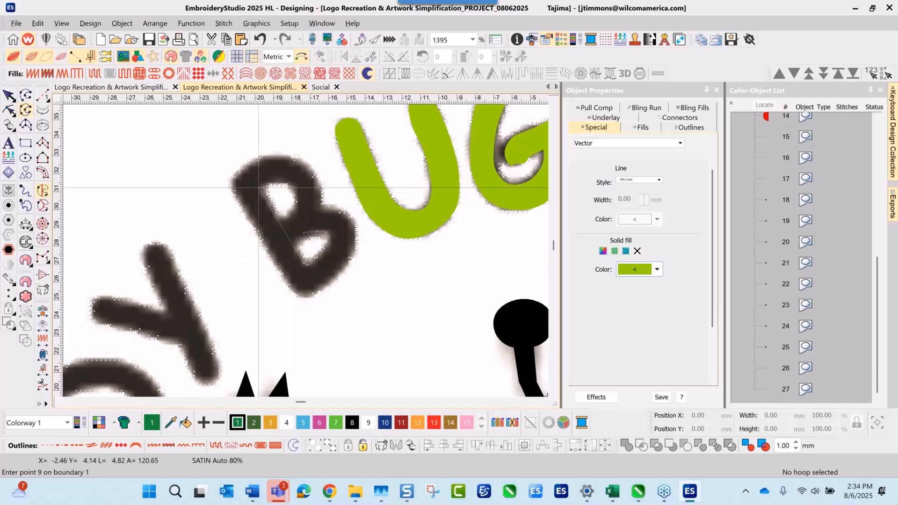
# Step: Continue the B's boundary around its upper counter and down to the stem, replacing the misplaced last point
pyautogui.click(259, 187)
pyautogui.rightClick(267, 182)
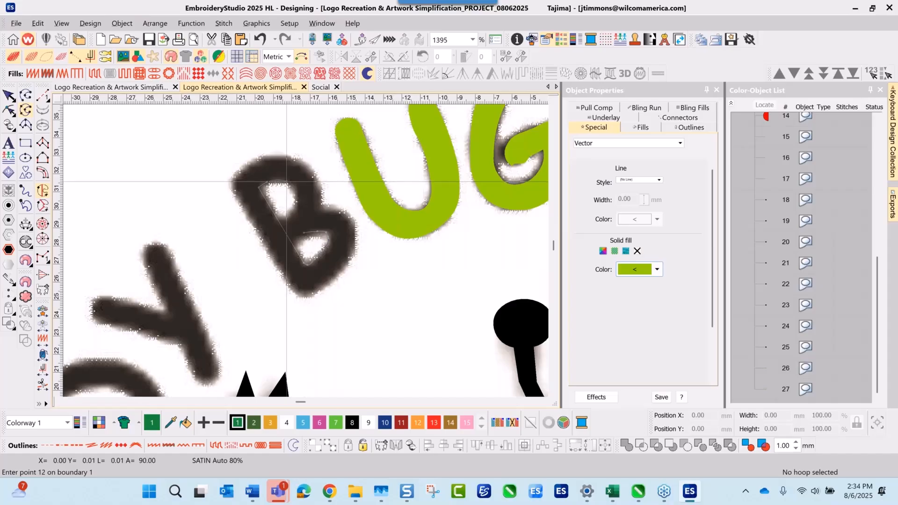
pyautogui.rightClick(294, 193)
pyautogui.rightClick(294, 205)
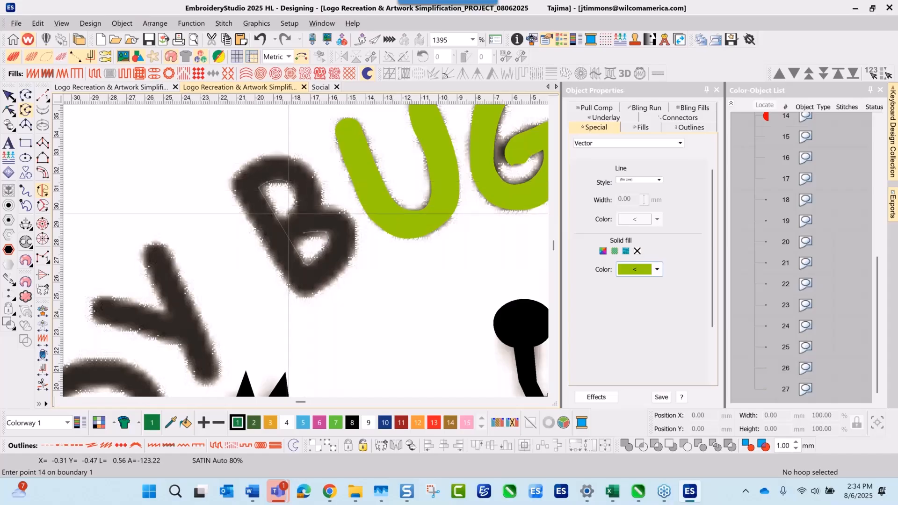
pyautogui.rightClick(286, 215)
pyautogui.click(277, 225)
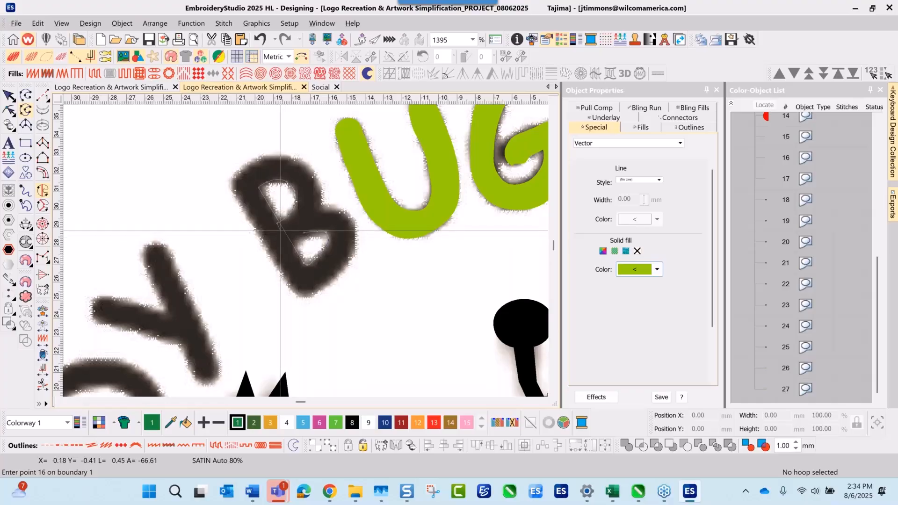
pyautogui.press('BackSpace')
pyautogui.click(290, 245)
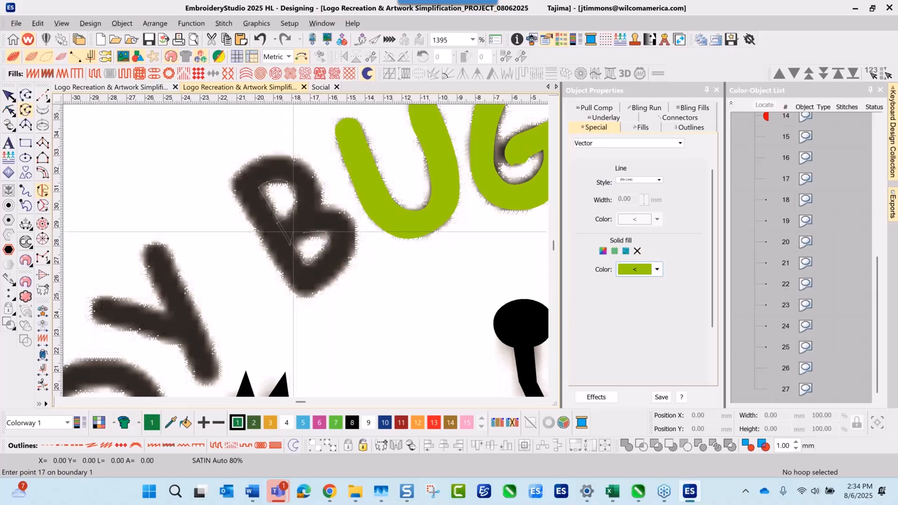
# Step: Trace the B's outer edge around the upper bowl and over the rounded top corner of the stem
pyautogui.rightClick(309, 229)
pyautogui.rightClick(321, 211)
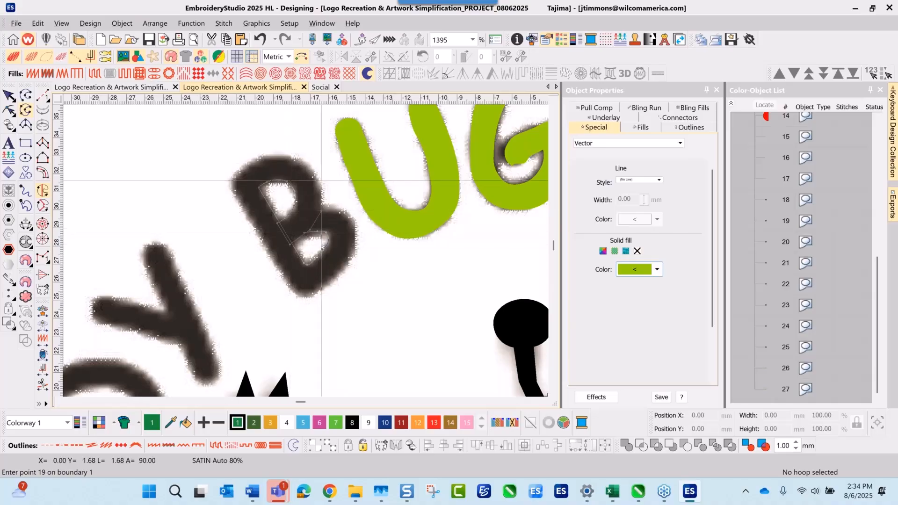
pyautogui.rightClick(318, 179)
pyautogui.rightClick(298, 159)
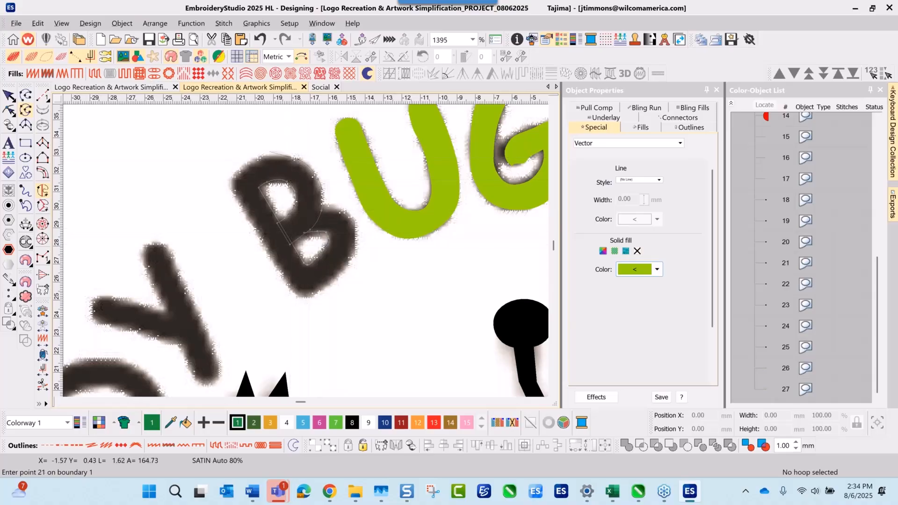
pyautogui.rightClick(259, 158)
pyautogui.rightClick(245, 166)
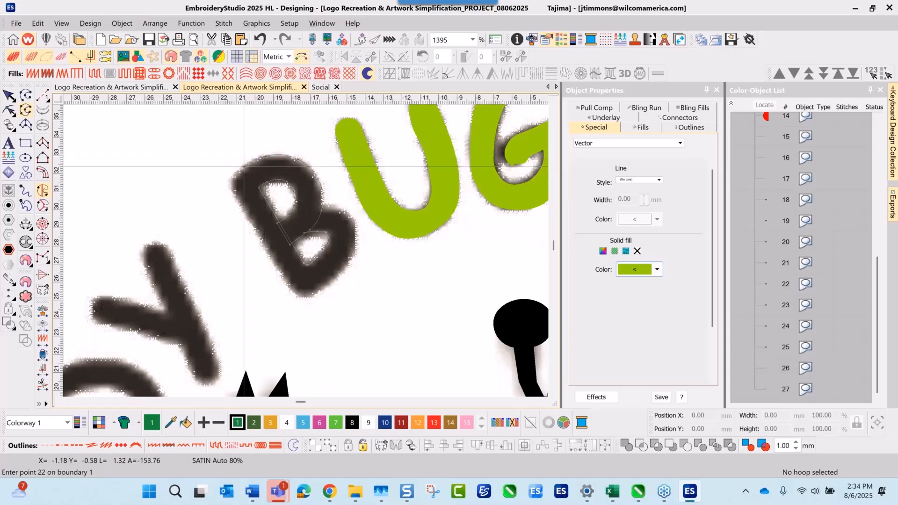
pyautogui.rightClick(237, 174)
pyautogui.rightClick(229, 183)
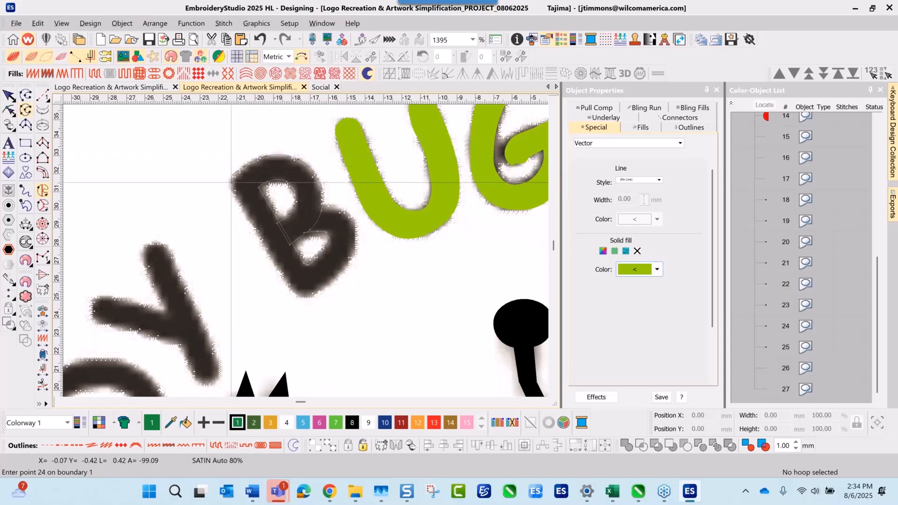
pyautogui.rightClick(233, 197)
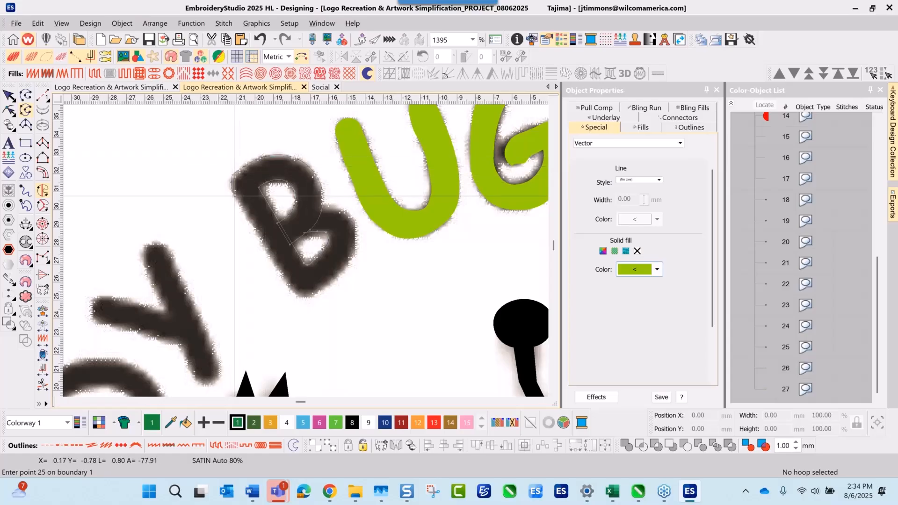
# Step: Trace the B's bottom and lower bowl back to the middle junction and complete it as a filled green vector shape
pyautogui.rightClick(295, 292)
pyautogui.rightClick(304, 295)
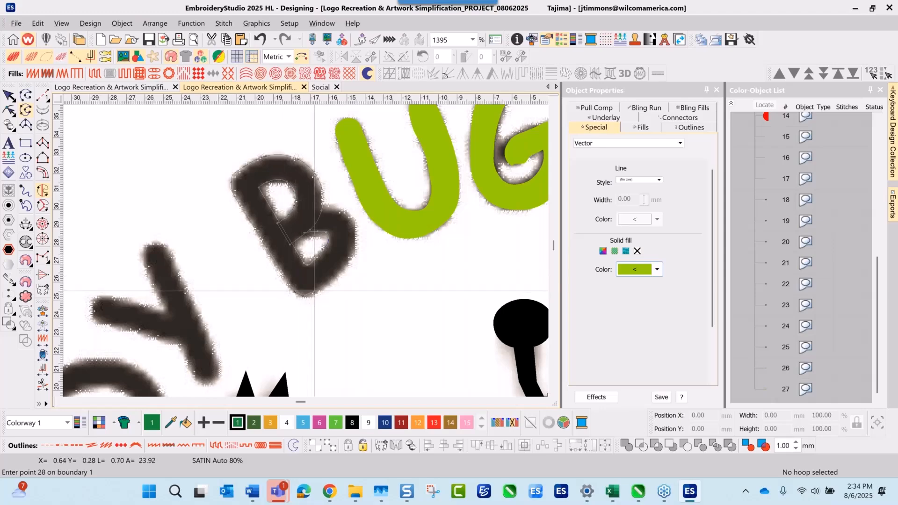
pyautogui.rightClick(317, 292)
pyautogui.rightClick(348, 265)
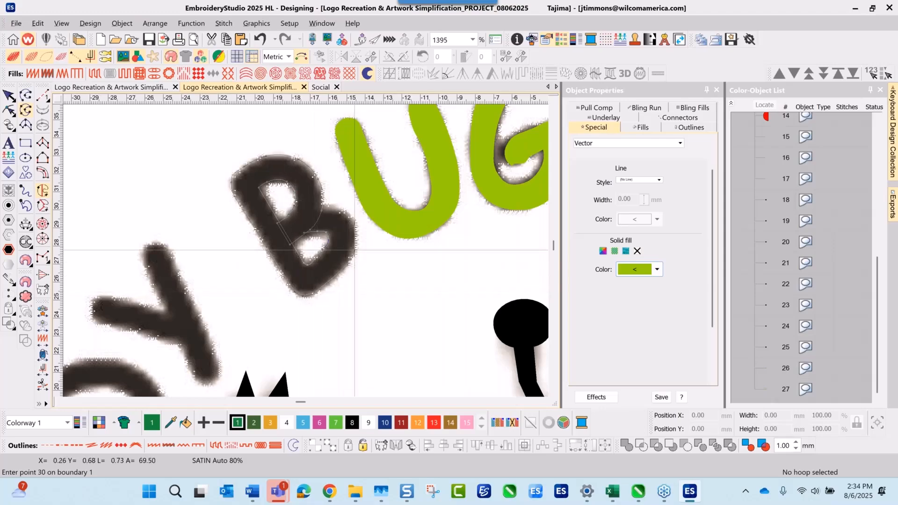
pyautogui.rightClick(356, 244)
pyautogui.rightClick(351, 218)
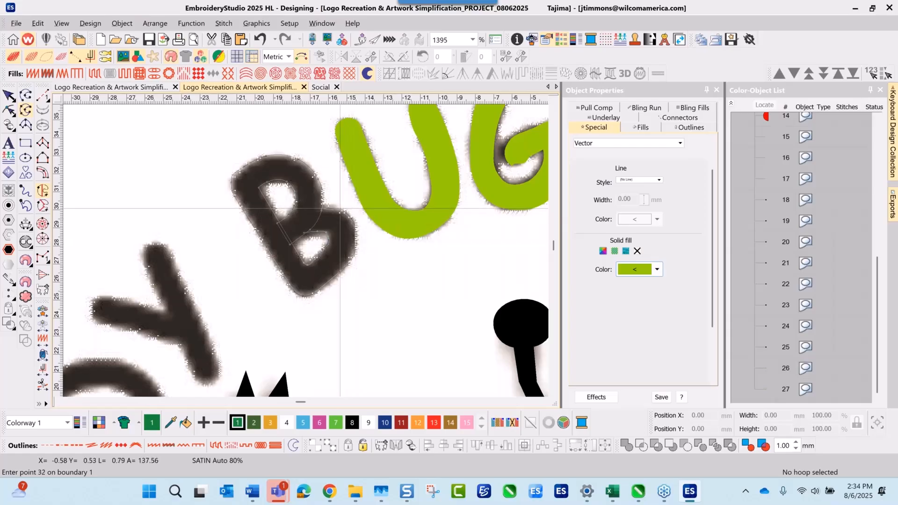
pyautogui.rightClick(338, 207)
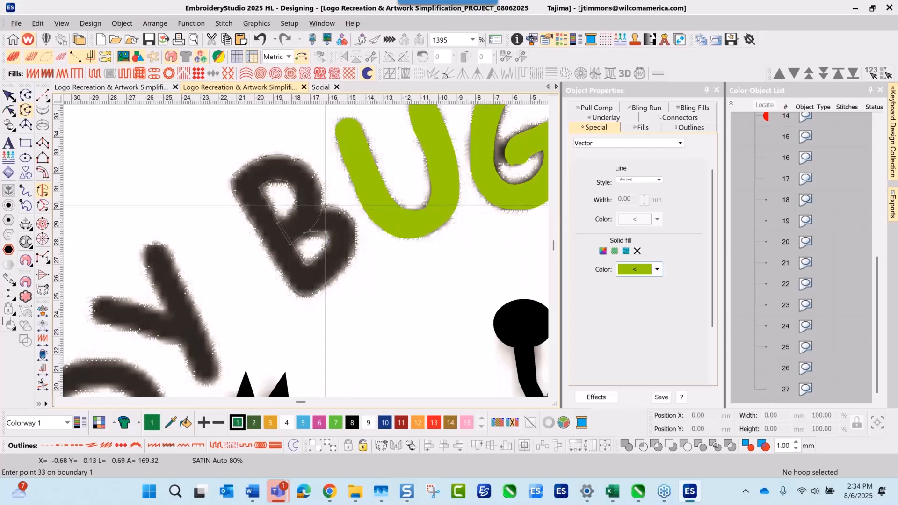
pyautogui.rightClick(325, 205)
pyautogui.click(315, 205)
pyautogui.rightClick(306, 221)
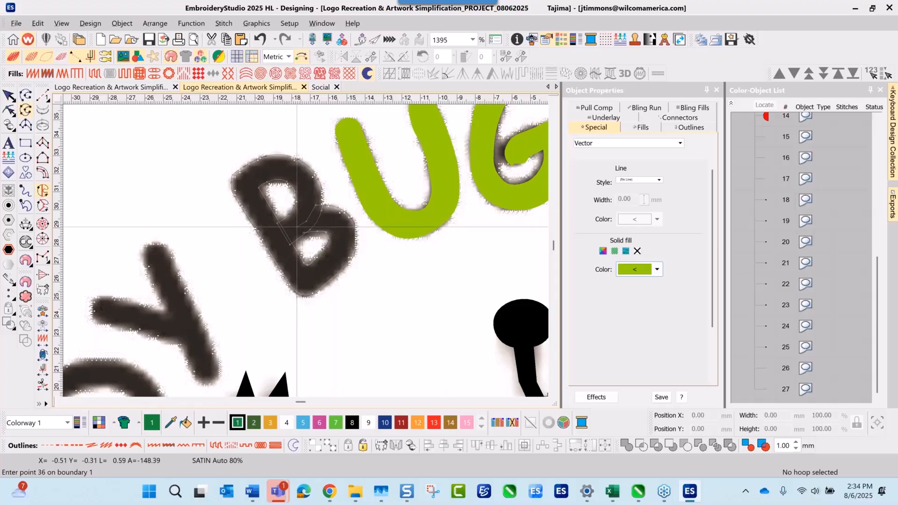
pyautogui.click(299, 226)
pyautogui.press('Return')
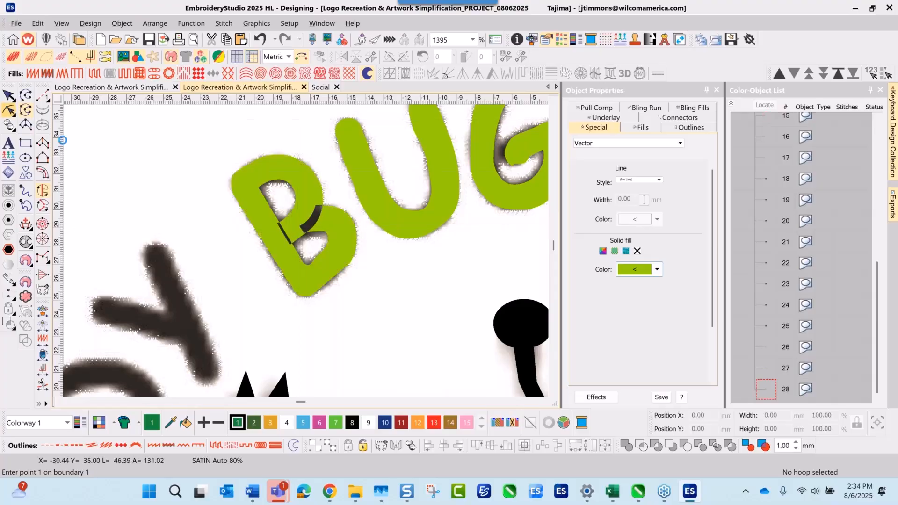
# Step: Reshape the green B by moving its upper counter's lower corner point to close the gap along the stem
pyautogui.click(290, 256)
pyautogui.scroll(3, 297, 179)
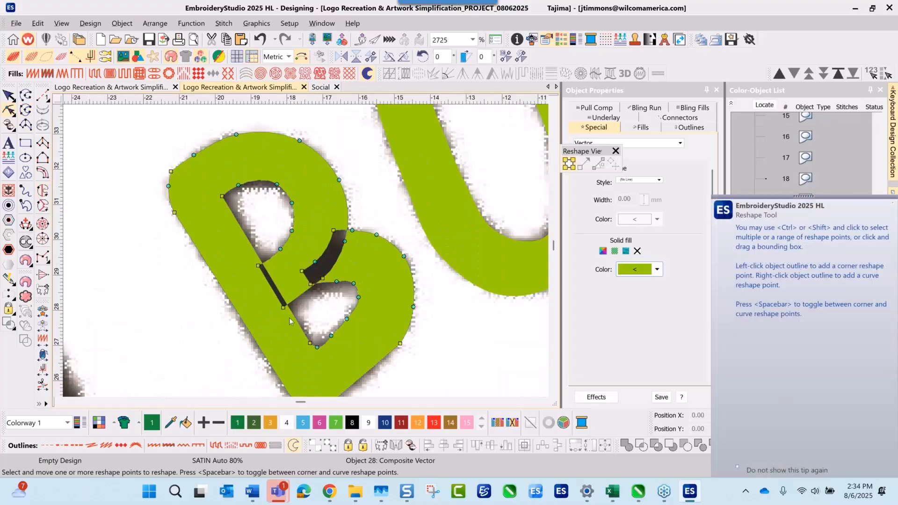
pyautogui.scroll(-2, 305, 250)
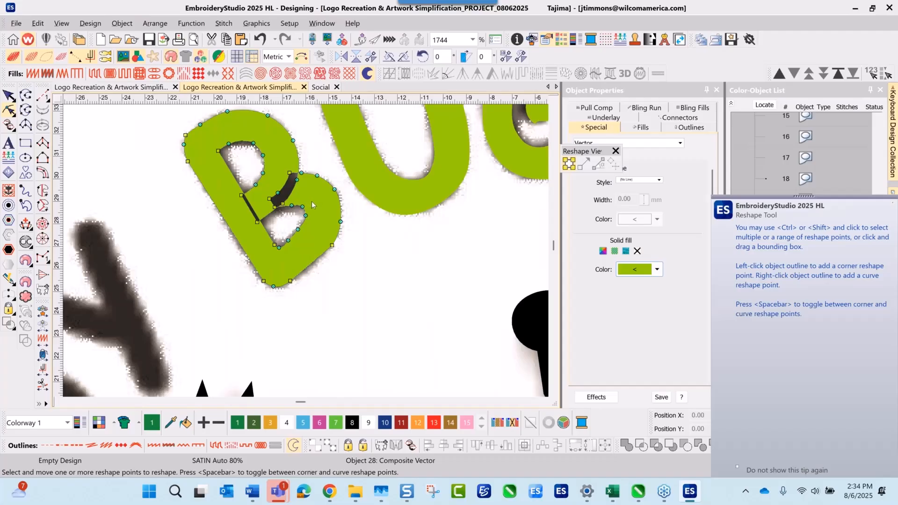
pyautogui.scroll(2, 262, 213)
pyautogui.moveTo(353, 313); pyautogui.dragTo(357, 309)
pyautogui.moveTo(329, 270); pyautogui.dragTo(335, 271)
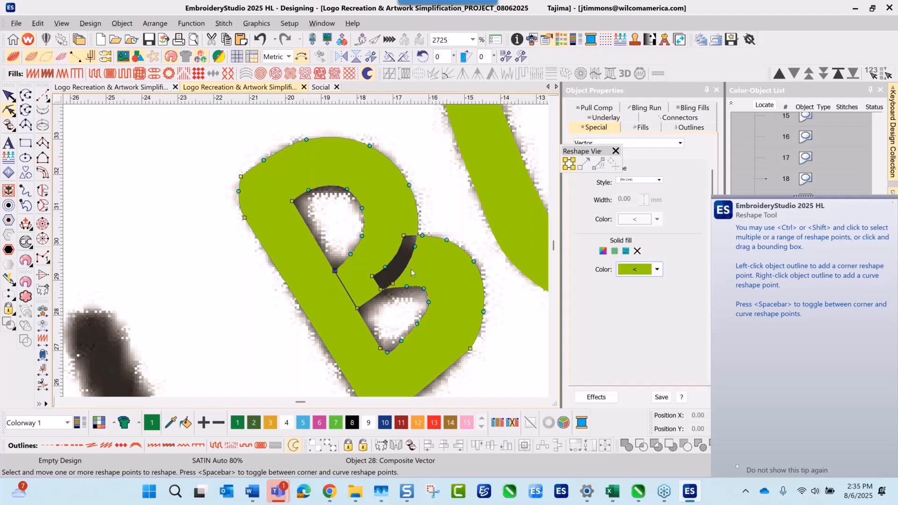
# Step: Narrow the gap at the B's waist by moving the notch corner point, deleting two crossbar points and shifting the curve point above the lower counter
pyautogui.moveTo(404, 235); pyautogui.dragTo(416, 235)
pyautogui.click(385, 267)
pyautogui.press('Delete')
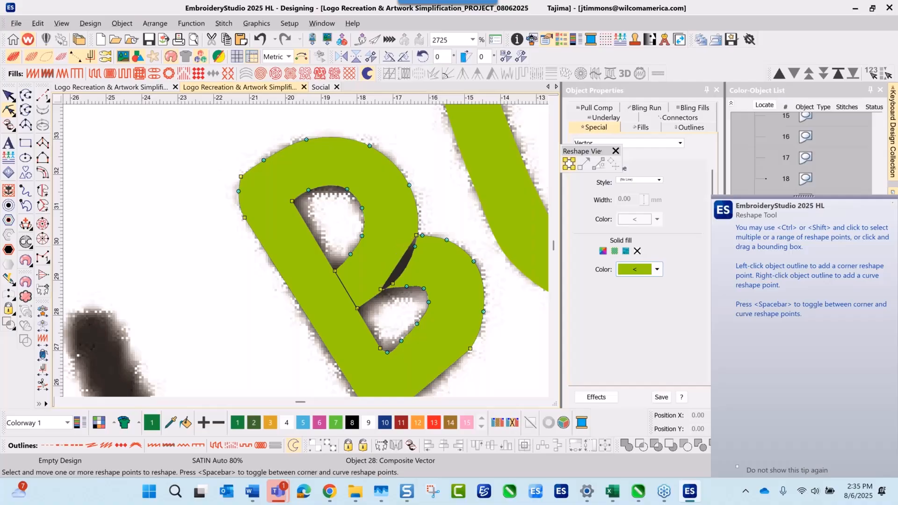
pyautogui.click(381, 290)
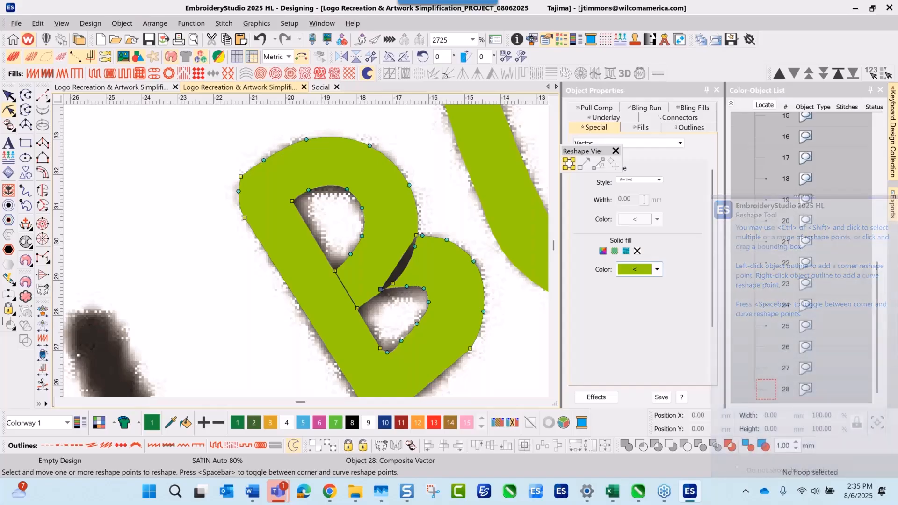
pyautogui.press('Delete')
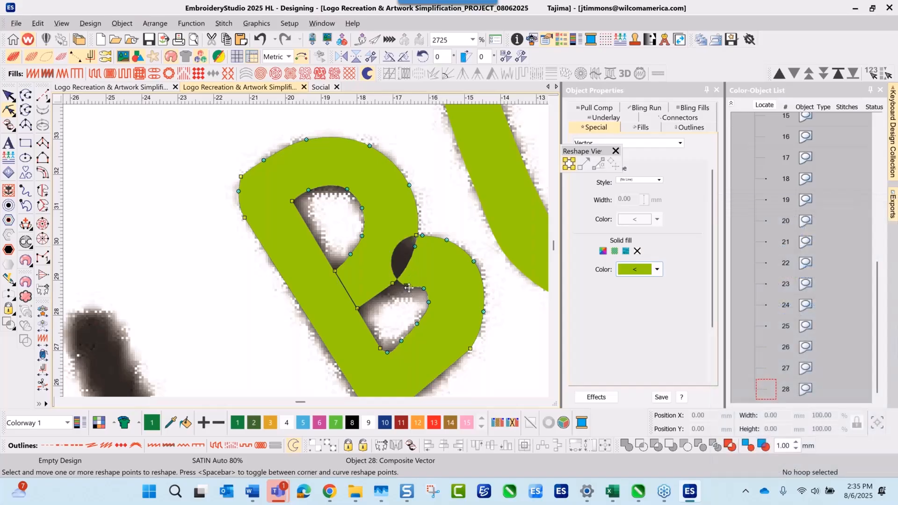
pyautogui.moveTo(406, 286); pyautogui.dragTo(412, 280)
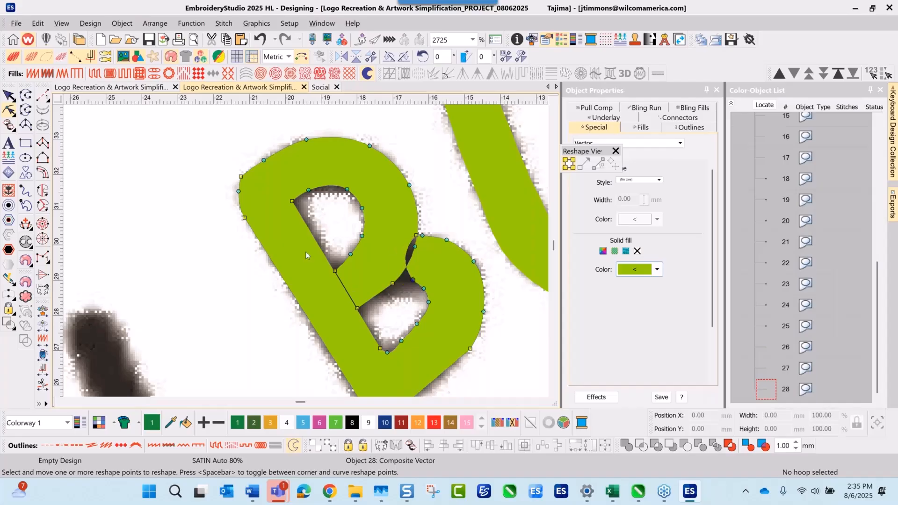
# Step: Delete the extra curve point above the B's lower counter and finish reshaping the letter
pyautogui.scroll(-2, 306, 255)
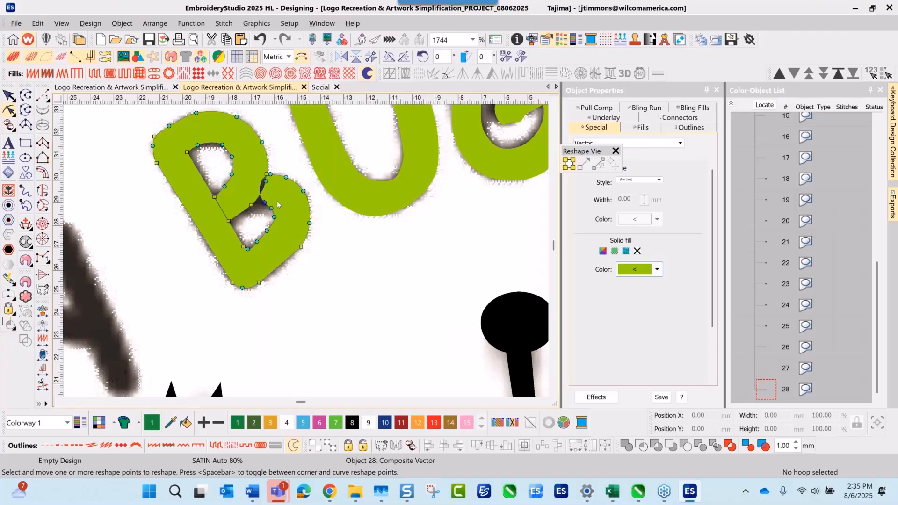
pyautogui.scroll(-1, 299, 248)
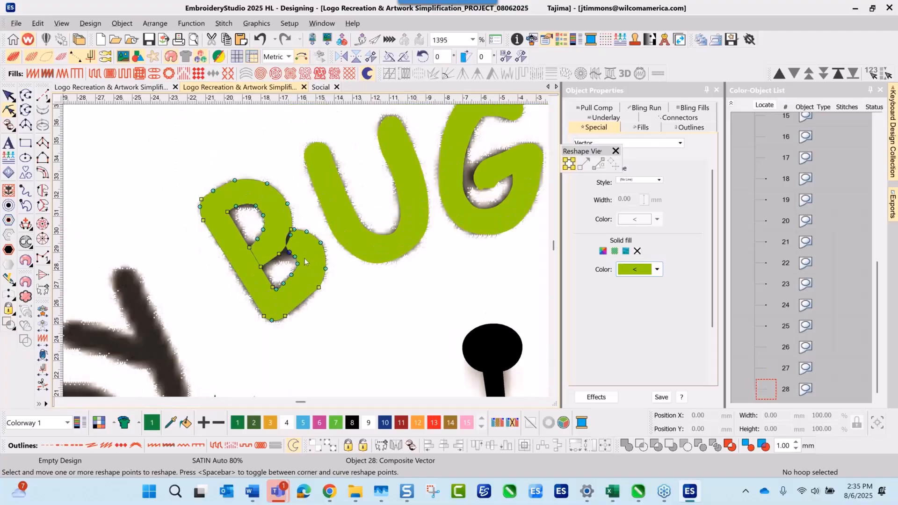
pyautogui.scroll(4, 304, 261)
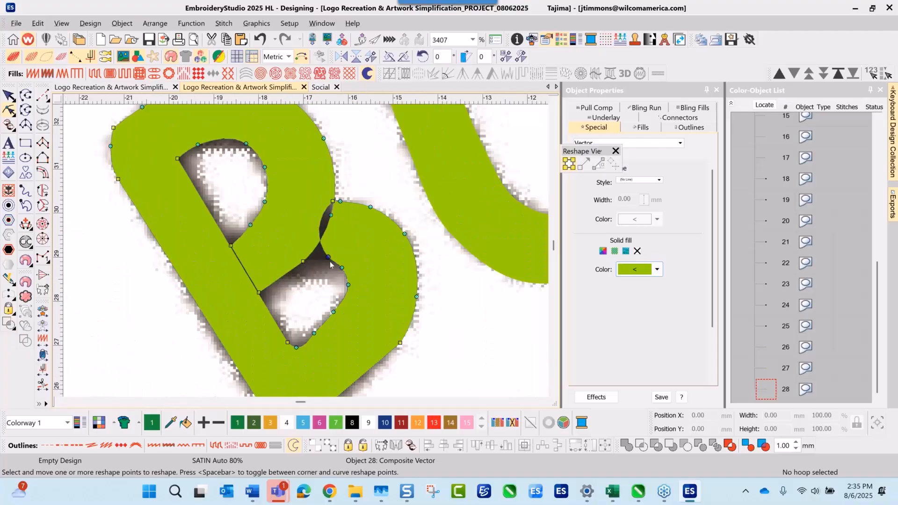
pyautogui.press('Delete')
pyautogui.press('Escape')
pyautogui.scroll(-6, 325, 265)
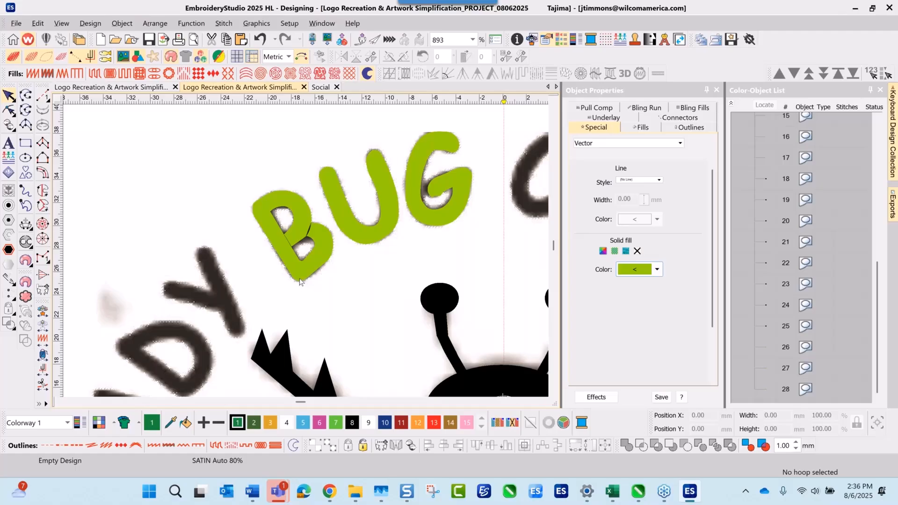
# Step: Try to merge the B's touching parts by applying a shaping operation to the letter
pyautogui.scroll(2, 305, 253)
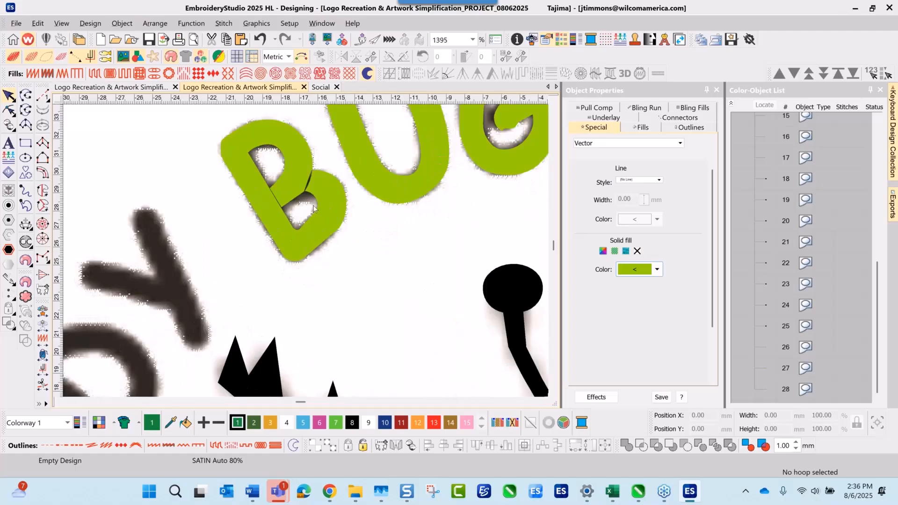
pyautogui.click(316, 207)
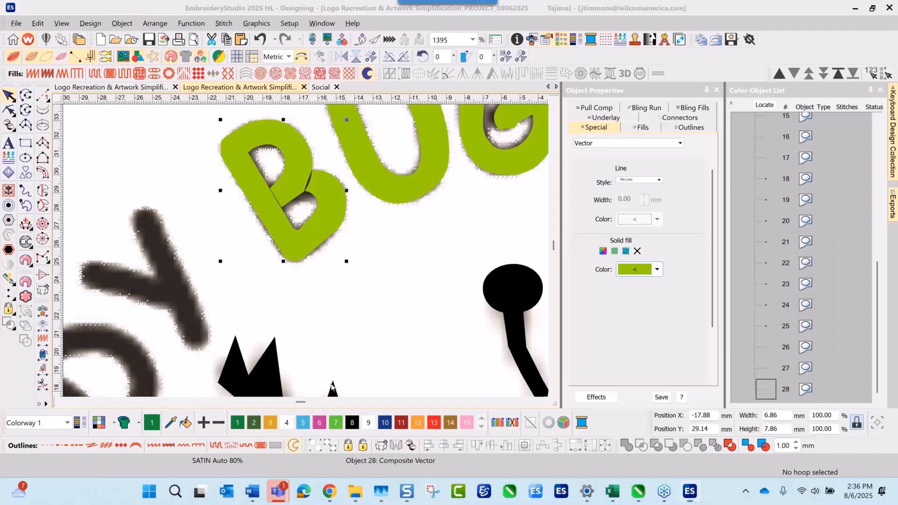
pyautogui.click(729, 445)
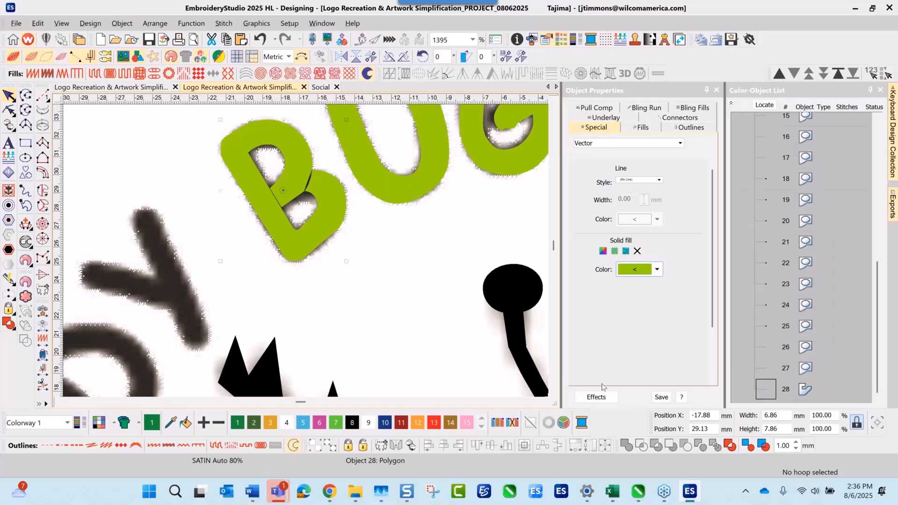
# Step: Delete the green B shape to expose the blurry letter in the artwork
pyautogui.click(341, 226)
pyautogui.scroll(-2, 341, 268)
pyautogui.click(287, 270)
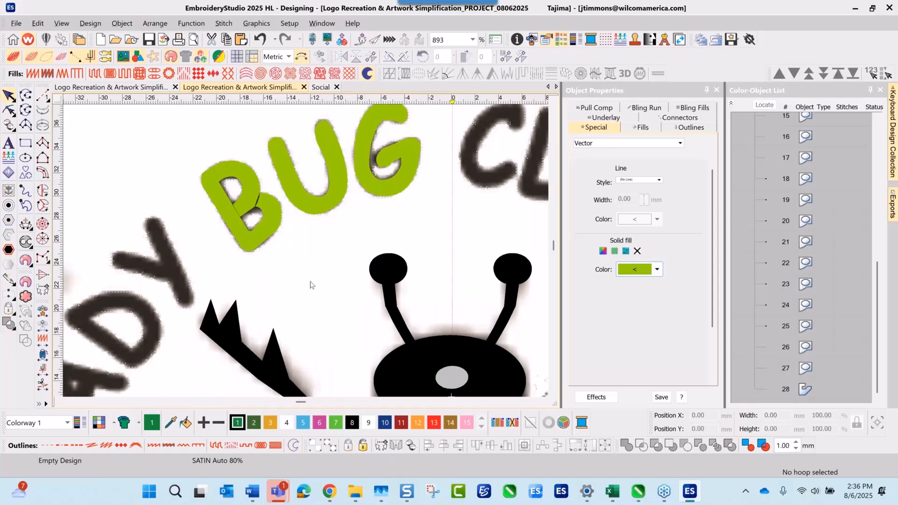
pyautogui.click(277, 227)
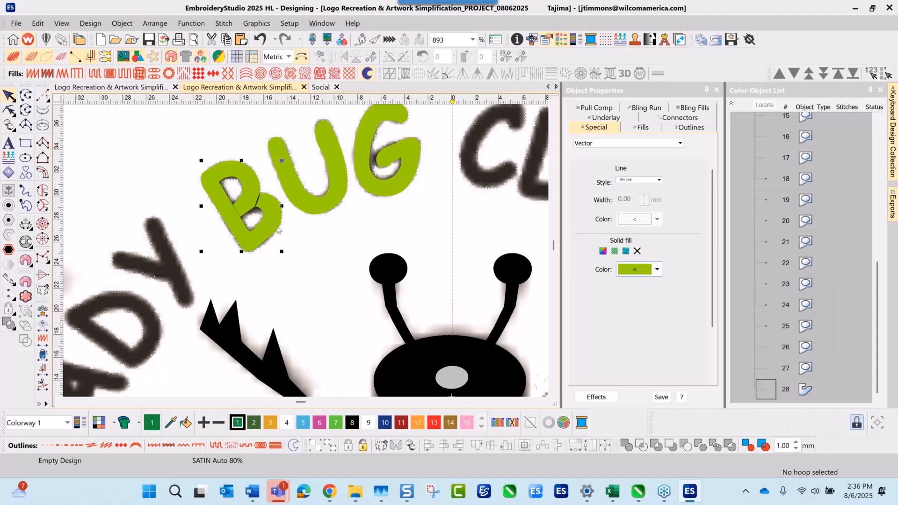
pyautogui.press('Delete')
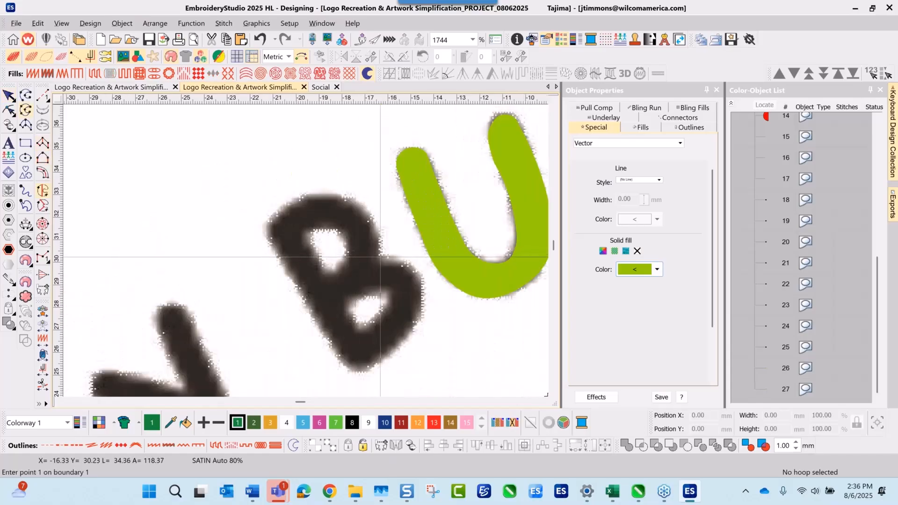
# Step: Start a closed vector shape at the B's waist notch, tracing around the upper bowl and over the stem's top corner
pyautogui.click(380, 257)
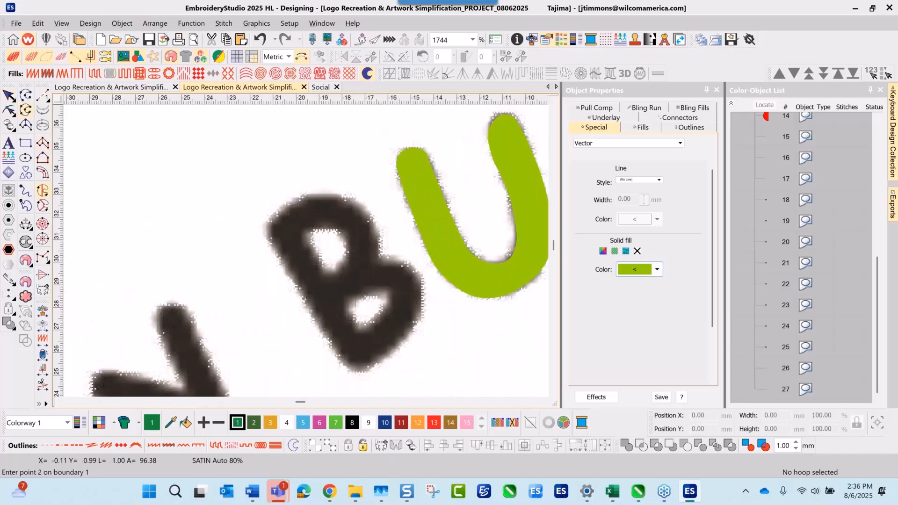
pyautogui.click(377, 227)
pyautogui.click(330, 191)
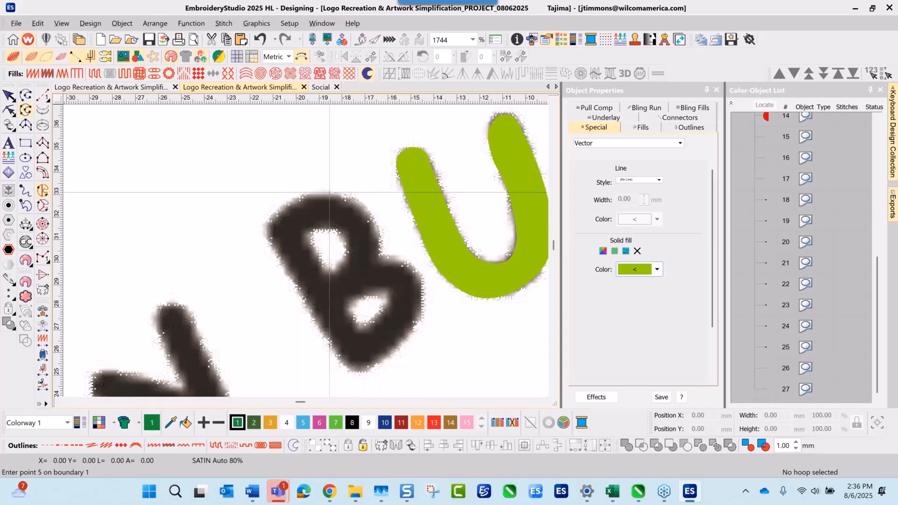
pyautogui.click(310, 193)
pyautogui.rightClick(290, 200)
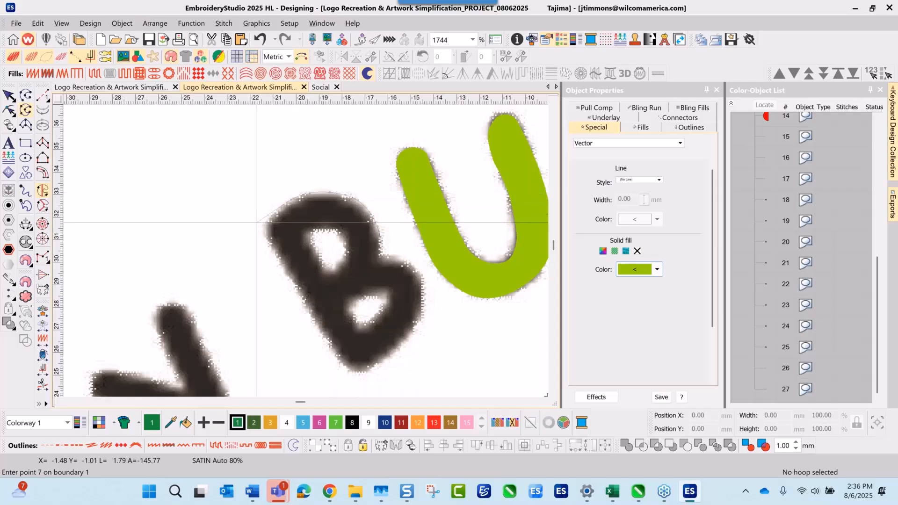
pyautogui.rightClick(272, 216)
pyautogui.rightClick(265, 230)
pyautogui.rightClick(268, 244)
# Step: Trace down the B's stem, around its base and lower bowl to the waist, and complete the solid green silhouette
pyautogui.rightClick(345, 367)
pyautogui.rightClick(356, 373)
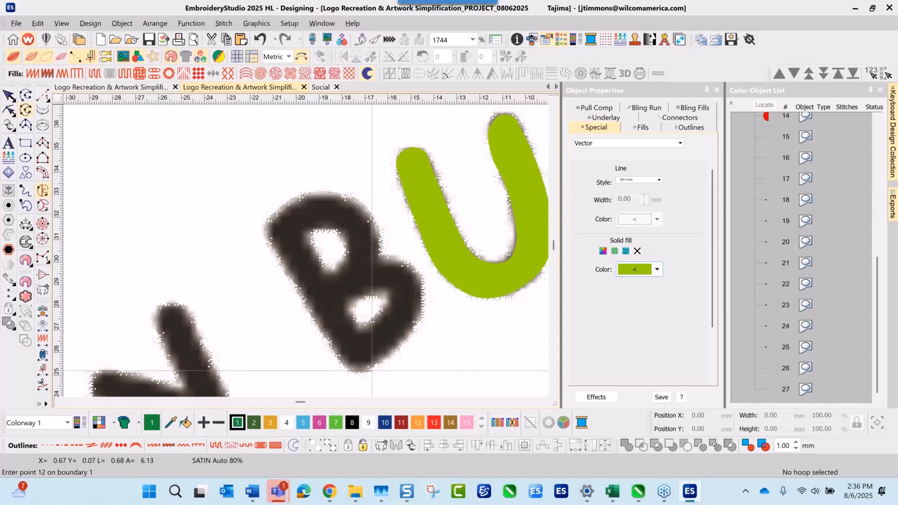
pyautogui.rightClick(371, 371)
pyautogui.rightClick(419, 325)
pyautogui.rightClick(424, 293)
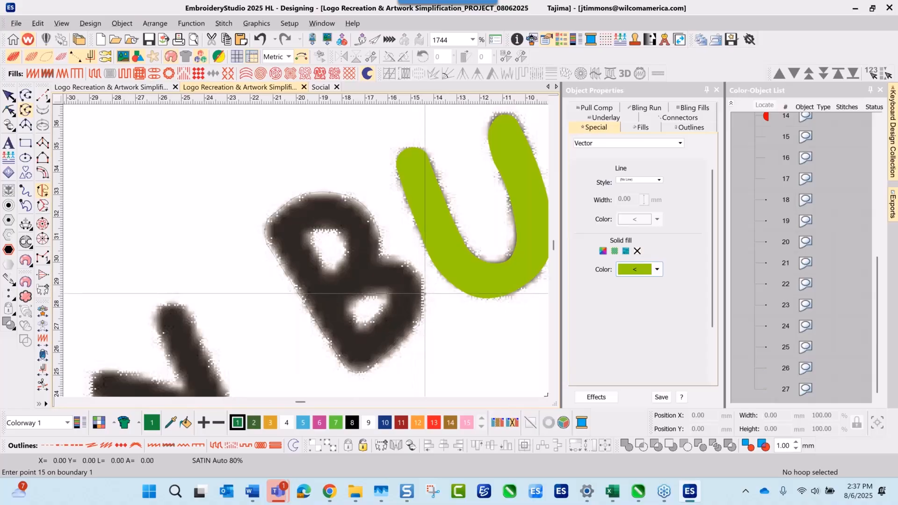
pyautogui.rightClick(417, 270)
pyautogui.rightClick(407, 259)
pyautogui.rightClick(386, 256)
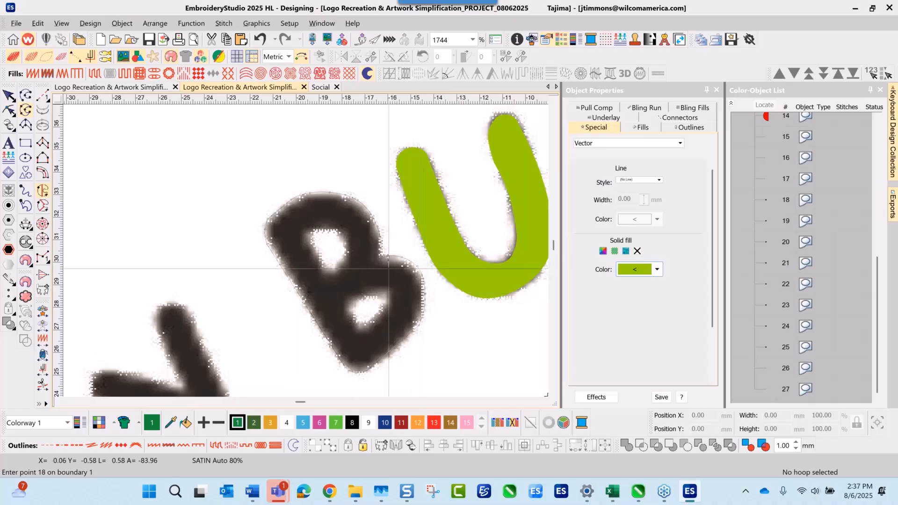
pyautogui.press('Return')
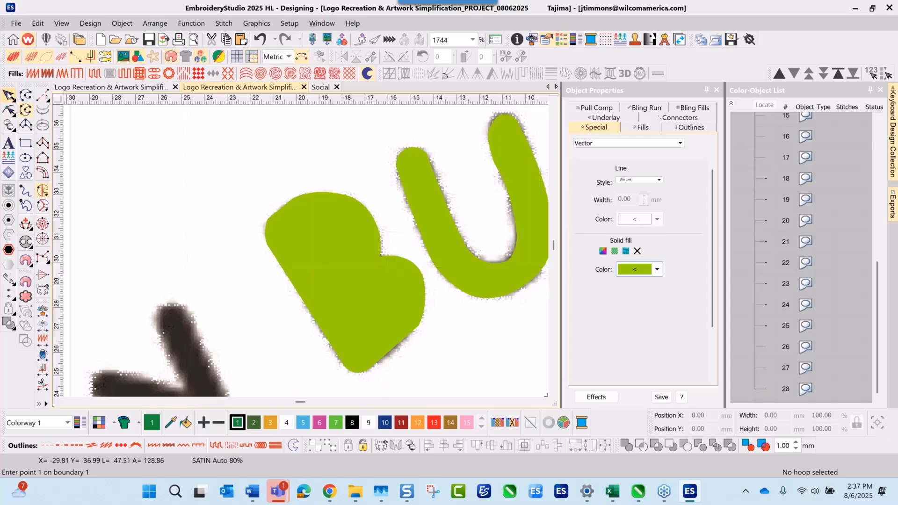
# Step: Hide the green B silhouette so the artwork's counters can be traced
pyautogui.click(9, 95)
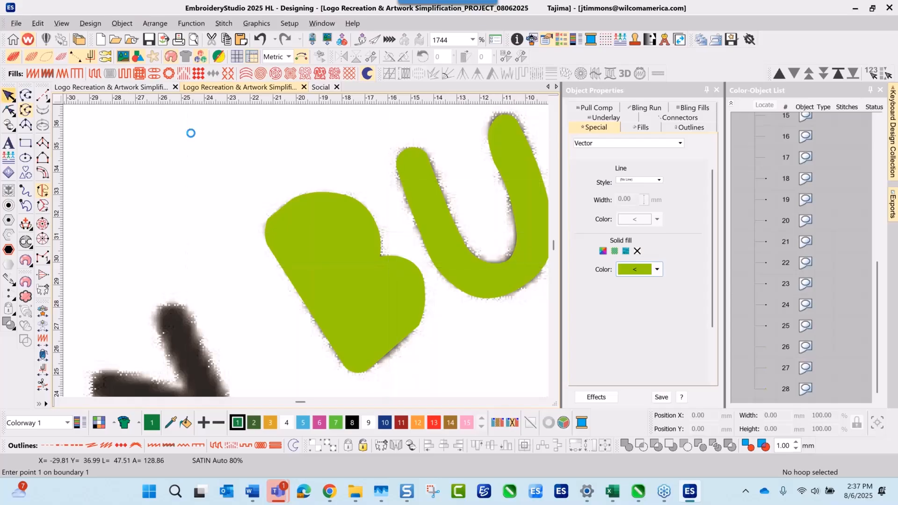
pyautogui.rightClick(767, 391)
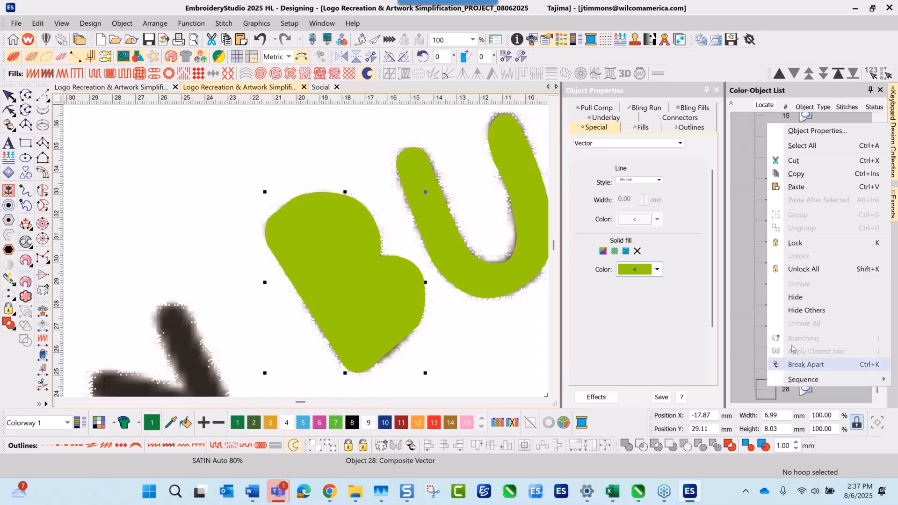
pyautogui.click(794, 298)
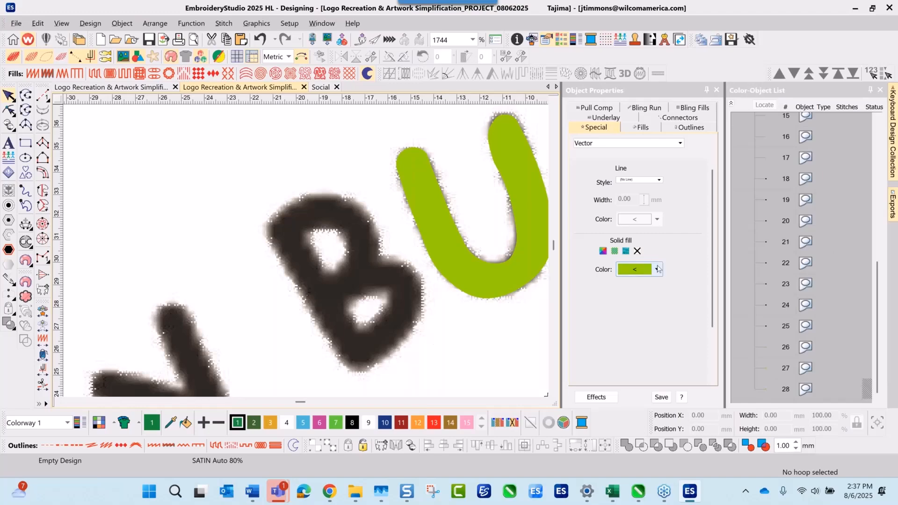
# Step: Set the solid fill color to white and trace the B's upper counter as a closed vector shape
pyautogui.click(658, 269)
pyautogui.click(698, 328)
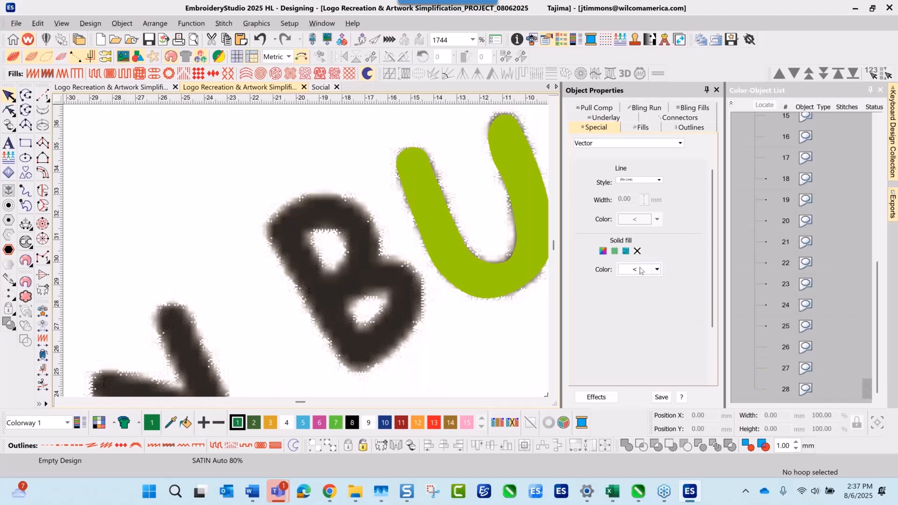
pyautogui.click(27, 112)
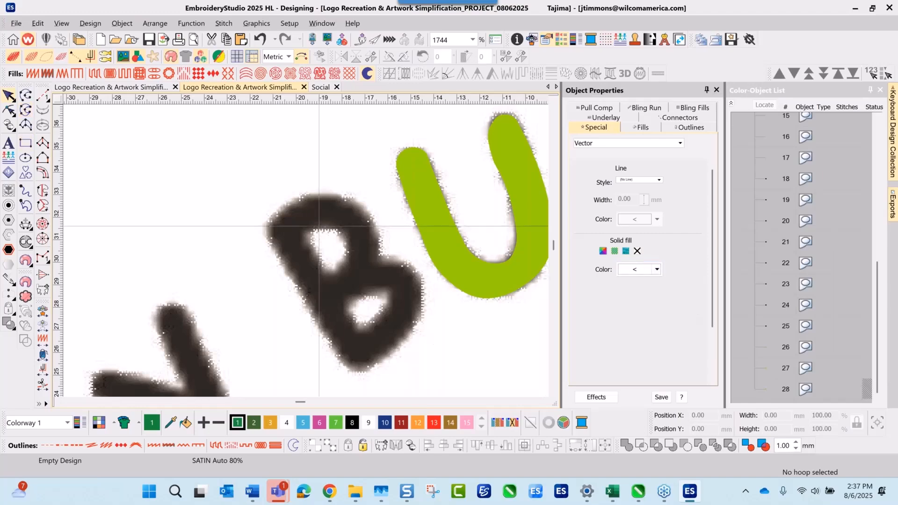
pyautogui.rightClick(307, 238)
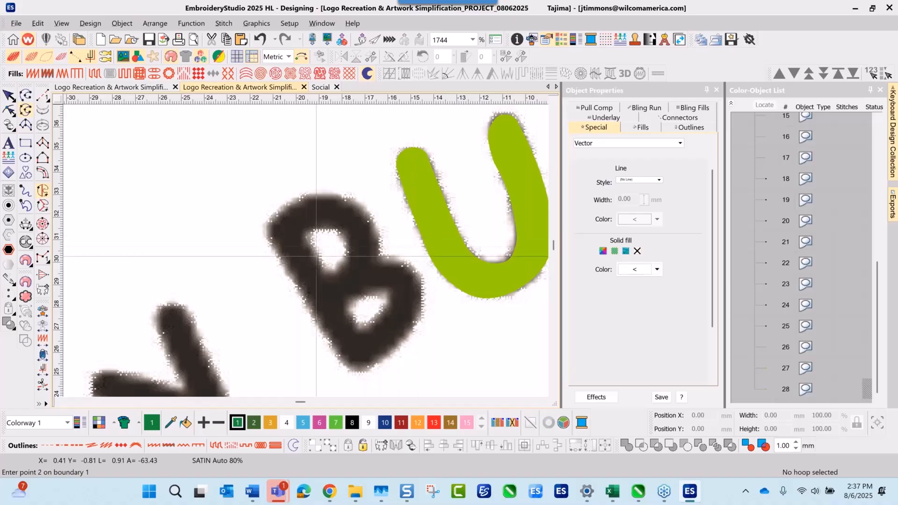
pyautogui.rightClick(315, 256)
pyautogui.rightClick(322, 268)
pyautogui.rightClick(330, 272)
pyautogui.rightClick(344, 259)
pyautogui.rightClick(348, 247)
pyautogui.rightClick(340, 231)
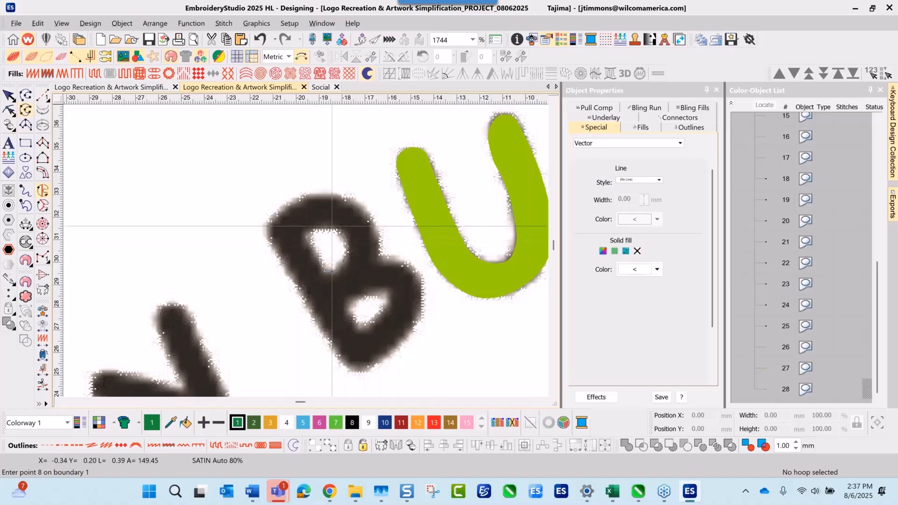
pyautogui.rightClick(326, 227)
pyautogui.rightClick(311, 231)
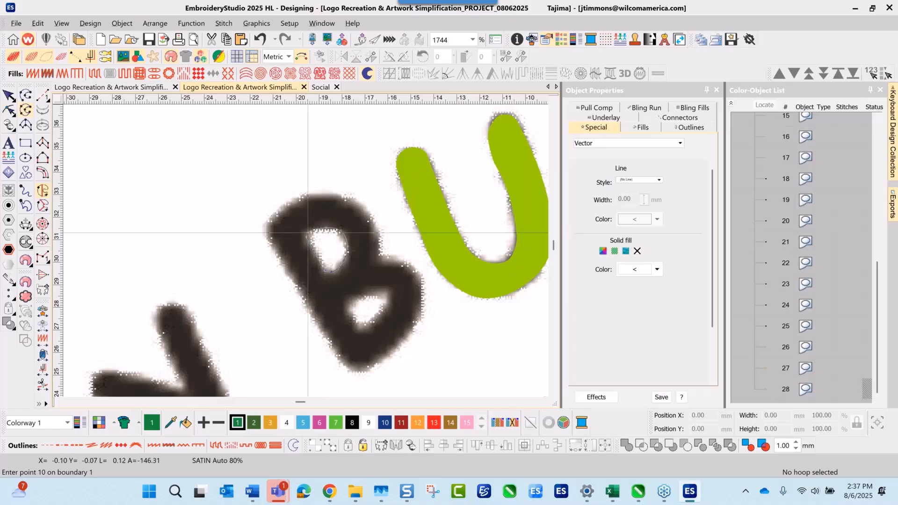
pyautogui.rightClick(307, 235)
pyautogui.press('Return')
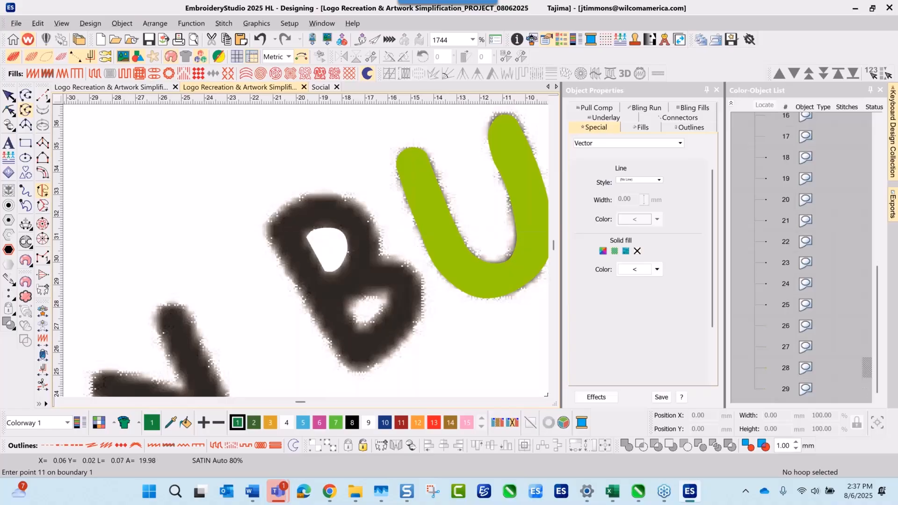
# Step: Trace the B's lower counter as a closed white vector shape
pyautogui.rightClick(345, 307)
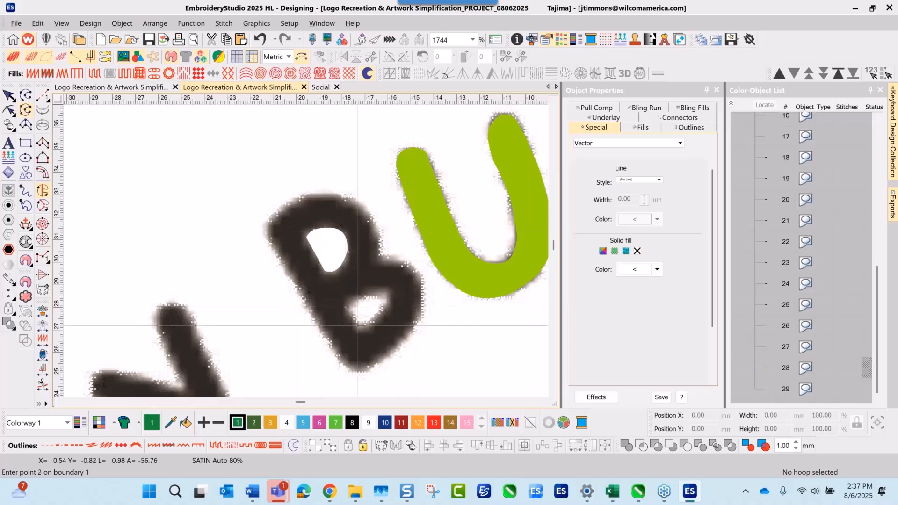
pyautogui.rightClick(359, 327)
pyautogui.rightClick(365, 330)
pyautogui.rightClick(386, 311)
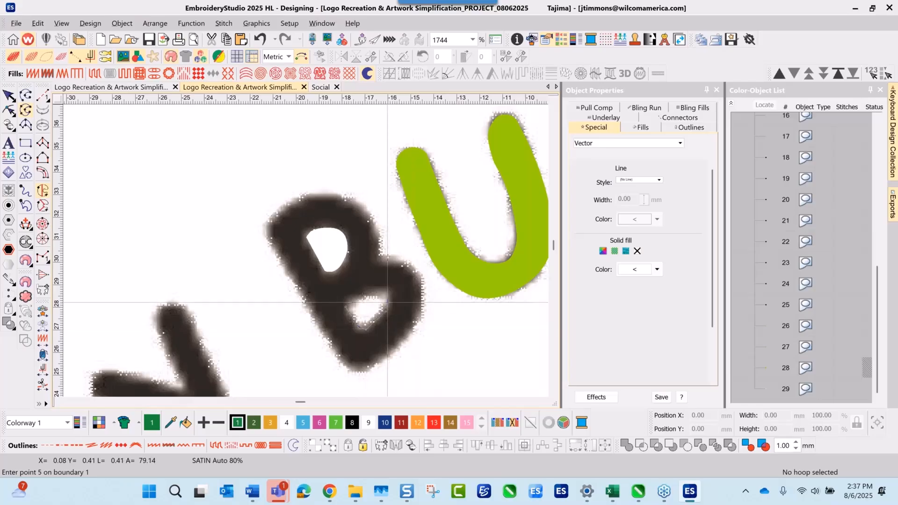
pyautogui.rightClick(388, 302)
pyautogui.rightClick(383, 293)
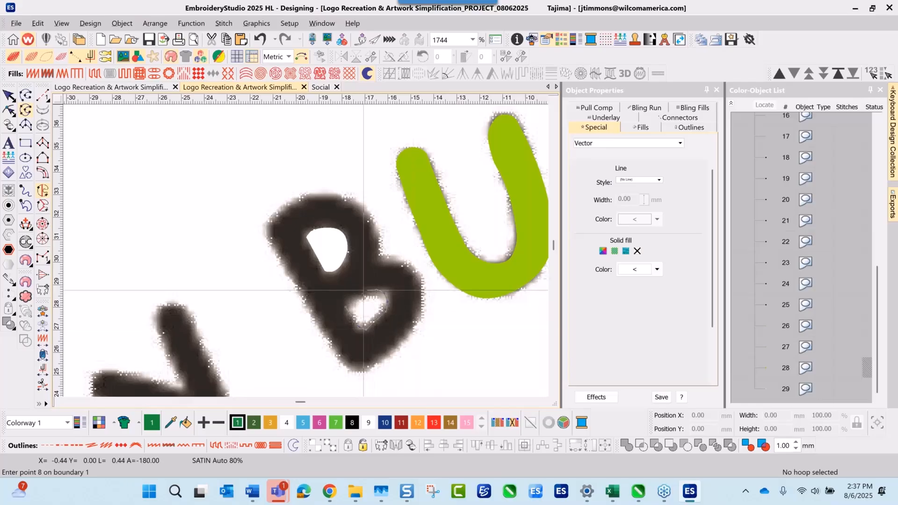
pyautogui.press('Return')
# Step: Unhide all objects to bring back the green B silhouette behind its white counters, and clear the selection
pyautogui.rightClick(846, 274)
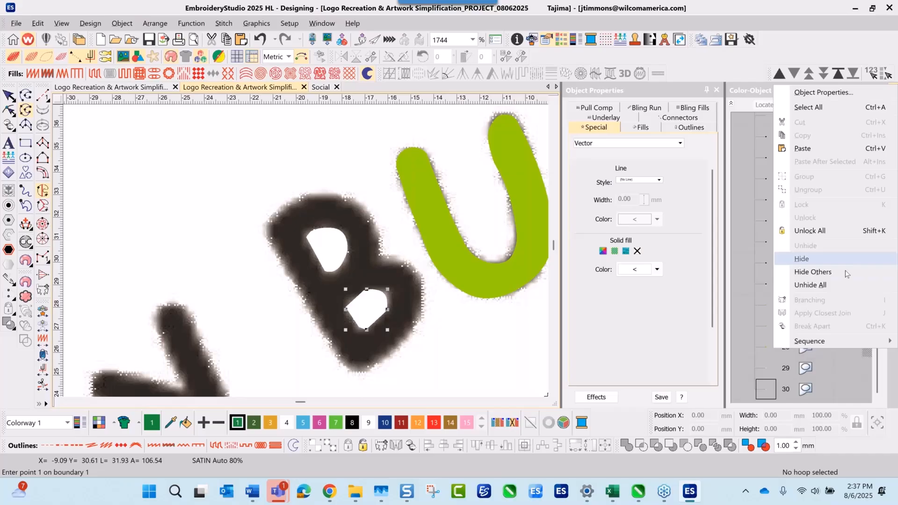
pyautogui.click(815, 287)
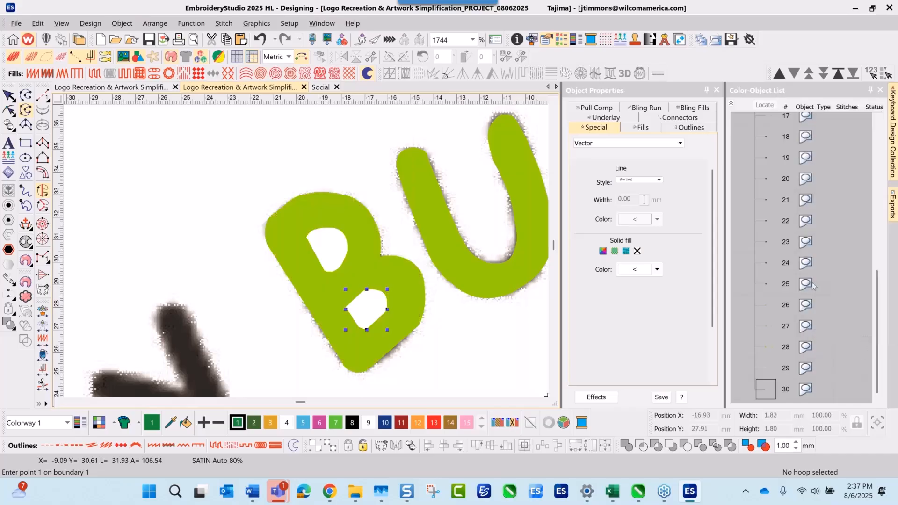
pyautogui.press('Escape')
pyautogui.click(455, 351)
# Step: Set the solid fill color to lime green and start tracing the Y as a closed vector shape, from its crotch around the short arm's end
pyautogui.scroll(-1, 435, 339)
pyautogui.scroll(-1, 302, 255)
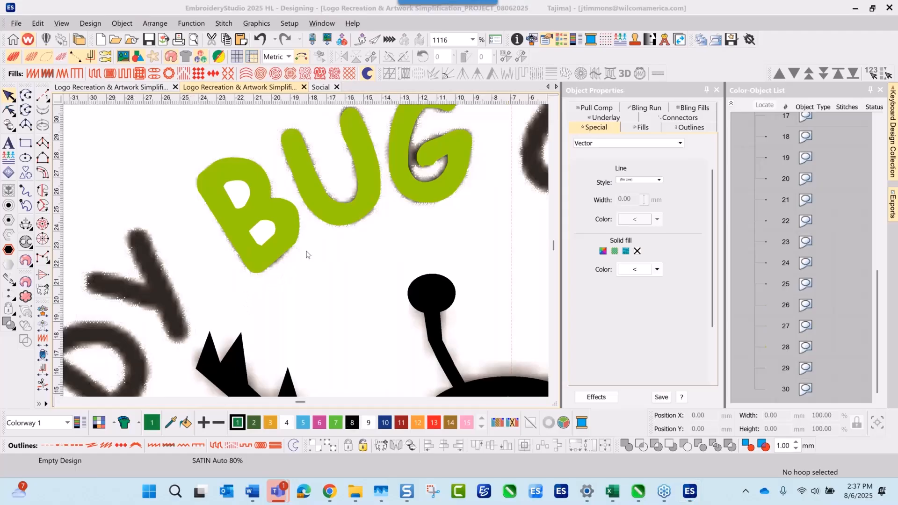
pyautogui.scroll(1, 311, 250)
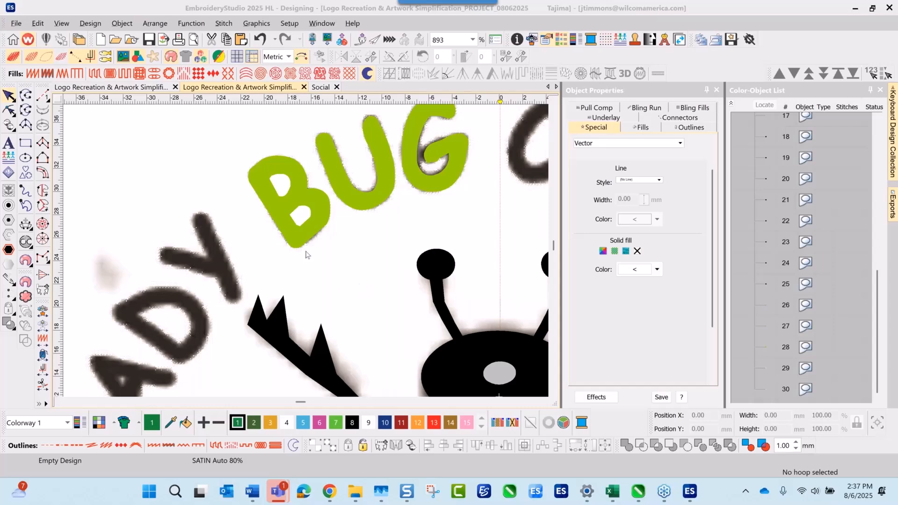
pyautogui.scroll(-2, 306, 255)
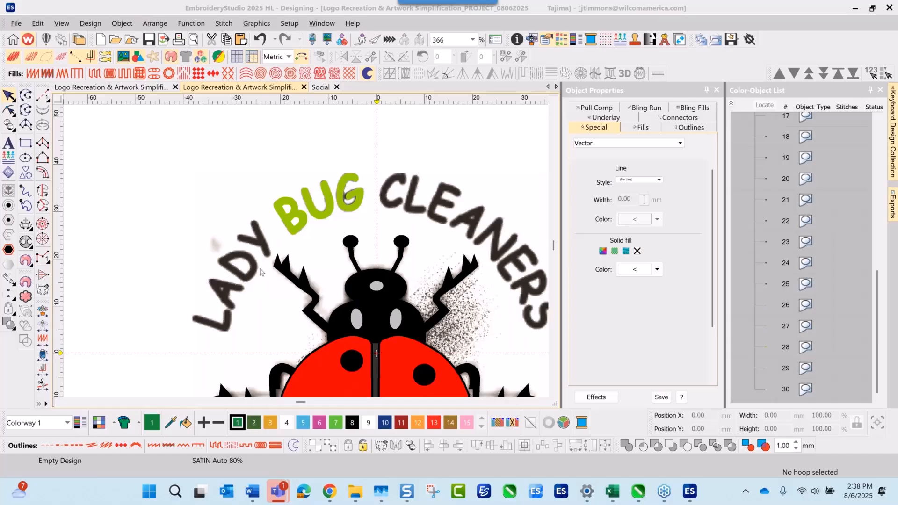
pyautogui.scroll(2, 262, 264)
pyautogui.scroll(2, 307, 253)
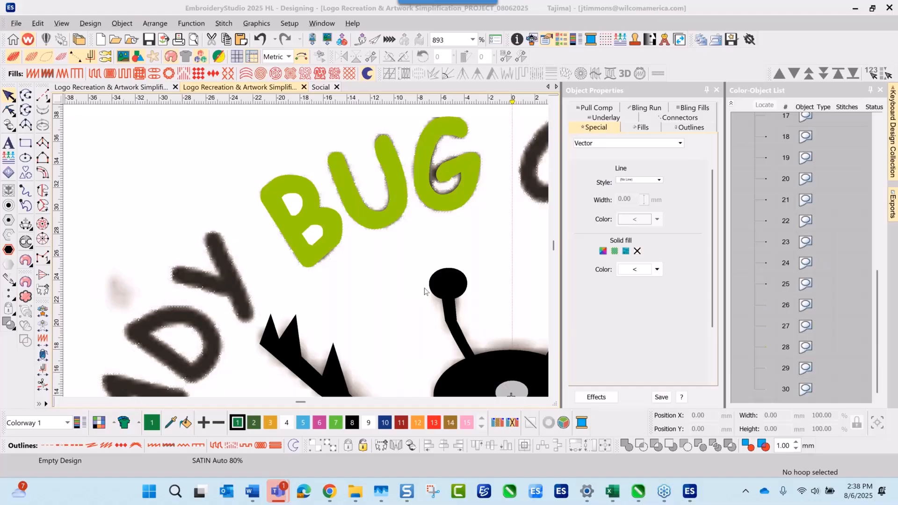
pyautogui.scroll(3, 232, 312)
pyautogui.scroll(-2, 306, 253)
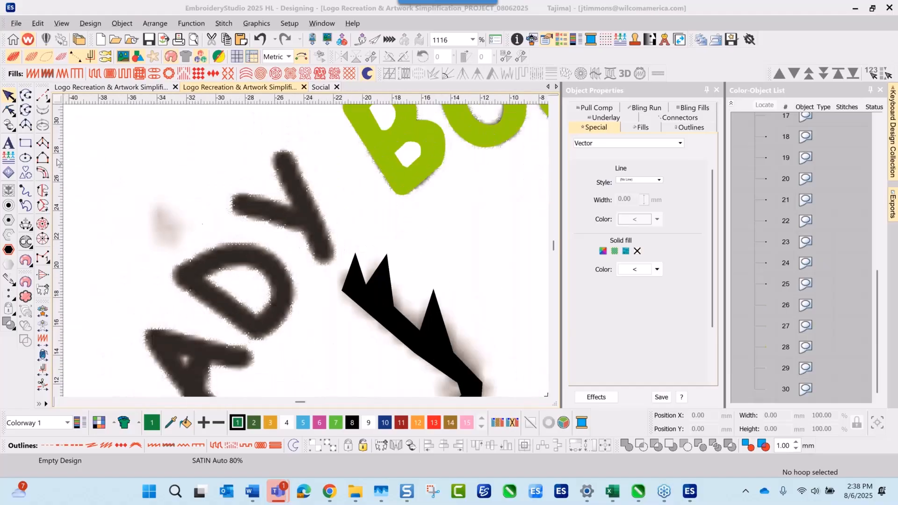
pyautogui.click(657, 269)
pyautogui.click(650, 313)
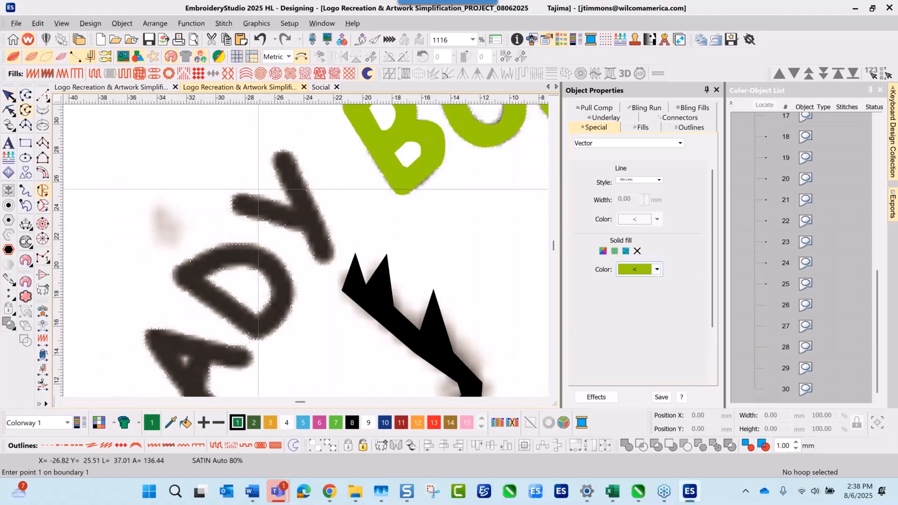
pyautogui.scroll(2, 205, 127)
pyautogui.click(299, 207)
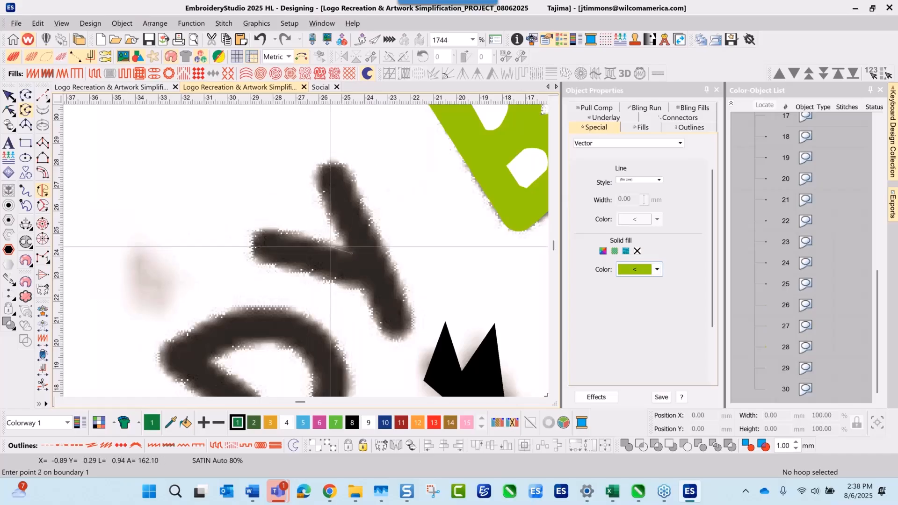
pyautogui.click(320, 244)
pyautogui.click(285, 234)
pyautogui.click(261, 231)
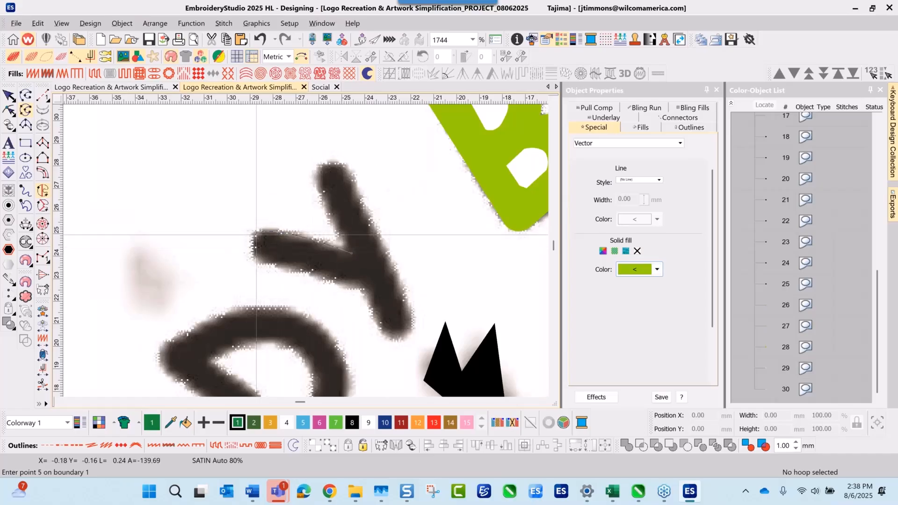
pyautogui.click(253, 244)
pyautogui.click(265, 261)
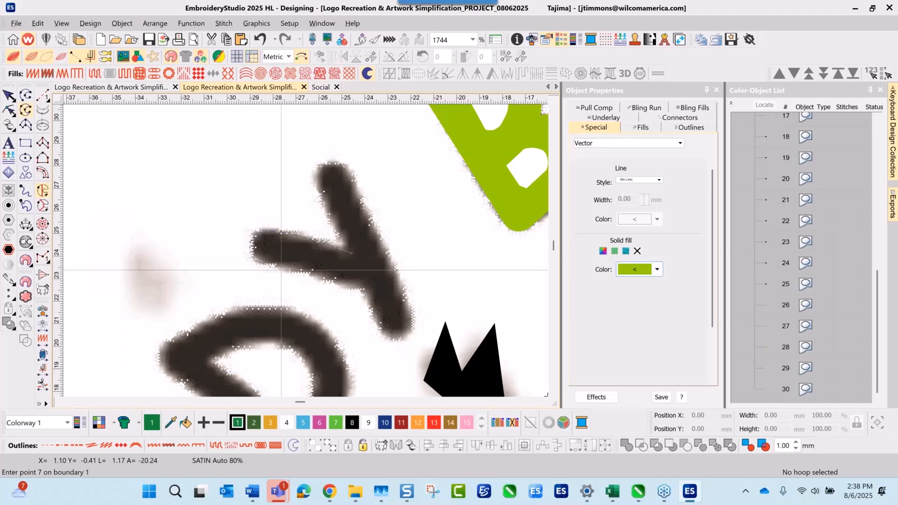
# Step: Continue the Y outline along the short arm's lower edge, down the long stroke and around its foot
pyautogui.rightClick(289, 272)
pyautogui.rightClick(318, 279)
pyautogui.rightClick(341, 287)
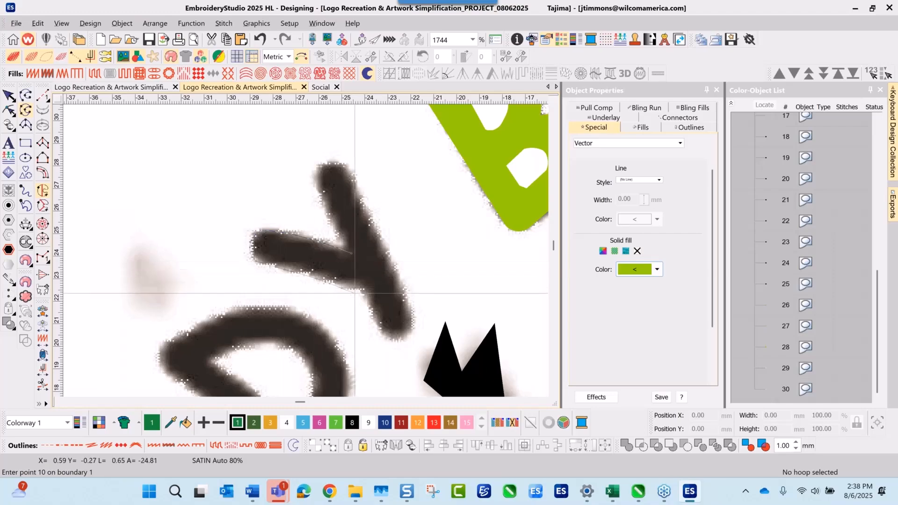
pyautogui.rightClick(352, 289)
pyautogui.click(362, 289)
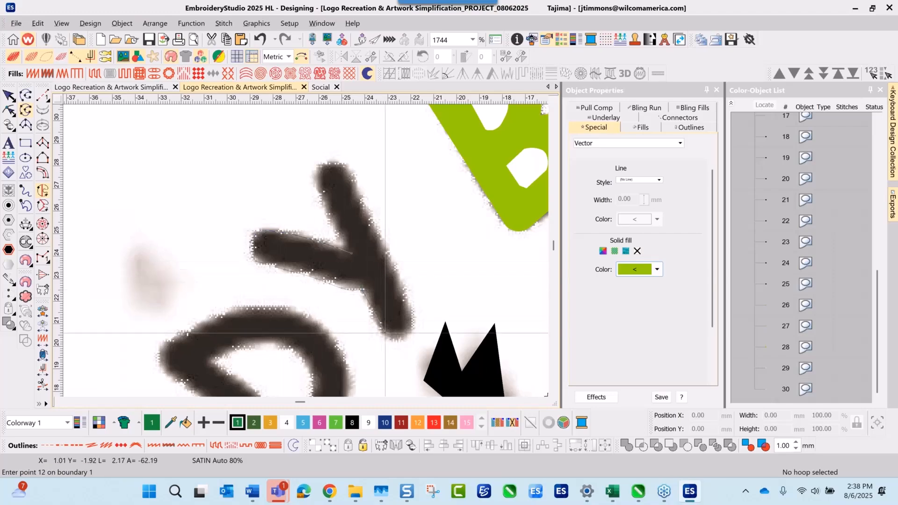
pyautogui.rightClick(385, 333)
pyautogui.rightClick(405, 337)
pyautogui.rightClick(412, 315)
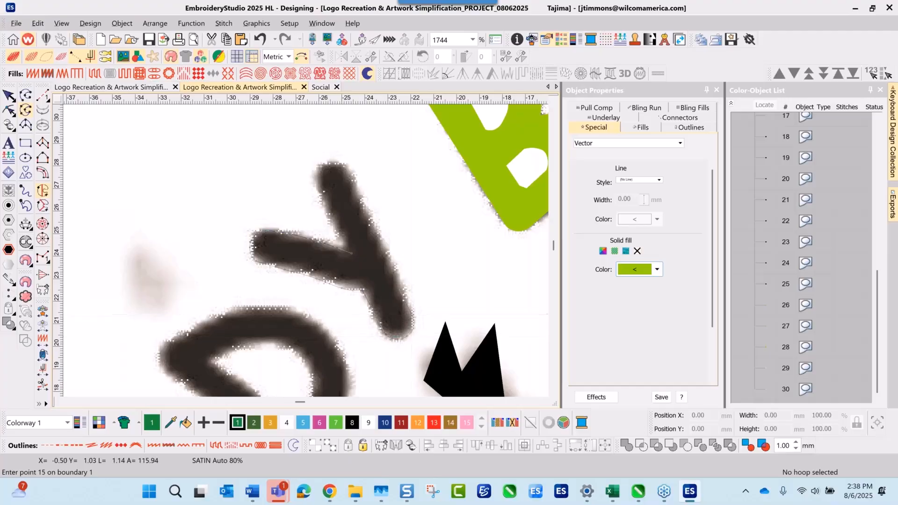
# Step: Trace up around the upper tip of the Y's long stroke and back to the crotch, completing the green shape
pyautogui.rightClick(349, 171)
pyautogui.rightClick(331, 163)
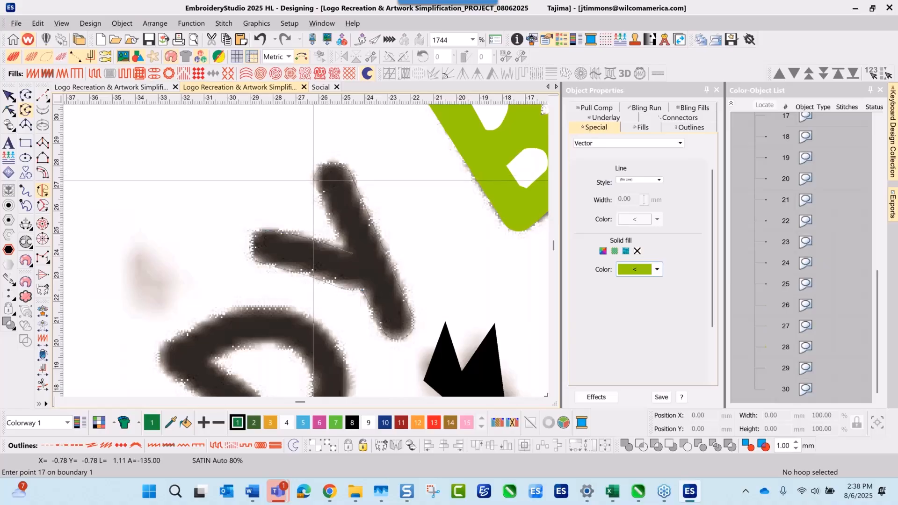
pyautogui.rightClick(314, 181)
pyautogui.rightClick(329, 216)
pyautogui.click(348, 250)
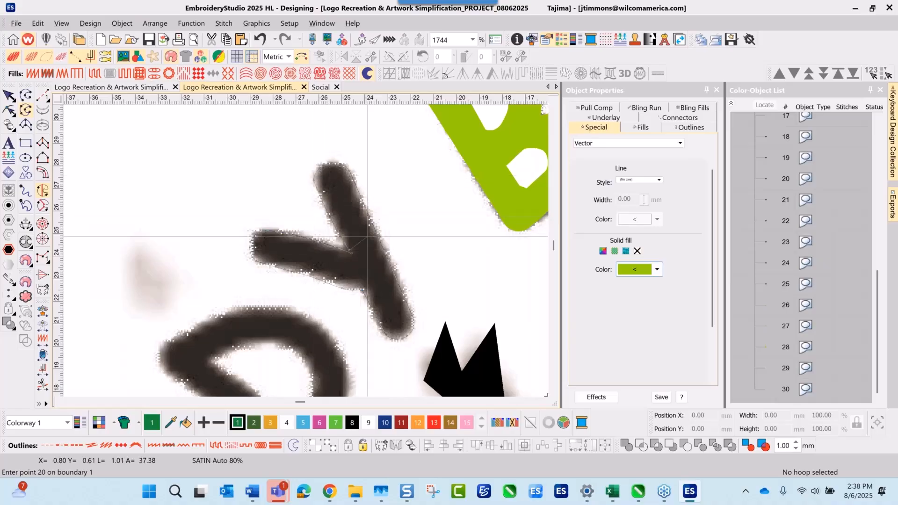
pyautogui.press('Return')
# Step: Start a closed vector shape at the D's pointed upper corner and trace along its straight stem edge
pyautogui.scroll(-3, 339, 274)
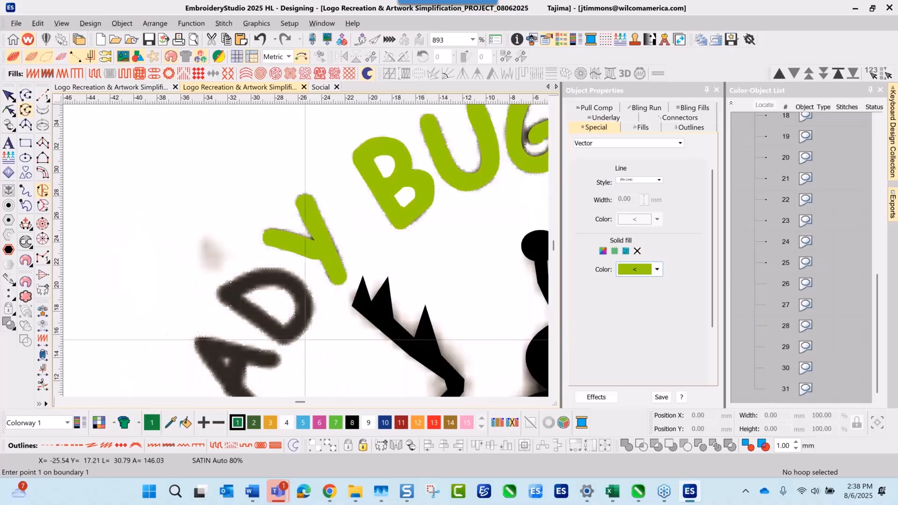
pyautogui.scroll(2, 277, 334)
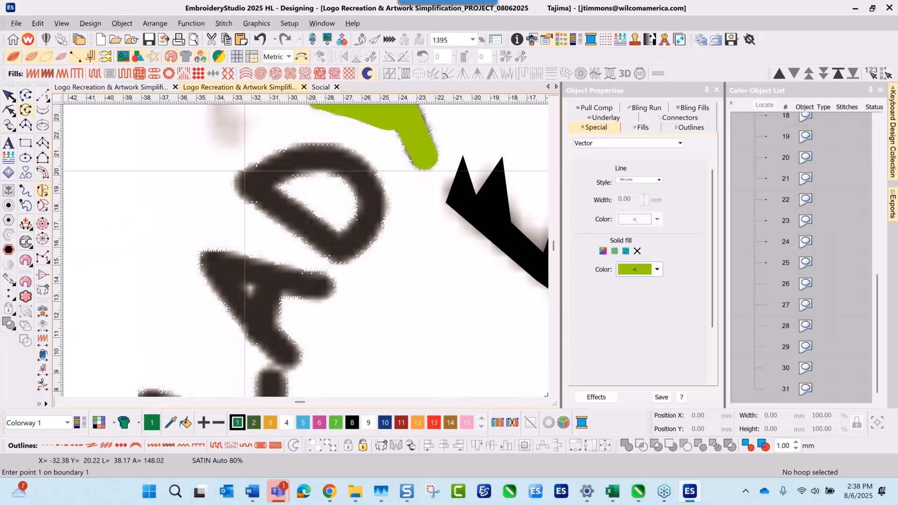
pyautogui.click(245, 171)
pyautogui.rightClick(235, 180)
pyautogui.rightClick(236, 188)
pyautogui.click(243, 201)
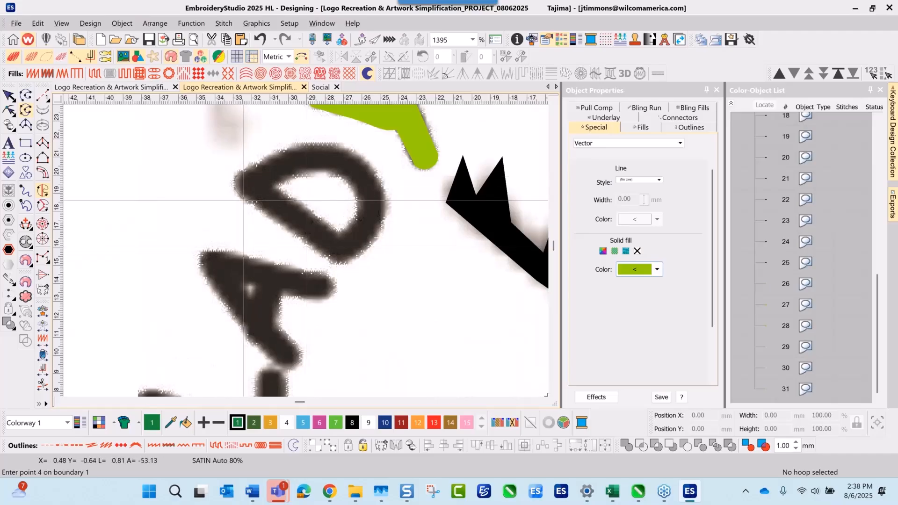
pyautogui.rightClick(287, 228)
pyautogui.click(332, 265)
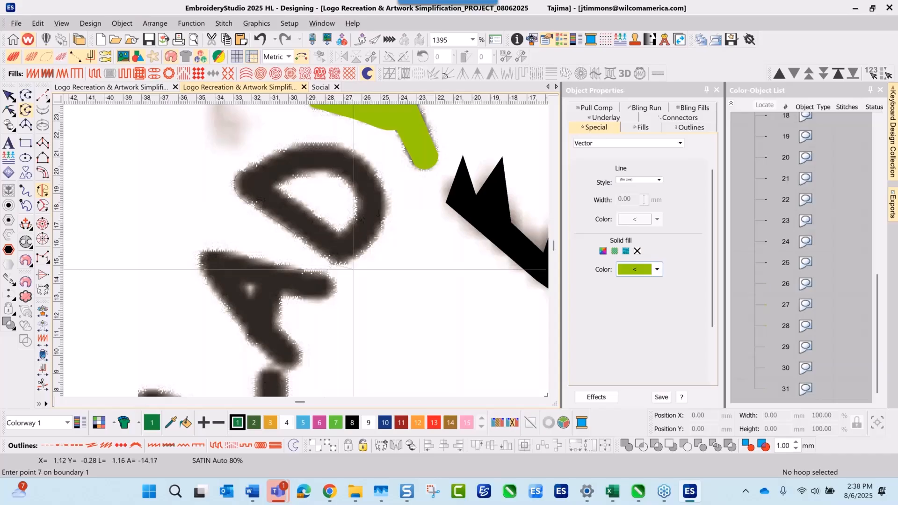
# Step: Trace around the D's lower corner and outer bowl to complete its solid green silhouette, and end the tracing
pyautogui.click(345, 263)
pyautogui.click(356, 259)
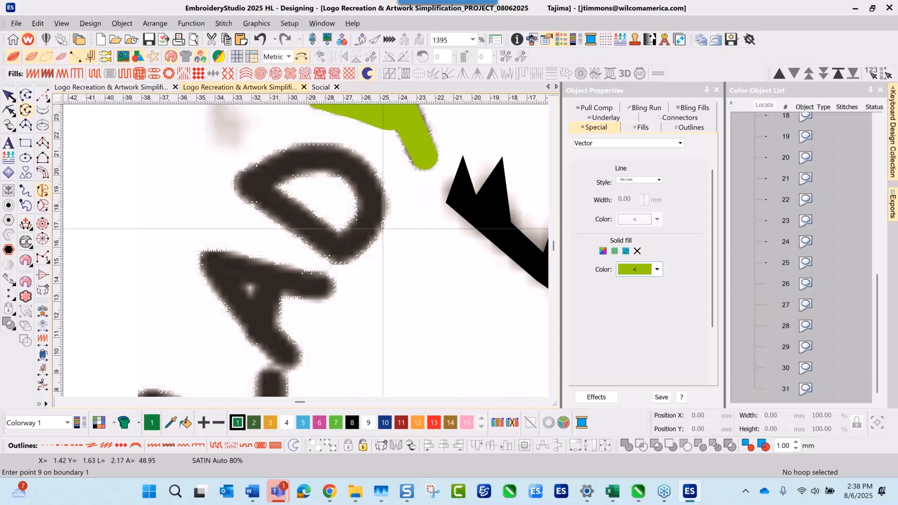
pyautogui.rightClick(382, 228)
pyautogui.rightClick(381, 185)
pyautogui.rightClick(345, 147)
pyautogui.press('Return')
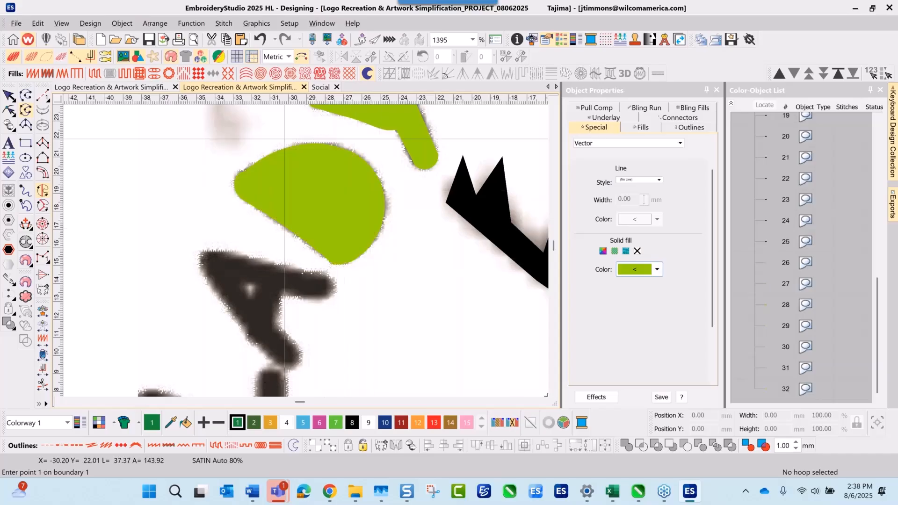
pyautogui.press('Escape')
# Step: Hide the green D silhouette so the artwork's counter can be traced
pyautogui.click(772, 388)
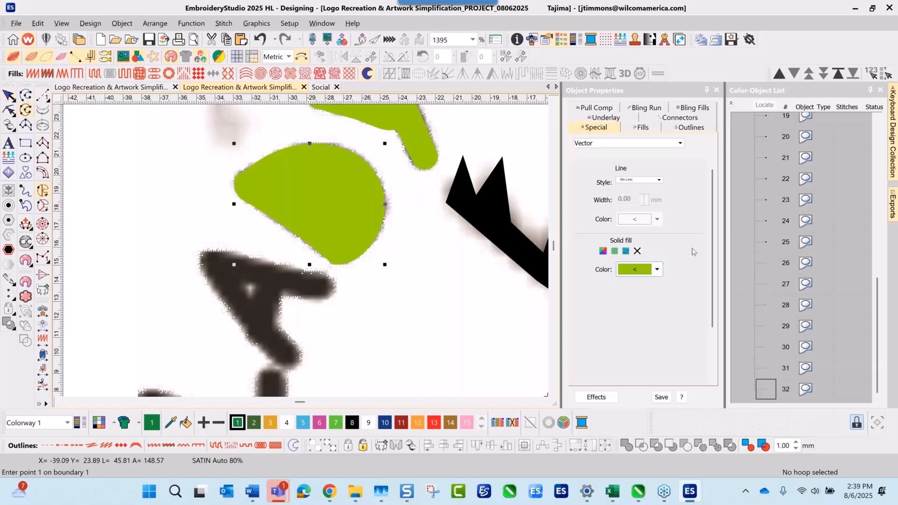
pyautogui.rightClick(770, 394)
pyautogui.click(795, 301)
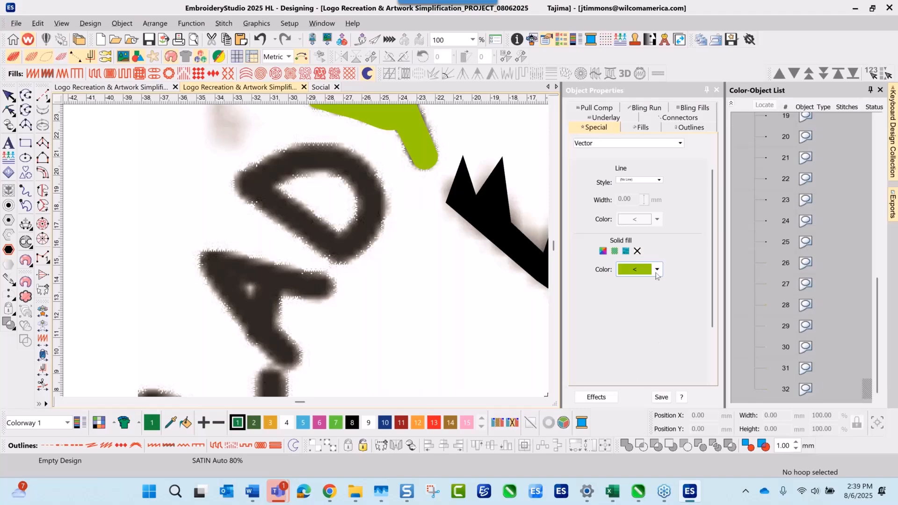
# Step: Set the solid fill color to white and trace the D's counter as a closed vector shape
pyautogui.click(656, 273)
pyautogui.click(696, 328)
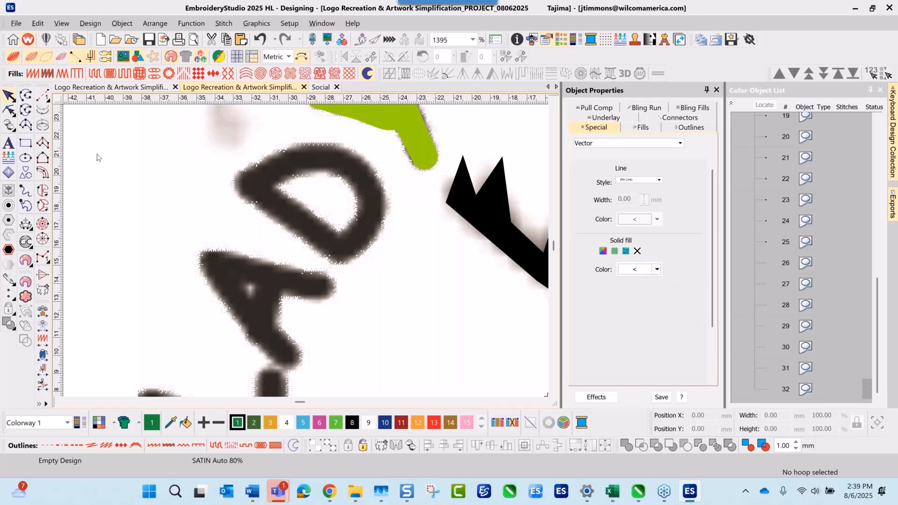
pyautogui.click(26, 110)
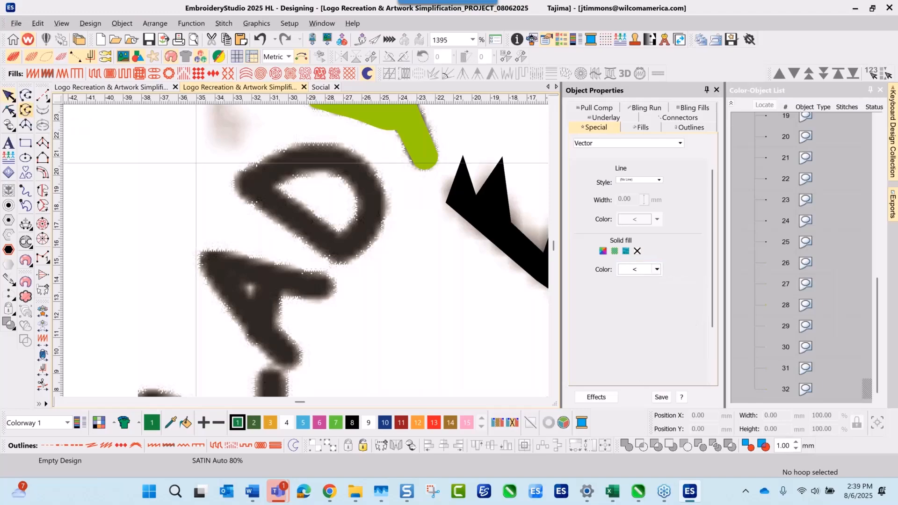
pyautogui.click(277, 188)
pyautogui.click(341, 236)
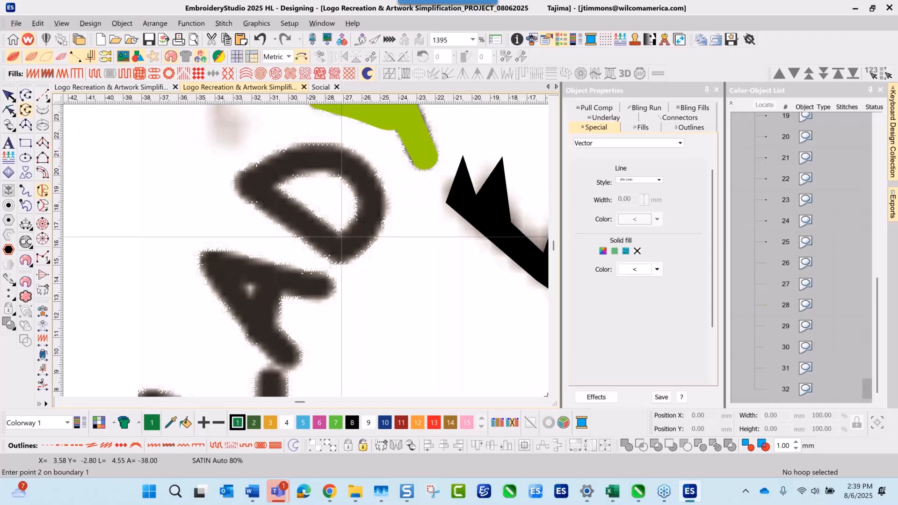
pyautogui.rightClick(354, 220)
pyautogui.rightClick(357, 205)
pyautogui.rightClick(344, 180)
pyautogui.rightClick(323, 171)
pyautogui.click(299, 172)
pyautogui.press('Return')
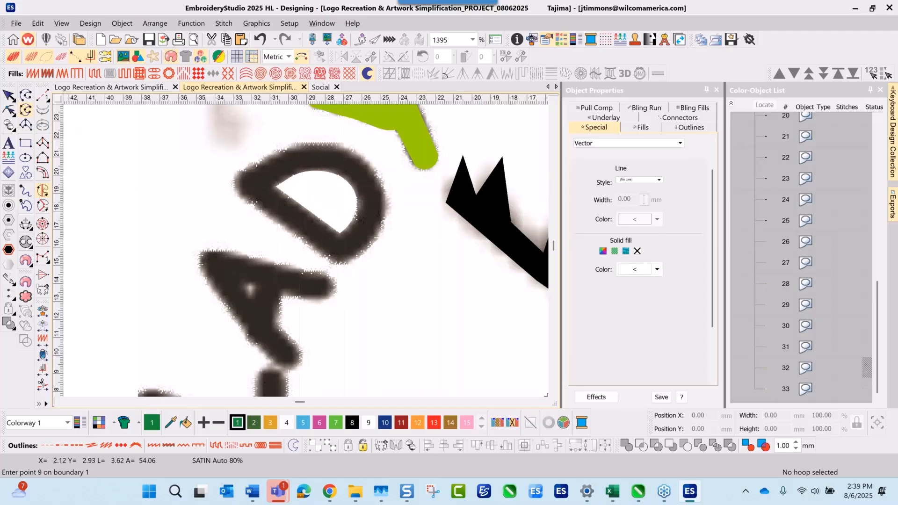
# Step: Unhide the green D silhouette behind its white counter and clear the selection
pyautogui.rightClick(763, 370)
pyautogui.click(802, 304)
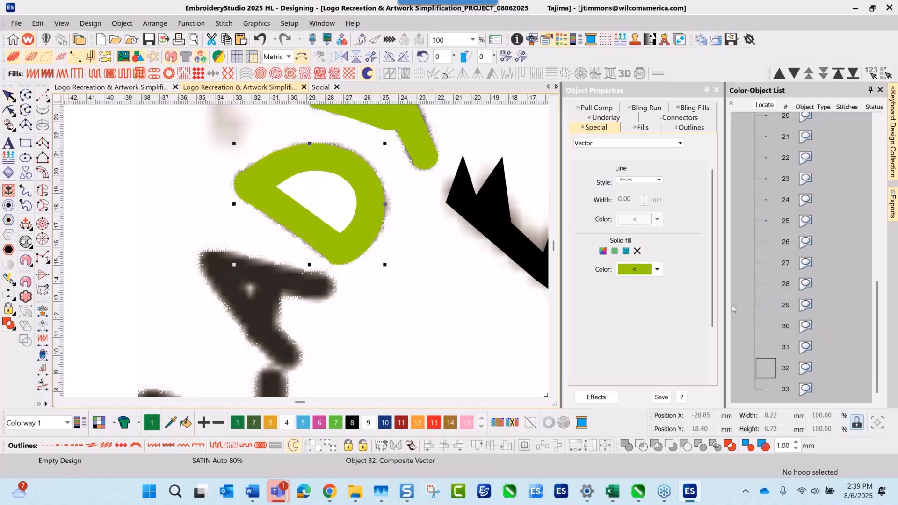
pyautogui.scroll(-2, 305, 266)
pyautogui.click(154, 188)
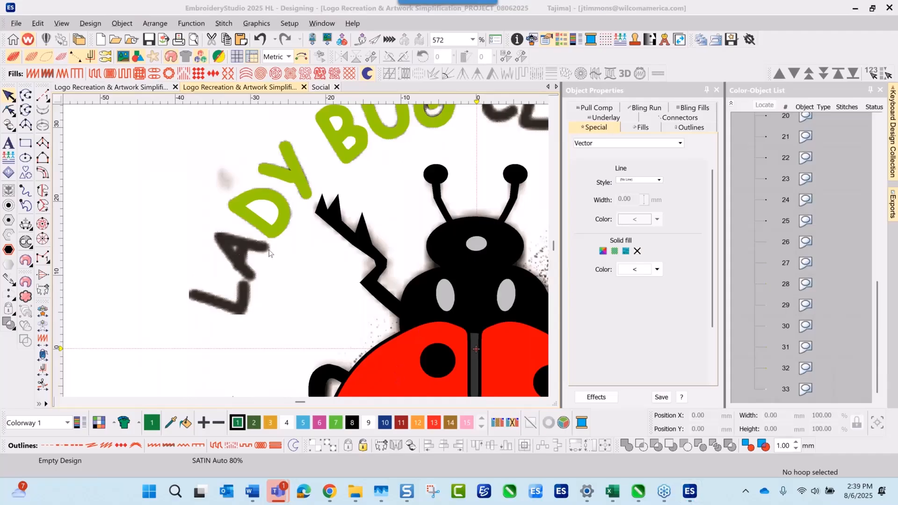
# Step: Place a copy of the green D silhouette in the empty area beside the lettering, at about X -41.1 mm, Y 22.4 mm
pyautogui.click(232, 214)
pyautogui.moveTo(231, 214); pyautogui.dragTo(138, 185)
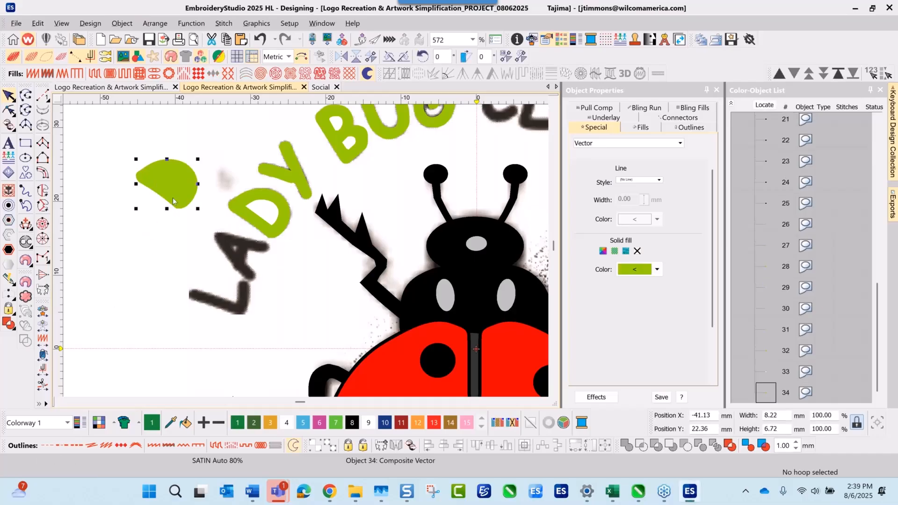
pyautogui.moveTo(32, 250)
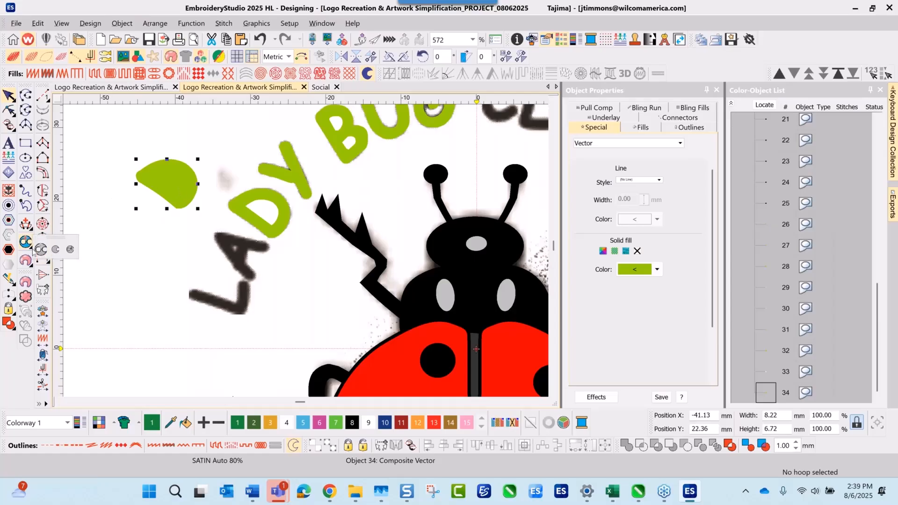
# Step: Convert the D silhouette copy to a Tatami stitch fill and cut a four-point hole in its middle
pyautogui.moveTo(57, 236); pyautogui.dragTo(101, 124)
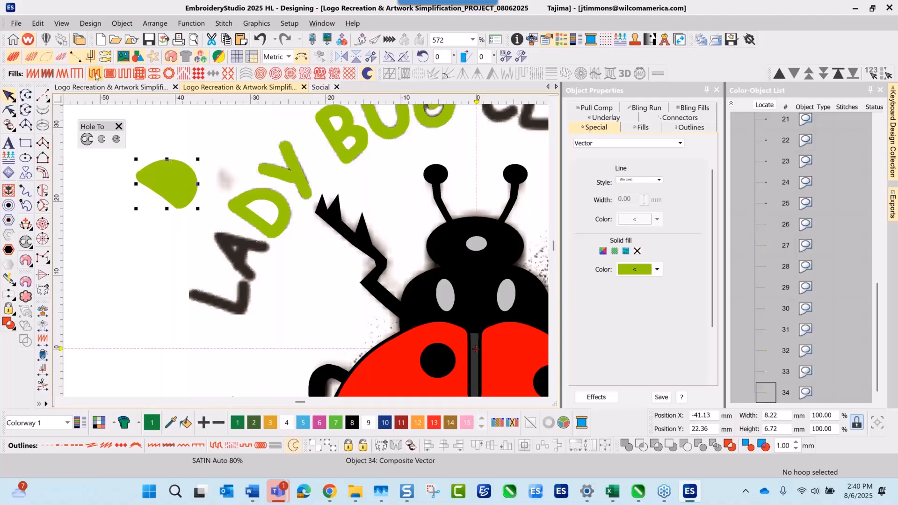
pyautogui.click(95, 73)
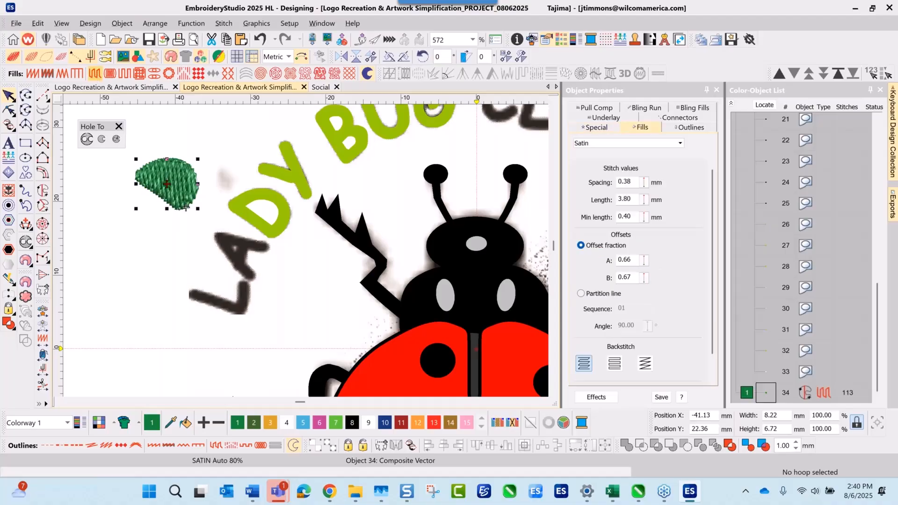
pyautogui.click(27, 241)
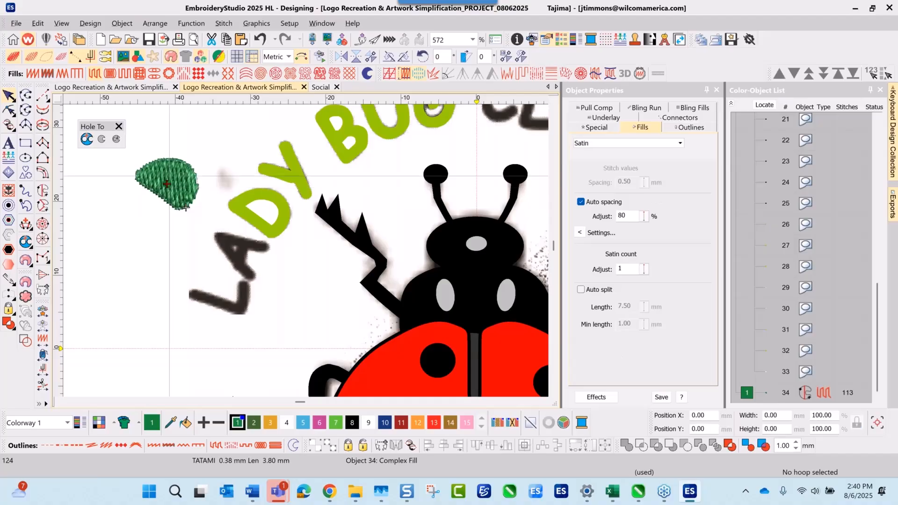
pyautogui.click(164, 168)
pyautogui.click(158, 182)
pyautogui.click(179, 191)
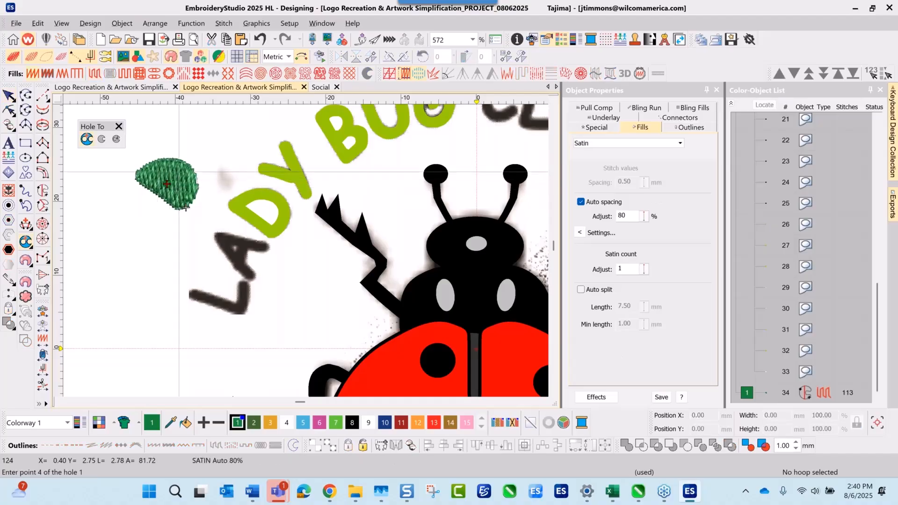
pyautogui.click(178, 169)
pyautogui.press('Return')
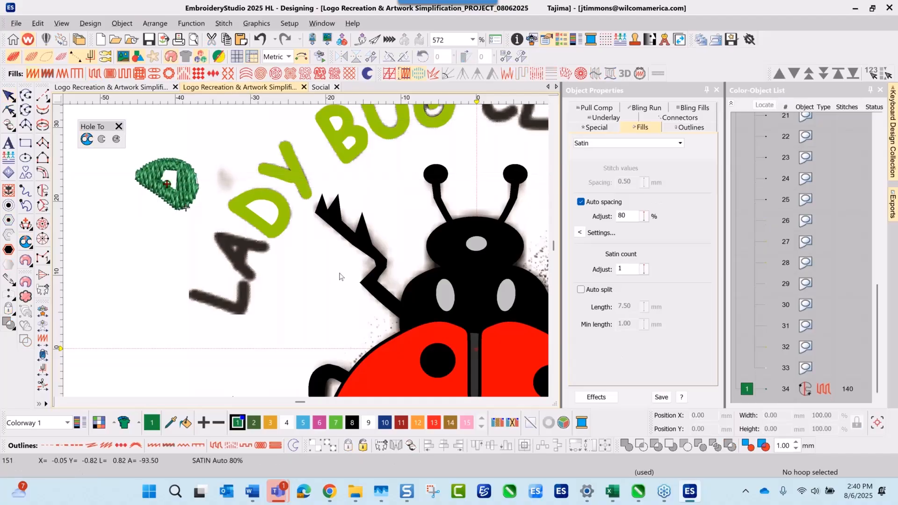
# Step: Undo the hole, the stitch conversion and the placement of the D silhouette copy
pyautogui.click(260, 40)
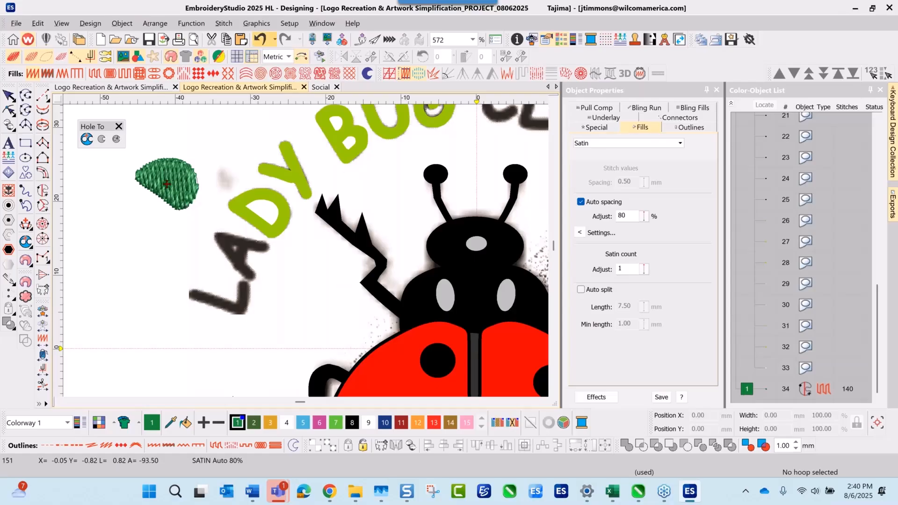
pyautogui.hotkey('ctrl', 'z')
pyautogui.hotkey('ctrl', 'z')
# Step: Set up a new closed shape over the letter A as a Vector object with a green solid fill
pyautogui.scroll(2, 186, 208)
pyautogui.scroll(2, 305, 267)
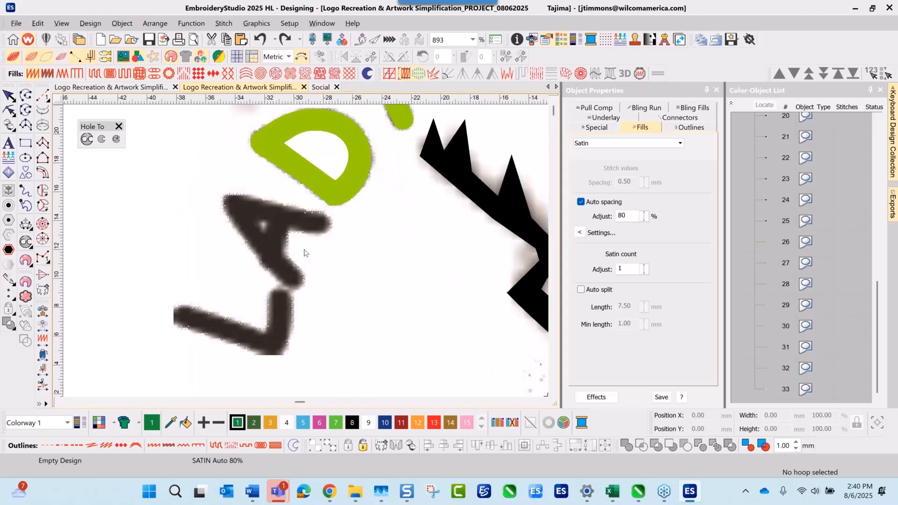
pyautogui.click(25, 111)
pyautogui.click(679, 143)
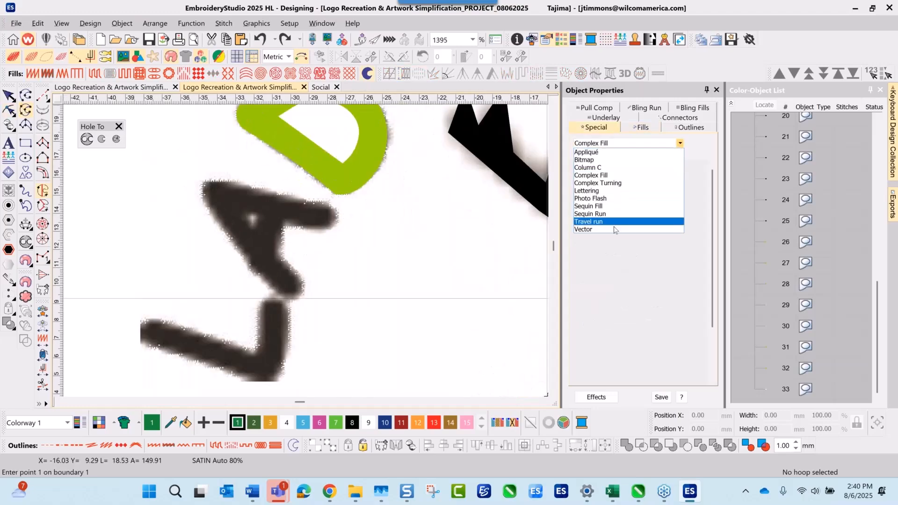
pyautogui.click(614, 229)
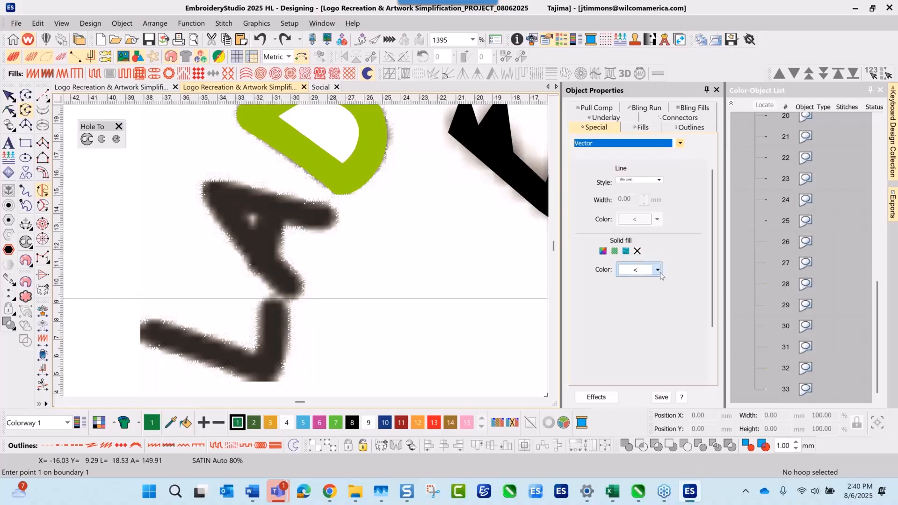
pyautogui.click(657, 269)
pyautogui.click(645, 306)
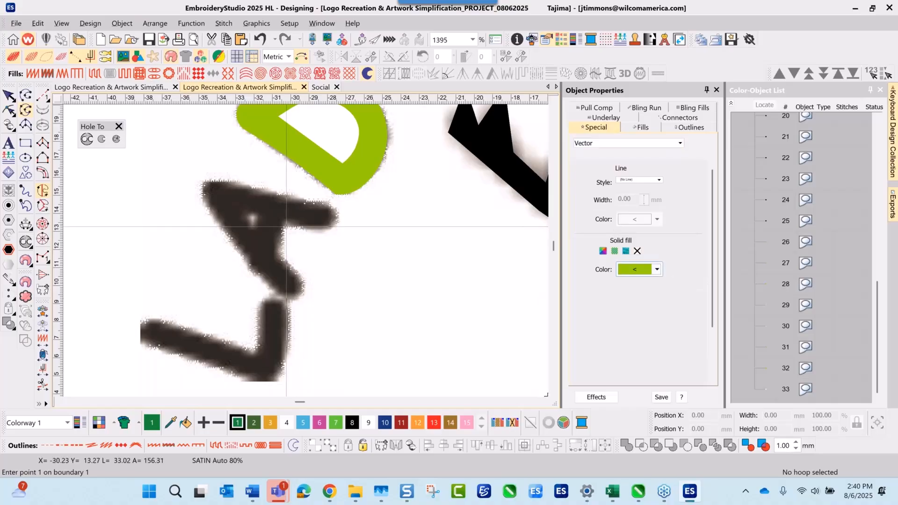
# Step: Trace the outer outline of the letter A with straight and curved points and close it as a solid silhouette
pyautogui.click(285, 227)
pyautogui.click(281, 257)
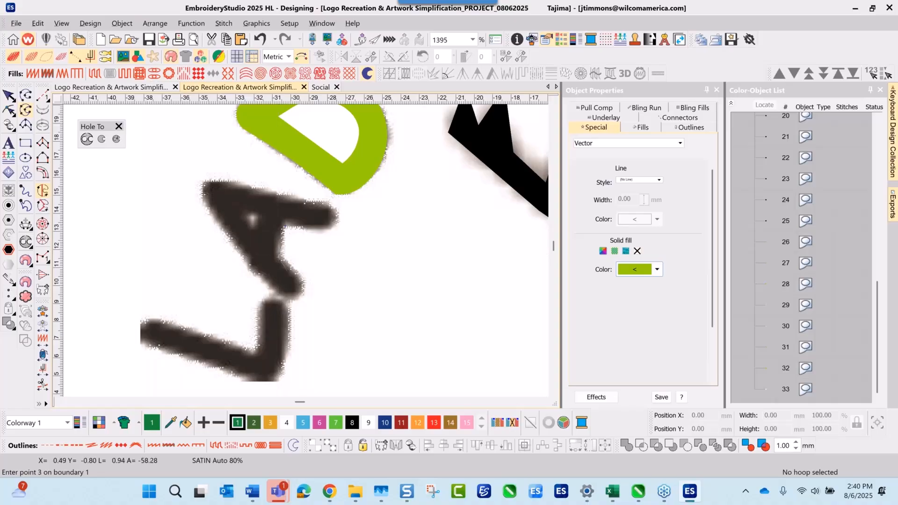
pyautogui.click(302, 285)
pyautogui.rightClick(301, 292)
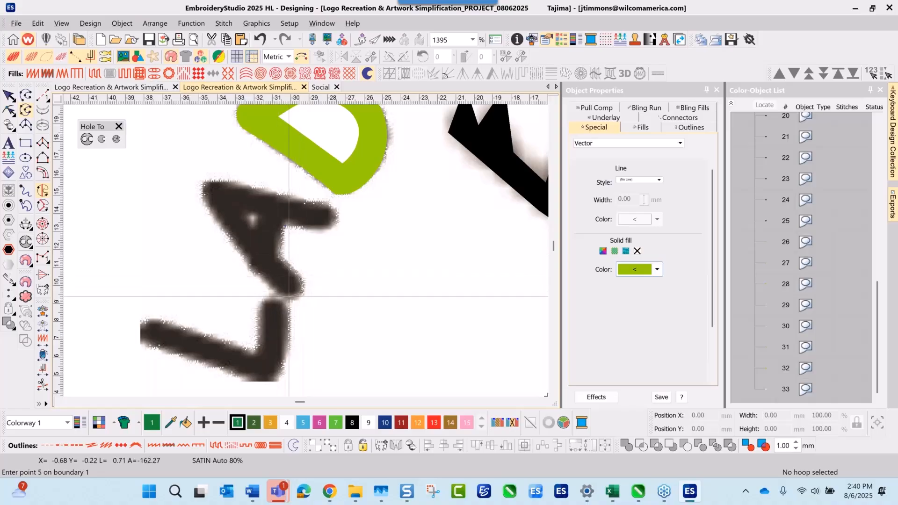
pyautogui.rightClick(293, 299)
pyautogui.click(276, 290)
pyautogui.click(263, 278)
pyautogui.click(246, 259)
pyautogui.click(208, 216)
pyautogui.rightClick(204, 197)
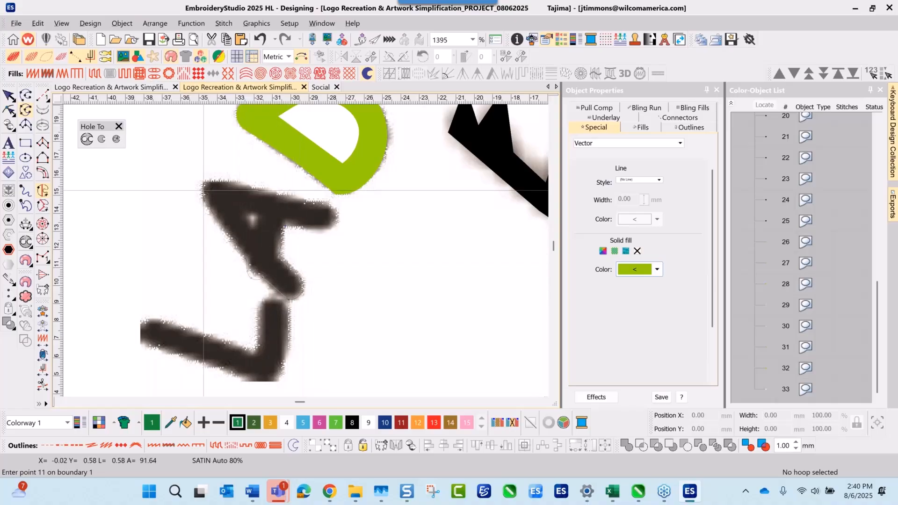
pyautogui.rightClick(203, 188)
pyautogui.rightClick(209, 181)
pyautogui.click(229, 183)
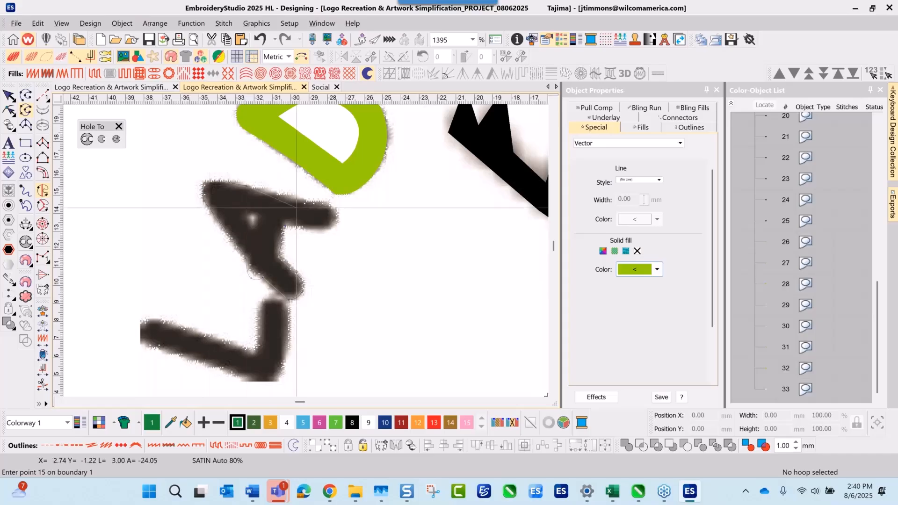
pyautogui.click(283, 197)
pyautogui.click(305, 204)
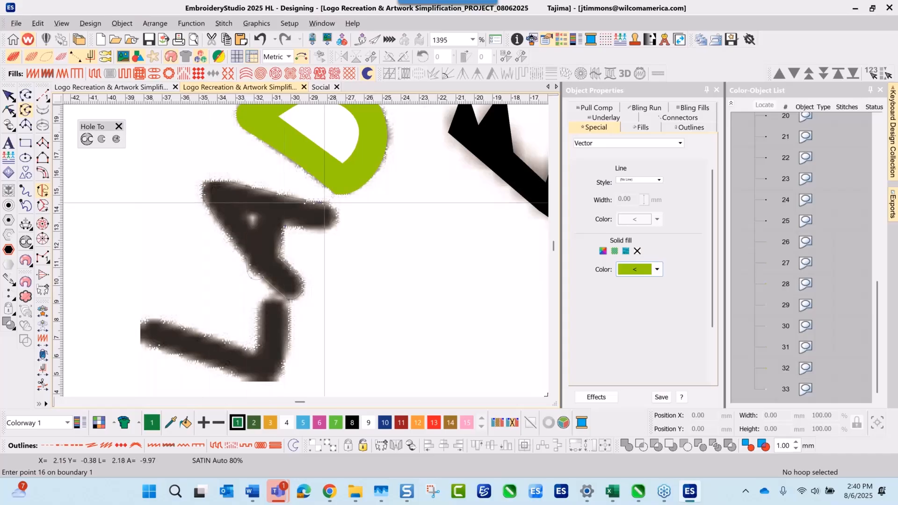
pyautogui.click(324, 203)
pyautogui.rightClick(338, 214)
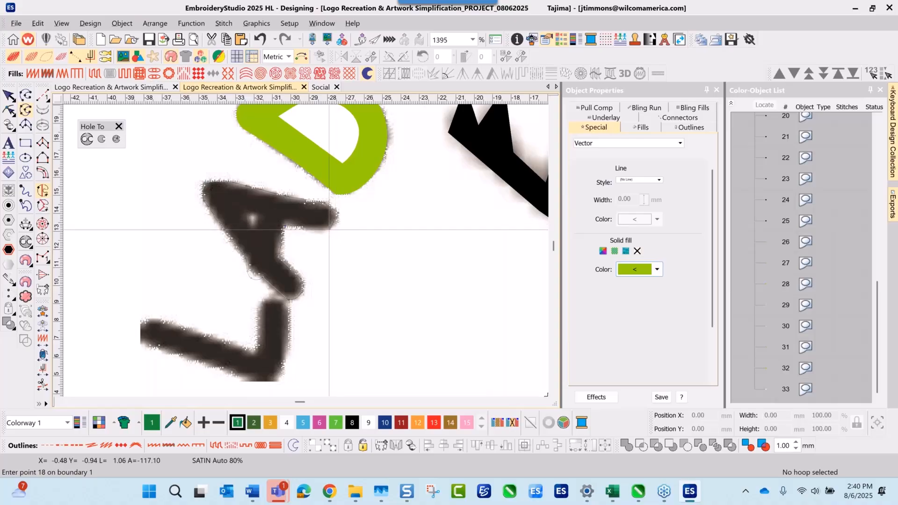
pyautogui.click(330, 228)
pyautogui.click(292, 222)
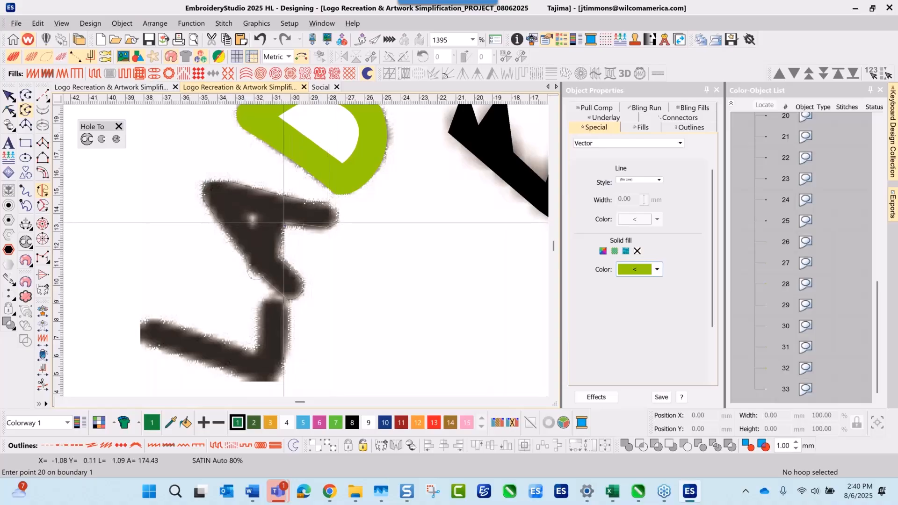
pyautogui.click(283, 222)
pyautogui.press('Return')
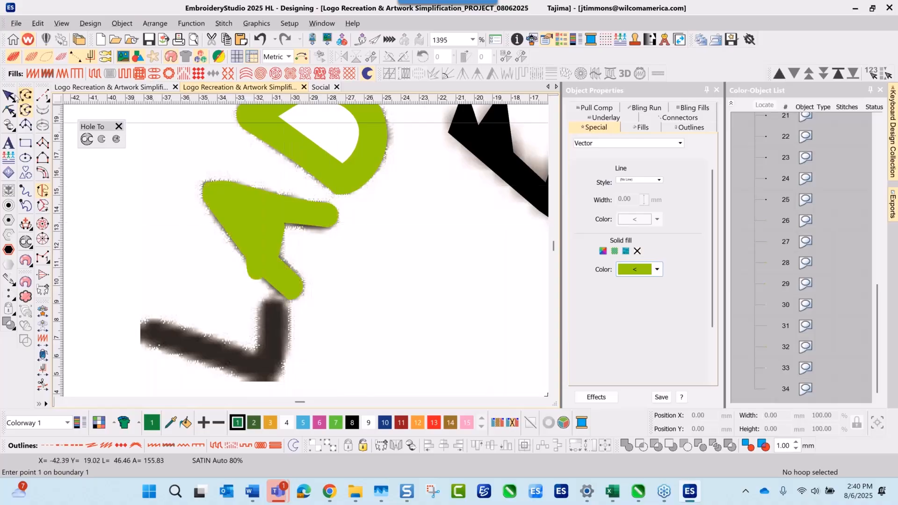
# Step: Hide the green A silhouette to expose the artwork's counter for tracing
pyautogui.click(771, 389)
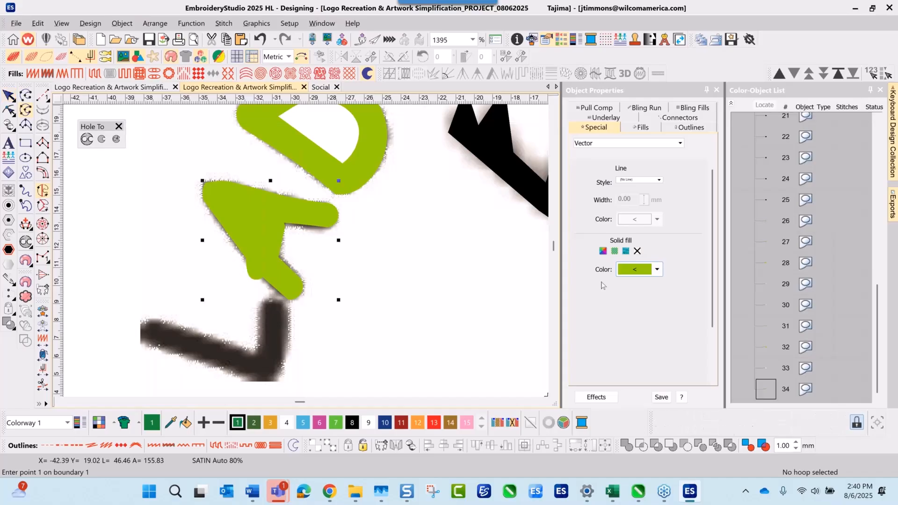
pyautogui.rightClick(771, 392)
pyautogui.click(793, 296)
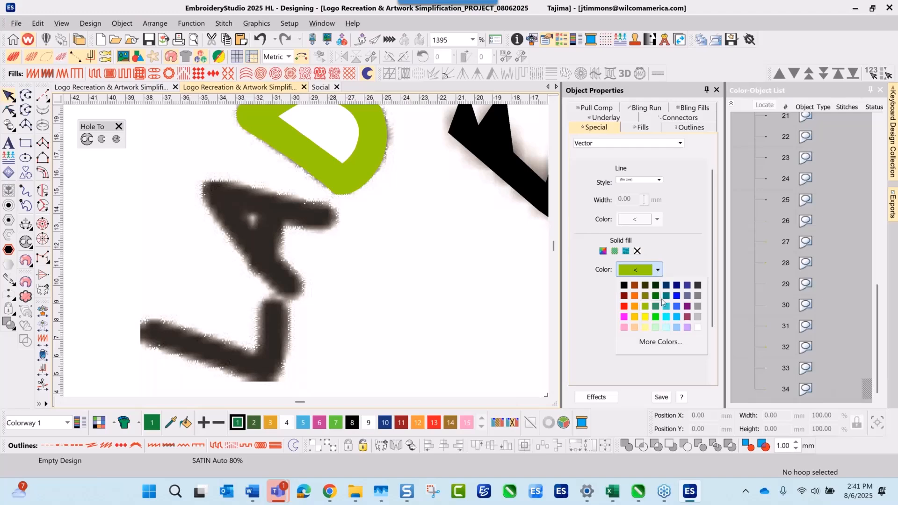
# Step: Set the solid fill color to white and trace the A's counter as a small closed vector shape
pyautogui.click(697, 328)
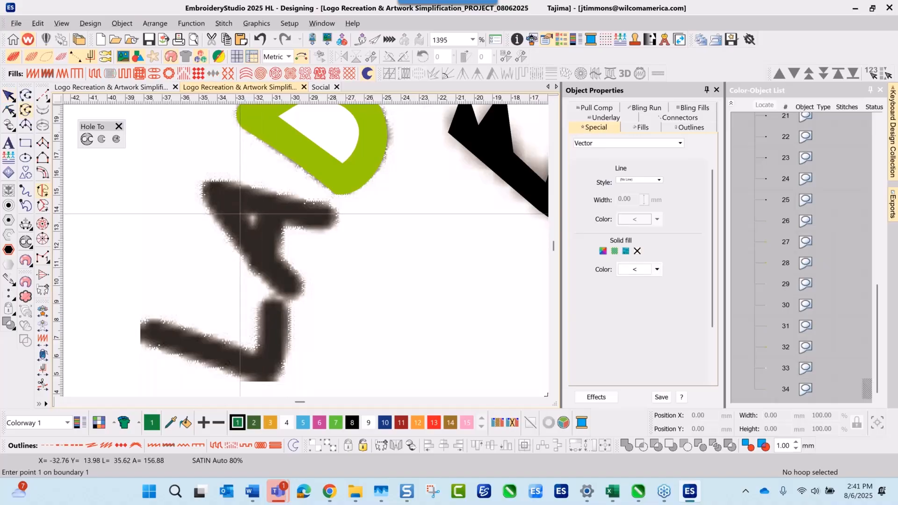
pyautogui.click(240, 213)
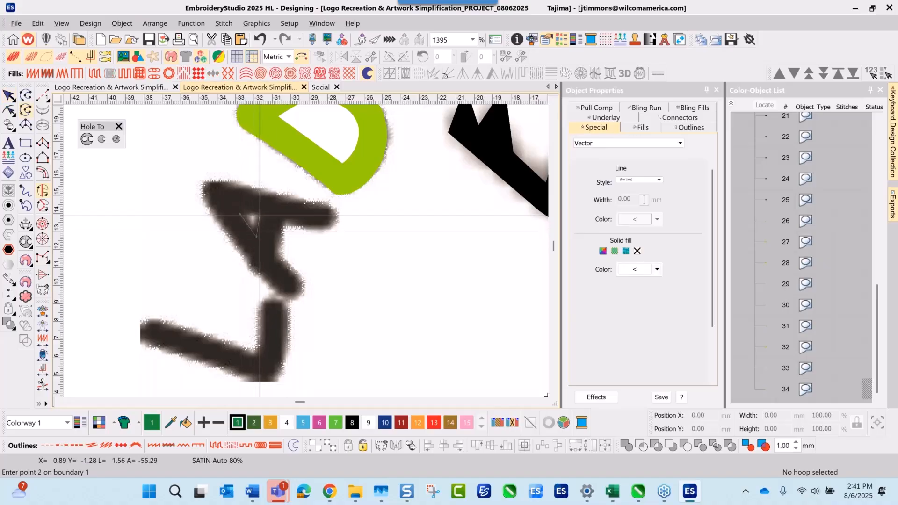
pyautogui.click(260, 213)
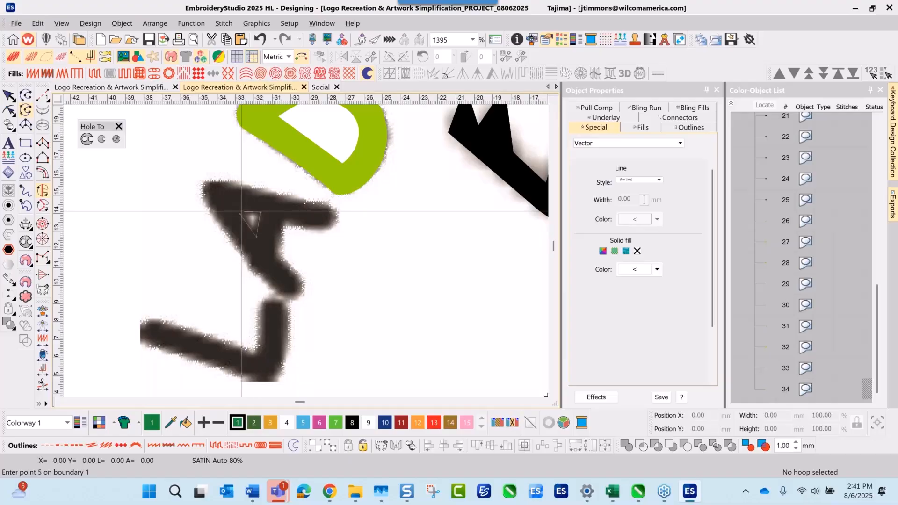
pyautogui.press('Return')
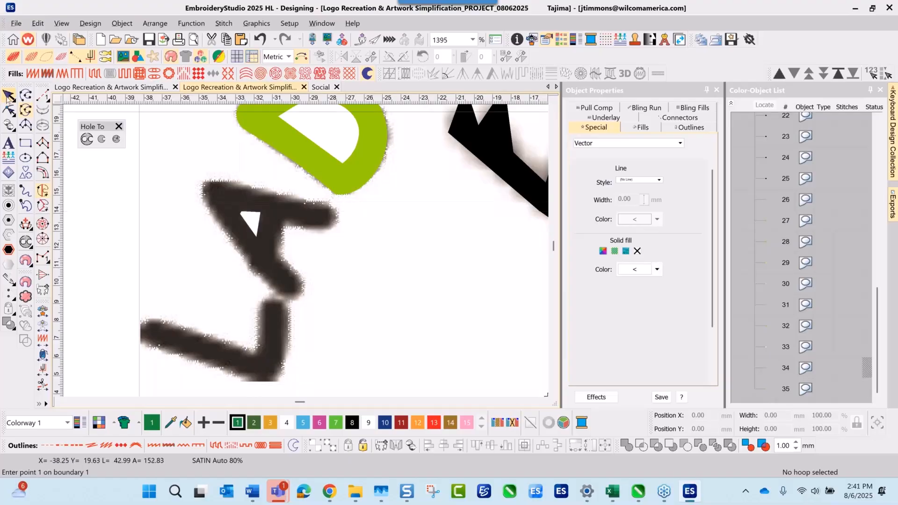
# Step: Unhide all objects to bring back the green A silhouette behind its white counter
pyautogui.click(9, 95)
pyautogui.click(250, 223)
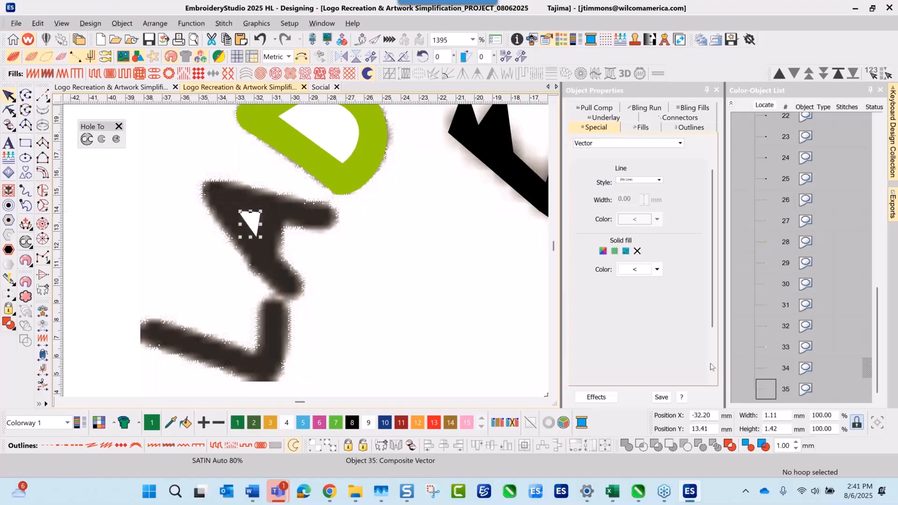
pyautogui.click(767, 369)
pyautogui.rightClick(768, 369)
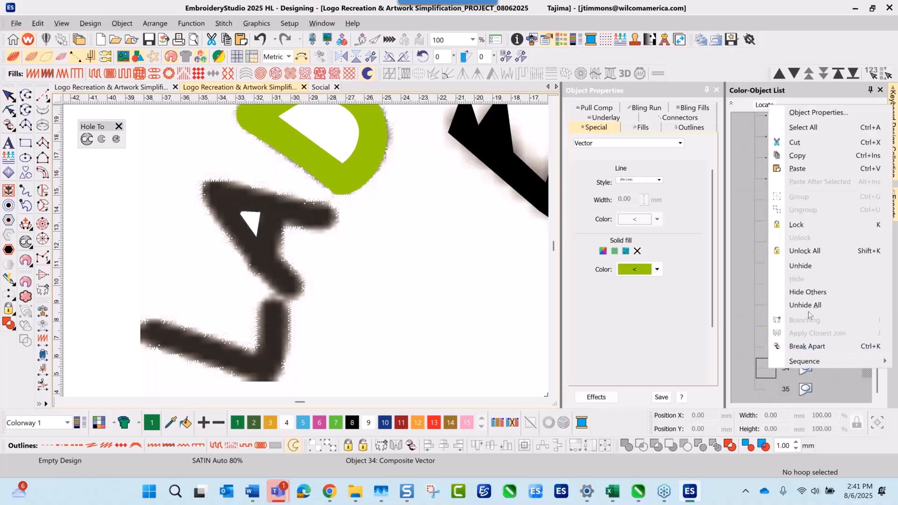
pyautogui.click(819, 305)
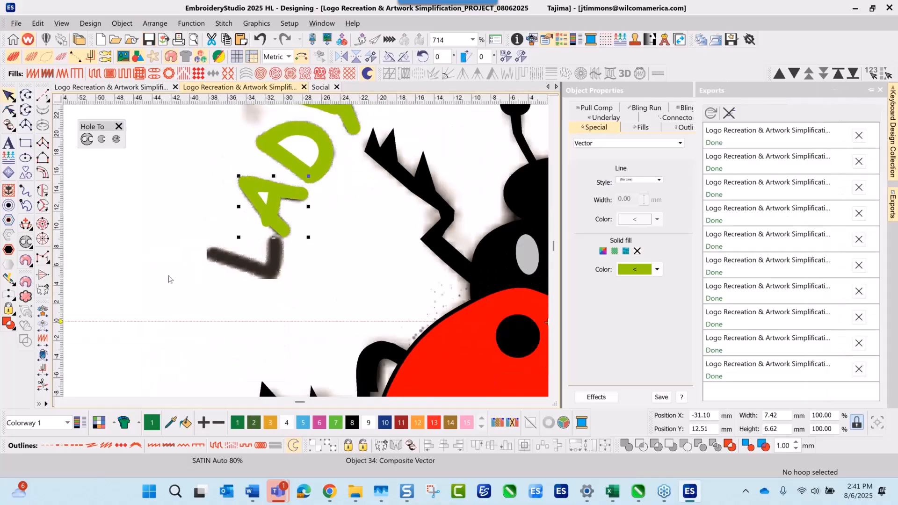
# Step: Set the solid fill color to green, trace the outline of the L in LADY with straight and curved points, and close it as a silhouette
pyautogui.scroll(3, 275, 260)
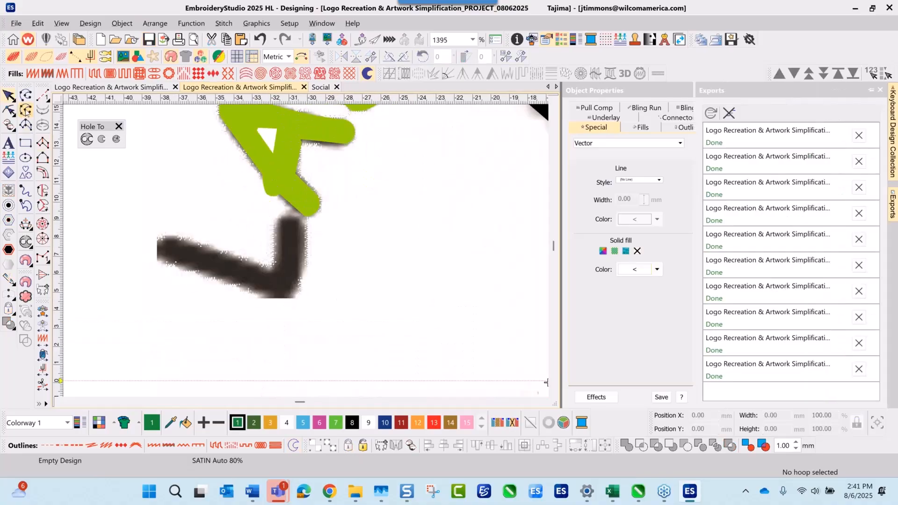
pyautogui.click(657, 270)
pyautogui.click(644, 306)
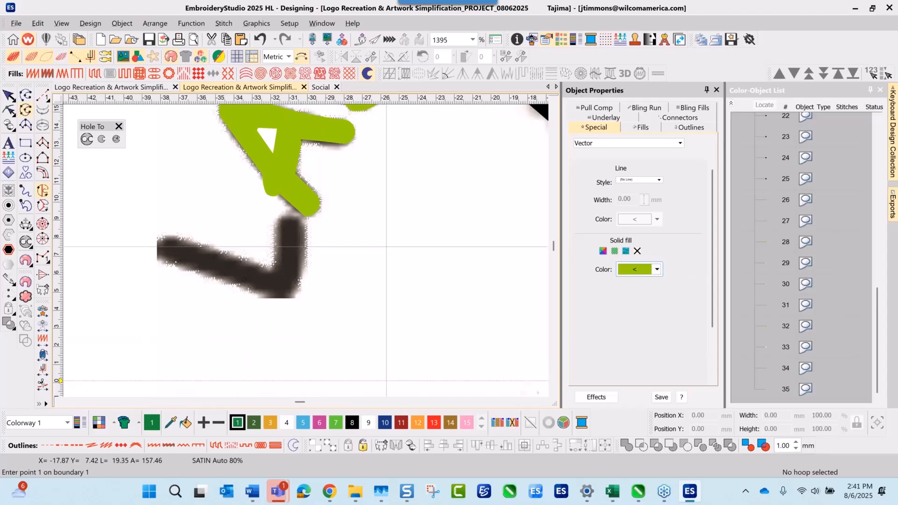
pyautogui.scroll(1, 304, 244)
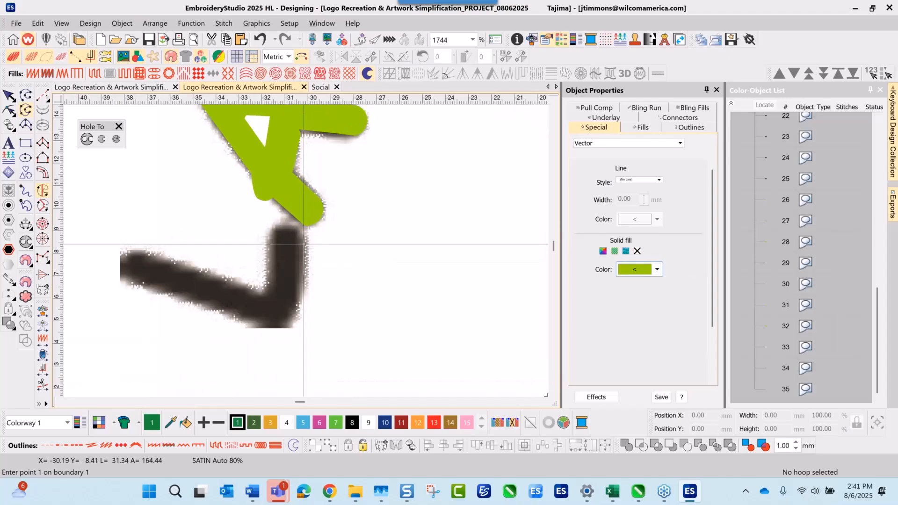
pyautogui.click(303, 244)
pyautogui.rightClick(298, 230)
pyautogui.rightClick(282, 224)
pyautogui.rightClick(270, 228)
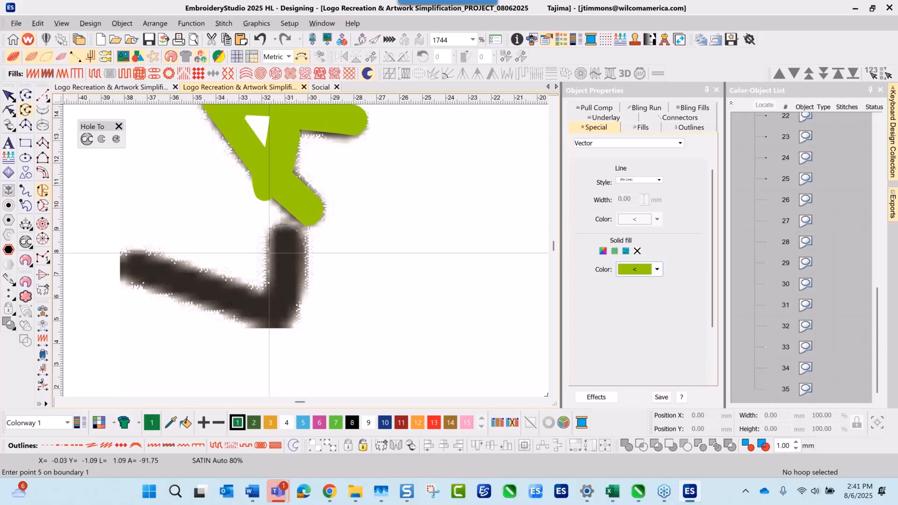
pyautogui.click(270, 253)
pyautogui.click(268, 284)
pyautogui.rightClick(267, 290)
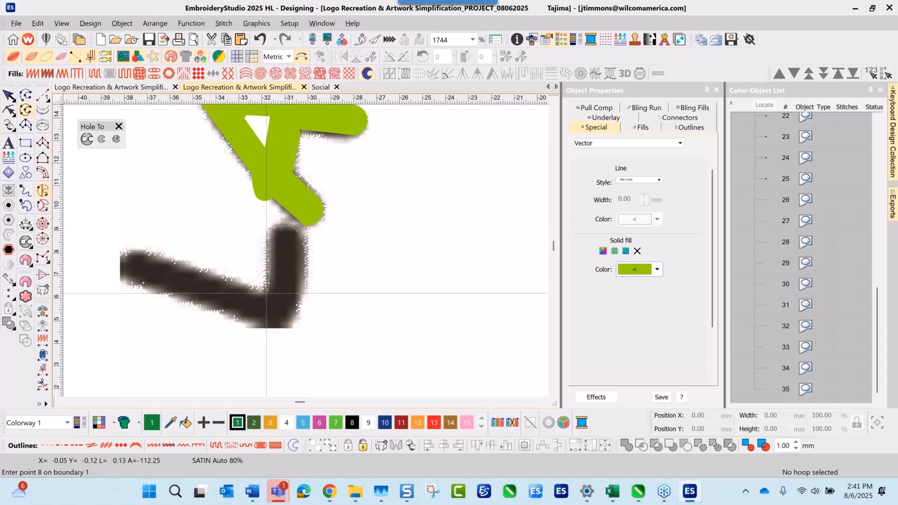
pyautogui.click(262, 294)
pyautogui.click(222, 277)
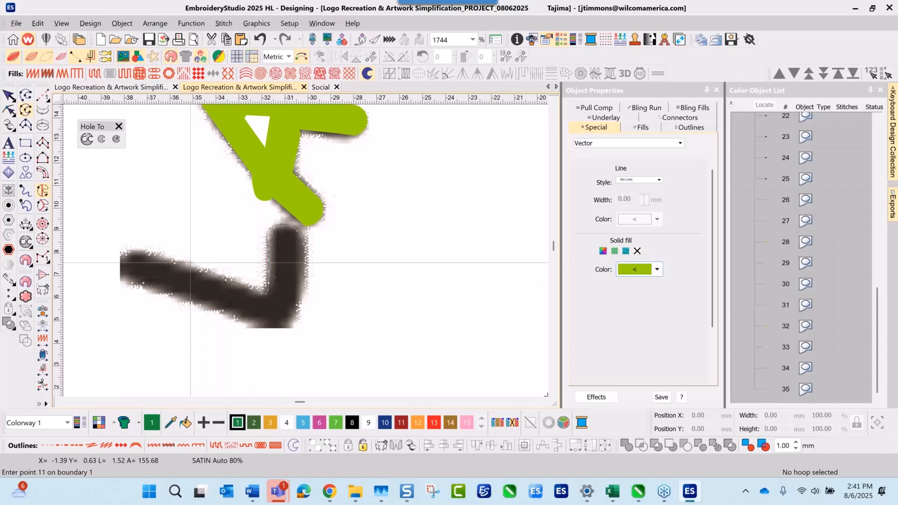
pyautogui.click(181, 260)
pyautogui.rightClick(141, 249)
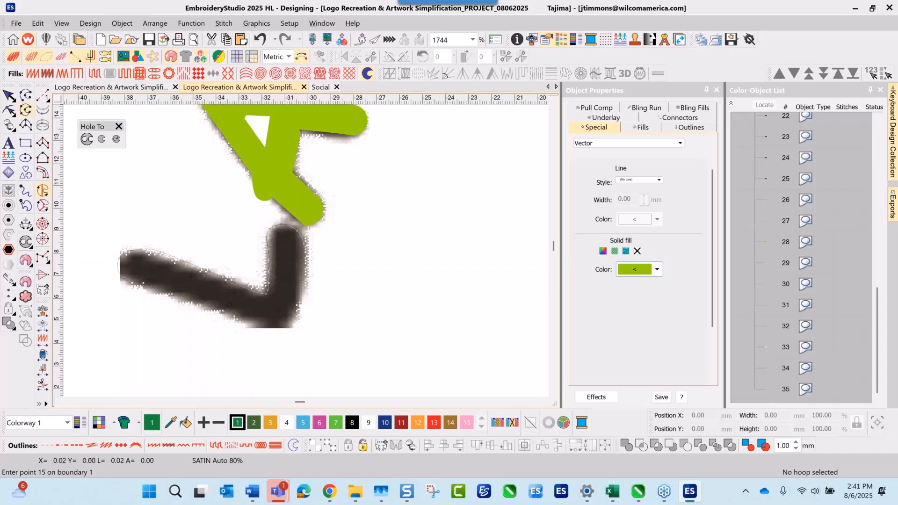
pyautogui.rightClick(118, 265)
pyautogui.rightClick(124, 278)
pyautogui.click(158, 293)
pyautogui.click(207, 307)
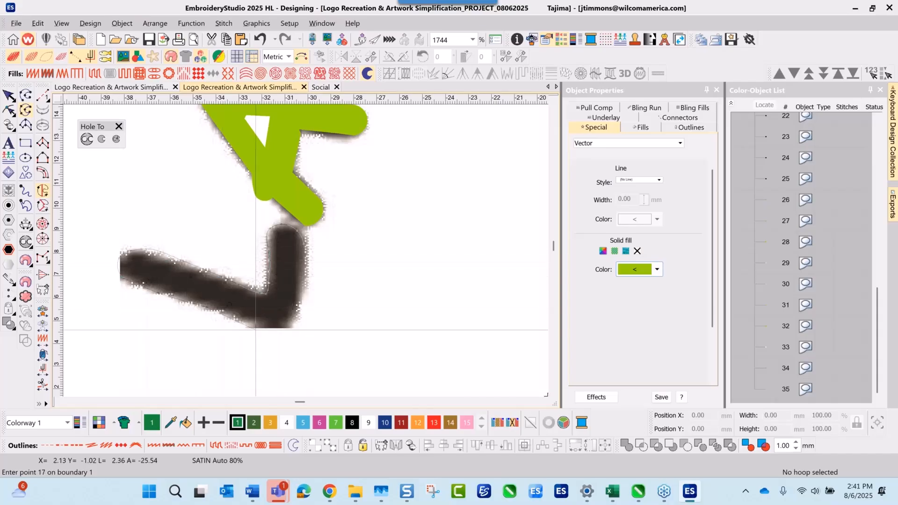
pyautogui.scroll(-1, 250, 320)
pyautogui.scroll(2, 306, 247)
pyautogui.click(314, 264)
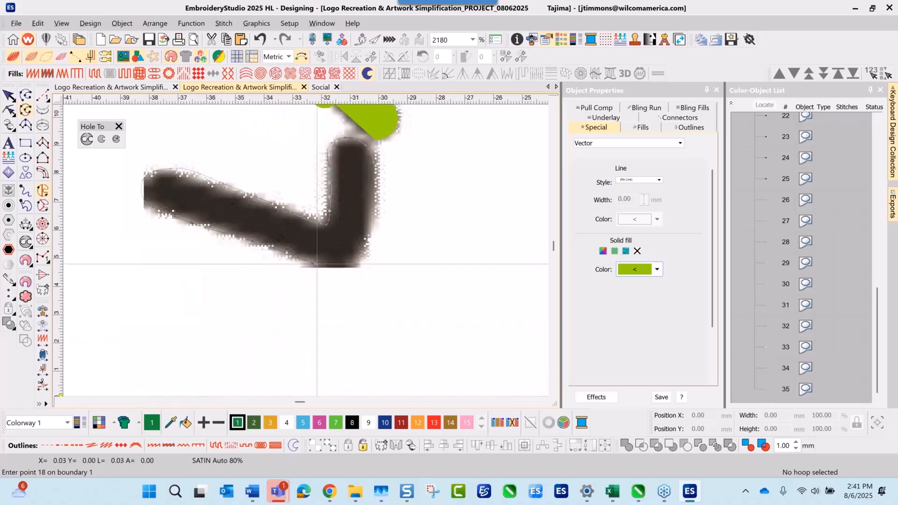
pyautogui.rightClick(335, 267)
pyautogui.rightClick(352, 268)
pyautogui.rightClick(367, 253)
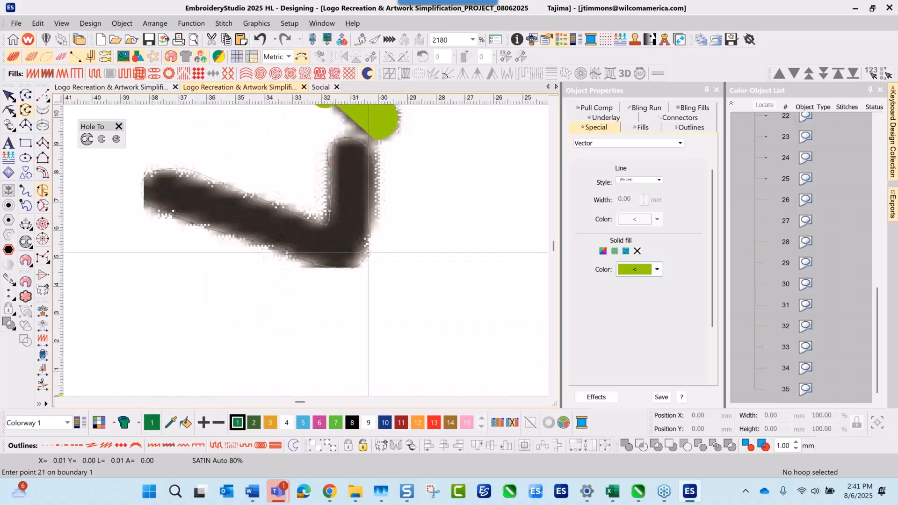
pyautogui.rightClick(368, 240)
pyautogui.rightClick(373, 188)
pyautogui.rightClick(375, 167)
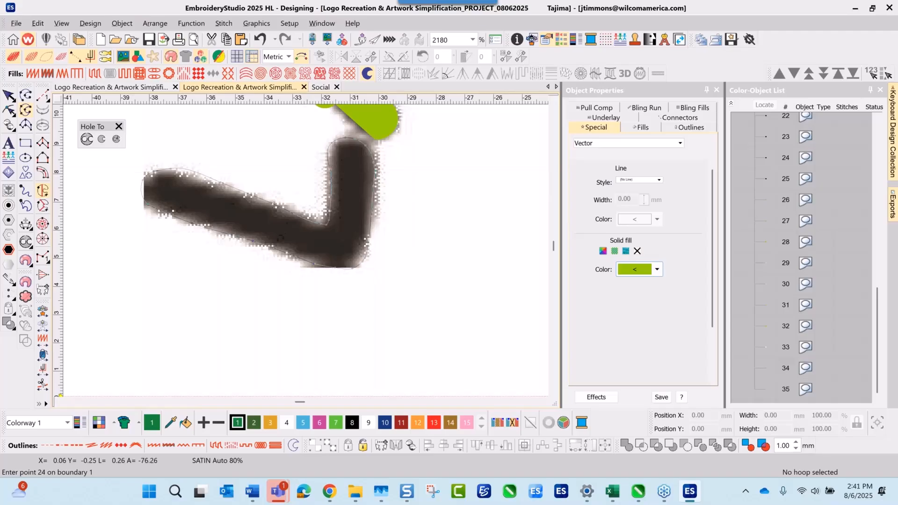
pyautogui.press('Return')
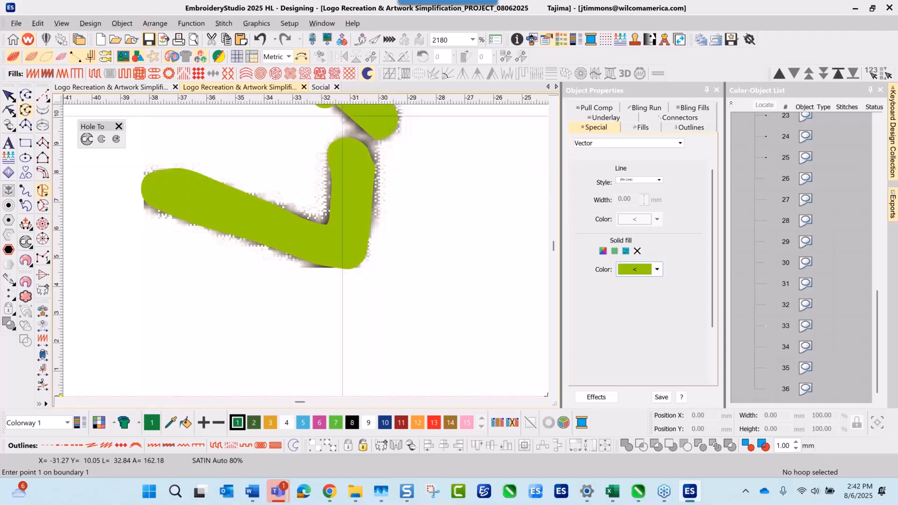
# Step: Trace the full outline of the C in CLEANERS, both outer curve and inner curve, and close it as a solid green silhouette
pyautogui.scroll(-6, 459, 244)
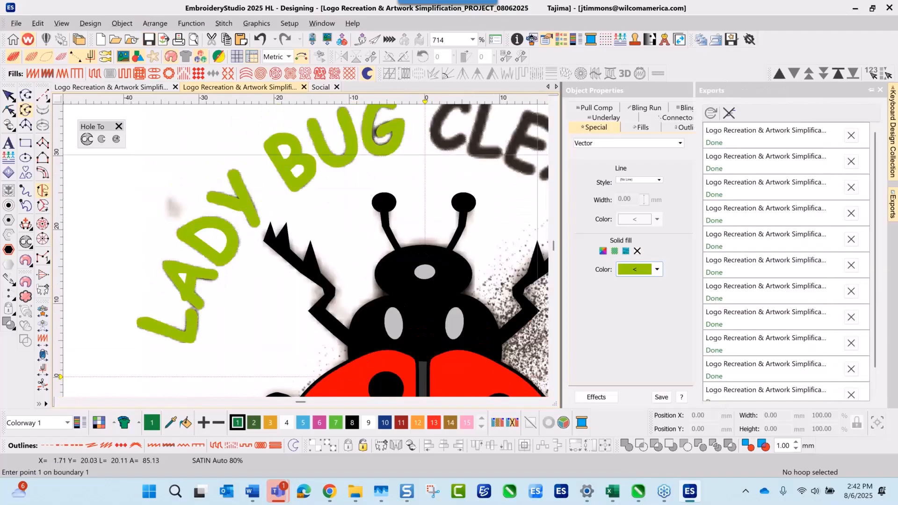
pyautogui.scroll(-2, 514, 150)
pyautogui.scroll(1, 252, 255)
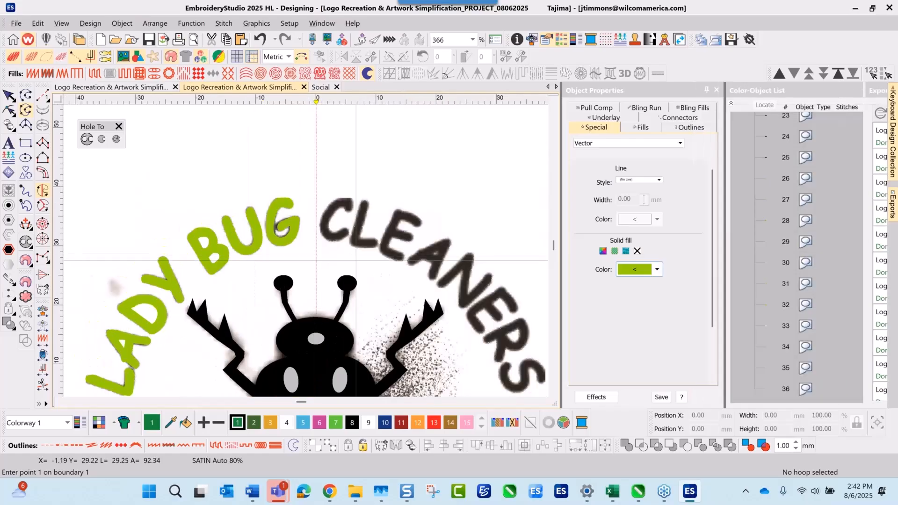
pyautogui.scroll(4, 323, 243)
pyautogui.scroll(2, 303, 251)
pyautogui.click(310, 222)
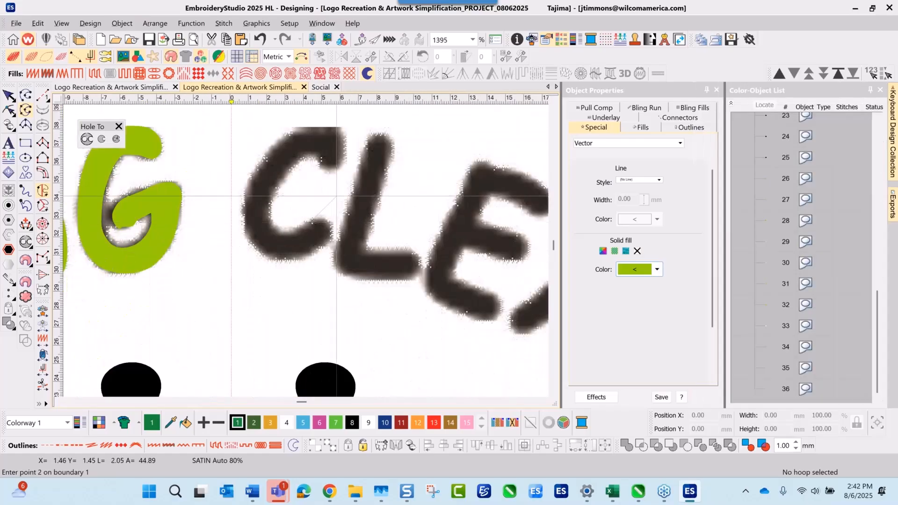
pyautogui.click(329, 223)
pyautogui.click(328, 239)
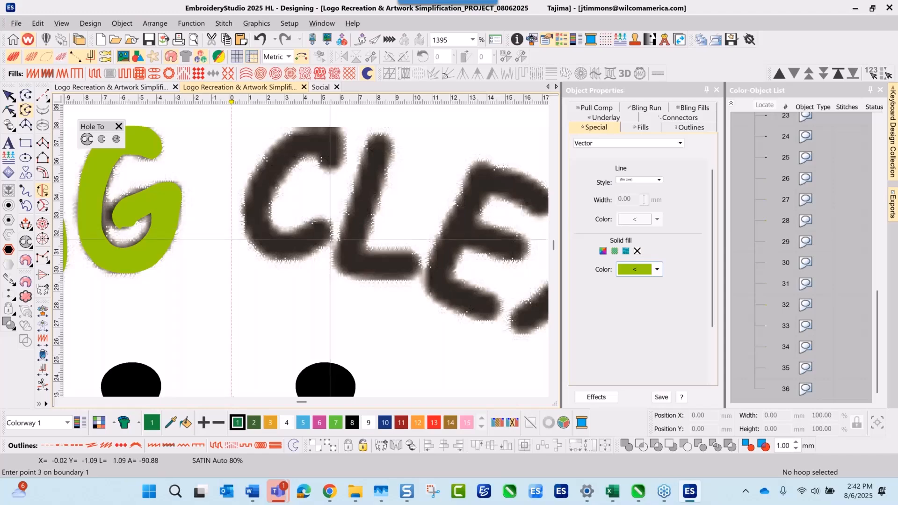
pyautogui.click(313, 259)
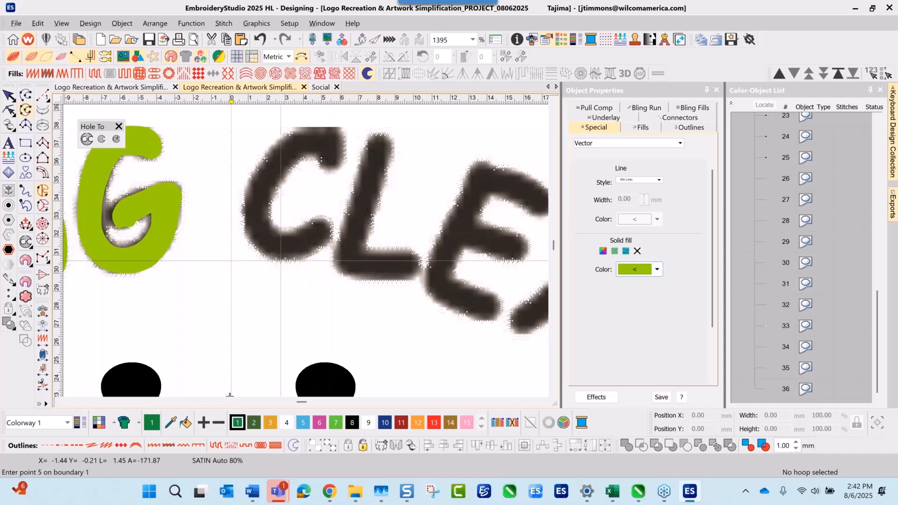
pyautogui.click(255, 253)
pyautogui.click(241, 222)
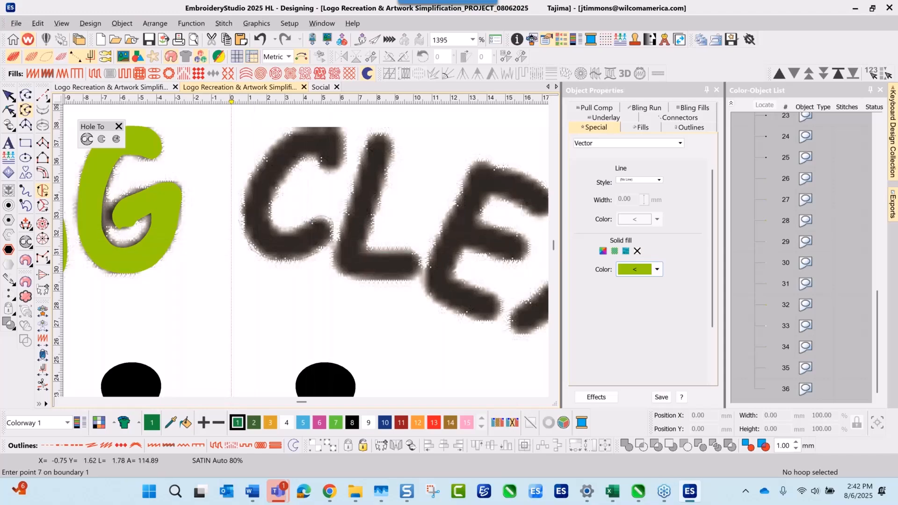
pyautogui.click(245, 185)
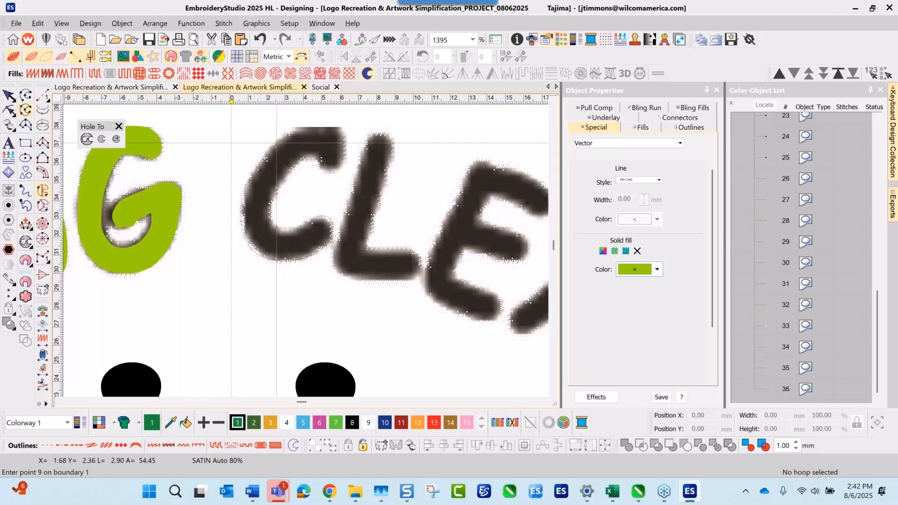
pyautogui.click(274, 144)
pyautogui.click(275, 143)
pyautogui.click(306, 194)
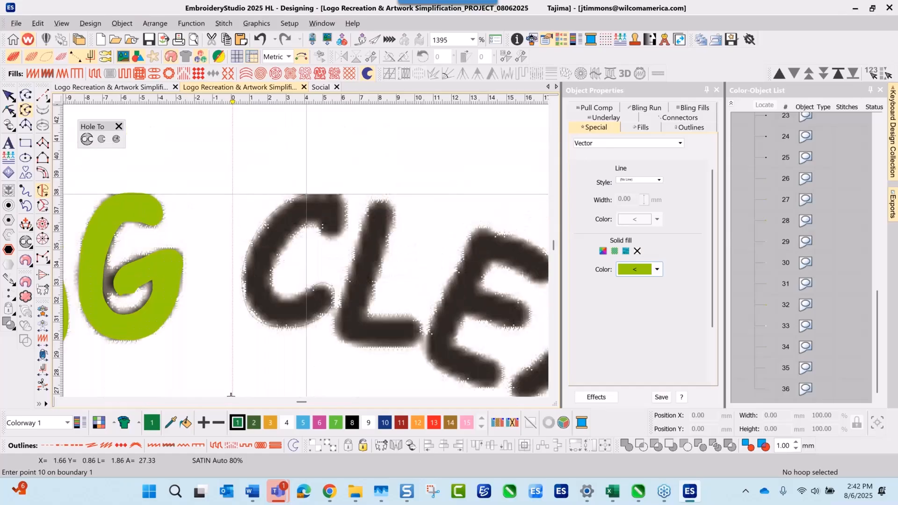
pyautogui.rightClick(328, 194)
pyautogui.rightClick(341, 199)
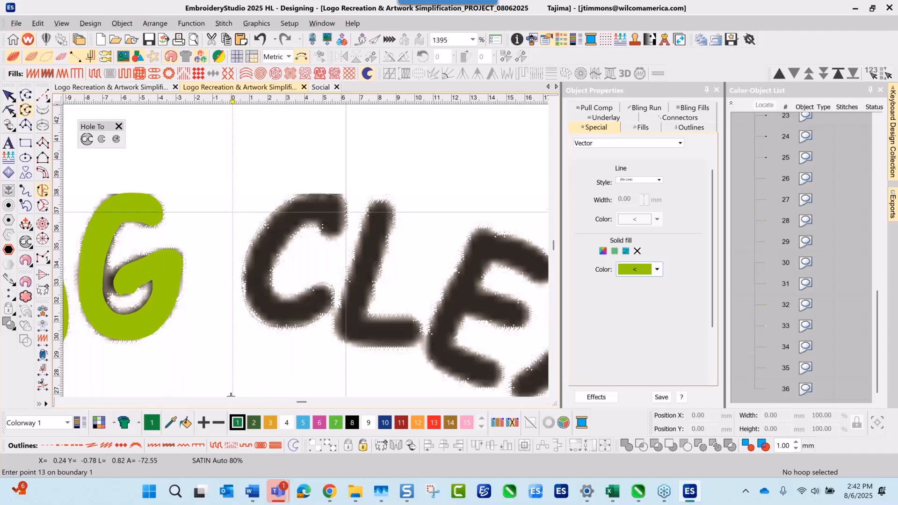
pyautogui.rightClick(346, 212)
pyautogui.rightClick(344, 230)
pyautogui.rightClick(337, 239)
pyautogui.rightClick(328, 238)
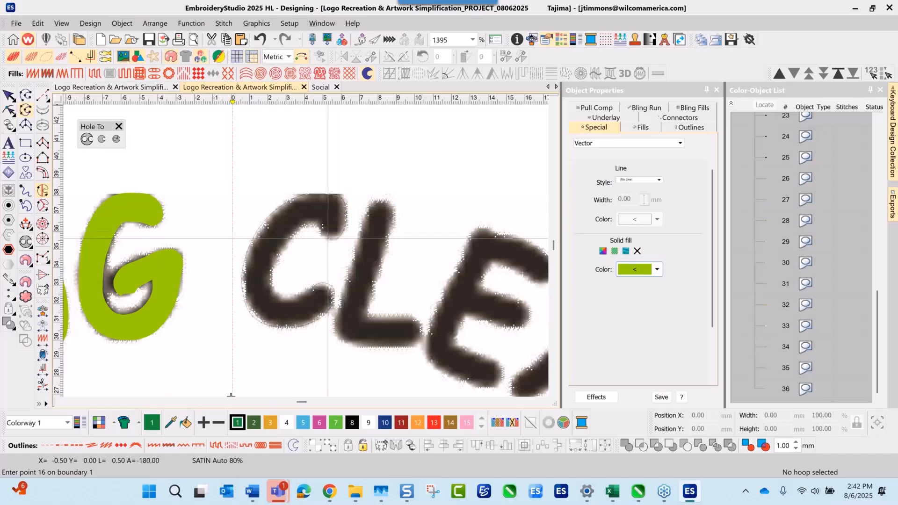
pyautogui.rightClick(323, 234)
pyautogui.rightClick(323, 228)
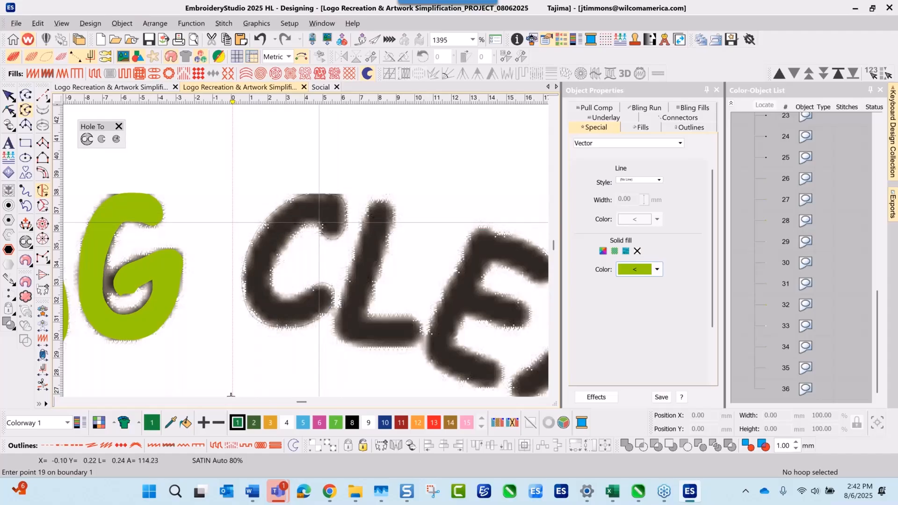
pyautogui.rightClick(319, 222)
pyautogui.rightClick(301, 222)
pyautogui.rightClick(283, 238)
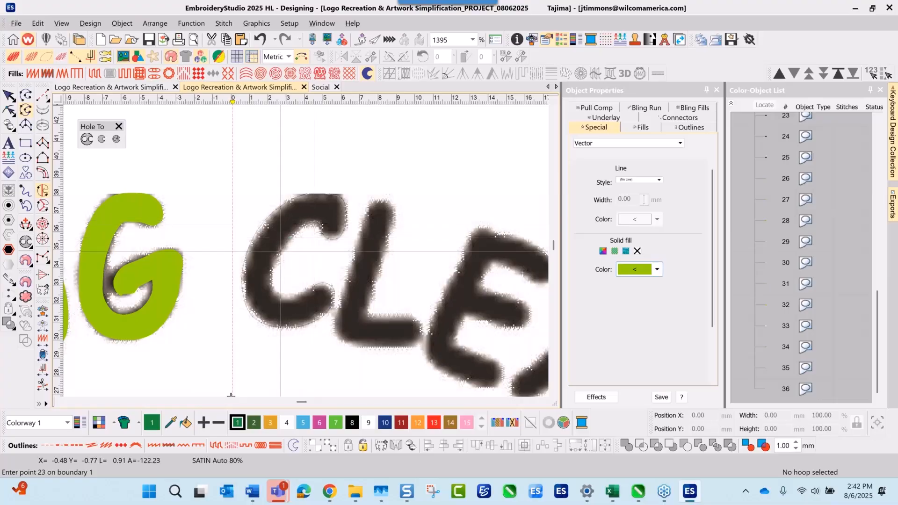
pyautogui.rightClick(277, 255)
pyautogui.rightClick(273, 265)
pyautogui.rightClick(271, 276)
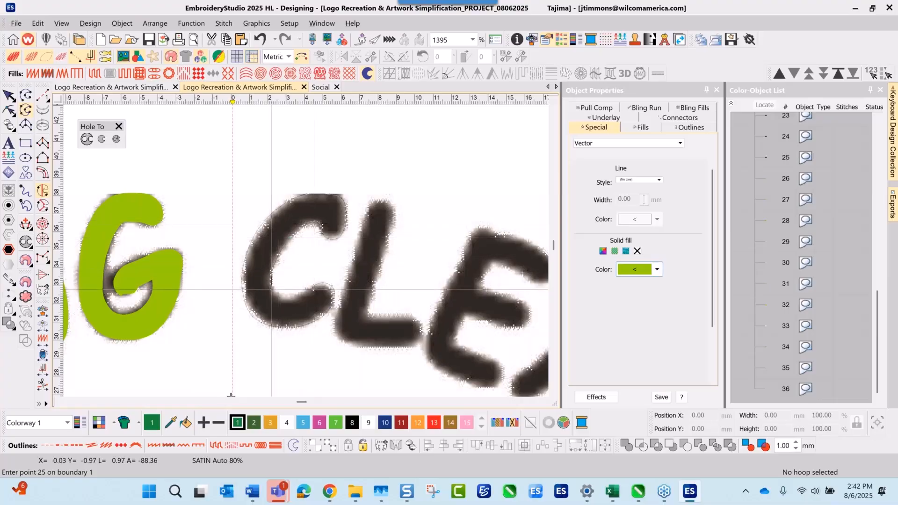
pyautogui.rightClick(273, 288)
pyautogui.rightClick(281, 295)
pyautogui.rightClick(291, 296)
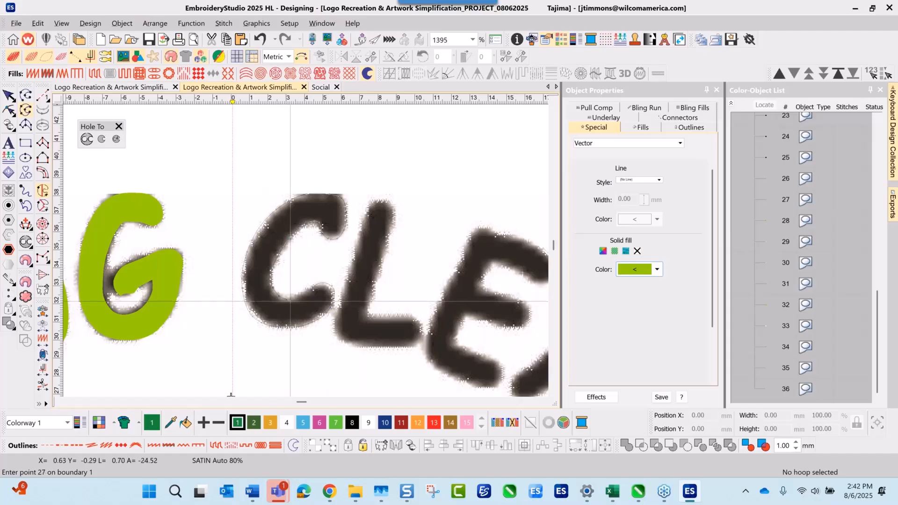
pyautogui.rightClick(310, 294)
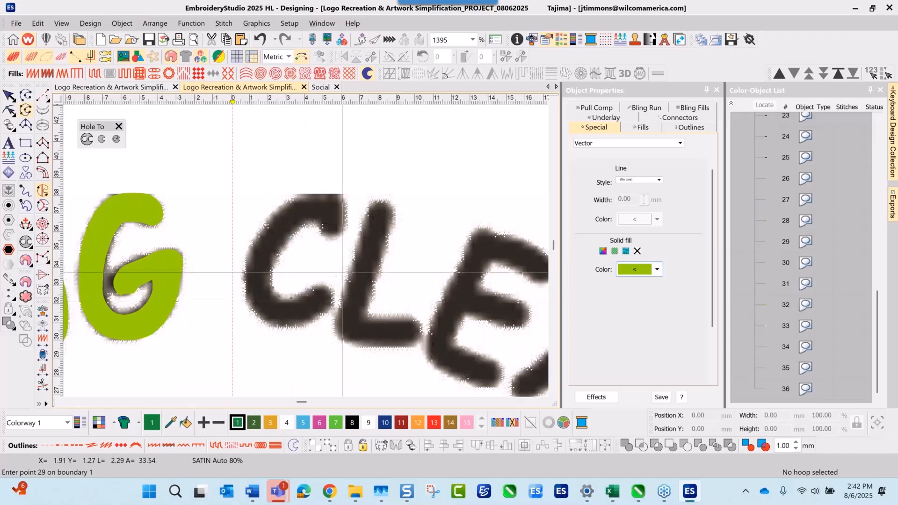
pyautogui.press('Return')
# Step: Duplicate the green L from LADY and place the copy just above the L in CLEANERS
pyautogui.scroll(-2, 342, 273)
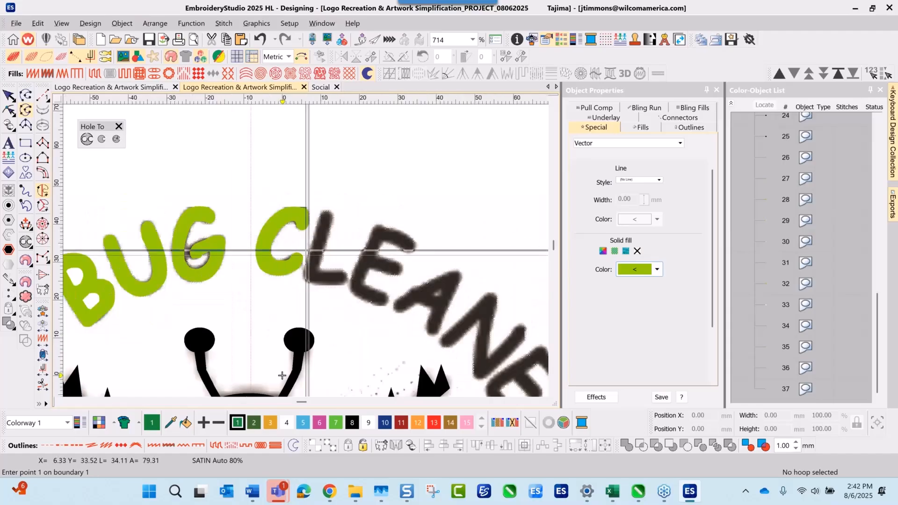
pyautogui.scroll(-3, 307, 254)
pyautogui.scroll(2, 299, 283)
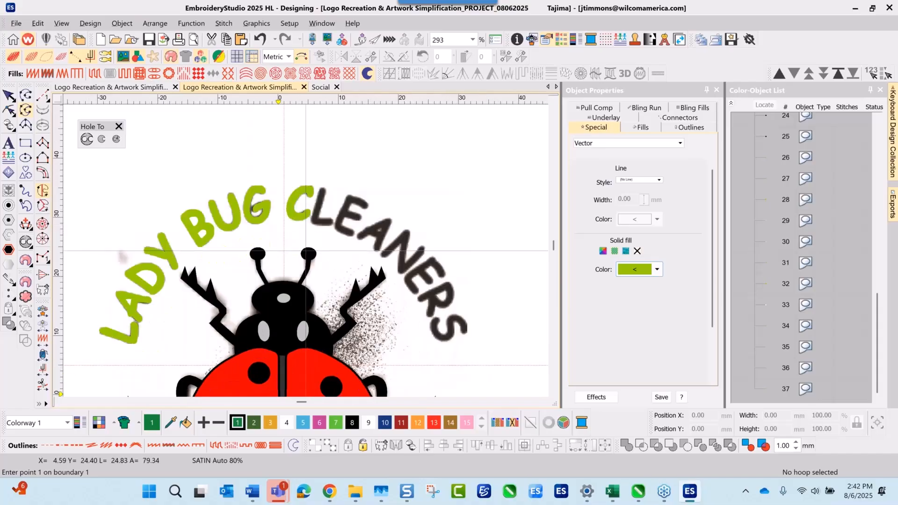
pyautogui.scroll(-2, 299, 253)
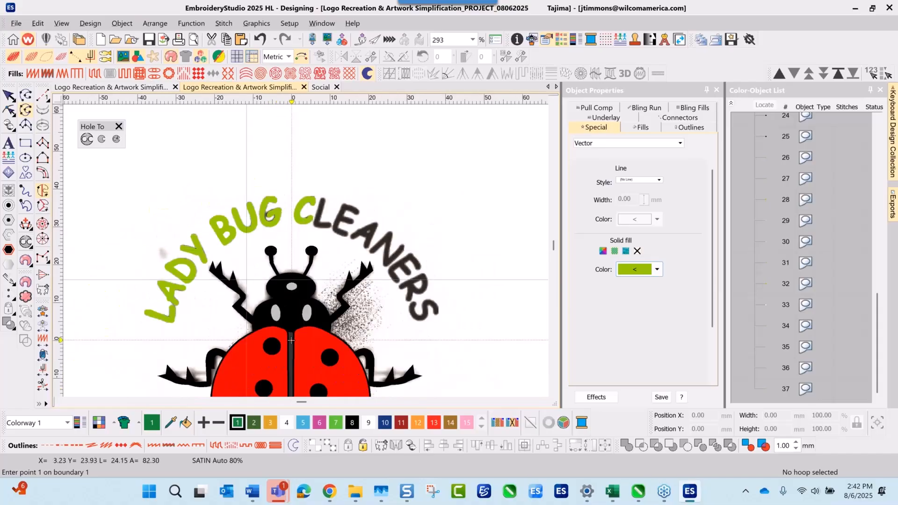
pyautogui.press('Escape')
pyautogui.click(173, 307)
pyautogui.moveTo(216, 224); pyautogui.dragTo(323, 191)
pyautogui.scroll(2, 311, 216)
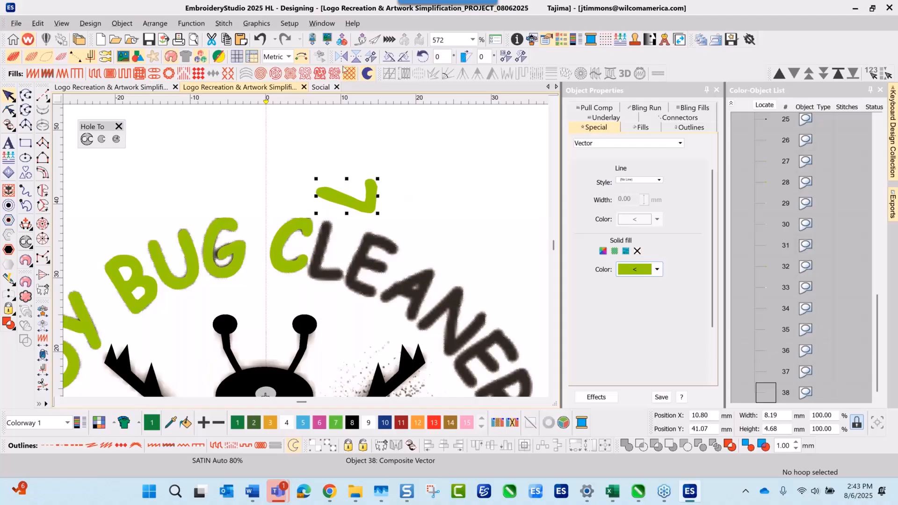
# Step: Rotate the copied L clockwise by about 90 degrees to match the slant of the L in CLEANERS
pyautogui.click(403, 57)
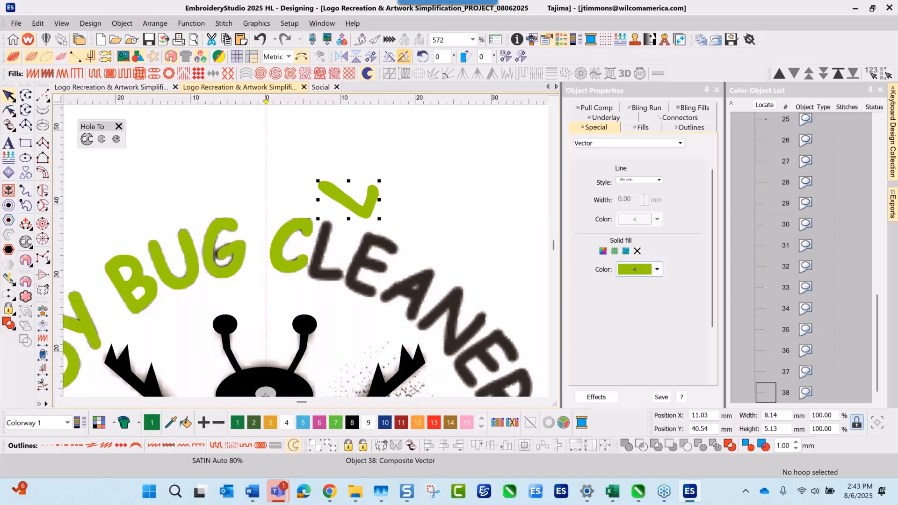
pyautogui.click(403, 57)
pyautogui.click(404, 57)
pyautogui.click(404, 57)
pyautogui.click(404, 57)
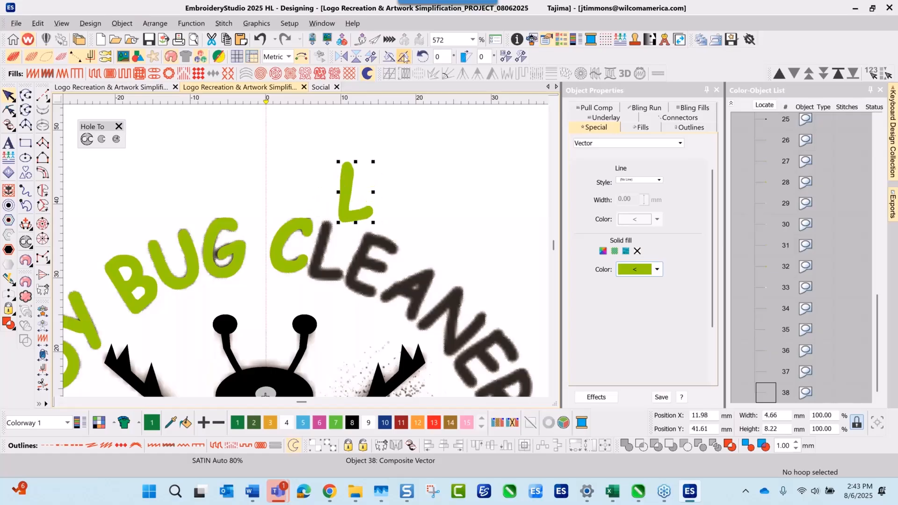
pyautogui.click(404, 57)
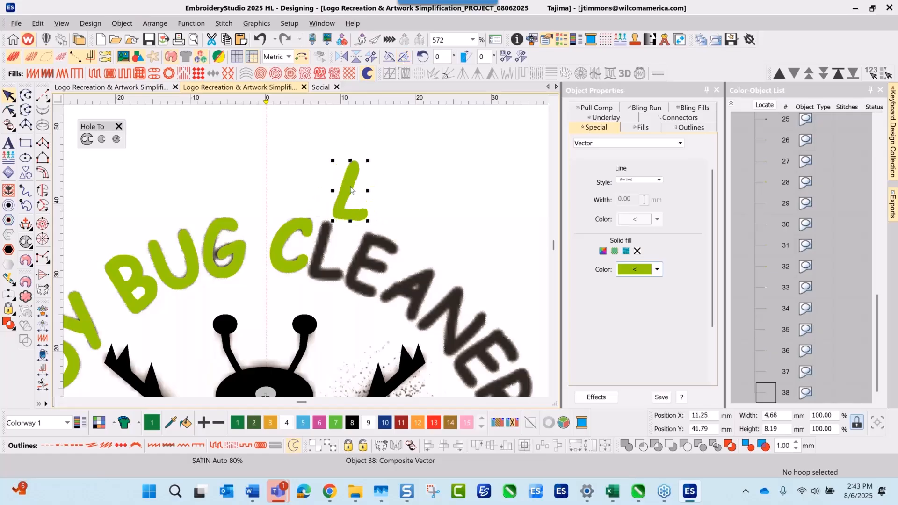
# Step: Move the rotated L copy onto the blurry L in CLEANERS and deselect it
pyautogui.moveTo(341, 199); pyautogui.dragTo(322, 242)
pyautogui.press('Escape')
pyautogui.scroll(3, 319, 248)
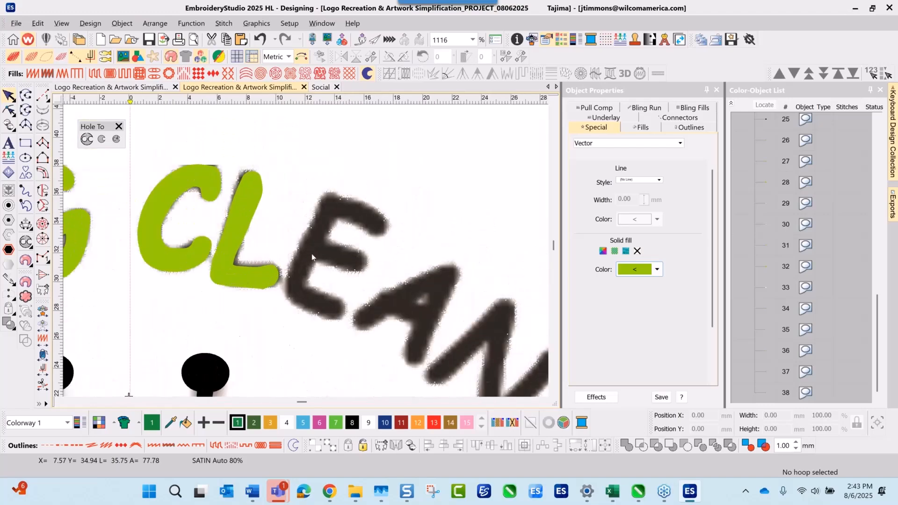
# Step: Trace the middle bar of the E in CLEANERS as a closed solid green shape with a rounded outer end
pyautogui.click(26, 111)
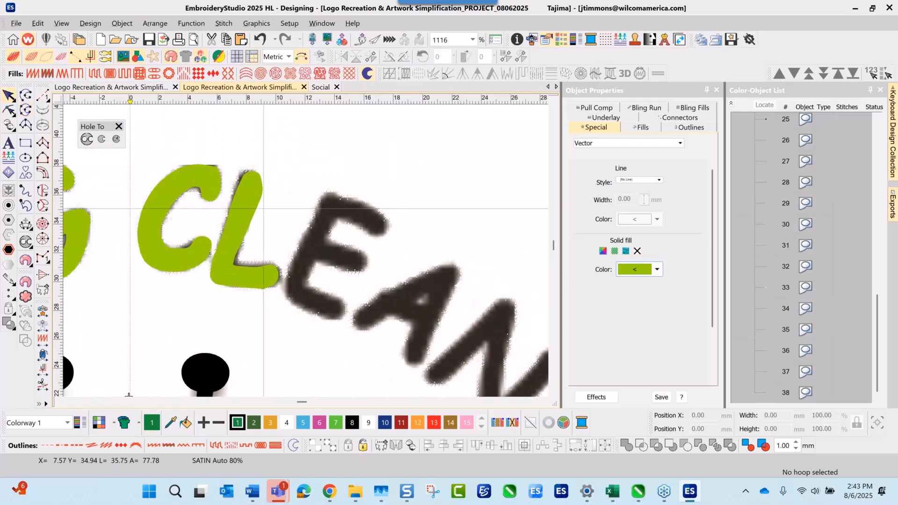
pyautogui.click(311, 258)
pyautogui.click(338, 268)
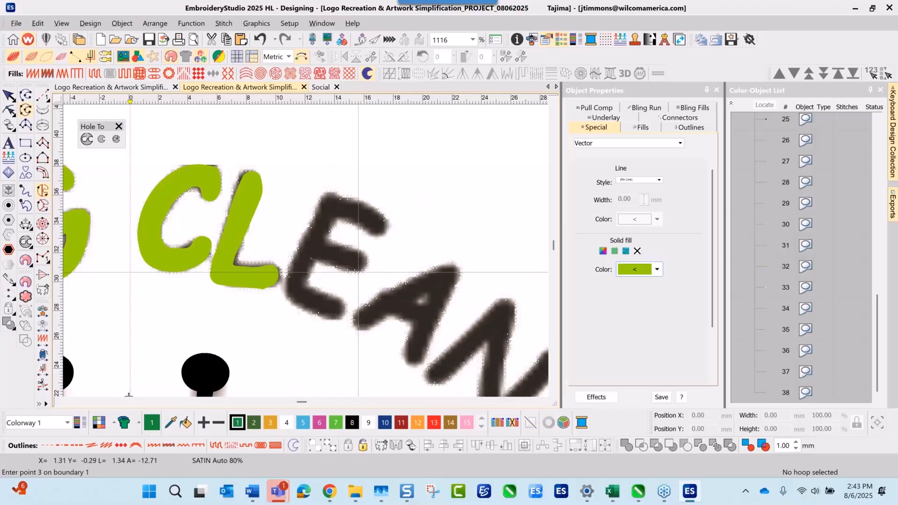
pyautogui.click(358, 272)
pyautogui.click(365, 267)
pyautogui.click(365, 256)
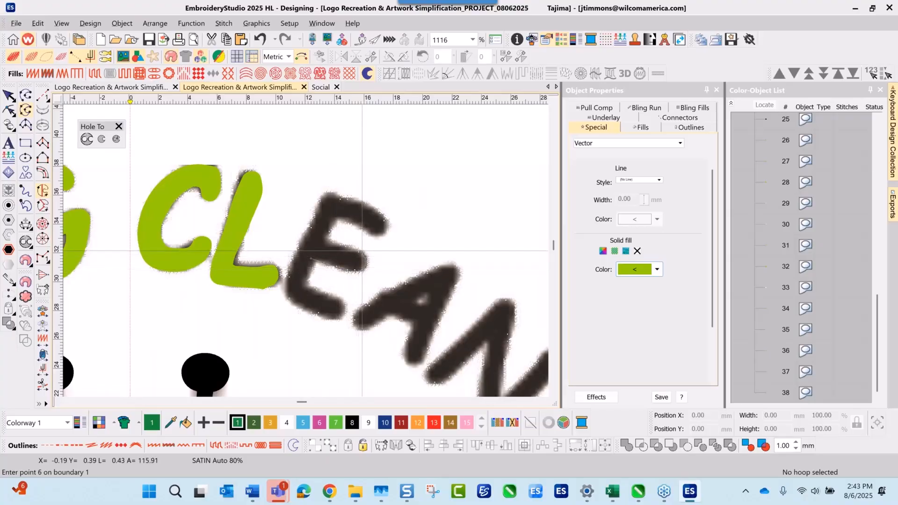
pyautogui.click(350, 247)
pyautogui.click(337, 242)
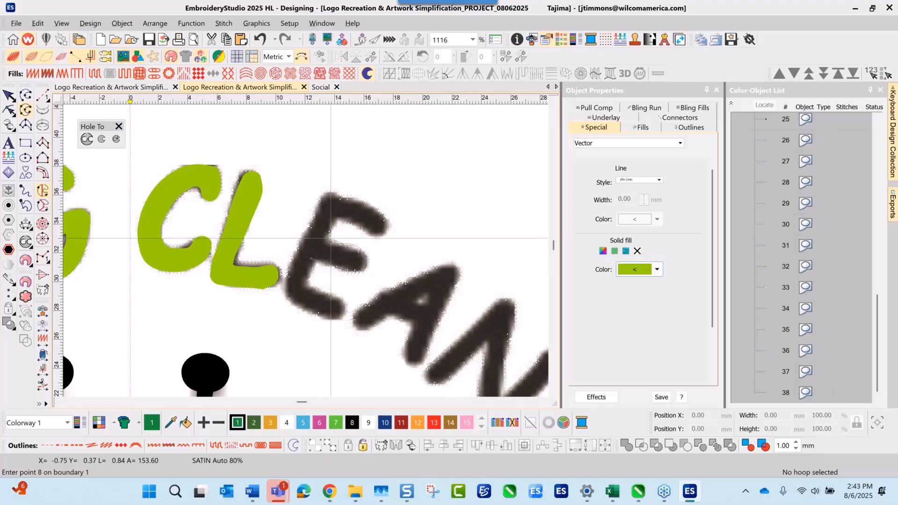
pyautogui.click(321, 237)
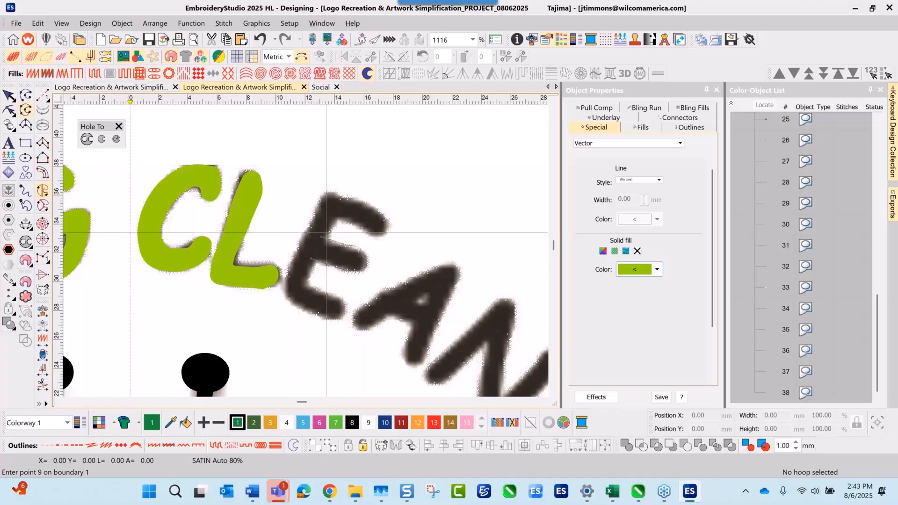
pyautogui.press('Return')
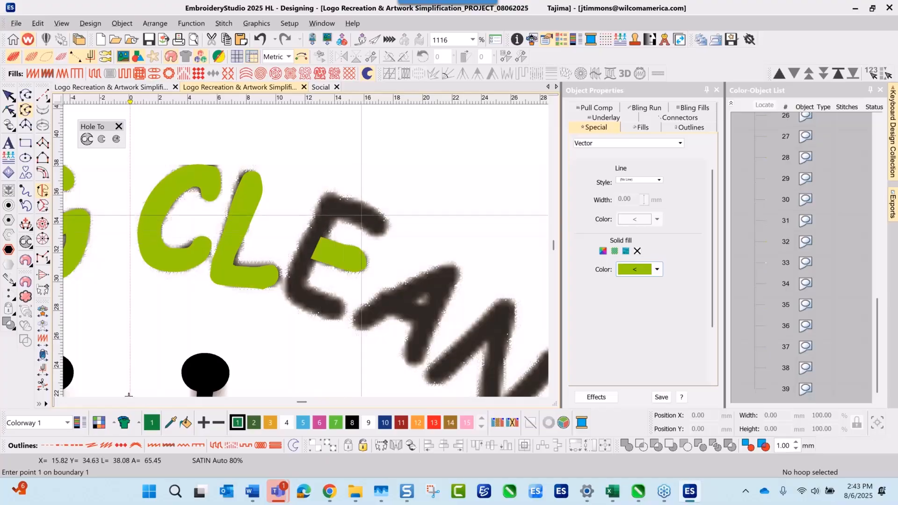
# Step: Trace the upper arm, spine and lower arm of the E in CLEANERS as one closed solid green shape joining the middle bar
pyautogui.click(367, 235)
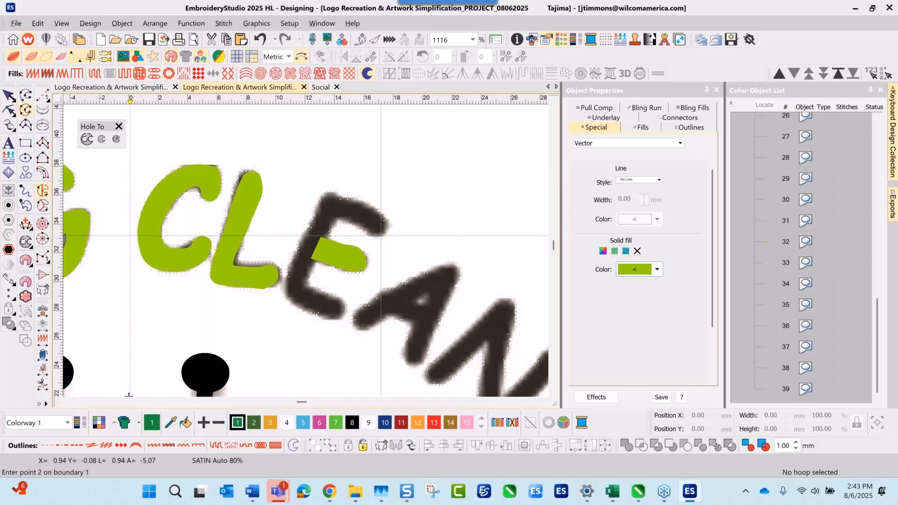
pyautogui.click(380, 237)
pyautogui.click(385, 230)
pyautogui.rightClick(386, 218)
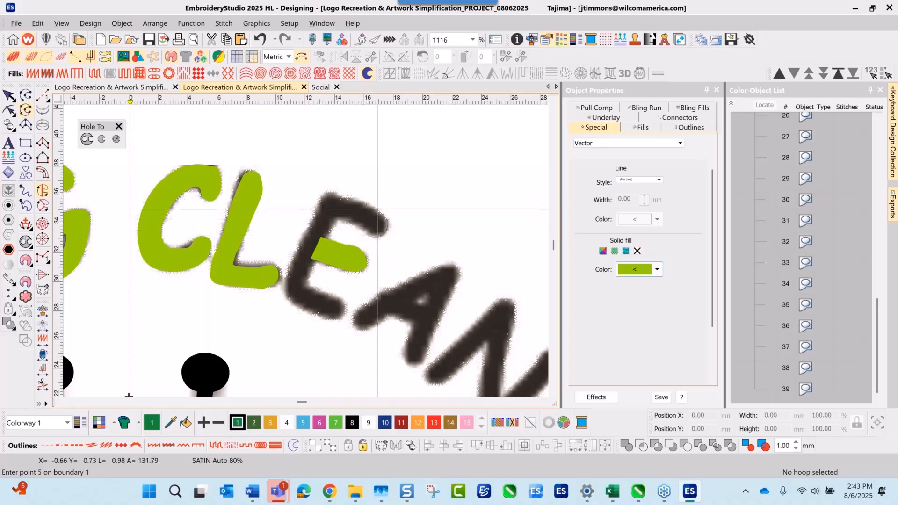
pyautogui.rightClick(376, 209)
pyautogui.rightClick(361, 202)
pyautogui.rightClick(346, 197)
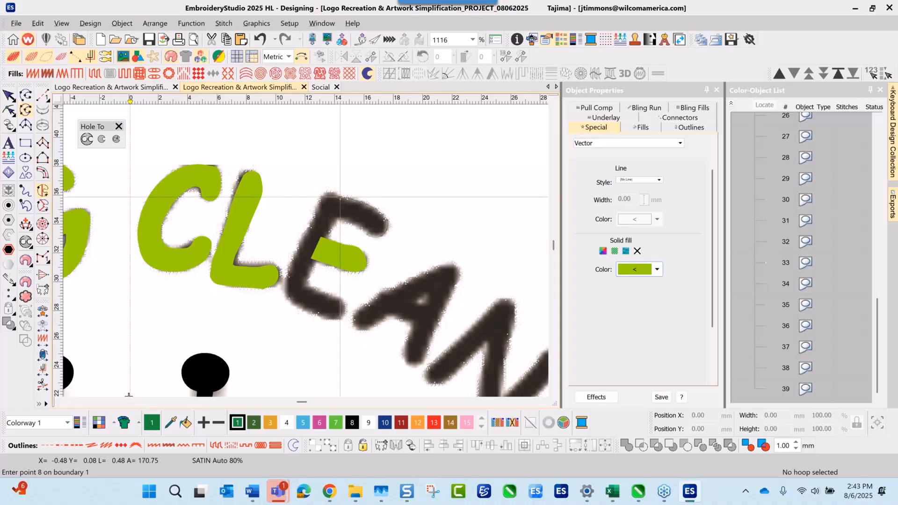
pyautogui.rightClick(342, 196)
pyautogui.rightClick(337, 192)
pyautogui.rightClick(327, 191)
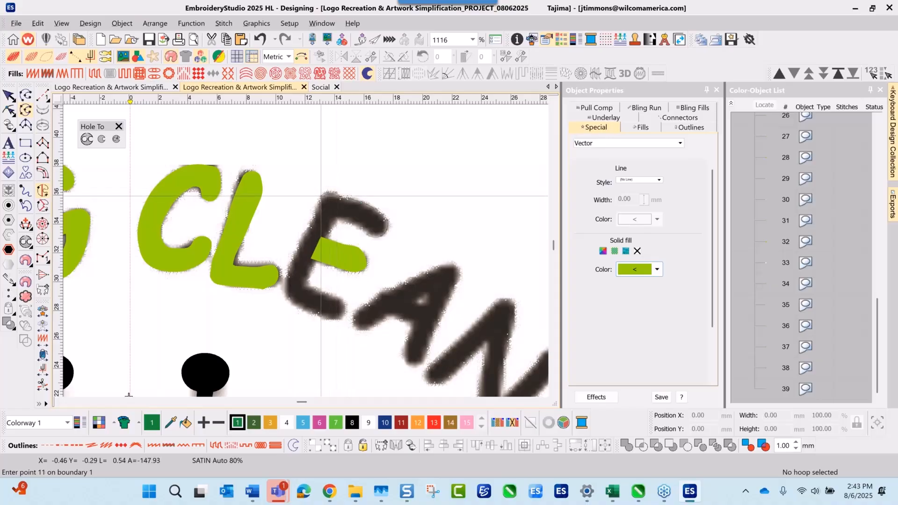
pyautogui.rightClick(321, 195)
pyautogui.rightClick(315, 213)
pyautogui.rightClick(302, 233)
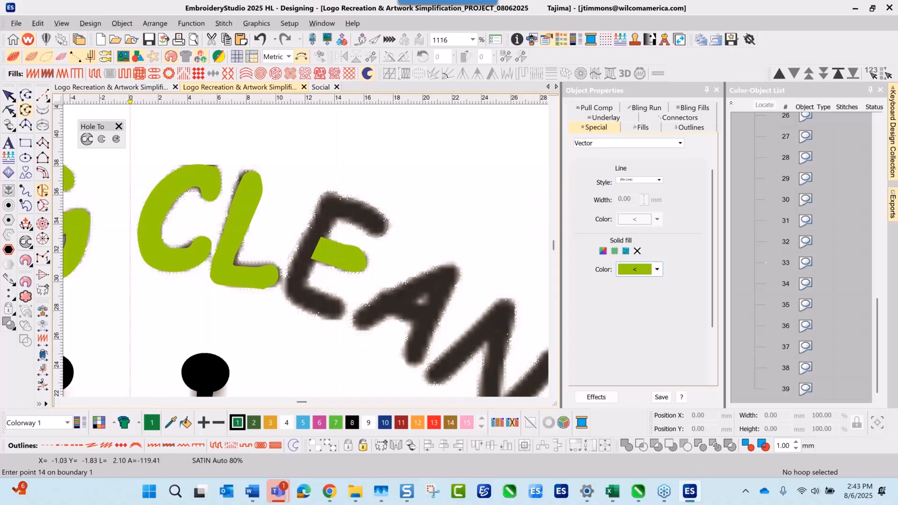
pyautogui.rightClick(290, 265)
pyautogui.rightClick(286, 285)
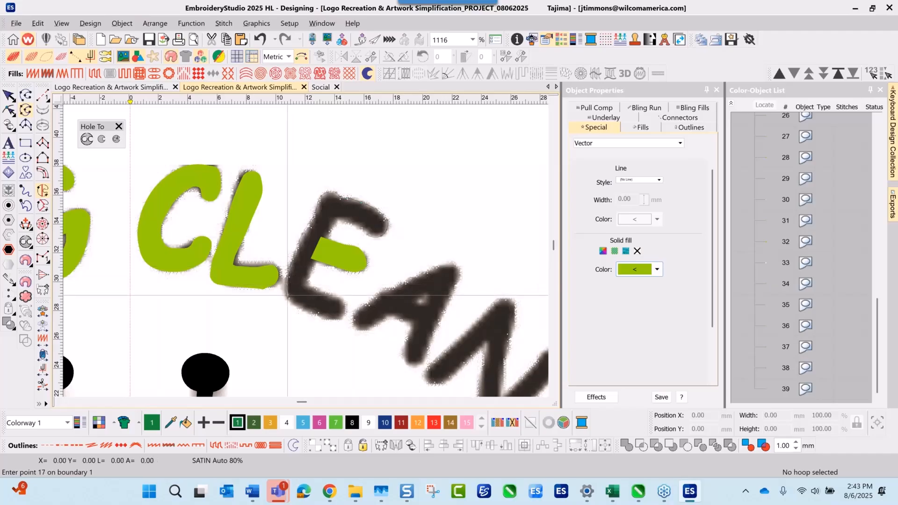
pyautogui.rightClick(291, 302)
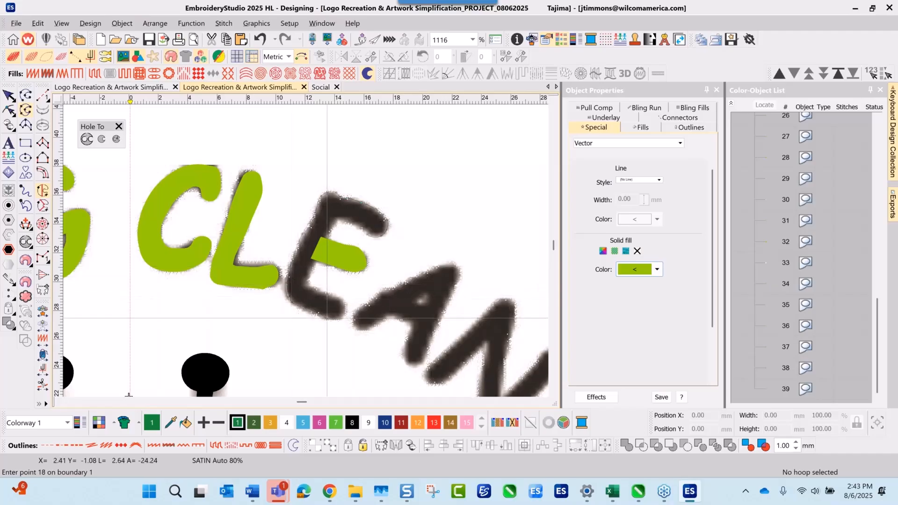
pyautogui.rightClick(336, 318)
pyautogui.rightClick(342, 318)
pyautogui.rightClick(345, 315)
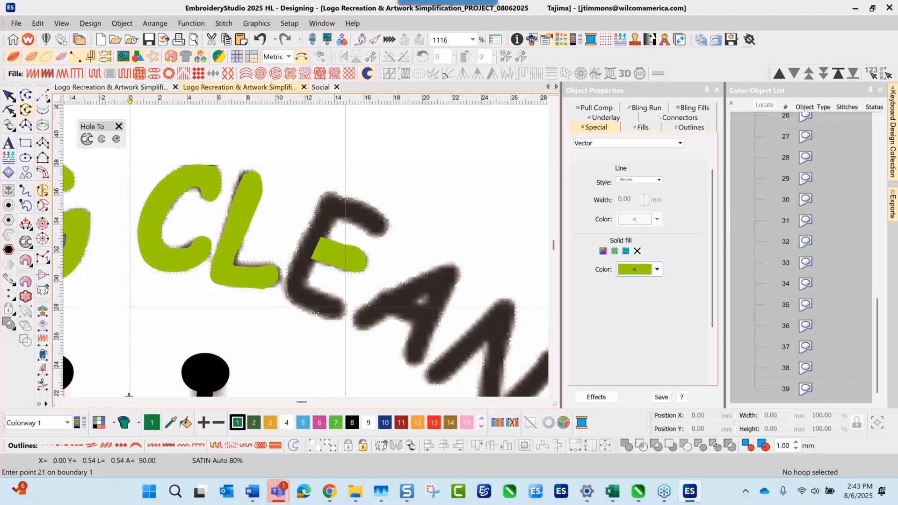
pyautogui.rightClick(345, 307)
pyautogui.rightClick(341, 298)
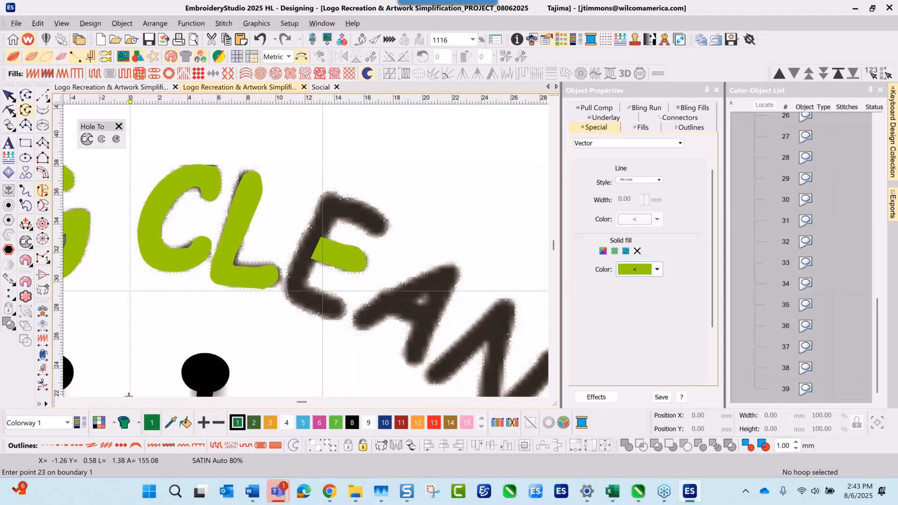
pyautogui.rightClick(323, 291)
pyautogui.rightClick(310, 285)
pyautogui.rightClick(311, 260)
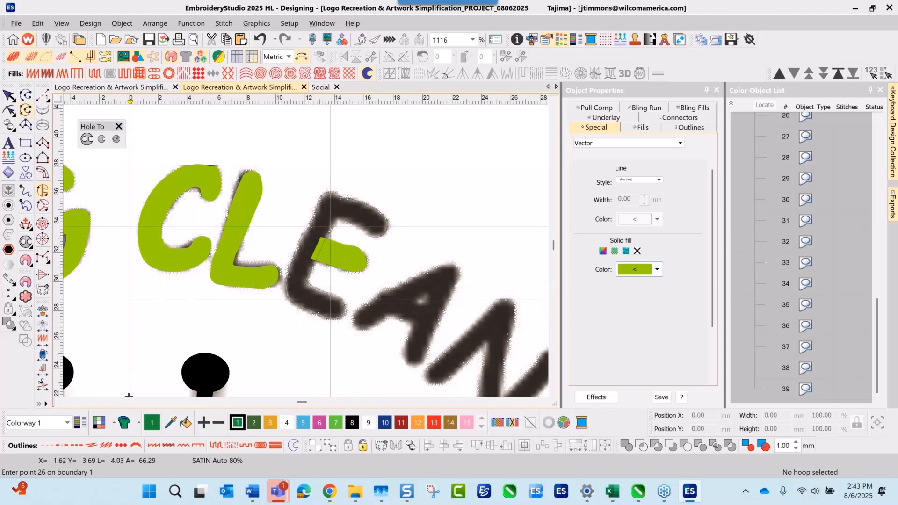
pyautogui.rightClick(318, 237)
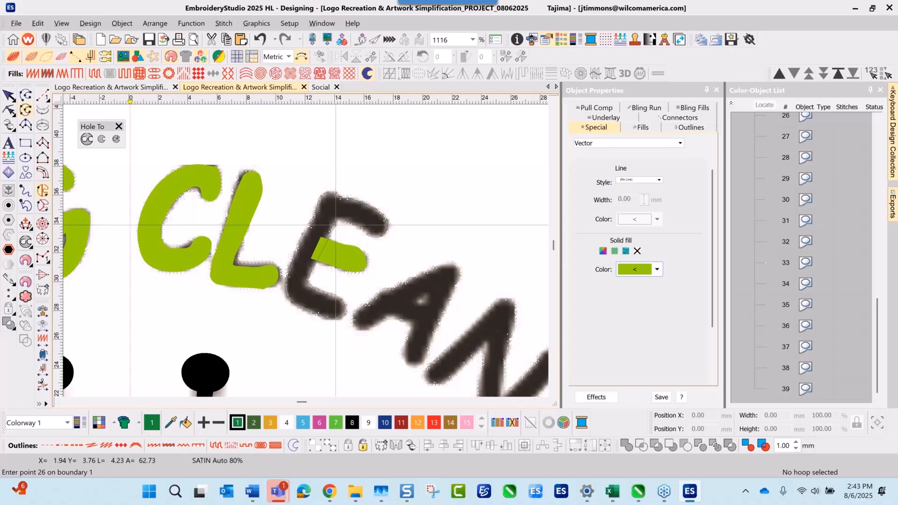
pyautogui.rightClick(362, 223)
pyautogui.press('Return')
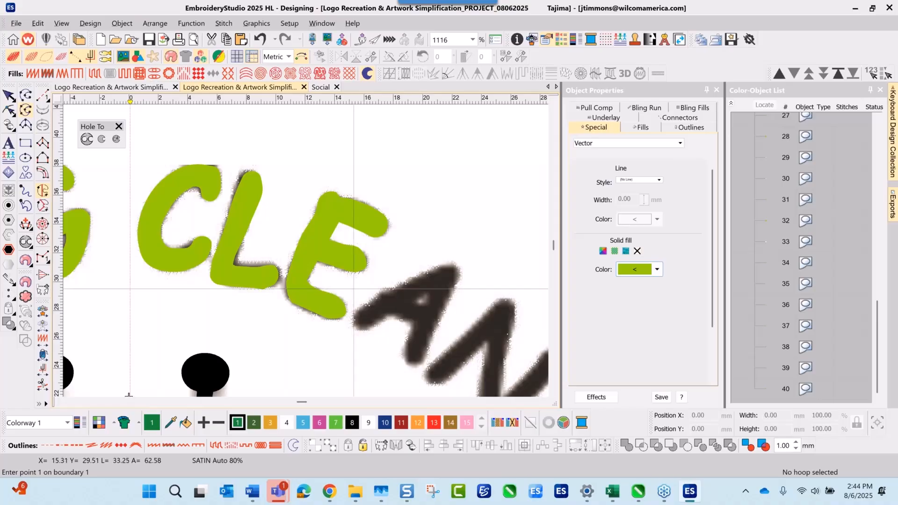
# Step: Group the two shapes of the E in CLEANERS, objects 39 and 40, and deselect them
pyautogui.click(9, 96)
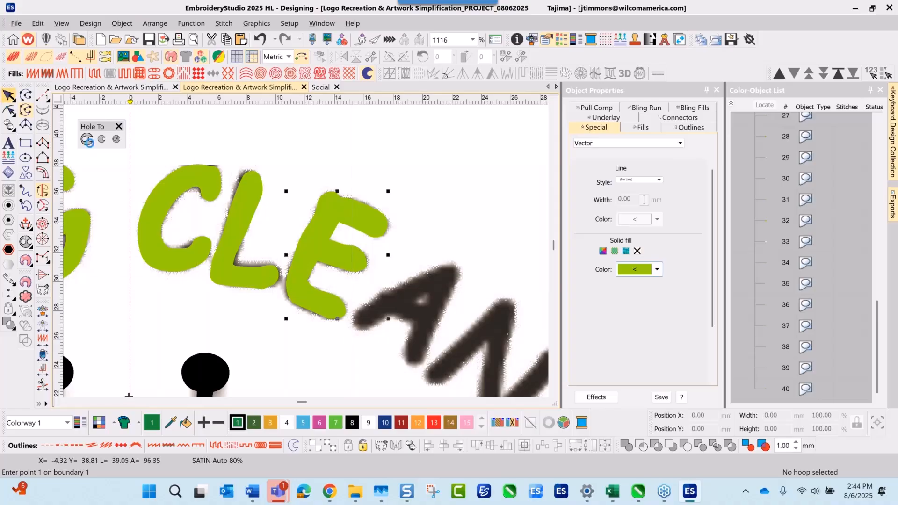
pyautogui.click(449, 213)
pyautogui.click(768, 370)
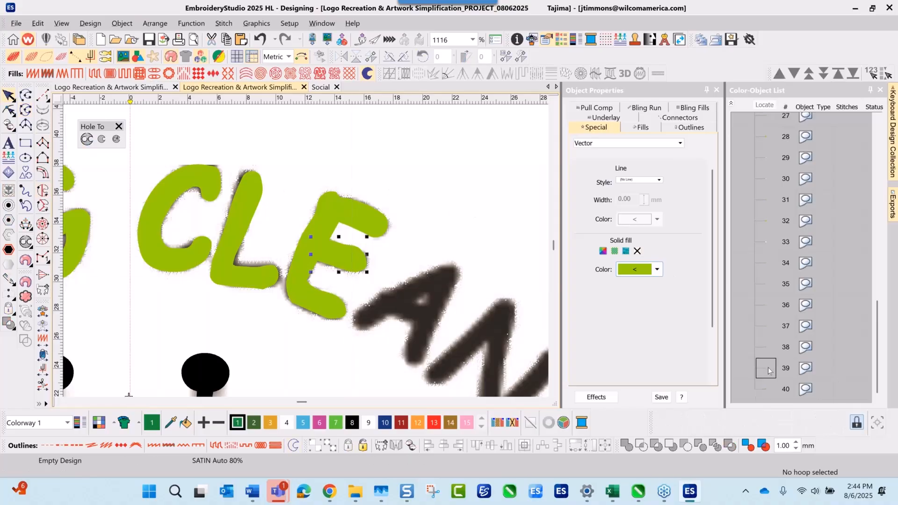
pyautogui.keyDown('shift'); pyautogui.click(768, 391); pyautogui.keyUp('shift')
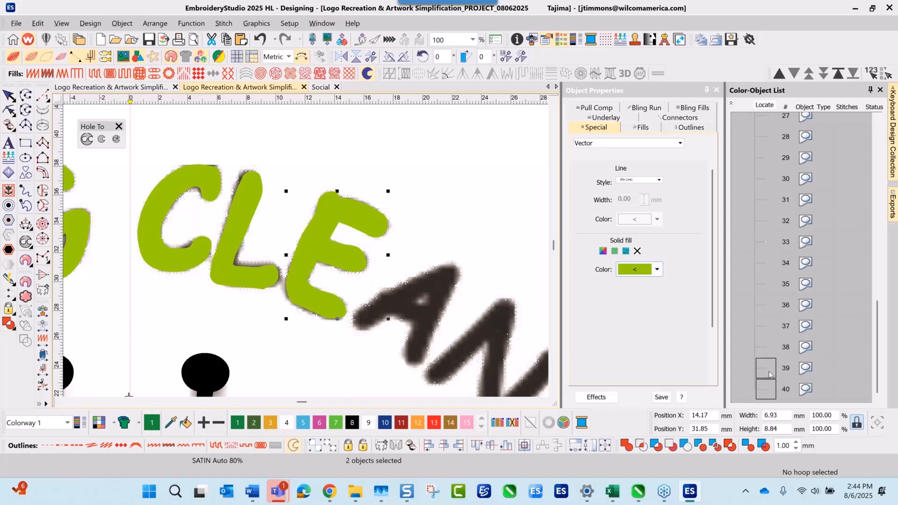
pyautogui.rightClick(770, 374)
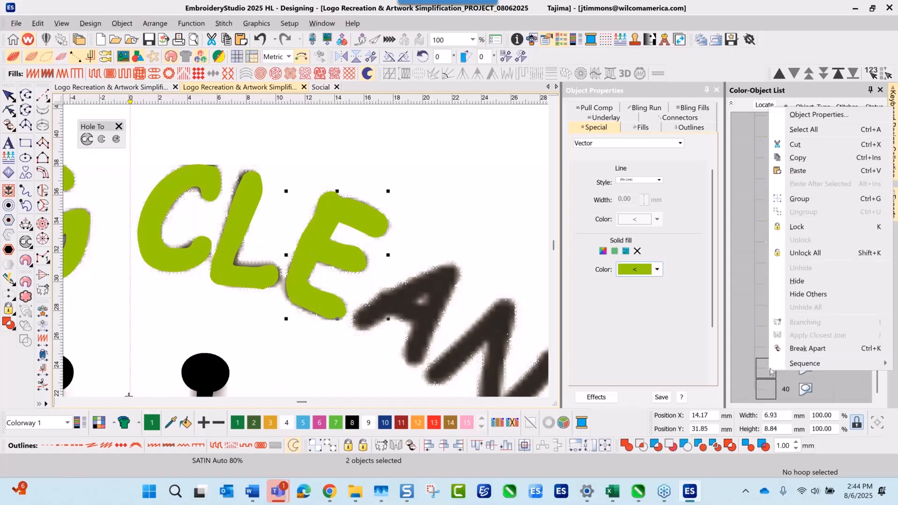
pyautogui.click(801, 200)
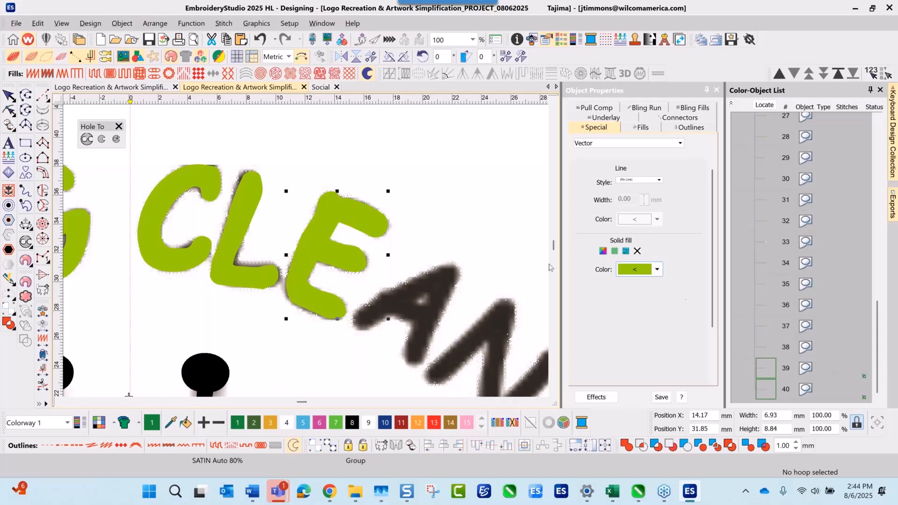
pyautogui.scroll(-2, 305, 251)
pyautogui.click(401, 185)
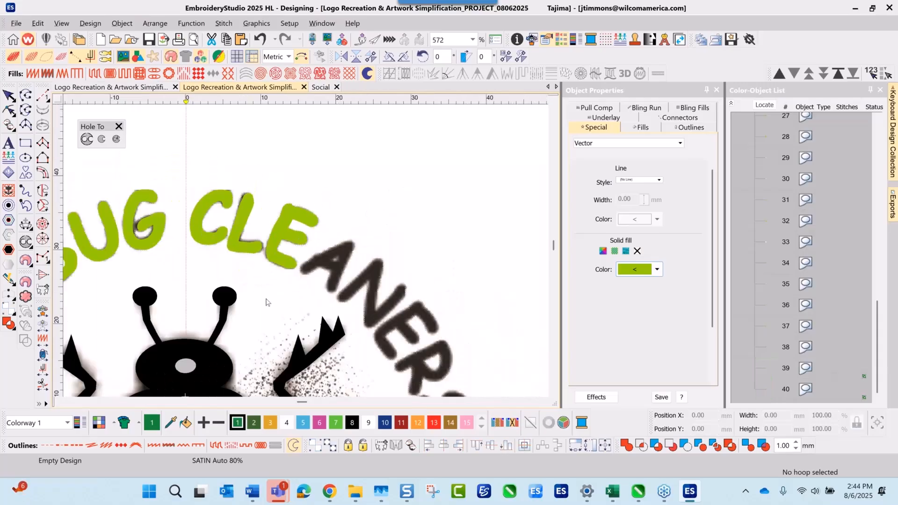
# Step: Group the three shapes that form the B in BUG
pyautogui.scroll(-1, 217, 223)
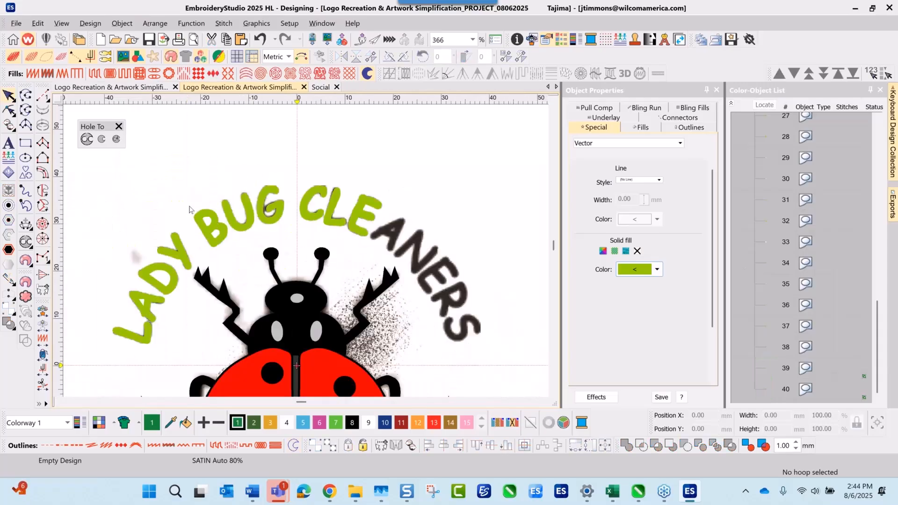
pyautogui.moveTo(235, 260); pyautogui.dragTo(235, 260)
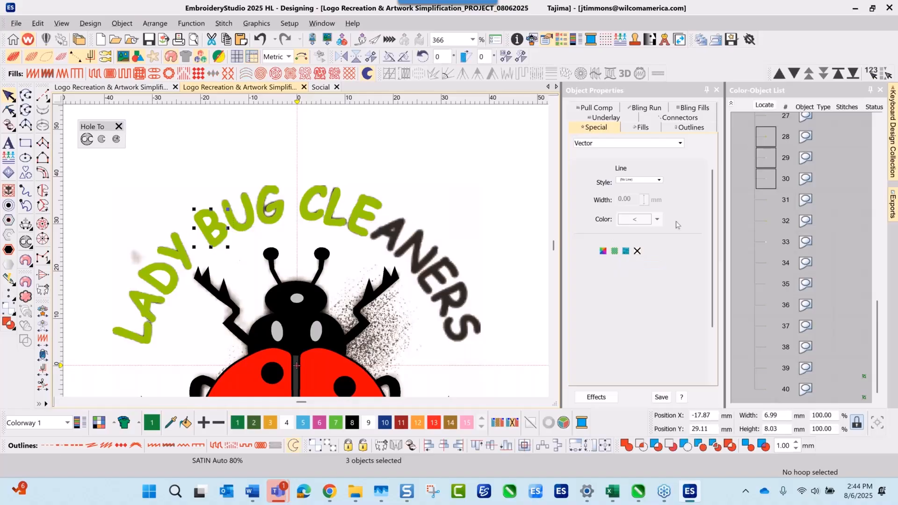
pyautogui.rightClick(772, 163)
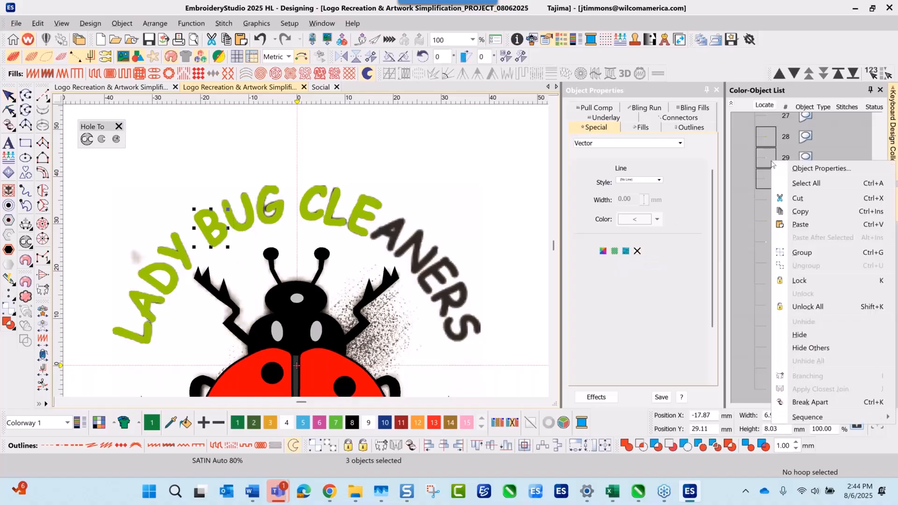
pyautogui.click(805, 251)
# Step: Group the two shapes of the D in LADY, and separately group the two shapes of the A in LADY
pyautogui.moveTo(130, 259); pyautogui.dragTo(186, 303)
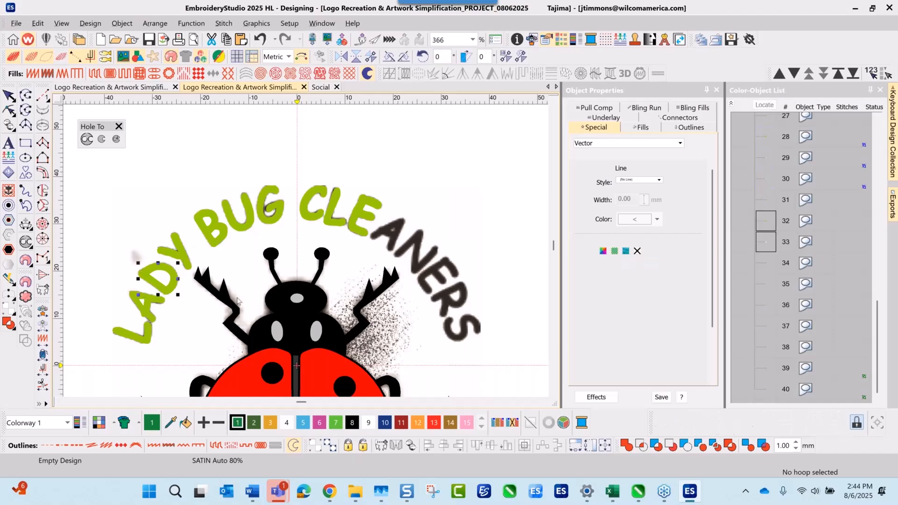
pyautogui.rightClick(768, 239)
pyautogui.click(802, 326)
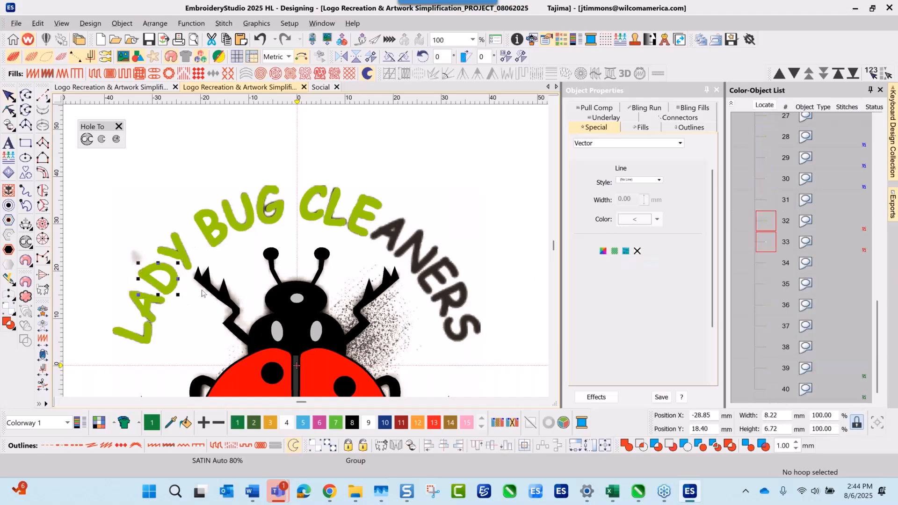
pyautogui.moveTo(121, 286); pyautogui.dragTo(183, 328)
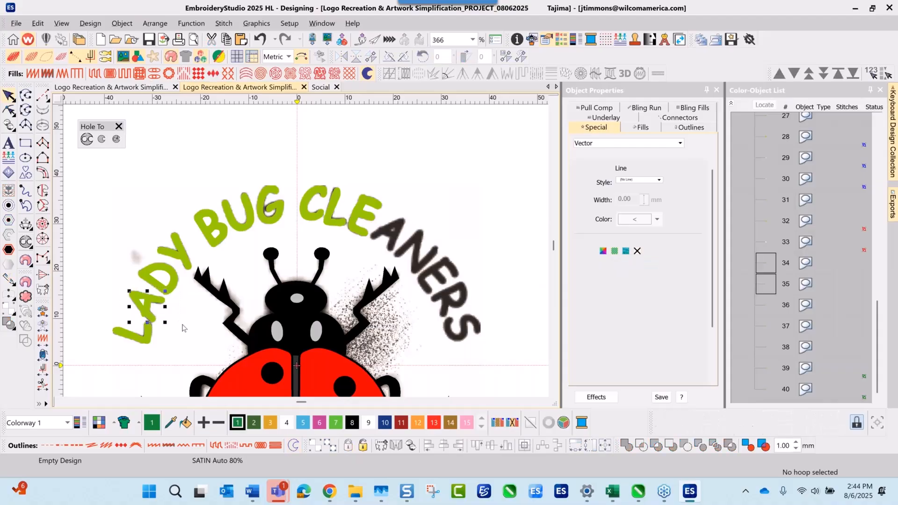
pyautogui.rightClick(765, 275)
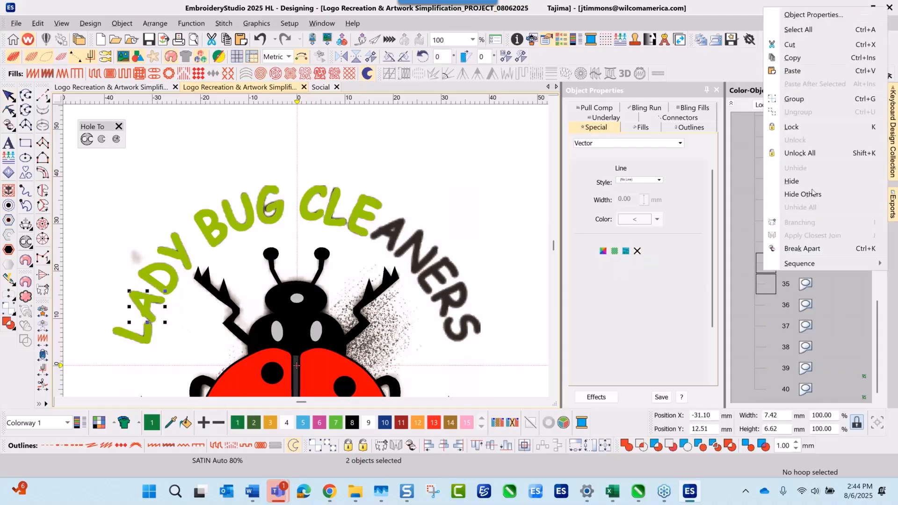
pyautogui.click(800, 99)
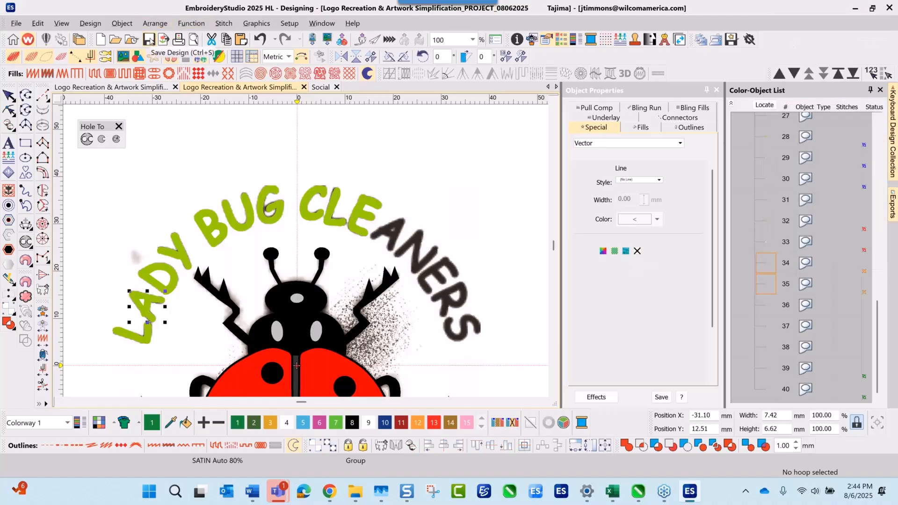
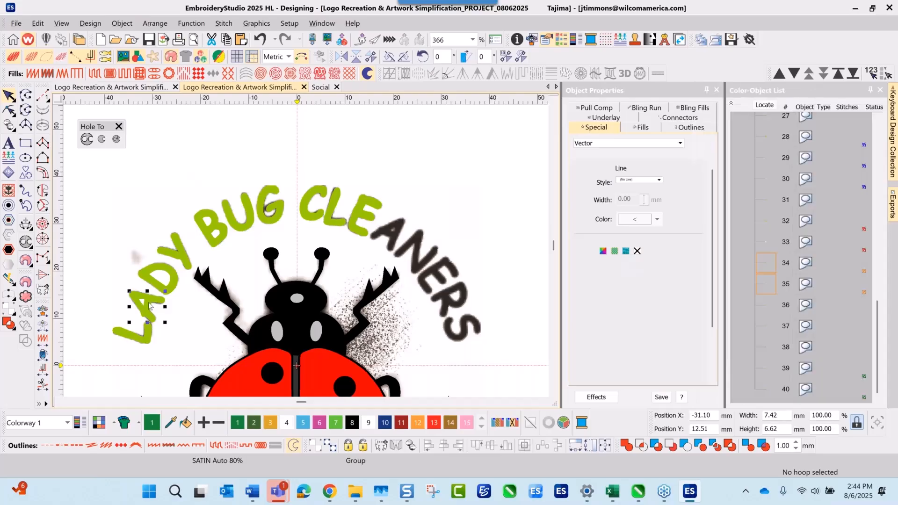
# Step: Duplicate the grouped A of LADY next to the A in CLEANERS and rotate the copy clockwise to match that letter's slant
pyautogui.moveTo(148, 306); pyautogui.dragTo(411, 209)
pyautogui.scroll(2, 377, 226)
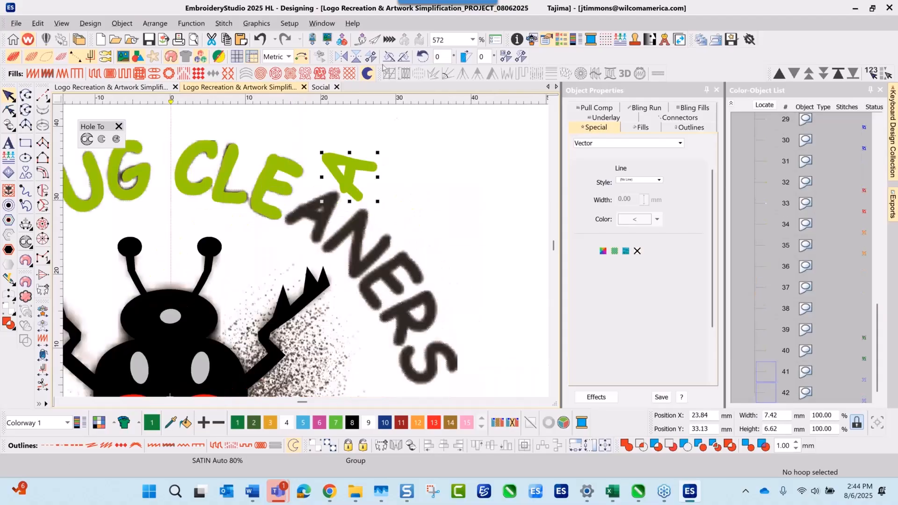
pyautogui.click(407, 55)
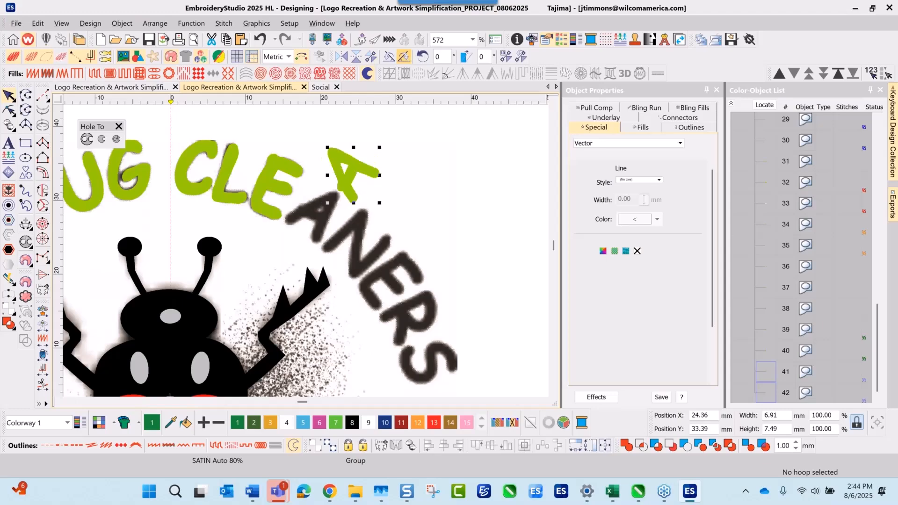
pyautogui.click(407, 55)
pyautogui.click(407, 56)
pyautogui.click(407, 55)
pyautogui.click(407, 55)
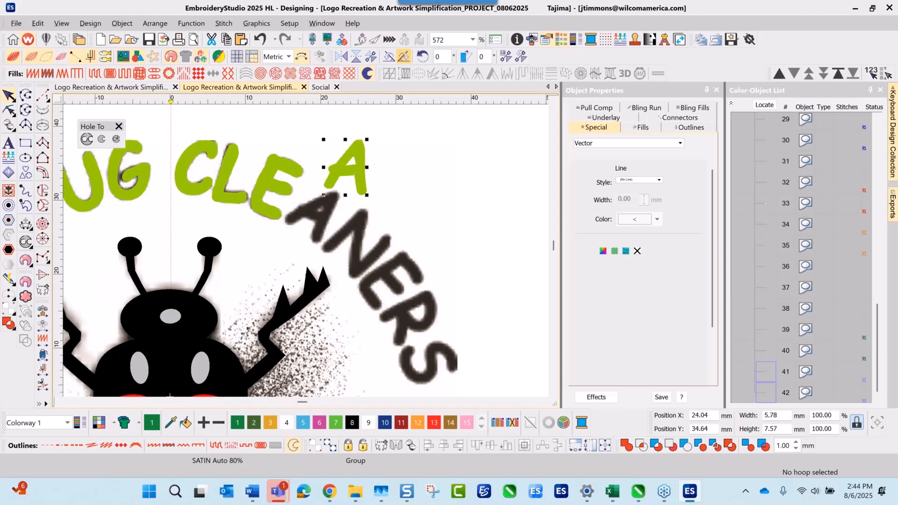
pyautogui.click(406, 57)
pyautogui.click(406, 57)
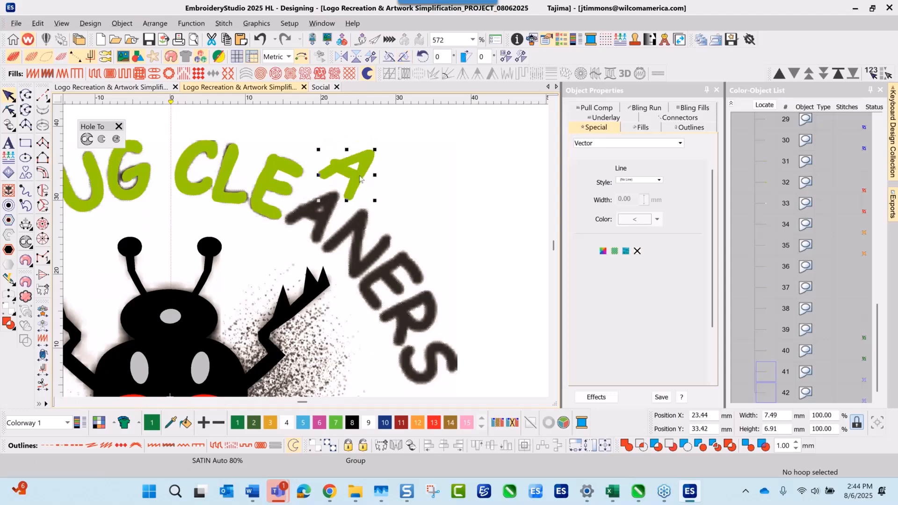
# Step: Move the copied A onto the blurry A in CLEANERS and rotate it slightly to fit
pyautogui.moveTo(323, 216); pyautogui.dragTo(330, 220)
pyautogui.scroll(4, 329, 221)
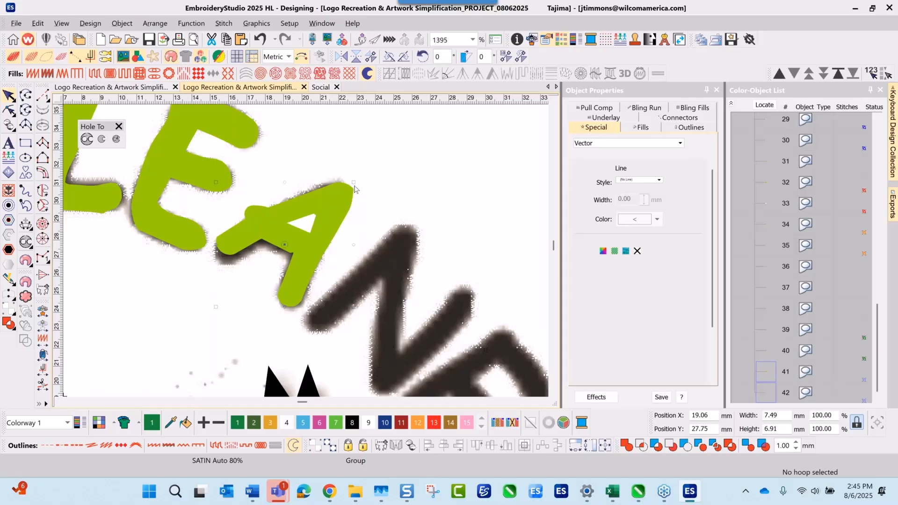
pyautogui.moveTo(355, 182); pyautogui.dragTo(337, 207)
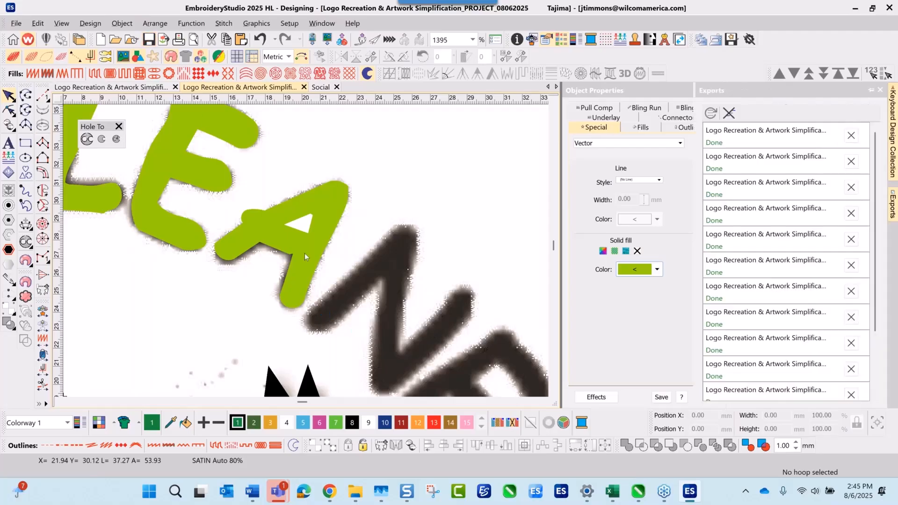
# Step: Trace the N in CLEANERS as one closed solid green shape, with rounded stroke ends and straight edges along its legs and diagonal
pyautogui.scroll(-5, 304, 255)
pyautogui.scroll(3, 306, 254)
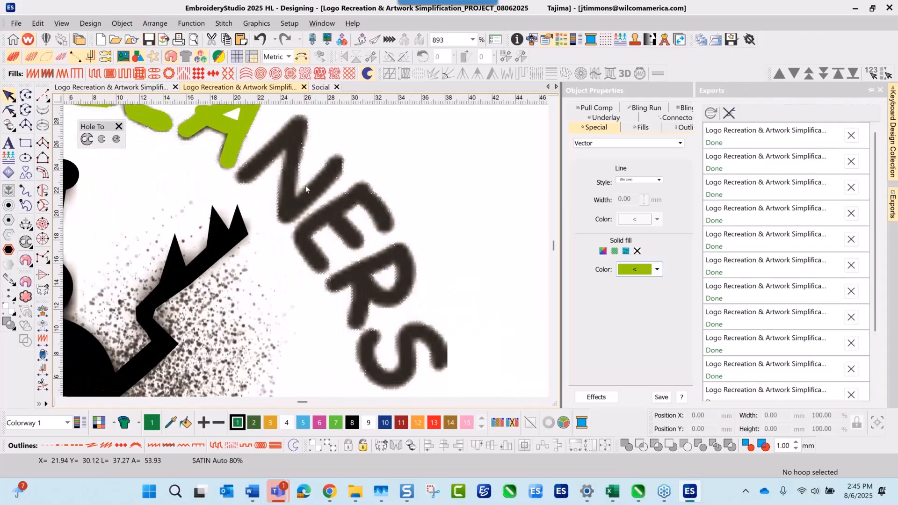
pyautogui.scroll(-2, 301, 186)
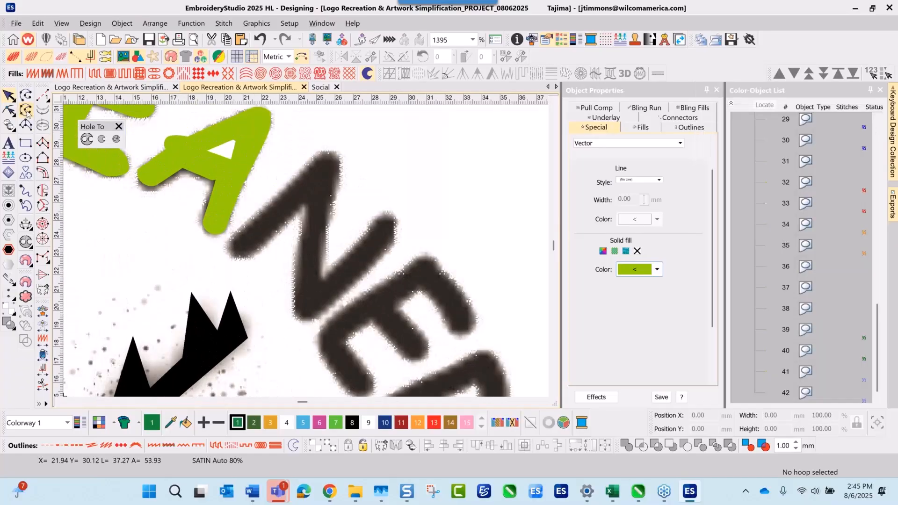
pyautogui.click(43, 191)
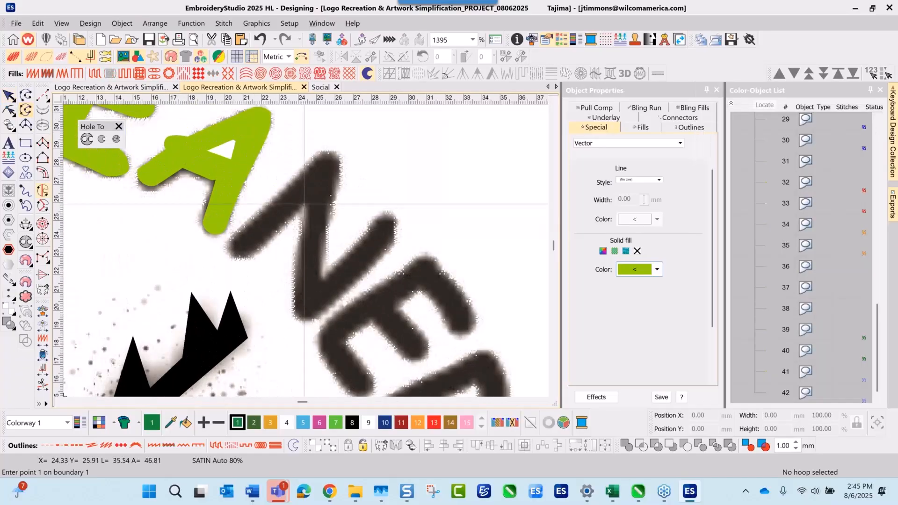
pyautogui.click(304, 205)
pyautogui.click(261, 248)
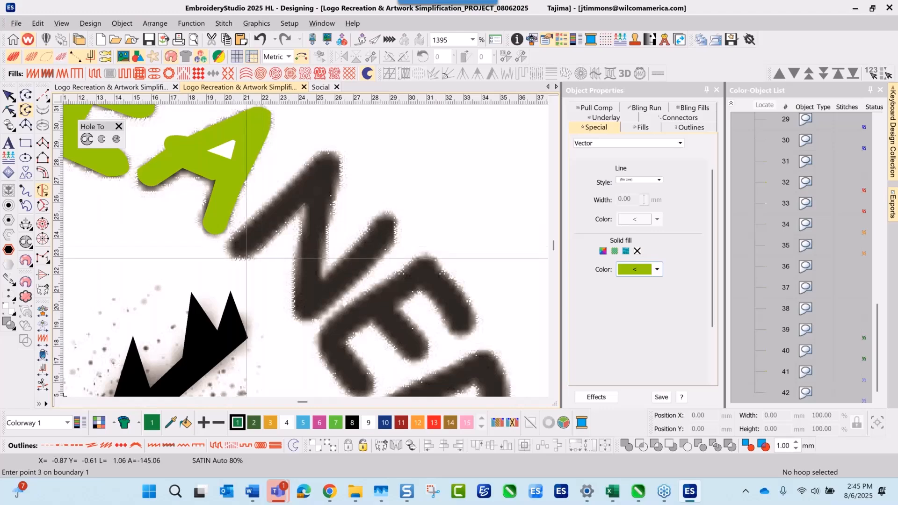
pyautogui.rightClick(245, 259)
pyautogui.rightClick(236, 257)
pyautogui.rightClick(230, 251)
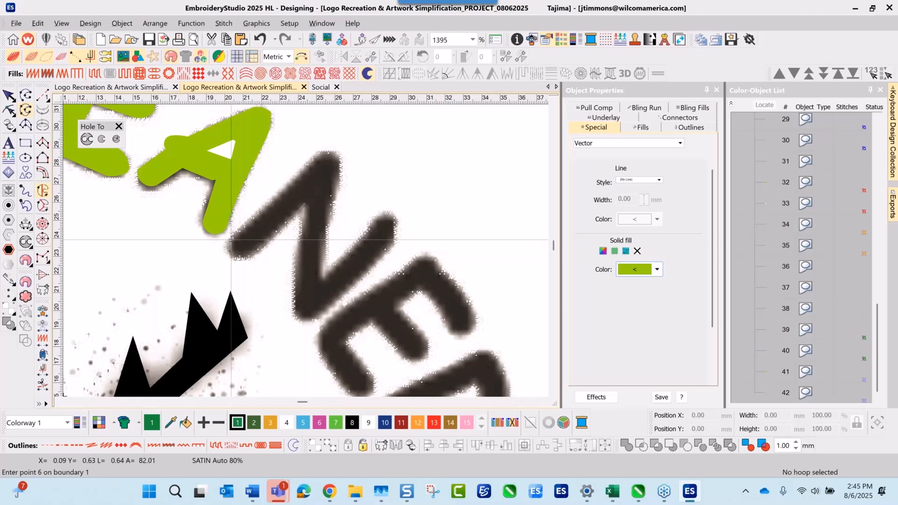
pyautogui.click(233, 238)
pyautogui.click(283, 189)
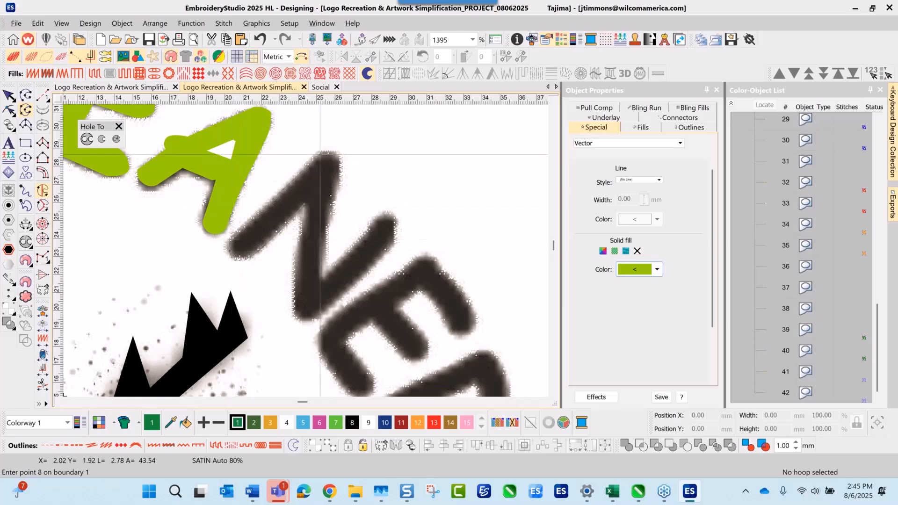
pyautogui.click(321, 152)
pyautogui.rightClick(334, 152)
pyautogui.rightClick(342, 158)
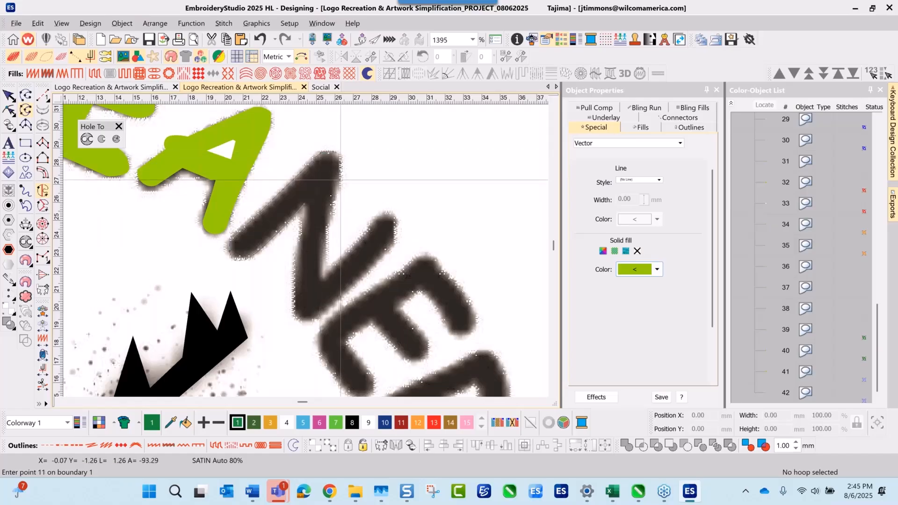
pyautogui.click(332, 210)
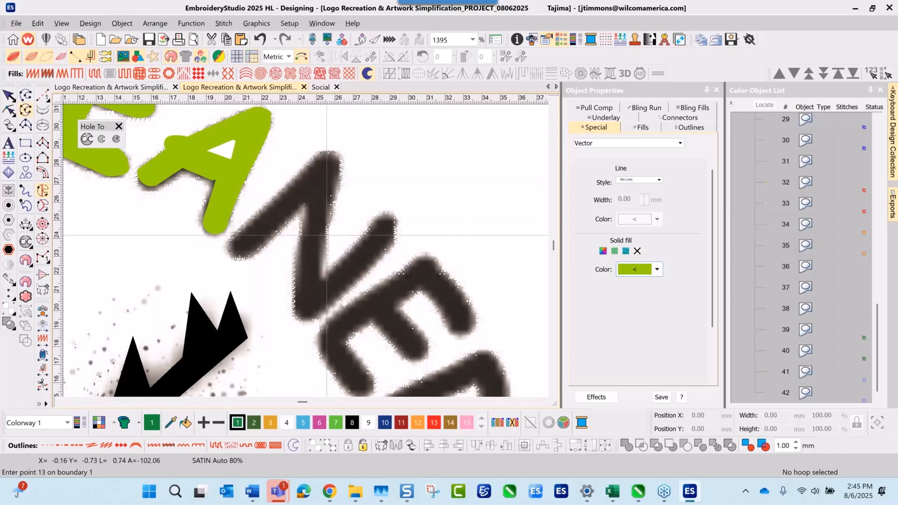
pyautogui.click(325, 247)
pyautogui.click(322, 281)
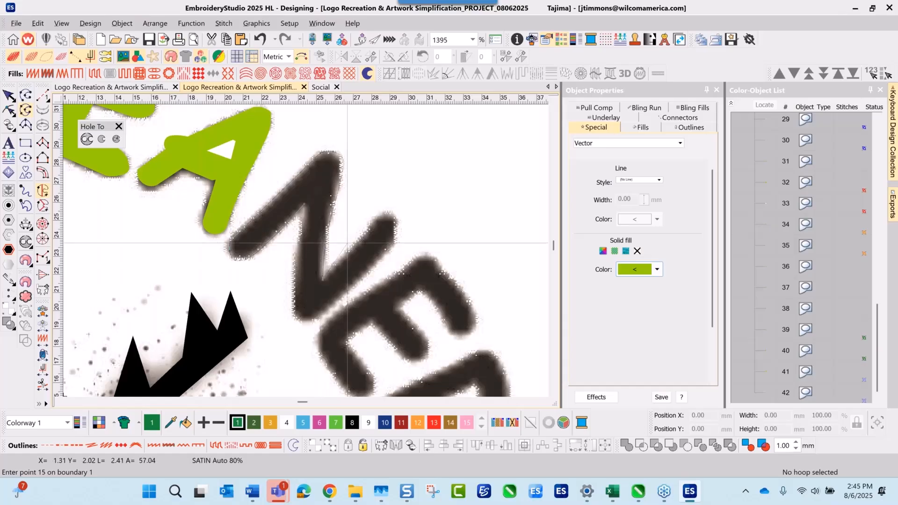
pyautogui.click(357, 242)
pyautogui.click(372, 223)
pyautogui.rightClick(388, 214)
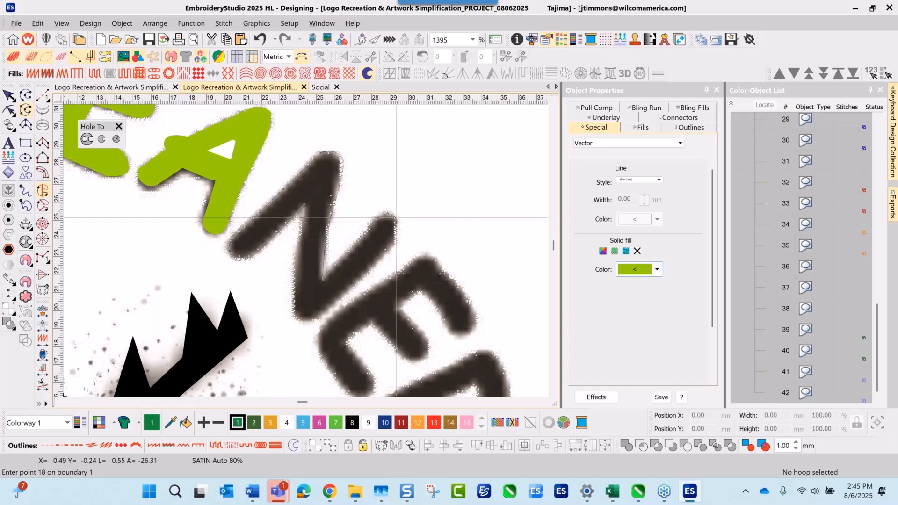
pyautogui.rightClick(397, 219)
pyautogui.rightClick(397, 234)
pyautogui.click(377, 258)
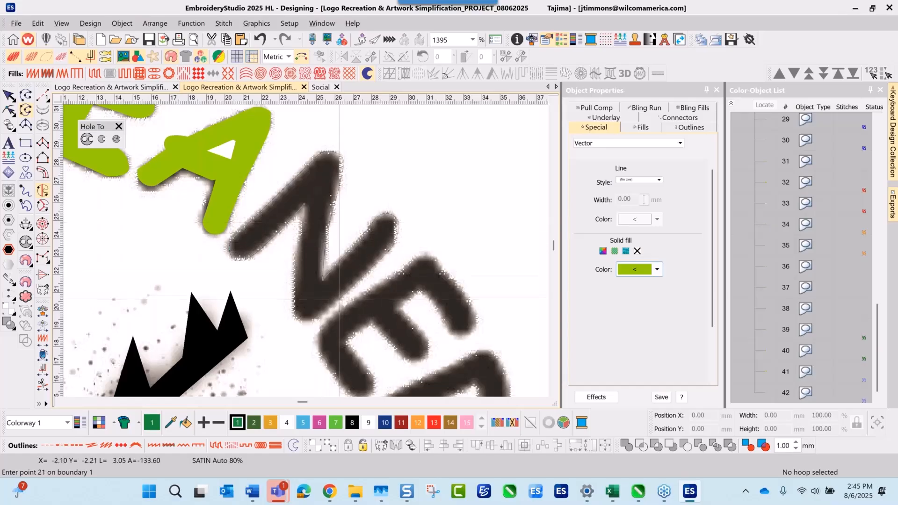
pyautogui.click(316, 319)
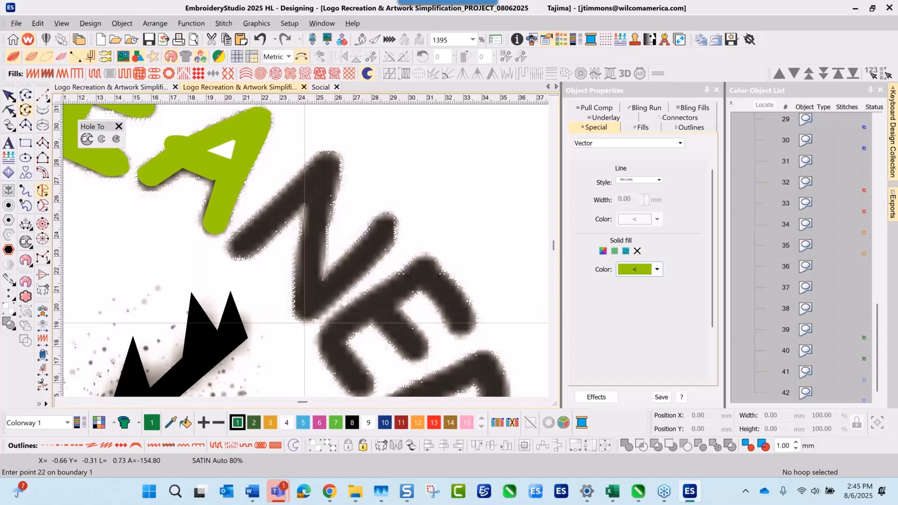
pyautogui.rightClick(304, 324)
pyautogui.rightClick(296, 318)
pyautogui.click(293, 309)
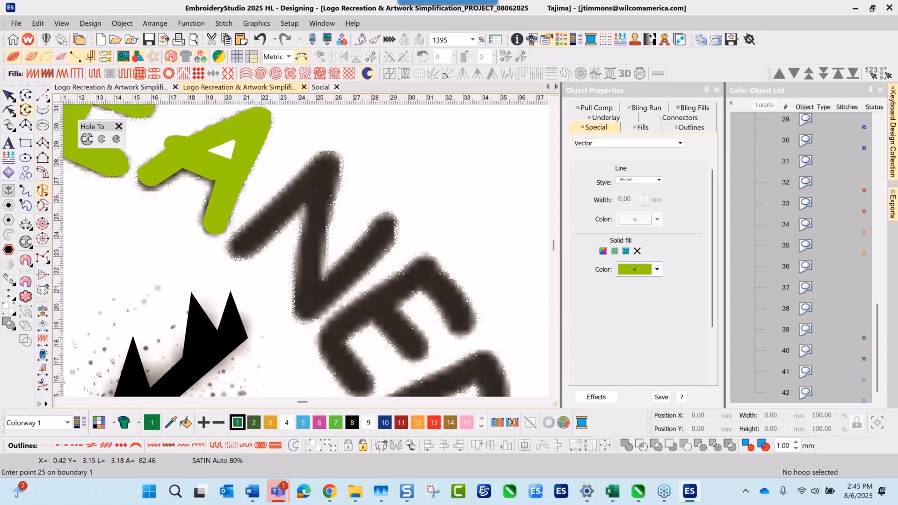
pyautogui.rightClick(294, 258)
pyautogui.click(303, 209)
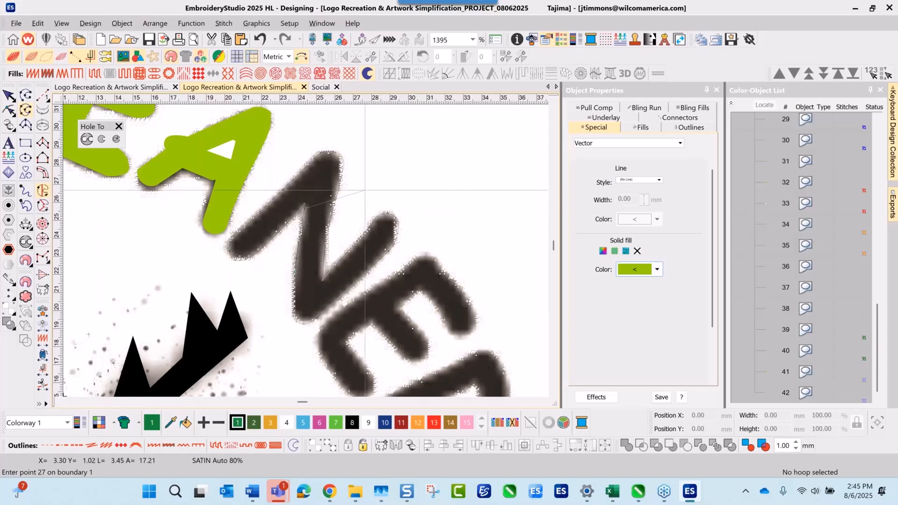
pyautogui.press('Return')
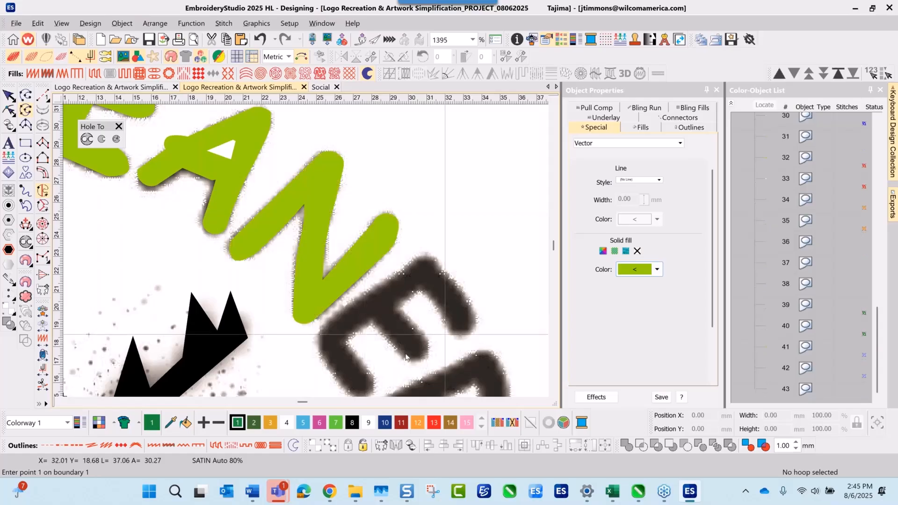
# Step: Duplicate the grouped first E of CLEANERS and rotate and position the copy over the second E
pyautogui.scroll(-2, 240, 217)
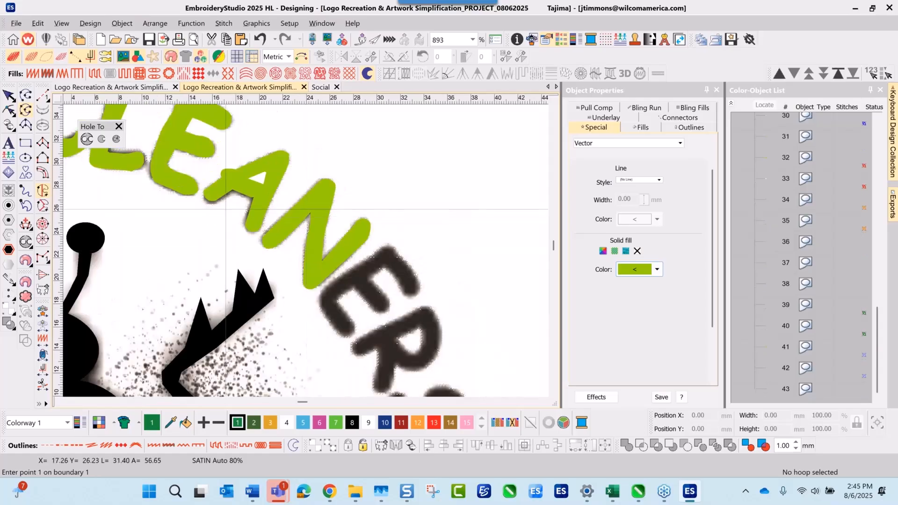
pyautogui.scroll(-3, 226, 209)
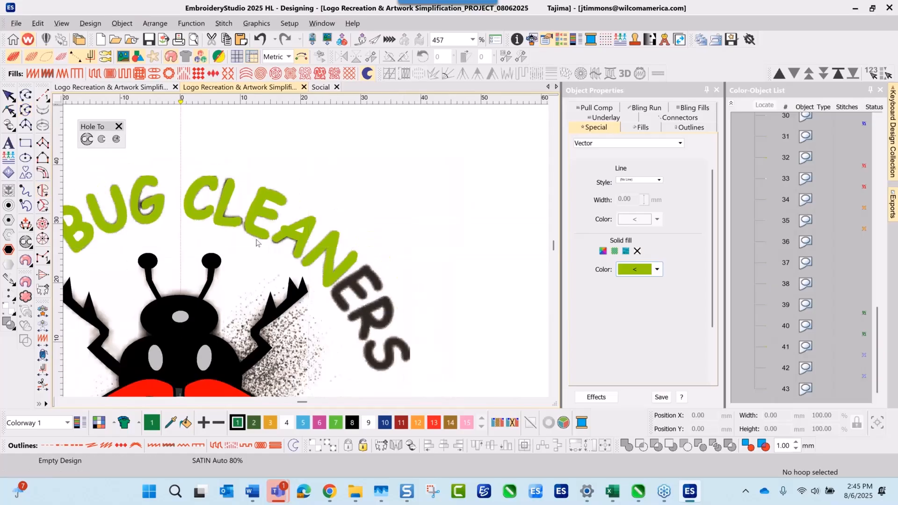
pyautogui.click(269, 213)
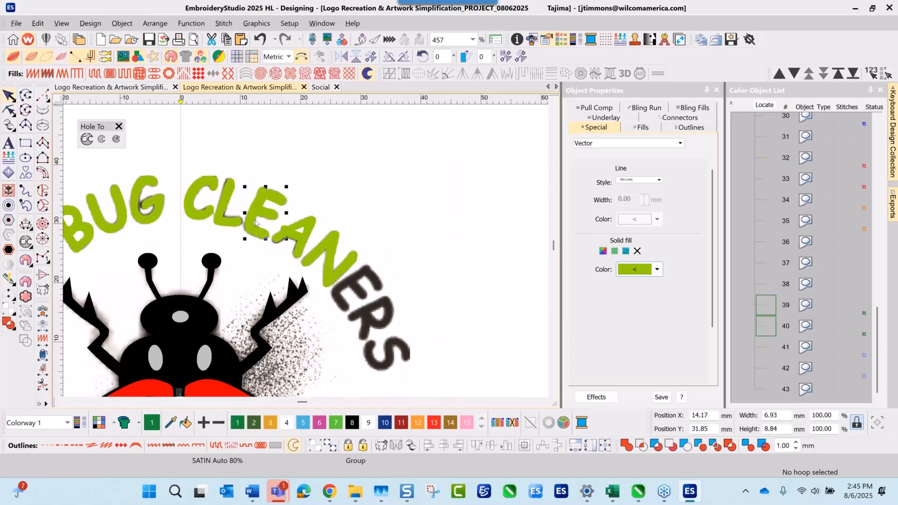
pyautogui.moveTo(346, 260); pyautogui.dragTo(396, 269)
pyautogui.scroll(4, 307, 254)
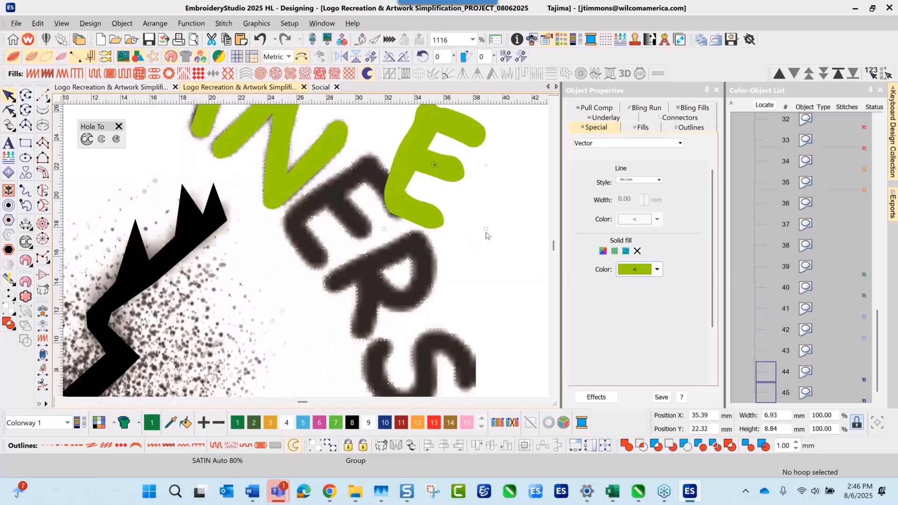
pyautogui.moveTo(485, 228); pyautogui.dragTo(445, 241)
pyautogui.moveTo(360, 223); pyautogui.dragTo(359, 225)
pyautogui.click(486, 216)
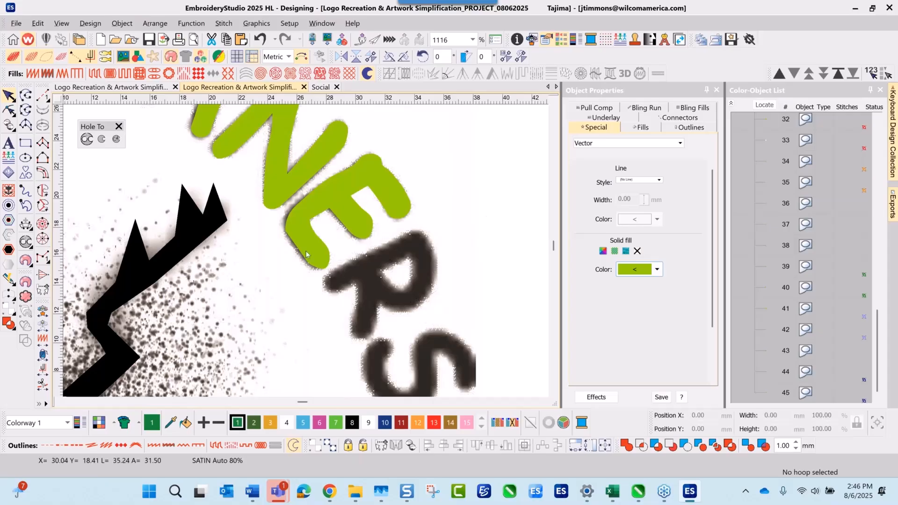
pyautogui.scroll(-1, 342, 270)
pyautogui.scroll(1, 308, 251)
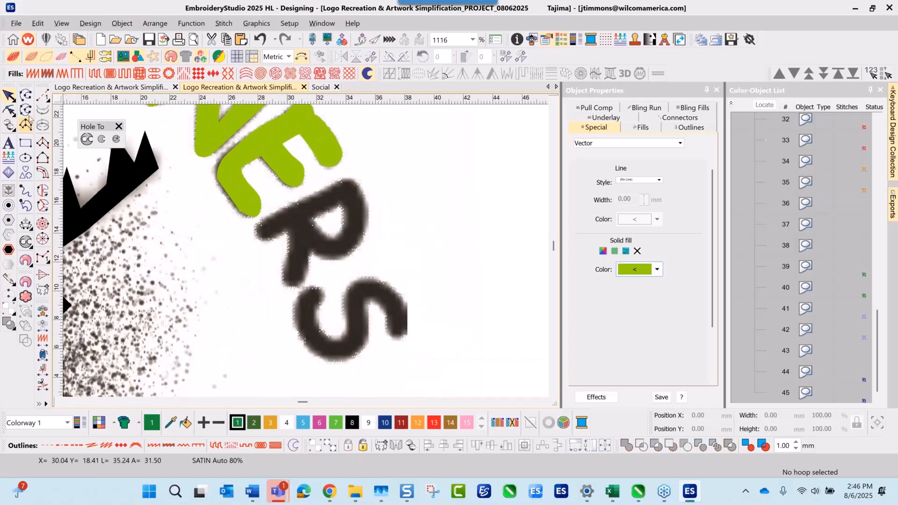
pyautogui.press('space')
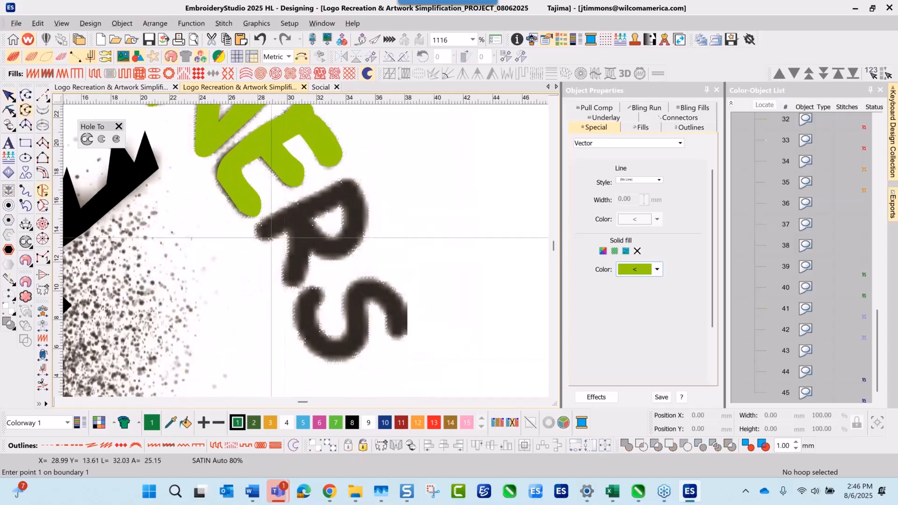
pyautogui.click(262, 220)
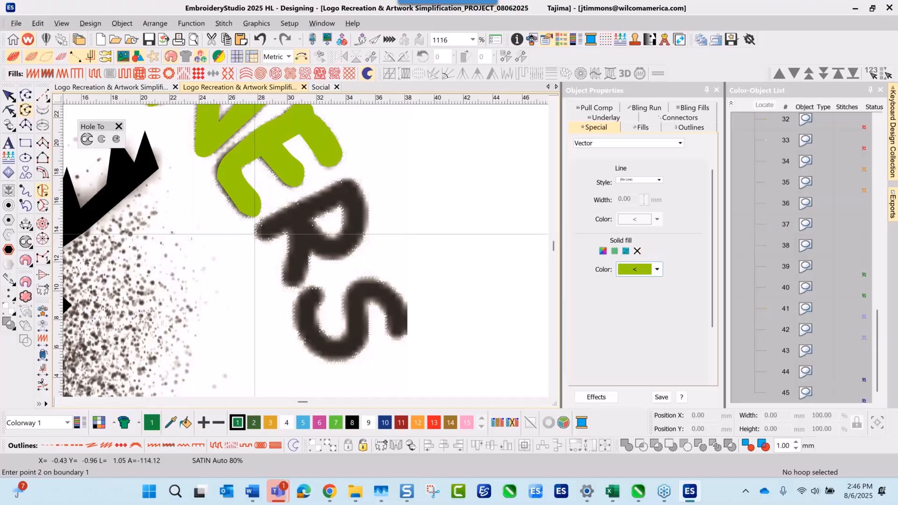
pyautogui.rightClick(255, 235)
pyautogui.click(268, 241)
pyautogui.rightClick(284, 230)
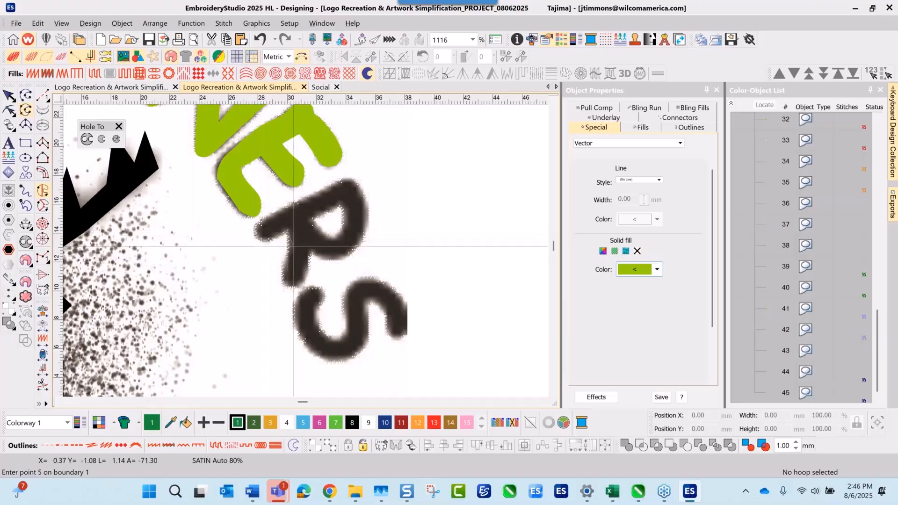
pyautogui.click(288, 252)
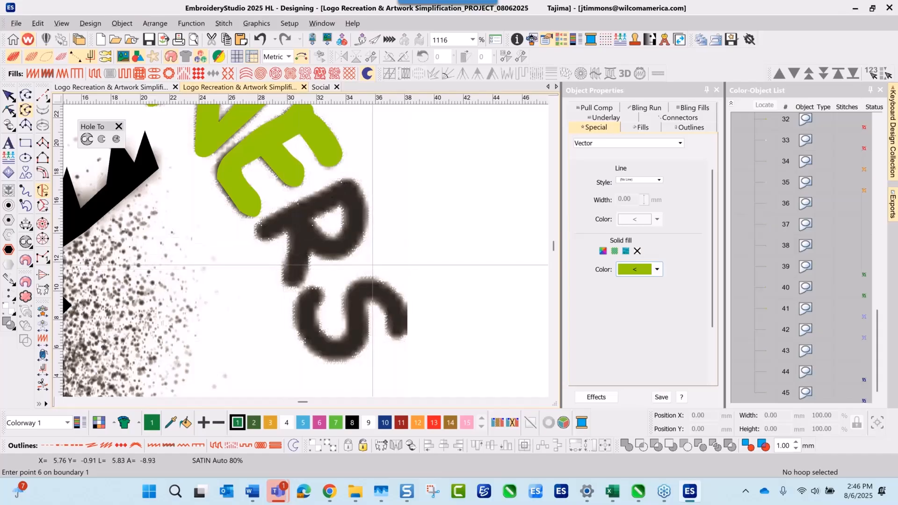
pyautogui.press('Escape')
# Step: Trace the slanted leg of the R in CLEANERS as a closed solid green shape with a rounded end, overlapping the bowl
pyautogui.click(285, 227)
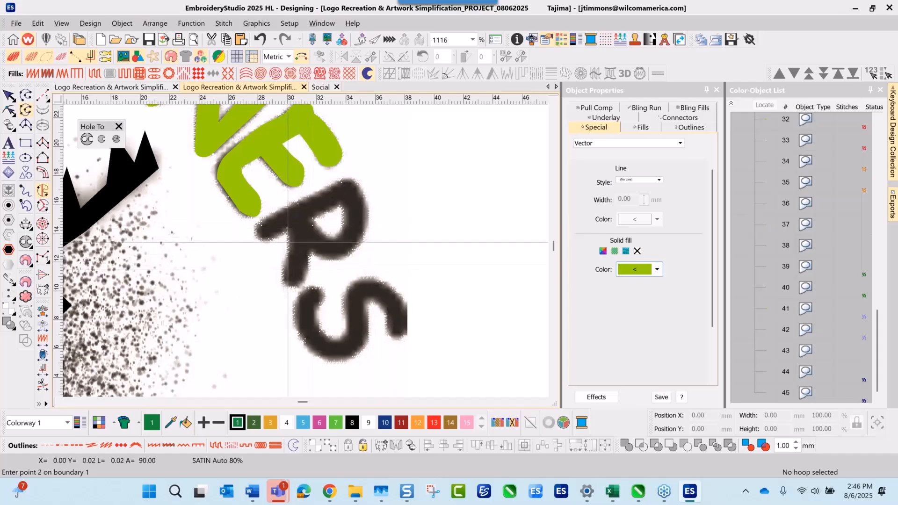
pyautogui.click(287, 248)
pyautogui.click(285, 260)
pyautogui.rightClick(283, 279)
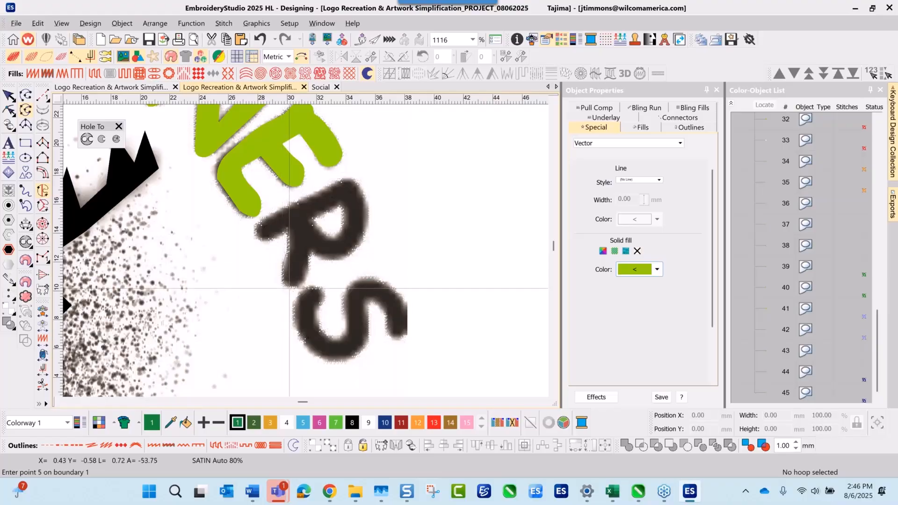
pyautogui.rightClick(293, 285)
pyautogui.rightClick(304, 278)
pyautogui.click(307, 260)
pyautogui.click(308, 247)
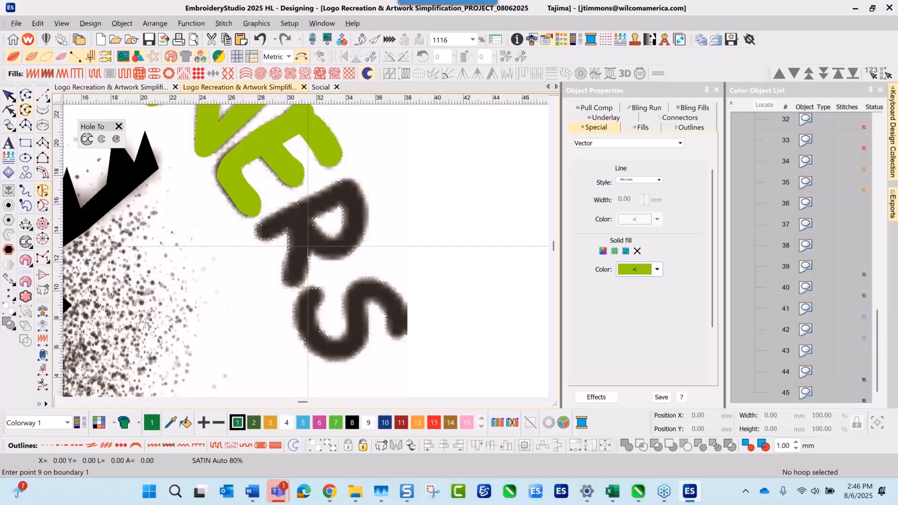
pyautogui.click(309, 236)
pyautogui.click(300, 221)
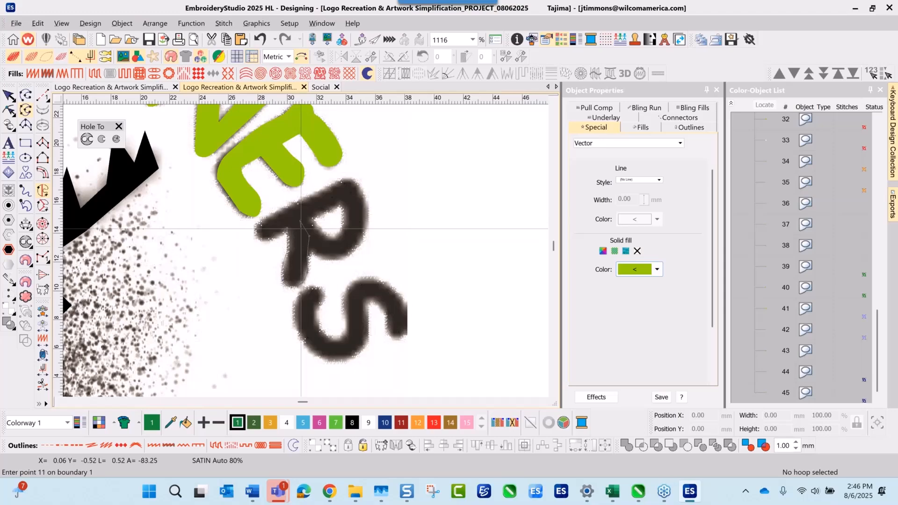
pyautogui.press('Return')
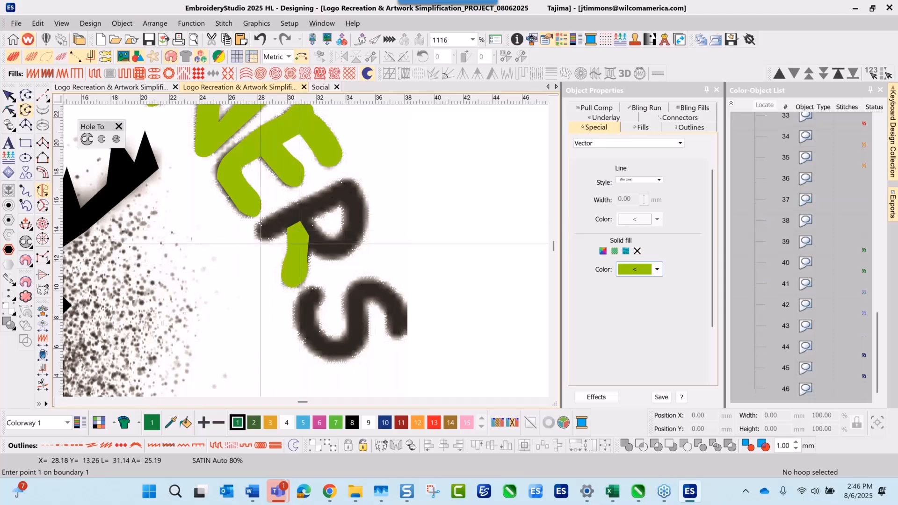
# Step: Trace the stem and bowl of the R in CLEANERS as one solid green silhouette with rounded ends, ignoring the inner opening
pyautogui.click(268, 242)
pyautogui.click(294, 232)
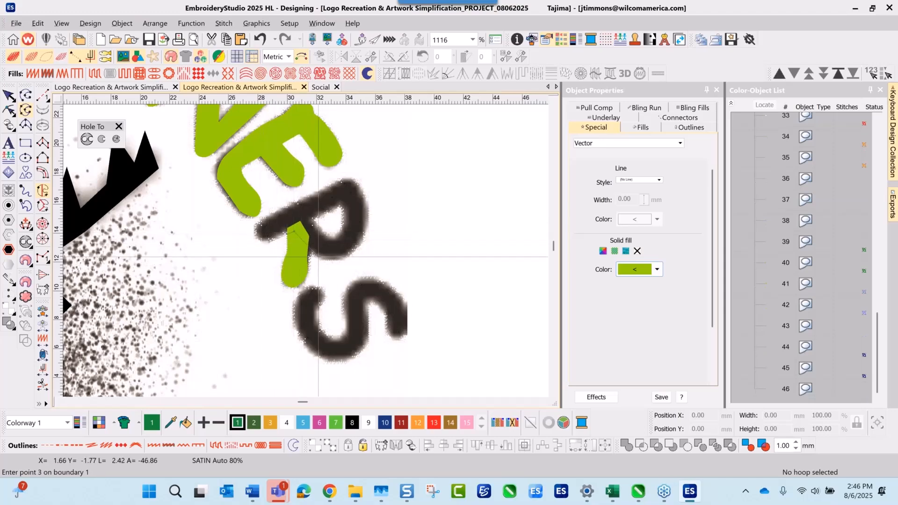
pyautogui.click(328, 240)
pyautogui.rightClick(349, 257)
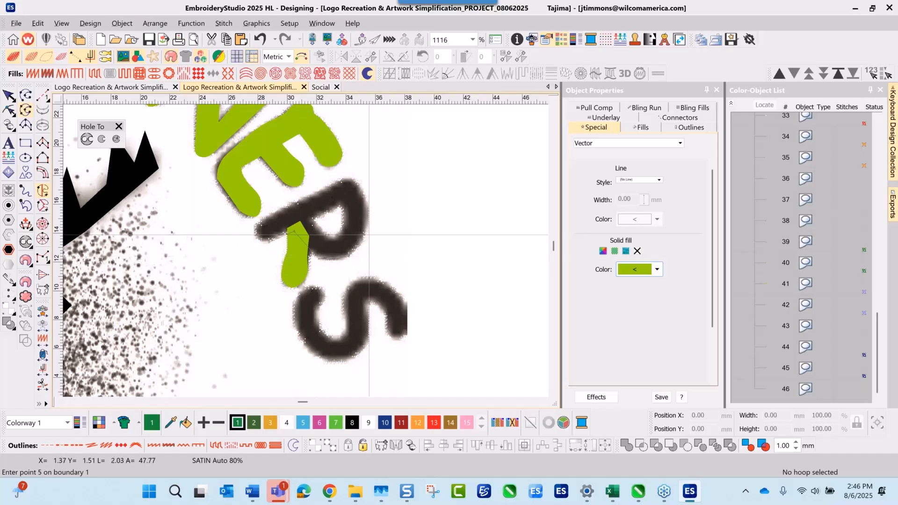
pyautogui.rightClick(365, 231)
pyautogui.rightClick(368, 207)
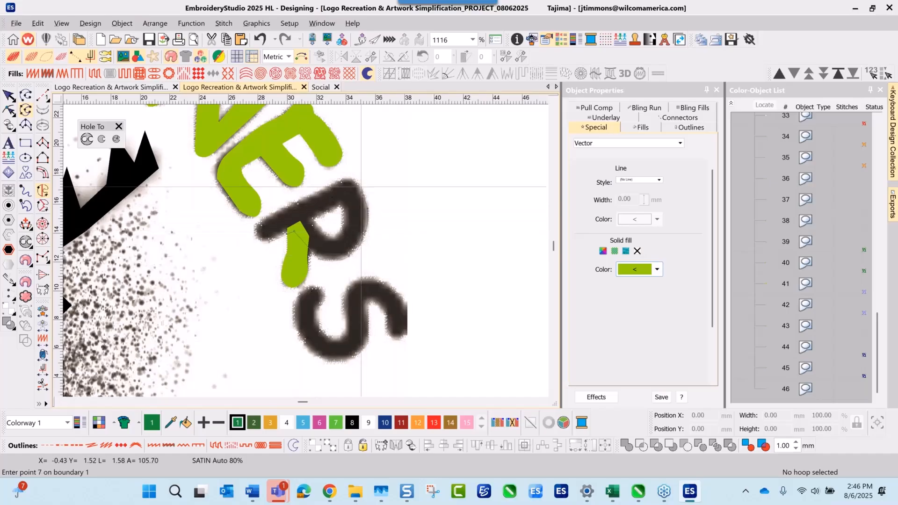
pyautogui.rightClick(358, 183)
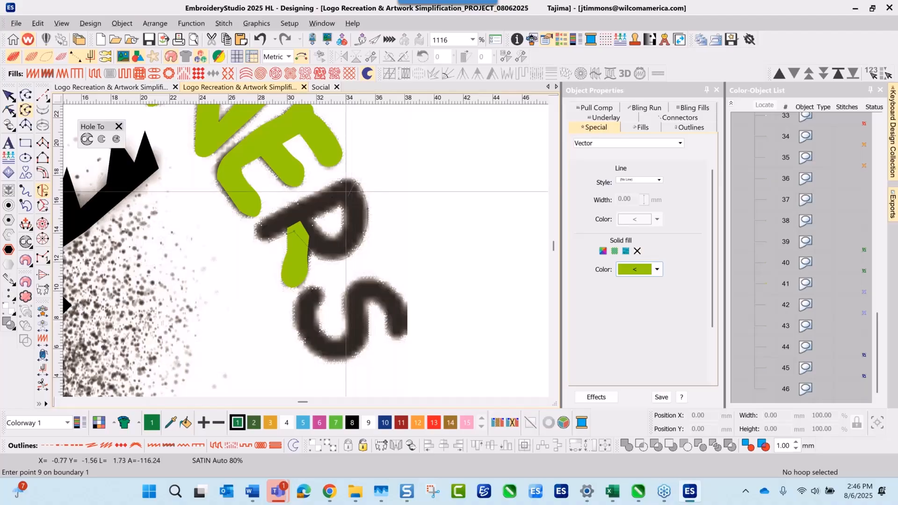
pyautogui.rightClick(348, 177)
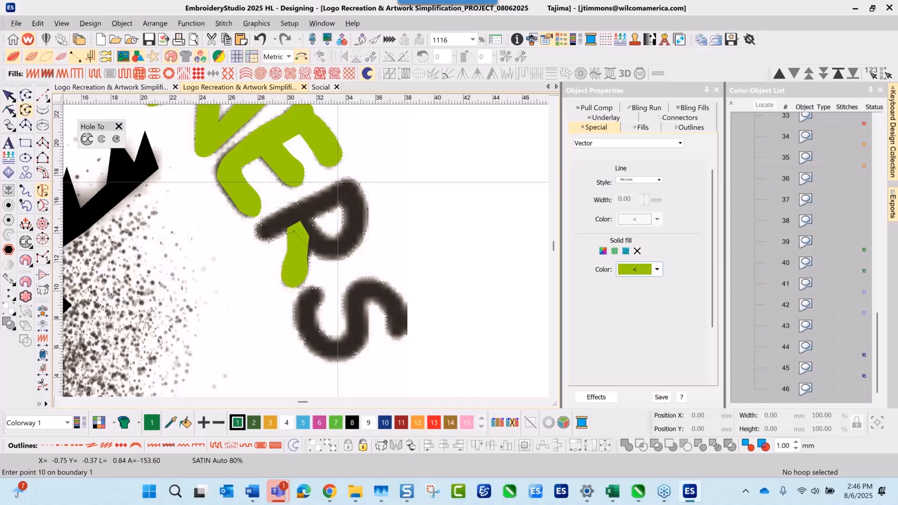
pyautogui.rightClick(331, 186)
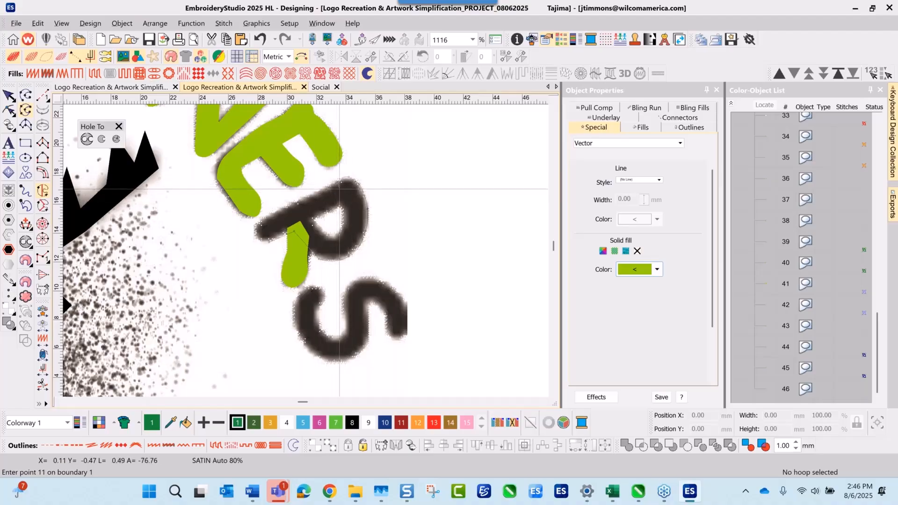
pyautogui.press('BackSpace')
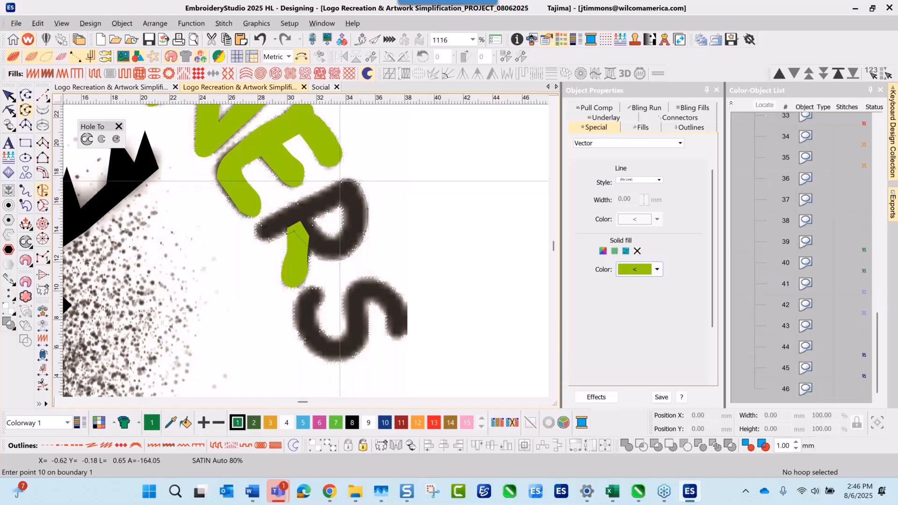
pyautogui.rightClick(340, 179)
pyautogui.click(332, 184)
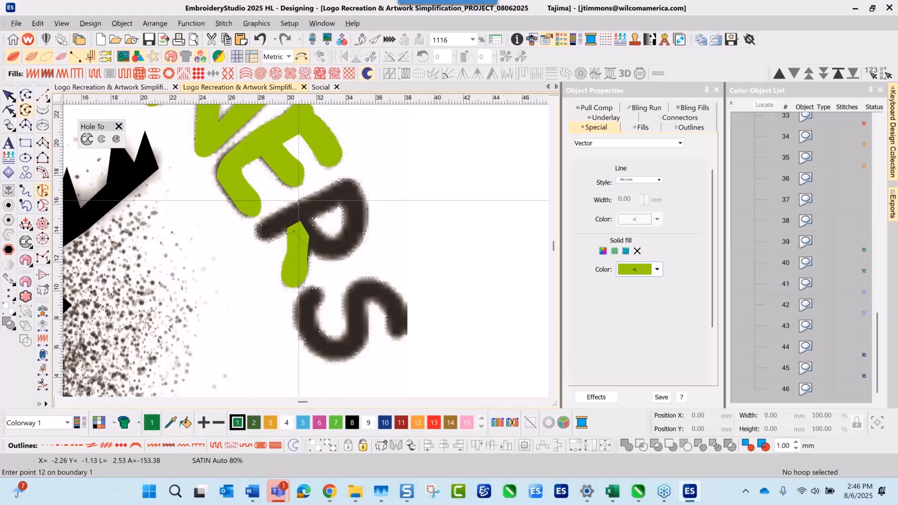
pyautogui.click(299, 201)
pyautogui.click(271, 214)
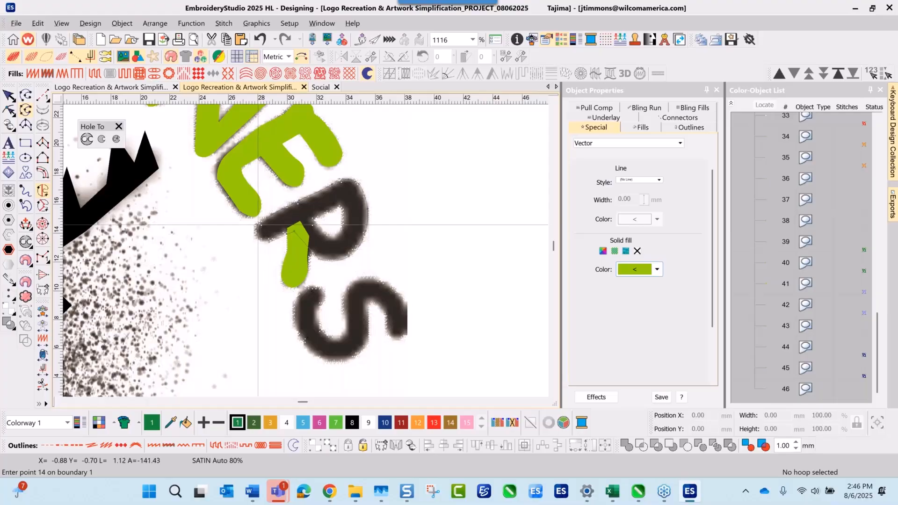
pyautogui.rightClick(255, 225)
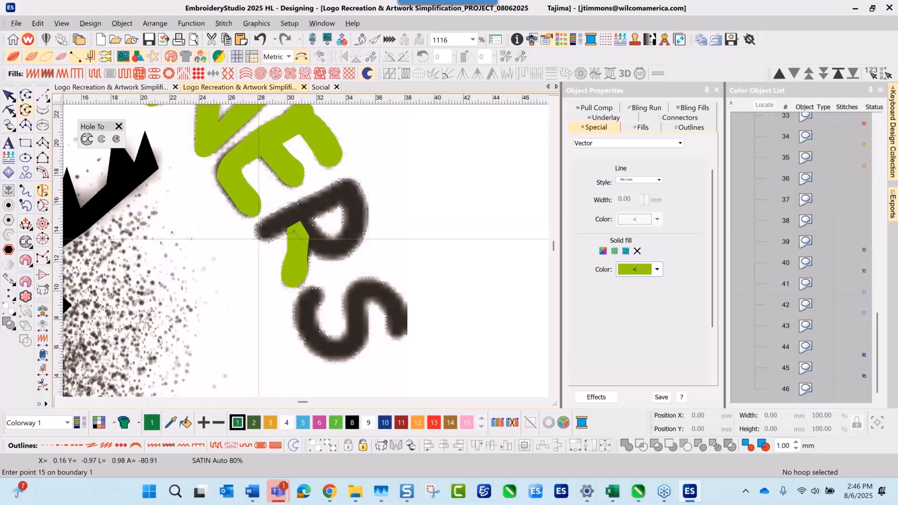
pyautogui.rightClick(259, 239)
pyautogui.press('Return')
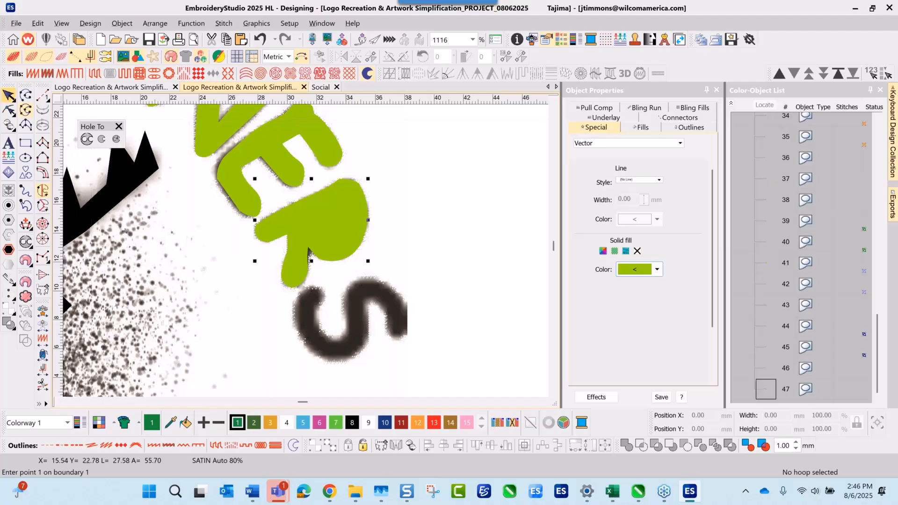
# Step: Hide the green stem-and-bowl shape of the R so the blurry artwork beneath can be traced
pyautogui.click(8, 95)
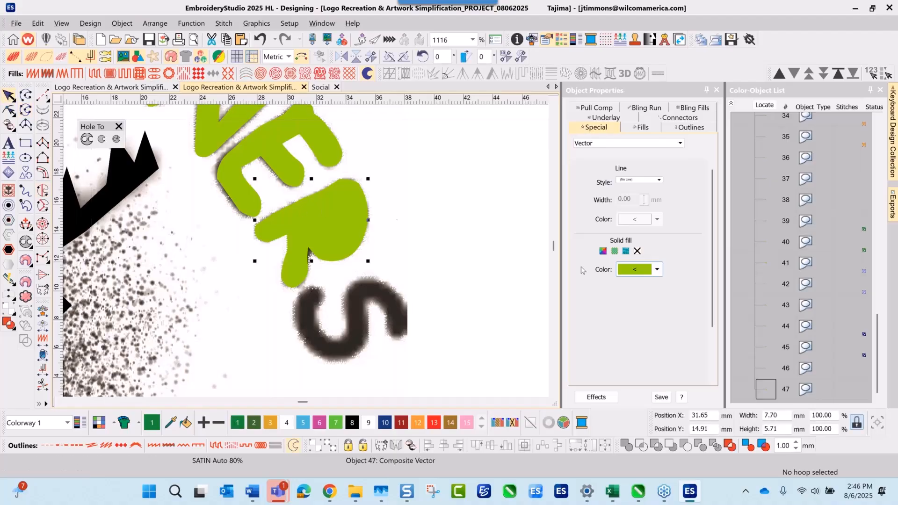
pyautogui.rightClick(766, 392)
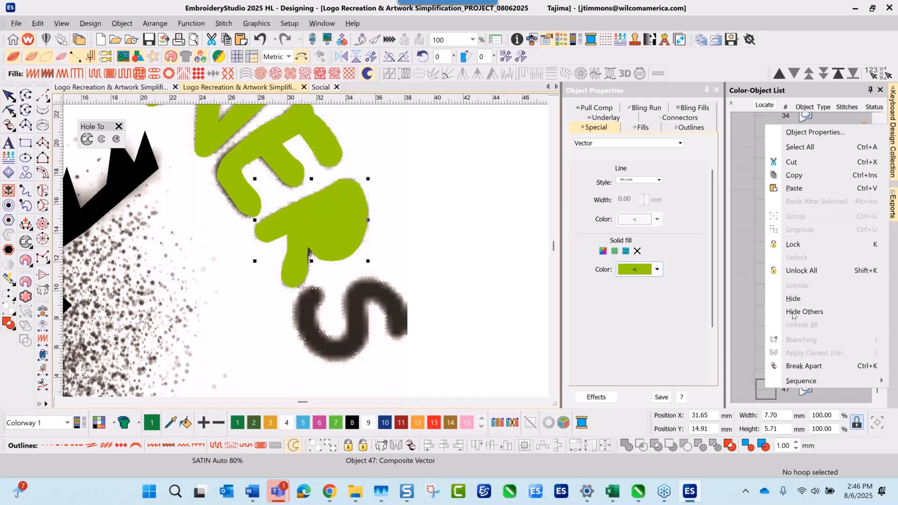
pyautogui.click(805, 301)
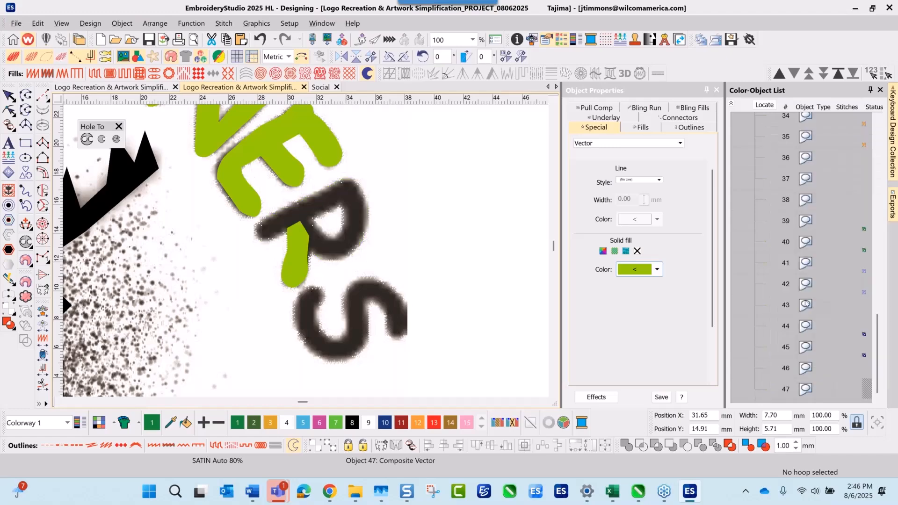
# Step: Set the solid fill colour to white and trace the R's inner opening as a closed shape
pyautogui.click(657, 269)
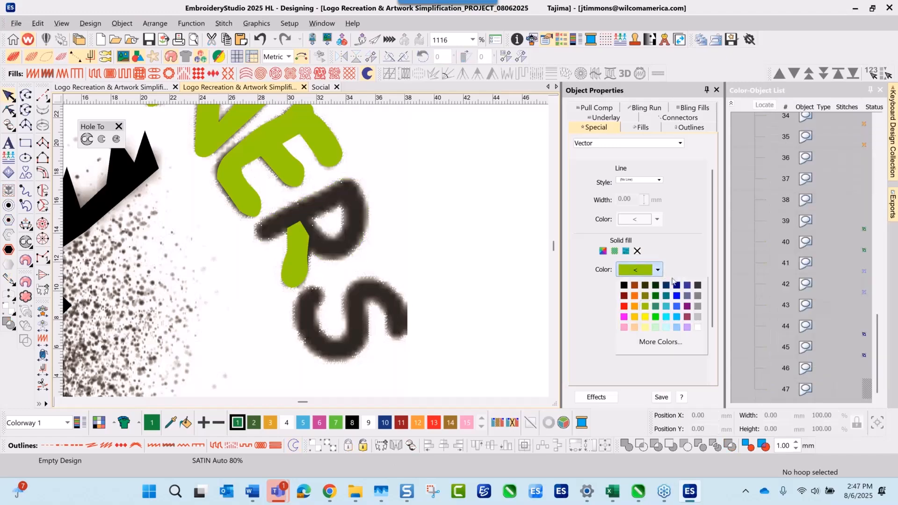
pyautogui.click(698, 328)
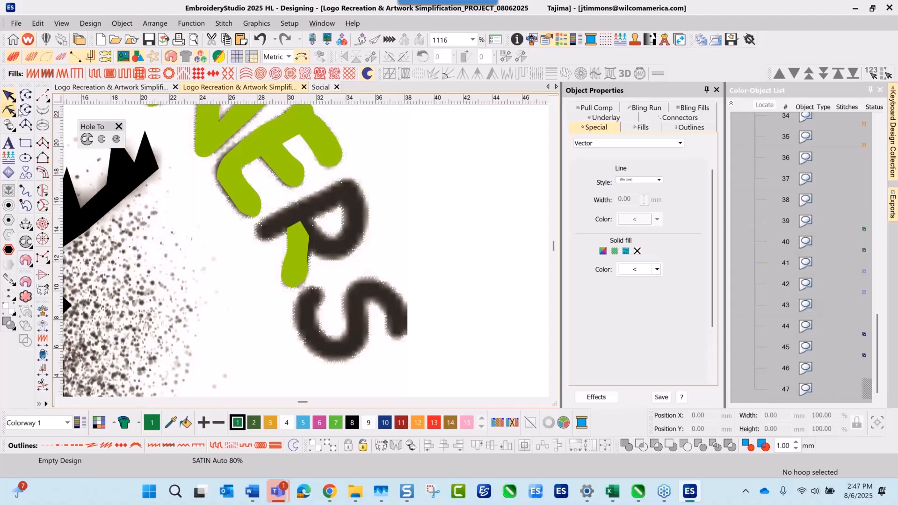
pyautogui.click(317, 218)
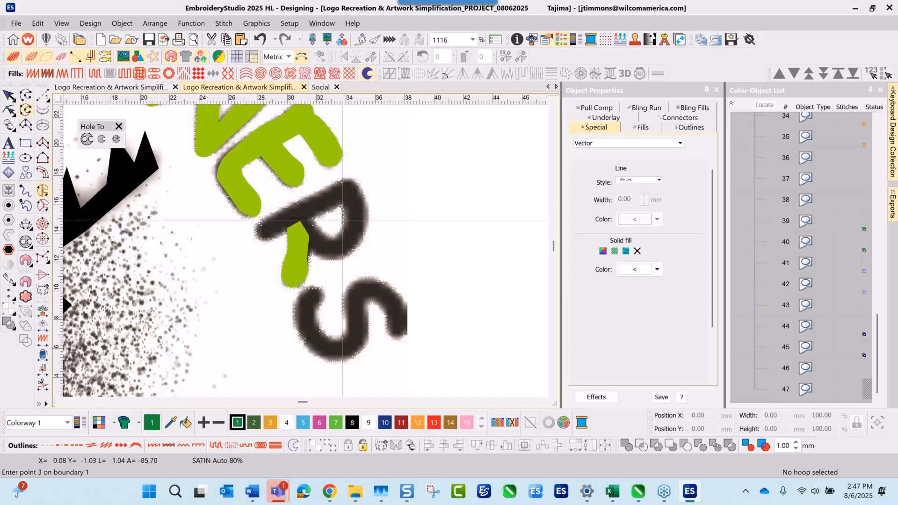
pyautogui.click(342, 220)
pyautogui.click(341, 237)
pyautogui.click(332, 238)
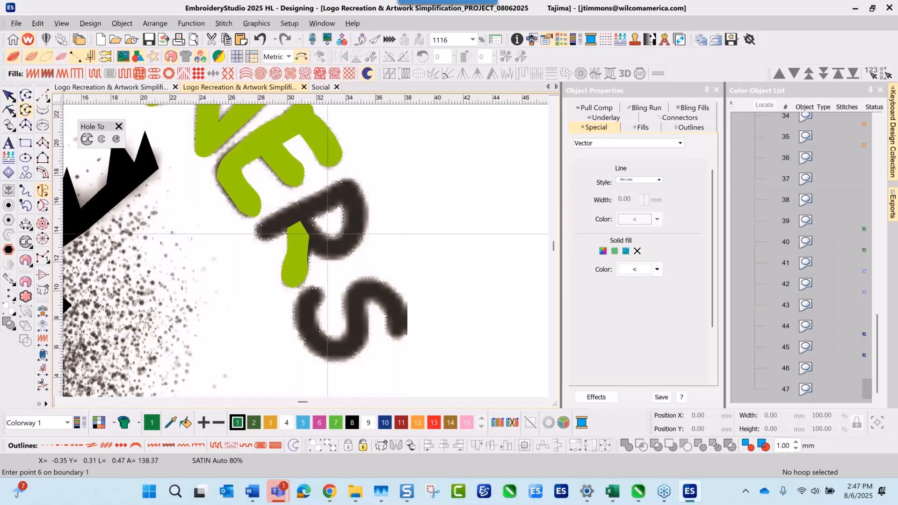
pyautogui.click(322, 232)
pyautogui.click(315, 224)
pyautogui.press('Return')
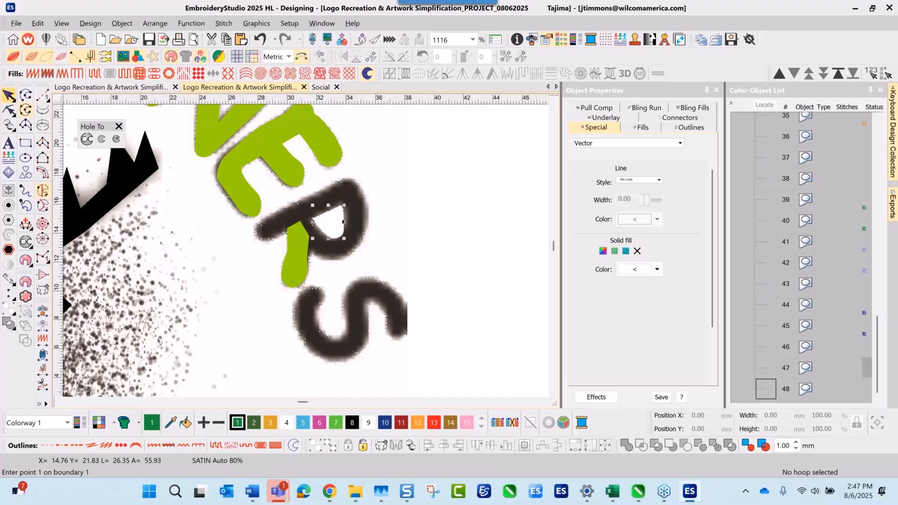
# Step: Unhide the green stem-and-bowl shape of the R beneath its white inner opening
pyautogui.click(765, 368)
pyautogui.rightClick(765, 368)
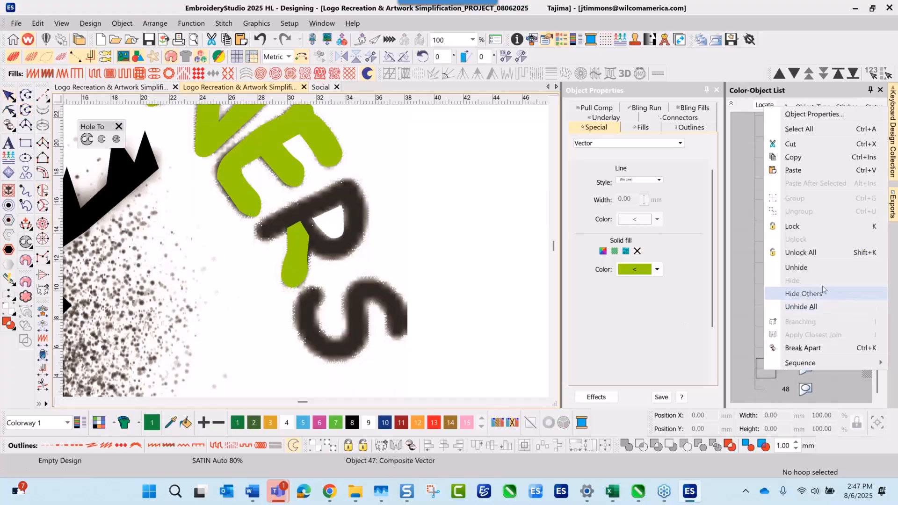
pyautogui.click(812, 270)
pyautogui.click(432, 229)
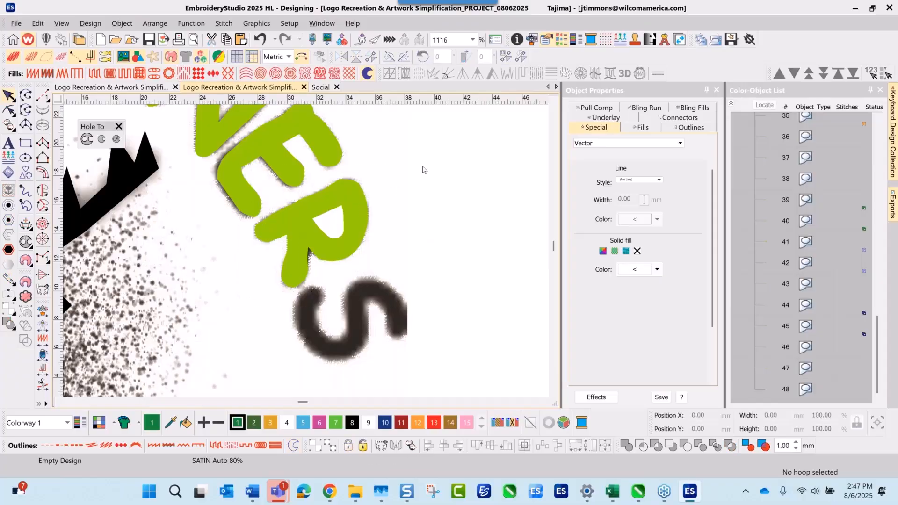
# Step: Group the R's leg, stem-and-bowl shape and white inner opening, leaving nothing selected
pyautogui.moveTo(424, 170); pyautogui.dragTo(238, 307)
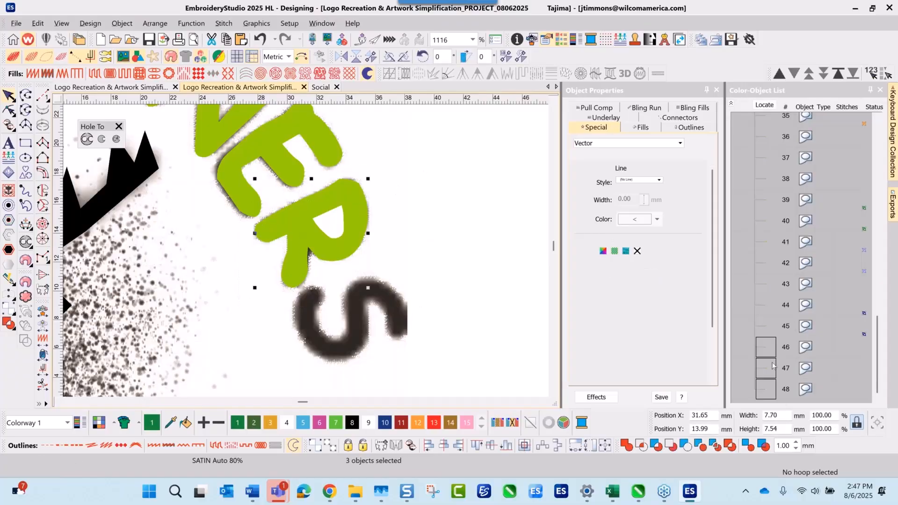
pyautogui.rightClick(772, 363)
pyautogui.click(813, 191)
pyautogui.click(495, 225)
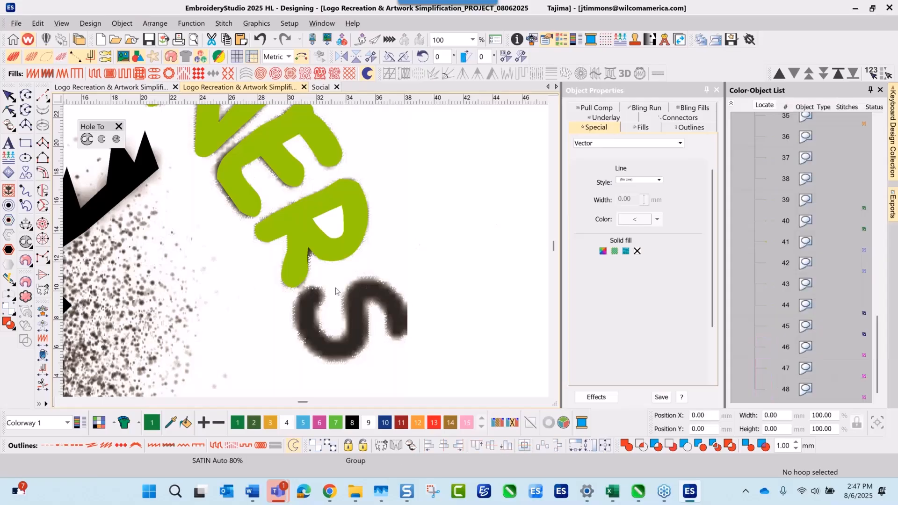
# Step: Trace the blurry final S of CLEANERS as one closed vector shape following its curved outline
pyautogui.scroll(2, 344, 350)
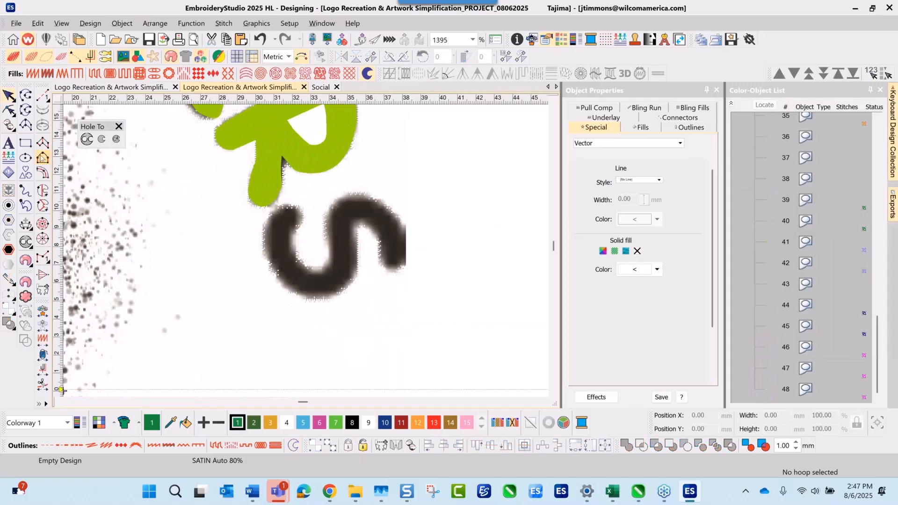
pyautogui.click(26, 109)
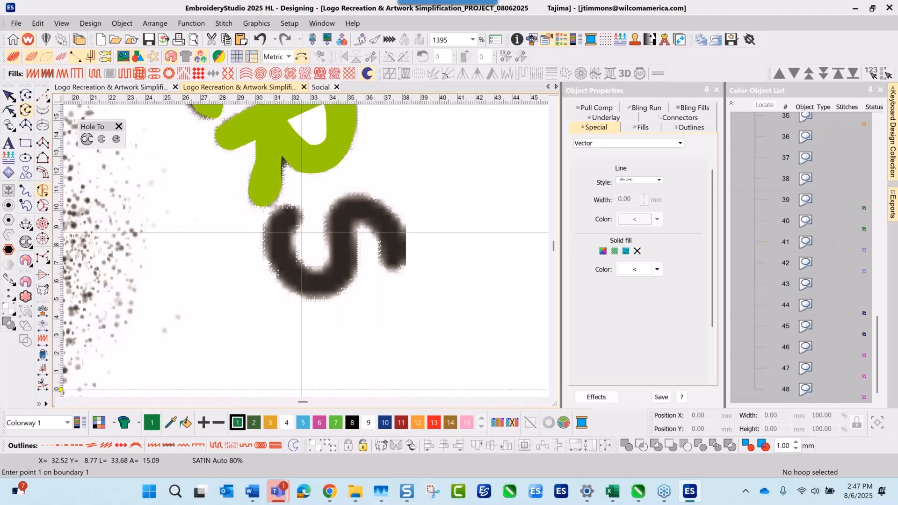
pyautogui.click(299, 226)
pyautogui.rightClick(294, 206)
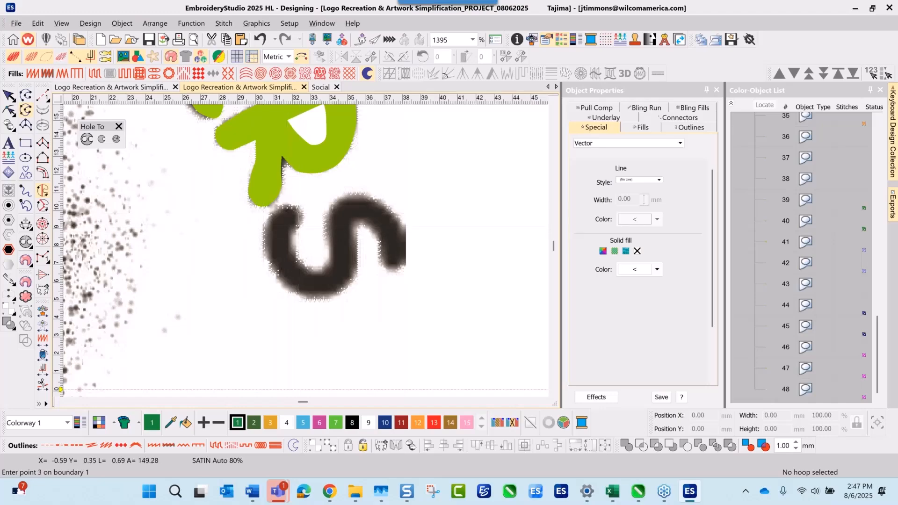
pyautogui.rightClick(284, 209)
pyautogui.rightClick(273, 211)
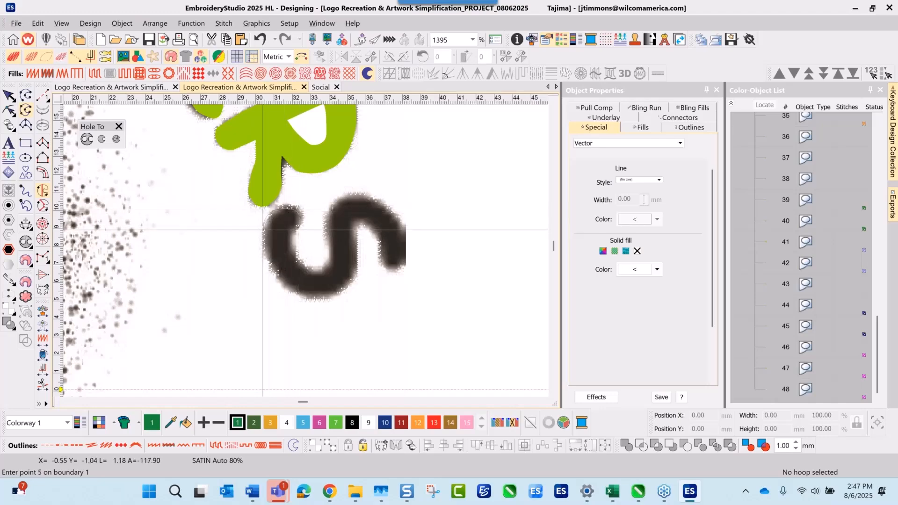
pyautogui.rightClick(262, 230)
pyautogui.rightClick(268, 265)
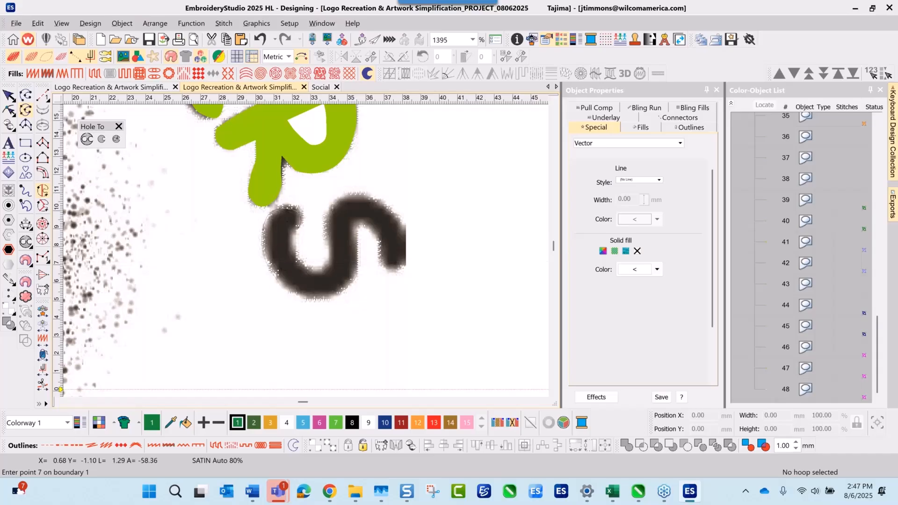
pyautogui.rightClick(290, 290)
pyautogui.rightClick(318, 300)
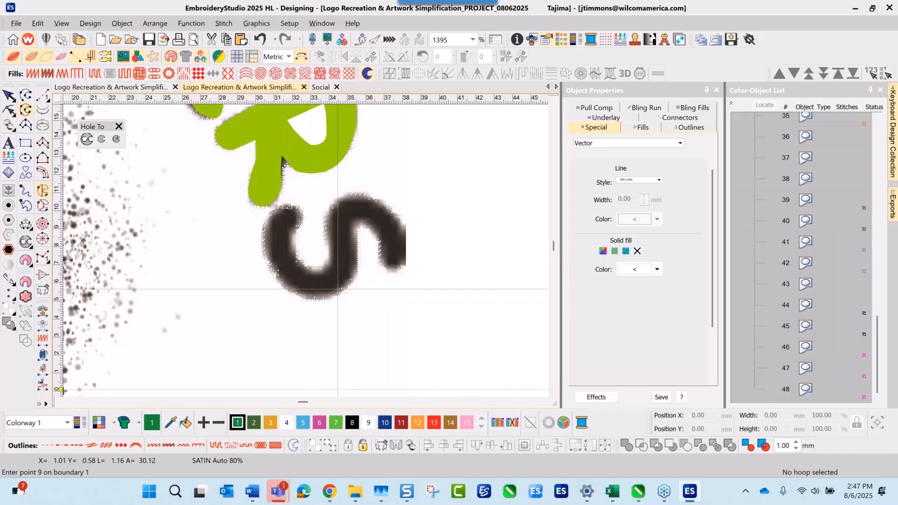
pyautogui.rightClick(337, 289)
pyautogui.rightClick(351, 277)
pyautogui.rightClick(355, 268)
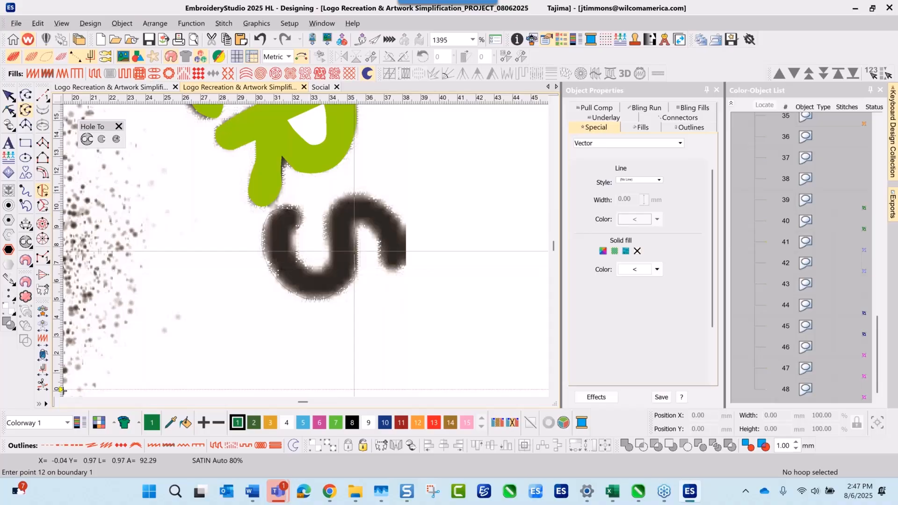
pyautogui.rightClick(354, 249)
pyautogui.rightClick(353, 233)
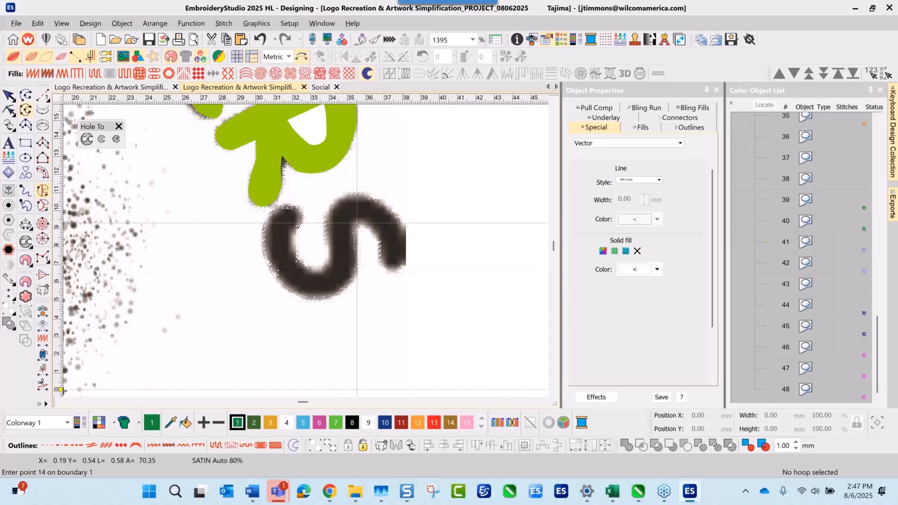
pyautogui.rightClick(363, 222)
pyautogui.rightClick(372, 229)
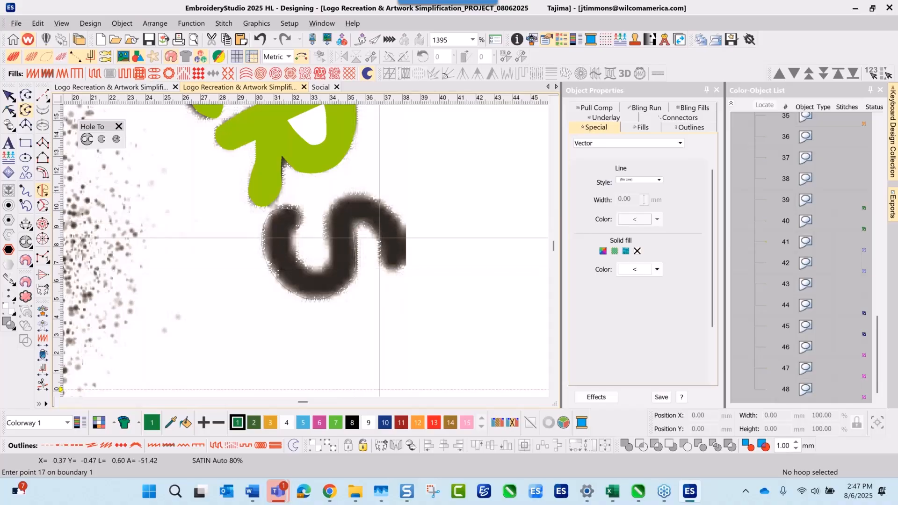
pyautogui.rightClick(379, 242)
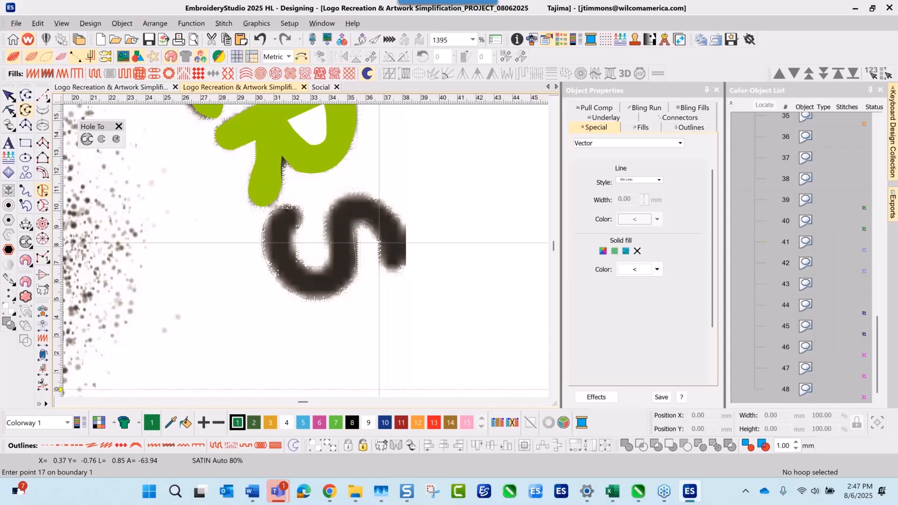
pyautogui.rightClick(389, 270)
pyautogui.rightClick(397, 270)
pyautogui.rightClick(404, 259)
pyautogui.rightClick(405, 237)
pyautogui.rightClick(394, 212)
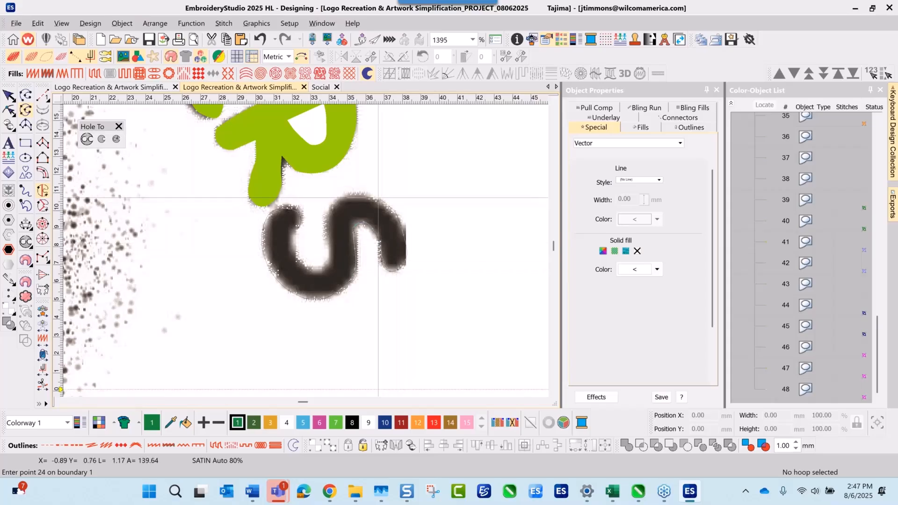
pyautogui.rightClick(378, 198)
pyautogui.rightClick(355, 194)
pyautogui.rightClick(332, 203)
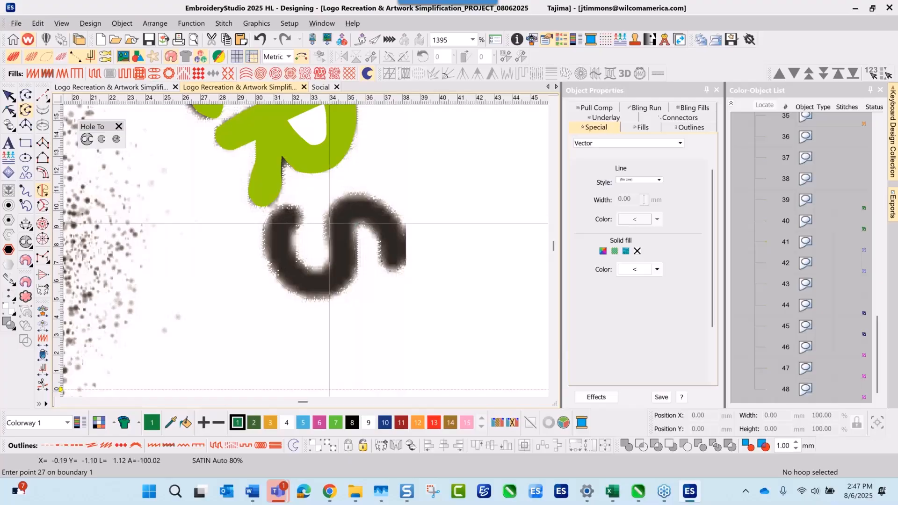
pyautogui.rightClick(329, 229)
pyautogui.rightClick(325, 248)
pyautogui.rightClick(321, 263)
pyautogui.rightClick(315, 274)
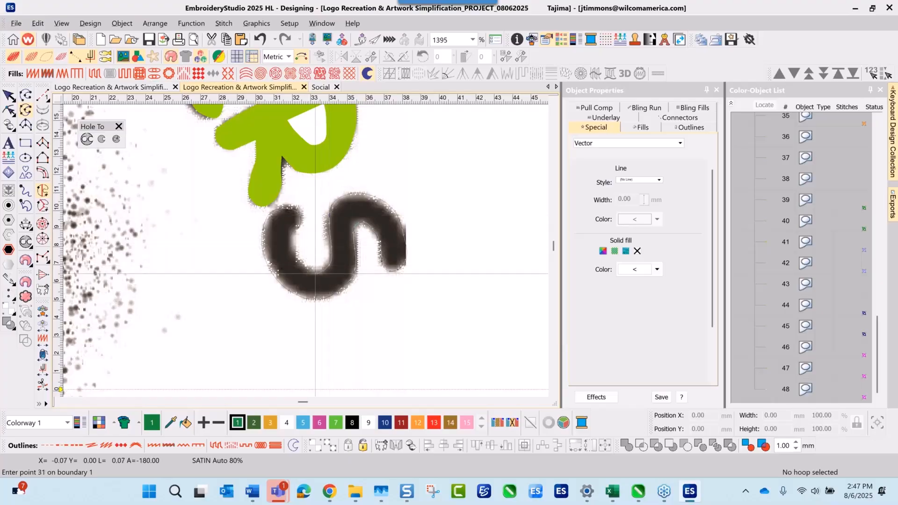
pyautogui.rightClick(299, 265)
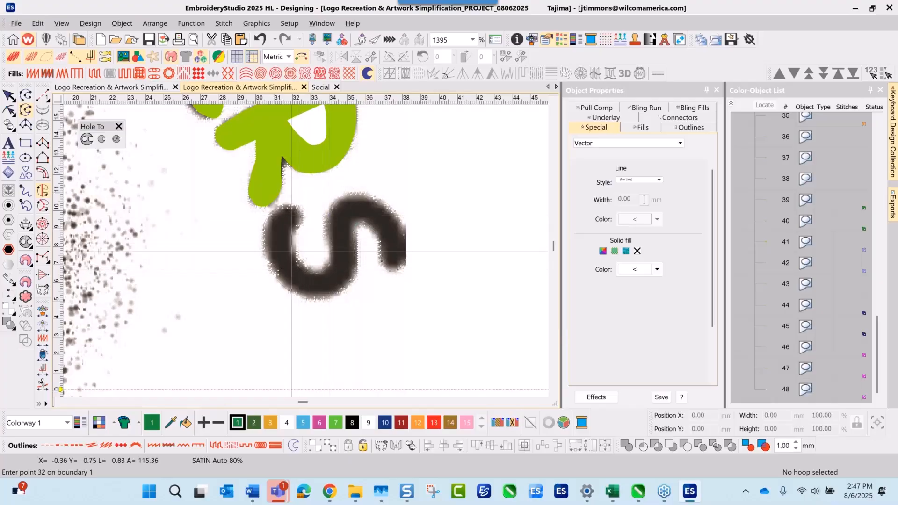
pyautogui.rightClick(290, 252)
pyautogui.rightClick(291, 239)
pyautogui.rightClick(294, 230)
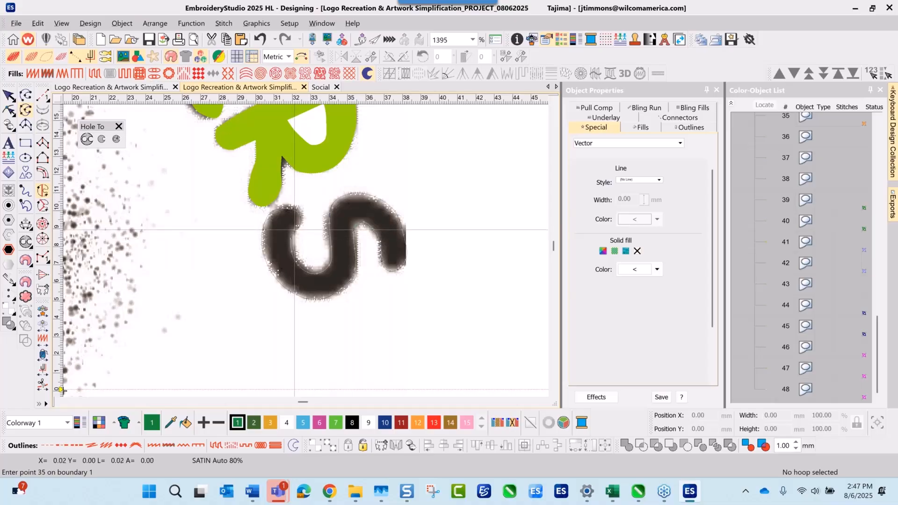
pyautogui.press('Return')
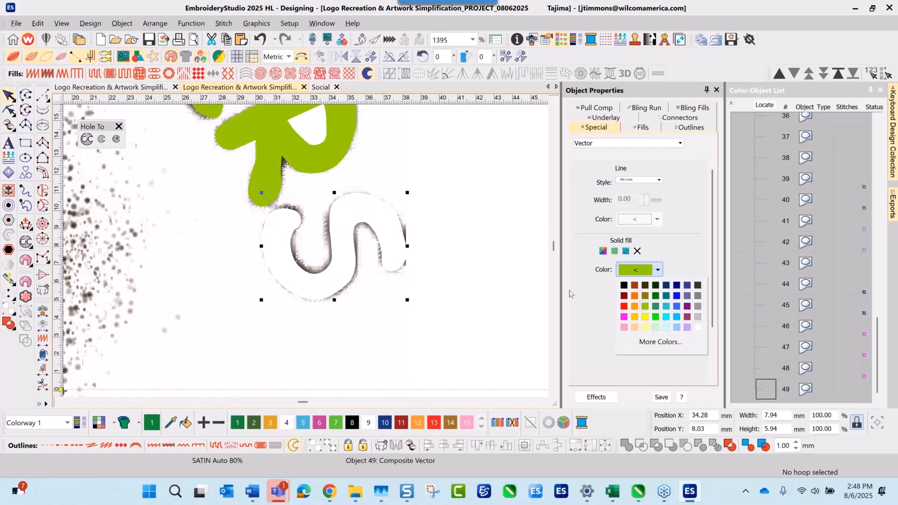
# Step: Set the final S's solid fill colour to the lettering's lime green and leave nothing selected
pyautogui.click(643, 305)
pyautogui.scroll(-5, 310, 248)
pyautogui.press('Escape')
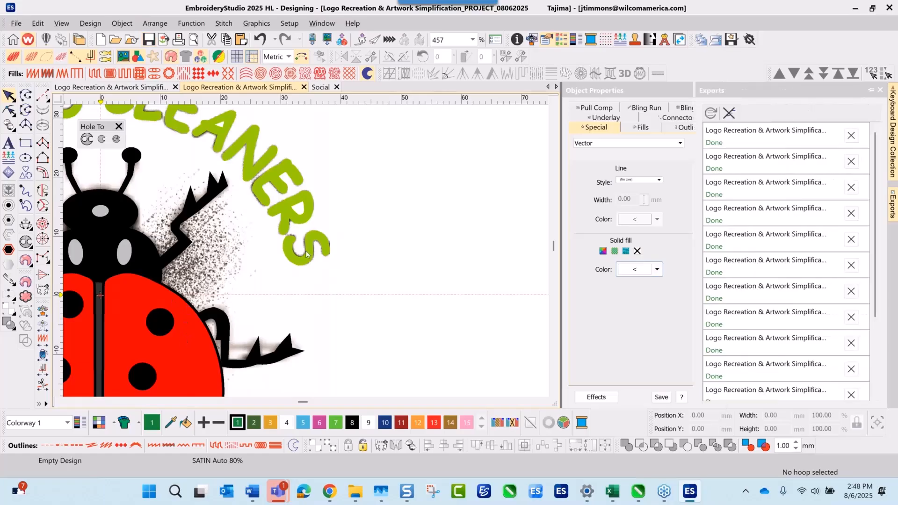
pyautogui.scroll(-5, 306, 255)
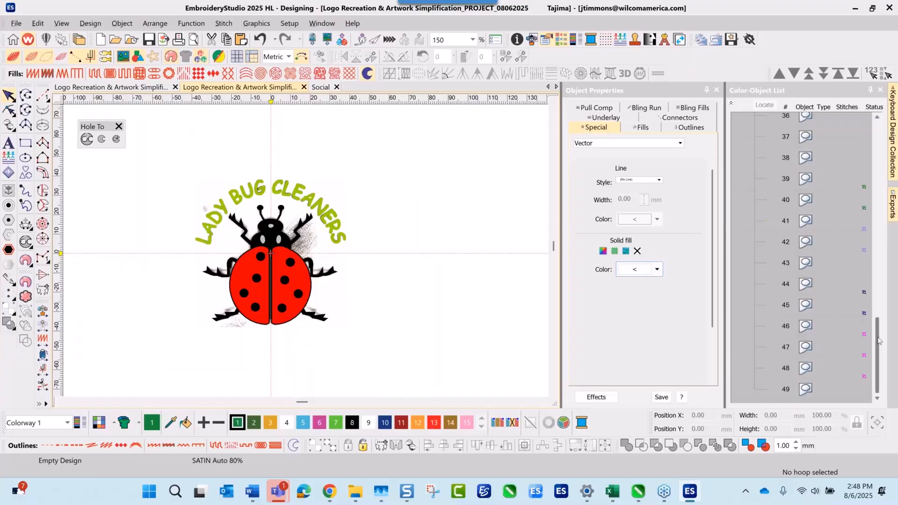
pyautogui.moveTo(877, 329); pyautogui.dragTo(878, 242)
pyautogui.click(265, 196)
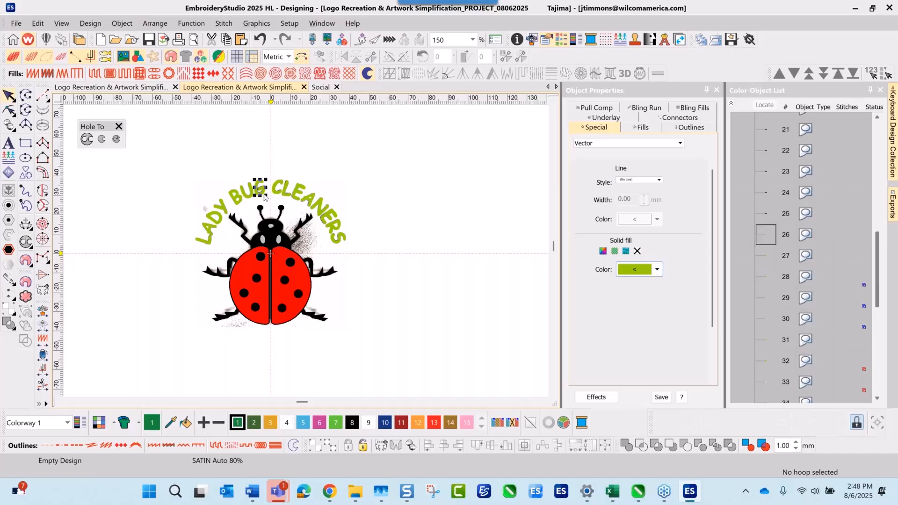
pyautogui.moveTo(877, 297); pyautogui.dragTo(878, 396)
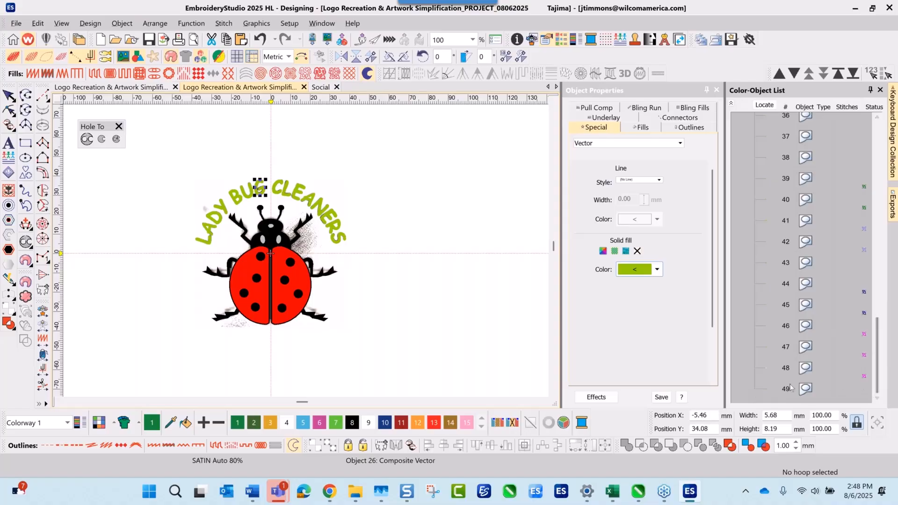
pyautogui.keyDown('shift'); pyautogui.click(763, 389); pyautogui.keyUp('shift')
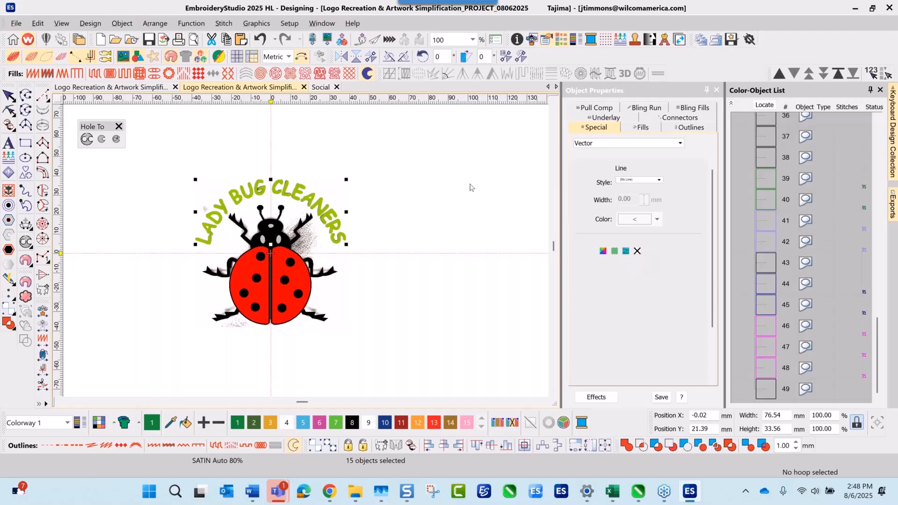
pyautogui.press('Delete')
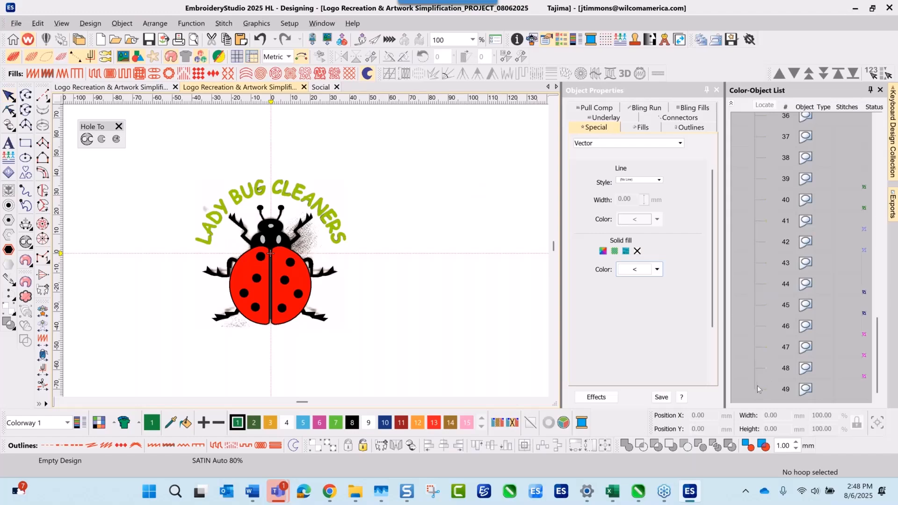
# Step: Select all the LADY BUG CLEANERS lettering objects as a range from the G of BUG through the final S
pyautogui.click(768, 391)
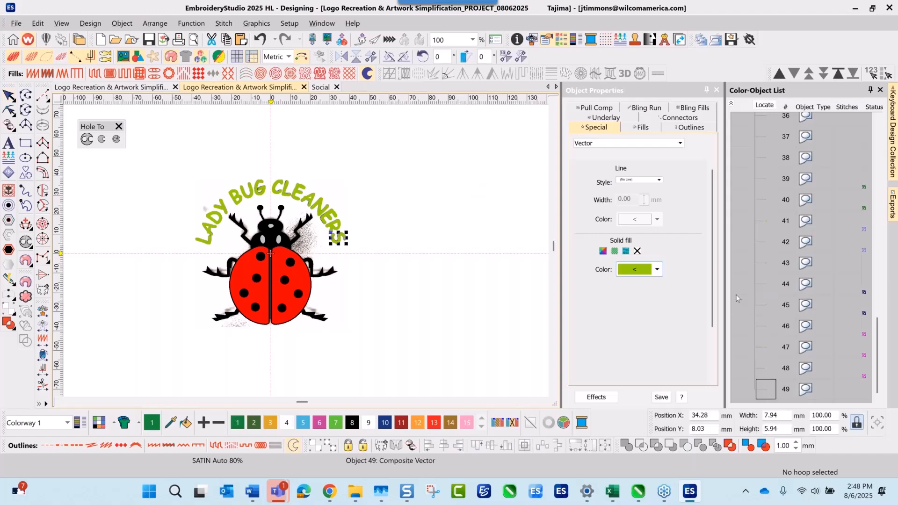
pyautogui.click(267, 192)
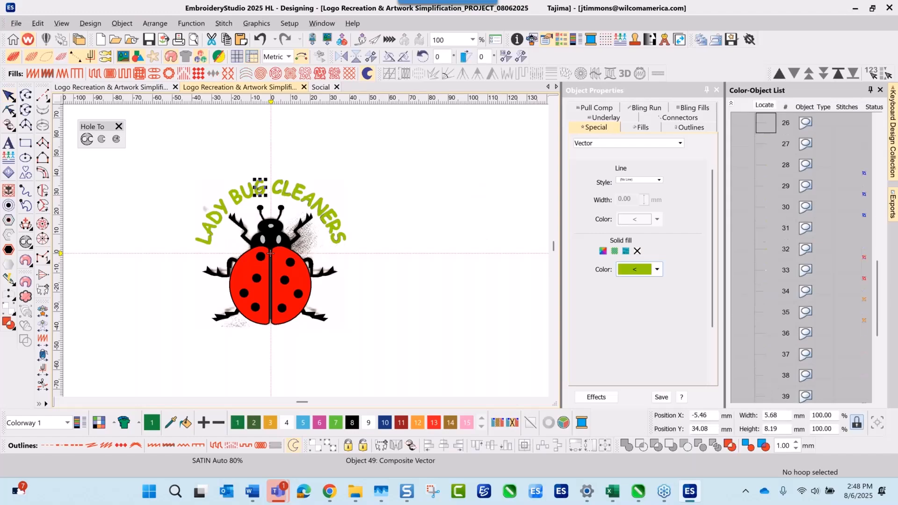
pyautogui.keyDown('shift'); pyautogui.click(345, 240); pyautogui.keyUp('shift')
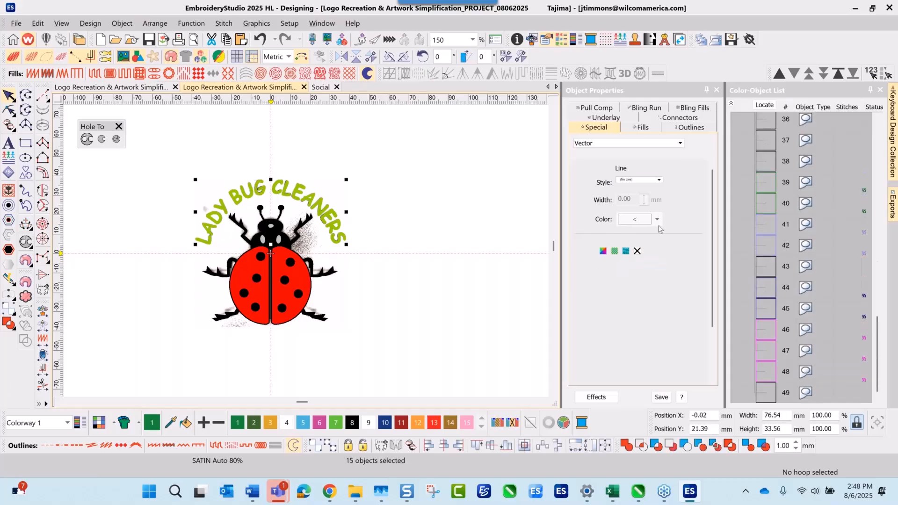
# Step: Try applying a solid green fill to all the LADY BUG CLEANERS lettering vectors at once, and undo it
pyautogui.click(602, 251)
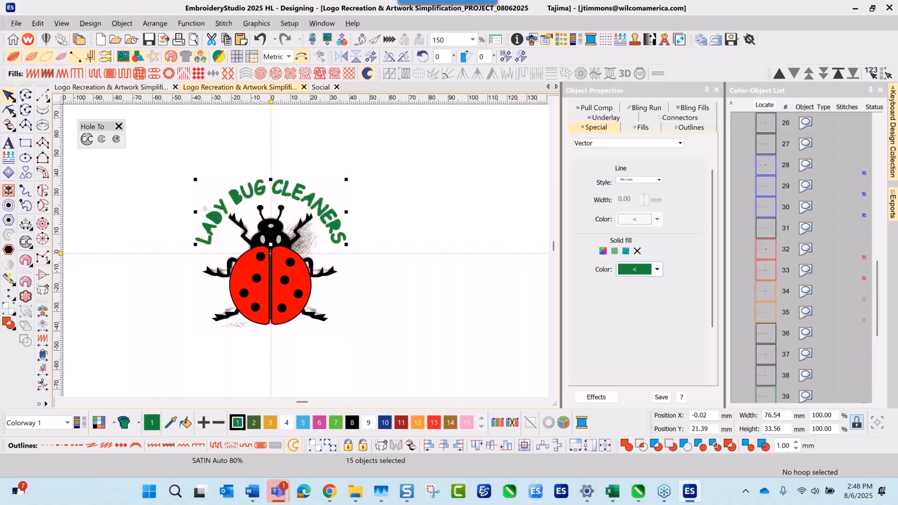
pyautogui.click(261, 39)
pyautogui.click(311, 121)
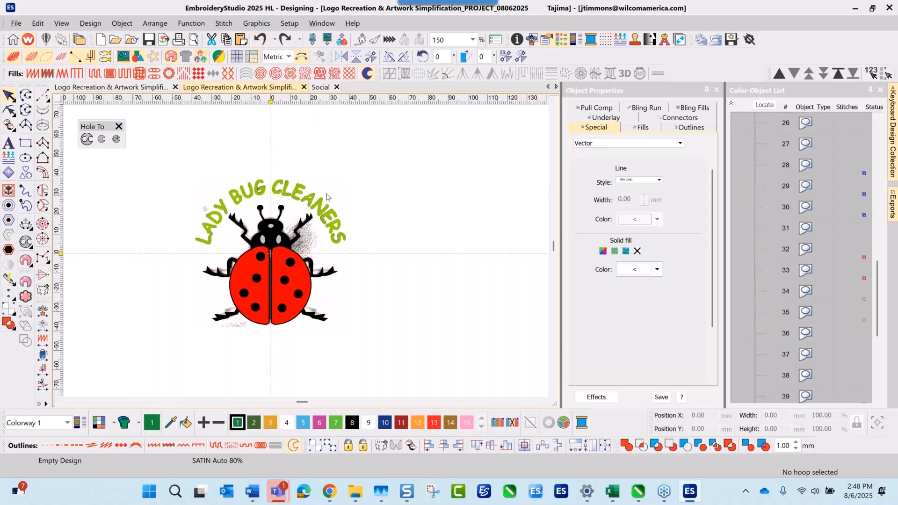
pyautogui.scroll(2, 244, 248)
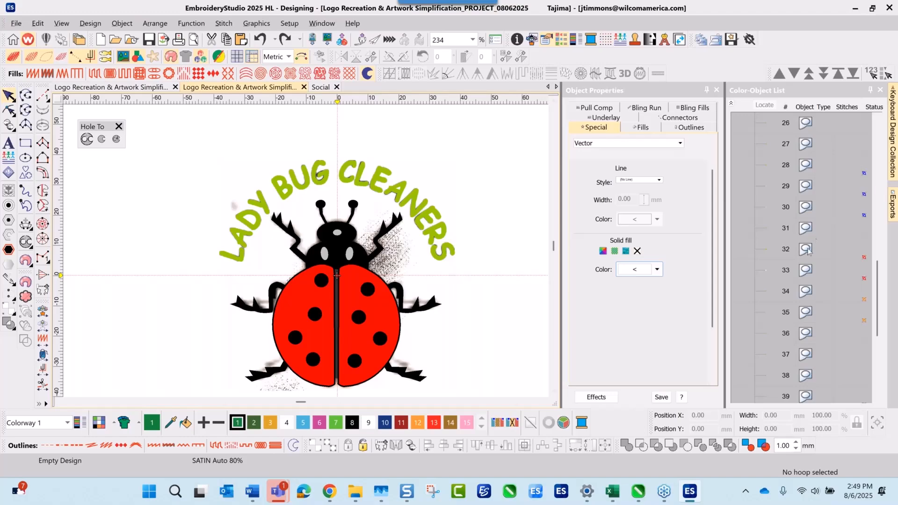
pyautogui.click(327, 186)
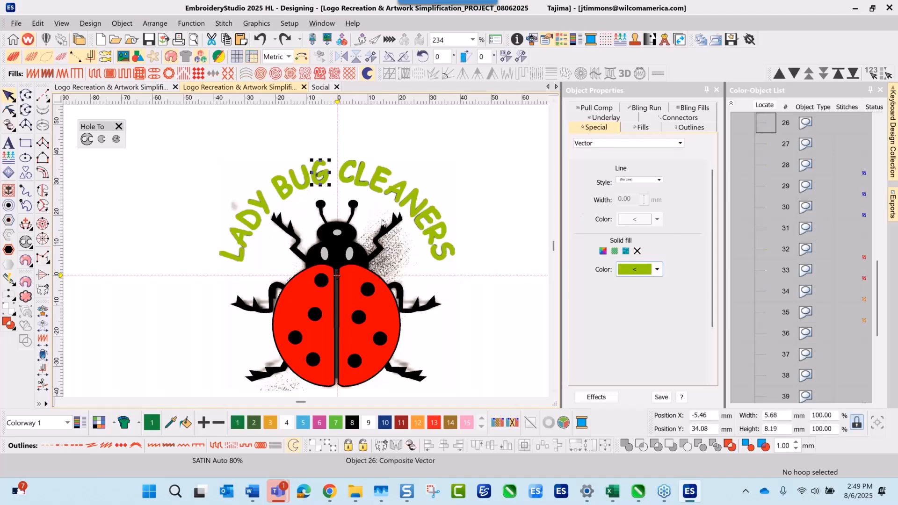
pyautogui.click(438, 265)
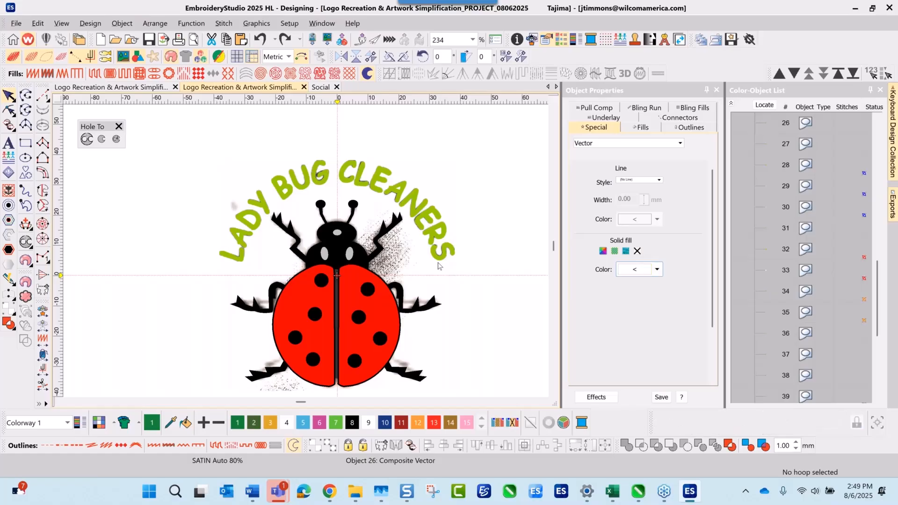
pyautogui.click(327, 183)
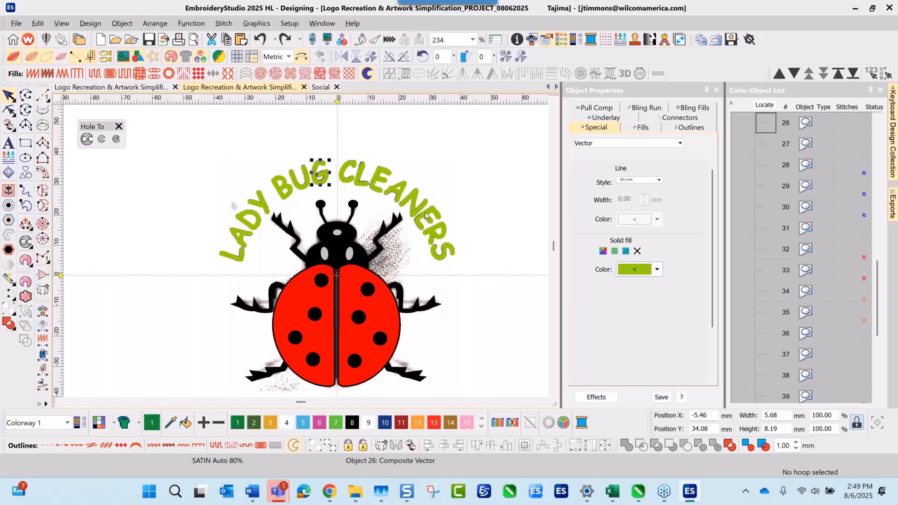
pyautogui.click(453, 260)
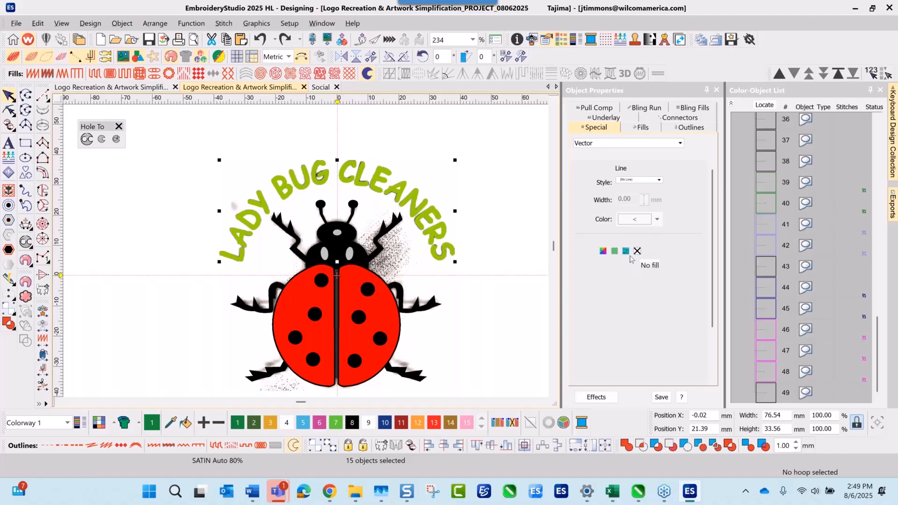
pyautogui.click(603, 255)
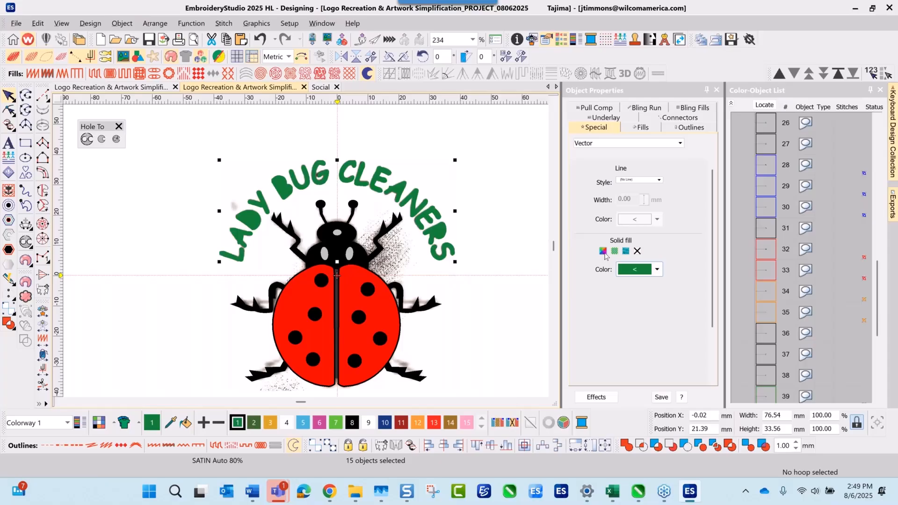
pyautogui.click(260, 39)
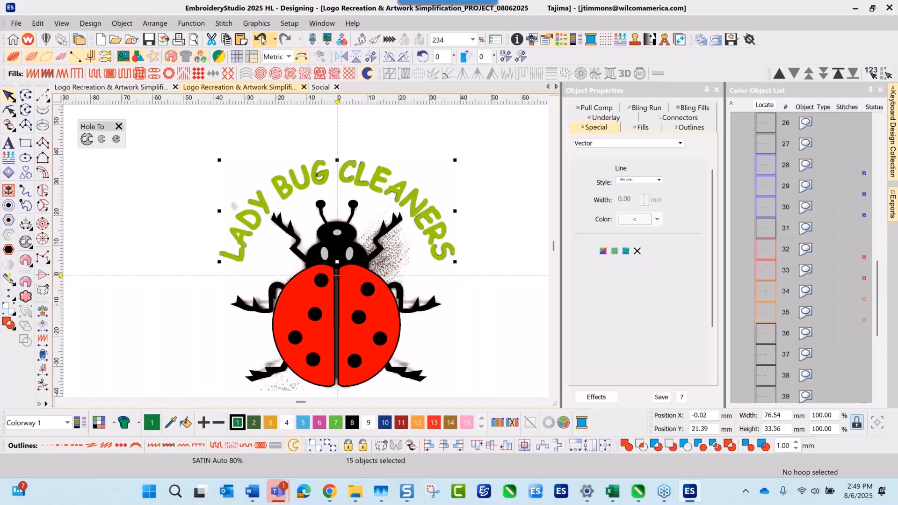
pyautogui.click(485, 161)
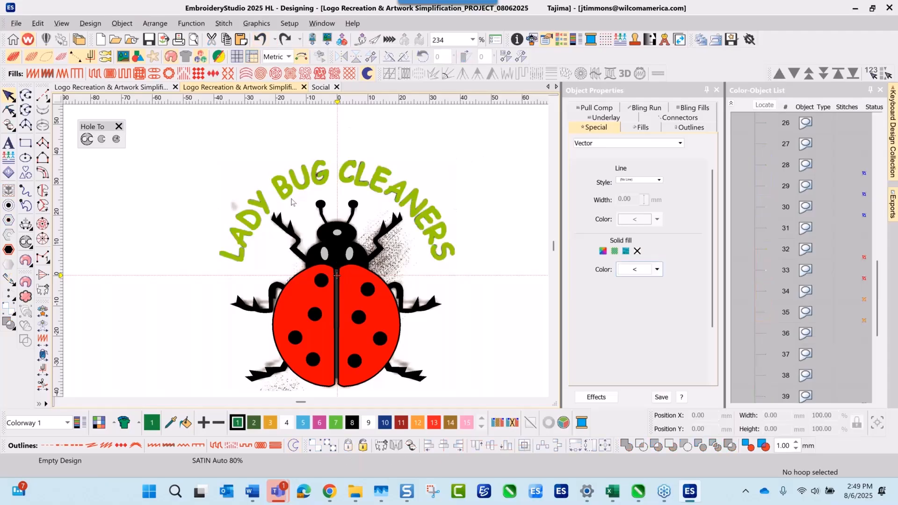
pyautogui.moveTo(159, 132); pyautogui.dragTo(474, 270)
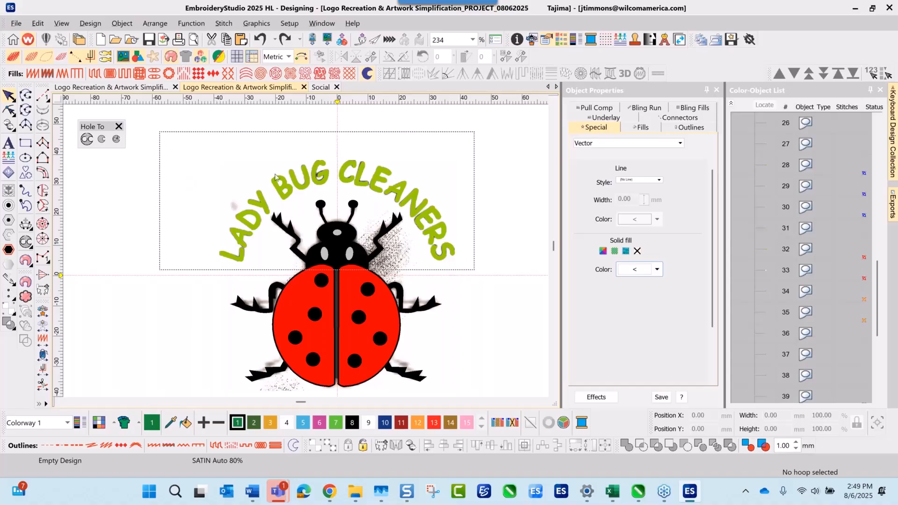
pyautogui.click(315, 173)
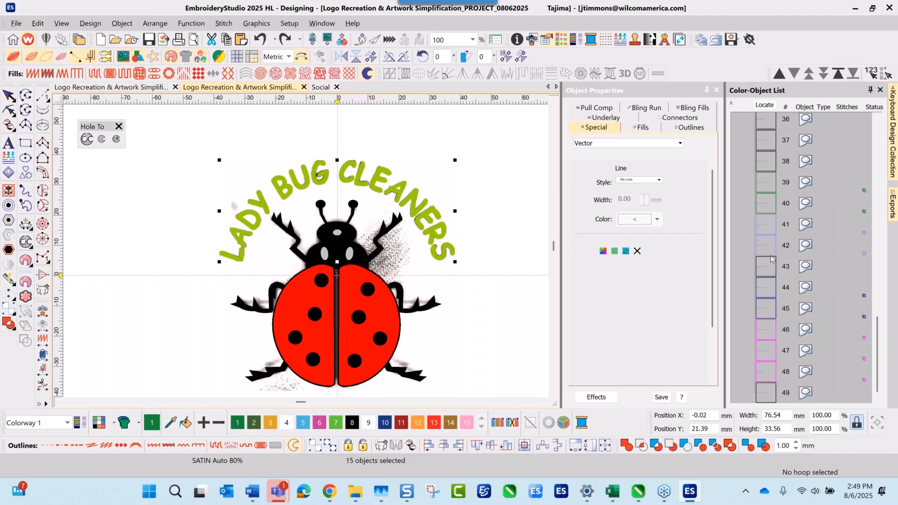
pyautogui.rightClick(772, 259)
pyautogui.click(801, 105)
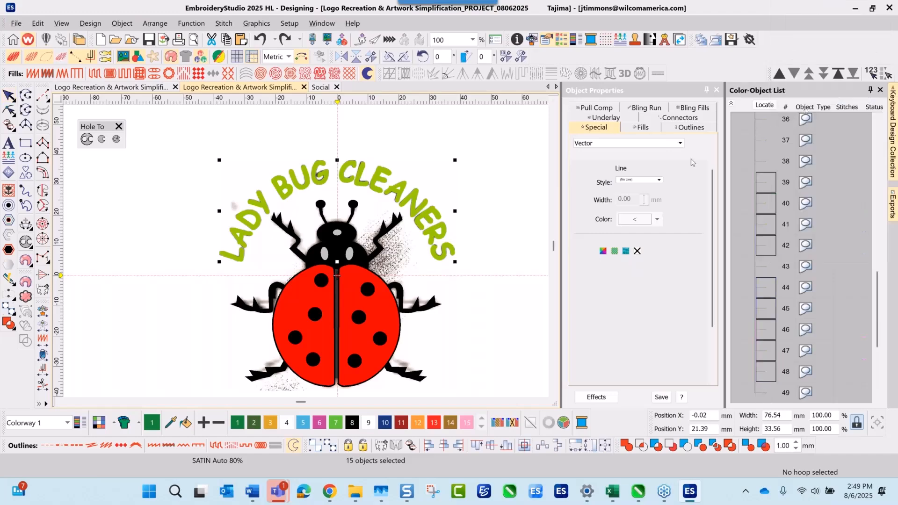
pyautogui.click(328, 183)
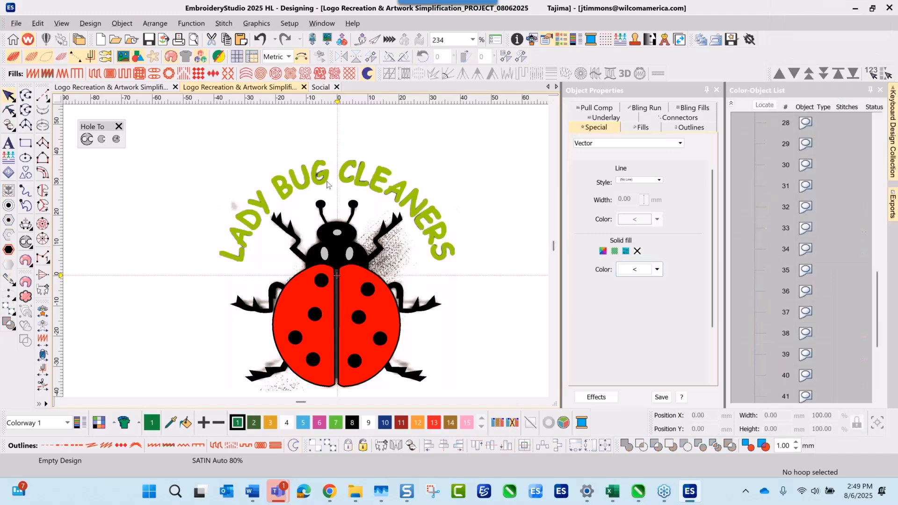
pyautogui.click(328, 184)
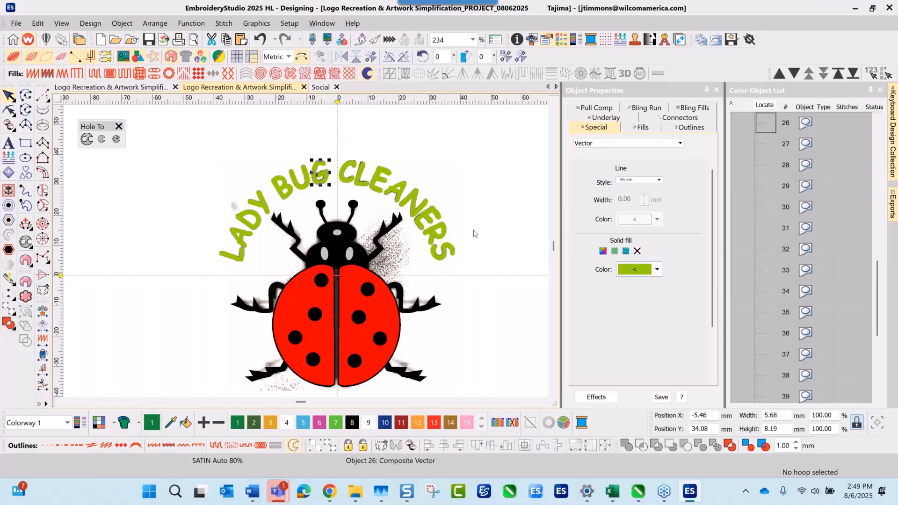
pyautogui.click(439, 157)
# Step: Hide the white counter vectors inside the A and D of LADY, the B of BUG and the A of CLEANERS
pyautogui.scroll(2, 231, 278)
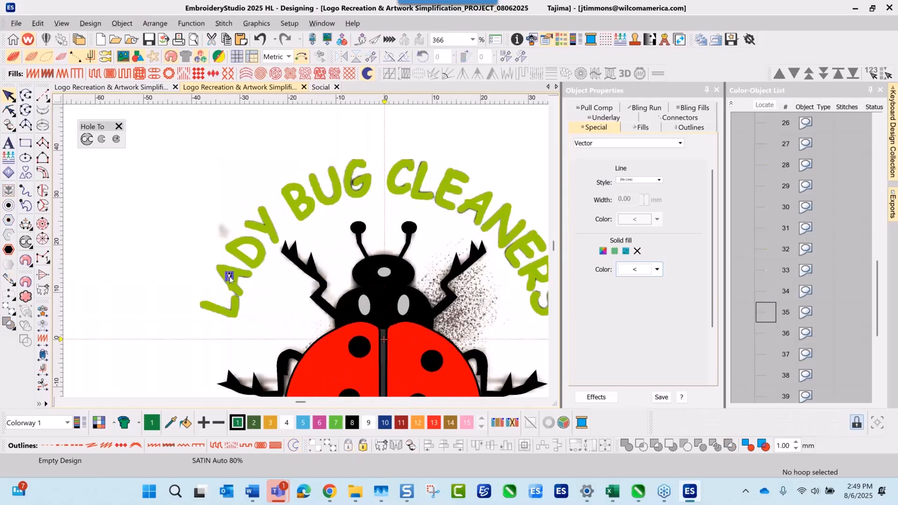
pyautogui.click(229, 276)
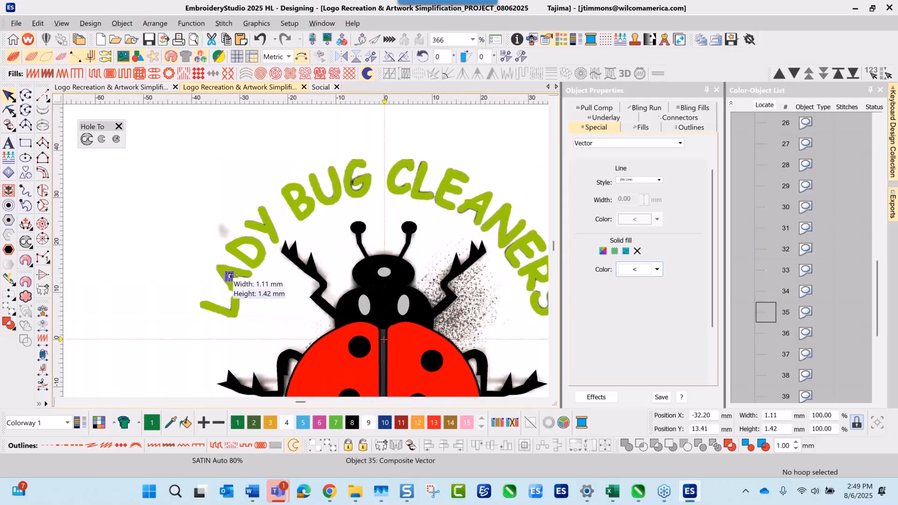
pyautogui.keyDown('ctrl'); pyautogui.click(253, 256); pyautogui.keyUp('ctrl')
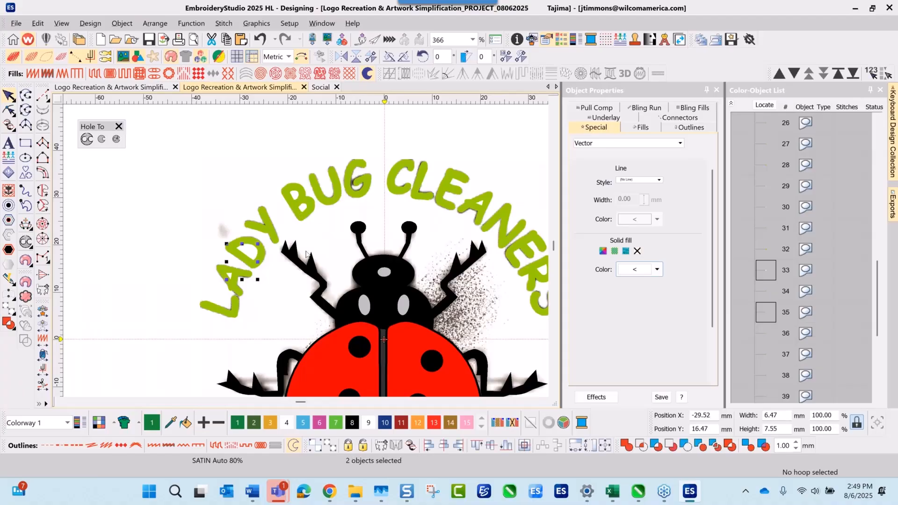
pyautogui.scroll(2, 306, 255)
pyautogui.scroll(2, 306, 254)
pyautogui.keyDown('ctrl'); pyautogui.click(297, 210); pyautogui.keyUp('ctrl')
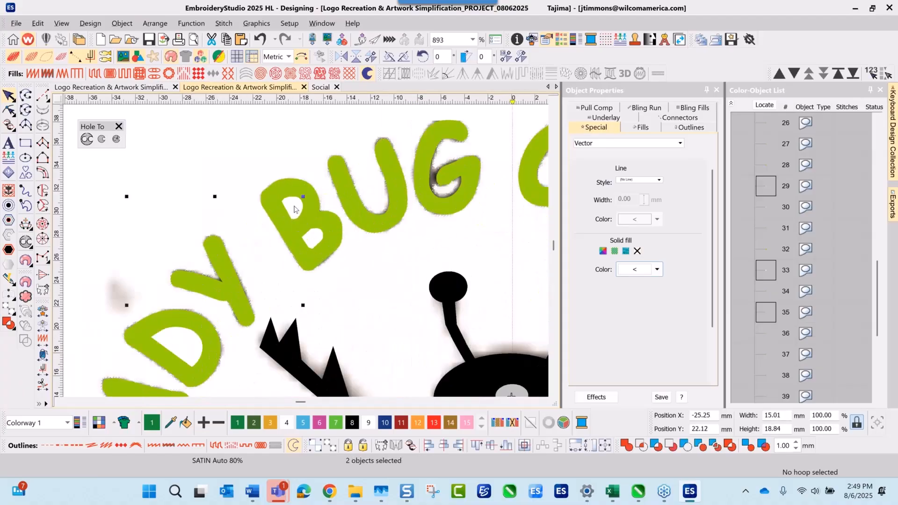
pyautogui.keyDown('ctrl'); pyautogui.click(314, 241); pyautogui.keyUp('ctrl')
pyautogui.scroll(-2, 533, 274)
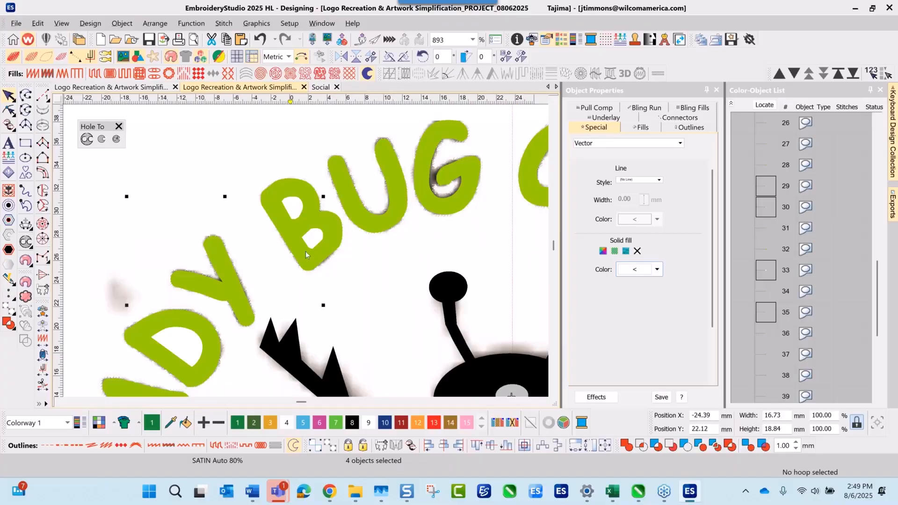
pyautogui.scroll(1, 401, 271)
pyautogui.scroll(2, 307, 255)
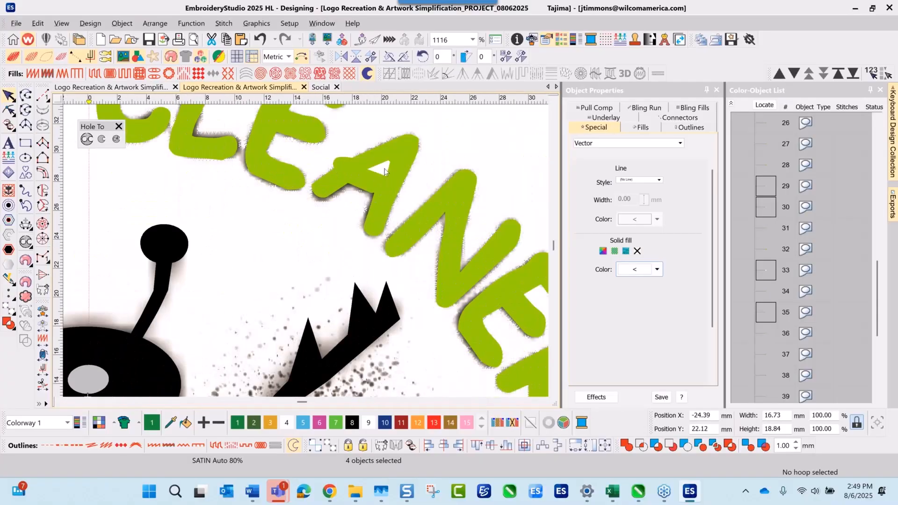
pyautogui.keyDown('ctrl'); pyautogui.click(384, 171); pyautogui.keyUp('ctrl')
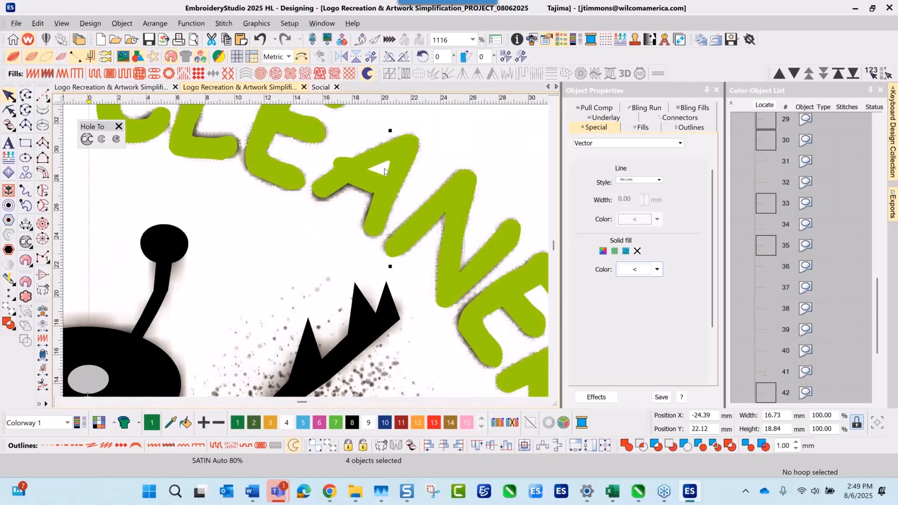
pyautogui.rightClick(762, 249)
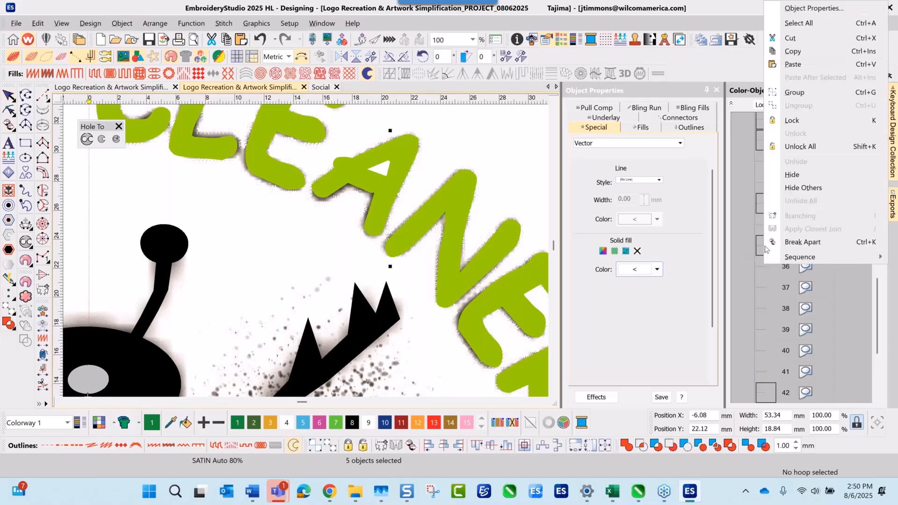
pyautogui.click(797, 185)
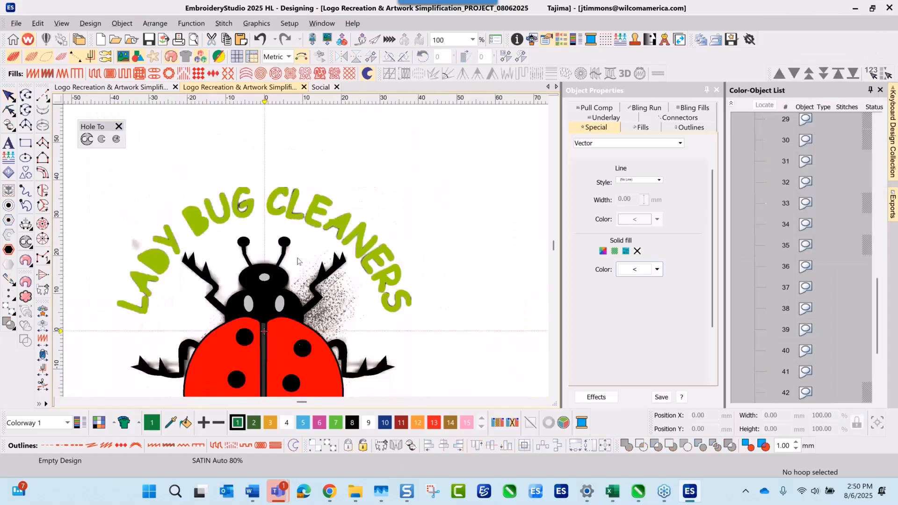
# Step: Apply a solid blue fill to all the visible LADY BUG CLEANERS lettering vectors
pyautogui.scroll(-1, 307, 255)
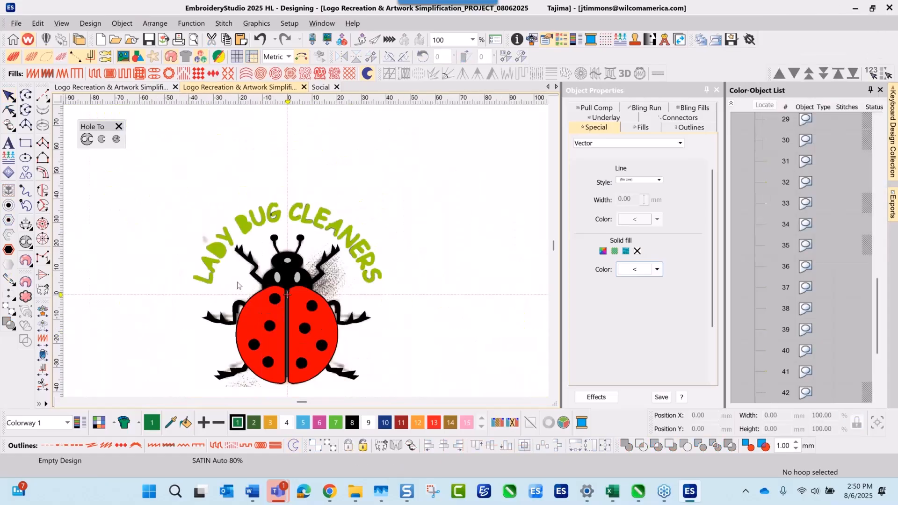
pyautogui.click(278, 224)
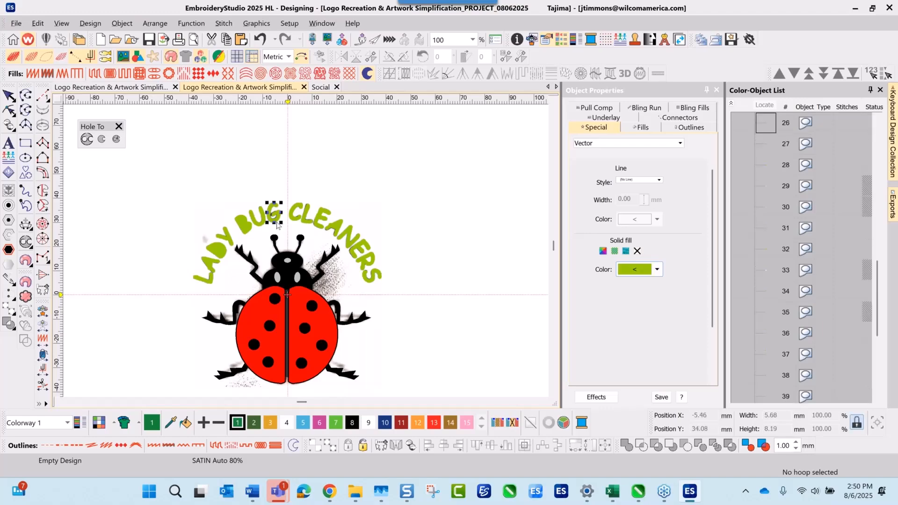
pyautogui.keyDown('shift'); pyautogui.click(374, 286); pyautogui.keyUp('shift')
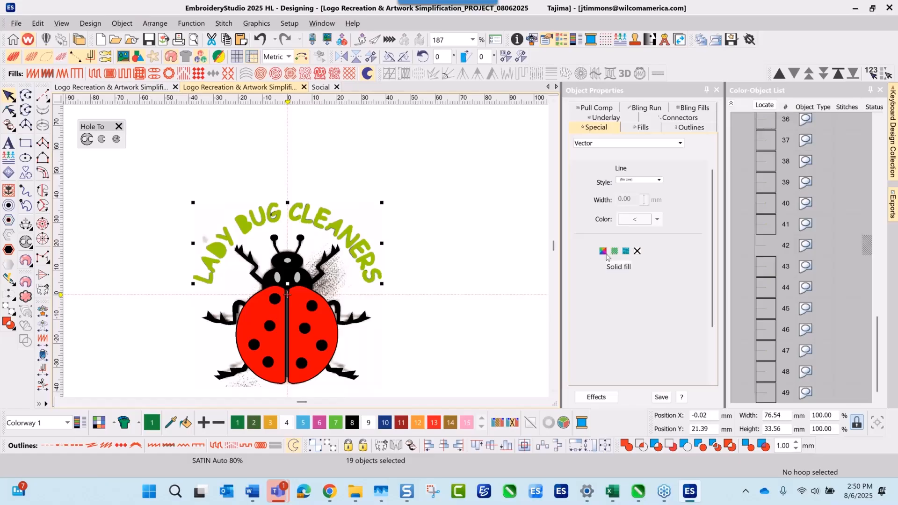
pyautogui.click(606, 254)
pyautogui.click(657, 270)
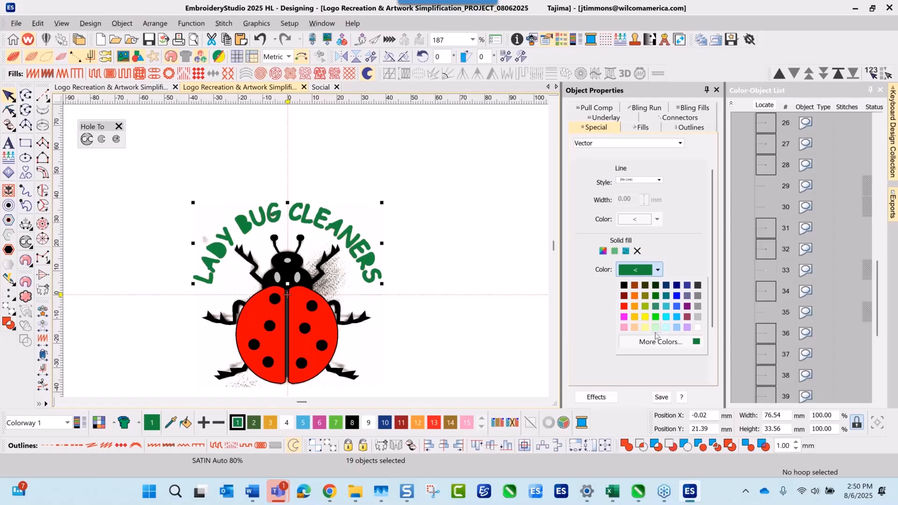
pyautogui.click(685, 308)
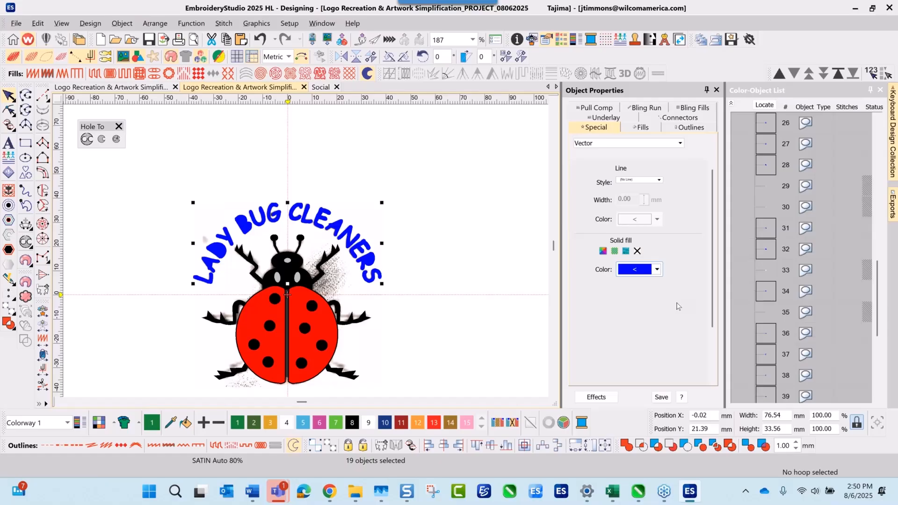
# Step: Unhide all the hidden counter vectors of the lettering
pyautogui.click(767, 187)
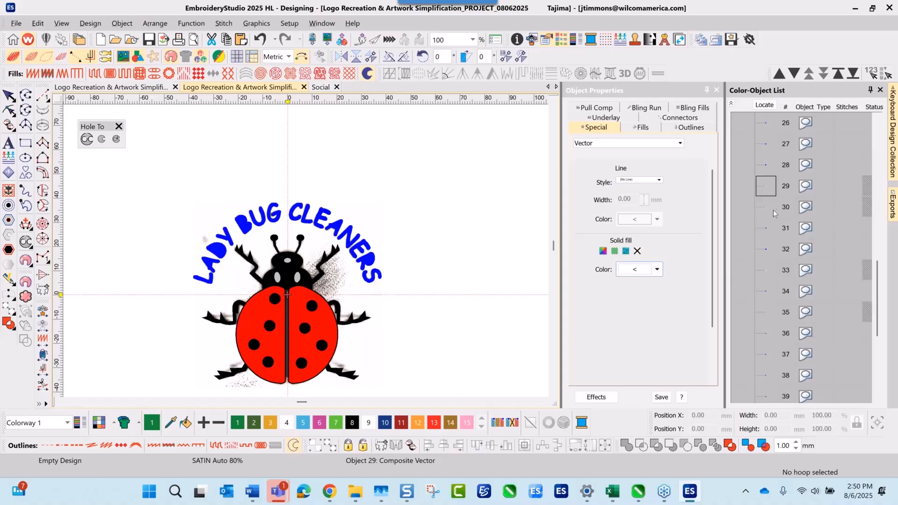
pyautogui.keyDown('ctrl'); pyautogui.click(767, 207); pyautogui.keyUp('ctrl')
pyautogui.keyDown('ctrl'); pyautogui.click(768, 271); pyautogui.keyUp('ctrl')
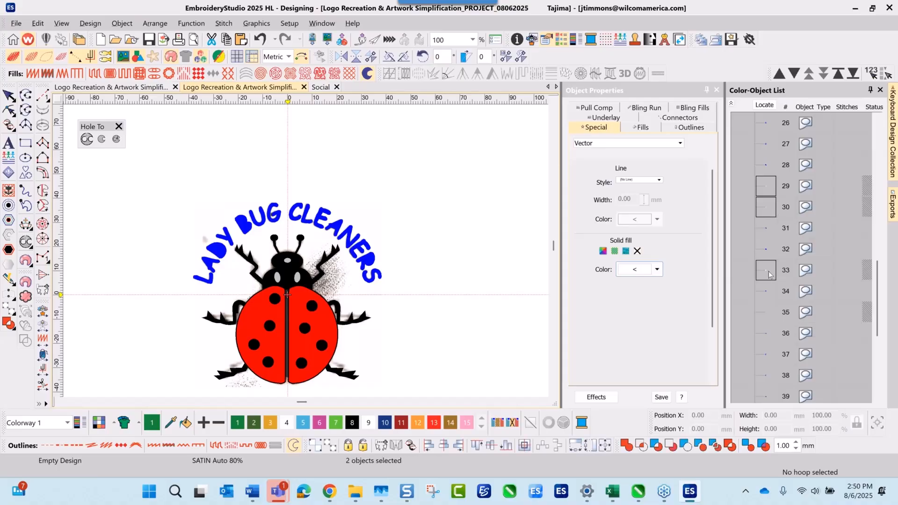
pyautogui.keyDown('ctrl'); pyautogui.click(767, 312); pyautogui.keyUp('ctrl')
pyautogui.rightClick(767, 312)
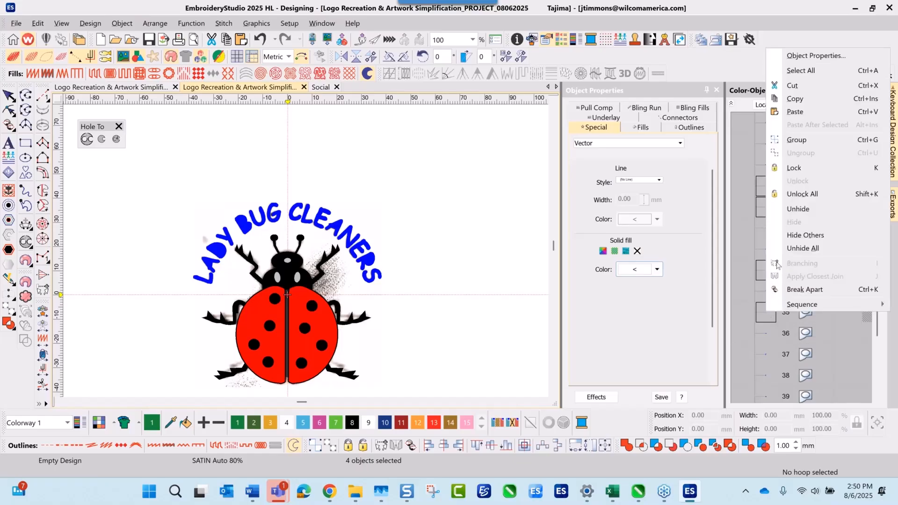
pyautogui.click(806, 251)
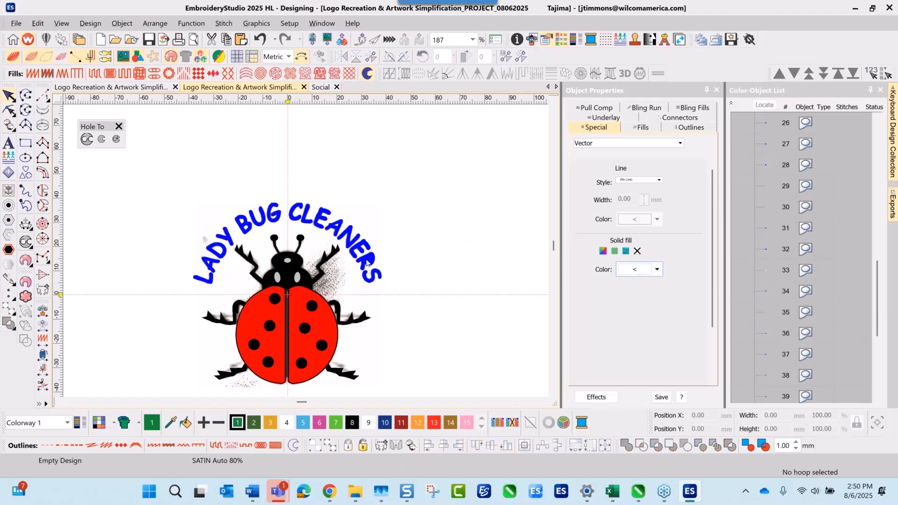
# Step: Fill the counter vector inside the R of CLEANERS with solid white
pyautogui.click(367, 264)
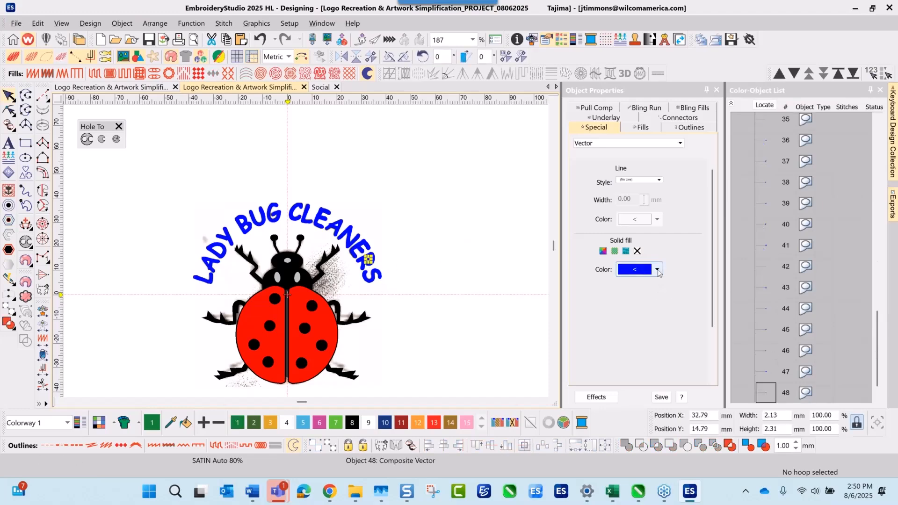
pyautogui.click(657, 270)
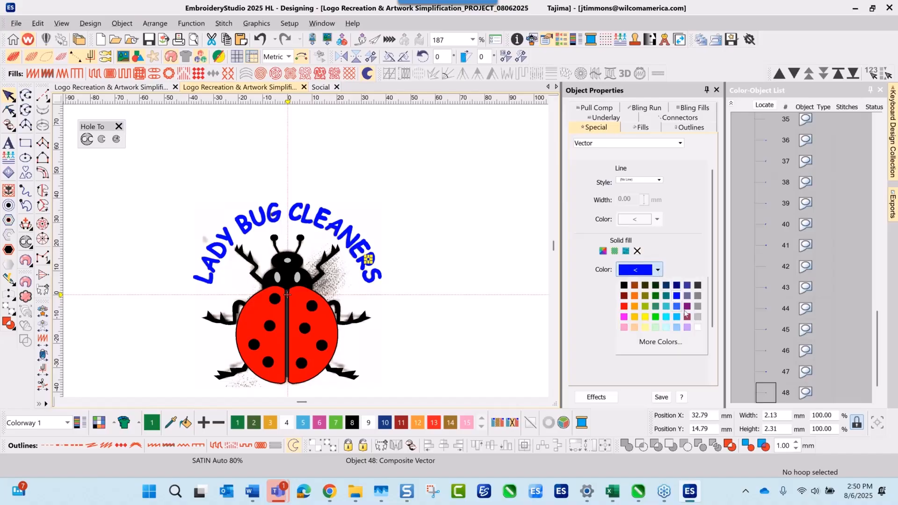
pyautogui.click(697, 328)
pyautogui.click(490, 262)
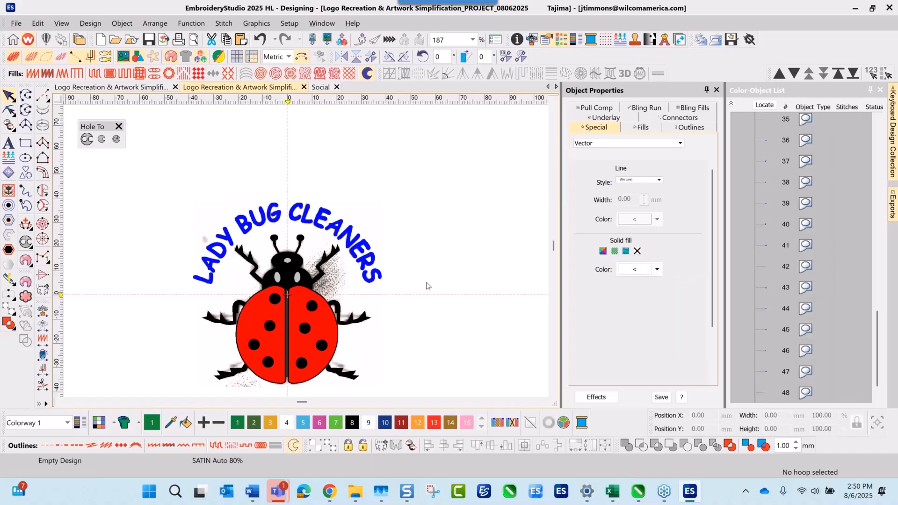
# Step: Try moving the white counter about 6 mm to the right out of the R of CLEANERS, and undo the move
pyautogui.scroll(2, 284, 292)
pyautogui.scroll(-3, 307, 254)
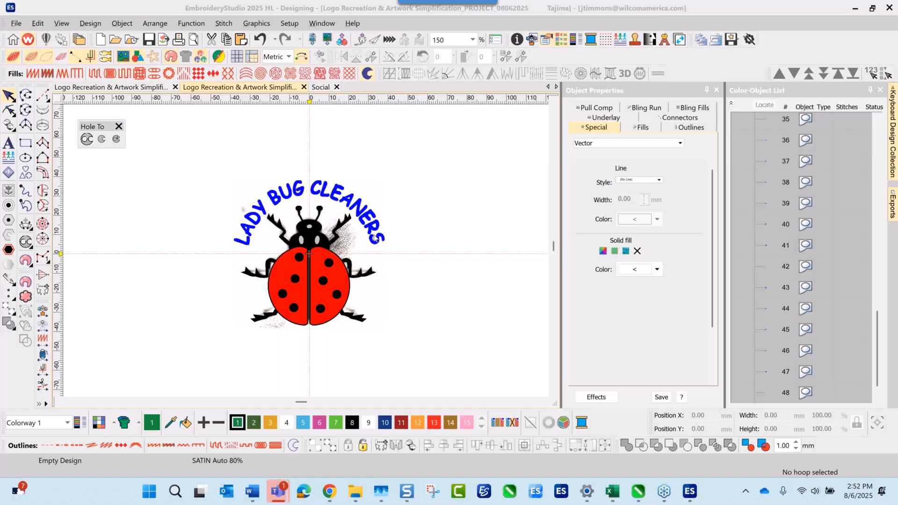
pyautogui.scroll(5, 376, 238)
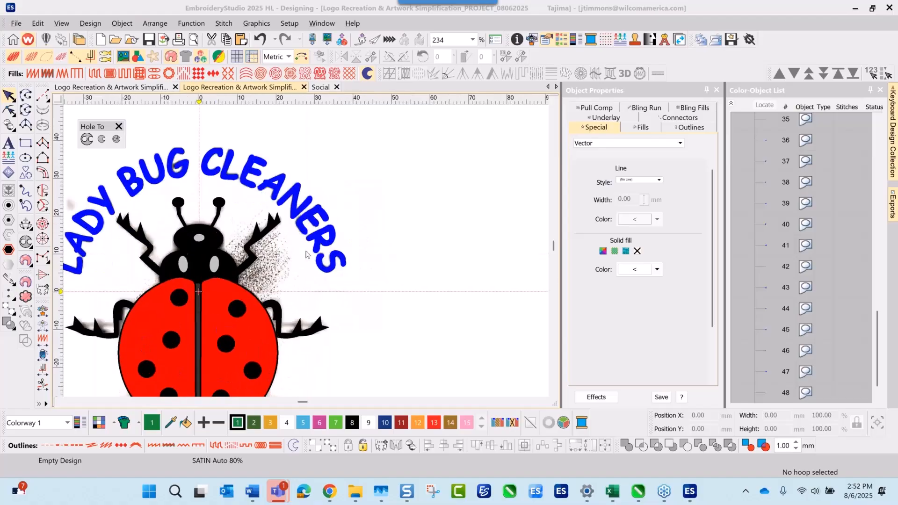
pyautogui.click(323, 265)
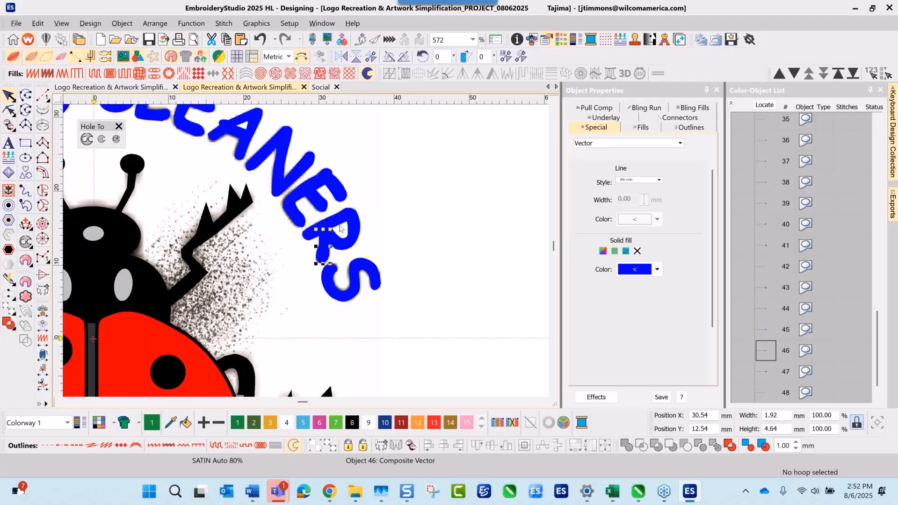
pyautogui.click(387, 163)
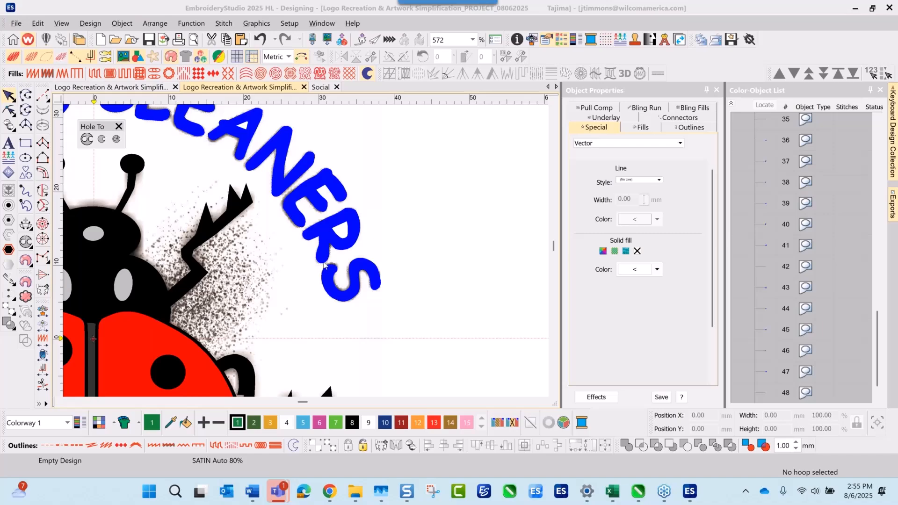
pyautogui.click(343, 228)
pyautogui.moveTo(342, 227); pyautogui.dragTo(388, 224)
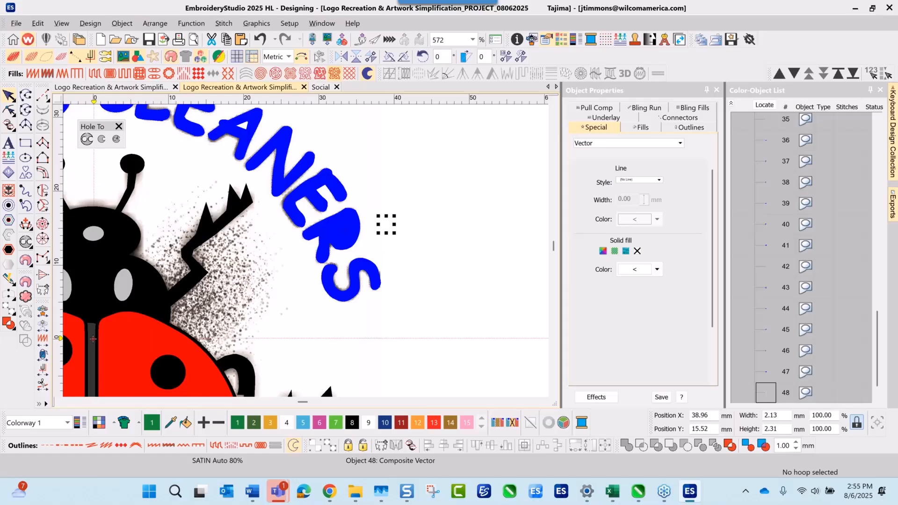
pyautogui.click(260, 39)
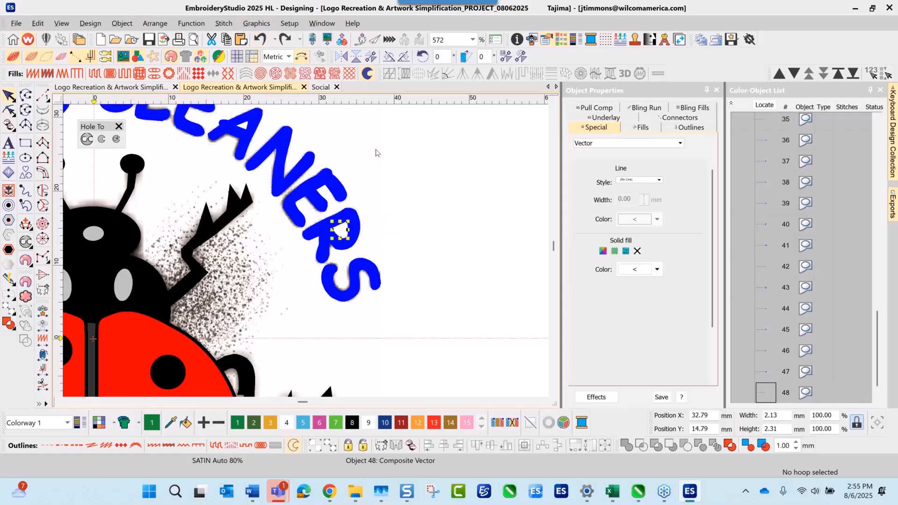
pyautogui.click(390, 218)
# Step: Save the design with the blue lettering and white counters
pyautogui.scroll(-3, 390, 219)
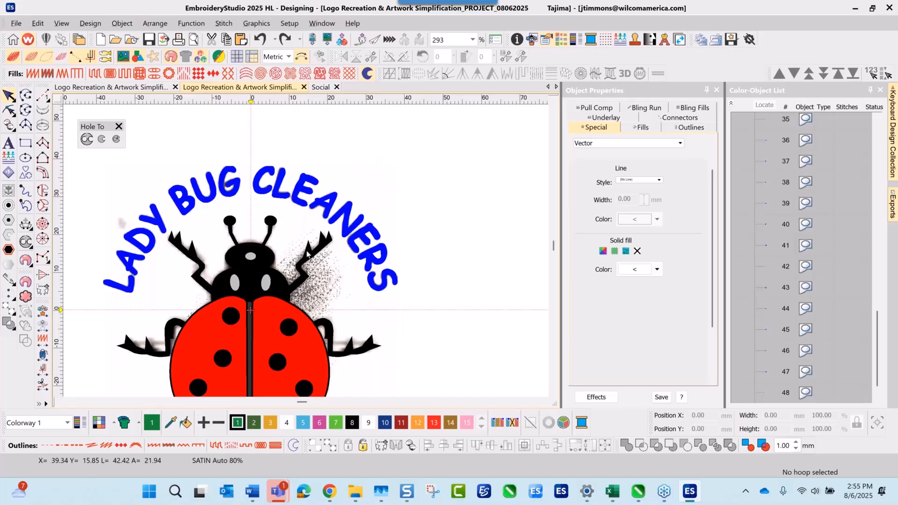
pyautogui.scroll(-2, 303, 260)
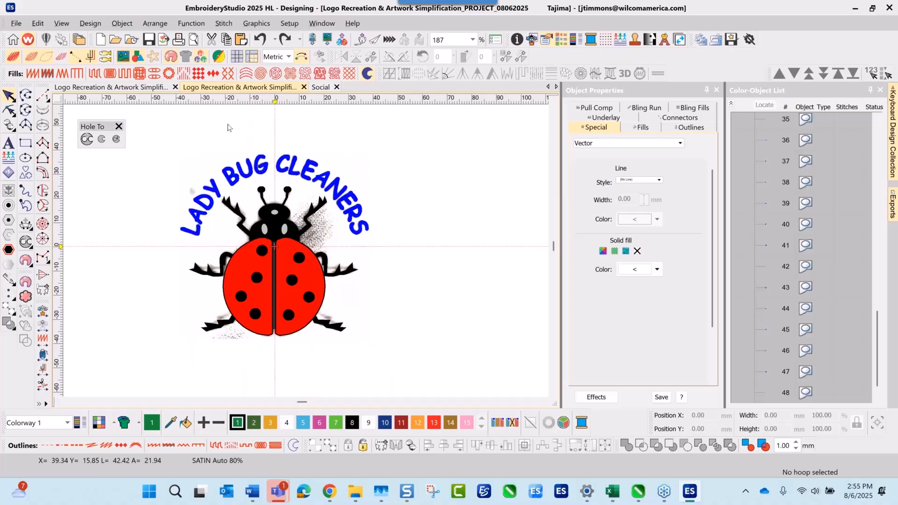
pyautogui.click(148, 39)
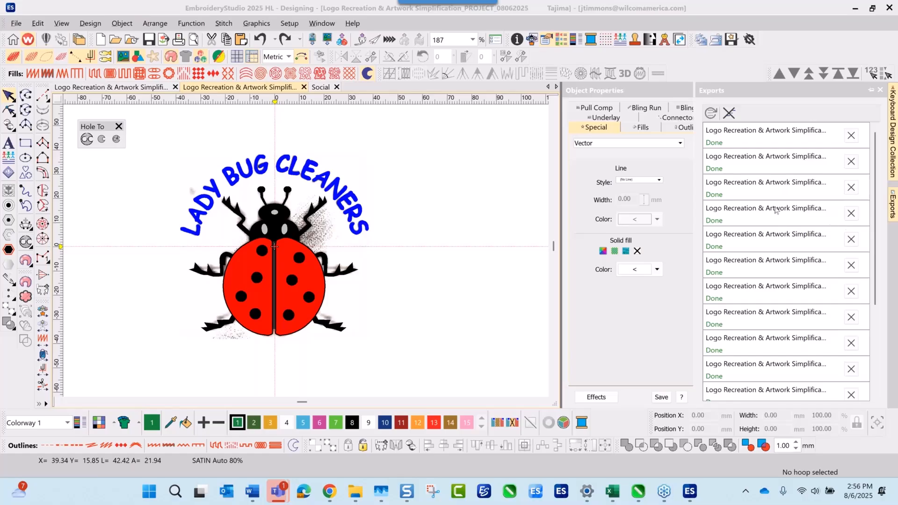
# Step: Place a copy of all the ladybug and lettering vectors about 127.5 mm to the left of the original logo
pyautogui.scroll(-3, 307, 255)
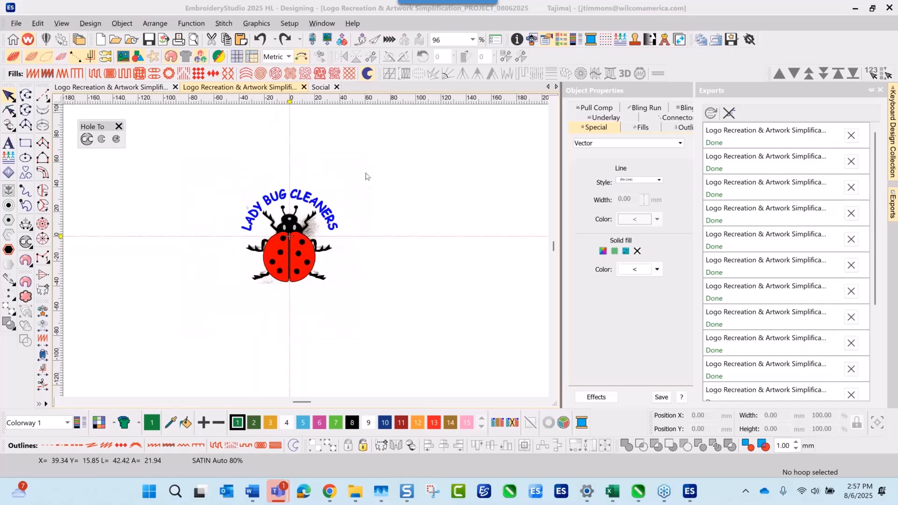
pyautogui.scroll(3, 240, 260)
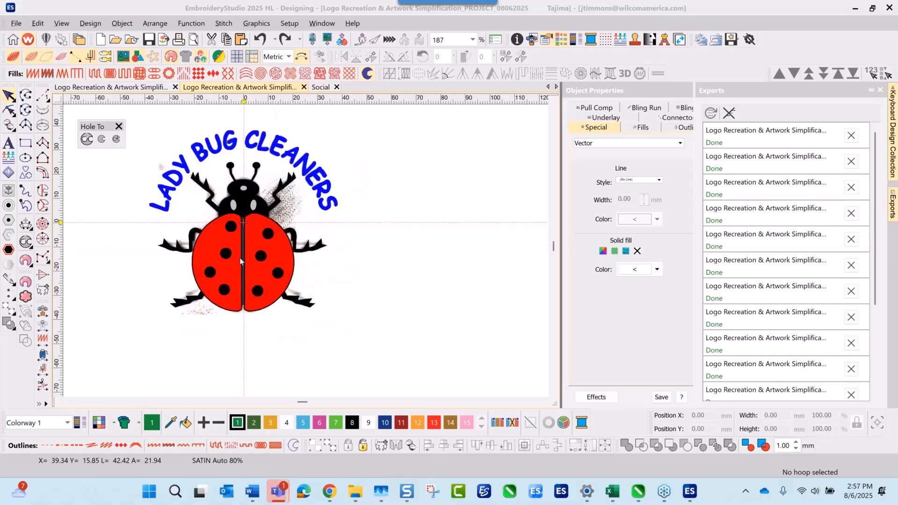
pyautogui.click(305, 244)
pyautogui.scroll(-3, 306, 248)
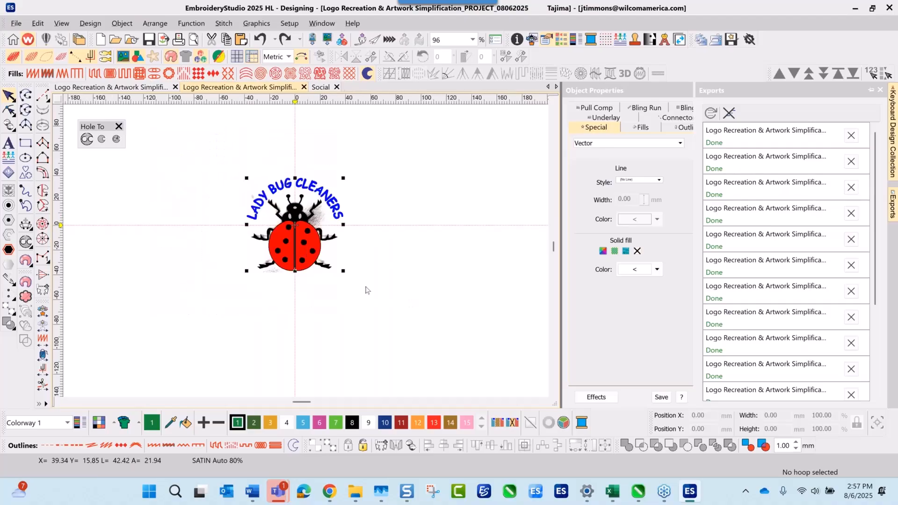
pyautogui.hotkey('ctrl', 'a')
pyautogui.moveTo(295, 243); pyautogui.dragTo(134, 243)
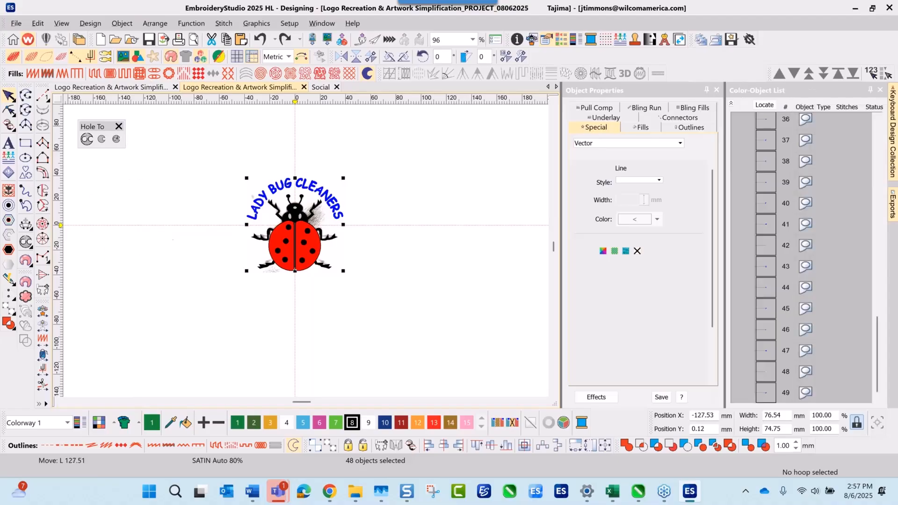
pyautogui.scroll(3, 134, 243)
pyautogui.scroll(-2, 307, 254)
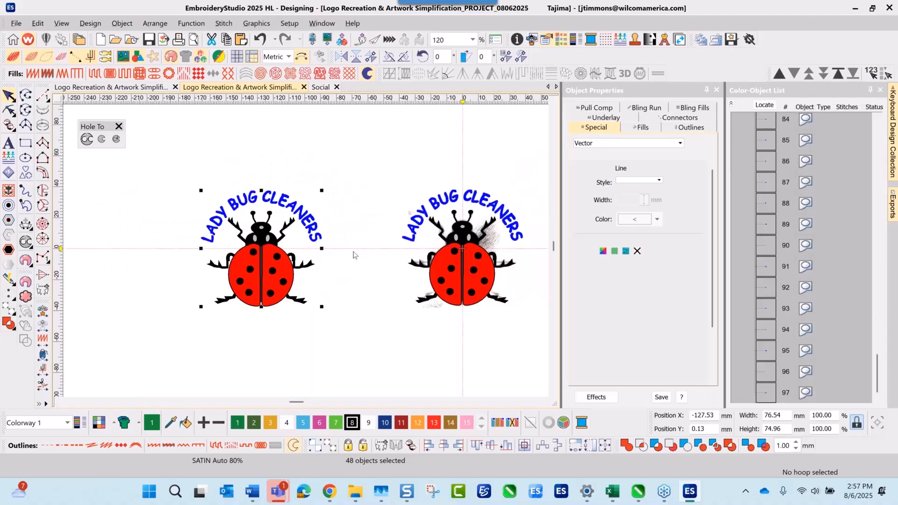
pyautogui.scroll(-2, 349, 257)
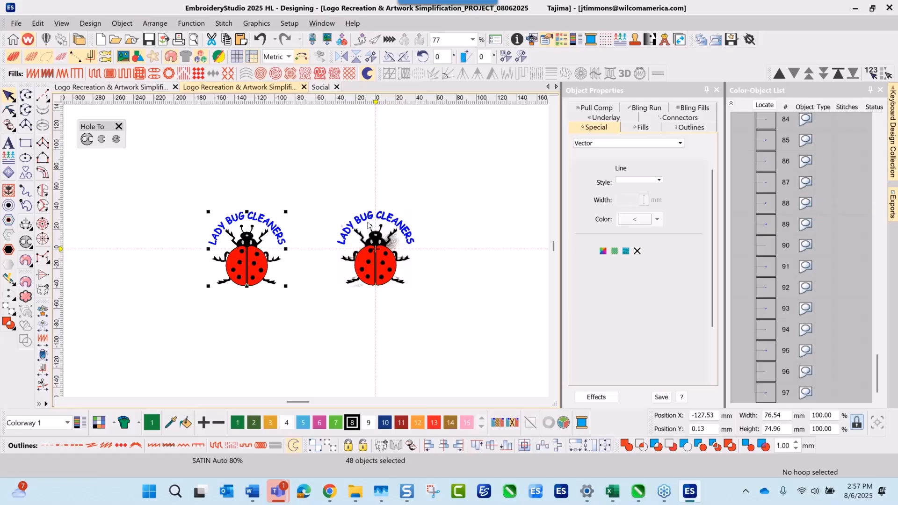
pyautogui.press('Escape')
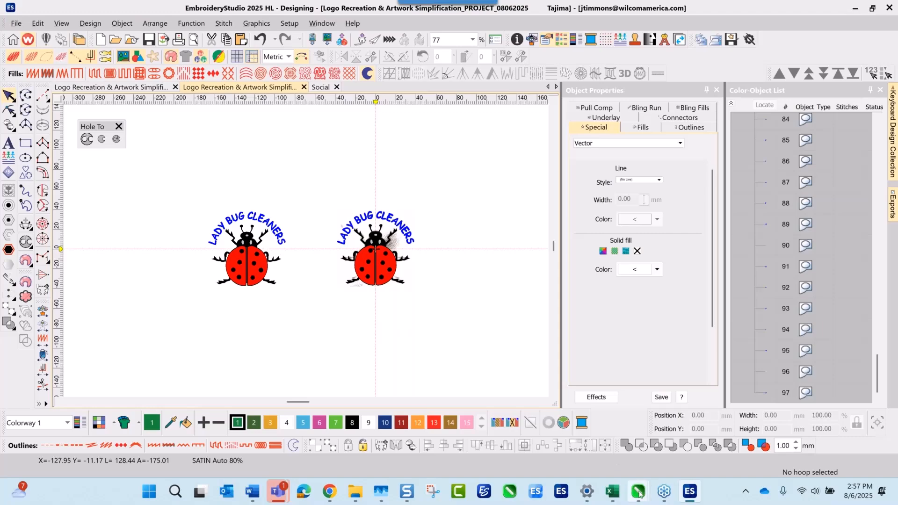
# Step: Switch to CorelDRAW, close the recovered document and create a new Letter-size document
pyautogui.moveTo(638, 491)
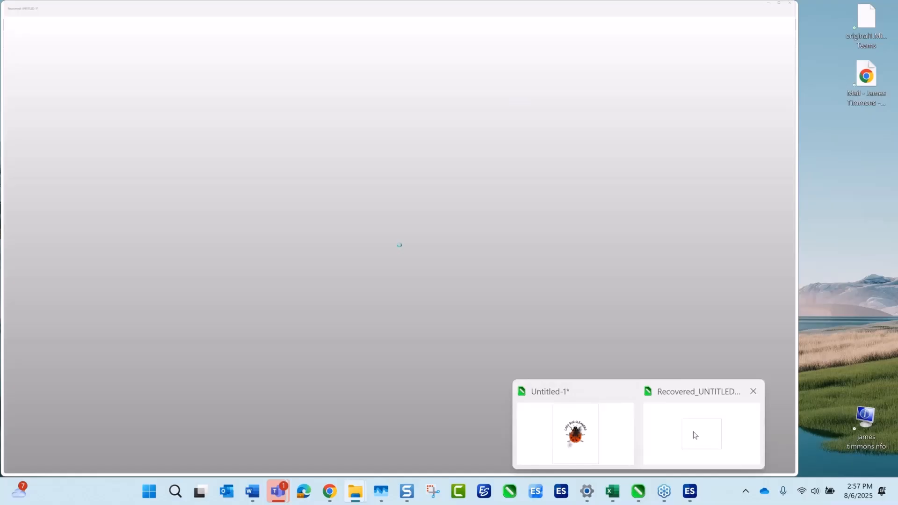
pyautogui.click(694, 434)
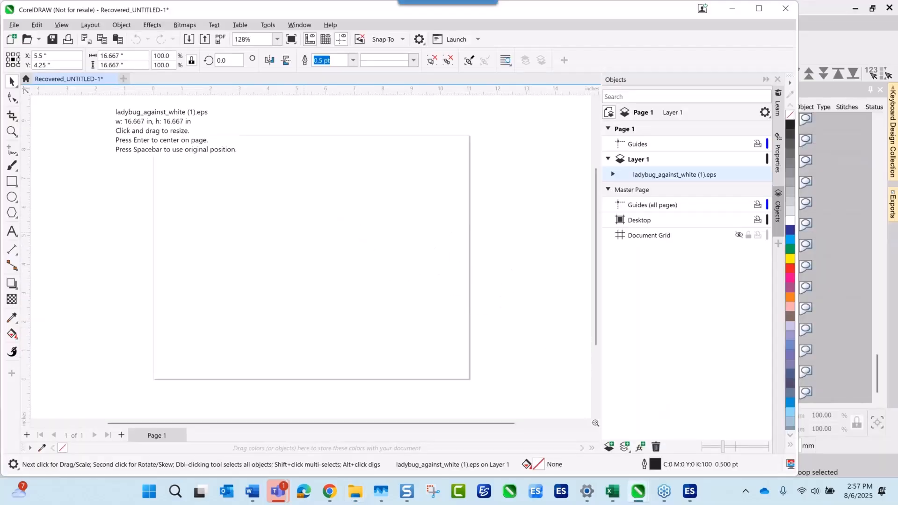
pyautogui.click(112, 79)
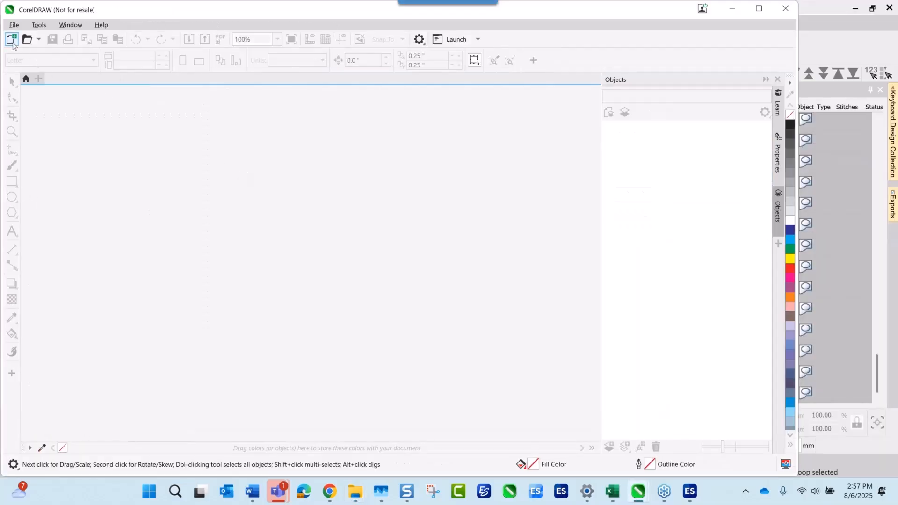
pyautogui.click(11, 39)
# Step: Copy all the vectors of the duplicate logo in EmbroideryStudio and return to the new CorelDRAW document
pyautogui.hotkey('alt', 'Tab')
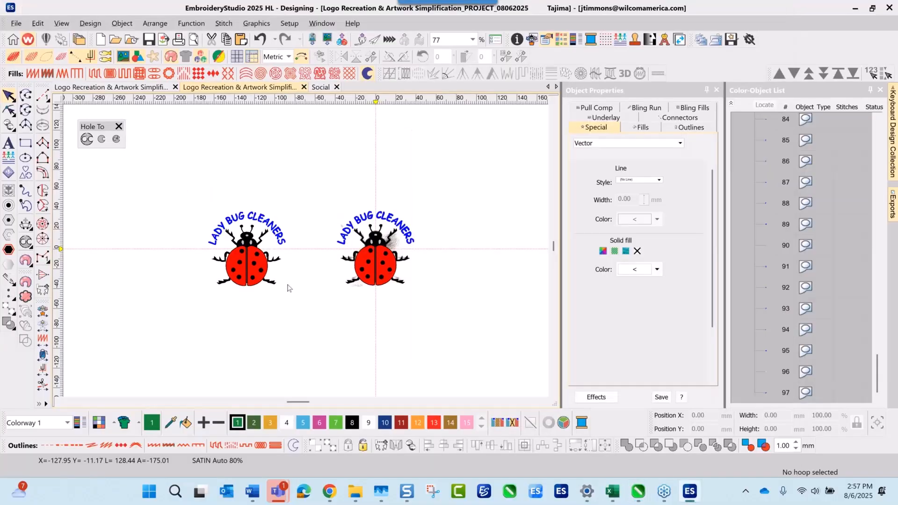
pyautogui.moveTo(182, 185); pyautogui.dragTo(315, 318)
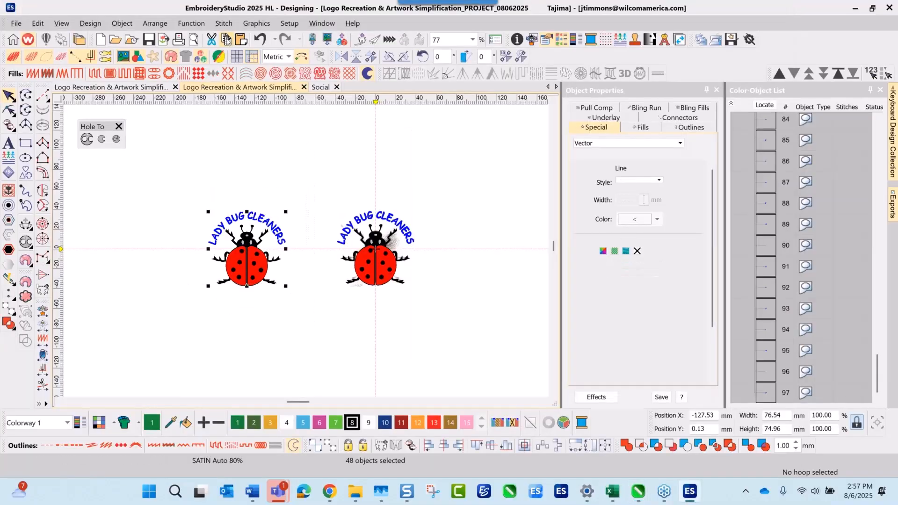
pyautogui.moveTo(637, 492)
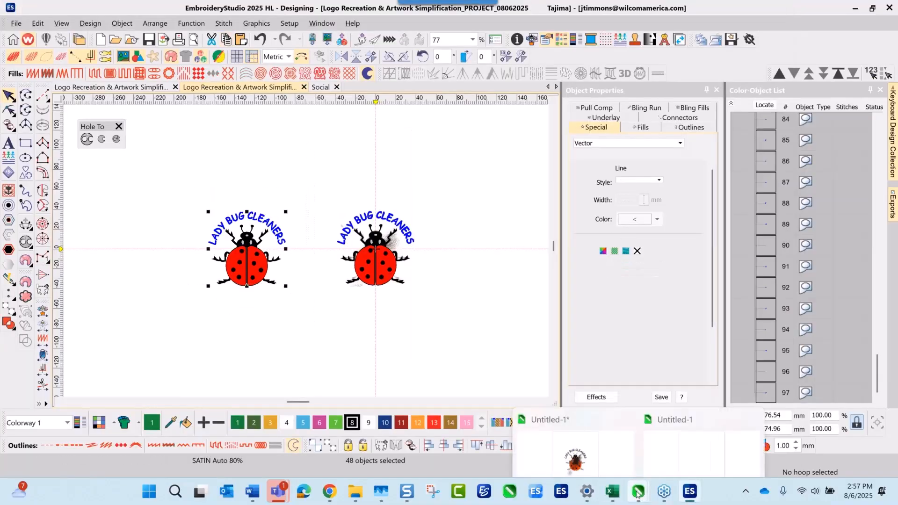
pyautogui.click(704, 421)
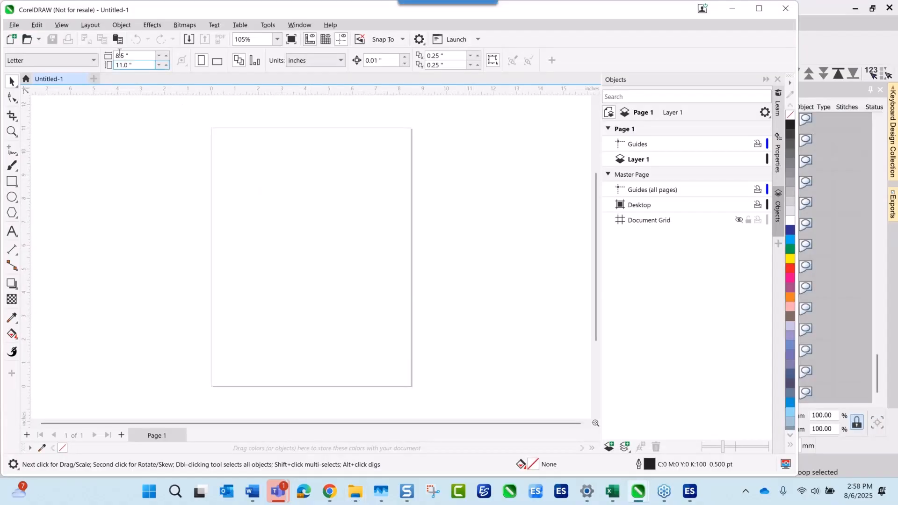
# Step: Paste the copied logo vectors with Paste Special as a Picture (Enhanced Metafile)
pyautogui.scroll(-1, 335, 210)
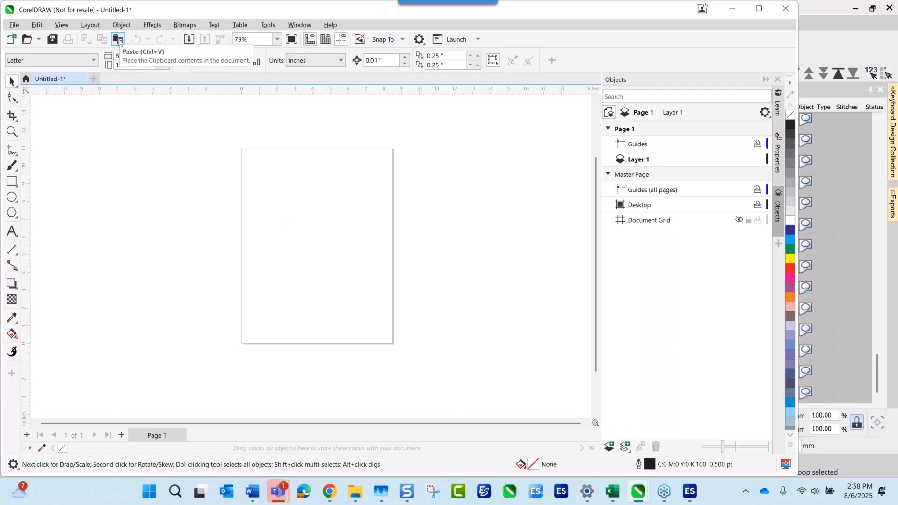
pyautogui.click(38, 26)
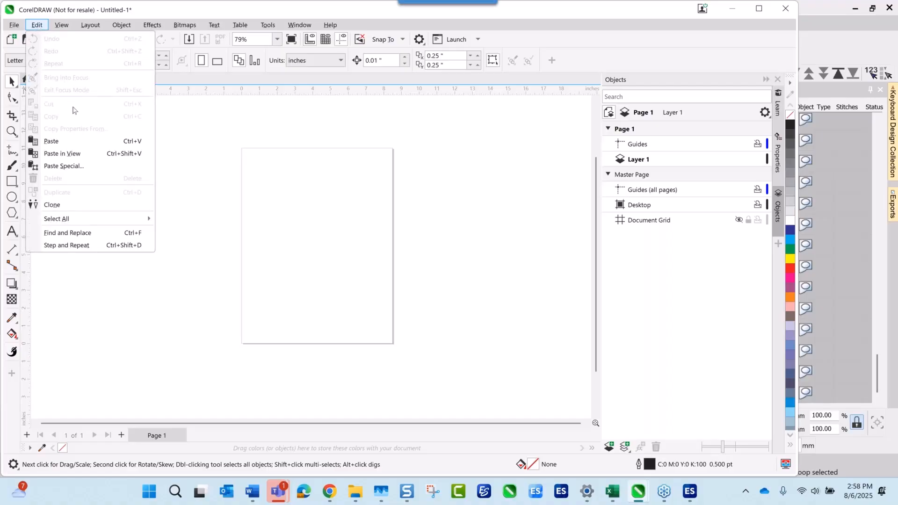
pyautogui.click(92, 168)
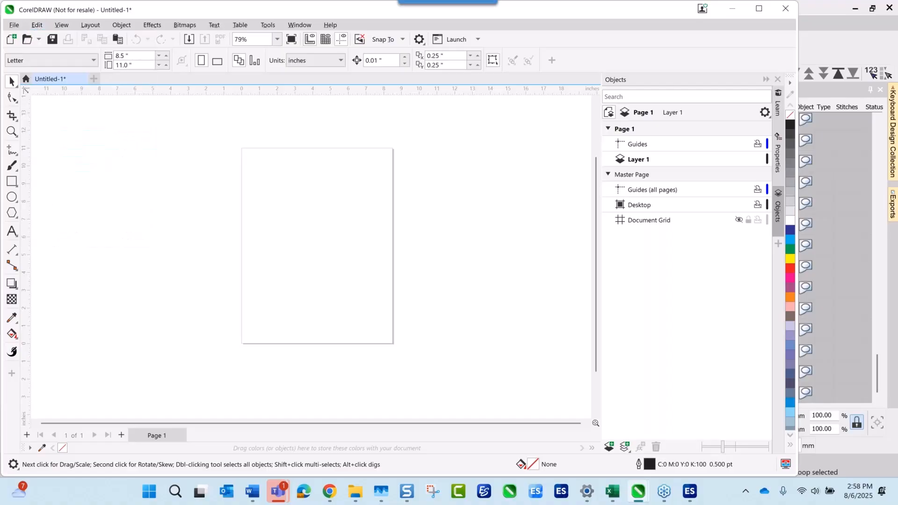
pyautogui.moveTo(313, 173); pyautogui.dragTo(97, 122)
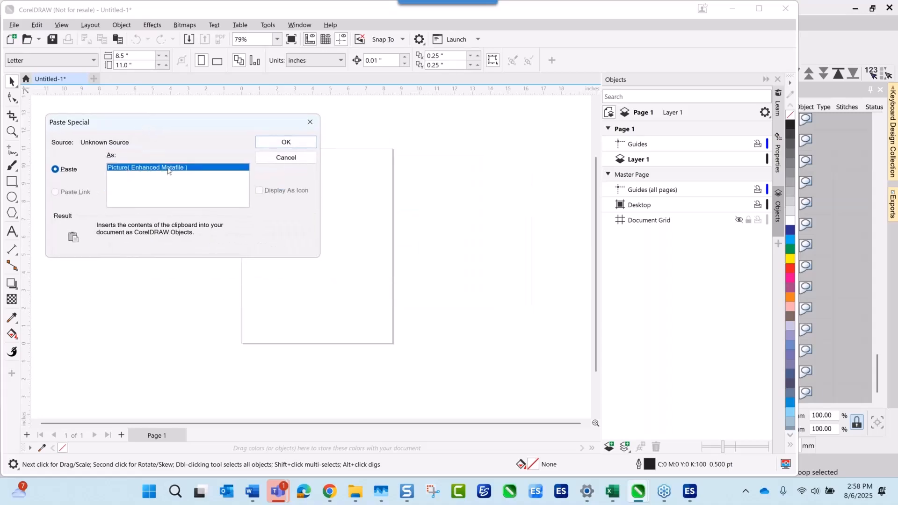
pyautogui.click(286, 142)
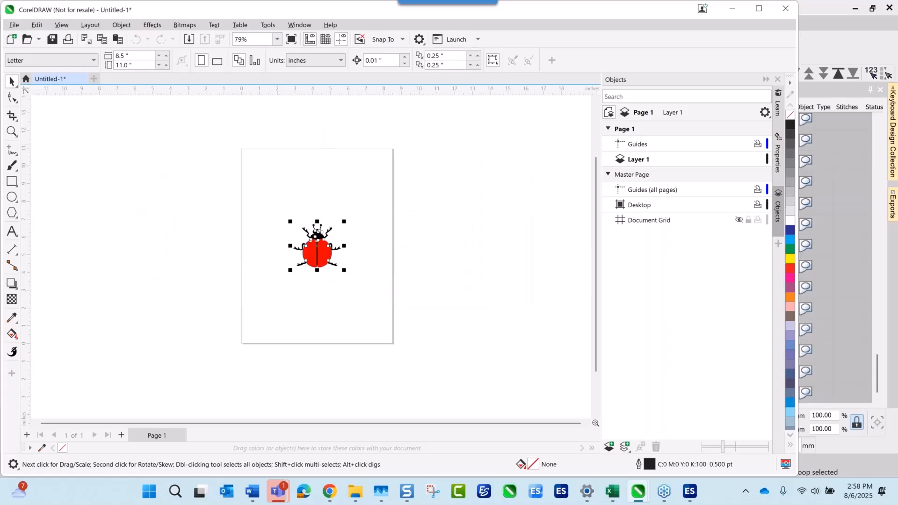
# Step: Move the pasted ladybug group up and left to about X 2.48 in, Y 5.95 in, and deselect it
pyautogui.scroll(8, 318, 246)
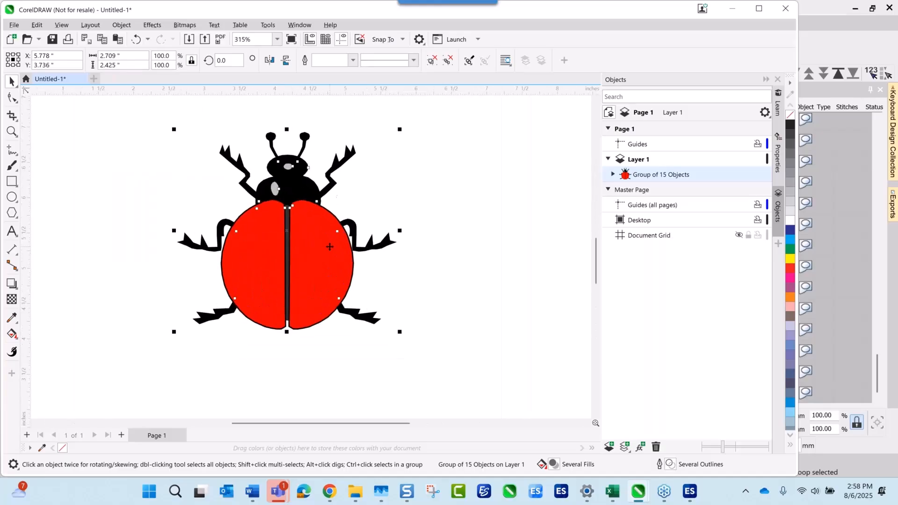
pyautogui.scroll(-2, 314, 243)
pyautogui.moveTo(311, 242); pyautogui.dragTo(173, 199)
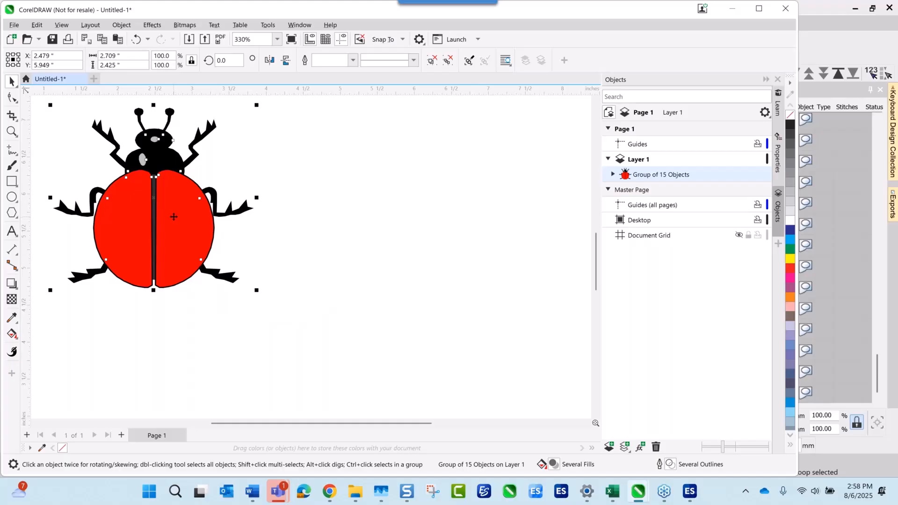
pyautogui.click(295, 168)
# Step: Switch back to the EmbroideryStudio design containing the two logos
pyautogui.moveTo(683, 499)
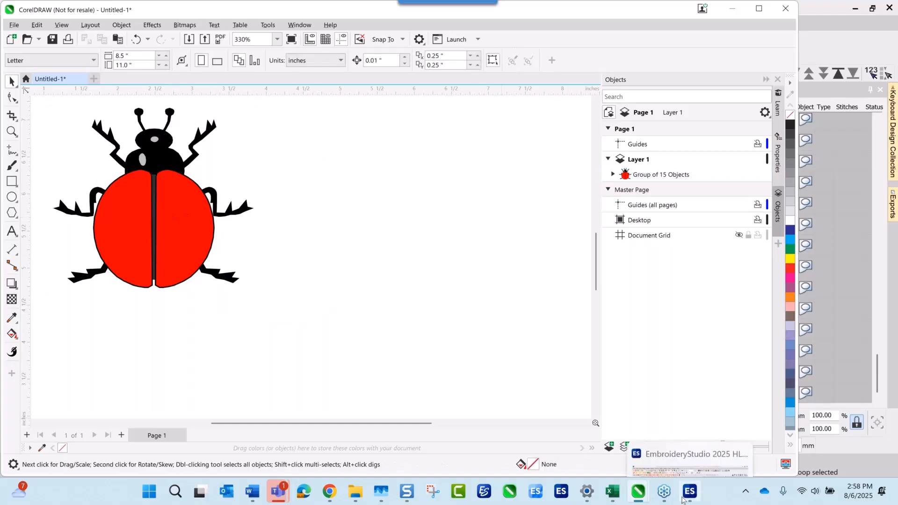
pyautogui.moveTo(638, 491)
pyautogui.moveTo(593, 473)
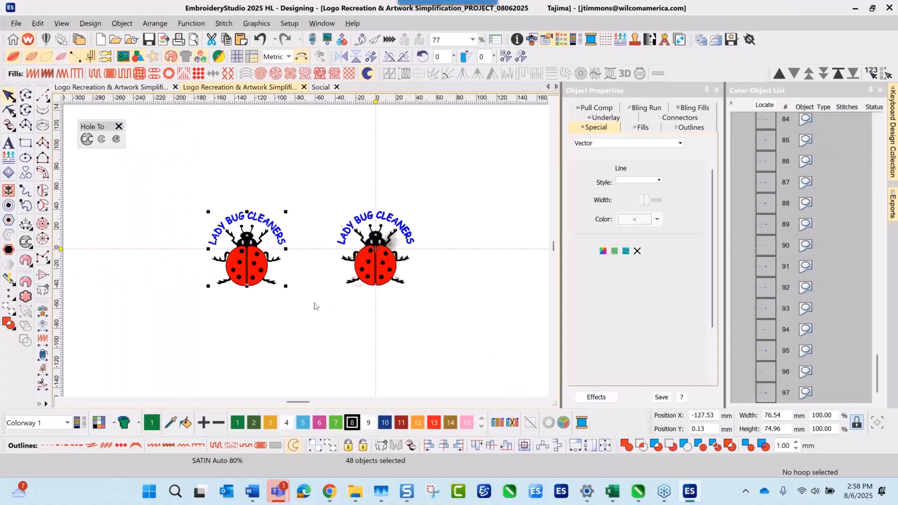
# Step: Copy the eight black spots from the wings of the left logo's ladybug and switch to the CorelDRAW document
pyautogui.click(305, 294)
pyautogui.scroll(5, 248, 279)
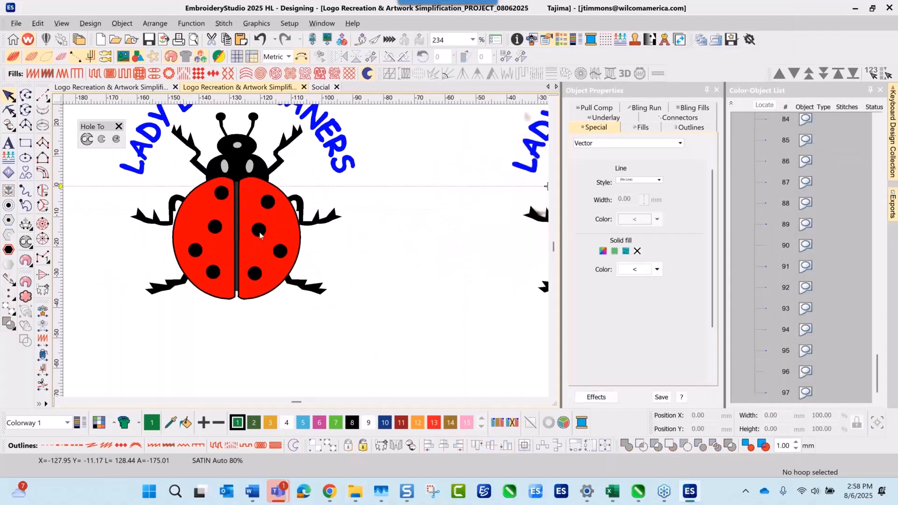
pyautogui.click(261, 235)
pyautogui.click(220, 194)
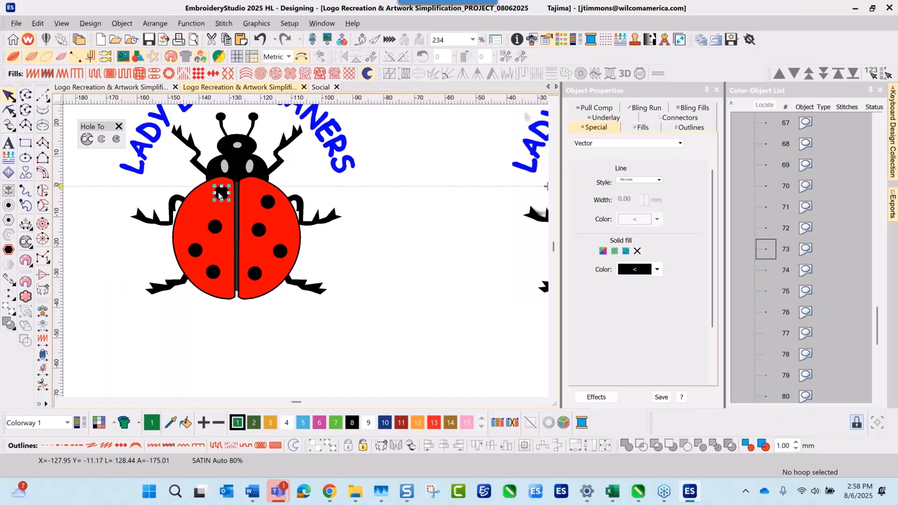
pyautogui.keyDown('ctrl'); pyautogui.click(215, 228); pyautogui.keyUp('ctrl')
pyautogui.keyDown('ctrl'); pyautogui.click(195, 250); pyautogui.keyUp('ctrl')
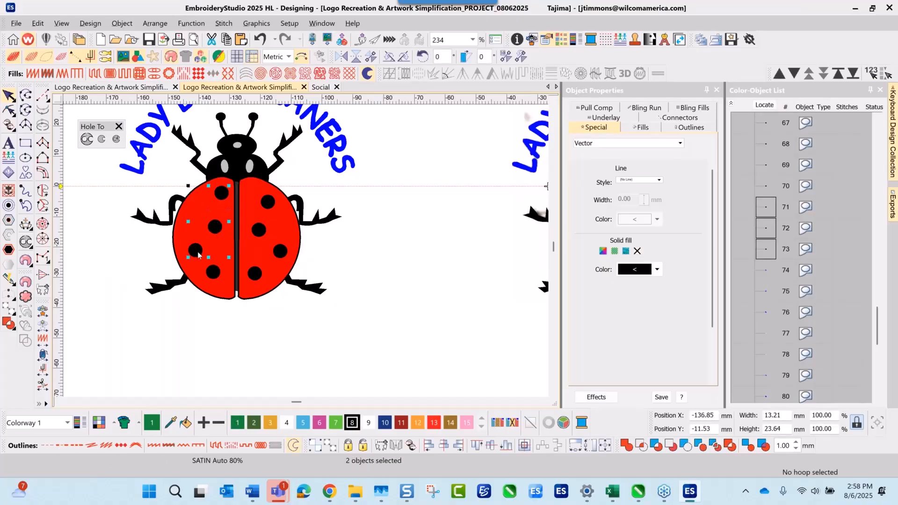
pyautogui.keyDown('ctrl'); pyautogui.click(212, 272); pyautogui.keyUp('ctrl')
pyautogui.keyDown('ctrl'); pyautogui.click(253, 278); pyautogui.keyUp('ctrl')
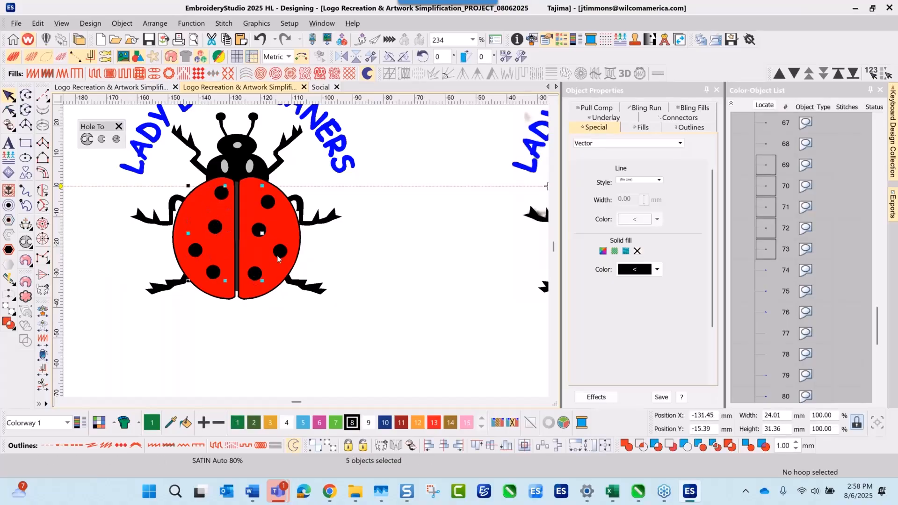
pyautogui.keyDown('ctrl'); pyautogui.click(282, 254); pyautogui.keyUp('ctrl')
pyautogui.keyDown('ctrl'); pyautogui.click(260, 232); pyautogui.keyUp('ctrl')
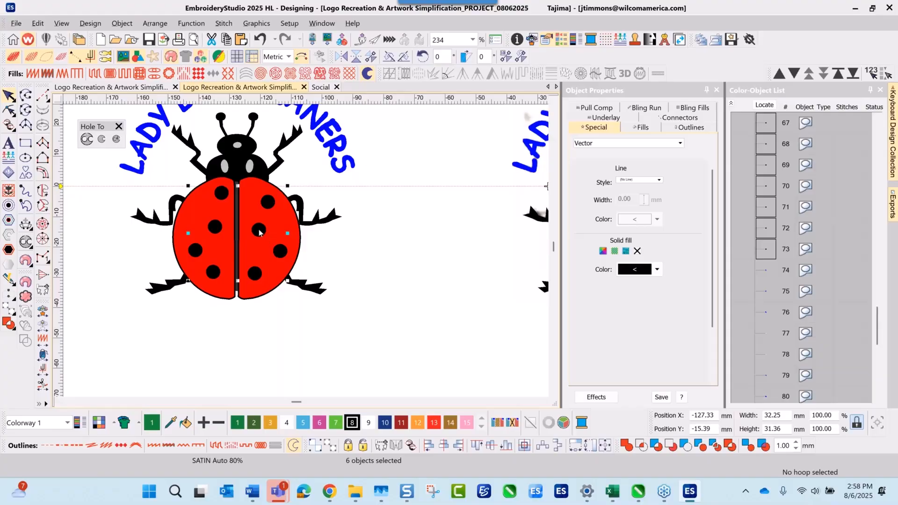
pyautogui.keyDown('ctrl'); pyautogui.click(270, 203); pyautogui.keyUp('ctrl')
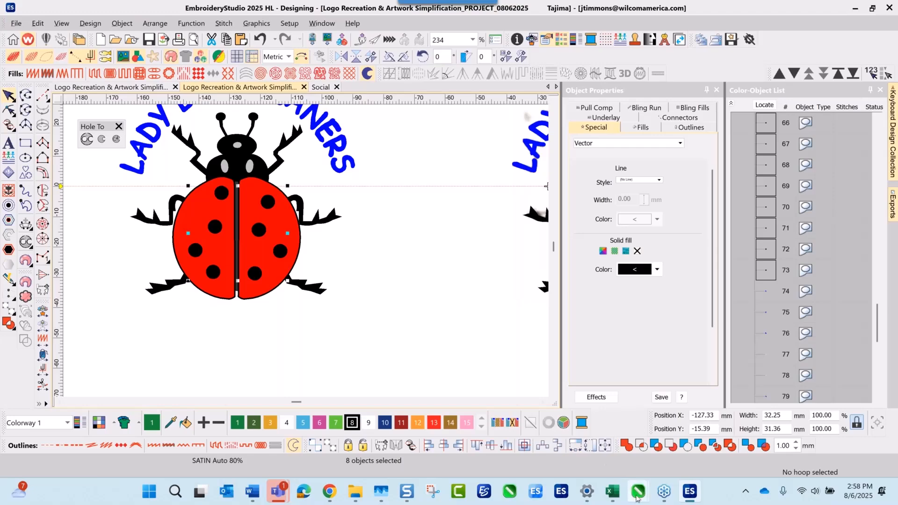
pyautogui.moveTo(638, 491)
pyautogui.click(699, 437)
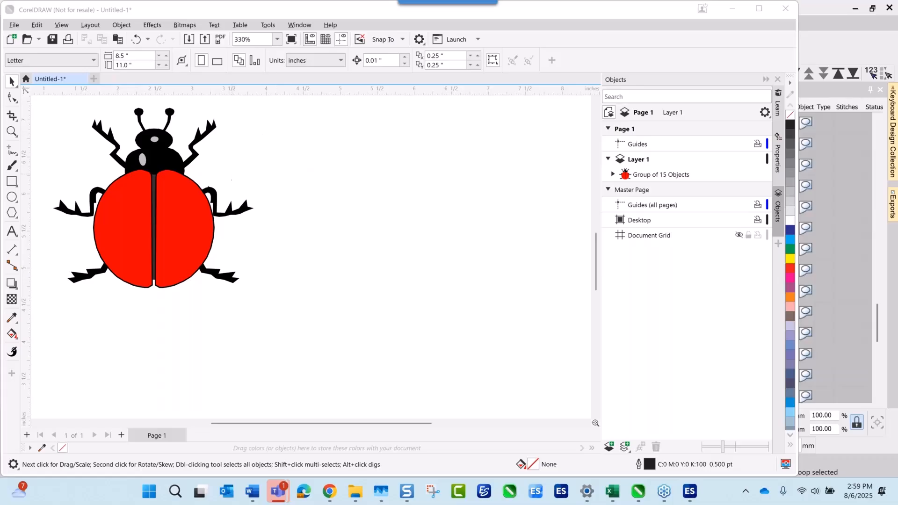
pyautogui.click(186, 206)
pyautogui.moveTo(186, 207); pyautogui.dragTo(370, 200)
pyautogui.press('Escape')
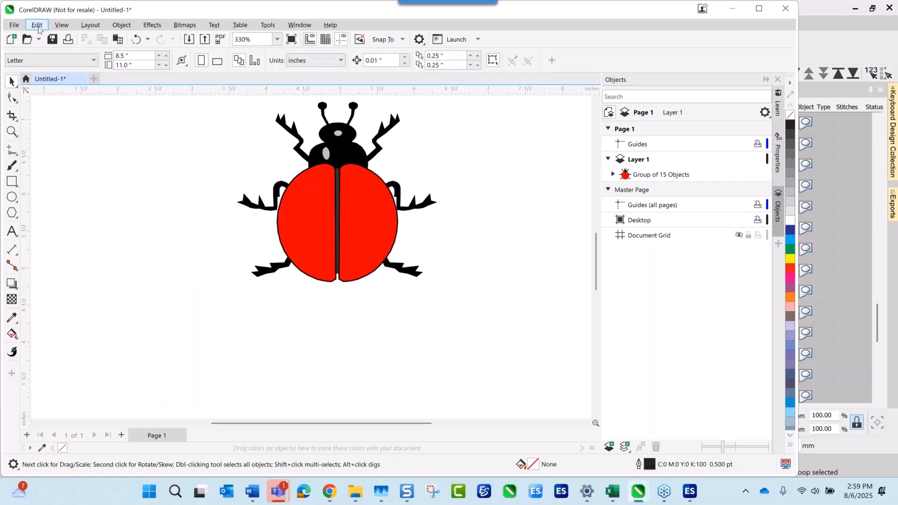
pyautogui.click(37, 25)
pyautogui.click(82, 166)
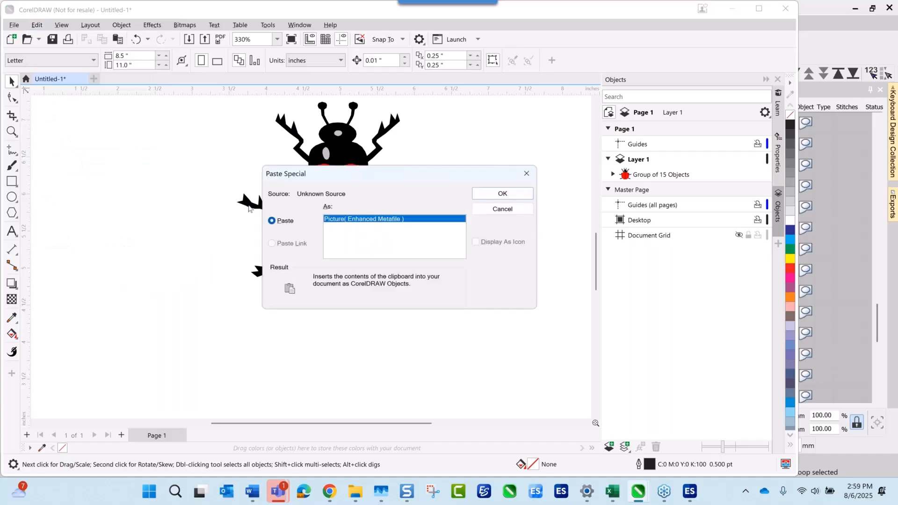
pyautogui.click(496, 195)
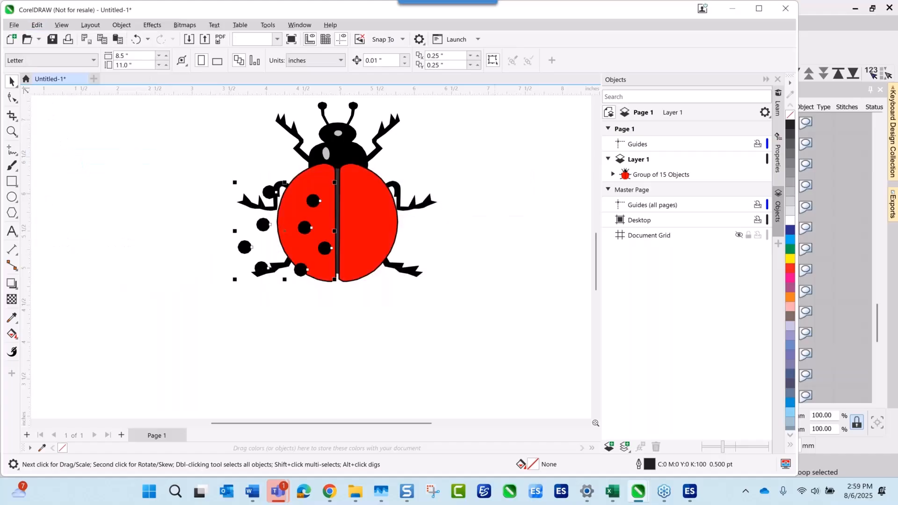
pyautogui.click(137, 40)
pyautogui.click(137, 40)
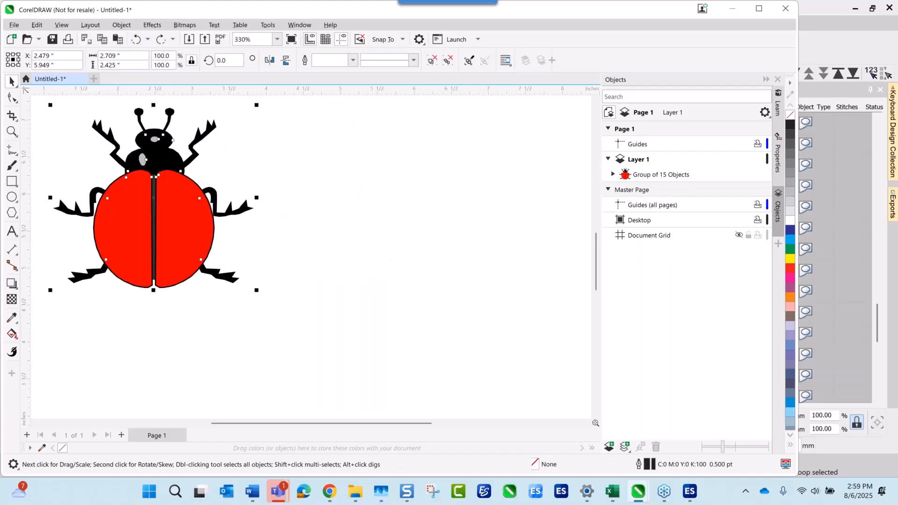
# Step: Paste the copied spots with Paste Special as a Picture (Enhanced Metafile), move them onto the ladybug's red wings and deselect them
pyautogui.click(37, 25)
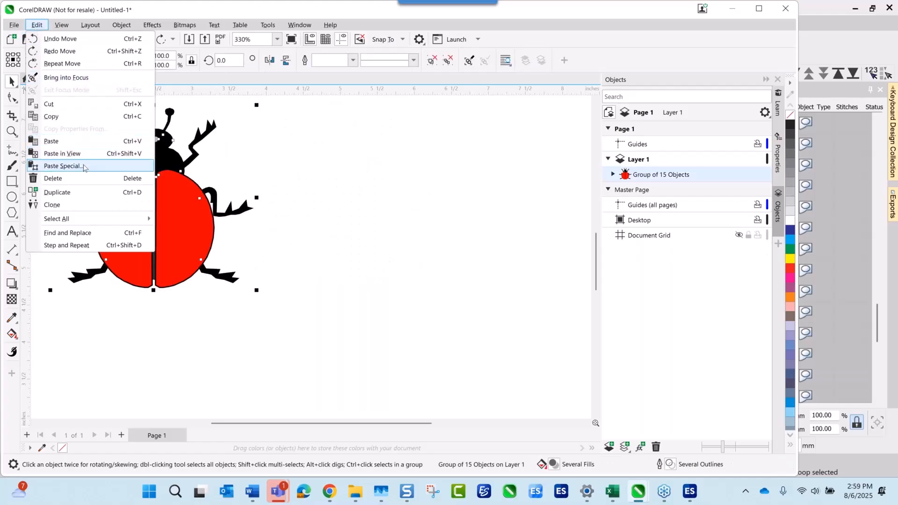
pyautogui.click(64, 165)
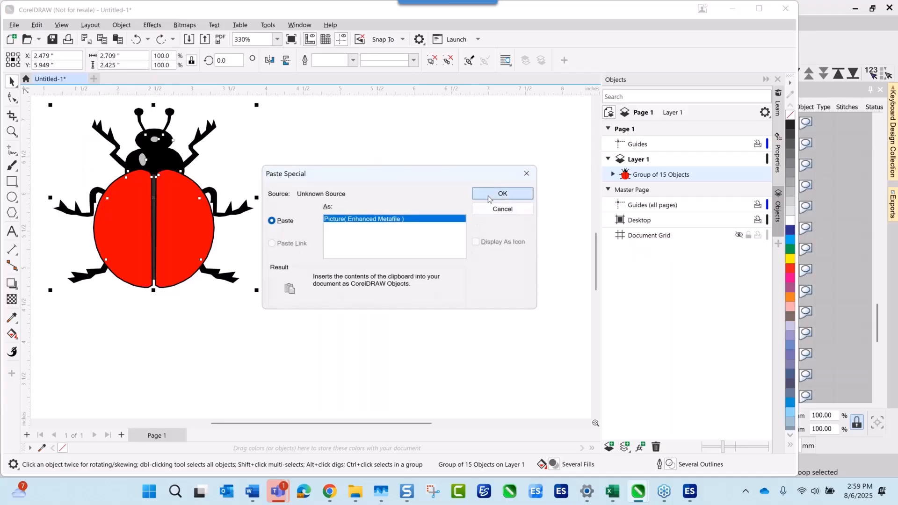
pyautogui.click(487, 196)
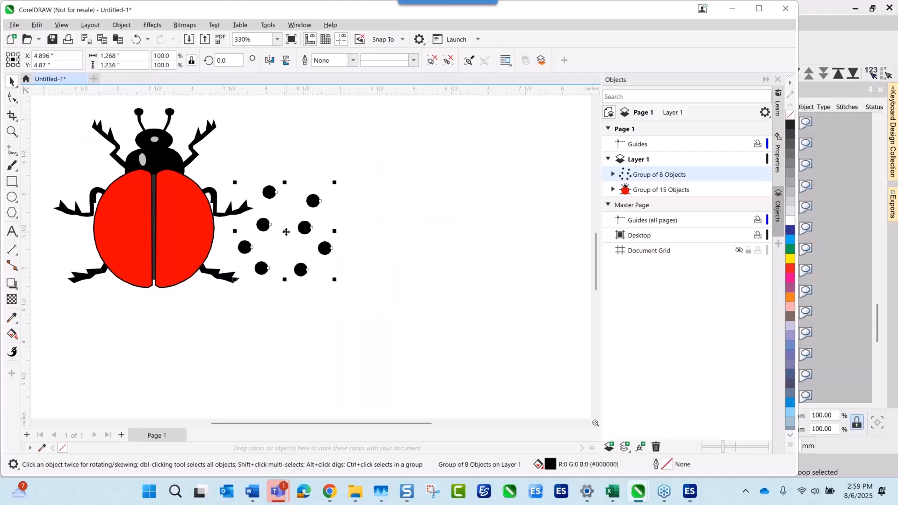
pyautogui.moveTo(286, 231); pyautogui.dragTo(154, 225)
pyautogui.press('Escape')
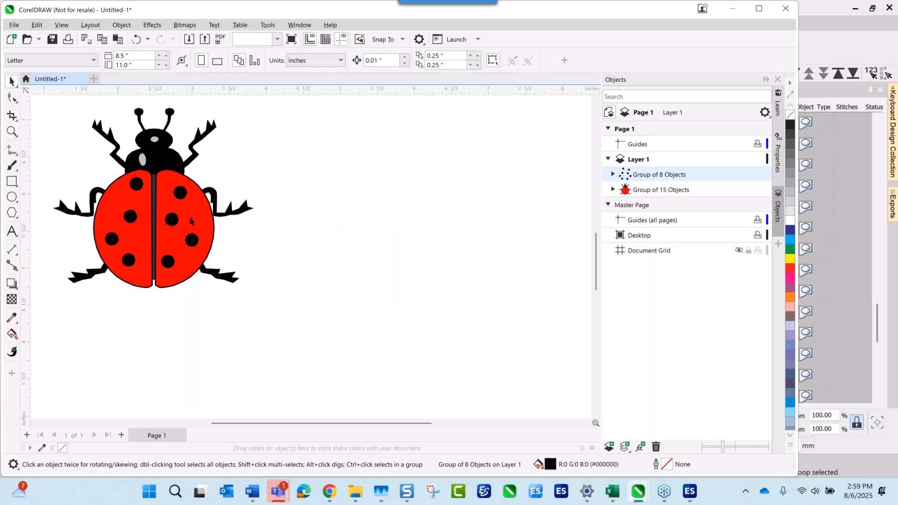
# Step: Copy the right grey highlight below the ladybug's head in EmbroideryStudio and return to the CorelDRAW document
pyautogui.scroll(1, 164, 220)
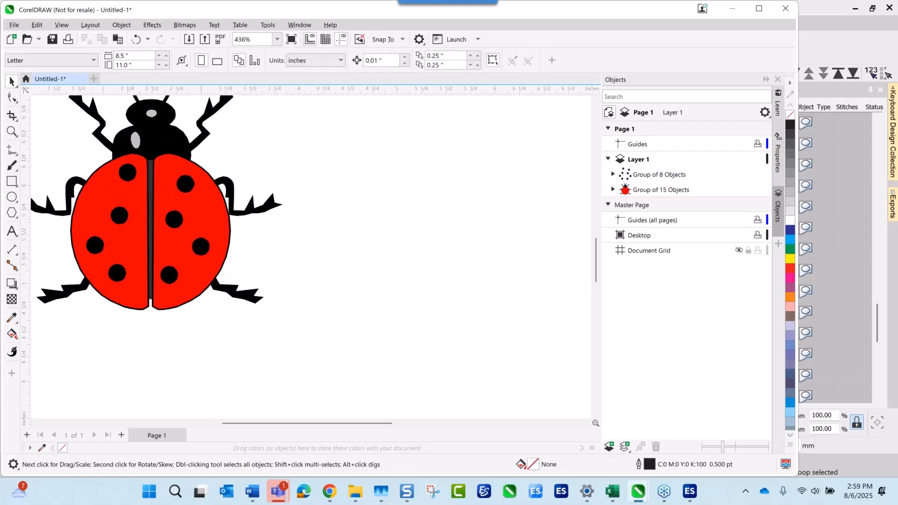
pyautogui.click(689, 491)
pyautogui.click(401, 190)
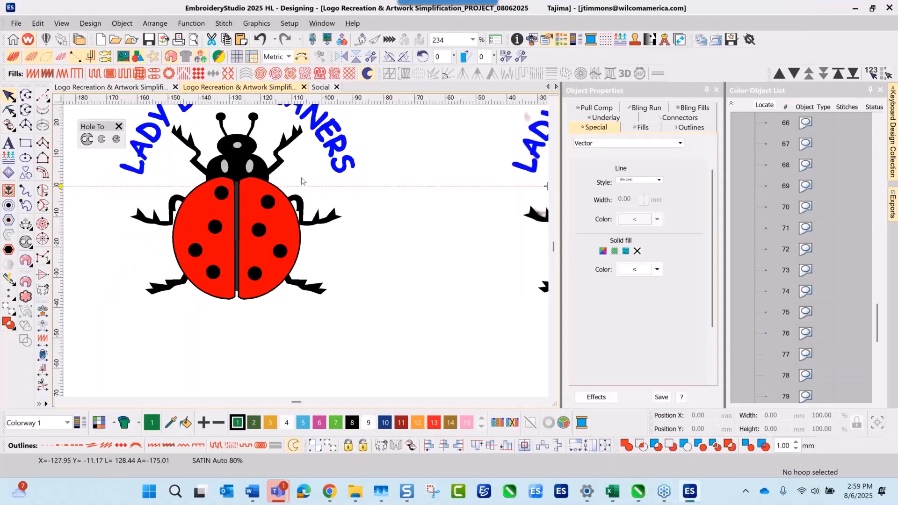
pyautogui.click(249, 166)
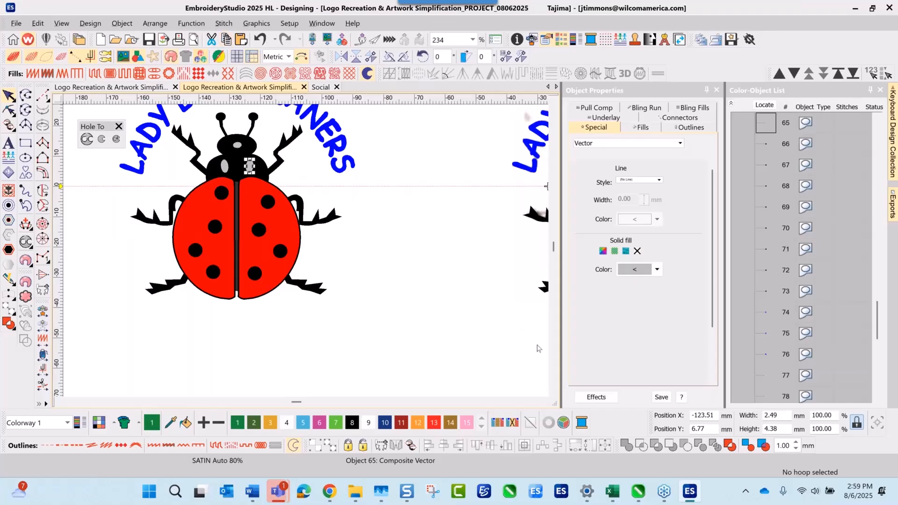
pyautogui.click(636, 493)
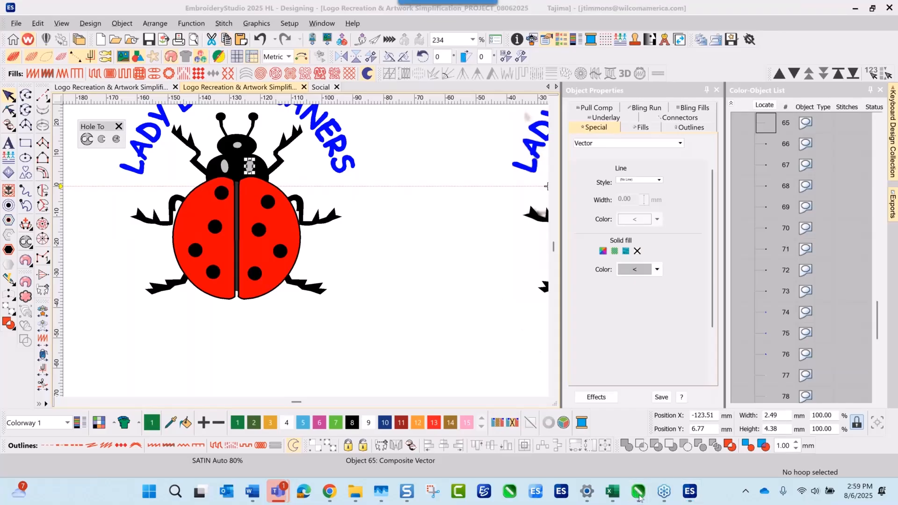
pyautogui.click(672, 402)
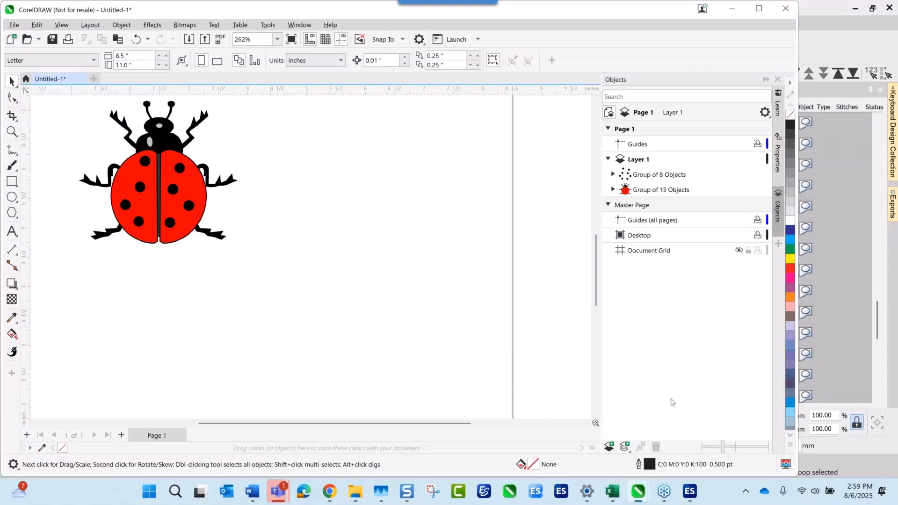
# Step: Try to paste the copied highlight with Paste Special as a Picture (Enhanced Metafile), and try again with a regular Paste
pyautogui.click(37, 26)
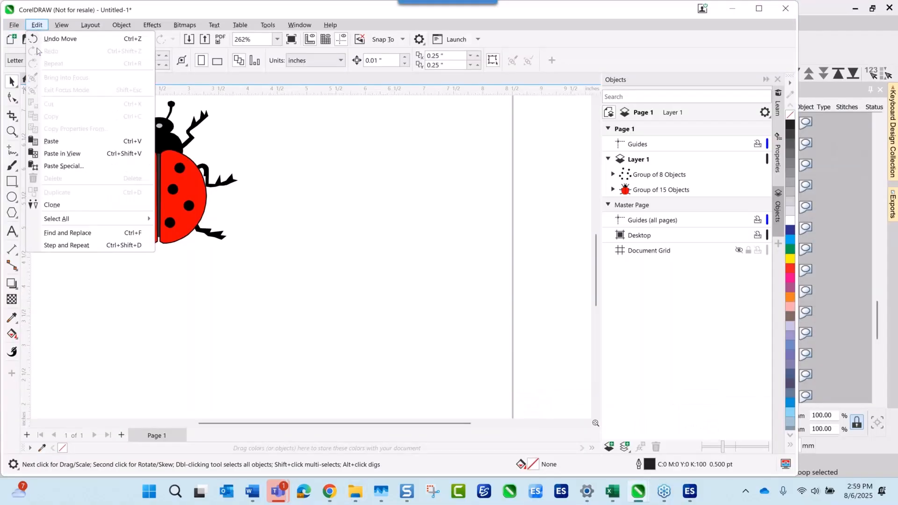
pyautogui.click(65, 166)
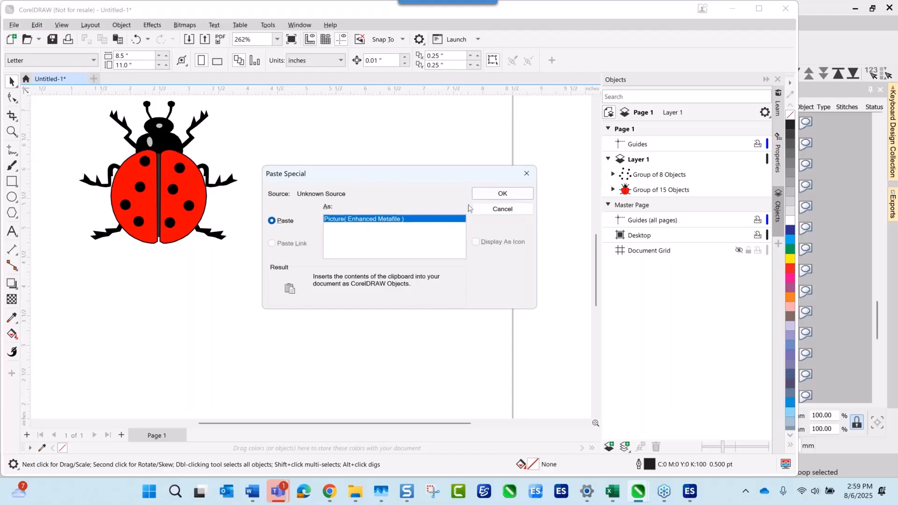
pyautogui.click(489, 194)
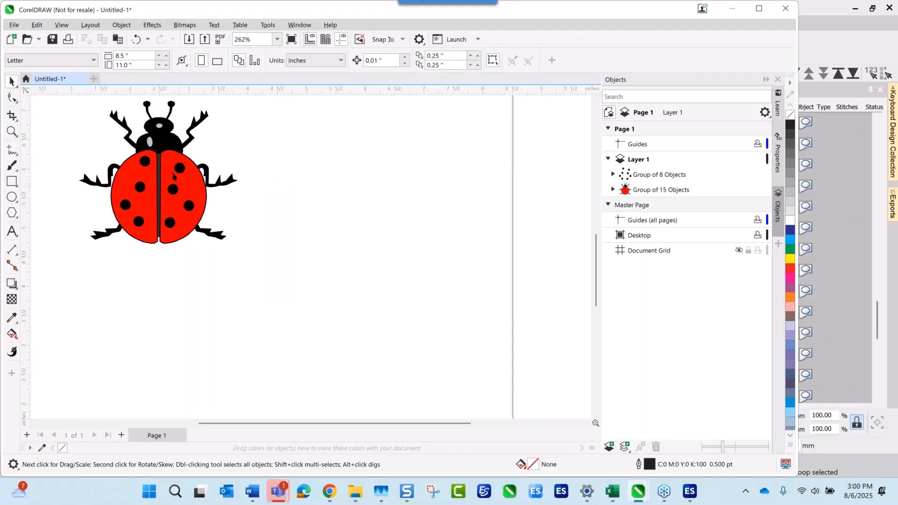
pyautogui.scroll(2, 172, 172)
pyautogui.scroll(-2, 131, 126)
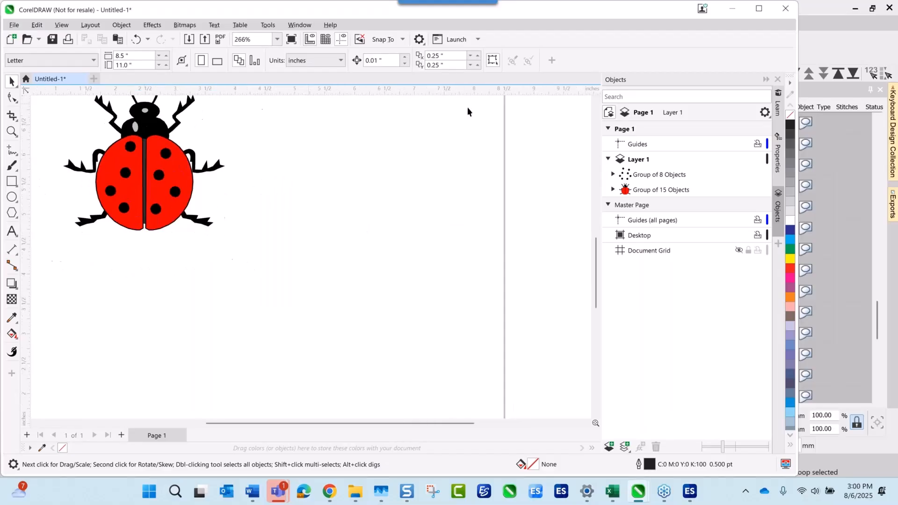
pyautogui.moveTo(596, 256); pyautogui.dragTo(596, 236)
pyautogui.scroll(3, 154, 228)
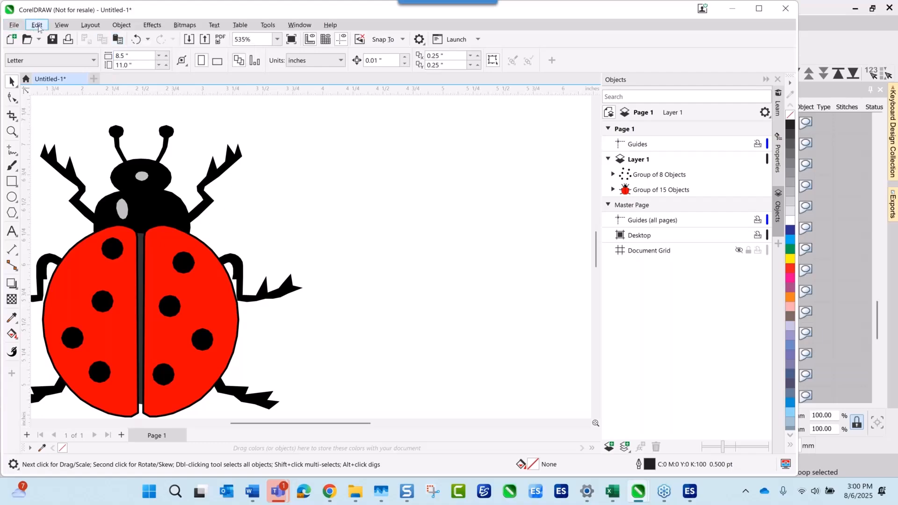
pyautogui.click(38, 26)
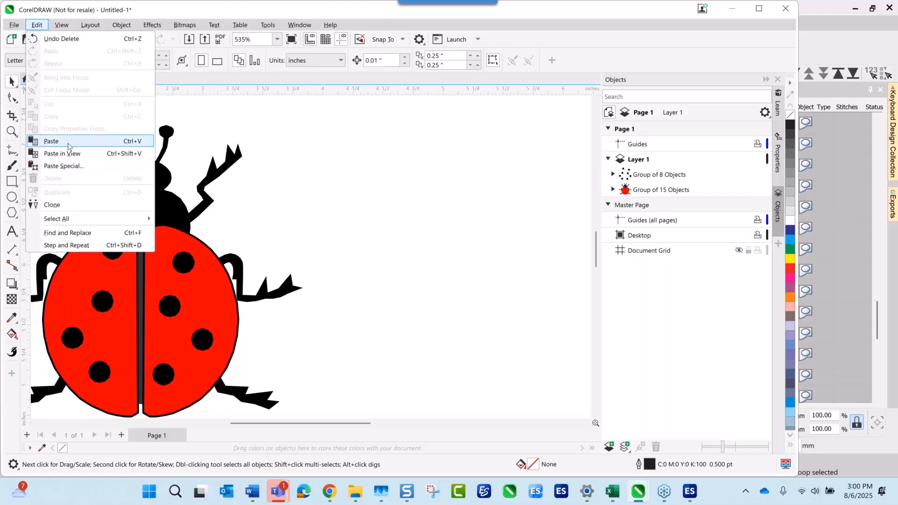
pyautogui.click(69, 141)
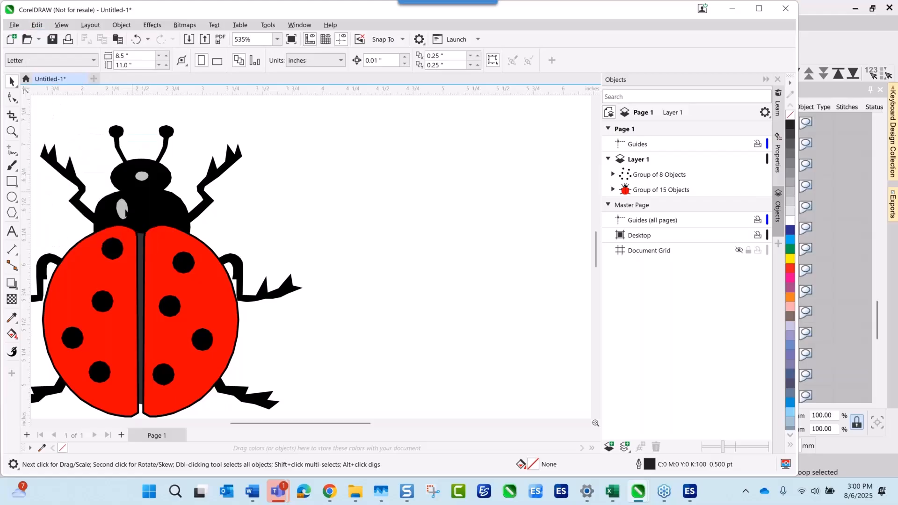
# Step: Ungroup the pasted ladybug body group into individual curves and deselect them
pyautogui.click(122, 208)
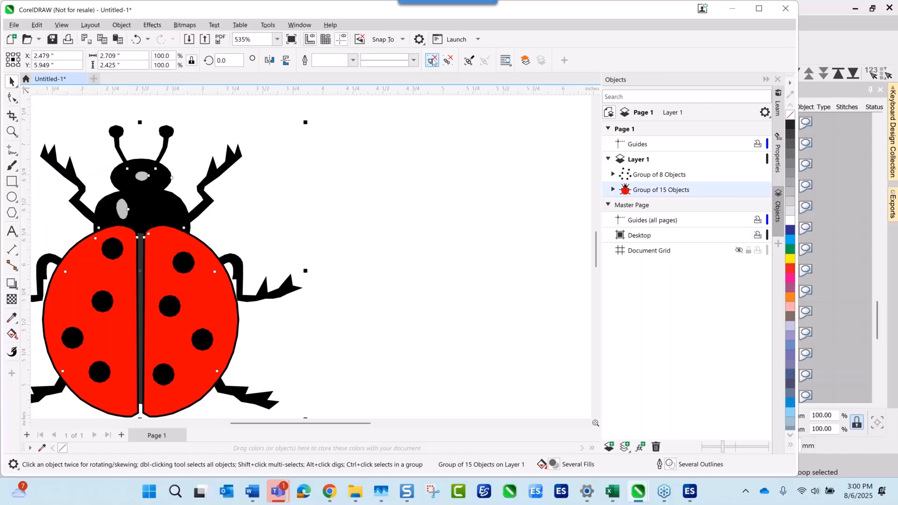
pyautogui.click(434, 62)
pyautogui.click(431, 150)
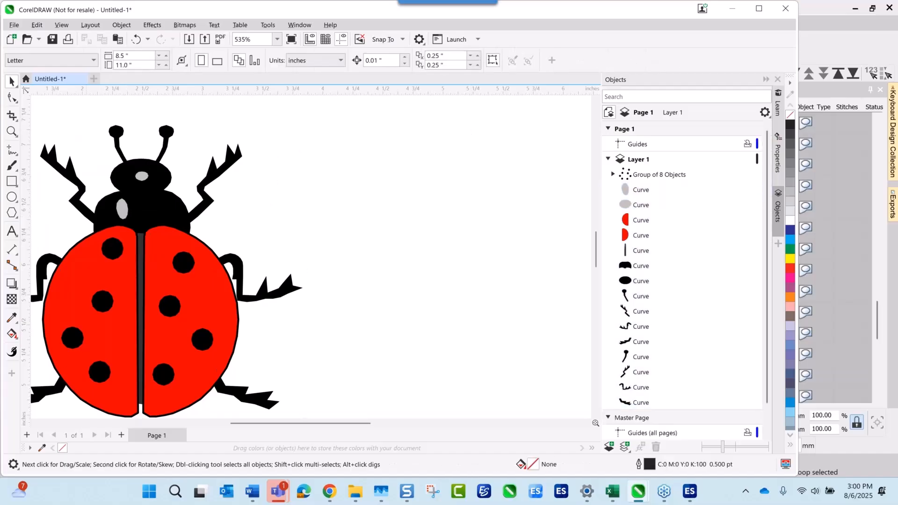
# Step: Copy the grey oval highlight left of centre below the ladybug's head and paste a duplicate in place
pyautogui.click(123, 209)
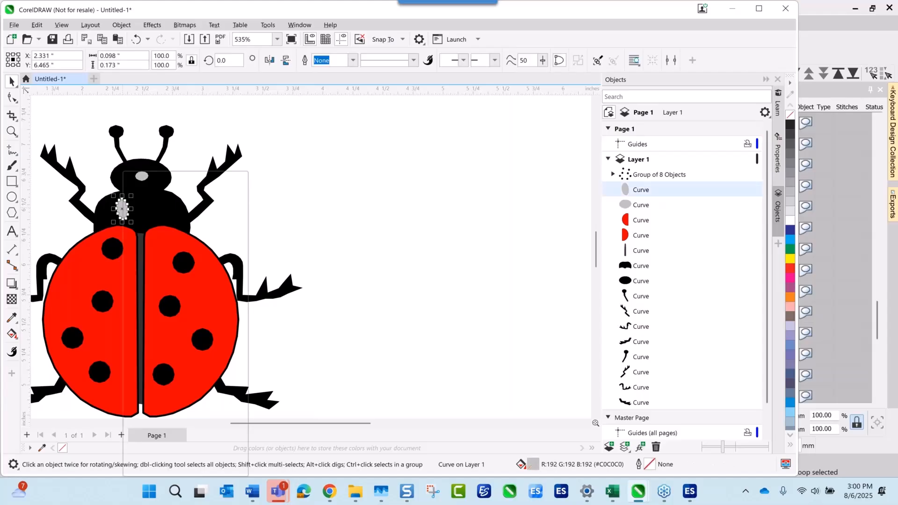
pyautogui.rightClick(123, 208)
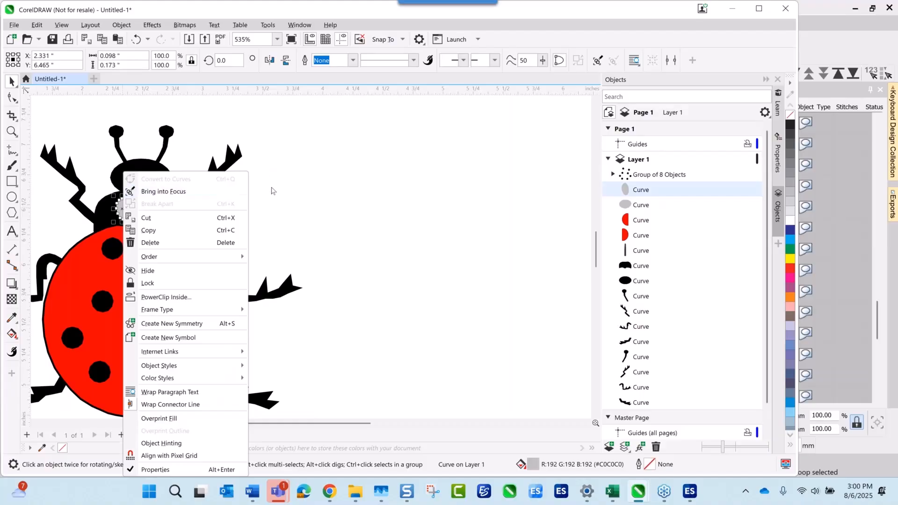
pyautogui.click(160, 233)
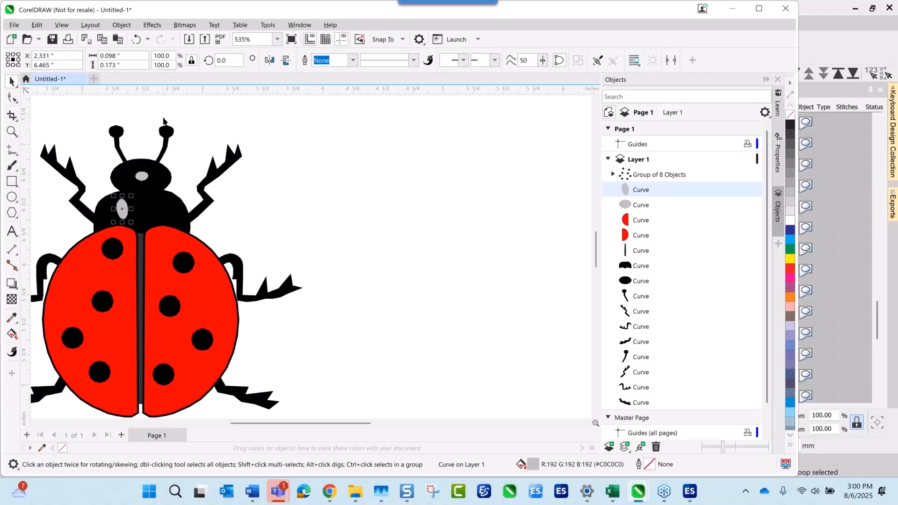
pyautogui.hotkey('ctrl', 'v')
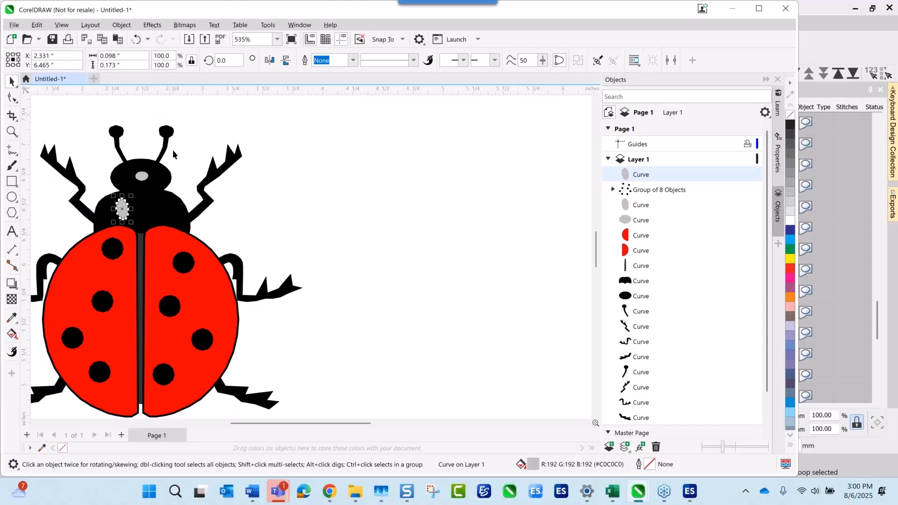
# Step: Mirror the duplicate highlight horizontally and vertically, and nudge it right to X 2.671 in
pyautogui.click(270, 61)
pyautogui.press('Right')
pyautogui.press('Right')
pyautogui.press('Right')
pyautogui.press('Right')
pyautogui.press('Right')
pyautogui.press('Right')
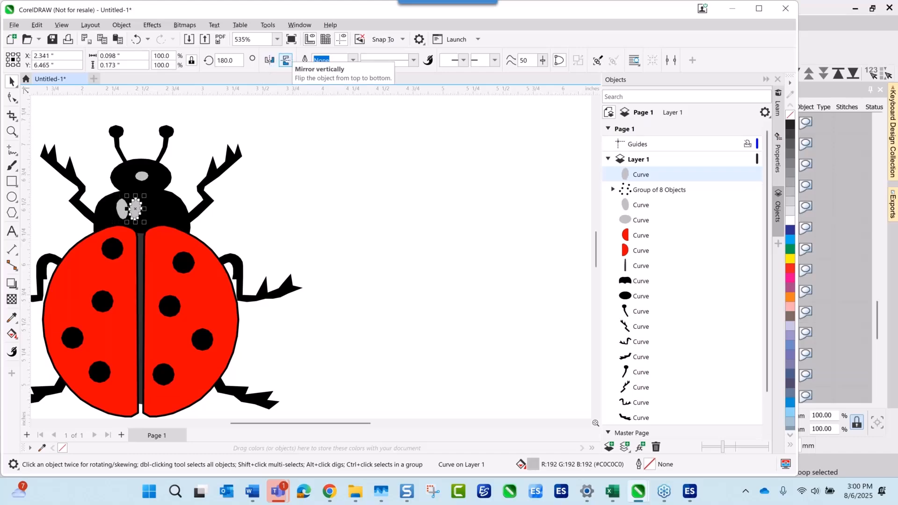
pyautogui.press('Right')
pyautogui.press('Right')
pyautogui.press('Right')
pyautogui.press('Right')
pyautogui.press('Right')
pyautogui.press('Right')
pyautogui.press('Right')
pyautogui.press('Right')
pyautogui.press('Right')
pyautogui.press('Right')
pyautogui.press('Right')
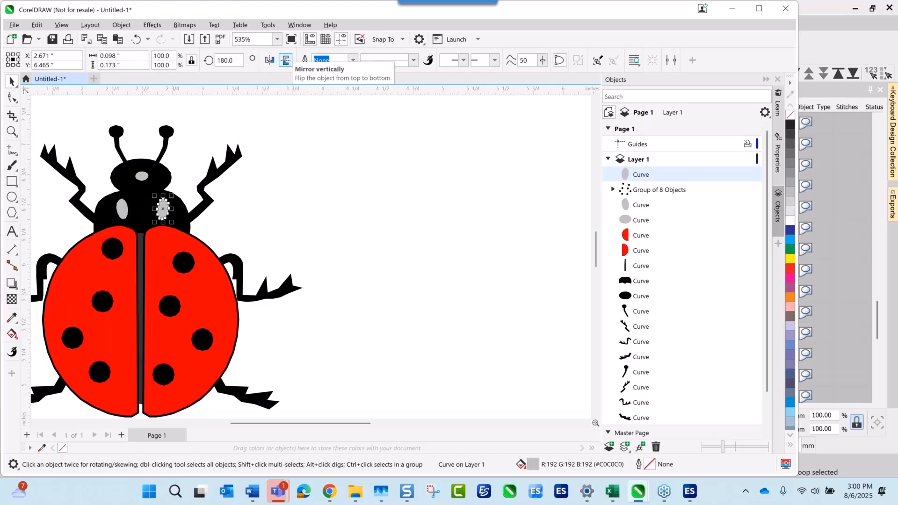
# Step: Nudge the mirrored grey highlight left to X 2.641 in and deselect it
pyautogui.press('Left')
pyautogui.press('Left')
pyautogui.press('Left')
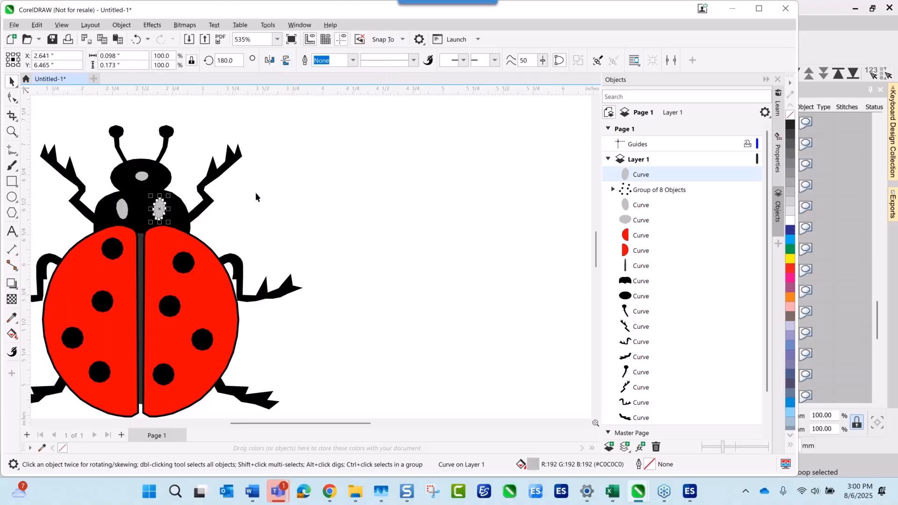
pyautogui.click(251, 196)
pyautogui.scroll(-2, 113, 308)
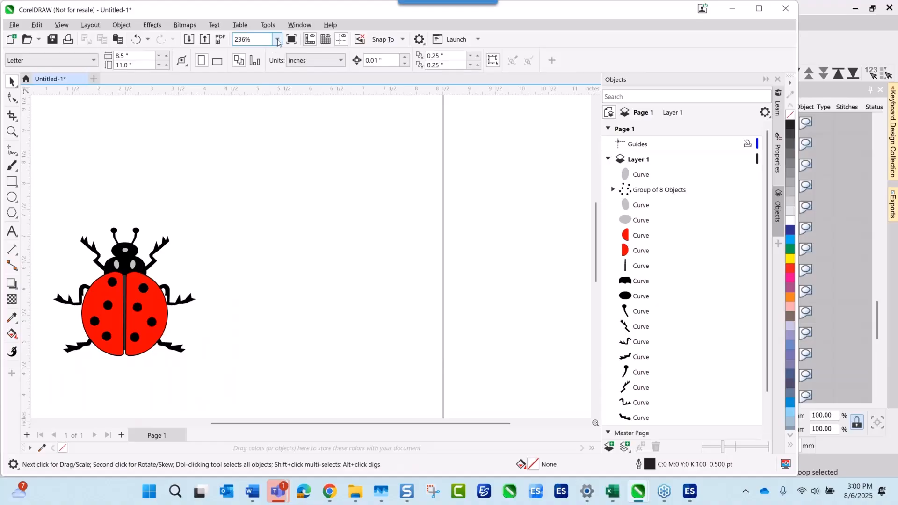
pyautogui.click(278, 39)
pyautogui.click(260, 53)
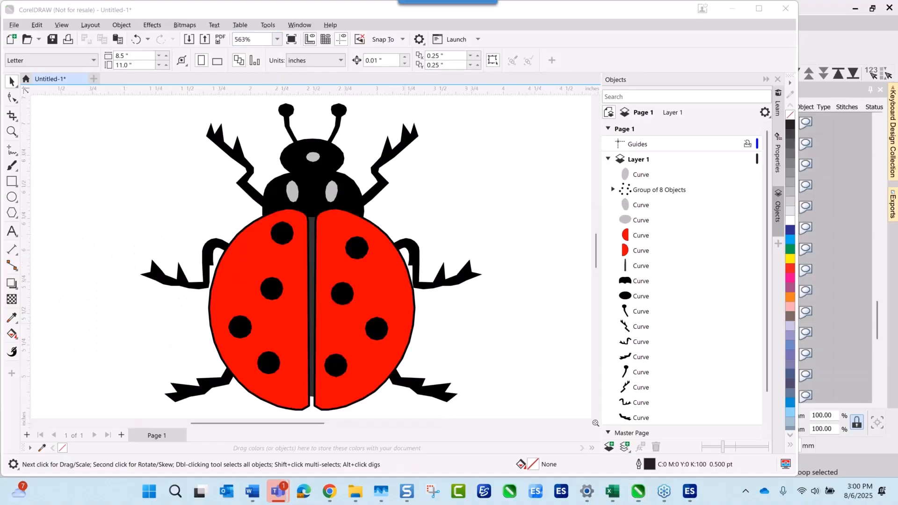
pyautogui.scroll(-1, 397, 297)
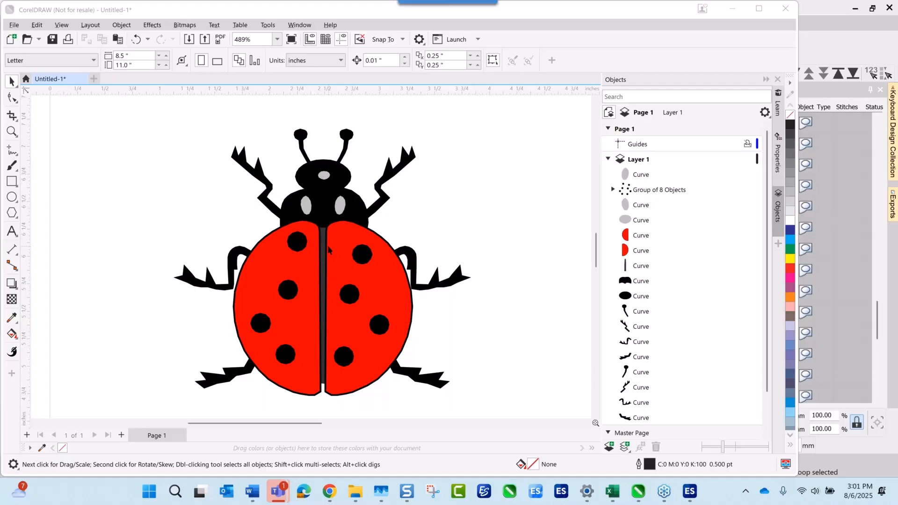
pyautogui.scroll(3, 327, 245)
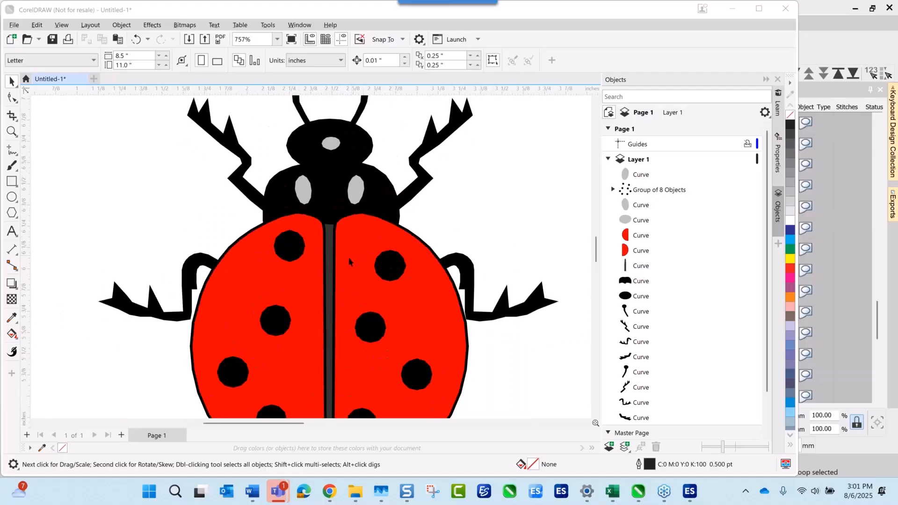
pyautogui.scroll(-3, 350, 259)
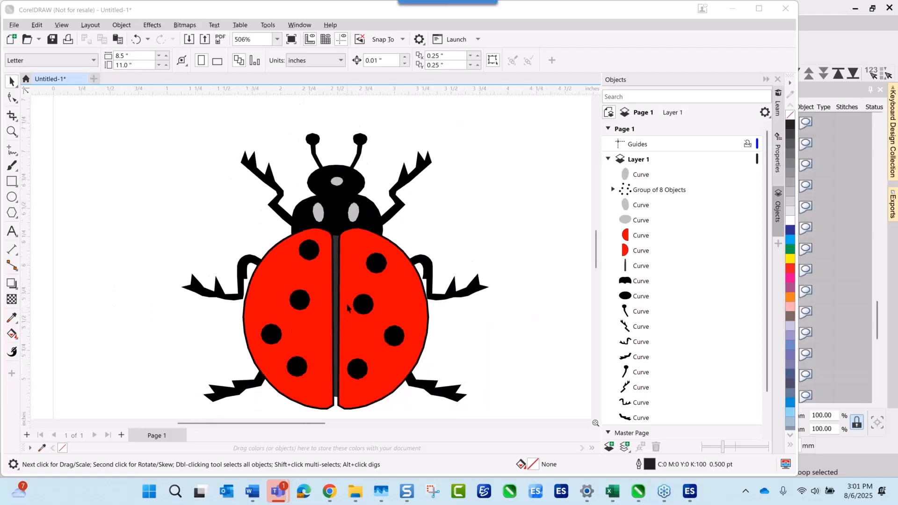
# Step: Save the drawing in the PROJECT FILES folder as a version 17.0 CDR file named LADY BUG CLEANERS
pyautogui.click(14, 25)
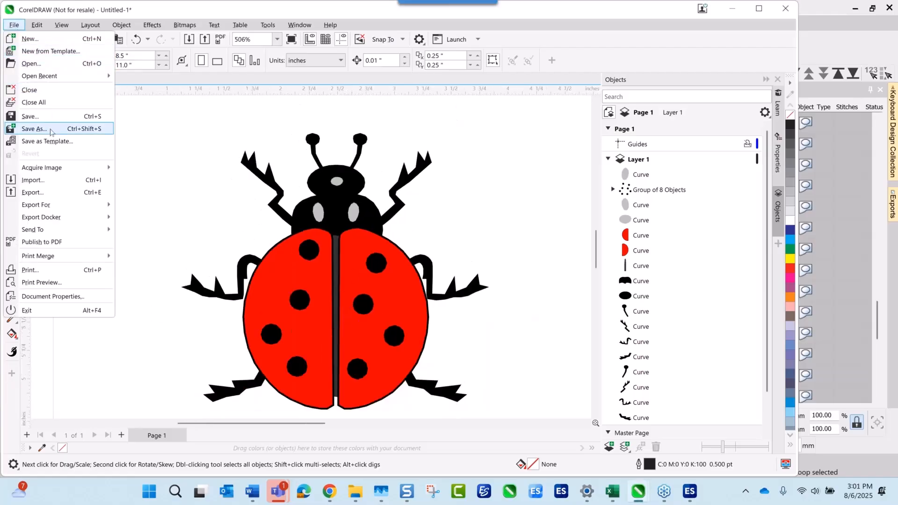
pyautogui.click(34, 129)
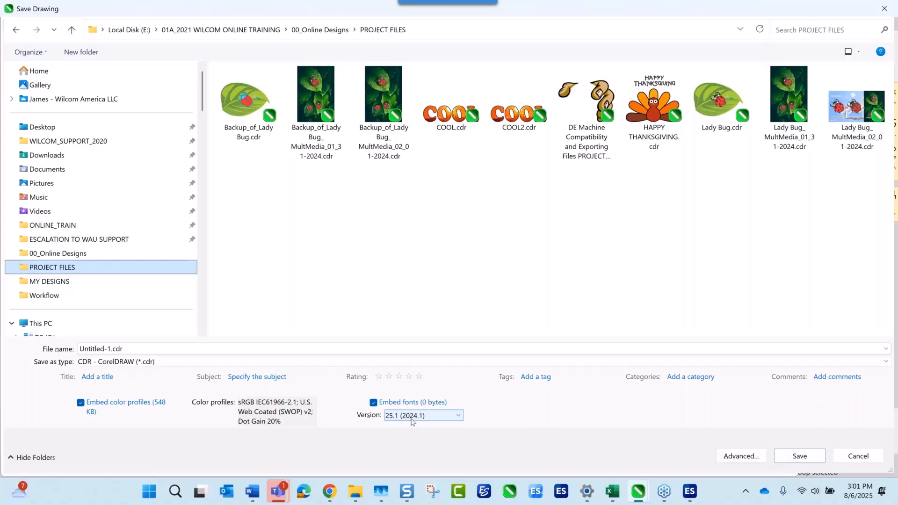
pyautogui.click(460, 419)
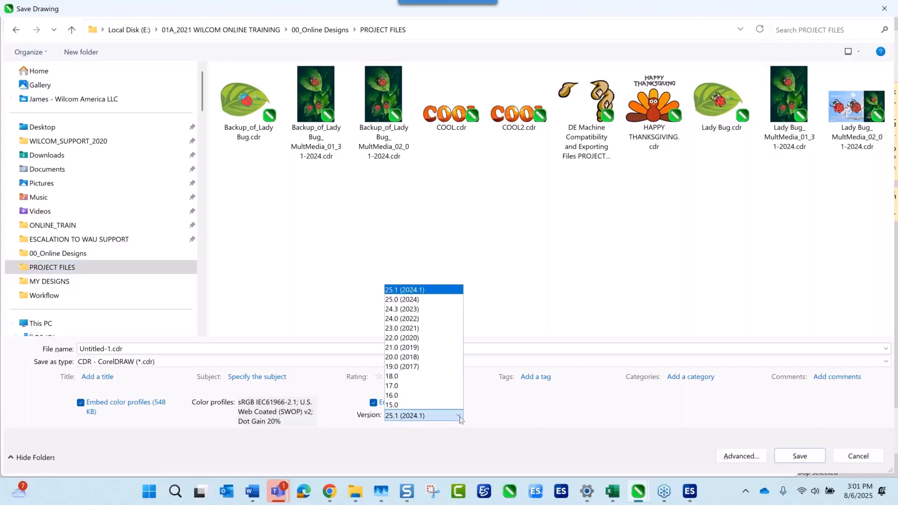
pyautogui.click(421, 386)
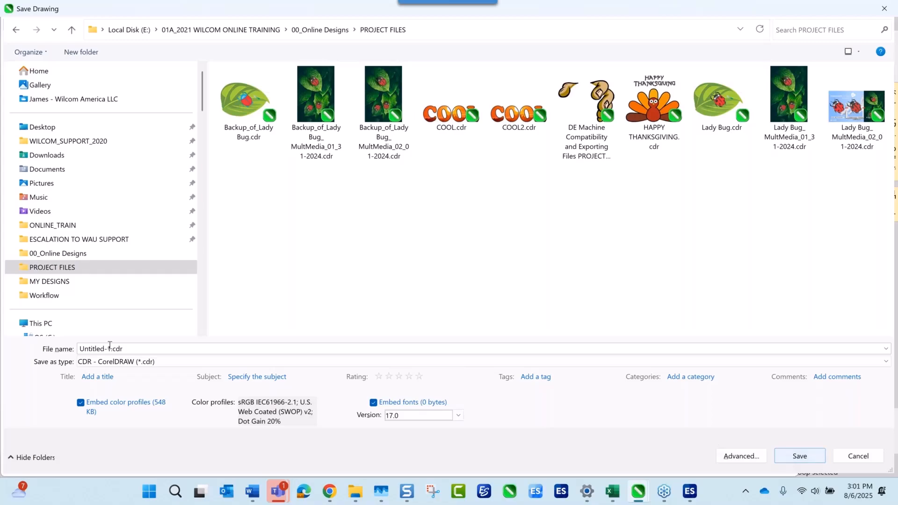
pyautogui.click(138, 348)
pyautogui.write('LA')
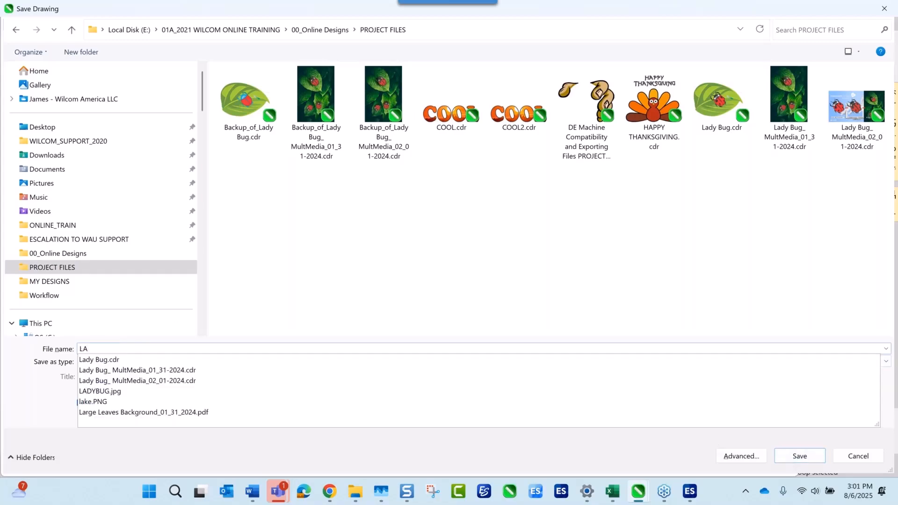
pyautogui.write('DY BUG CLEANERS')
pyautogui.click(800, 457)
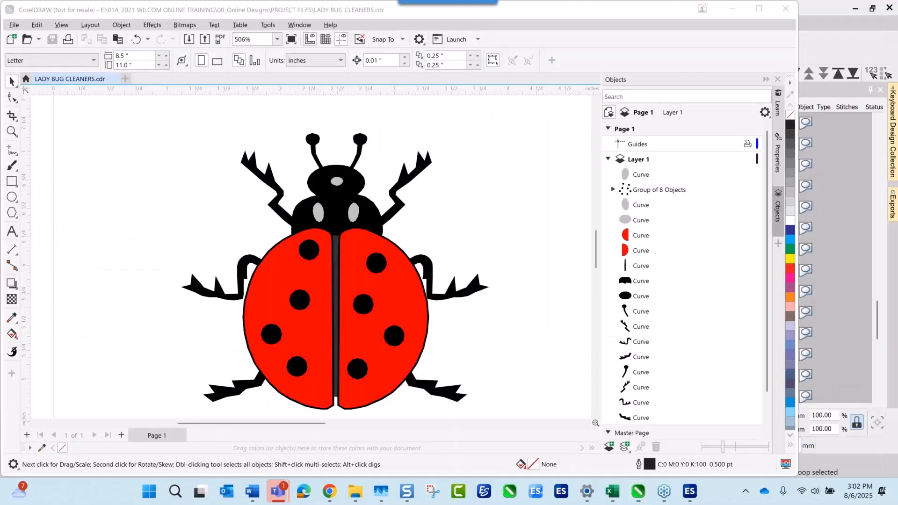
# Step: Switch to EmbroideryStudio and deselect the ladybug's grey highlight
pyautogui.click(689, 491)
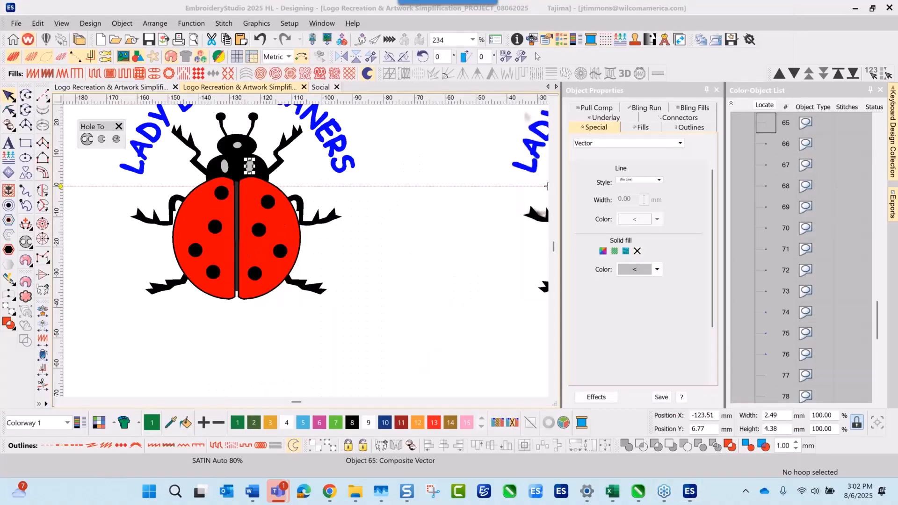
pyautogui.scroll(-2, 306, 254)
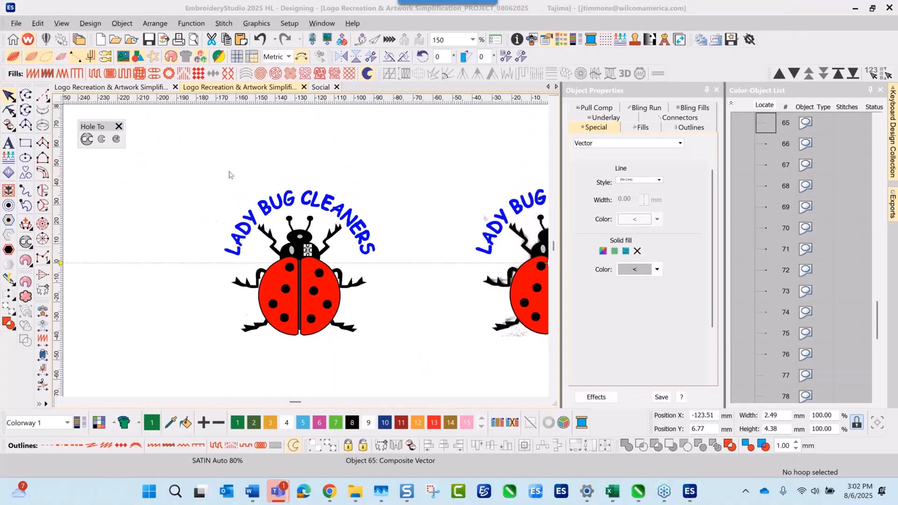
pyautogui.click(263, 219)
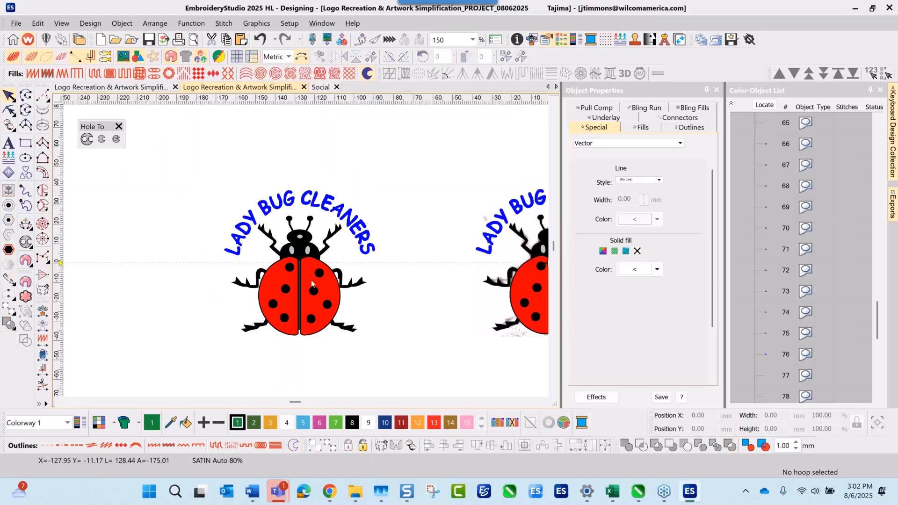
# Step: Auto-digitize the black lower right leg of the redrawn vector ladybug into embroidery stitches
pyautogui.scroll(2, 311, 283)
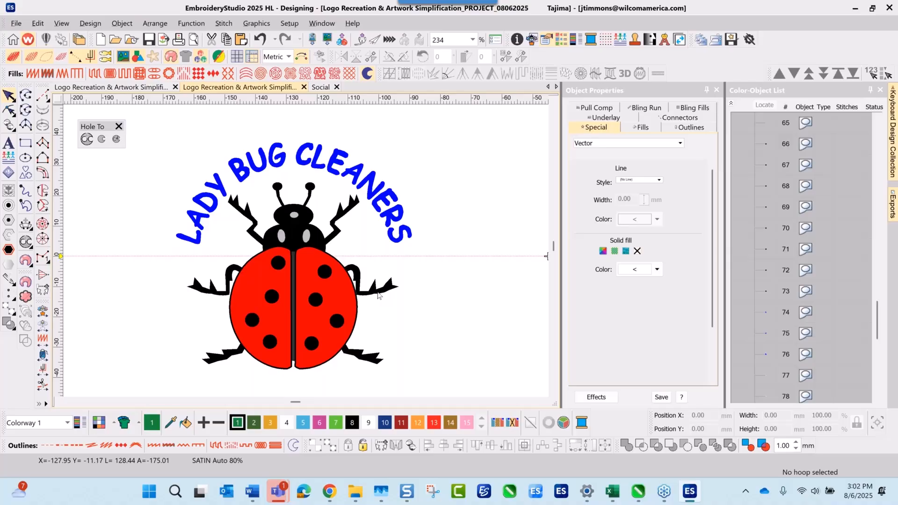
pyautogui.scroll(-5, 321, 265)
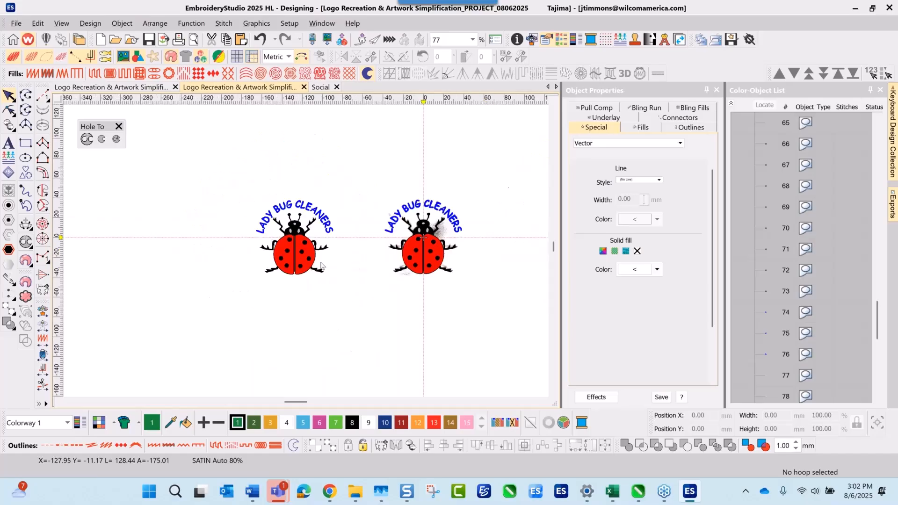
pyautogui.scroll(4, 306, 255)
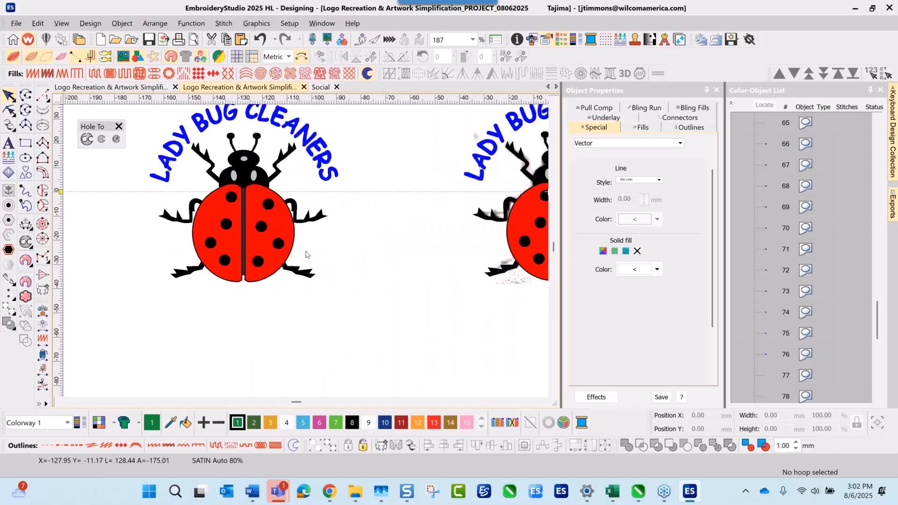
pyautogui.scroll(1, 306, 254)
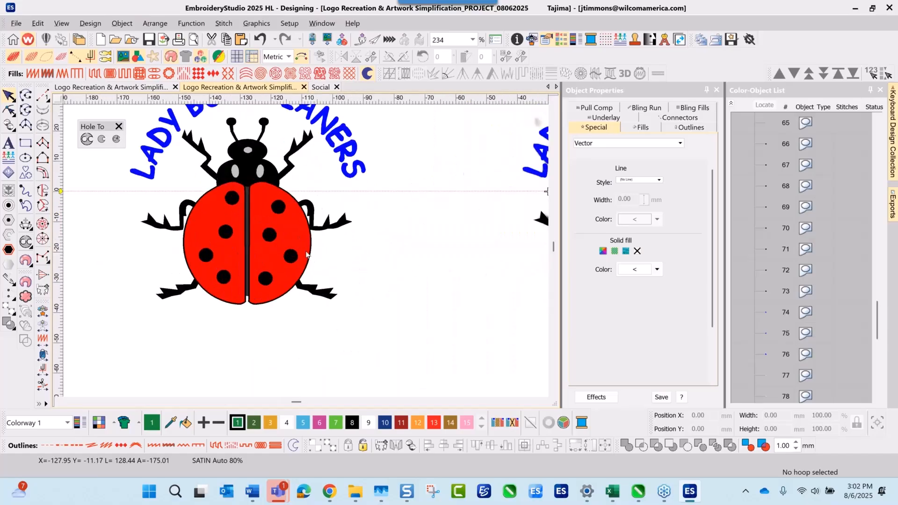
pyautogui.click(327, 300)
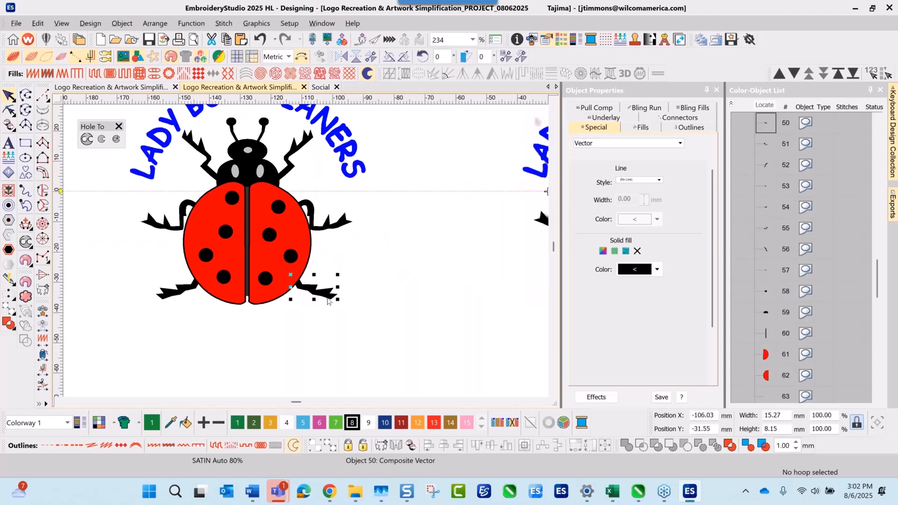
pyautogui.scroll(3, 327, 301)
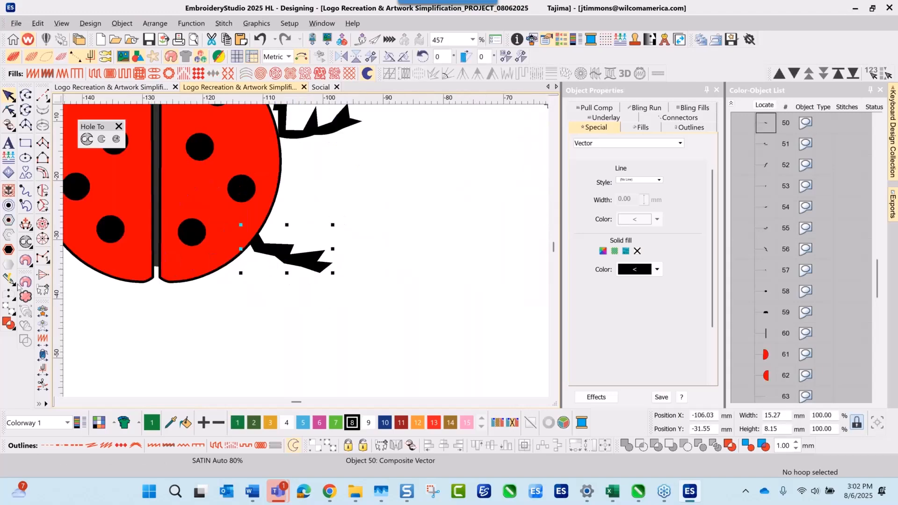
pyautogui.click(18, 284)
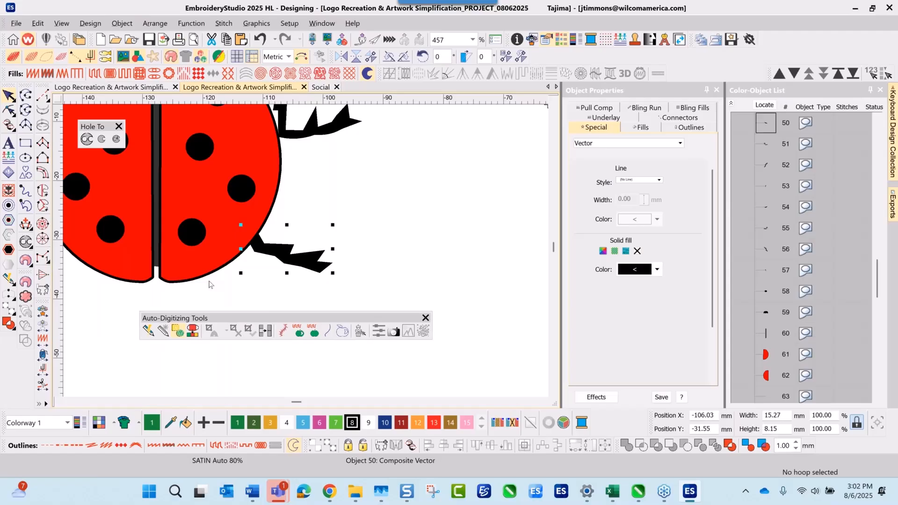
pyautogui.click(148, 333)
pyautogui.click(285, 265)
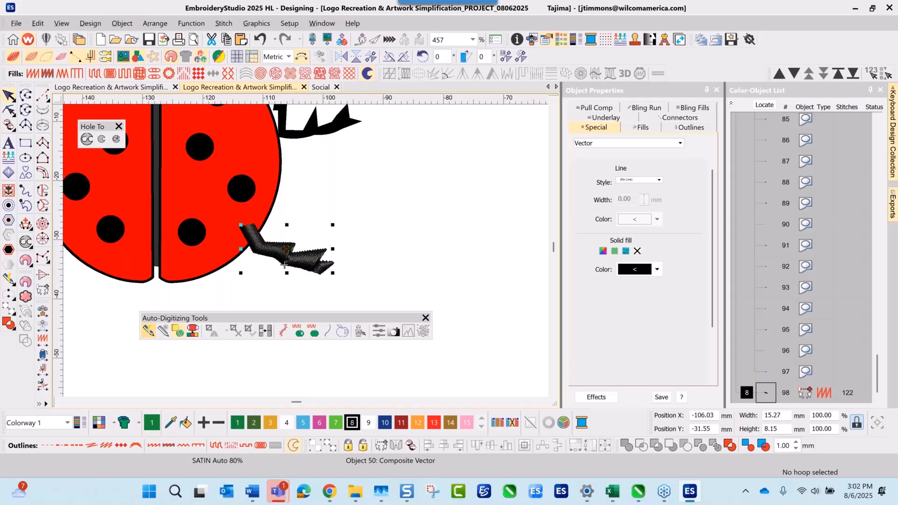
# Step: Inspect the stitched leg up close and undo its conversion to stitches
pyautogui.scroll(2, 284, 265)
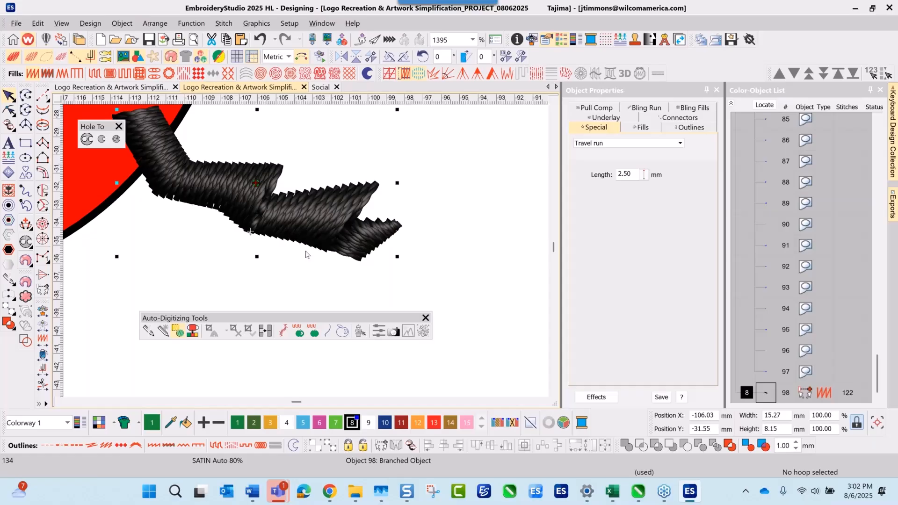
pyautogui.scroll(-2, 309, 257)
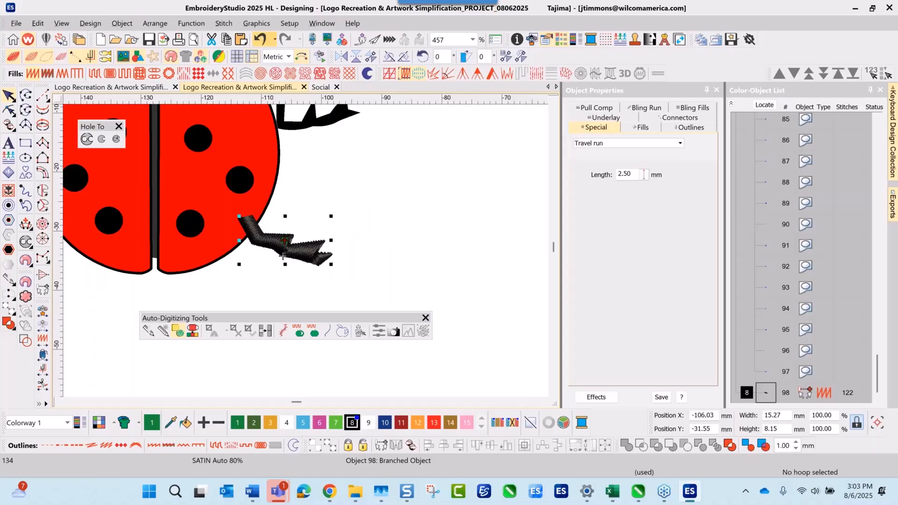
pyautogui.click(260, 39)
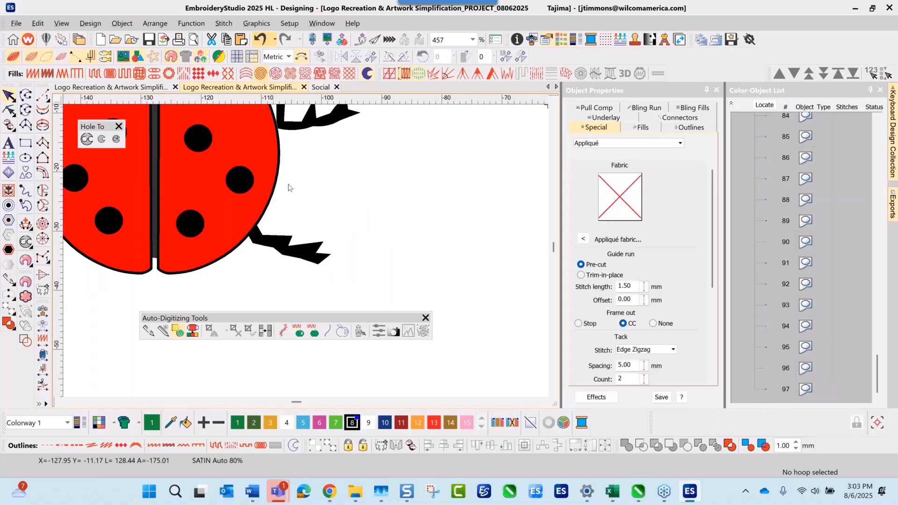
# Step: Select the entire redrawn vector logo, including the LADY BUG CLEANERS lettering, and lock it
pyautogui.scroll(-3, 288, 187)
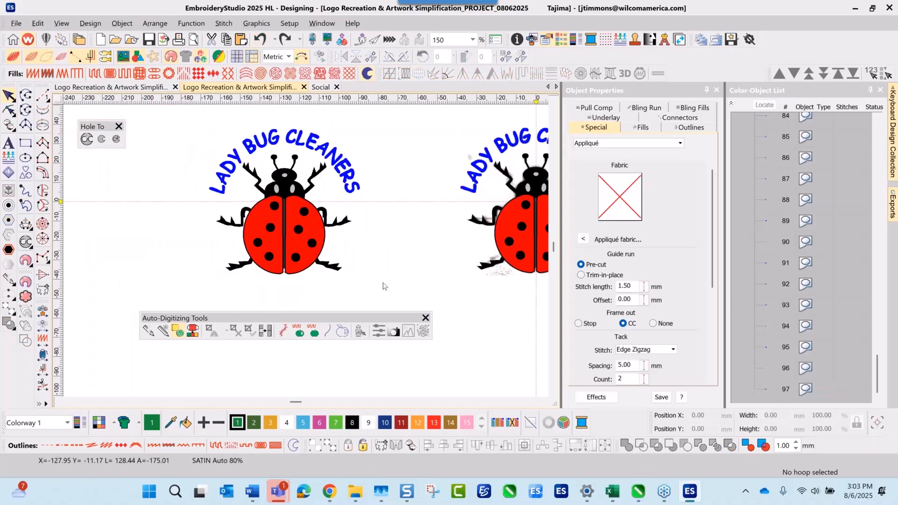
pyautogui.moveTo(186, 118); pyautogui.dragTo(390, 295)
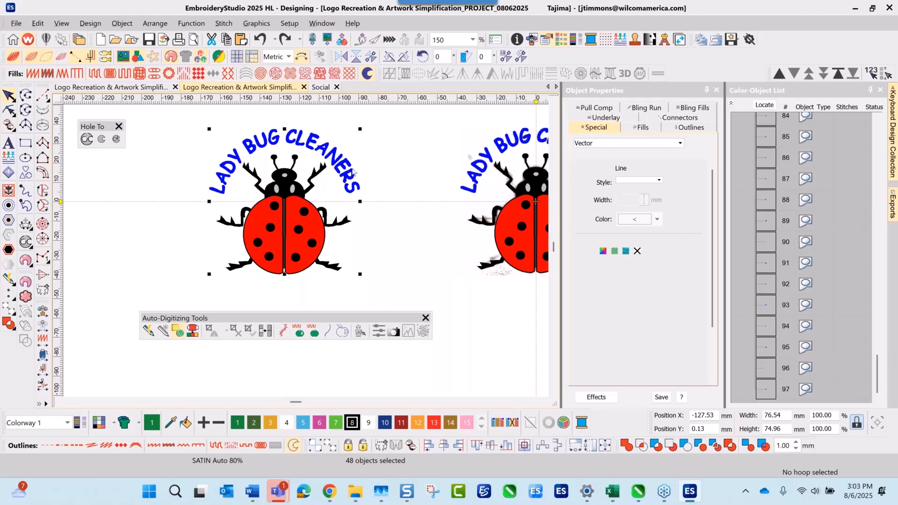
pyautogui.press('k')
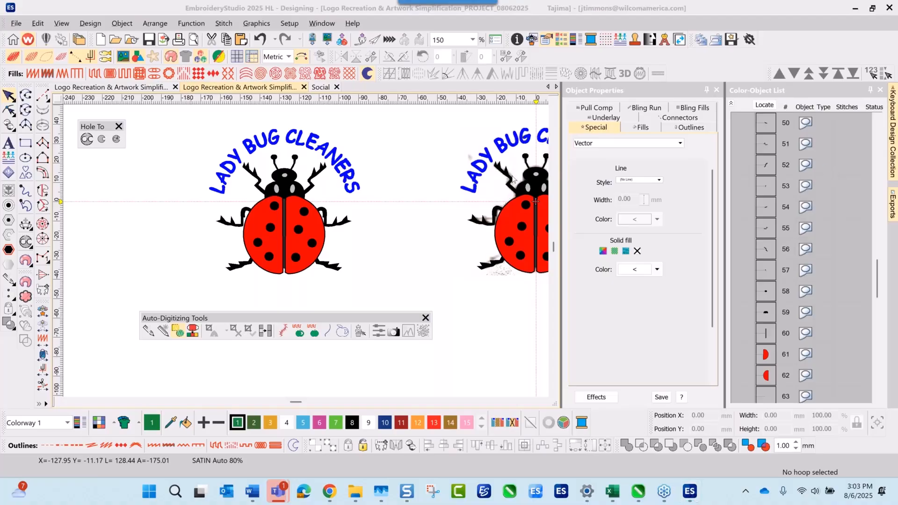
# Step: Examine the file types offered by Export Design as Vector and close the dialog without exporting
pyautogui.click(15, 24)
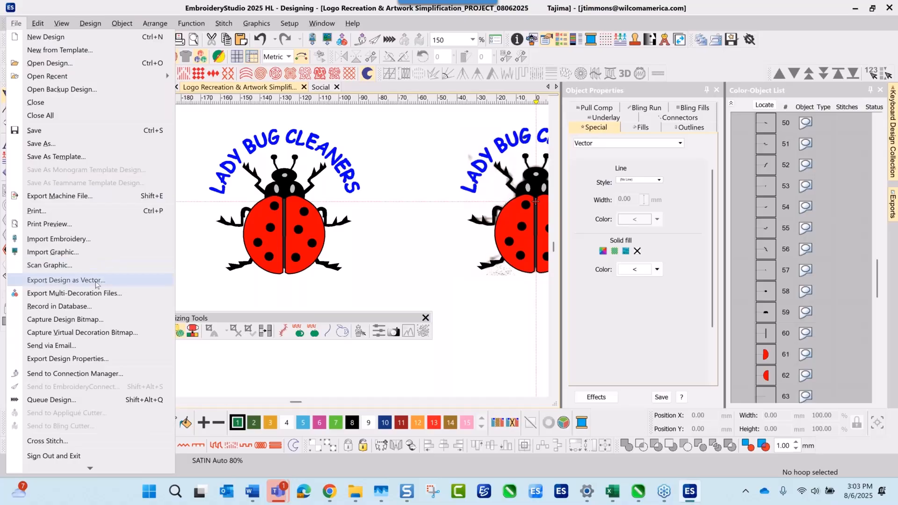
pyautogui.click(97, 281)
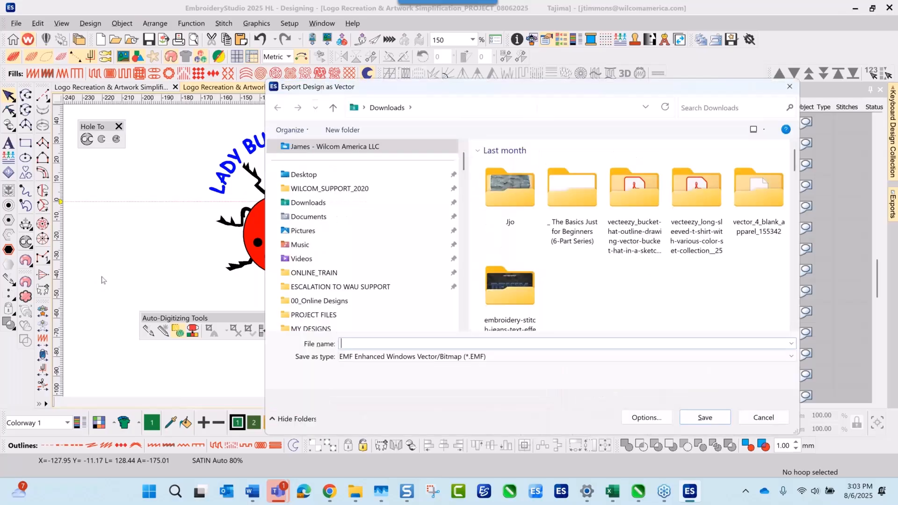
pyautogui.click(791, 357)
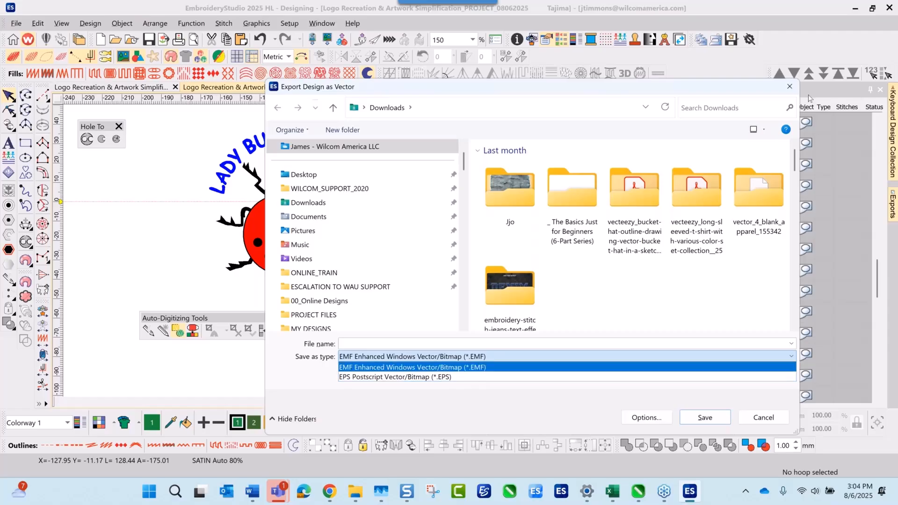
pyautogui.click(820, 57)
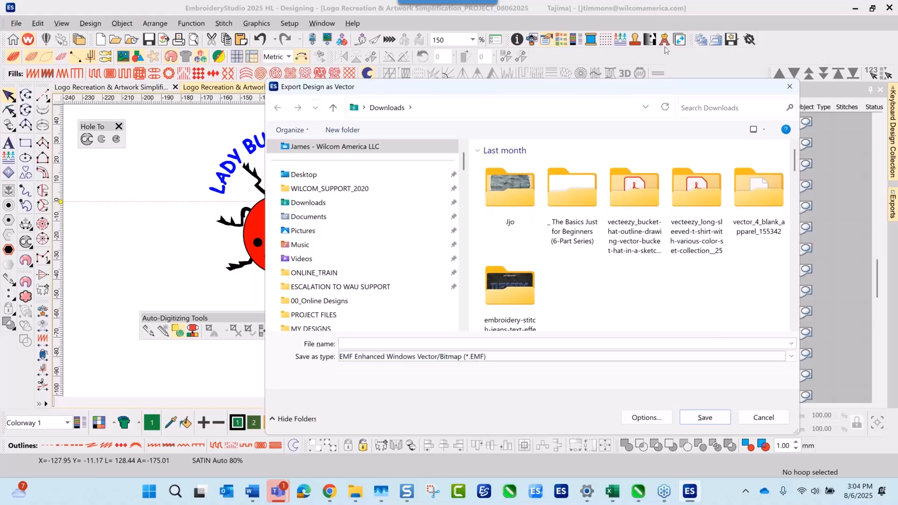
pyautogui.click(639, 71)
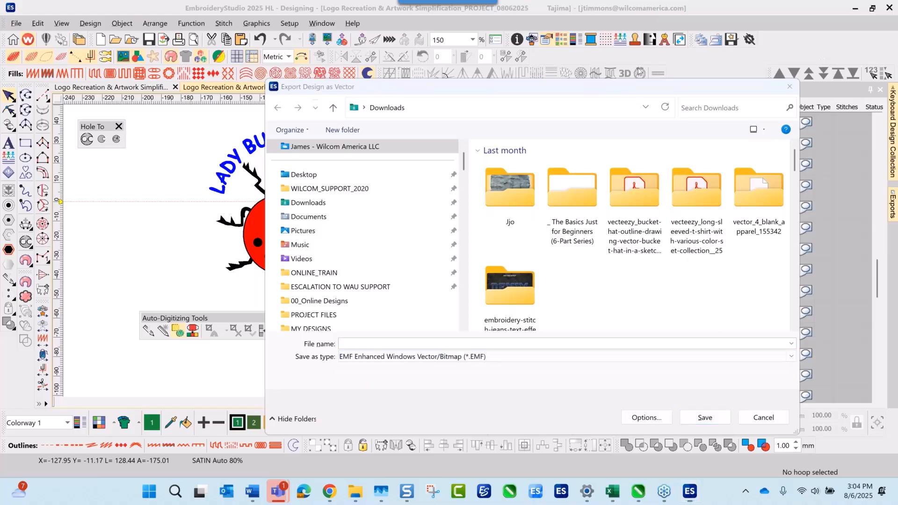
pyautogui.click(789, 89)
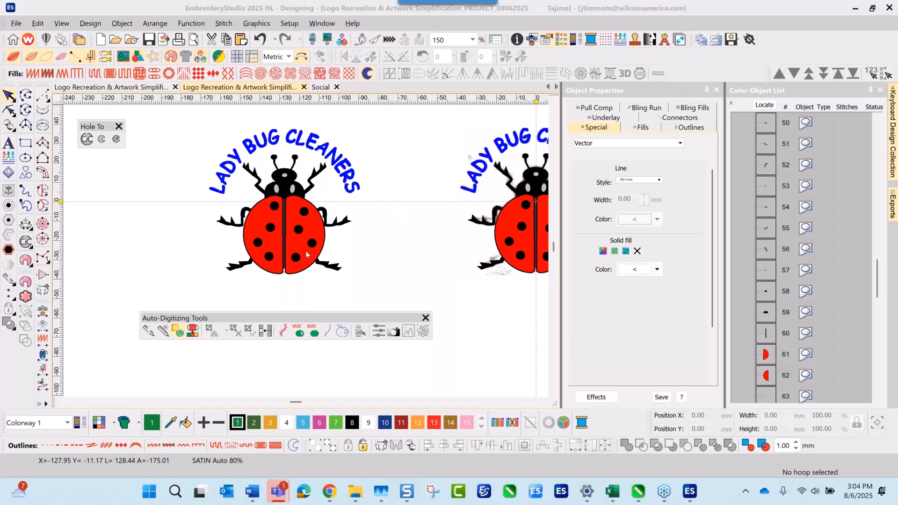
# Step: Start a two-sided satin column in green colour 7 and digitize its first side along the lower edge of the ladybug's lower right leg
pyautogui.scroll(2, 307, 254)
pyautogui.scroll(5, 307, 254)
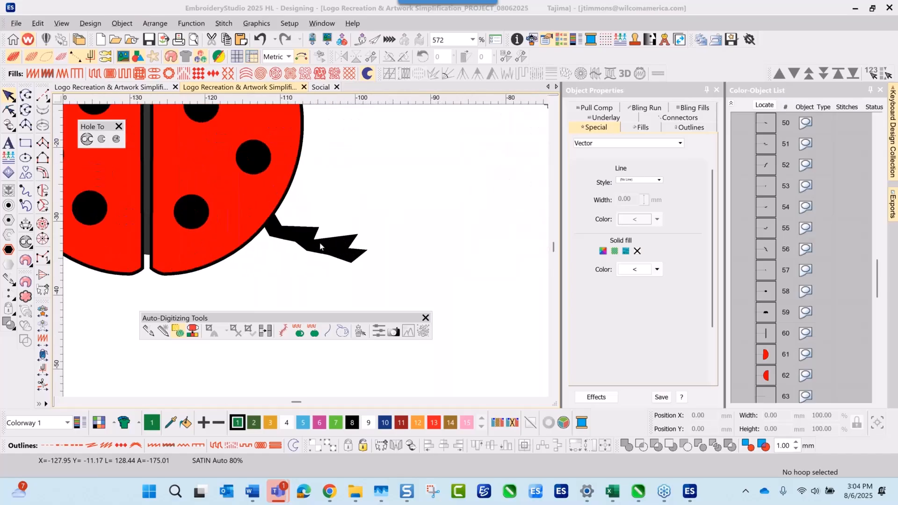
pyautogui.scroll(3, 304, 251)
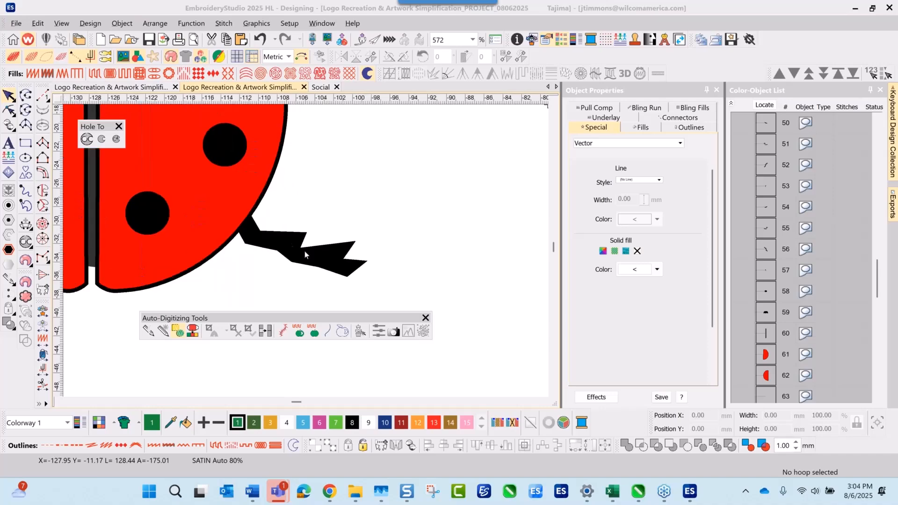
pyautogui.scroll(-1, 318, 248)
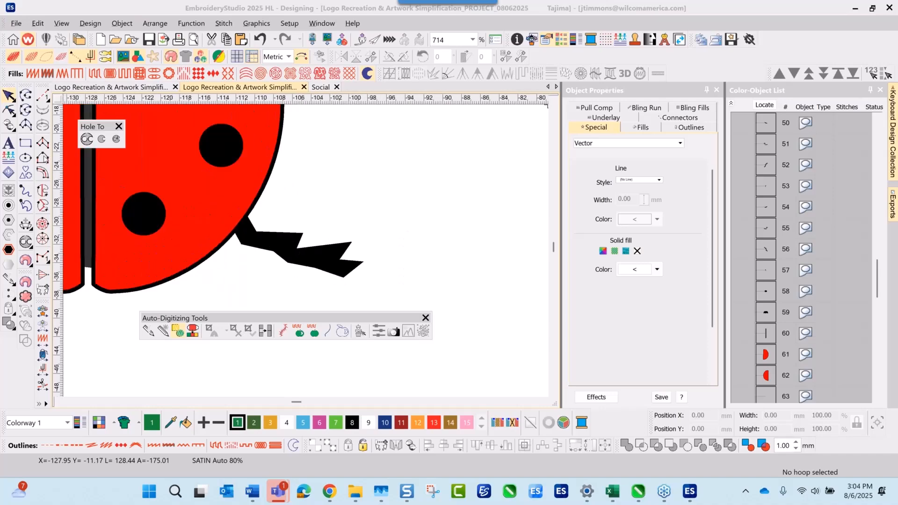
pyautogui.click(43, 159)
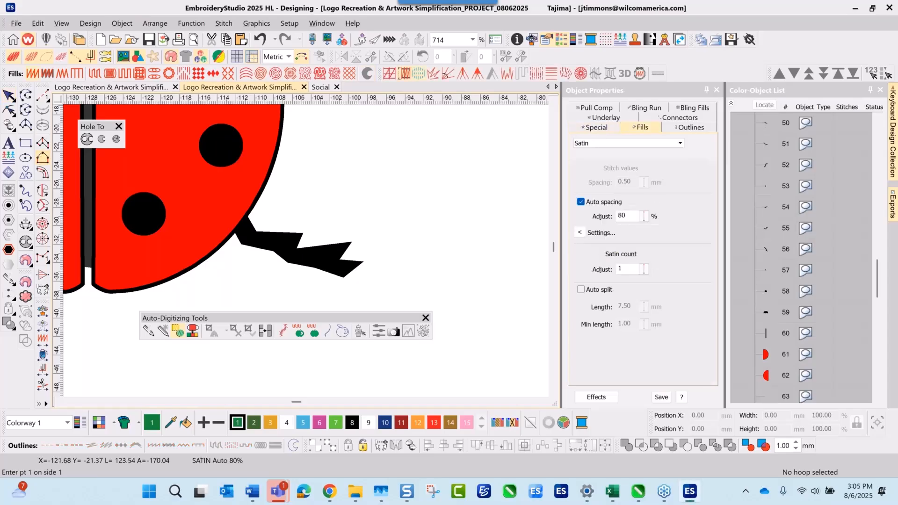
pyautogui.click(336, 423)
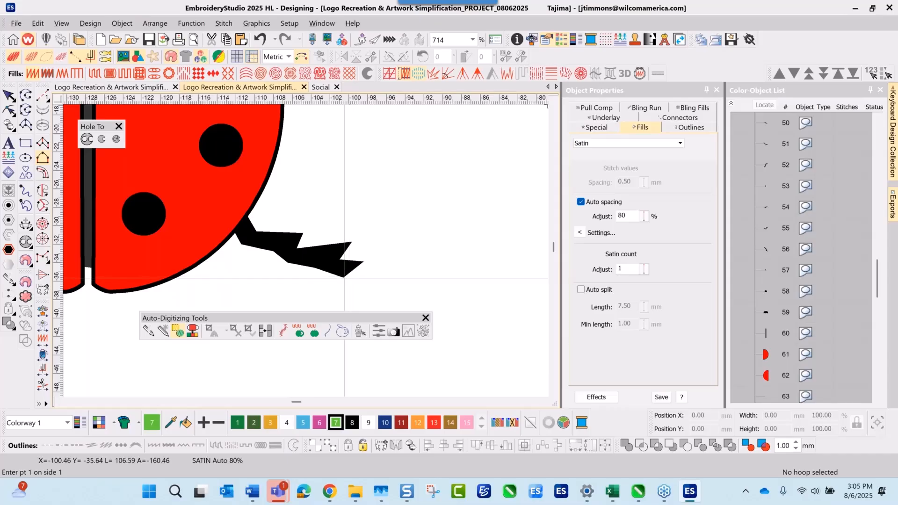
pyautogui.click(344, 278)
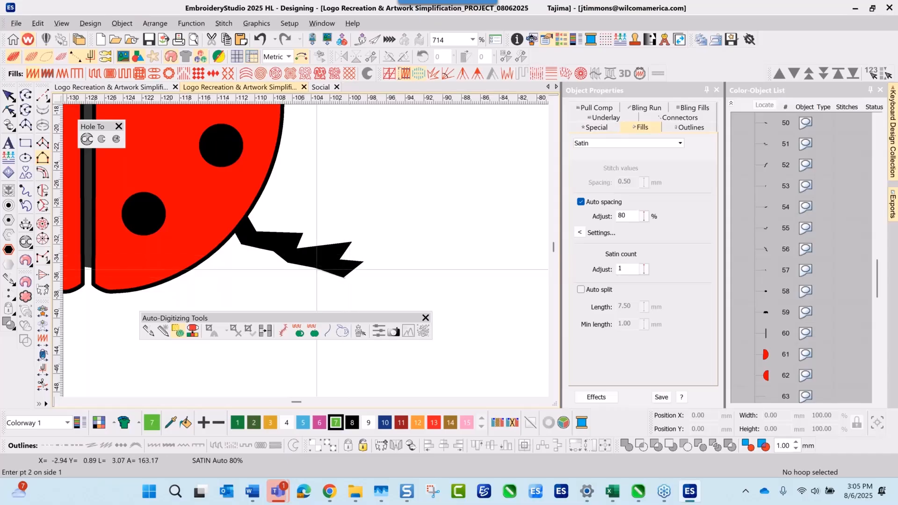
pyautogui.click(317, 268)
pyautogui.click(288, 264)
pyautogui.click(273, 251)
pyautogui.click(241, 244)
pyautogui.click(230, 219)
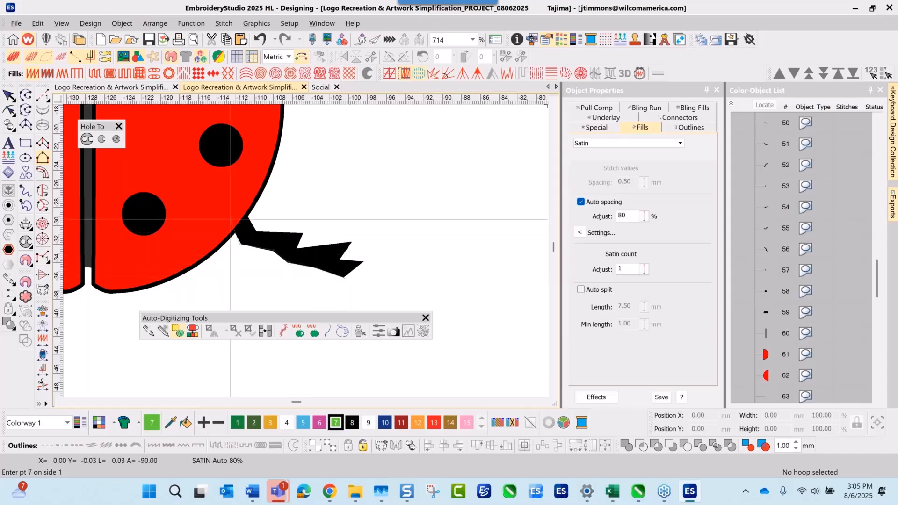
pyautogui.press('Return')
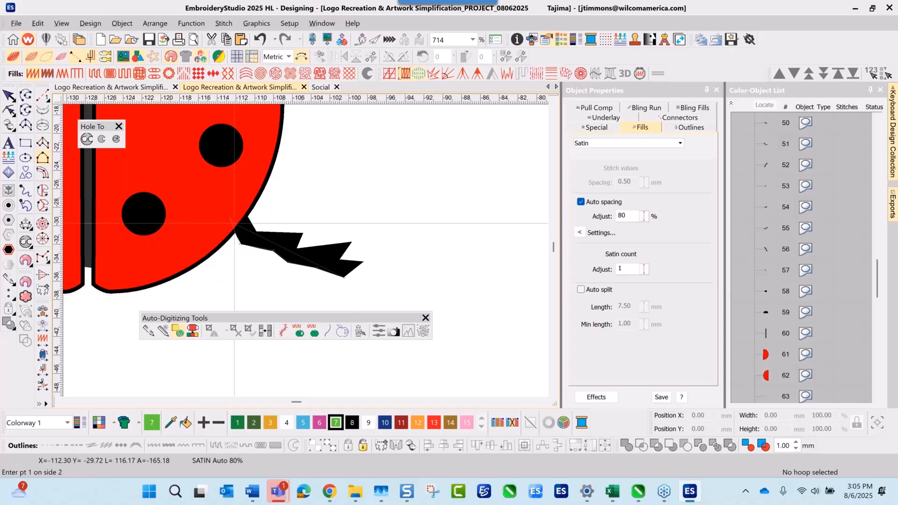
# Step: Digitize the column's second side around the toes and upper edge of the lower right leg and generate the satin stitches
pyautogui.click(361, 262)
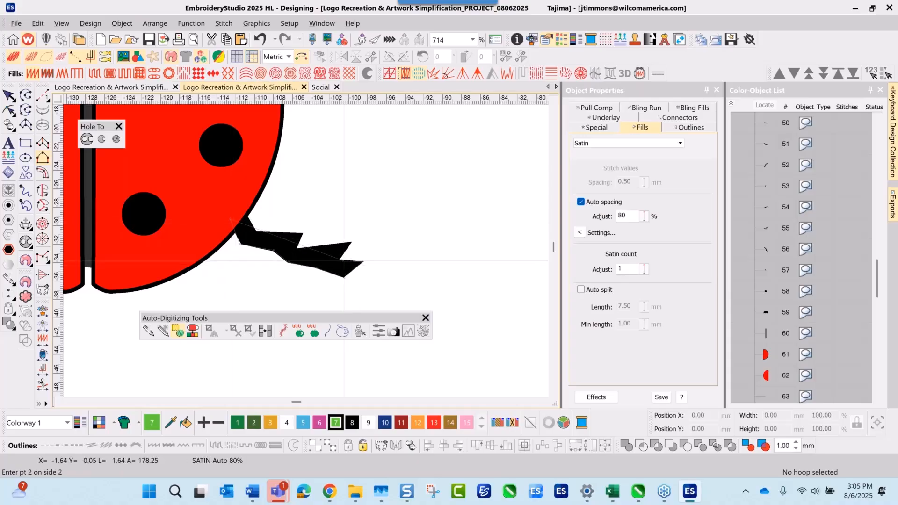
pyautogui.click(341, 260)
pyautogui.click(351, 243)
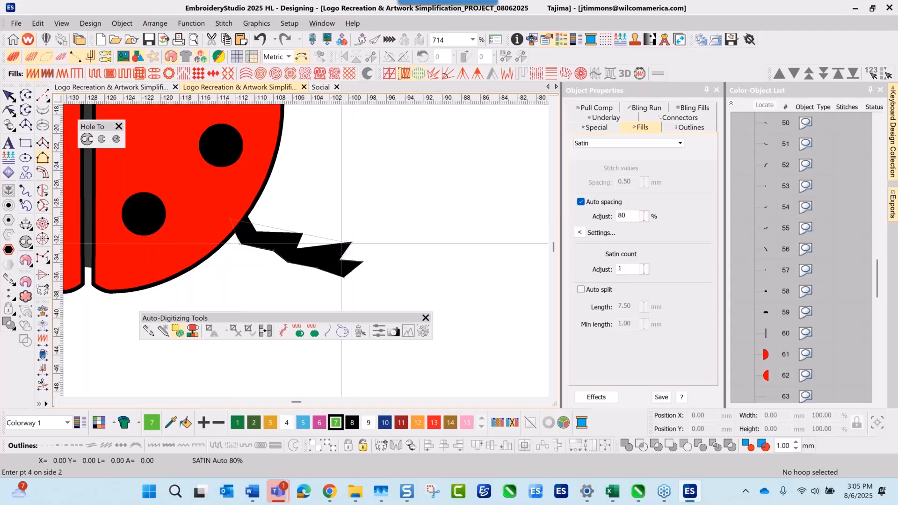
pyautogui.click(293, 250)
pyautogui.click(302, 232)
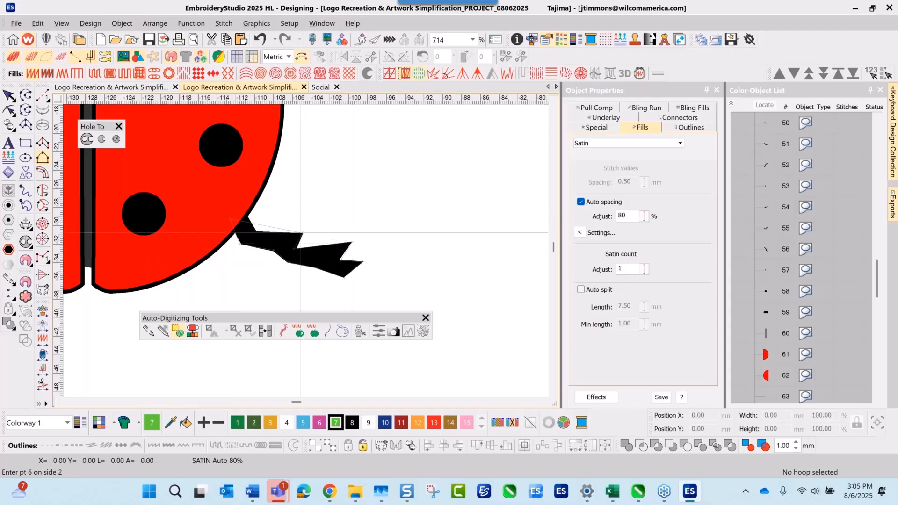
pyautogui.click(256, 232)
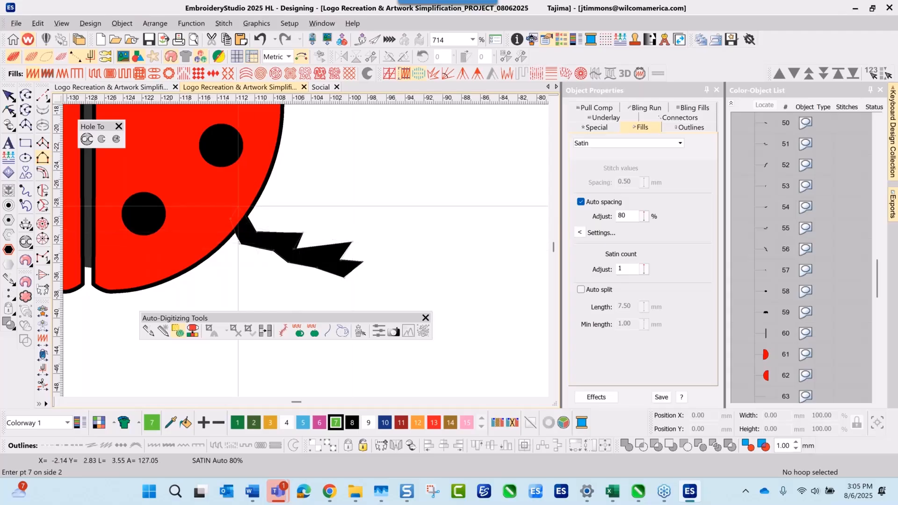
pyautogui.click(244, 206)
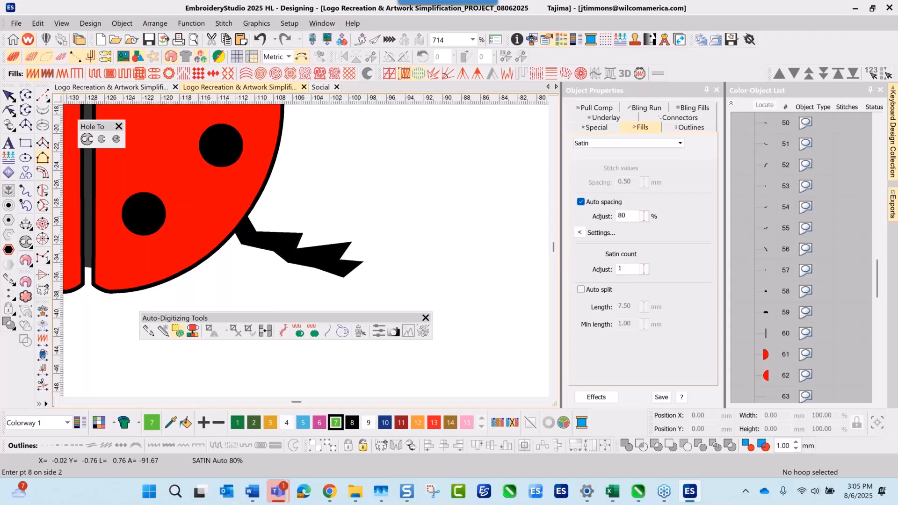
pyautogui.press('Return')
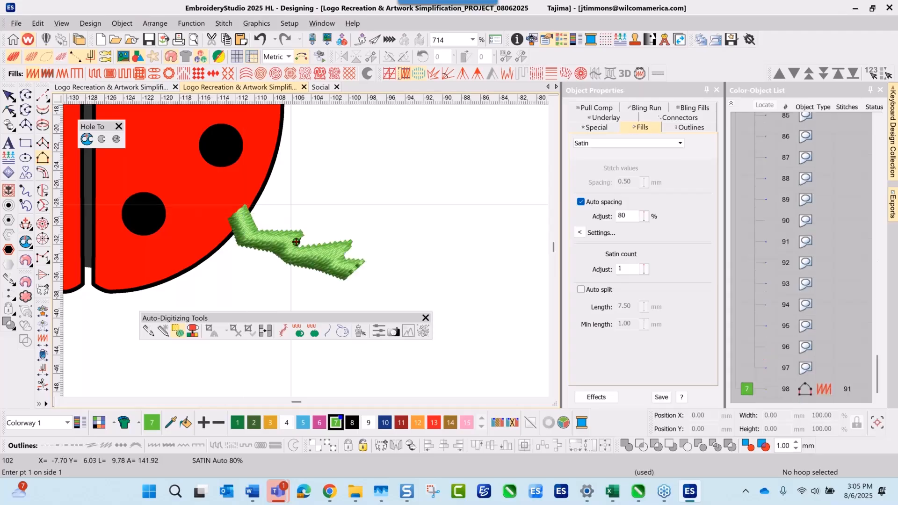
# Step: Digitize a connecting run stitch inside the red body's right edge, from the stitched lower right leg up to the middle right leg
pyautogui.scroll(-2, 274, 176)
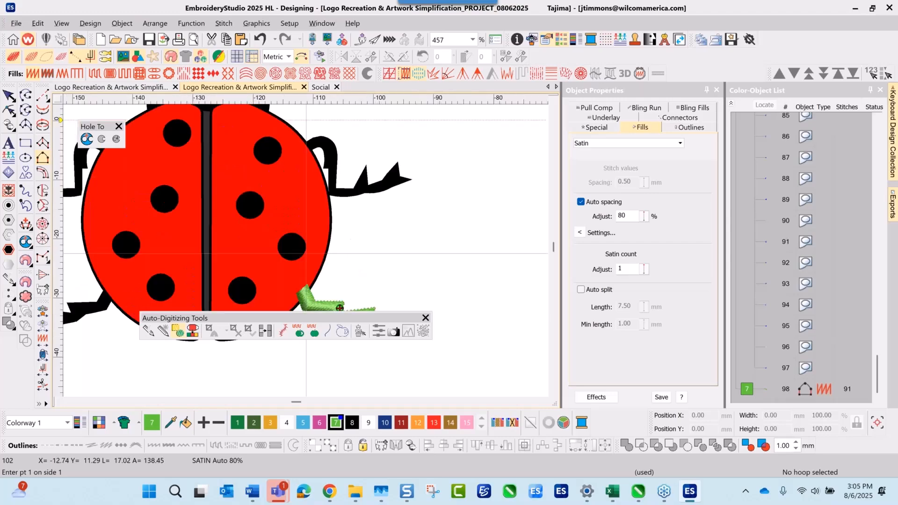
pyautogui.scroll(-1, 289, 150)
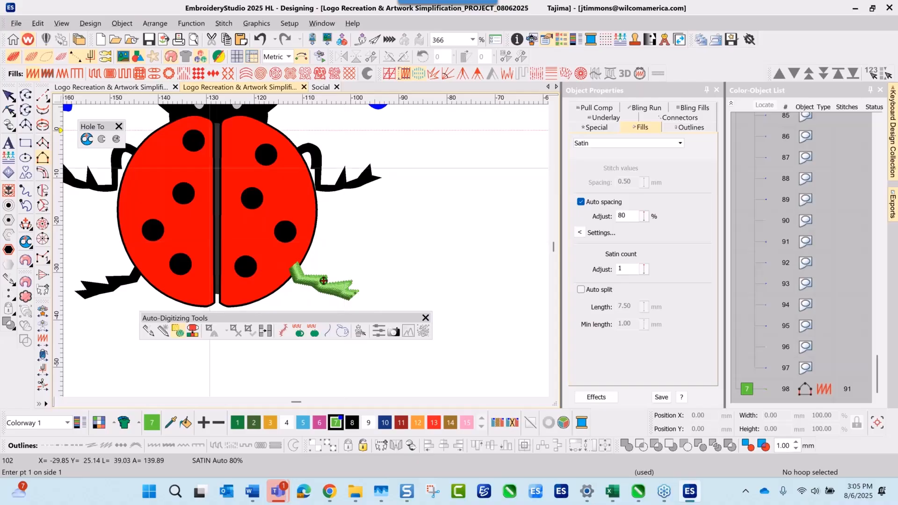
pyautogui.click(43, 95)
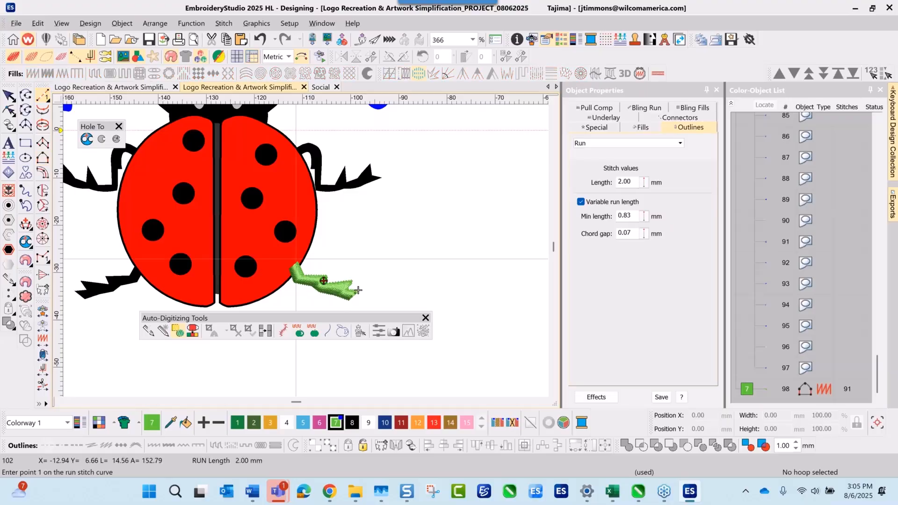
pyautogui.click(297, 261)
pyautogui.click(299, 244)
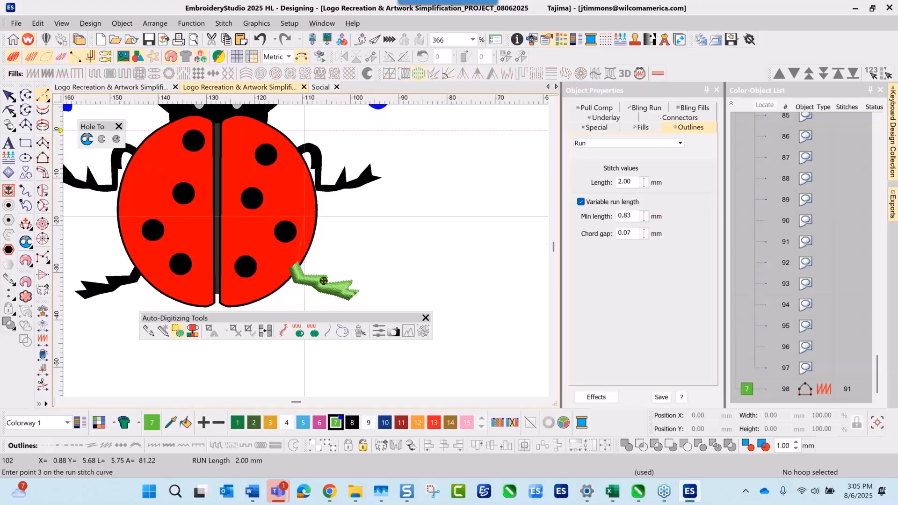
pyautogui.click(304, 216)
pyautogui.click(301, 190)
pyautogui.click(300, 167)
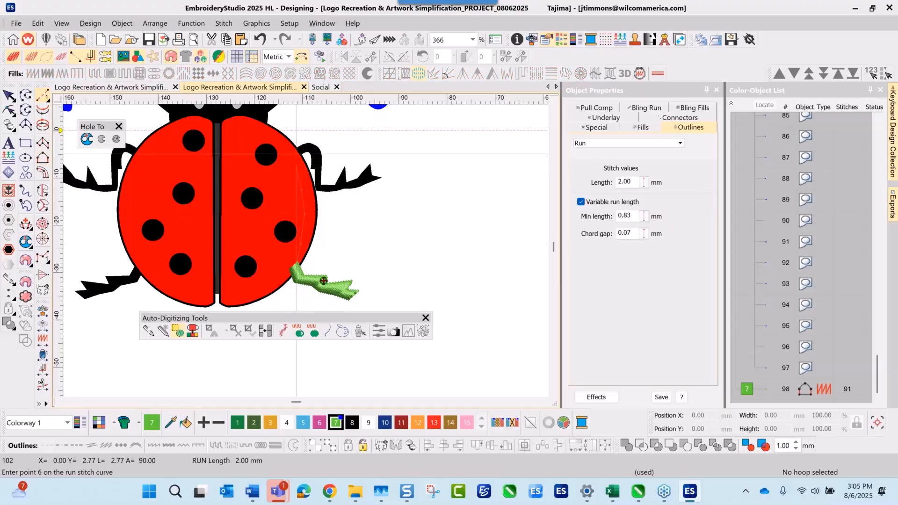
pyautogui.click(297, 154)
pyautogui.press('Return')
# Step: Begin a two-sided satin column on the middle right leg, tracing its first side along the inner edge of the hooked upper part
pyautogui.scroll(2, 324, 280)
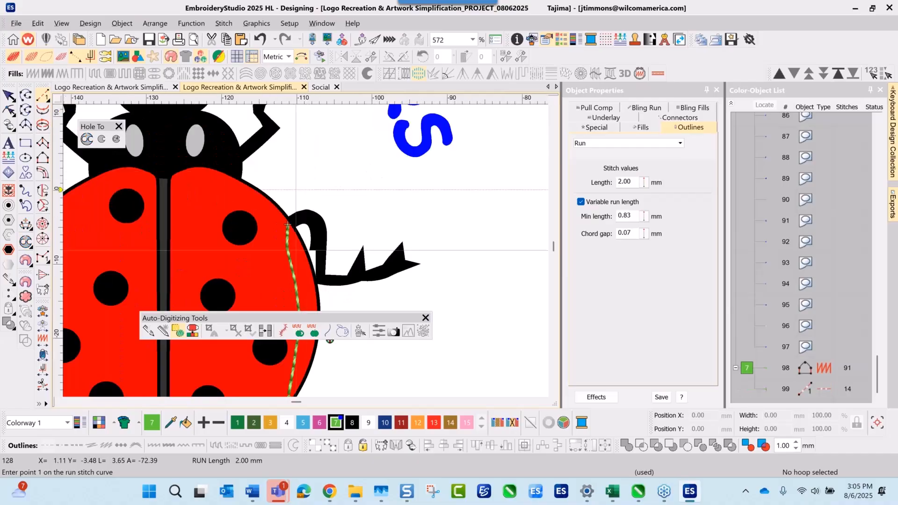
pyautogui.press('a')
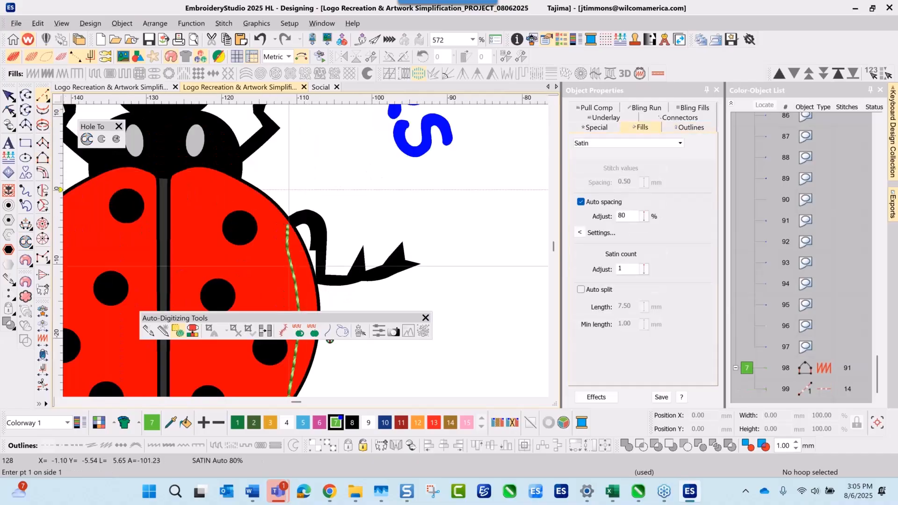
pyautogui.scroll(3, 289, 266)
pyautogui.scroll(-3, 345, 242)
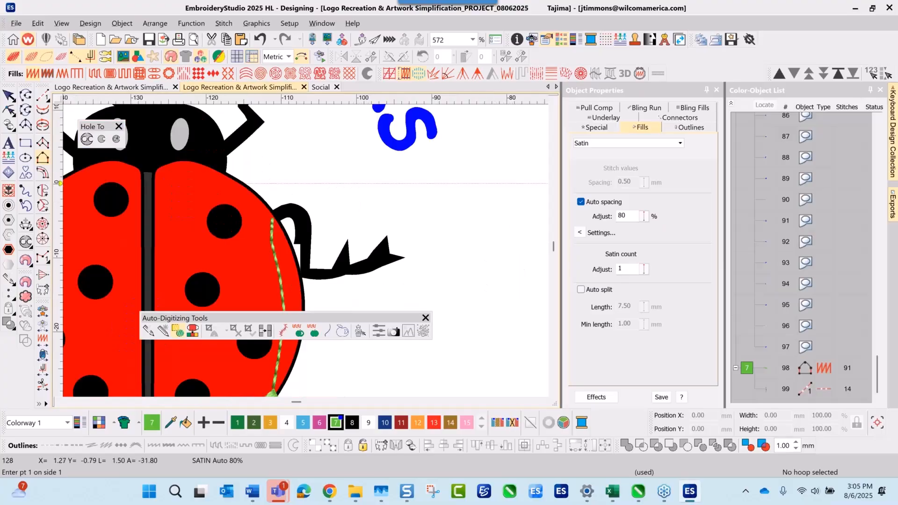
pyautogui.click(275, 223)
pyautogui.click(286, 218)
pyautogui.click(294, 223)
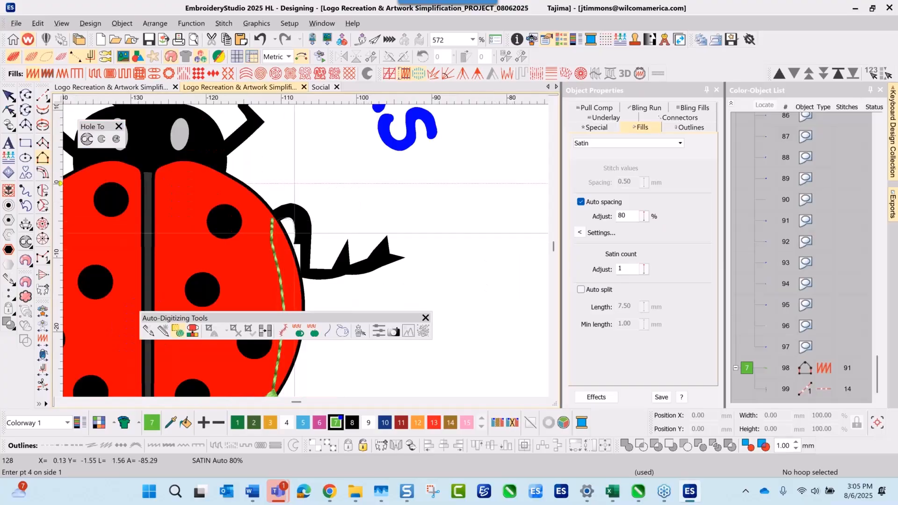
pyautogui.click(295, 234)
pyautogui.click(293, 244)
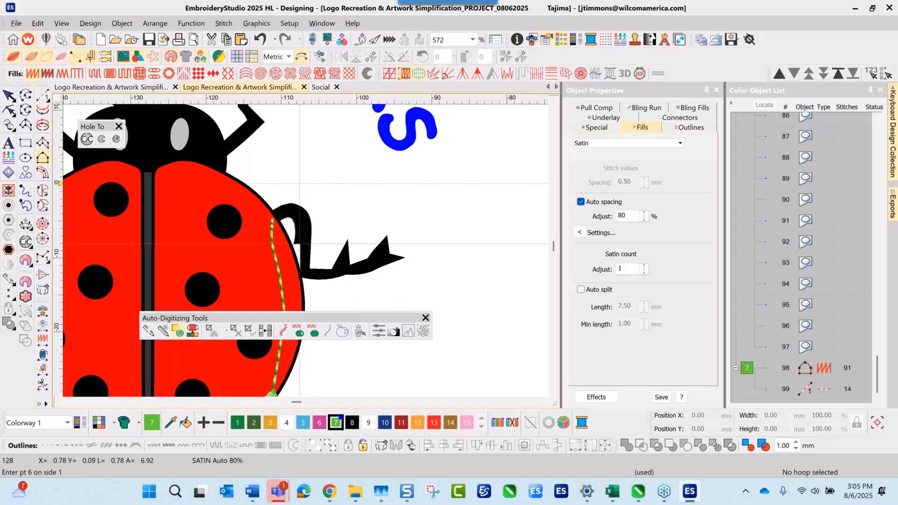
pyautogui.click(300, 242)
pyautogui.click(299, 275)
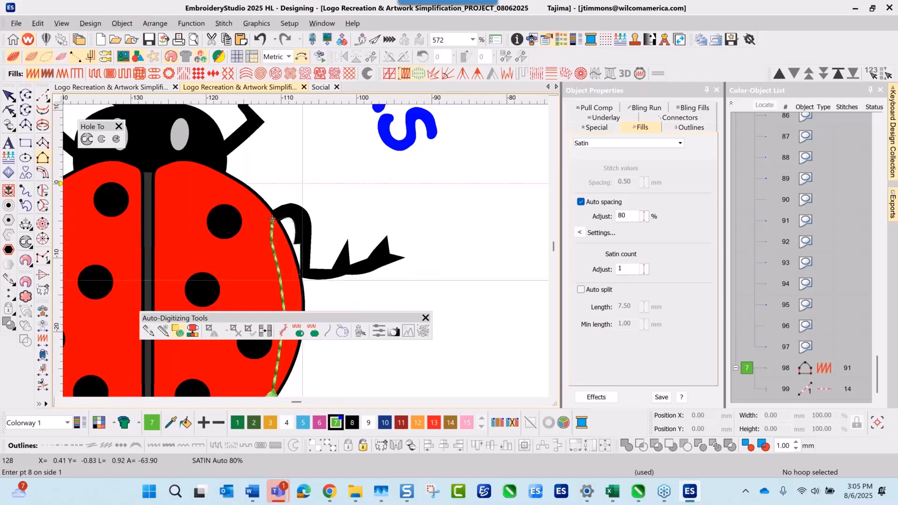
pyautogui.click(302, 278)
# Step: Continue the first side along the lower edge of the middle right leg's foot to its tip and complete that side
pyautogui.click(320, 278)
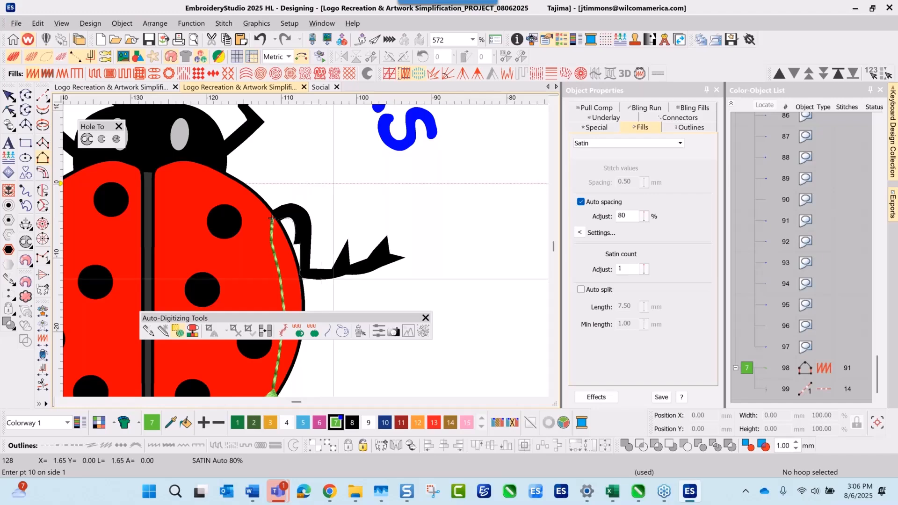
pyautogui.click(332, 277)
pyautogui.click(364, 270)
pyautogui.click(387, 257)
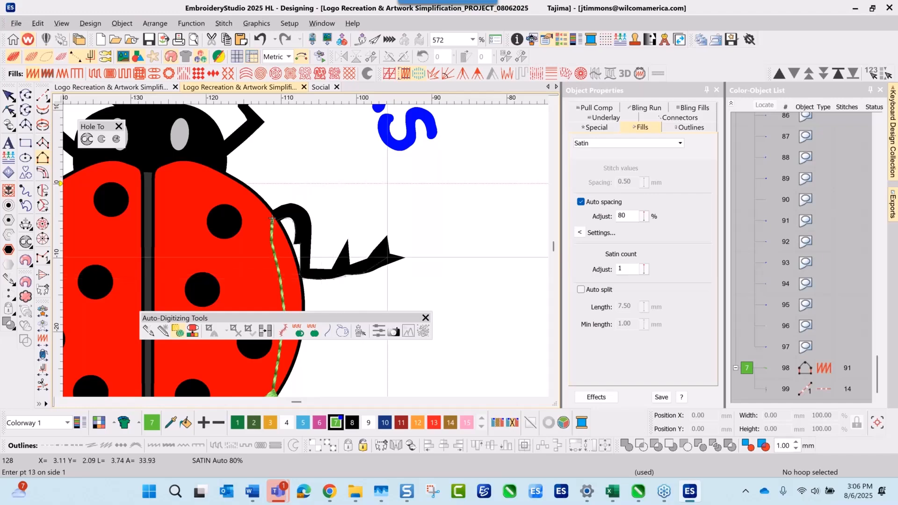
pyautogui.rightClick(388, 264)
pyautogui.click(405, 257)
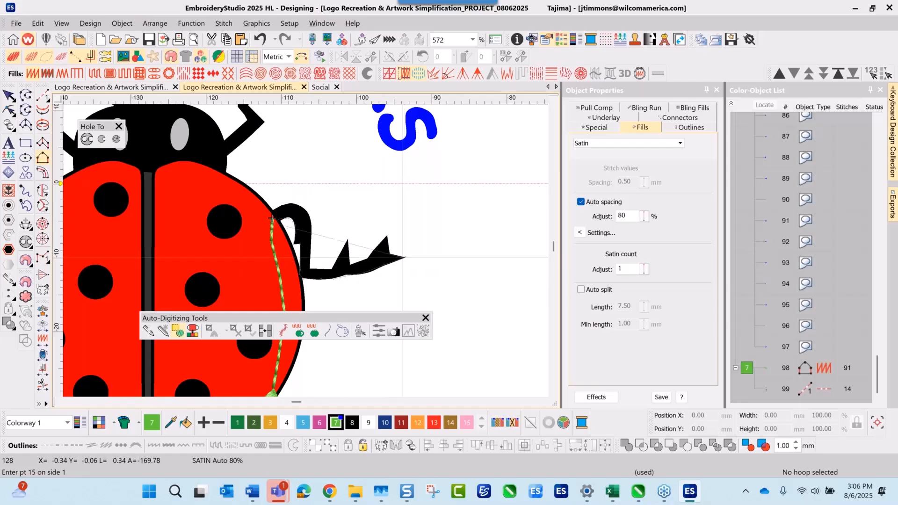
pyautogui.press('Return')
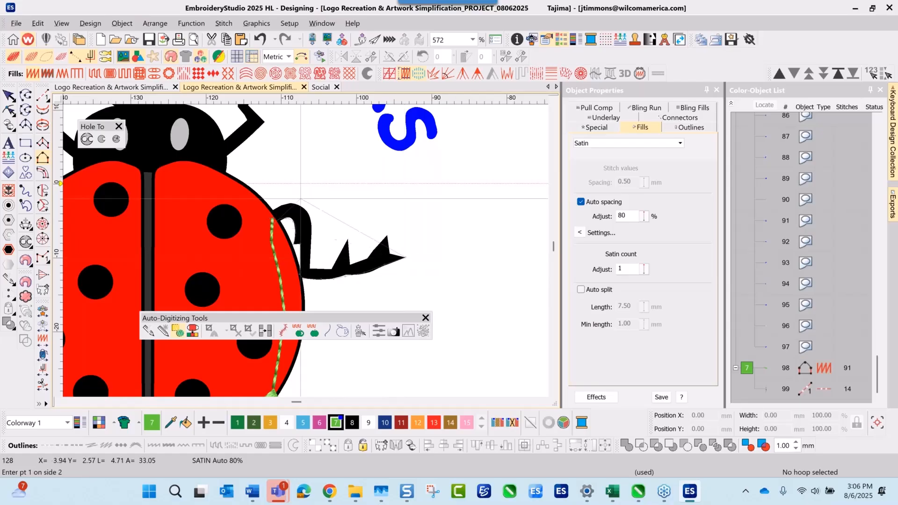
# Step: Begin the column's second side on the middle right leg, tracing the hook's outer edge down to the base of the first toe
pyautogui.click(272, 218)
pyautogui.rightClick(286, 205)
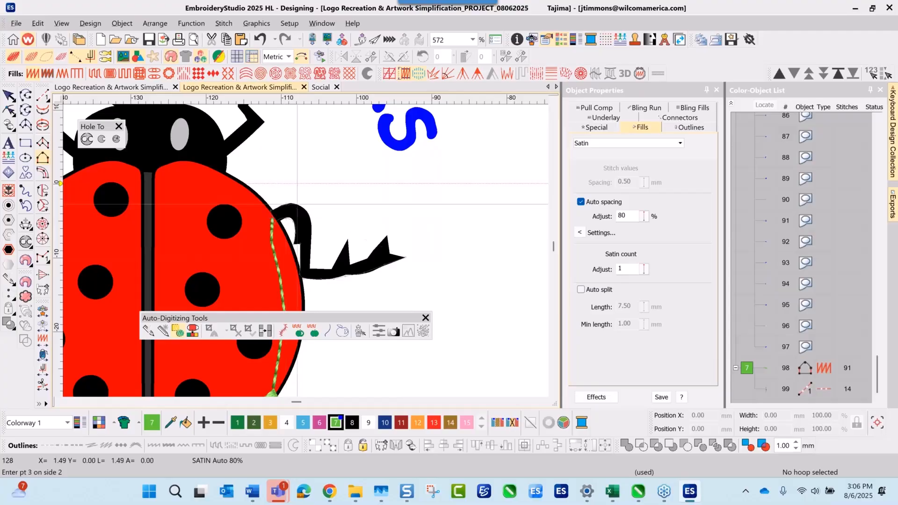
pyautogui.rightClick(297, 205)
pyautogui.rightClick(308, 213)
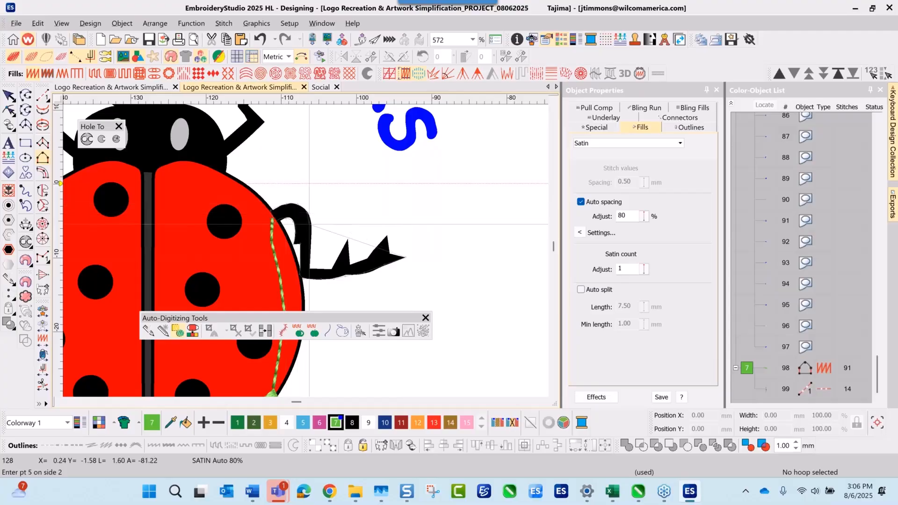
pyautogui.click(311, 226)
pyautogui.click(311, 269)
pyautogui.click(331, 269)
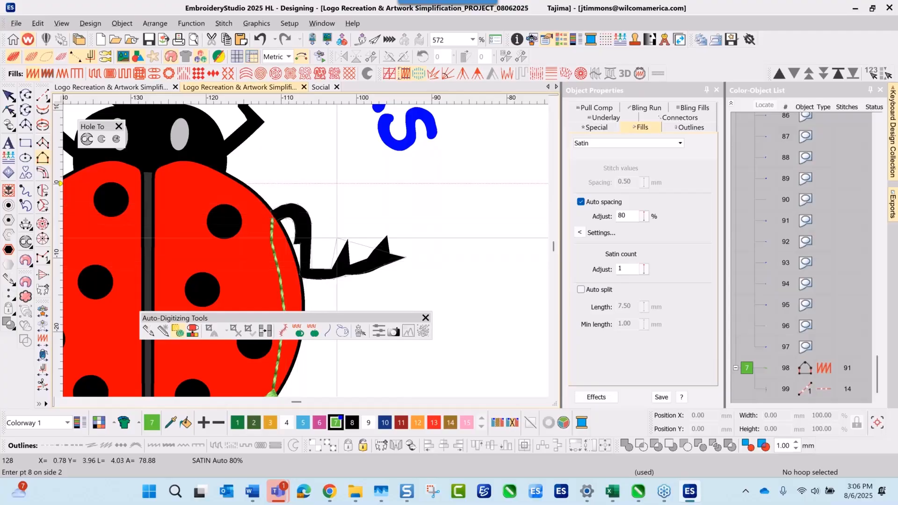
# Step: Continue the second side around both toes to the foot's tip and generate the middle right leg's satin stitches
pyautogui.click(350, 239)
pyautogui.click(349, 260)
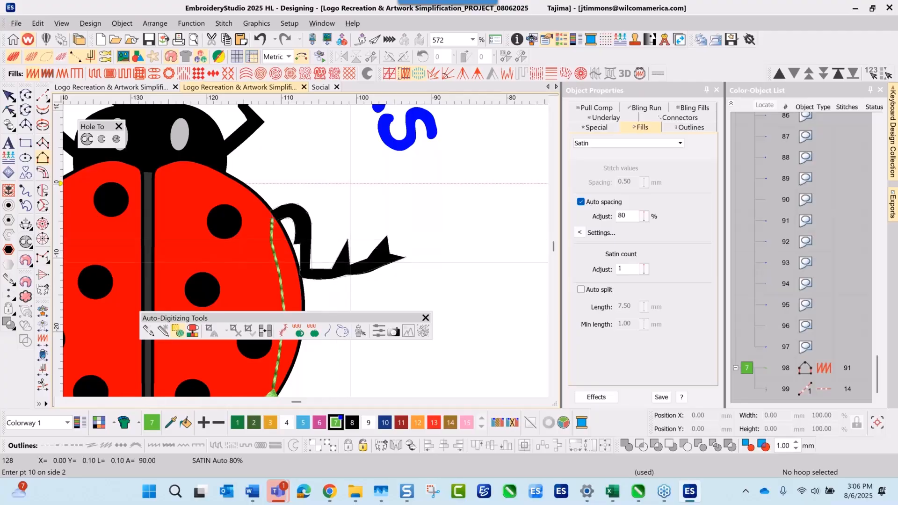
pyautogui.click(367, 258)
pyautogui.click(373, 252)
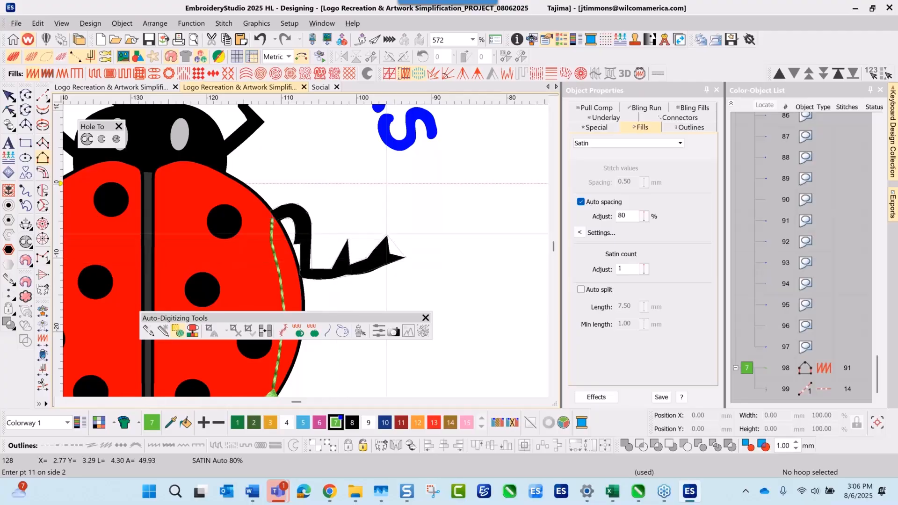
pyautogui.click(387, 233)
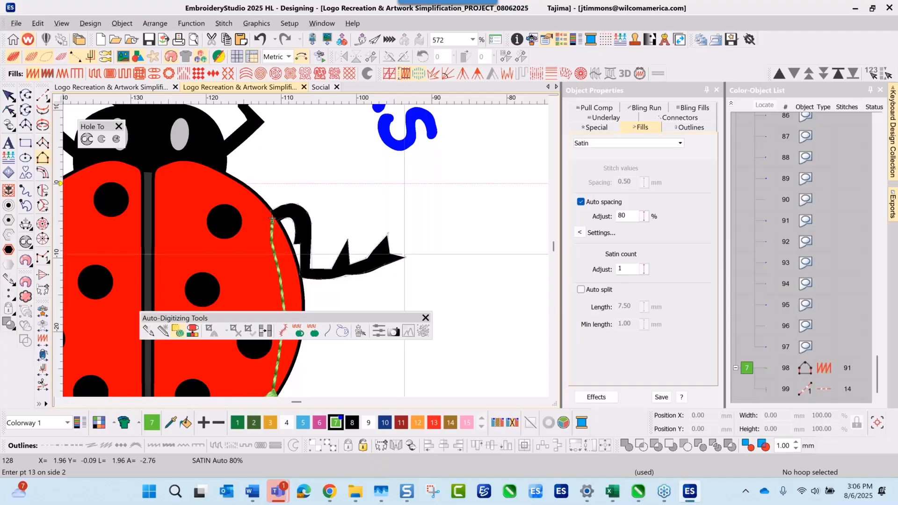
pyautogui.click(404, 255)
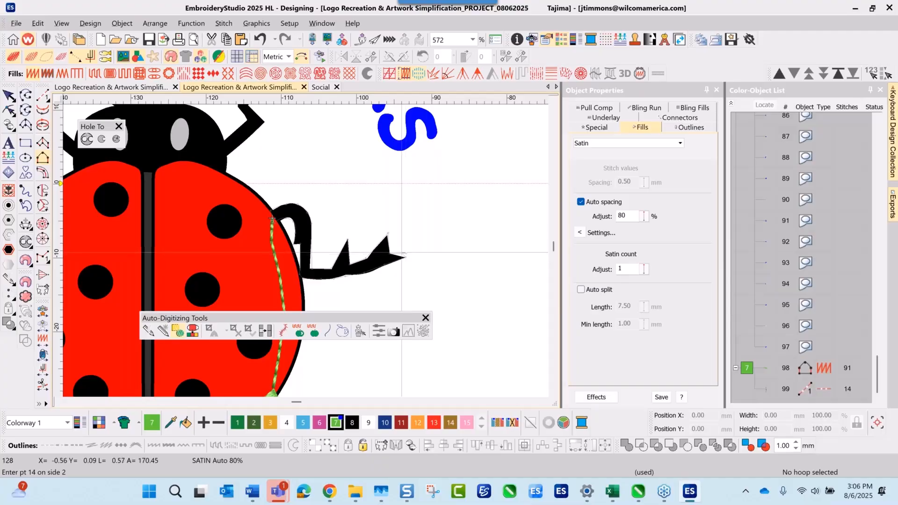
pyautogui.press('Return')
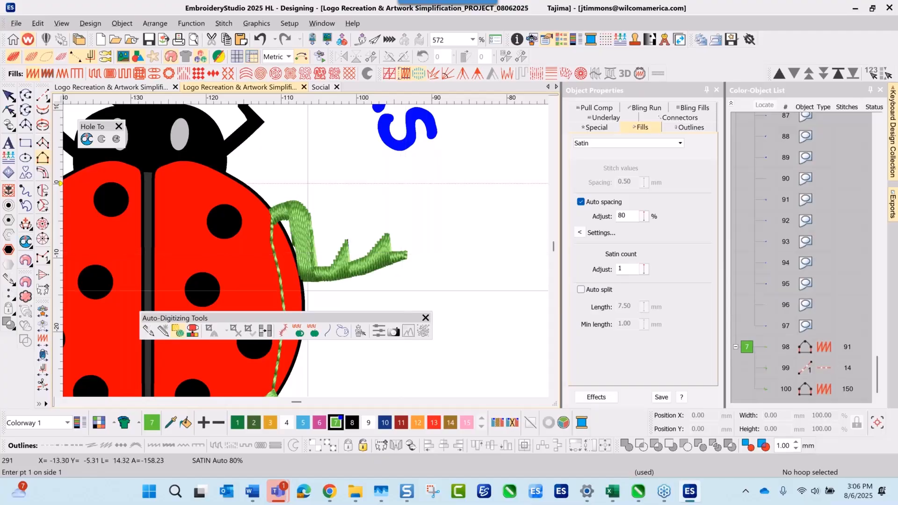
# Step: Add stitch angles across the hook and lower bend of the middle right leg's satin column and apply them
pyautogui.scroll(2, 308, 291)
pyautogui.scroll(-2, 323, 306)
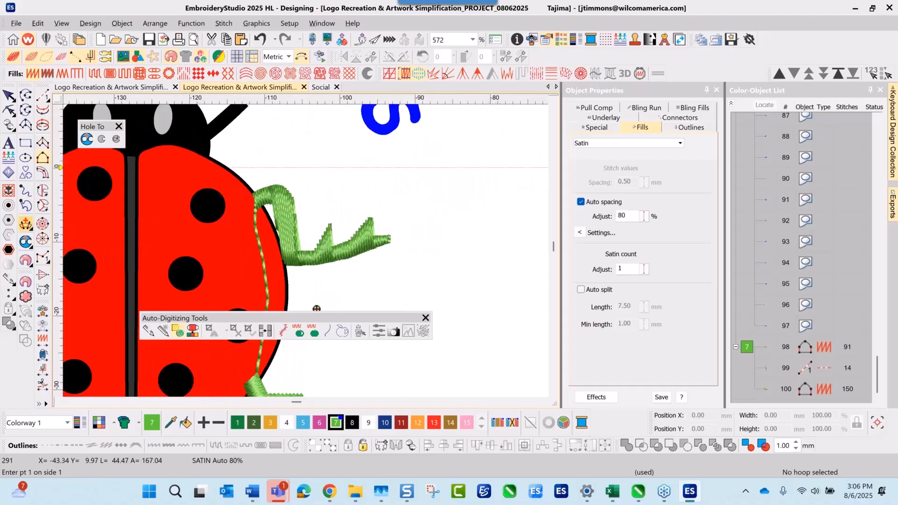
pyautogui.click(314, 247)
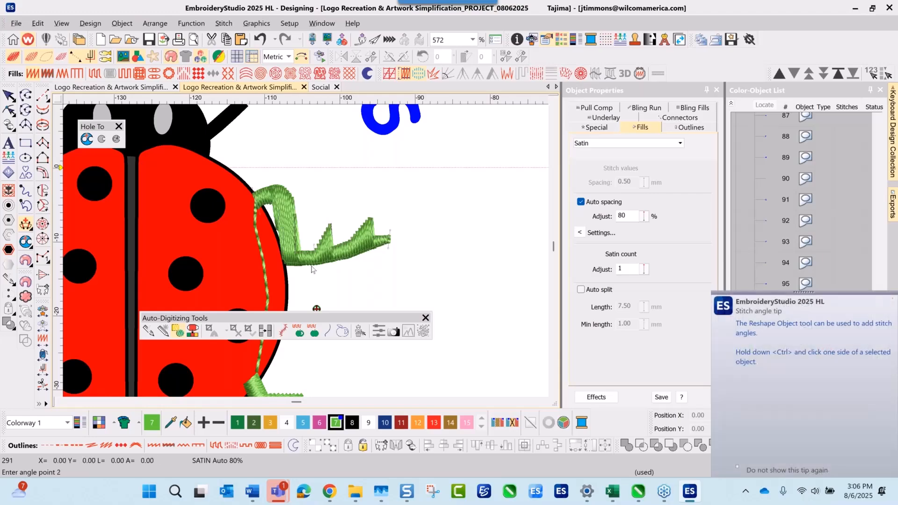
pyautogui.click(309, 270)
pyautogui.click(301, 244)
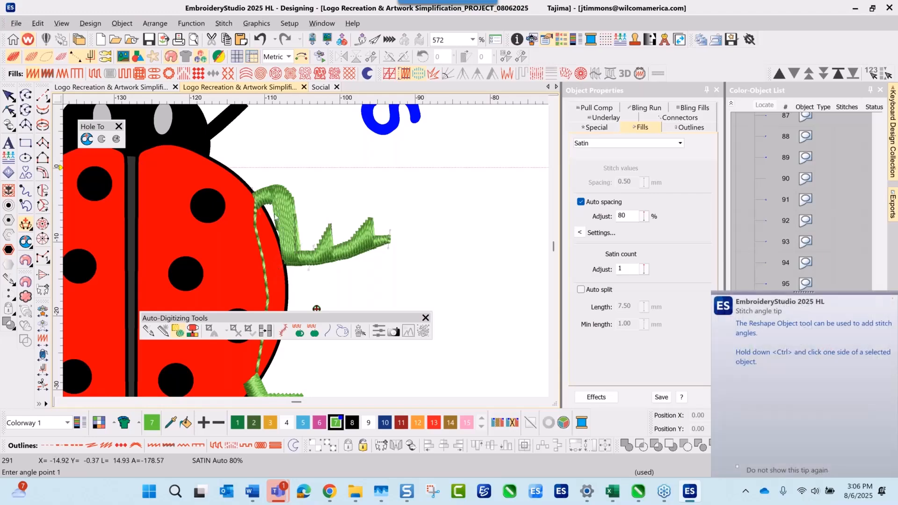
pyautogui.click(289, 182)
pyautogui.press('Return')
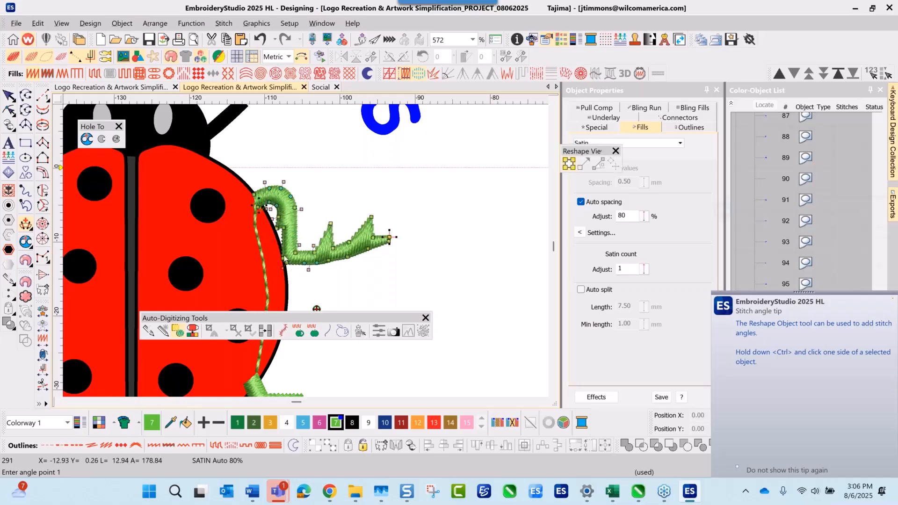
pyautogui.click(9, 94)
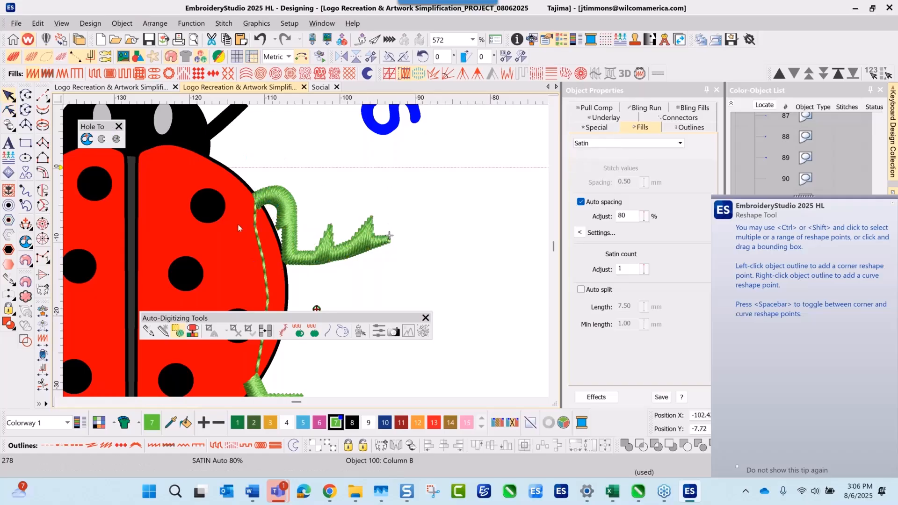
# Step: Digitize a connecting run stitch from the top of the middle right leg through the red body to the upper right leg's base
pyautogui.scroll(-2, 238, 224)
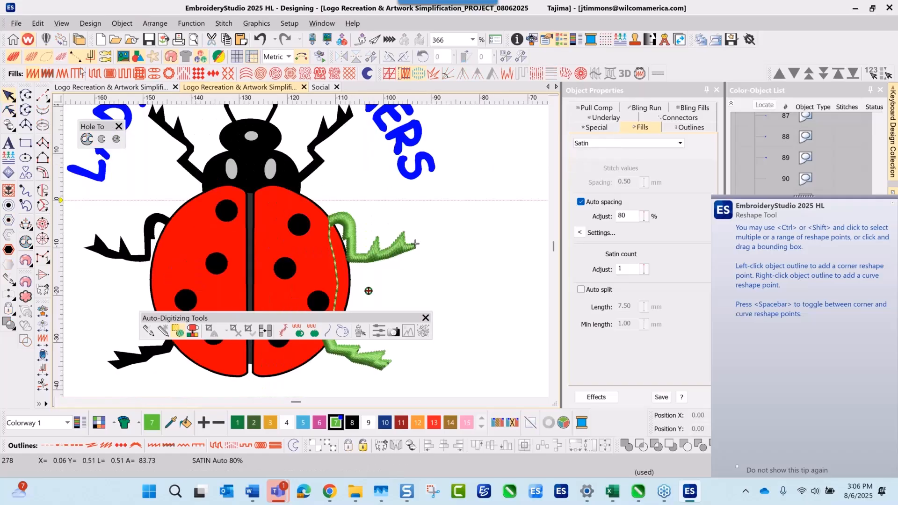
pyautogui.click(42, 95)
pyautogui.click(337, 223)
pyautogui.click(329, 227)
pyautogui.click(307, 218)
pyautogui.click(293, 206)
pyautogui.click(291, 192)
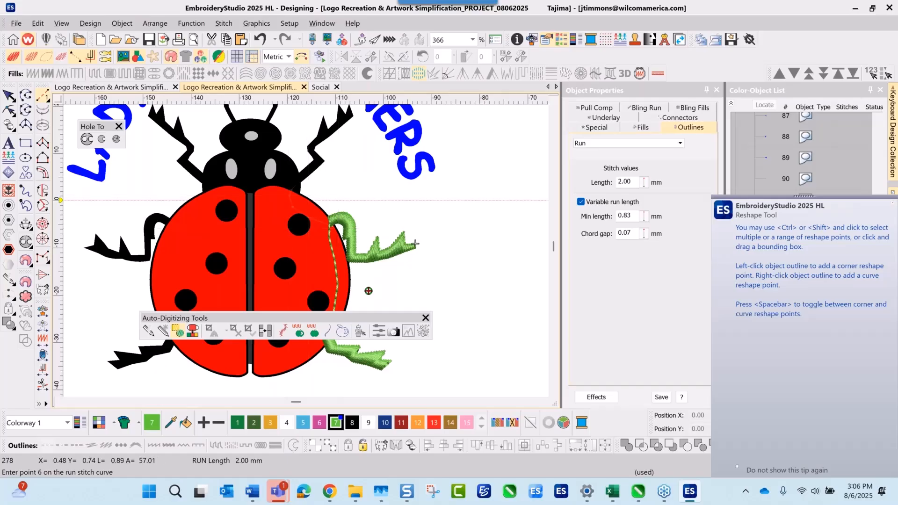
pyautogui.rightClick(299, 179)
pyautogui.press('Return')
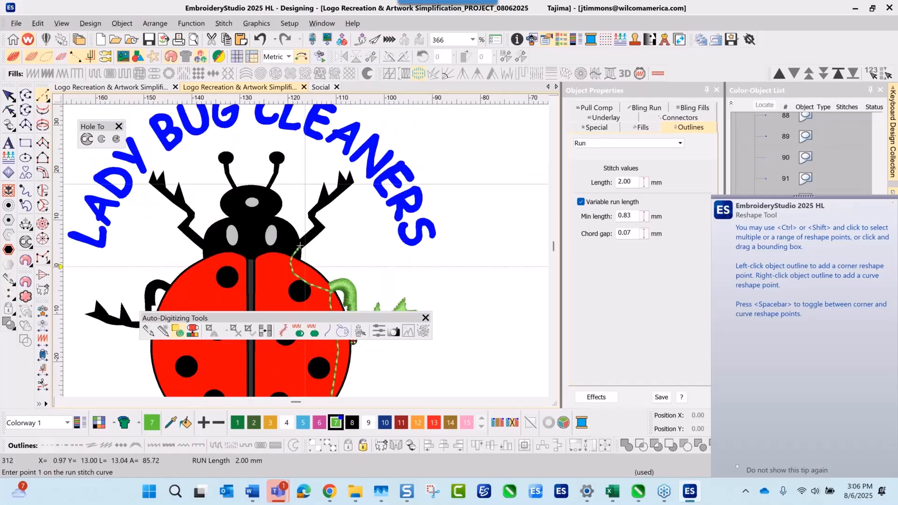
# Step: Dismiss the Reshape Tool tip and move the Auto-Digitizing Tools toolbar clear of the ladybug
pyautogui.click(738, 468)
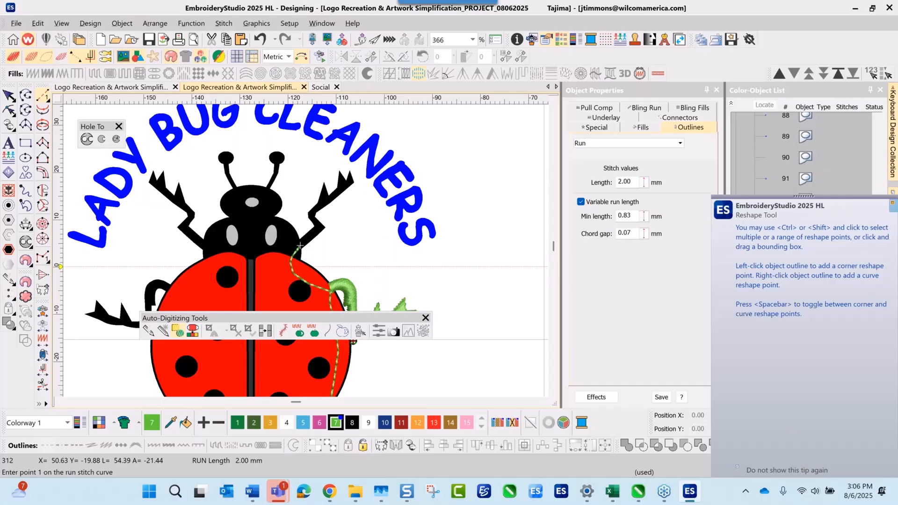
pyautogui.click(892, 204)
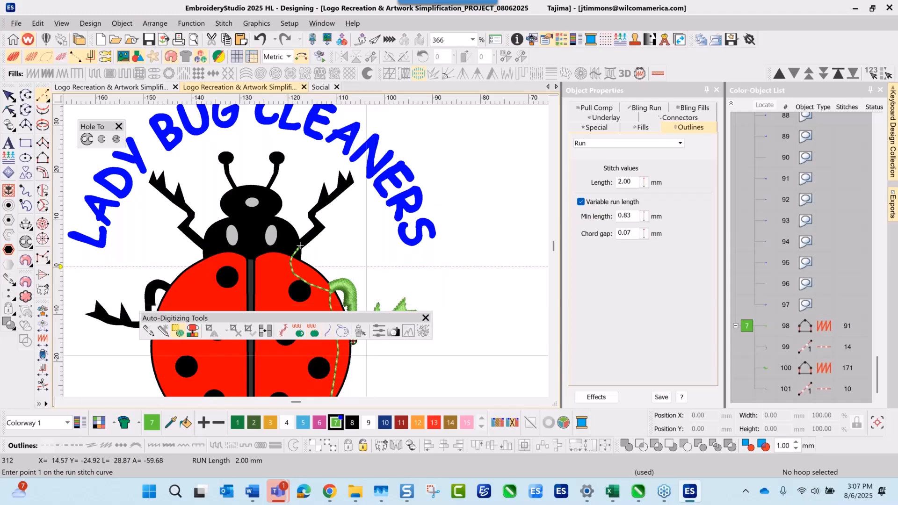
pyautogui.scroll(-2, 300, 245)
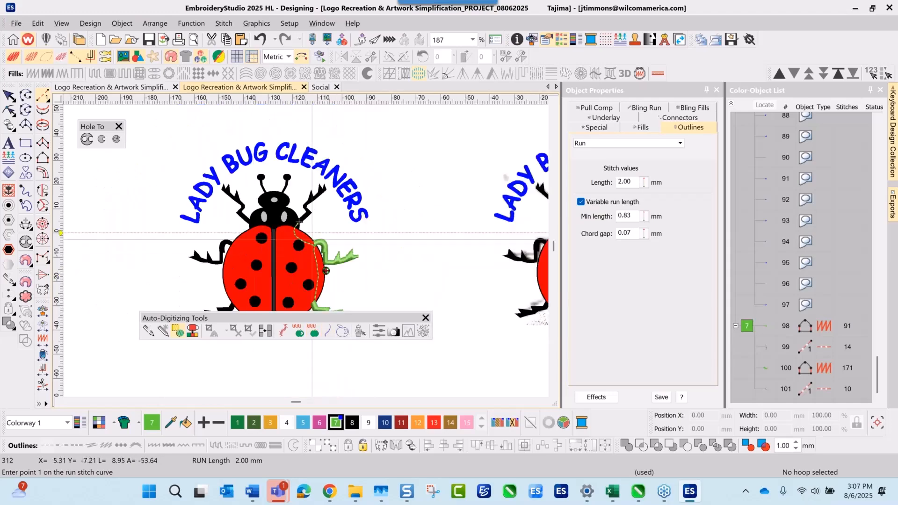
pyautogui.scroll(2, 312, 240)
pyautogui.moveTo(300, 316); pyautogui.dragTo(556, 371)
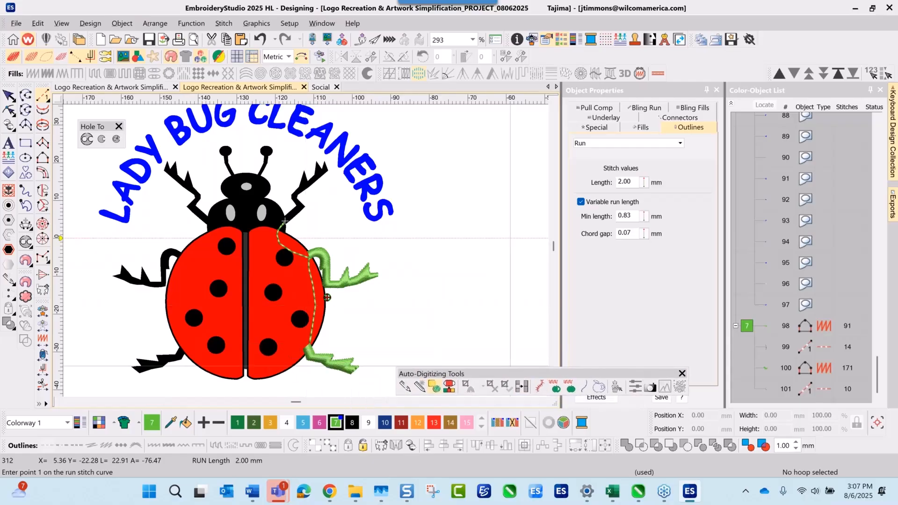
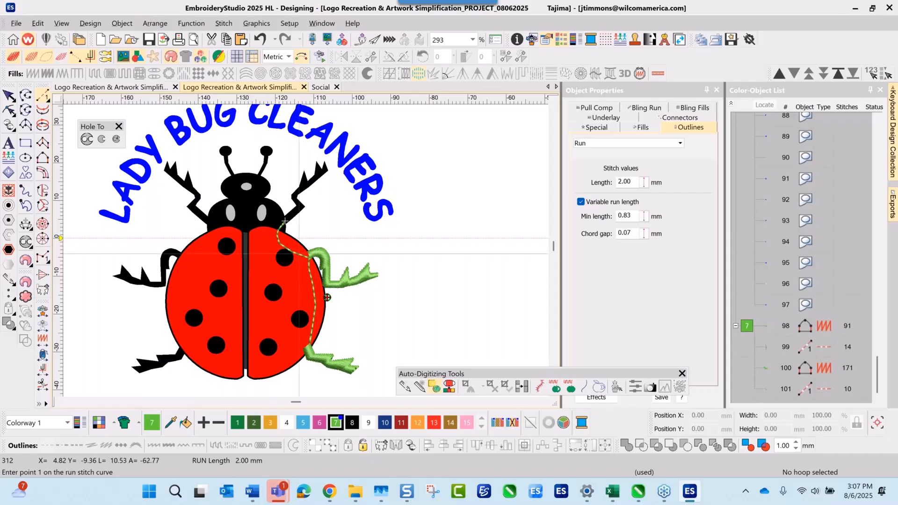
# Step: Digitize the first side of a two-sided satin column along the upper right leg's outer zigzag edge, from its base to the foot's tip
pyautogui.scroll(2, 327, 298)
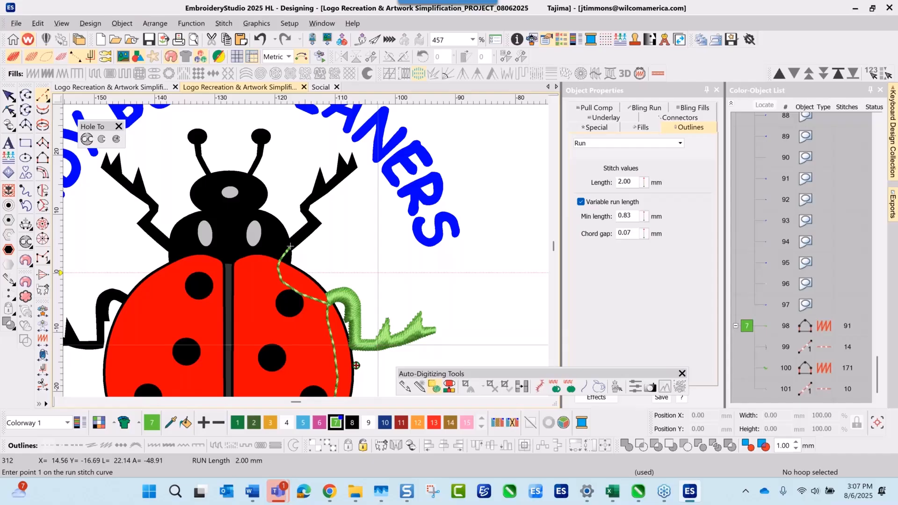
pyautogui.click(42, 158)
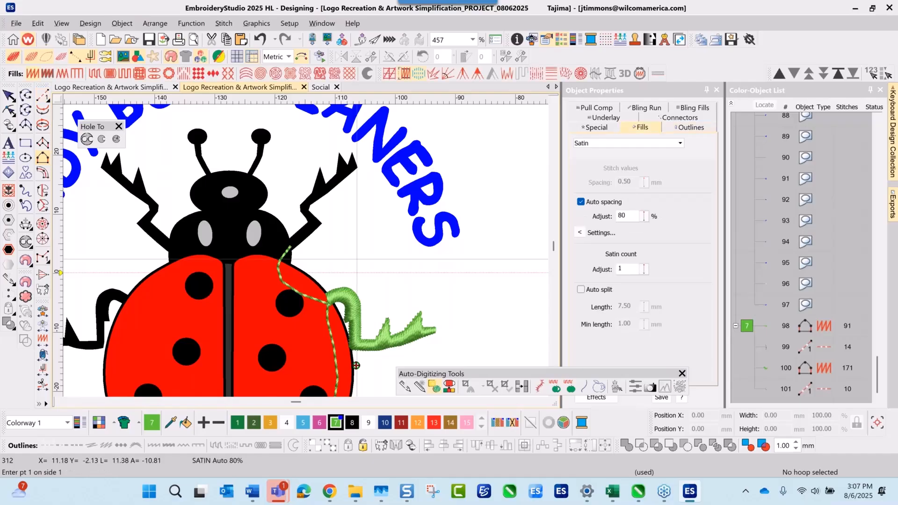
pyautogui.scroll(2, 277, 247)
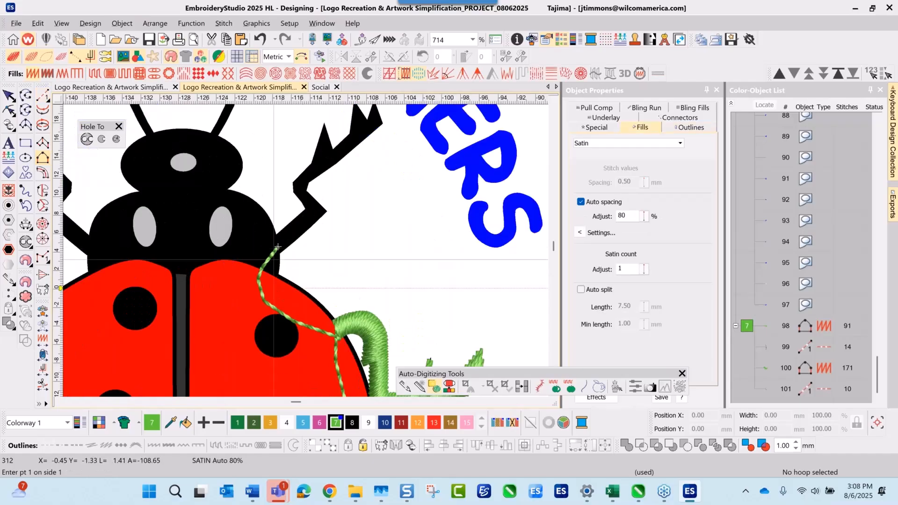
pyautogui.click(274, 259)
pyautogui.click(327, 211)
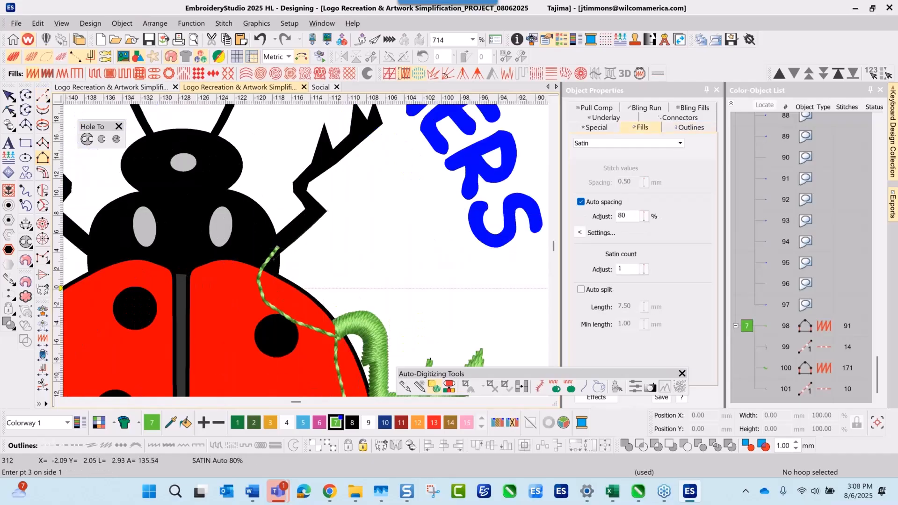
pyautogui.click(308, 184)
pyautogui.click(309, 183)
pyautogui.rightClick(355, 147)
pyautogui.click(339, 191)
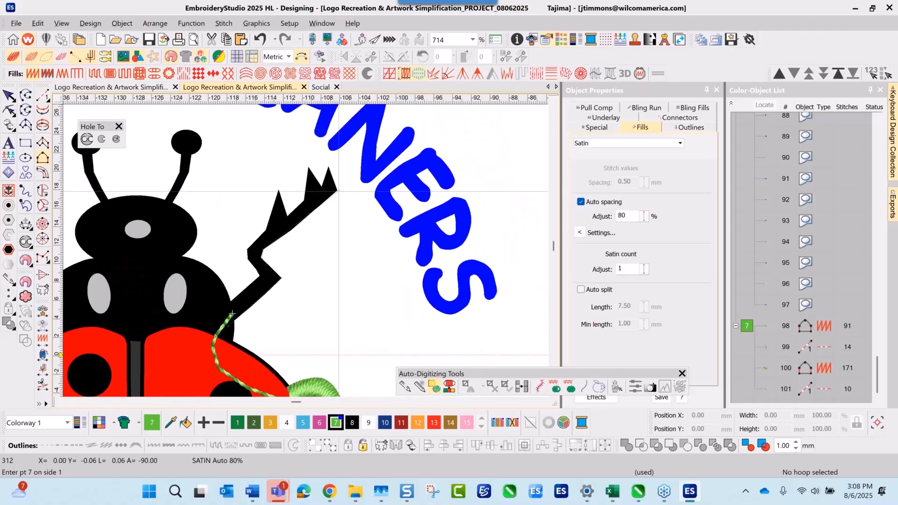
pyautogui.press('Return')
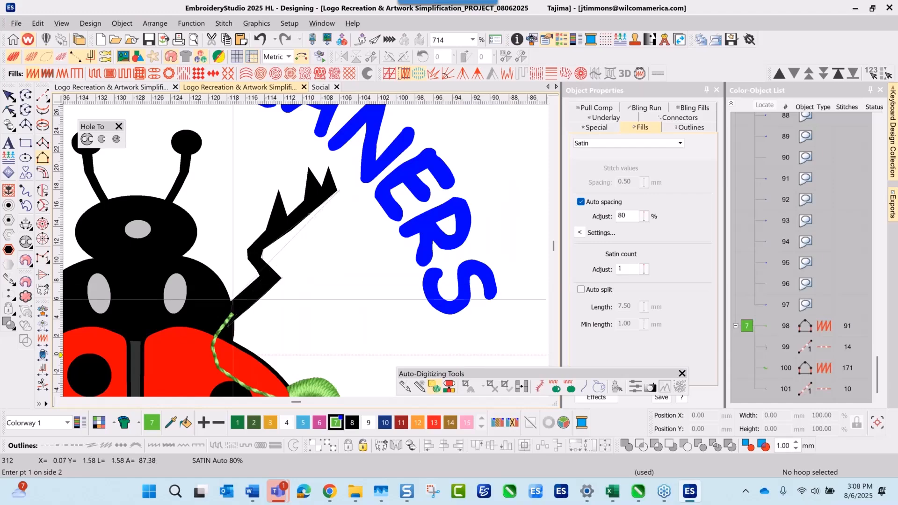
# Step: Begin the second side along the upper right leg's inner edge, from its base around the bend and the first toe
pyautogui.click(222, 311)
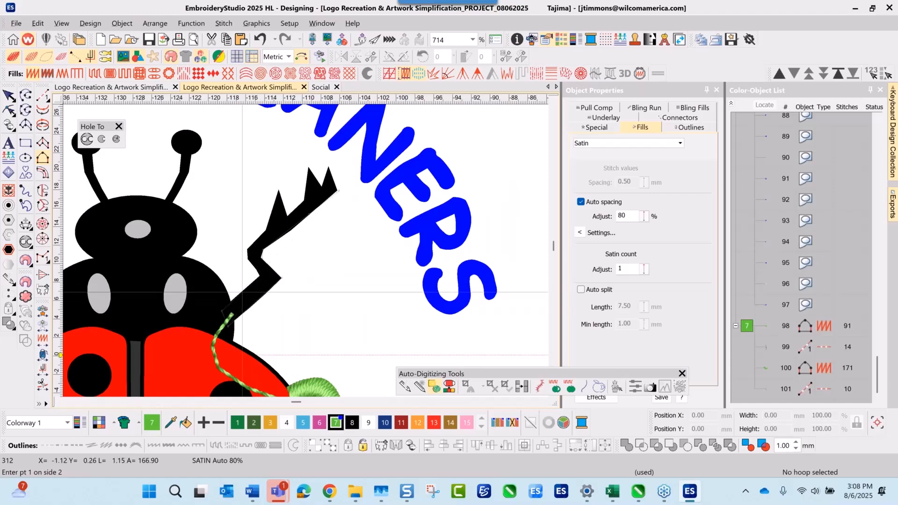
pyautogui.click(259, 276)
pyautogui.click(248, 260)
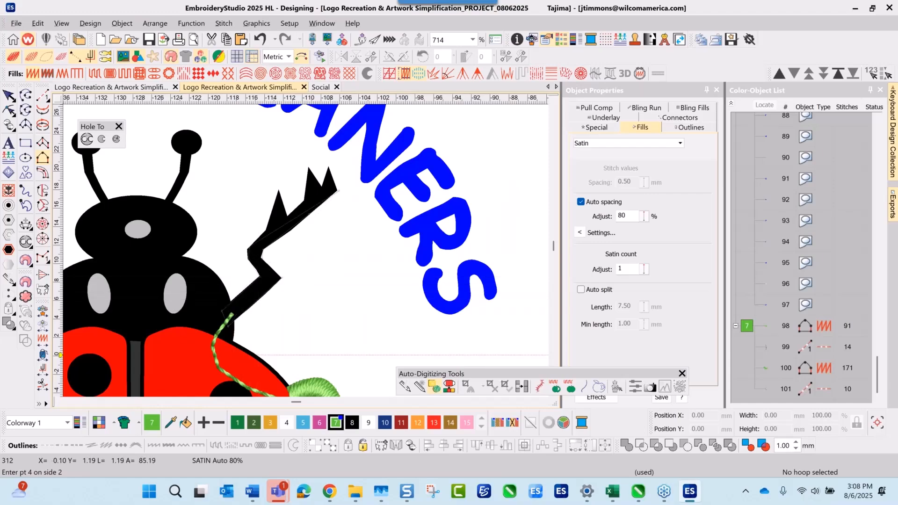
pyautogui.click(248, 250)
pyautogui.click(266, 231)
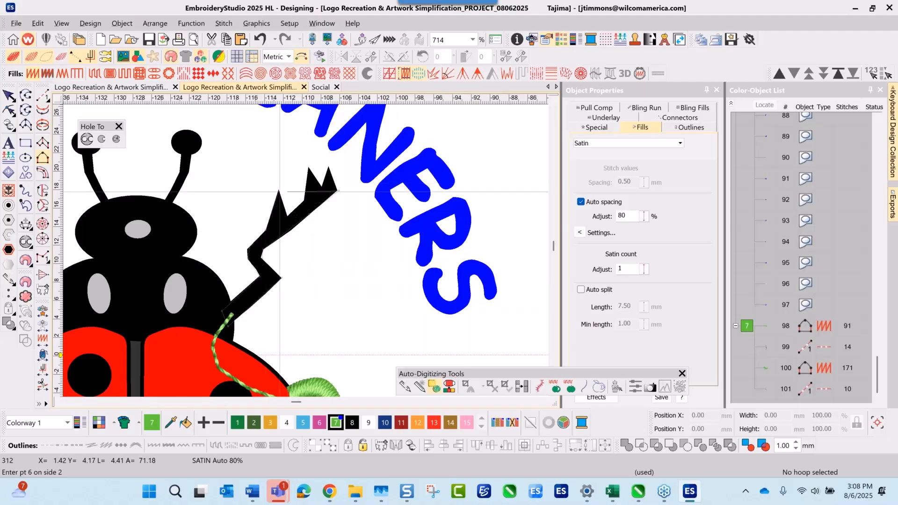
pyautogui.click(279, 191)
pyautogui.click(287, 216)
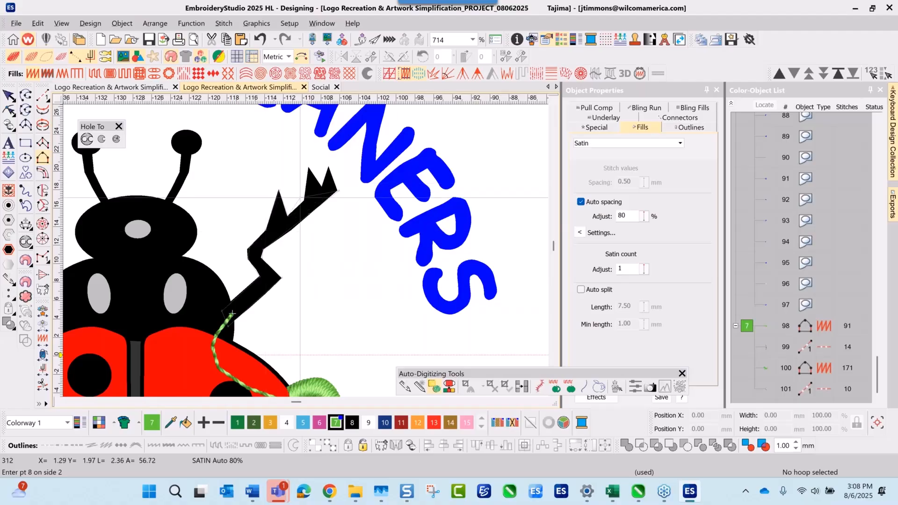
# Step: Continue the second side around the two end toes and generate the upper right leg's satin stitches
pyautogui.click(305, 201)
pyautogui.click(306, 165)
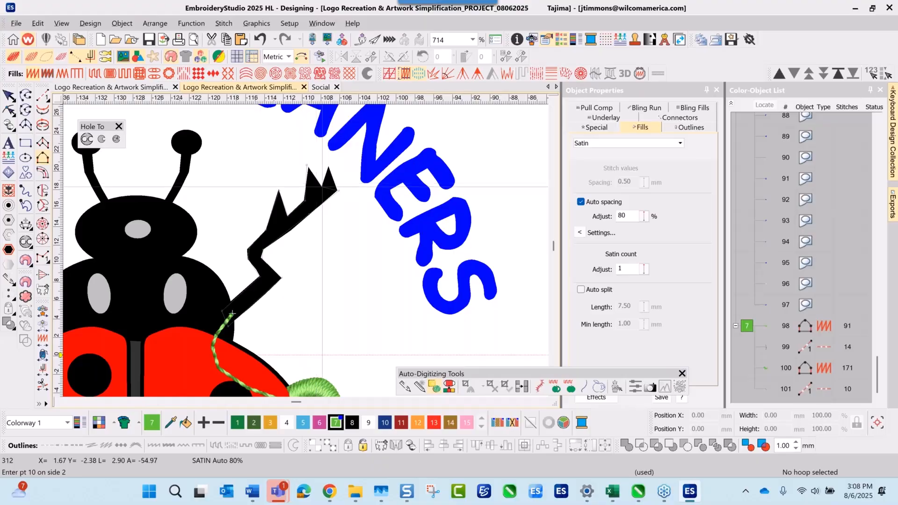
pyautogui.click(322, 187)
pyautogui.click(328, 169)
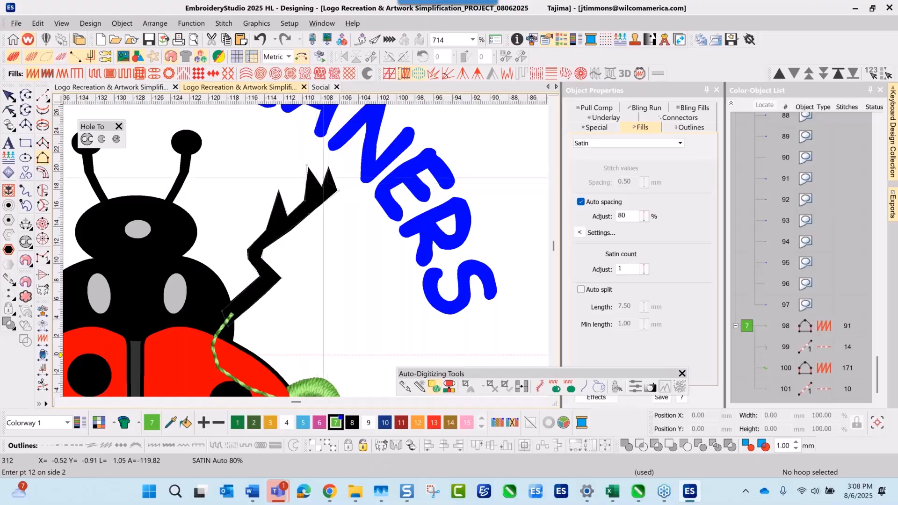
pyautogui.press('Return')
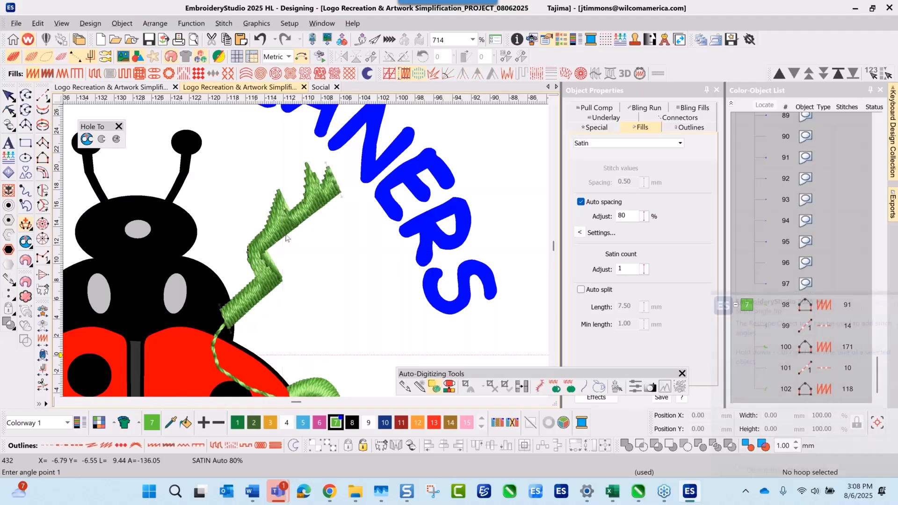
# Step: Add stitch angles across the bend of the upper right leg's satin column so the stitches turn smoothly around the knee
pyautogui.click(237, 251)
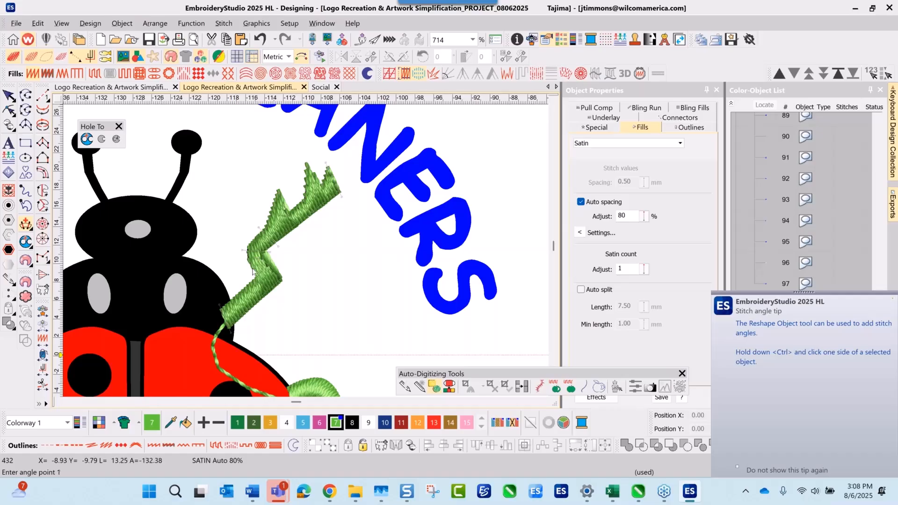
pyautogui.click(254, 276)
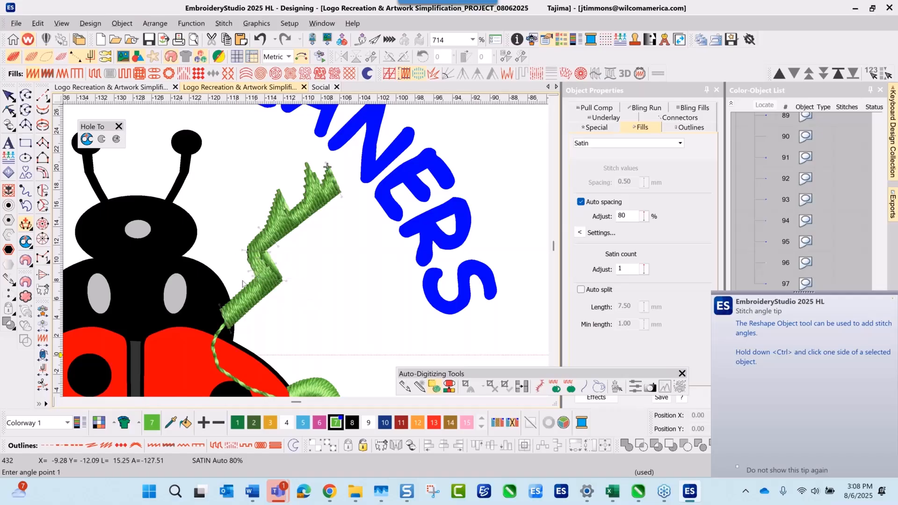
pyautogui.click(306, 311)
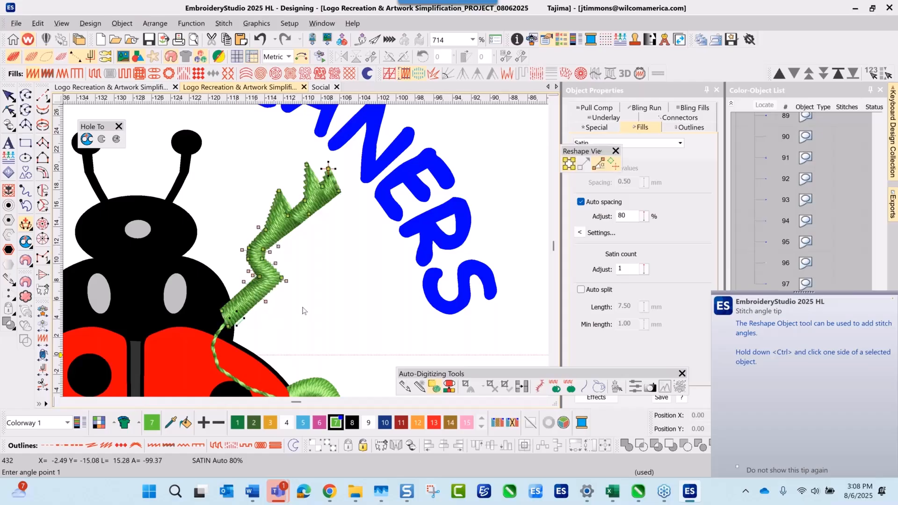
pyautogui.press('Escape')
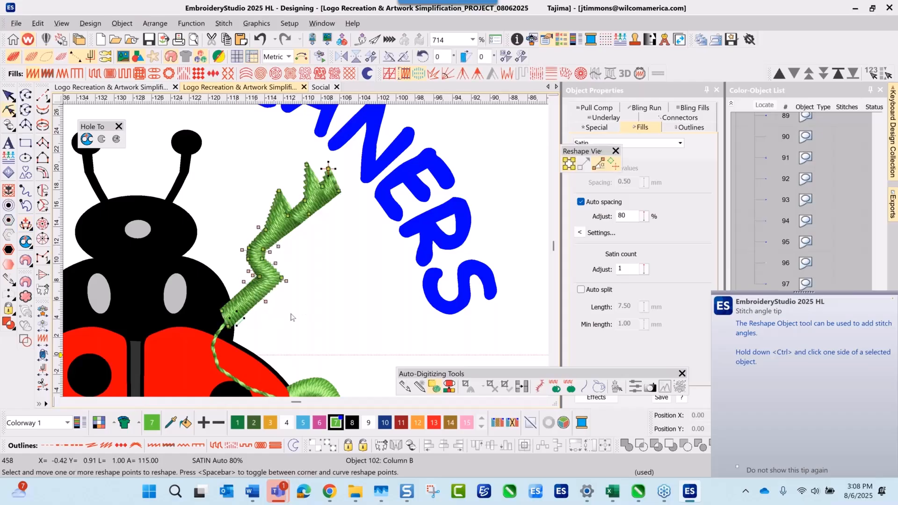
pyautogui.click(31, 222)
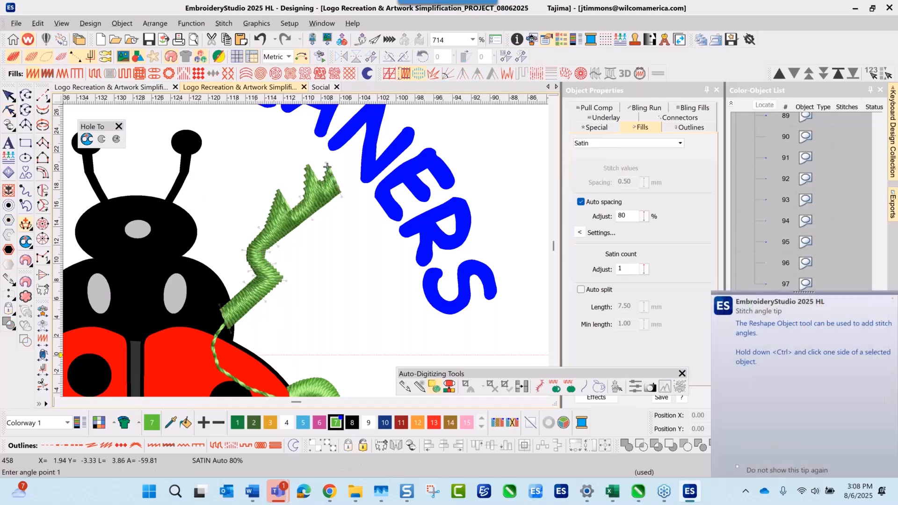
pyautogui.press('Escape')
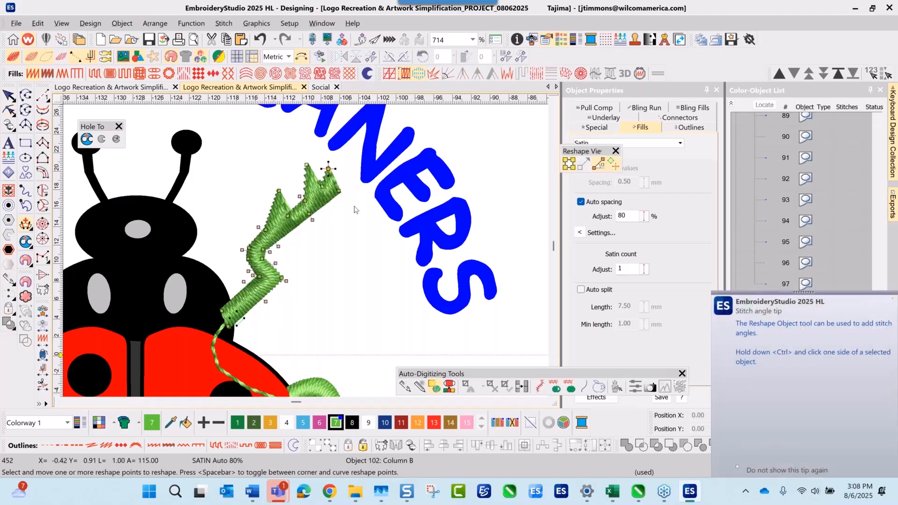
pyautogui.click(8, 96)
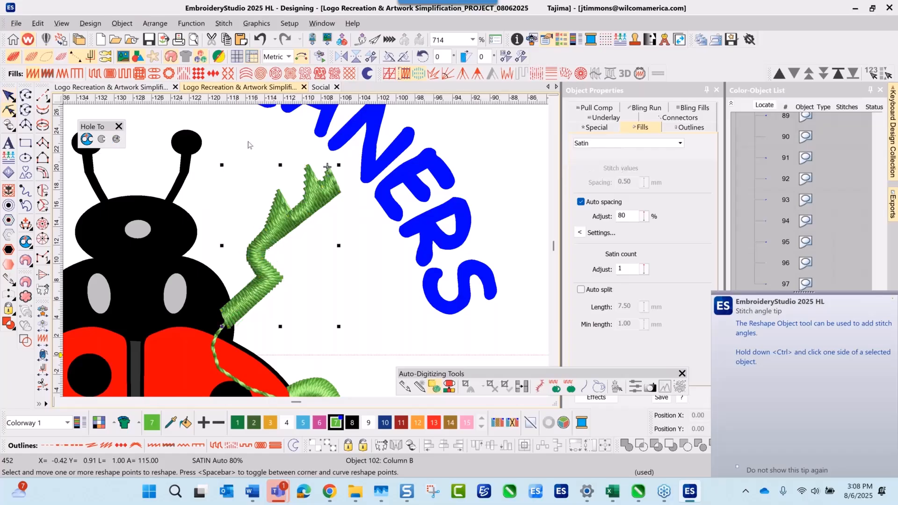
# Step: Digitize a connecting run from the upper right leg's base through the thorax and head to the right antenna's base
pyautogui.scroll(-3, 284, 244)
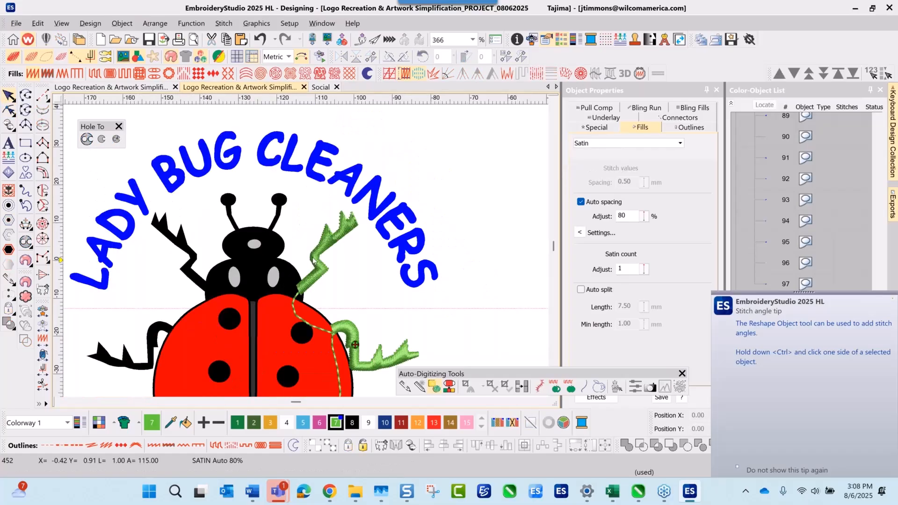
pyautogui.scroll(5, 327, 253)
pyautogui.click(42, 96)
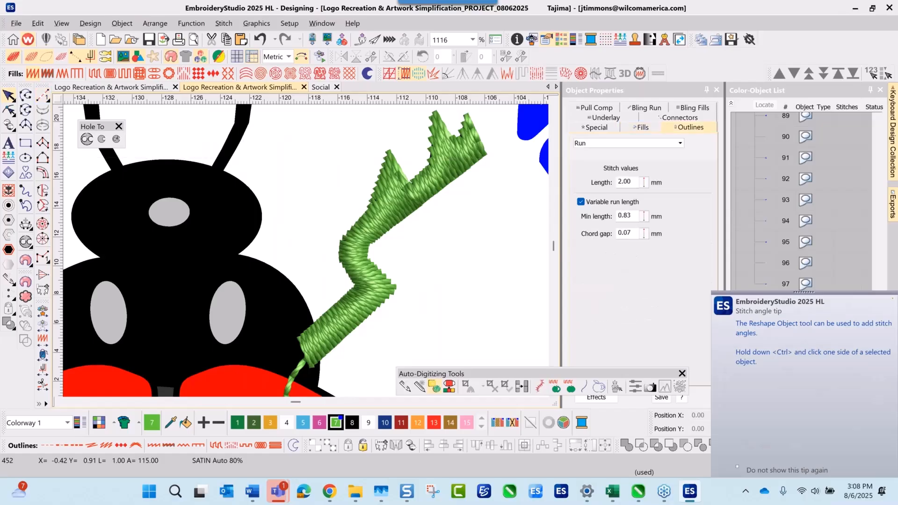
pyautogui.click(298, 338)
pyautogui.click(268, 327)
pyautogui.click(233, 300)
pyautogui.click(201, 274)
pyautogui.click(206, 219)
pyautogui.click(204, 186)
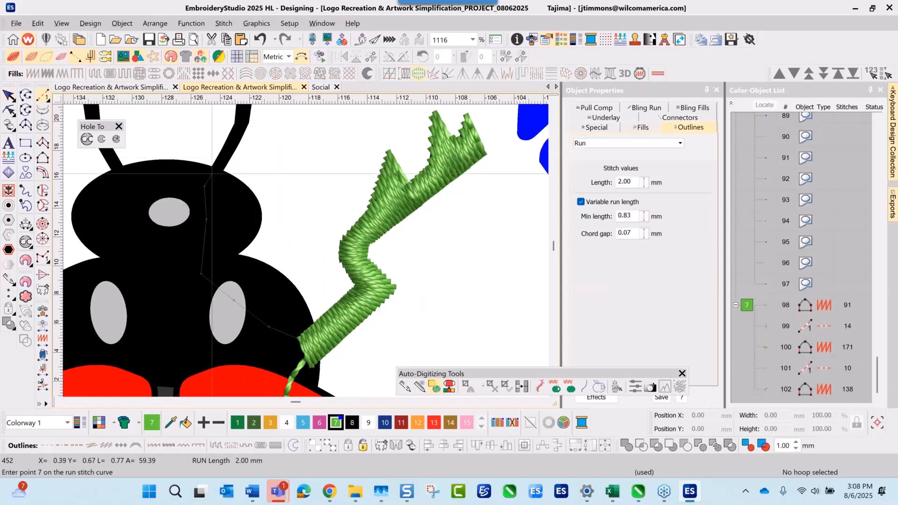
pyautogui.click(217, 169)
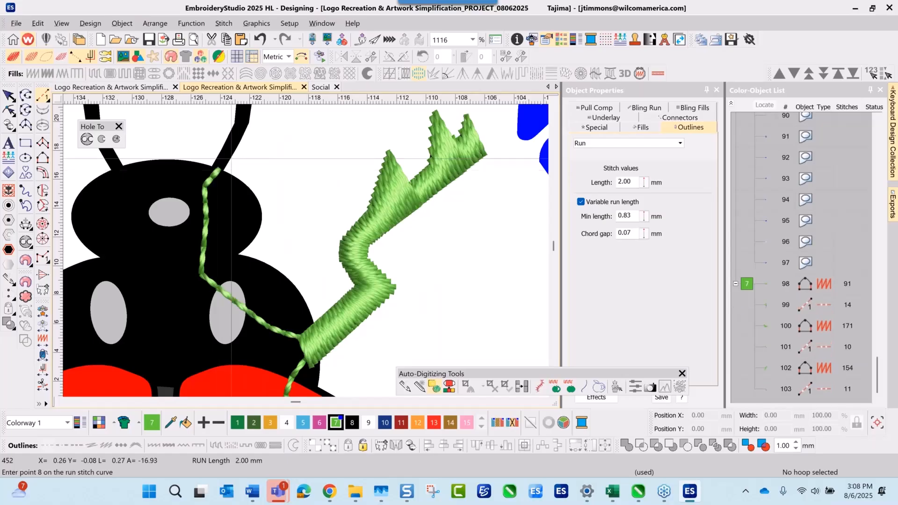
# Step: Digitize the first side of a two-sided satin column along the right antenna's outer edge, from its base around the knob to the tip
pyautogui.scroll(-3, 327, 299)
pyautogui.scroll(4, 290, 262)
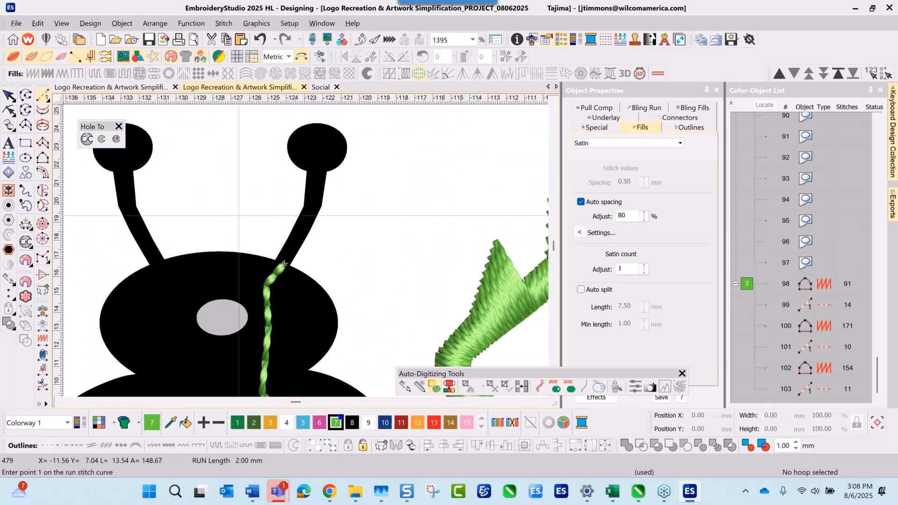
pyautogui.press('space')
pyautogui.click(289, 270)
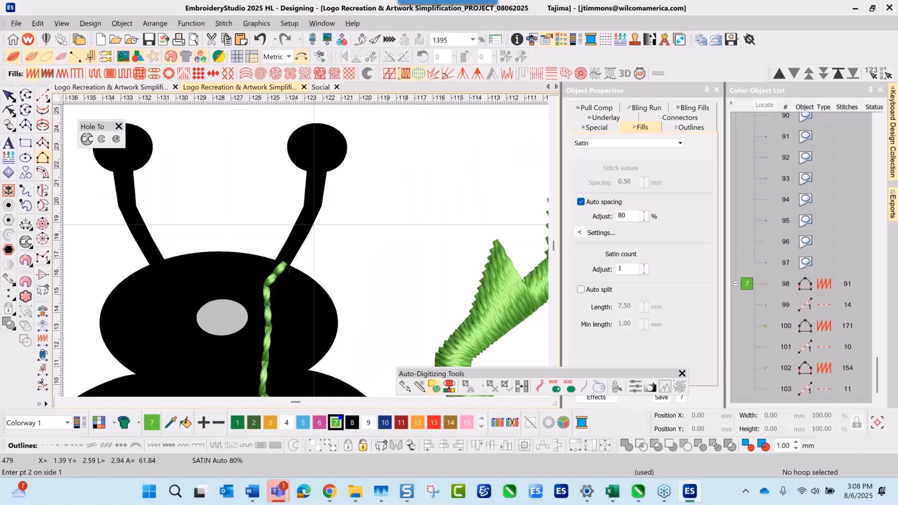
pyautogui.click(322, 206)
pyautogui.click(325, 187)
pyautogui.click(326, 172)
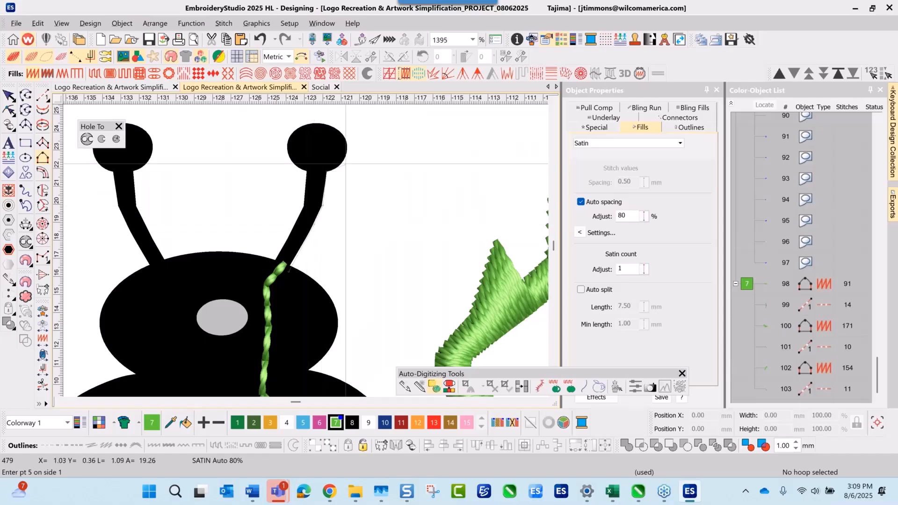
pyautogui.click(343, 163)
pyautogui.click(347, 146)
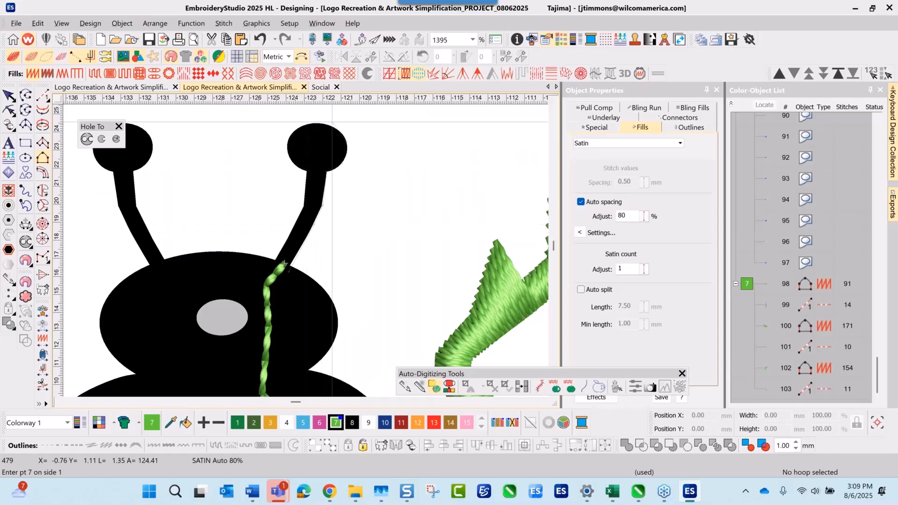
pyautogui.click(329, 124)
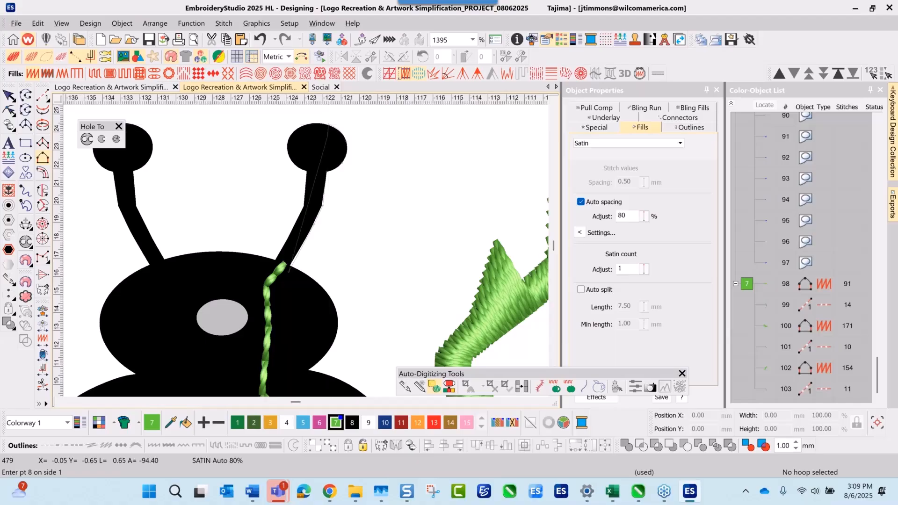
pyautogui.press('Return')
# Step: Digitize the second side along the right antenna's inner edge and around its knob, and generate the satin stitches
pyautogui.click(275, 265)
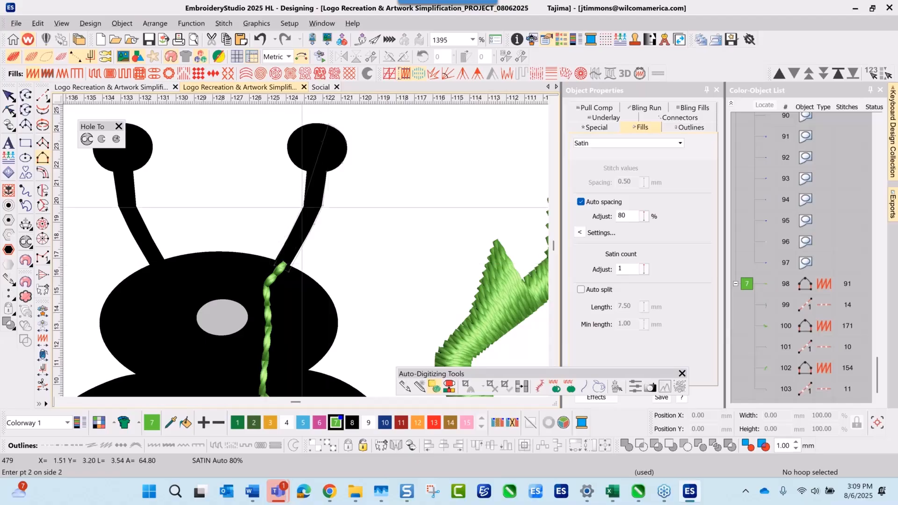
pyautogui.click(304, 207)
pyautogui.click(305, 172)
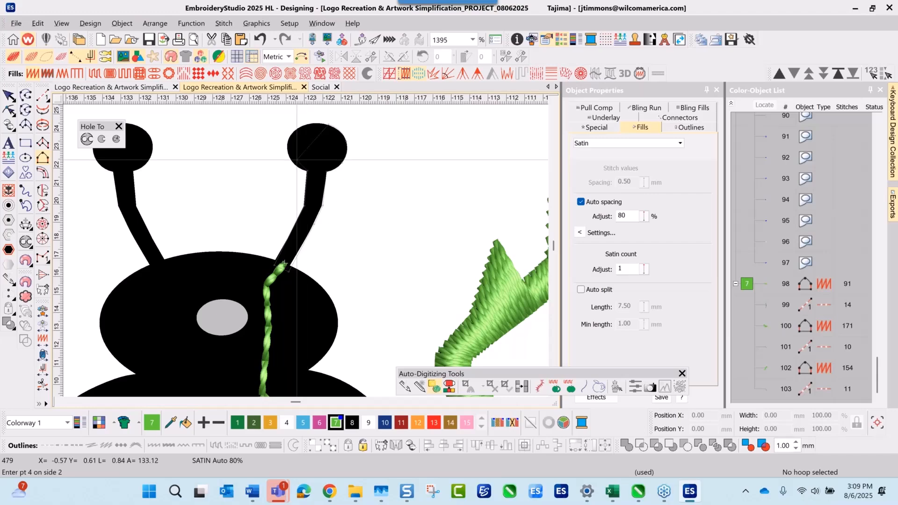
pyautogui.rightClick(294, 162)
pyautogui.rightClick(287, 149)
pyautogui.rightClick(292, 135)
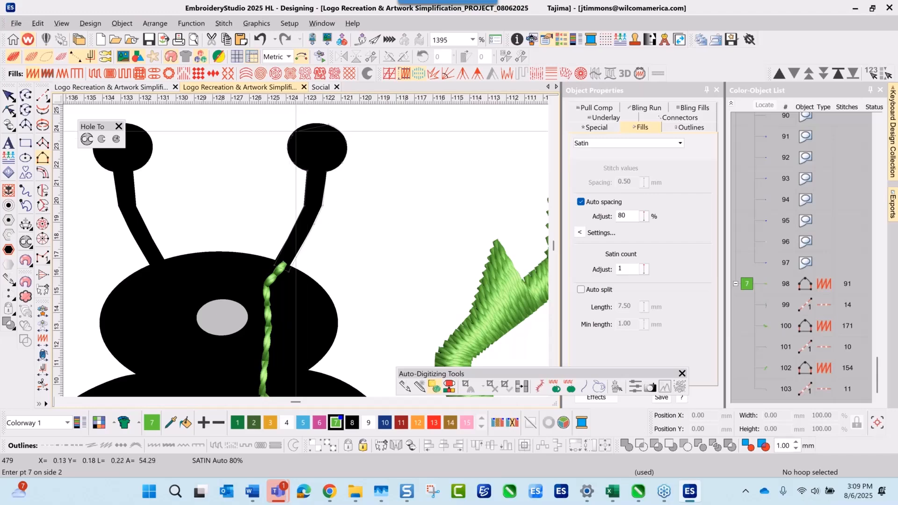
pyautogui.rightClick(305, 124)
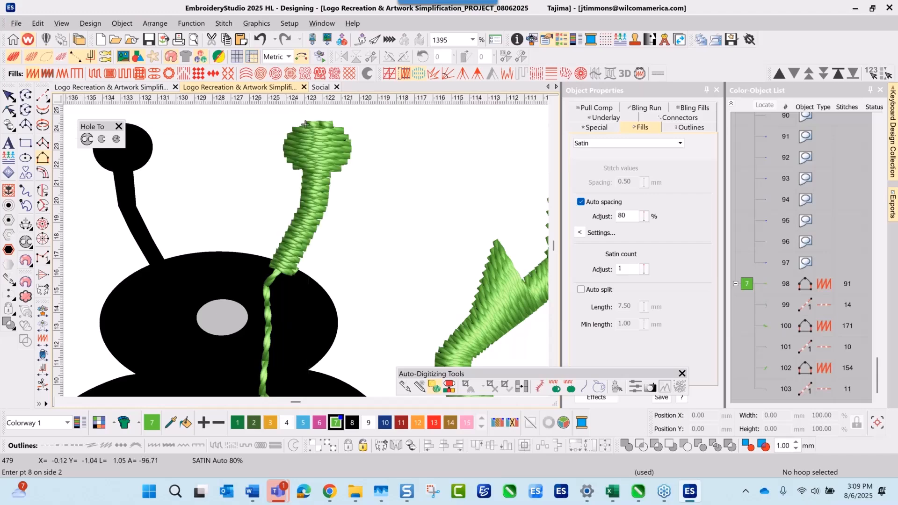
pyautogui.press('Return')
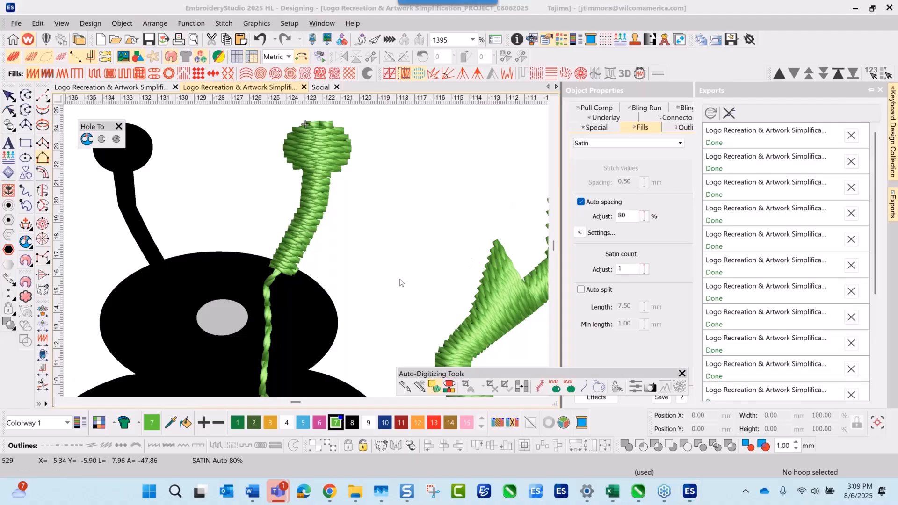
# Step: Float the Auto-Digitizing Tools toolbar below the lettering and convert the letter L of LADY to satin stitches
pyautogui.scroll(-10, 306, 255)
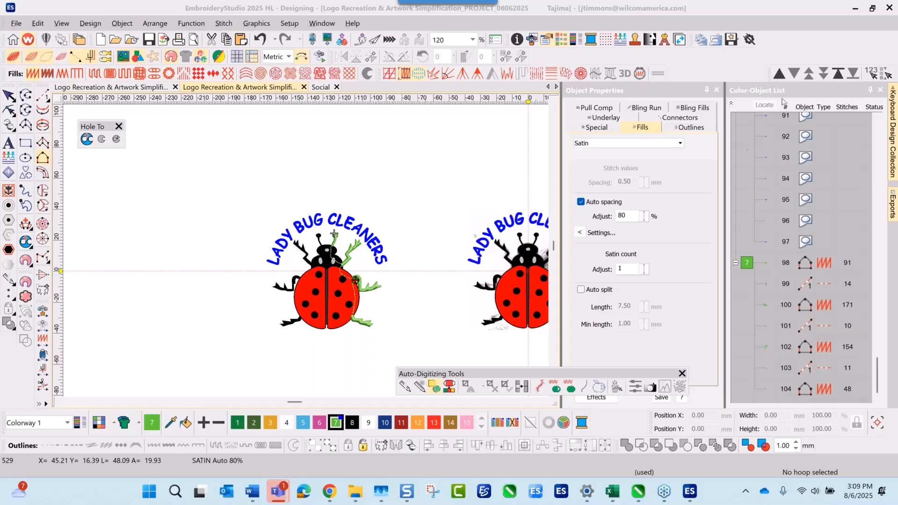
pyautogui.click(352, 229)
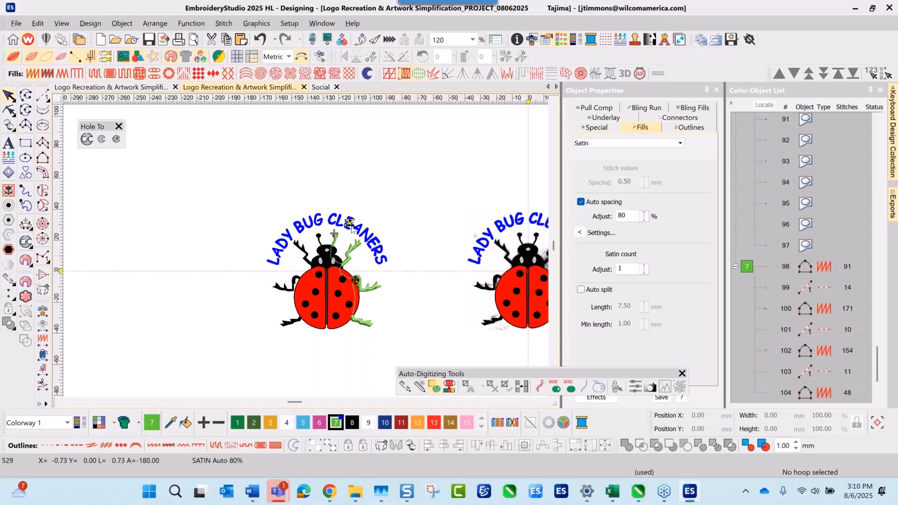
pyautogui.scroll(8, 307, 253)
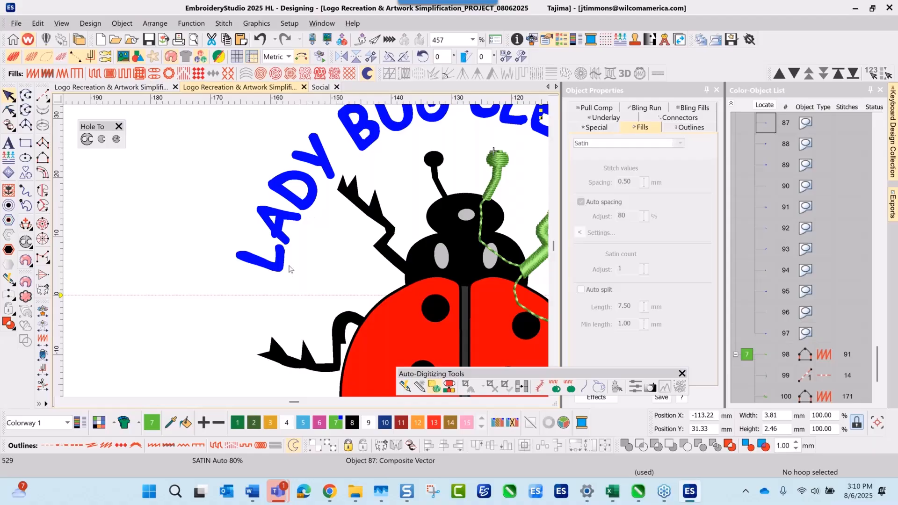
pyautogui.scroll(4, 290, 268)
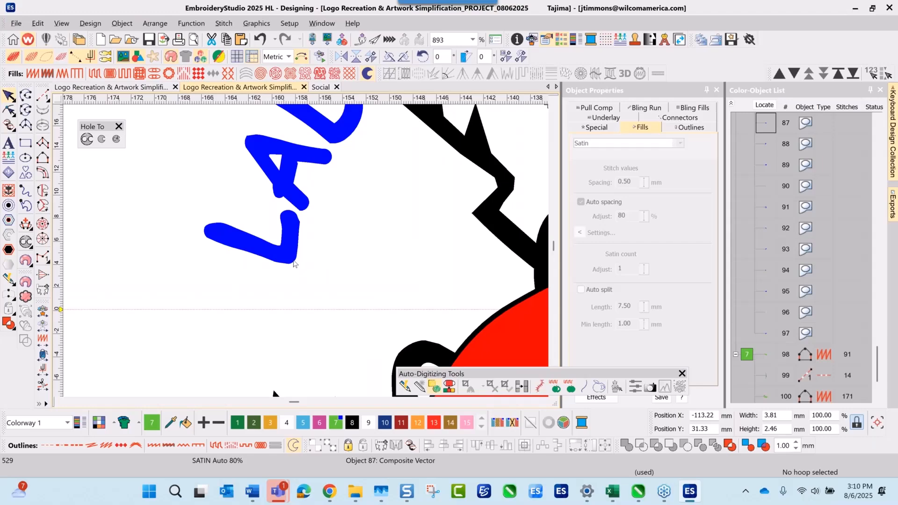
pyautogui.click(294, 262)
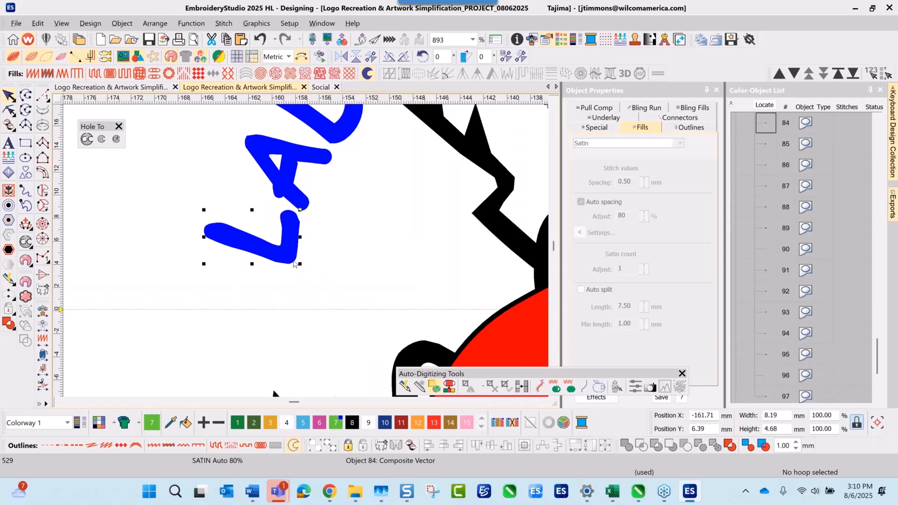
pyautogui.click(9, 280)
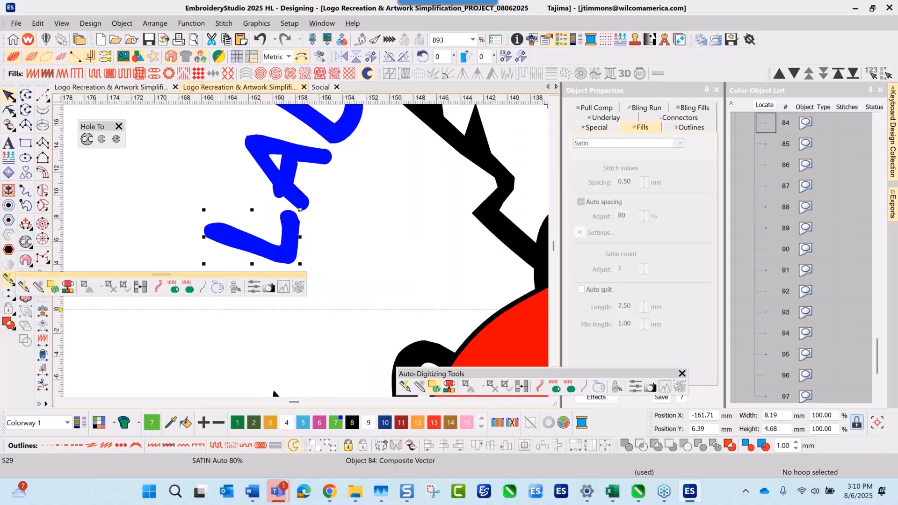
pyautogui.moveTo(164, 278); pyautogui.dragTo(177, 294)
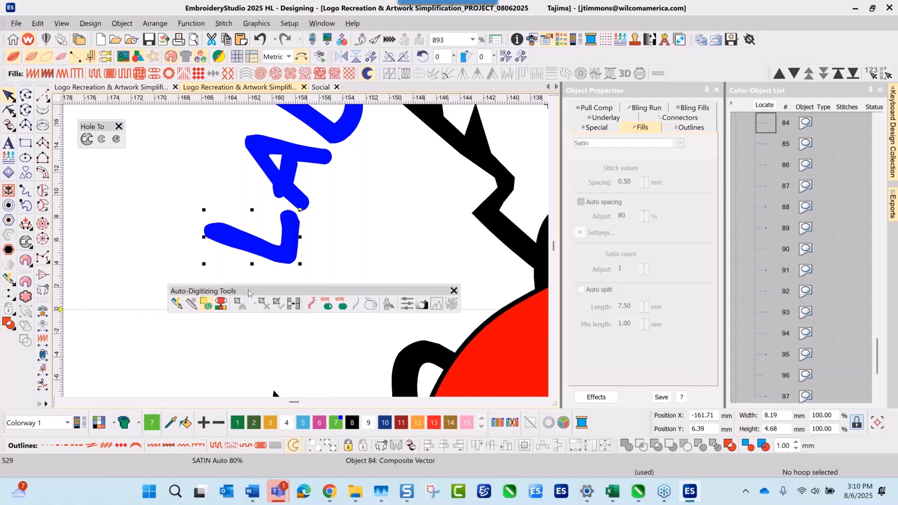
pyautogui.click(314, 305)
pyautogui.click(203, 230)
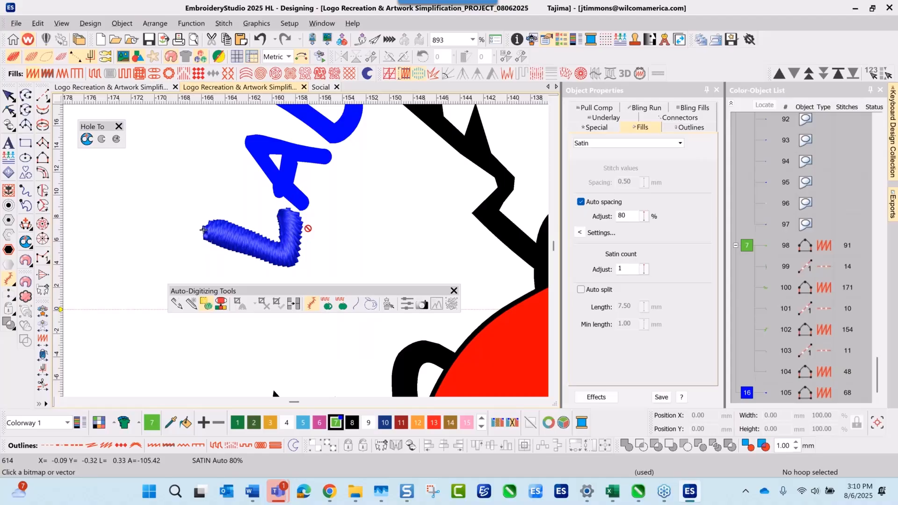
# Step: Try converting the letter A of LADY to satin stitches, inspect it up close, and undo the conversion
pyautogui.click(331, 156)
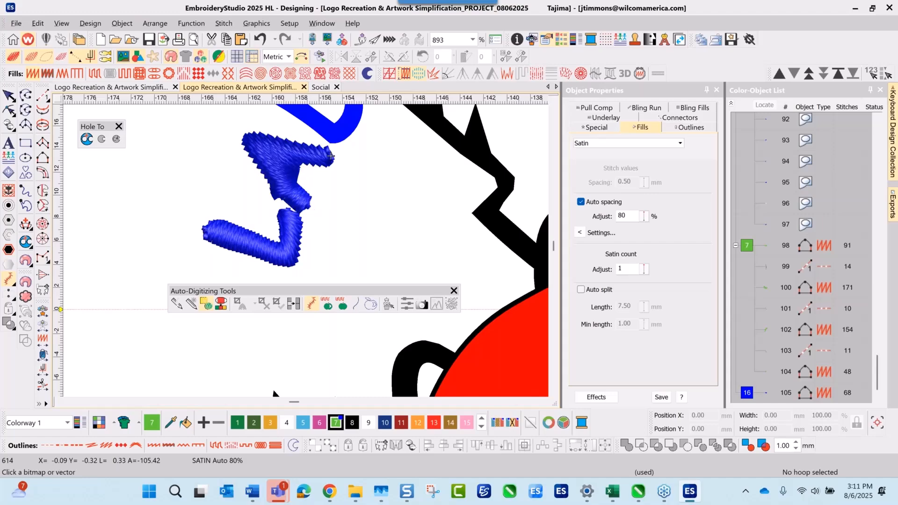
pyautogui.scroll(2, 303, 252)
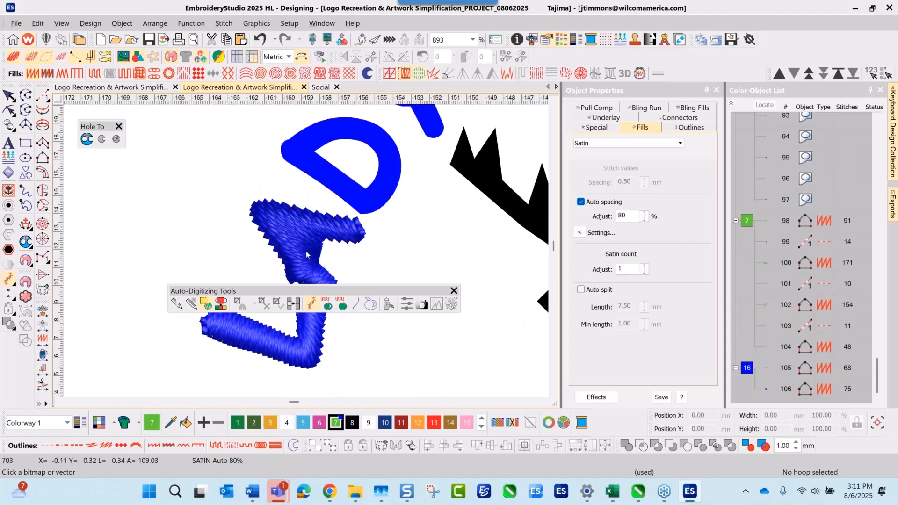
pyautogui.scroll(-2, 303, 252)
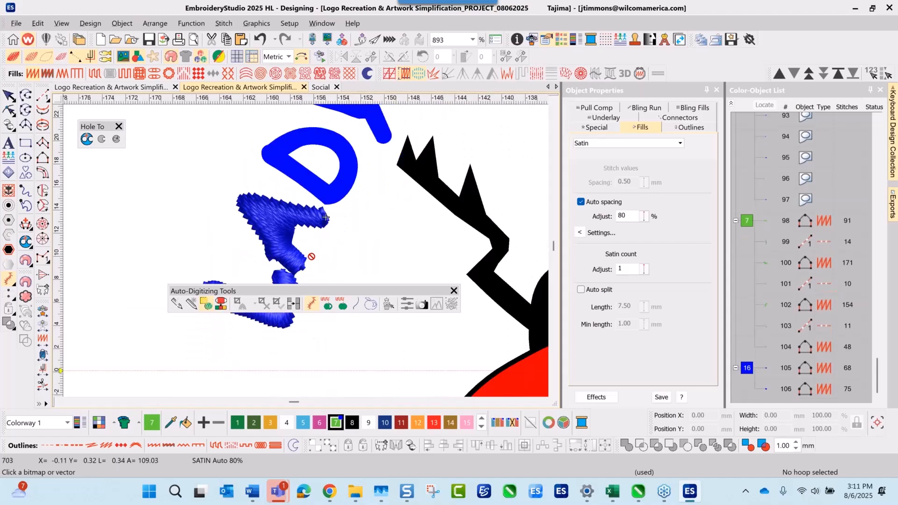
pyautogui.scroll(-2, 305, 250)
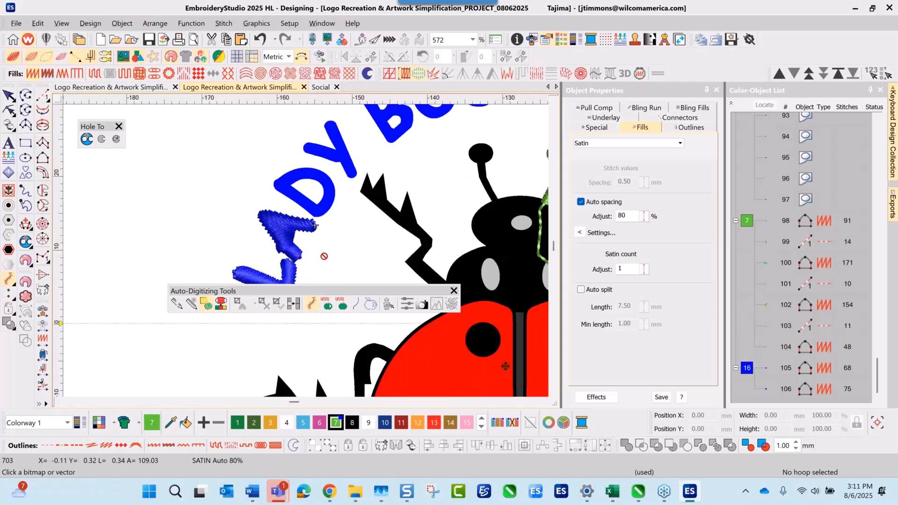
pyautogui.click(8, 95)
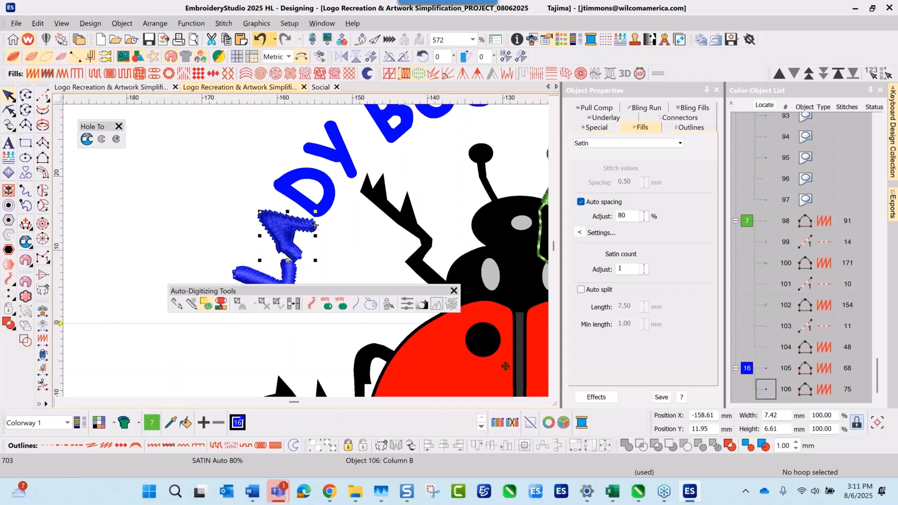
pyautogui.hotkey('ctrl', 'z')
pyautogui.scroll(-4, 311, 230)
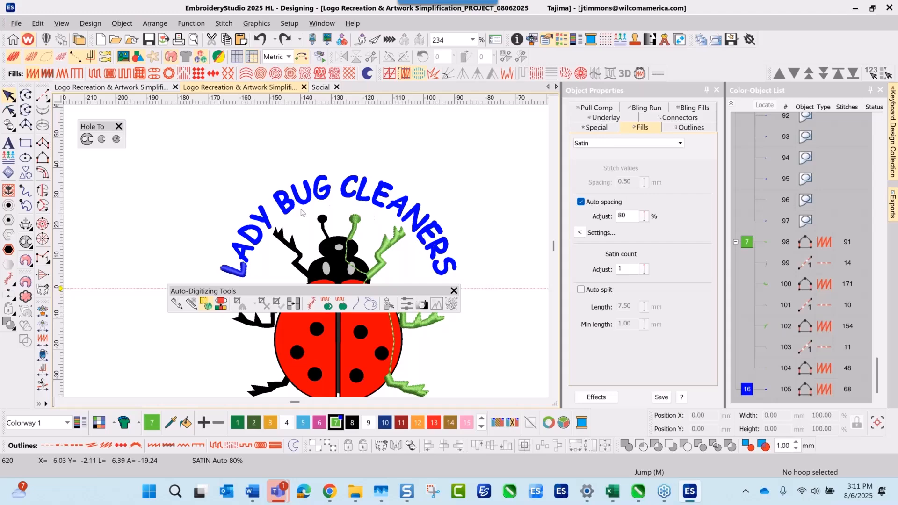
# Step: With Column B, digitize the first side of a satin column along the lower edge of the crossbar of the G in BUG
pyautogui.scroll(1, 308, 254)
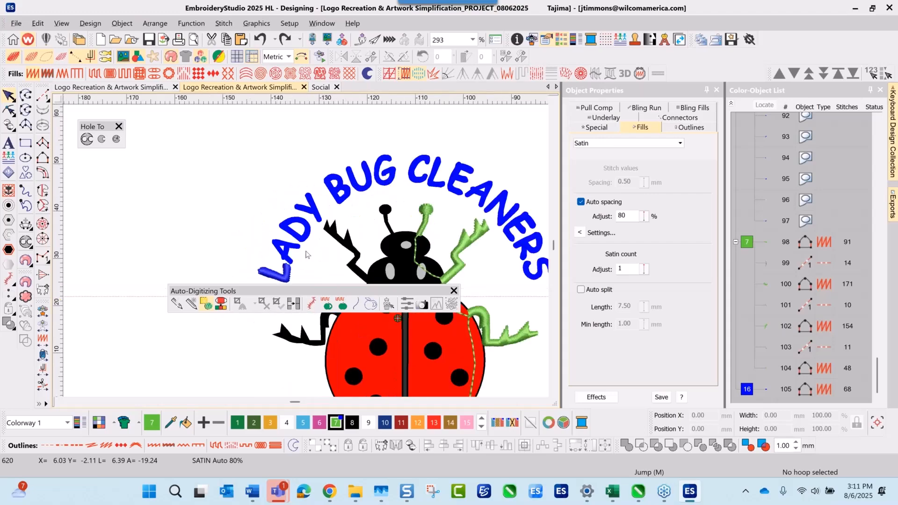
pyautogui.scroll(2, 303, 266)
pyautogui.scroll(2, 306, 255)
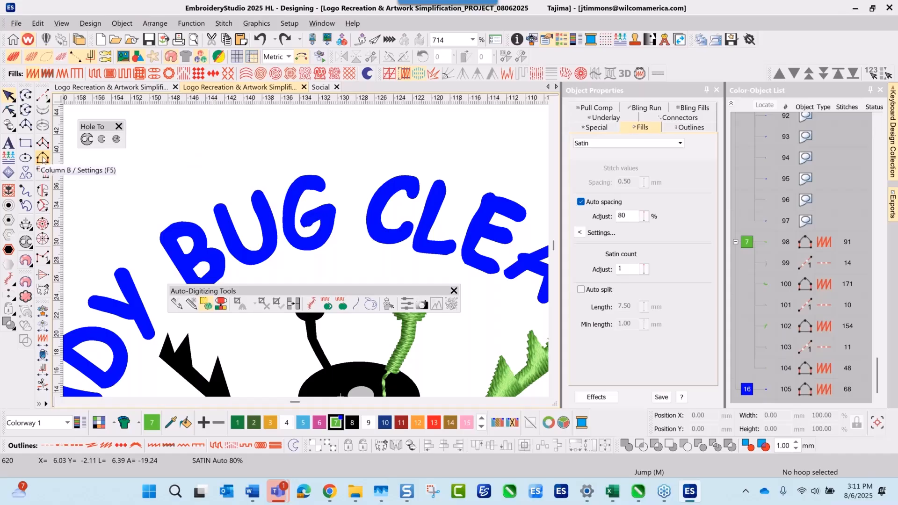
pyautogui.click(43, 157)
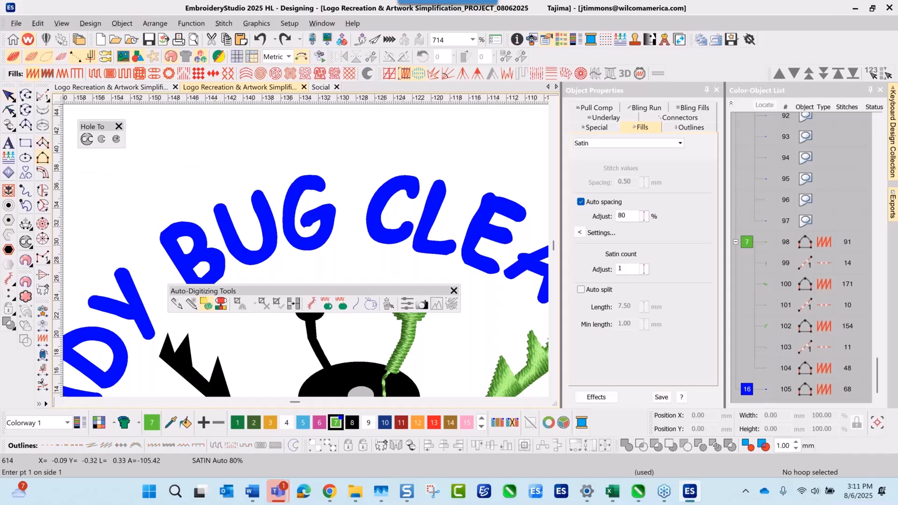
pyautogui.scroll(1, 369, 187)
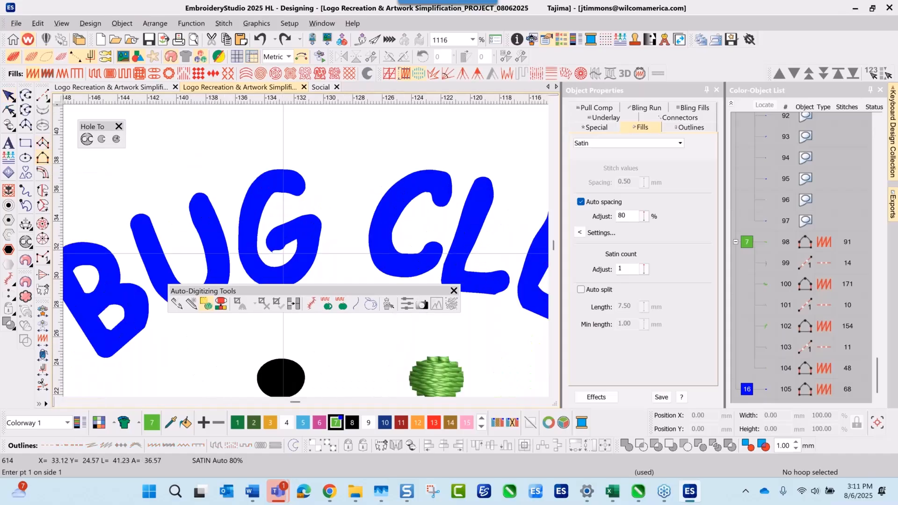
pyautogui.scroll(-1, 283, 254)
pyautogui.scroll(-1, 315, 266)
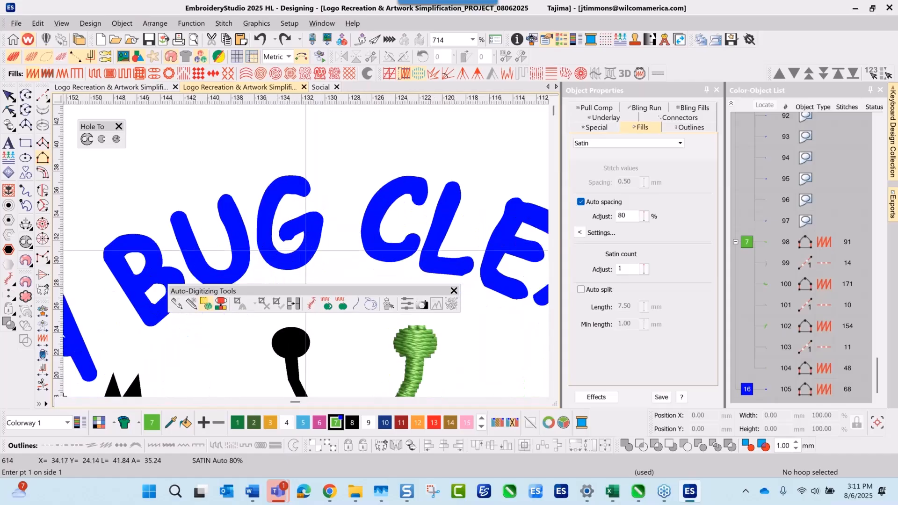
pyautogui.scroll(2, 306, 250)
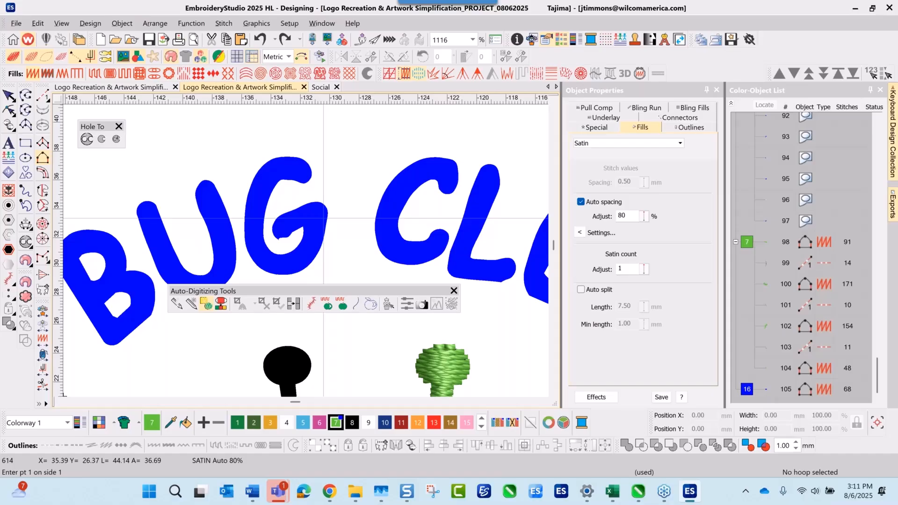
pyautogui.click(323, 219)
pyautogui.click(306, 224)
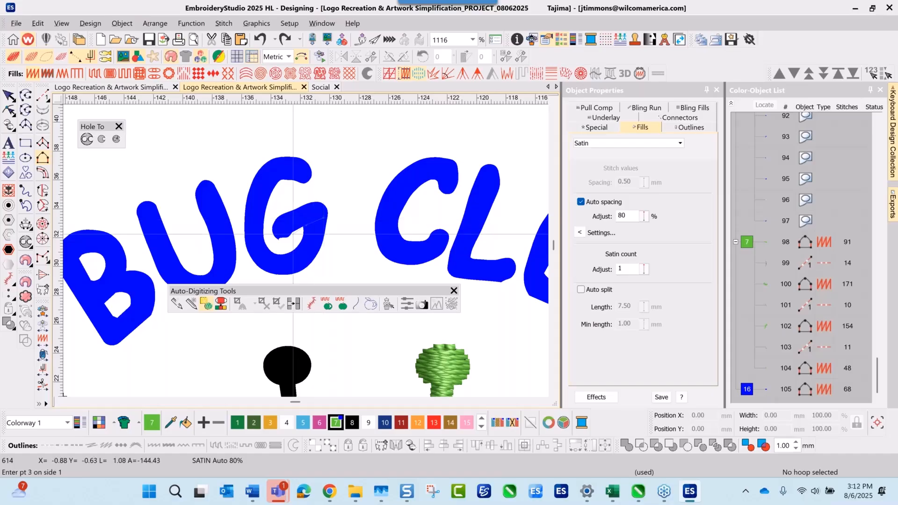
pyautogui.click(293, 233)
pyautogui.click(288, 238)
pyautogui.click(283, 237)
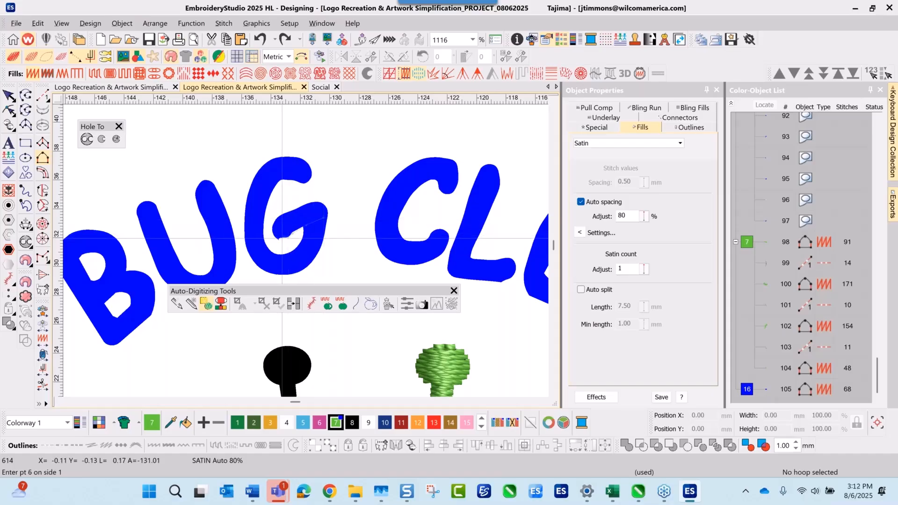
pyautogui.press('Return')
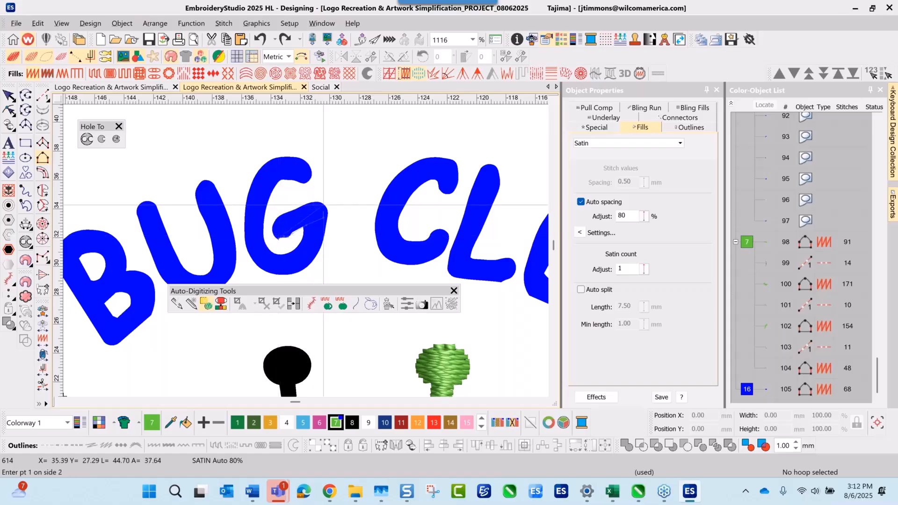
# Step: Digitize the second side along the upper edge of the G's crossbar, around its inner end, and generate the satin stitches
pyautogui.click(323, 204)
pyautogui.click(315, 202)
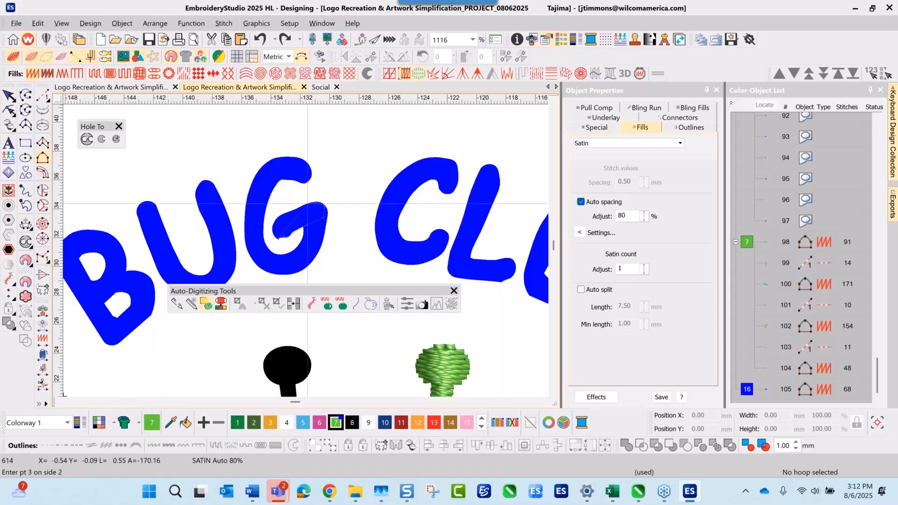
pyautogui.click(307, 203)
pyautogui.click(298, 209)
pyautogui.click(286, 215)
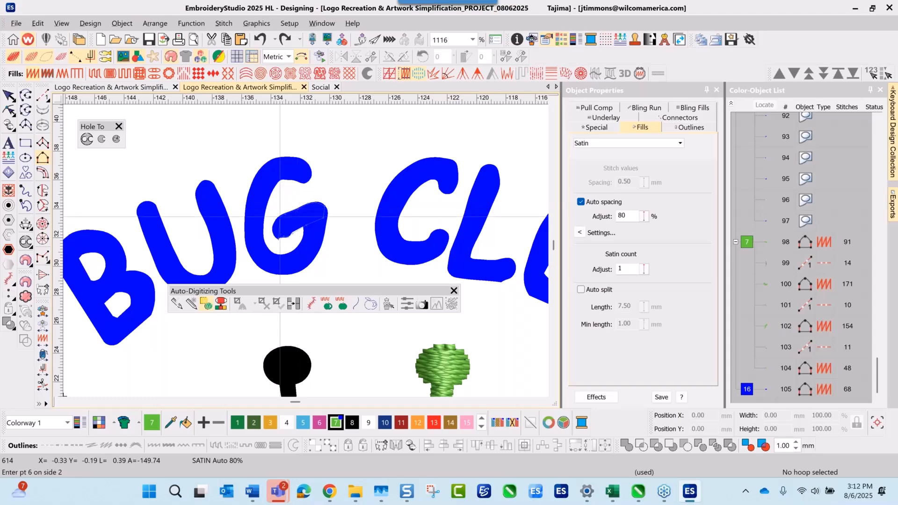
pyautogui.click(278, 218)
pyautogui.click(280, 225)
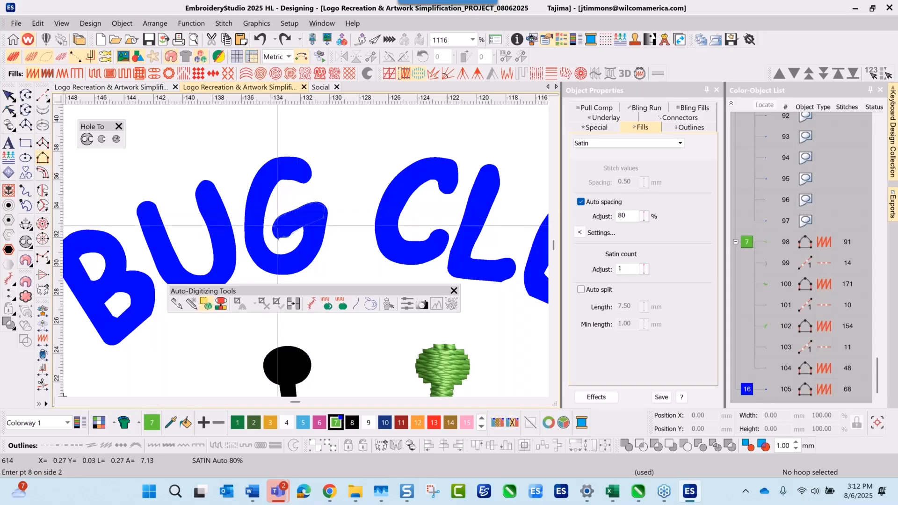
pyautogui.press('Return')
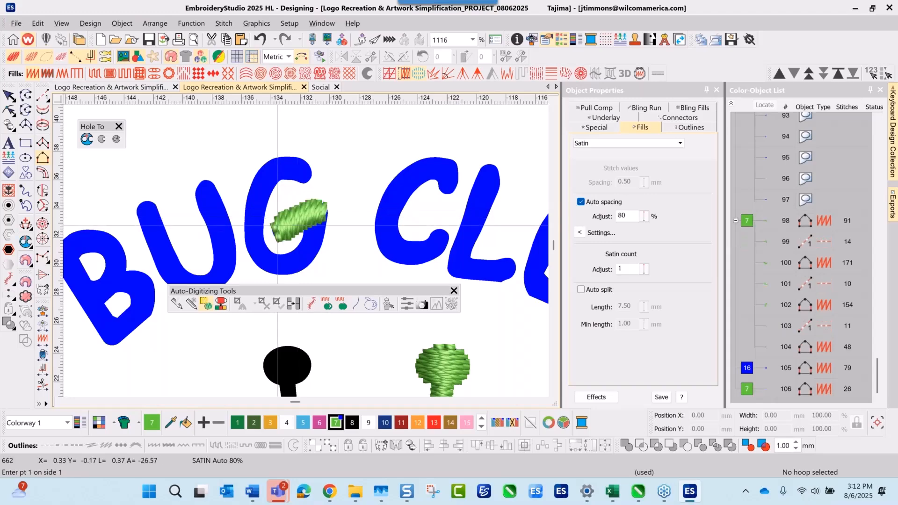
# Step: Digitize the first side of a satin column along the inner edge of the G's main curve, from the crossbar up to the top end
pyautogui.click(303, 239)
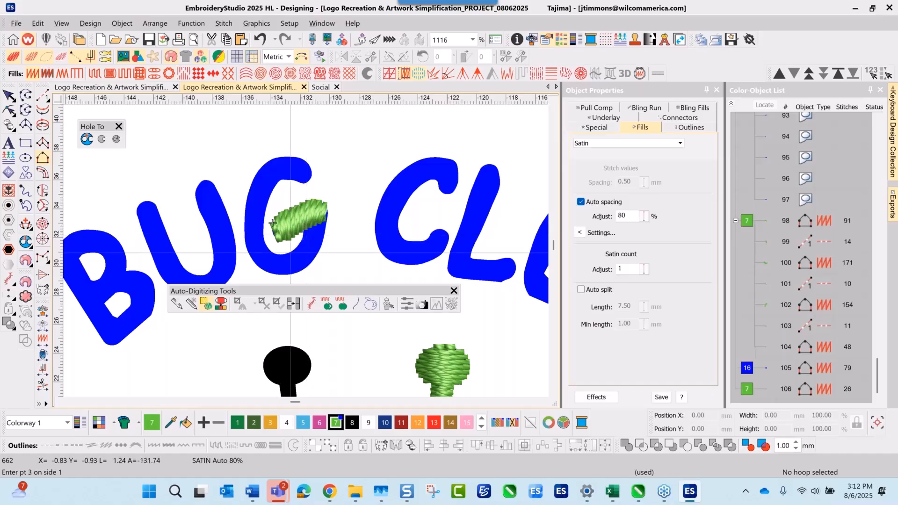
pyautogui.click(290, 252)
pyautogui.click(273, 253)
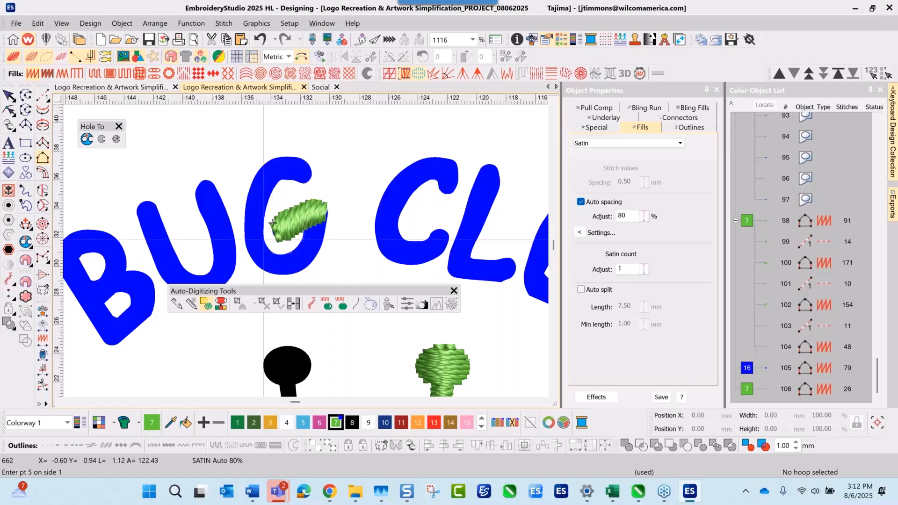
pyautogui.click(264, 239)
pyautogui.click(264, 223)
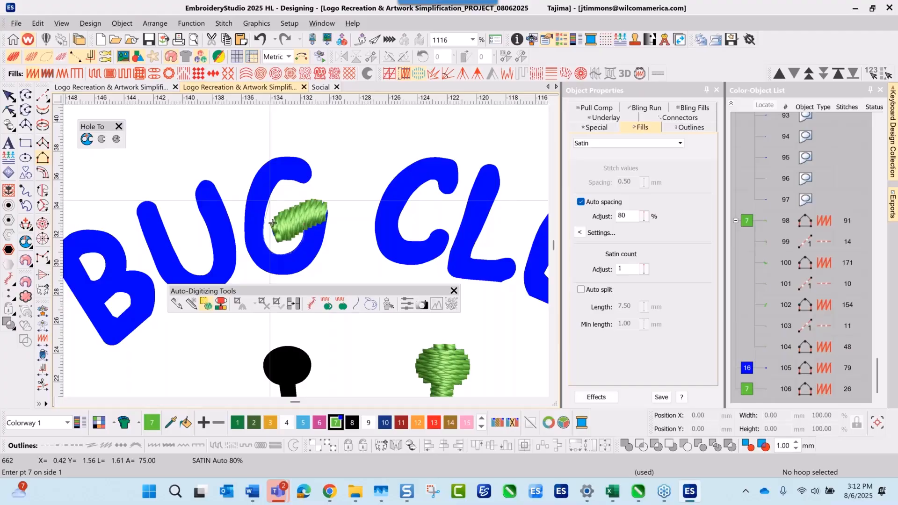
pyautogui.click(270, 200)
pyautogui.click(275, 187)
pyautogui.click(279, 182)
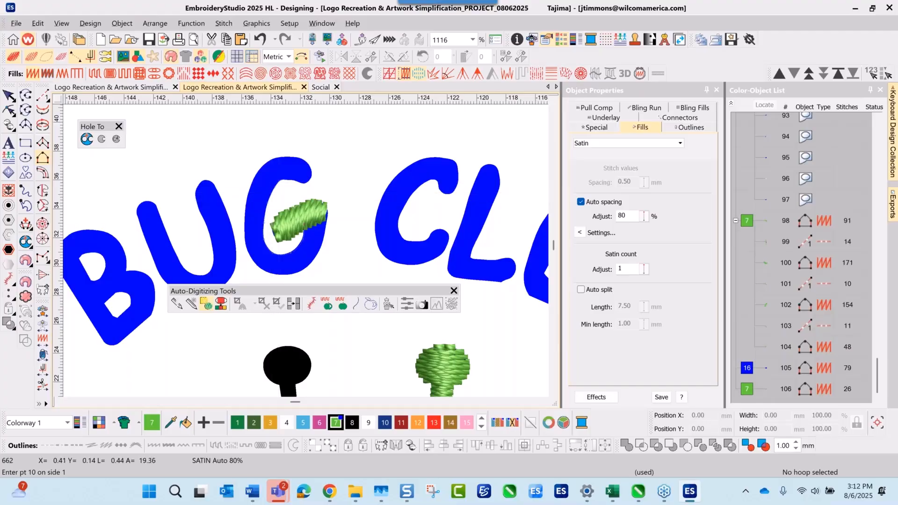
pyautogui.click(285, 180)
pyautogui.click(293, 181)
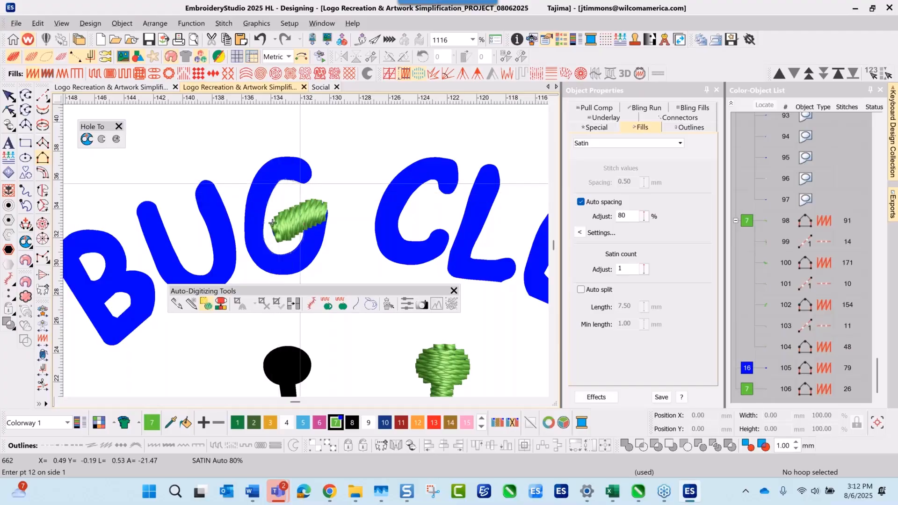
pyautogui.press('Return')
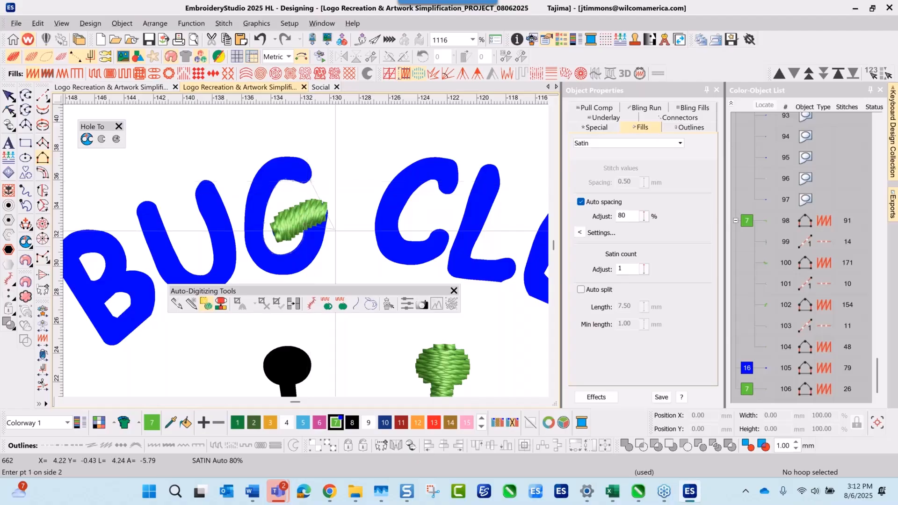
# Step: Digitize the second side around the outer edge of the G's main curve to its top tip, and generate the satin stitches
pyautogui.click(328, 212)
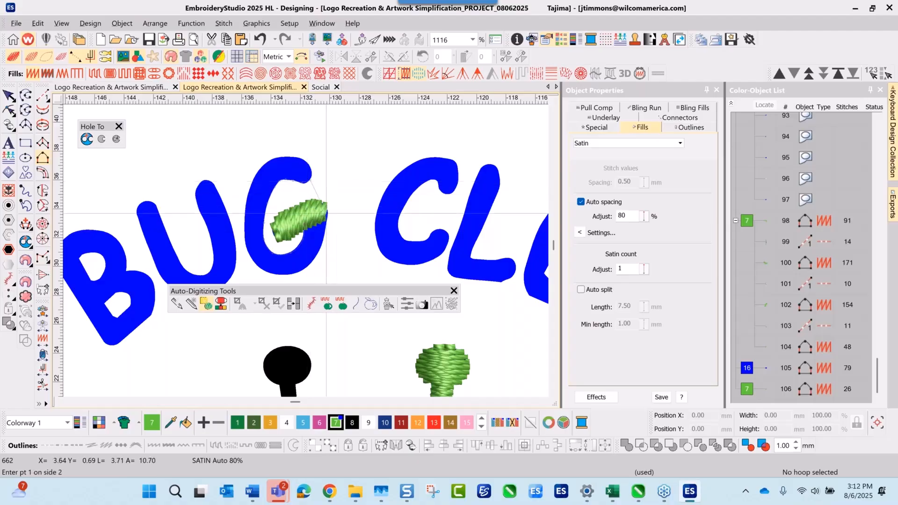
pyautogui.click(322, 236)
pyautogui.click(297, 270)
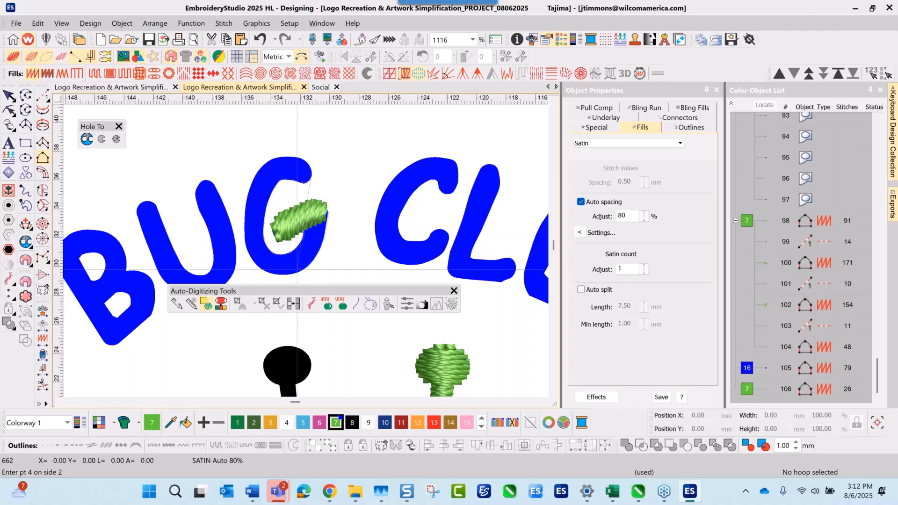
pyautogui.click(294, 272)
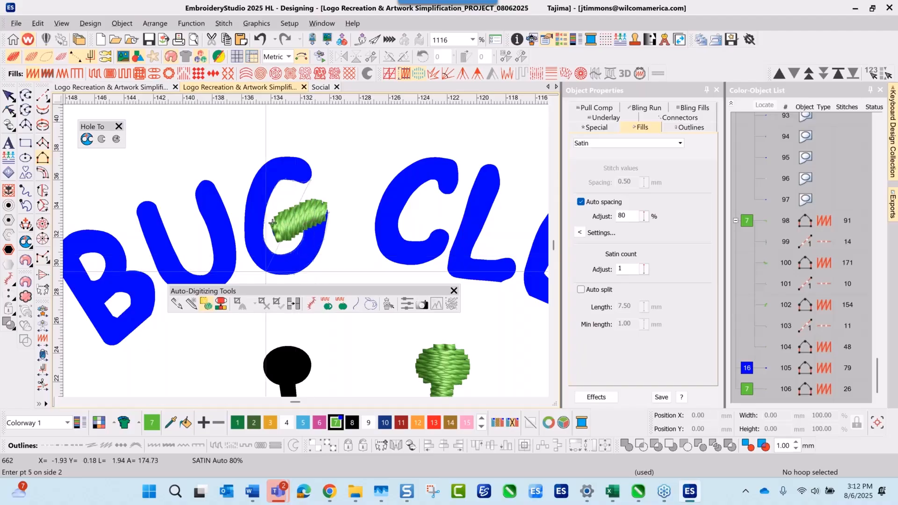
pyautogui.click(265, 271)
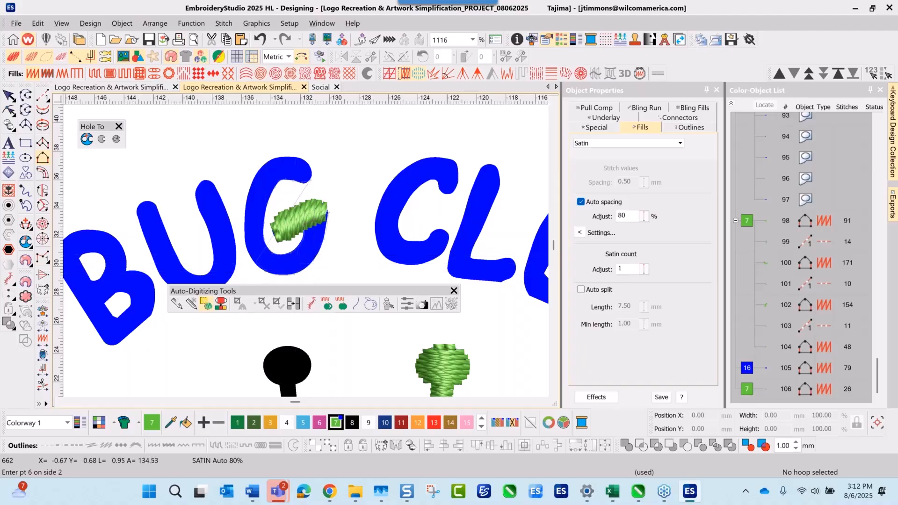
pyautogui.click(250, 254)
pyautogui.click(243, 238)
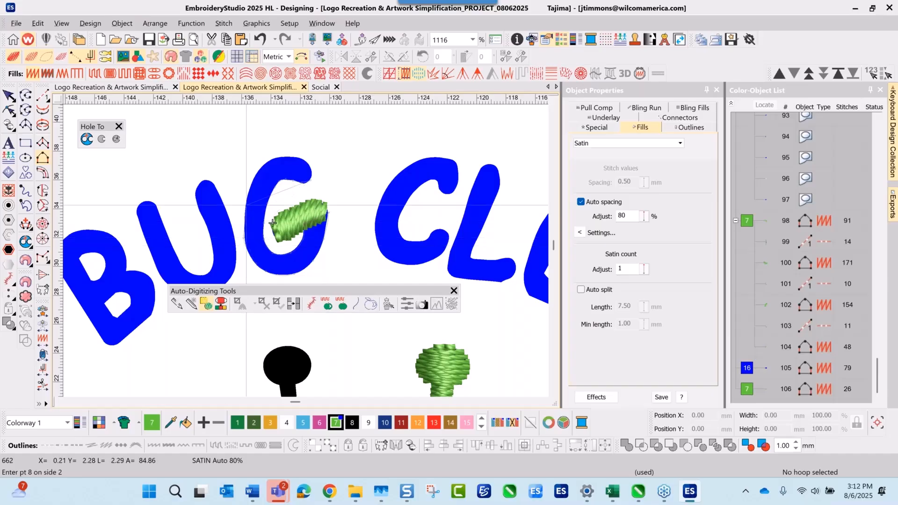
pyautogui.click(246, 205)
pyautogui.click(268, 156)
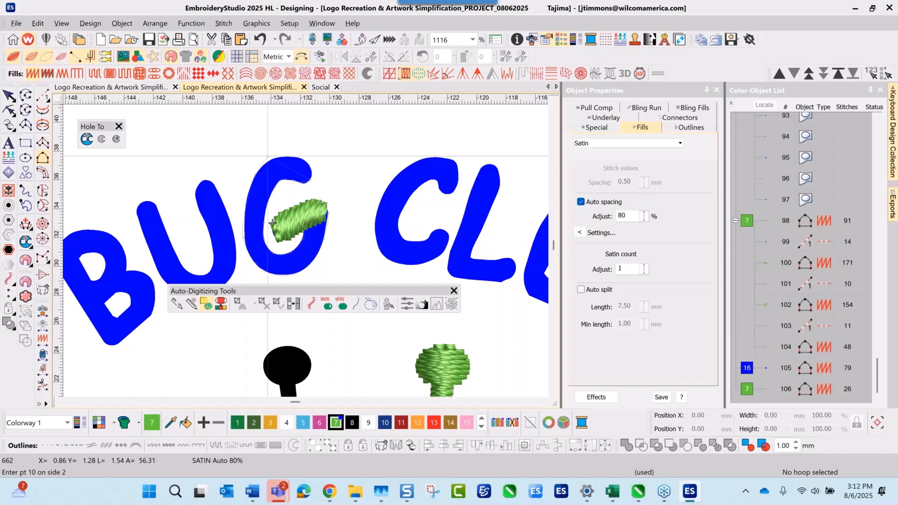
pyautogui.click(277, 156)
pyautogui.click(287, 156)
pyautogui.click(298, 158)
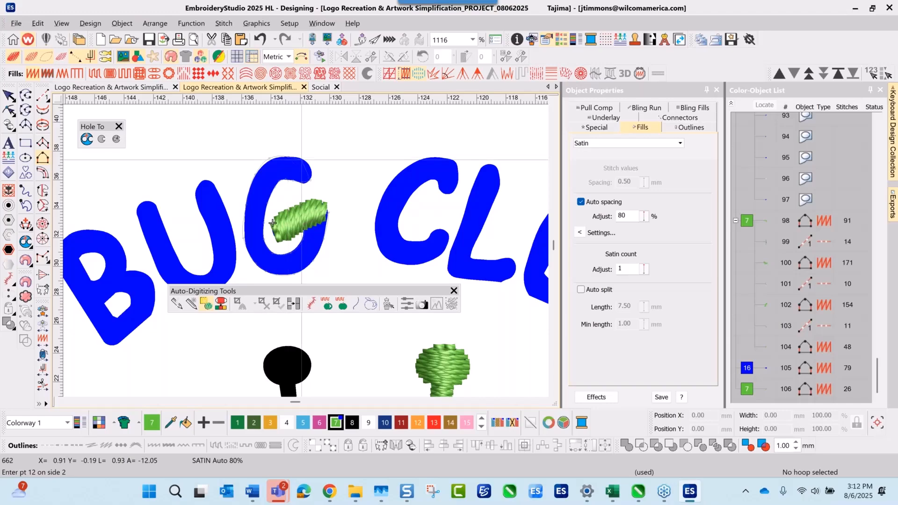
pyautogui.click(308, 162)
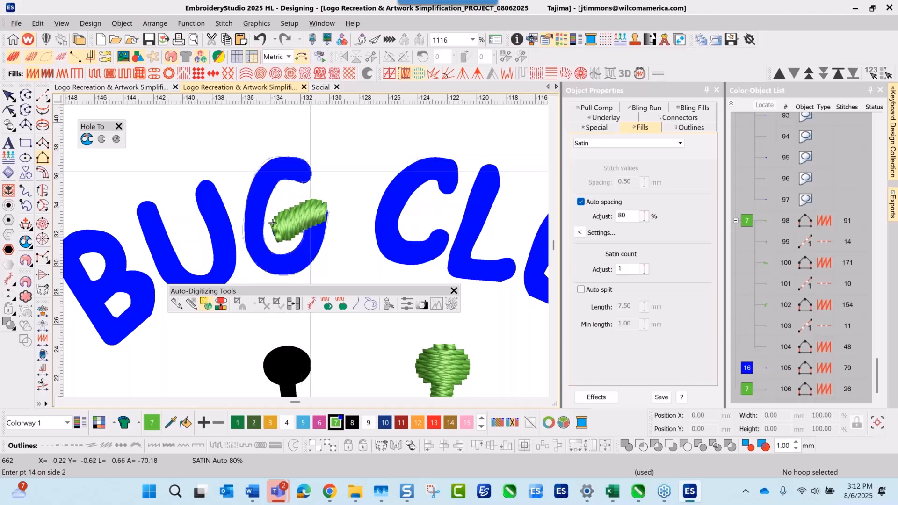
pyautogui.click(308, 174)
pyautogui.press('Return')
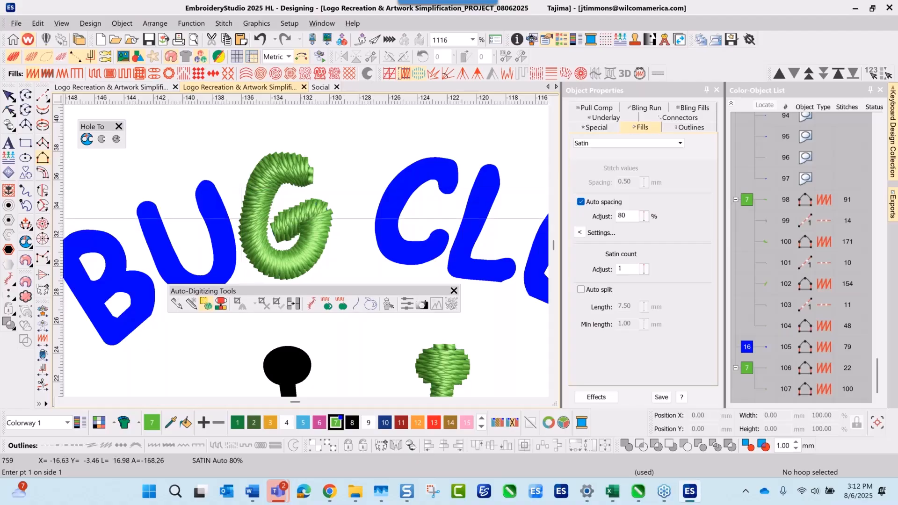
# Step: Add stitch angles across the lower and left parts of the G's curve, and check the column in reshape mode
pyautogui.click(26, 224)
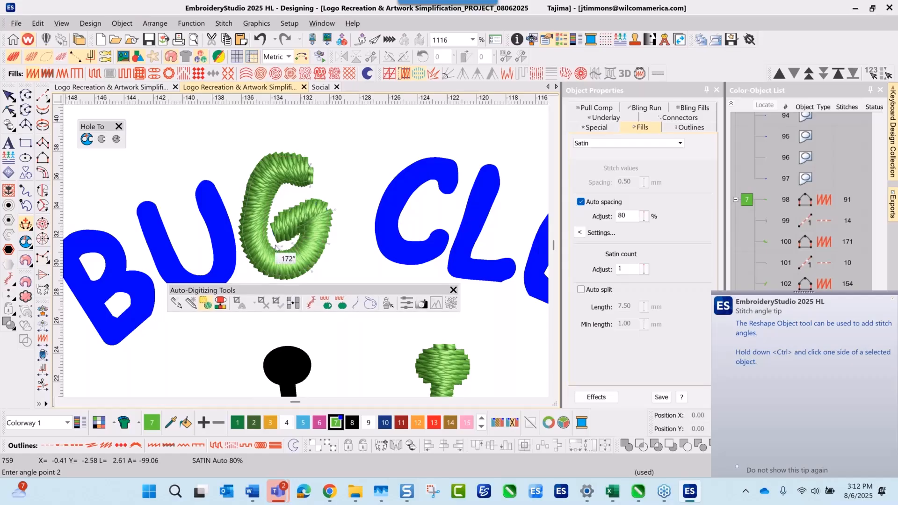
pyautogui.click(276, 287)
pyautogui.click(275, 243)
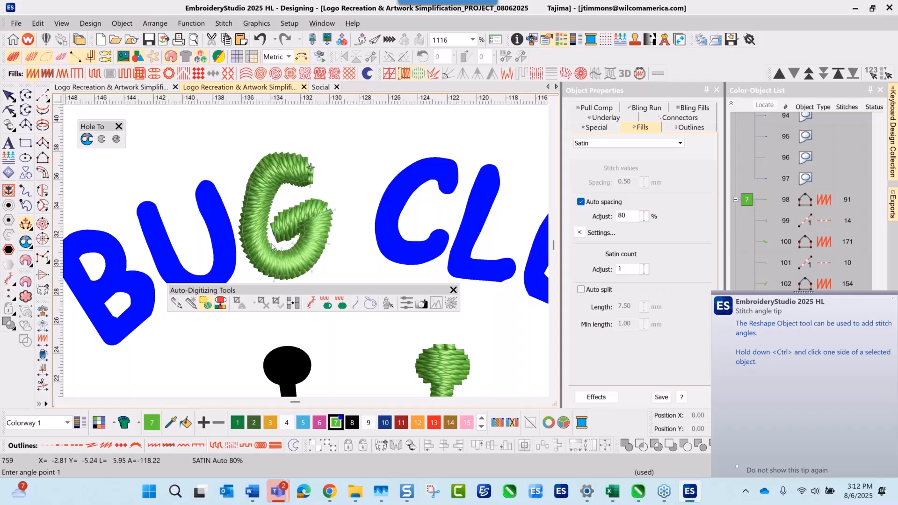
pyautogui.click(240, 254)
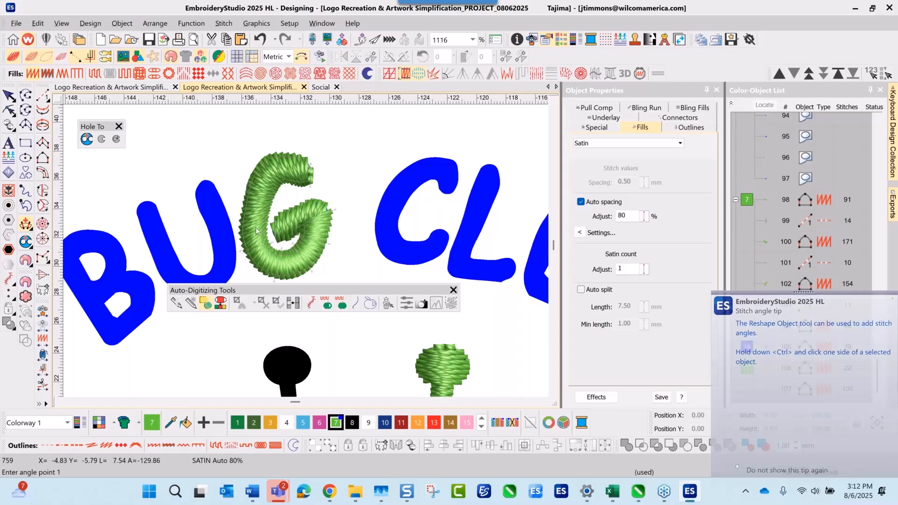
pyautogui.click(278, 157)
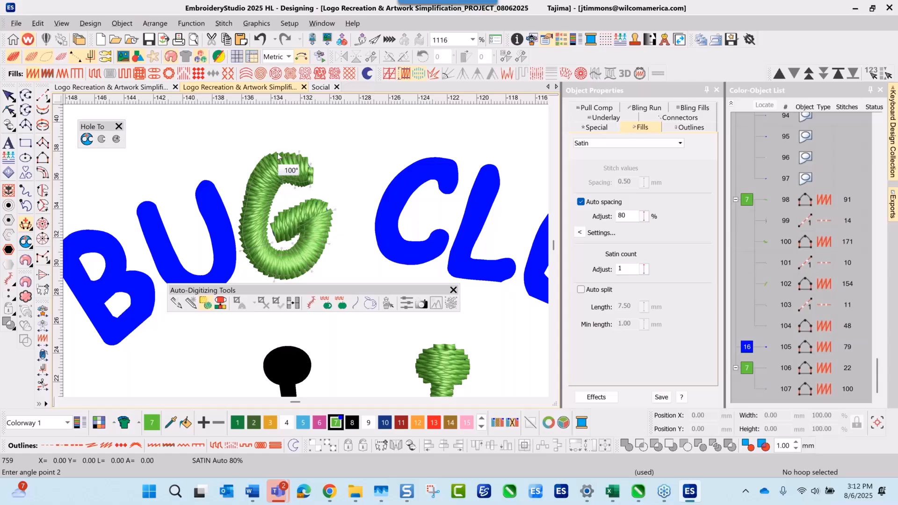
pyautogui.click(235, 209)
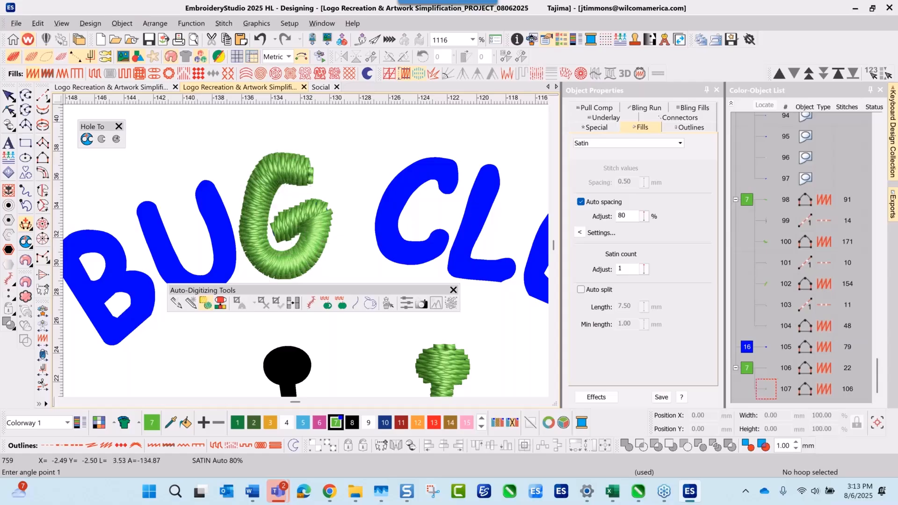
pyautogui.press('h')
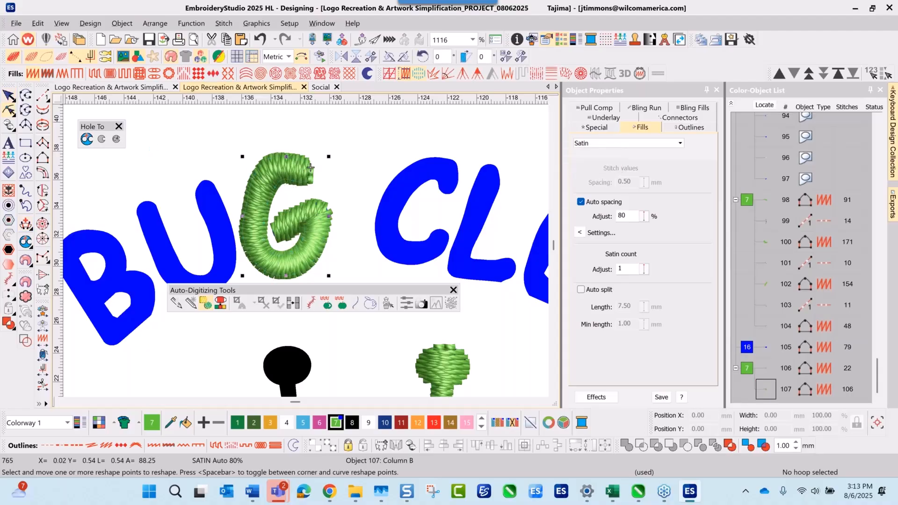
pyautogui.press('Escape')
pyautogui.scroll(-5, 308, 214)
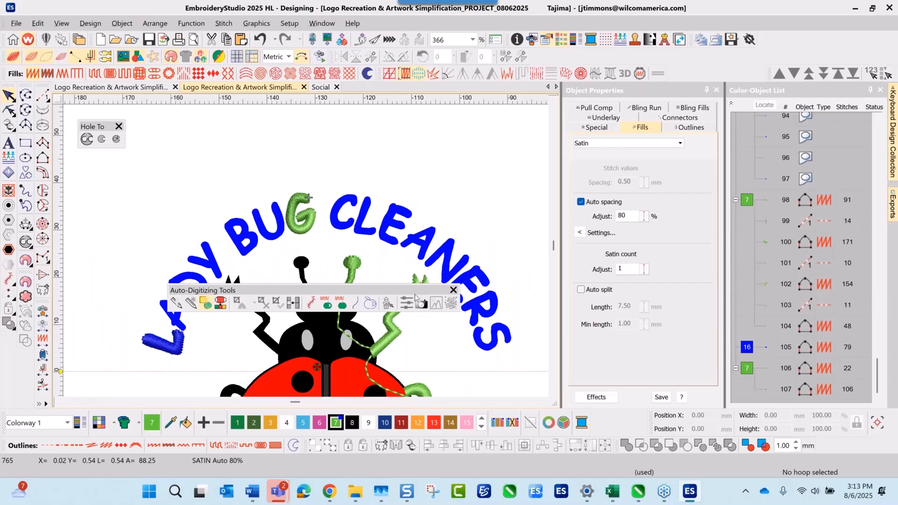
# Step: Move the floating Auto-Digitizing Tools toolbar clear of the artwork, above the lettering, and save the design
pyautogui.moveTo(416, 298); pyautogui.dragTo(387, 129)
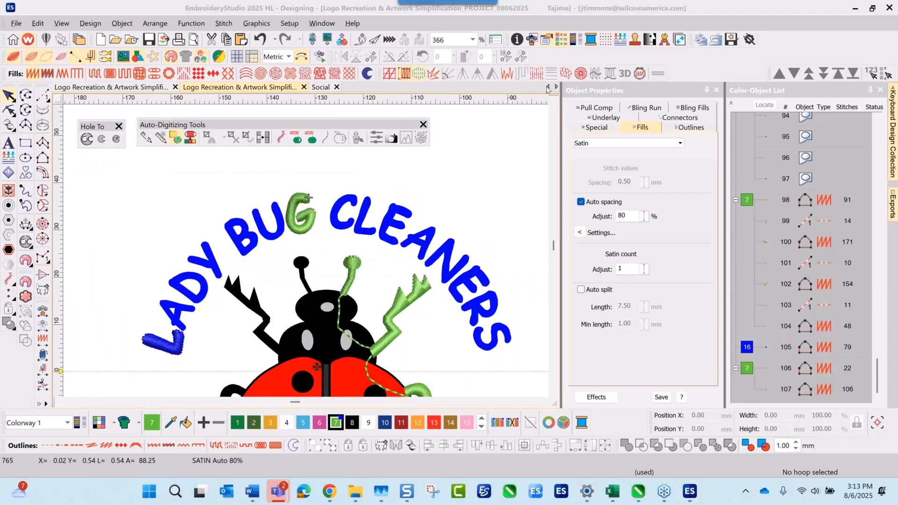
pyautogui.click(148, 39)
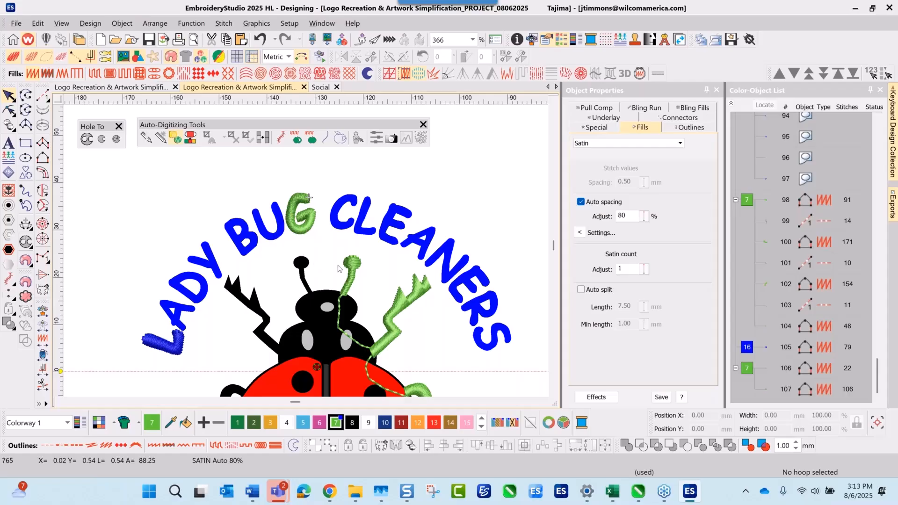
# Step: Move the original ladybug bitmap out from behind the vector logo, place it directly to the right of that logo, and deselect it
pyautogui.scroll(-2, 352, 346)
pyautogui.scroll(-1, 304, 246)
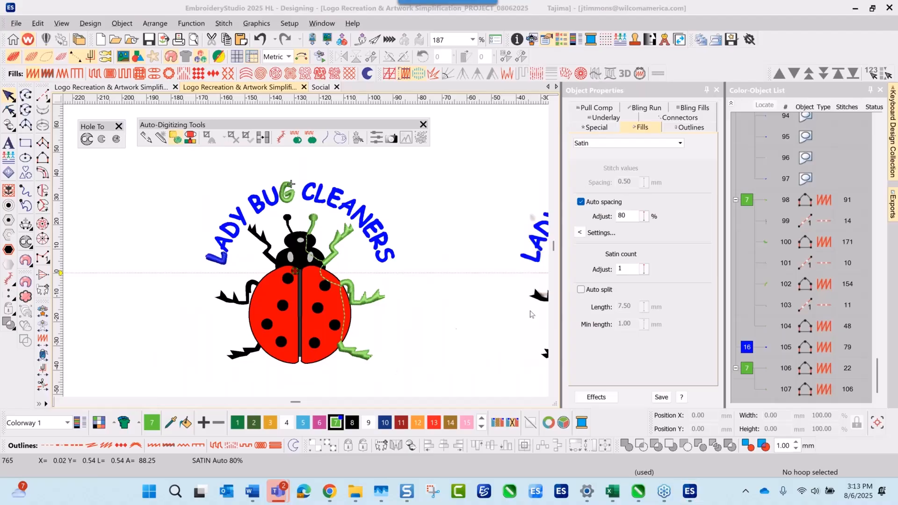
pyautogui.scroll(-2, 308, 254)
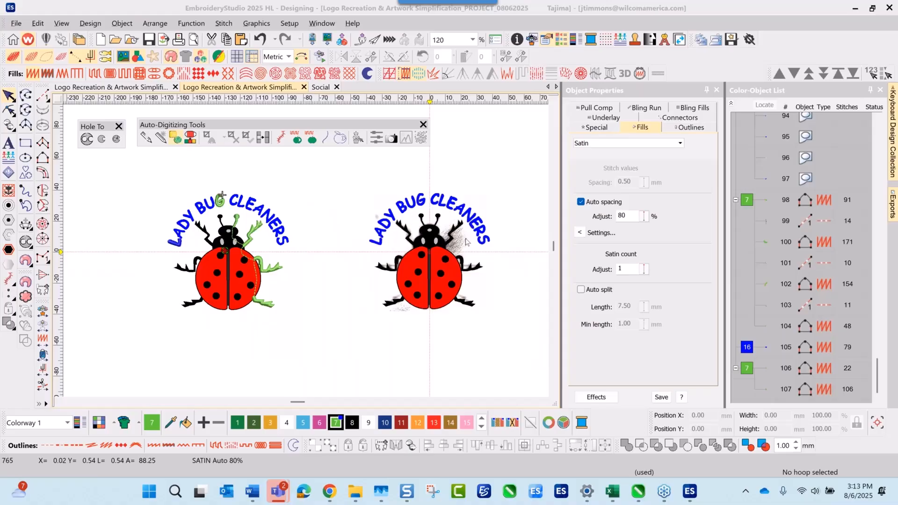
pyautogui.click(468, 240)
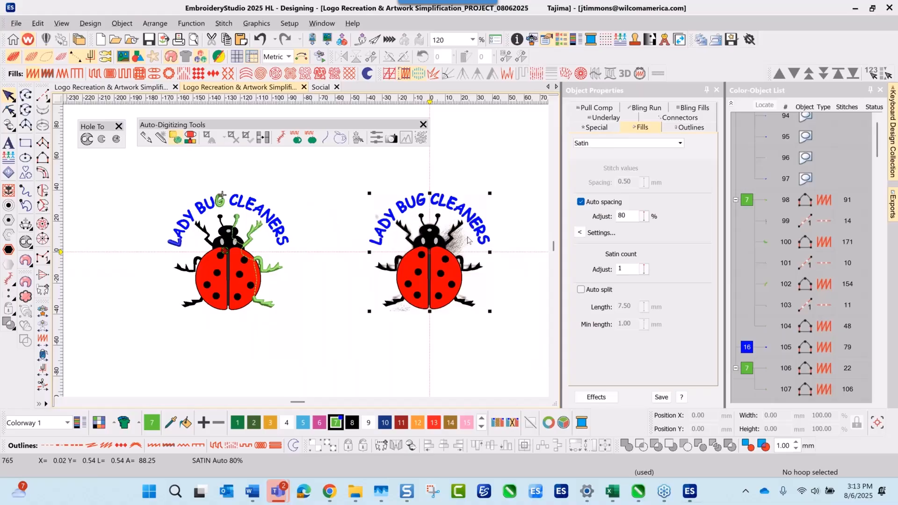
pyautogui.moveTo(468, 240); pyautogui.dragTo(468, 202)
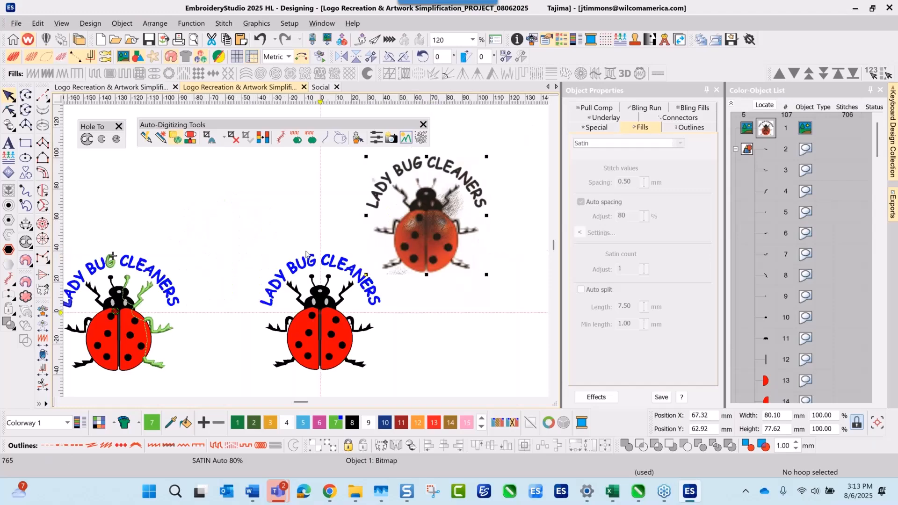
pyautogui.scroll(2, 352, 301)
pyautogui.scroll(1, 309, 243)
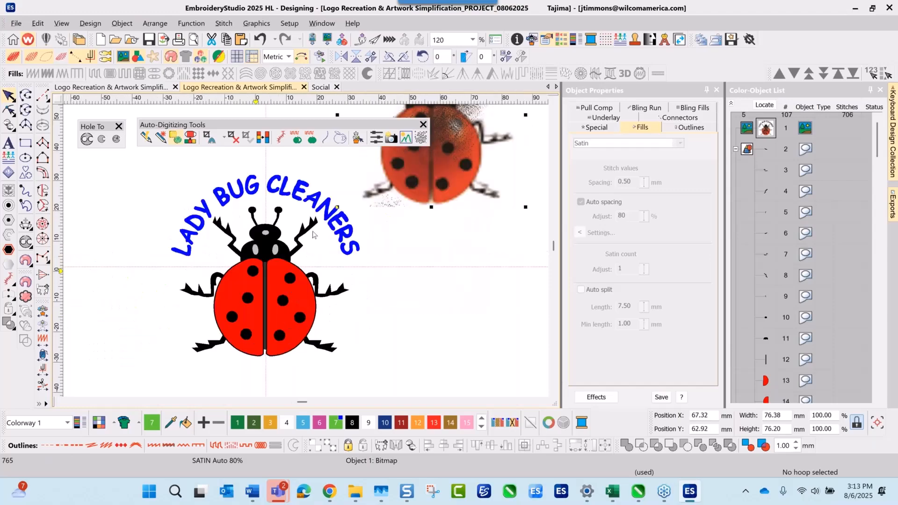
pyautogui.moveTo(448, 267); pyautogui.dragTo(507, 349)
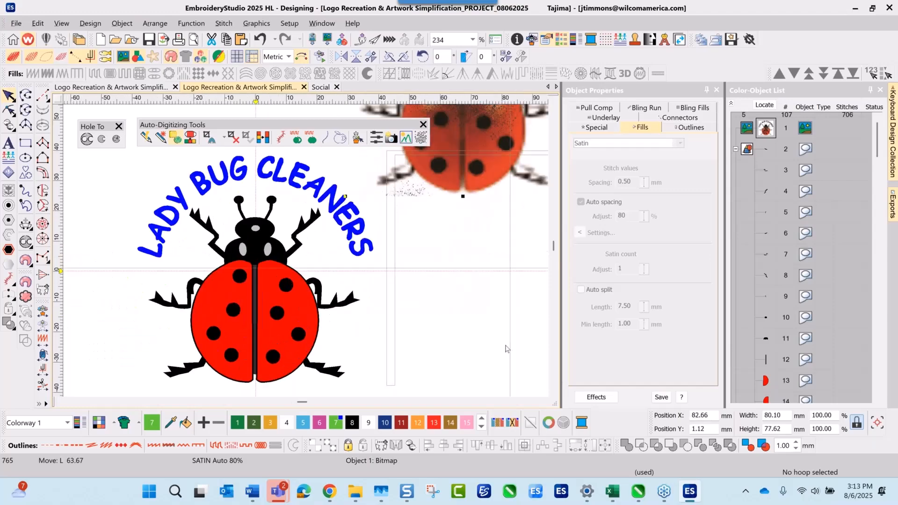
pyautogui.scroll(-1, 335, 226)
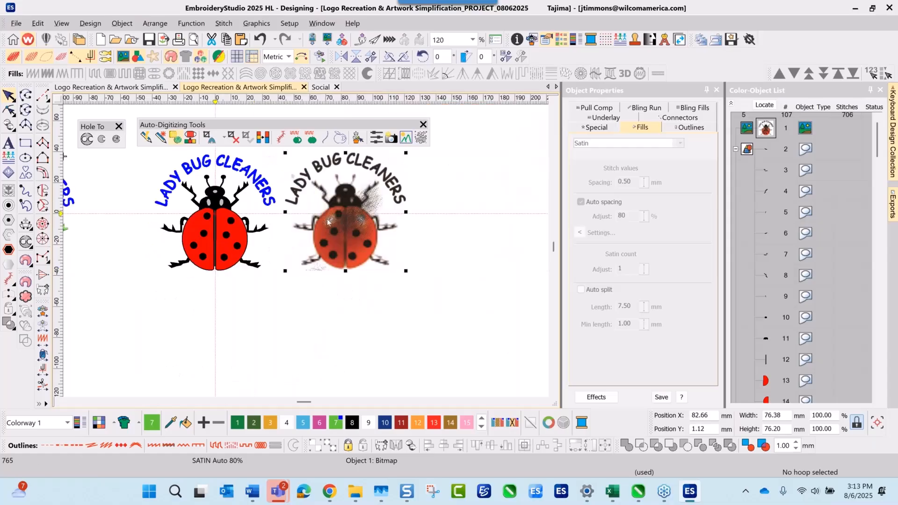
pyautogui.moveTo(347, 223); pyautogui.dragTo(350, 223)
pyautogui.click(477, 176)
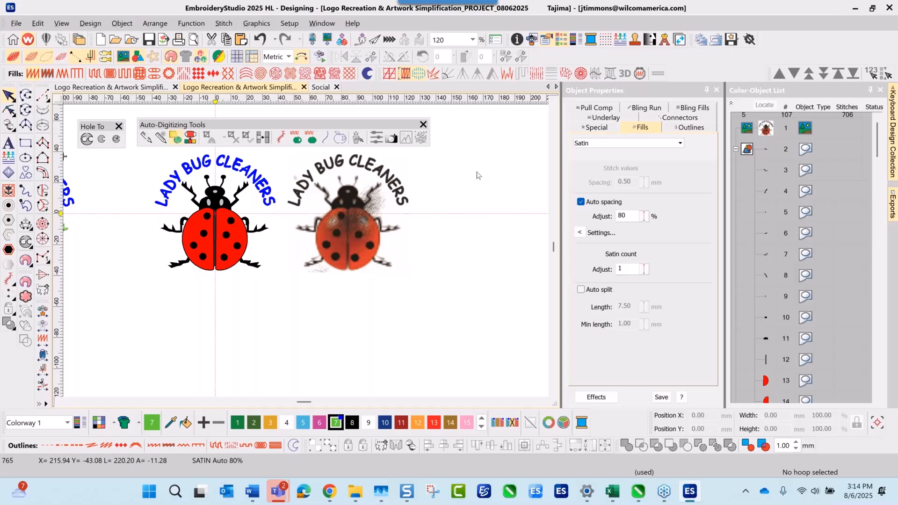
# Step: Switch to the open Social design to show the social media page
pyautogui.click(640, 491)
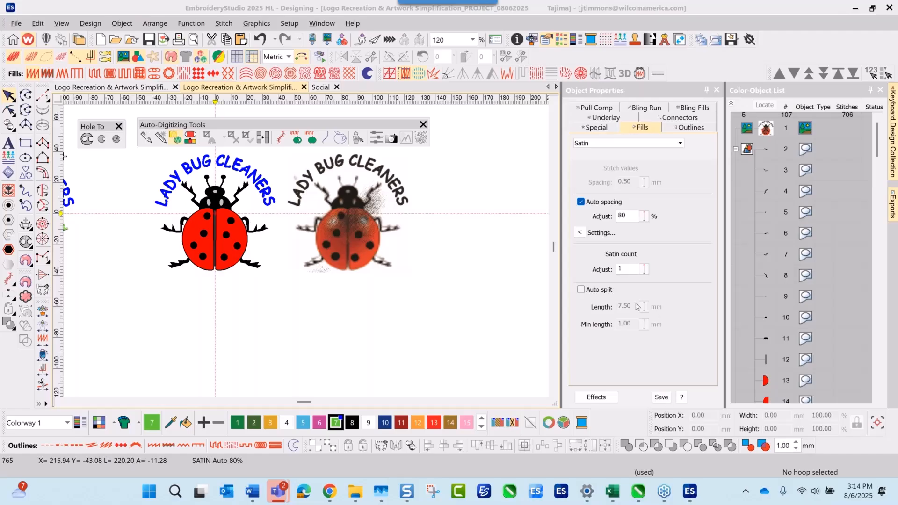
pyautogui.click(320, 87)
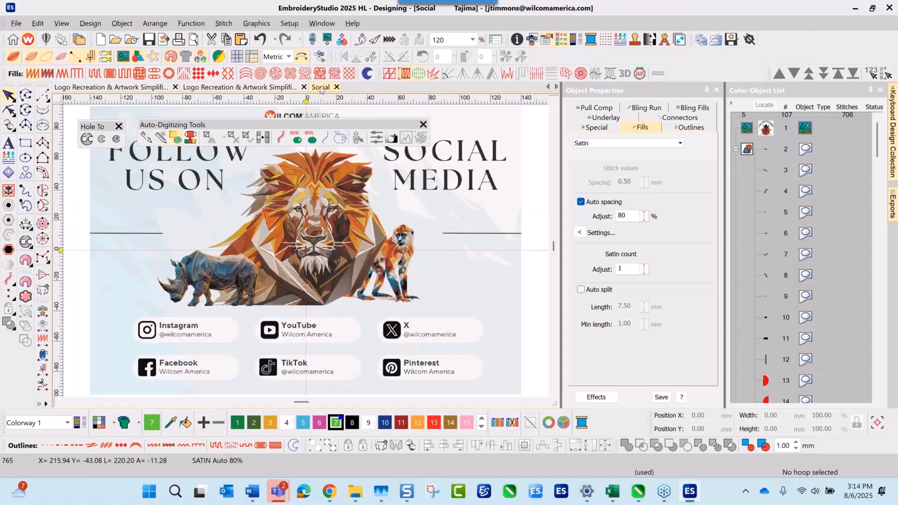